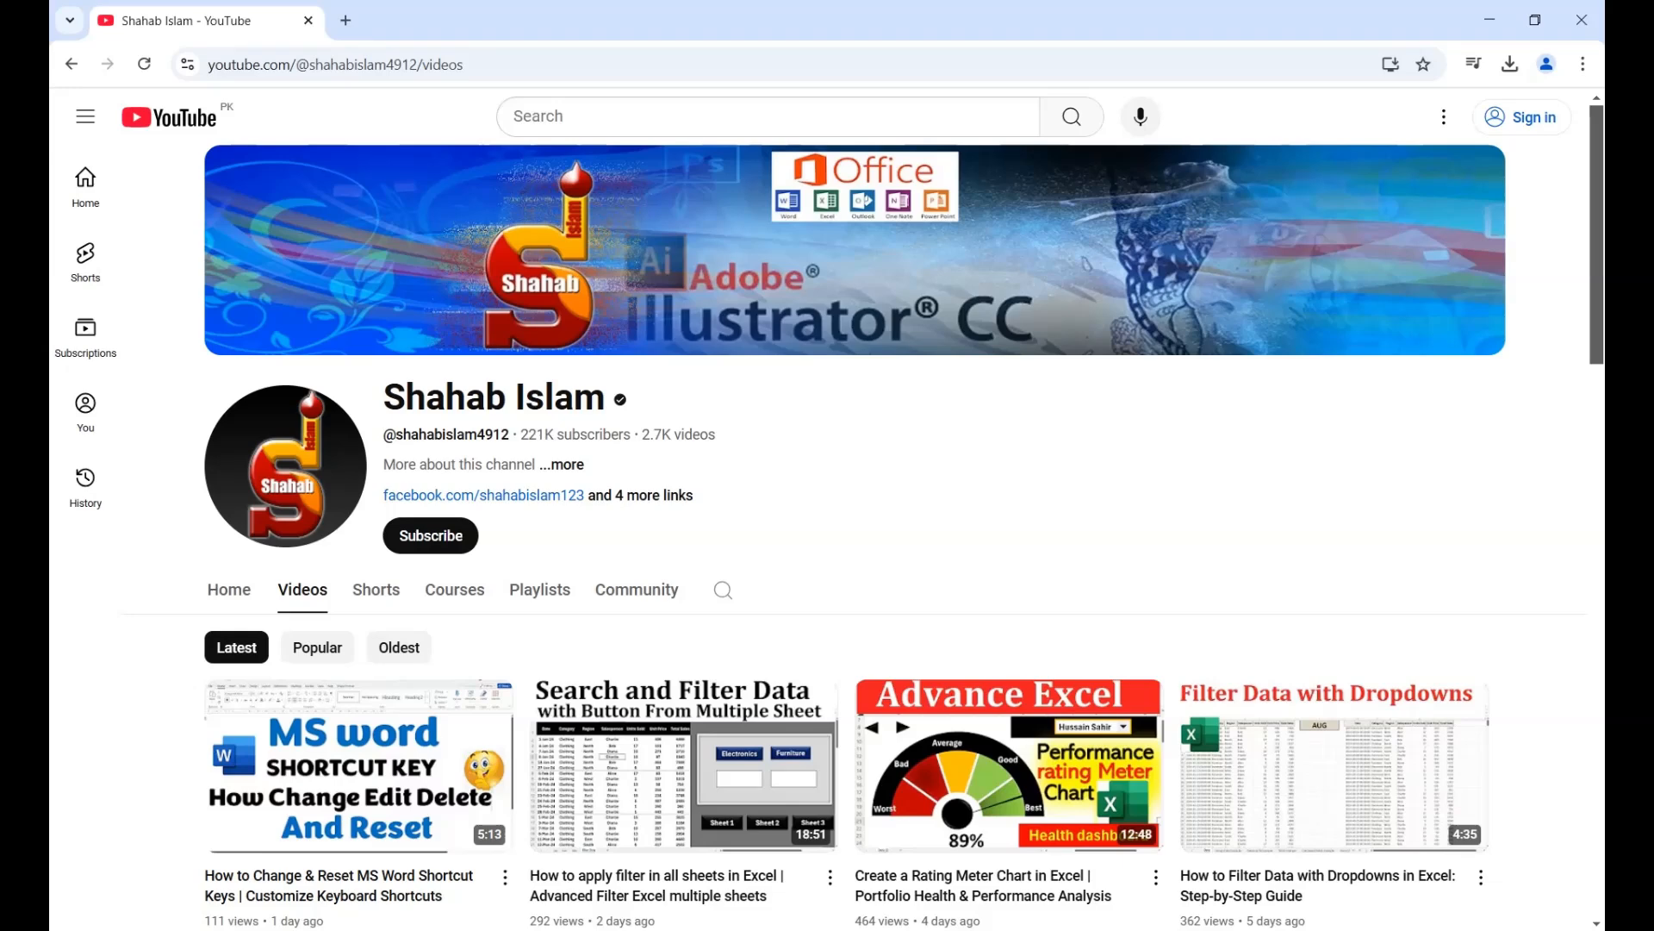
- Open Excel and create a new blank workbook
key("super")
type("e")
key("Return")
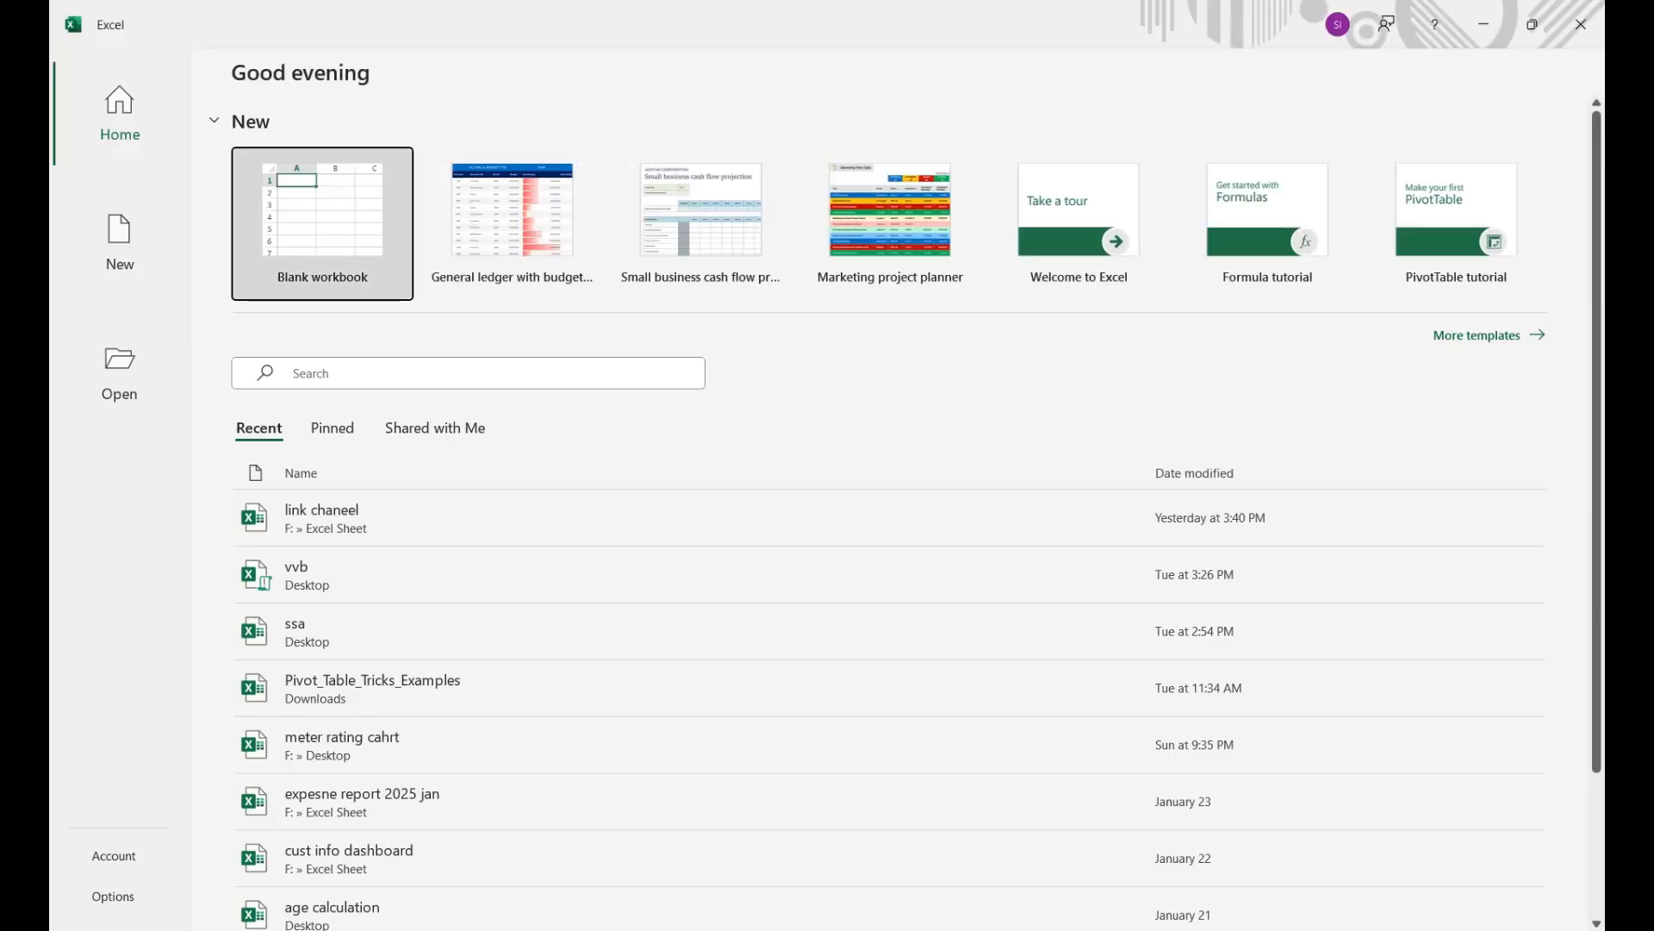
left_click(305, 229)
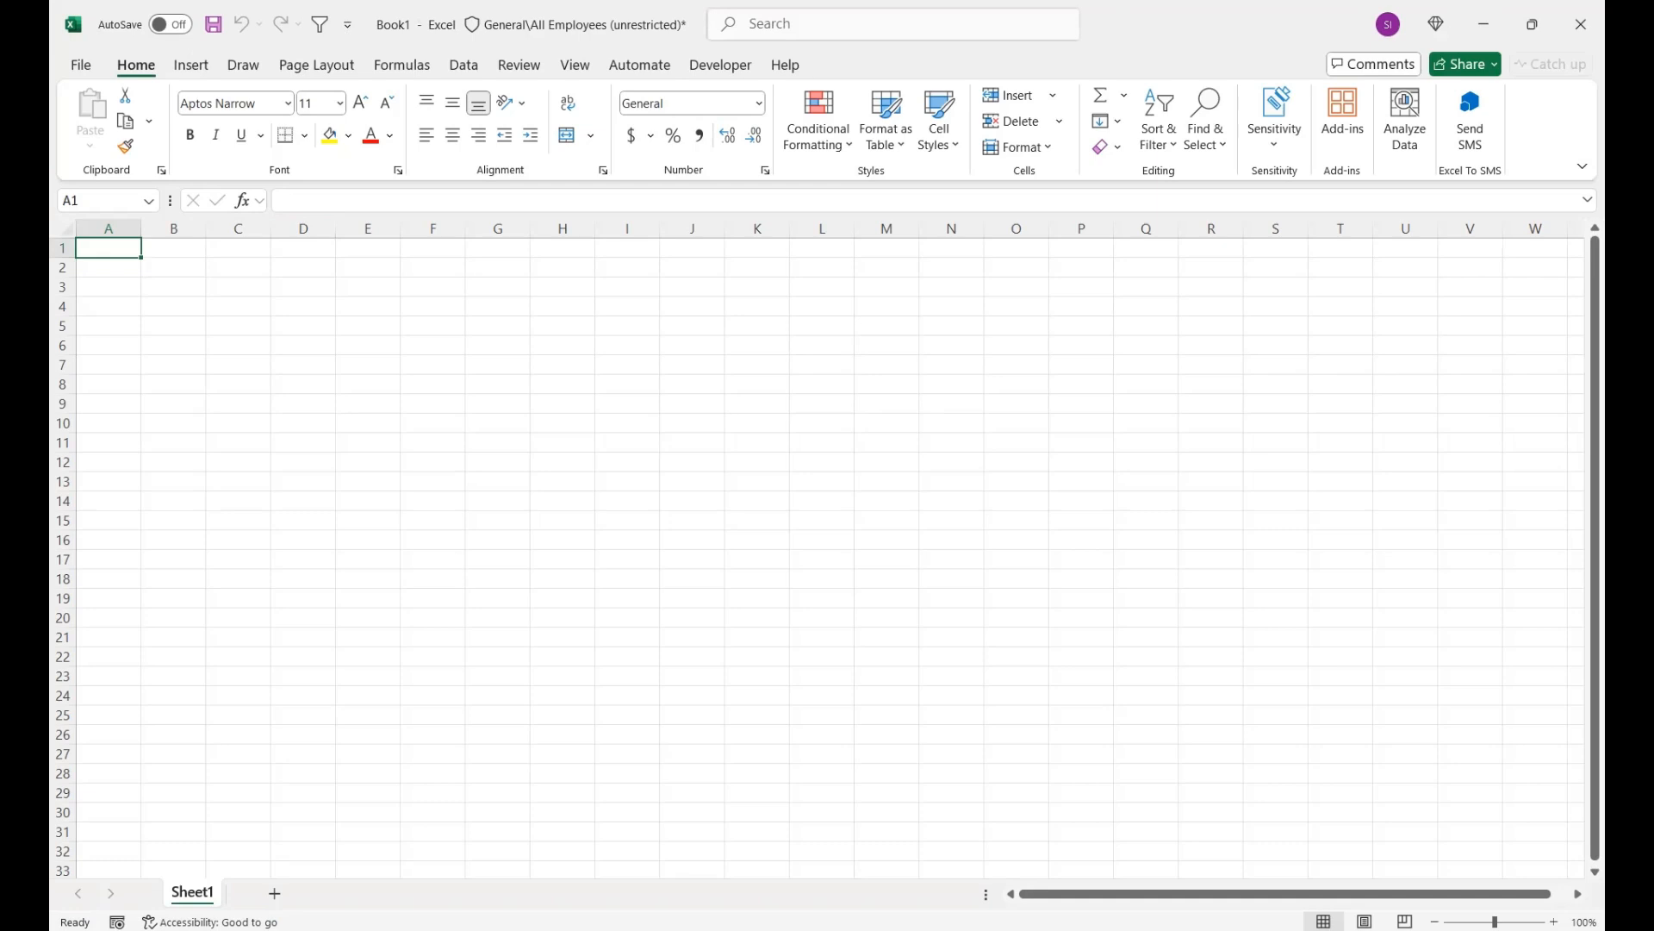
left_click_drag(1496, 922, 1510, 922)
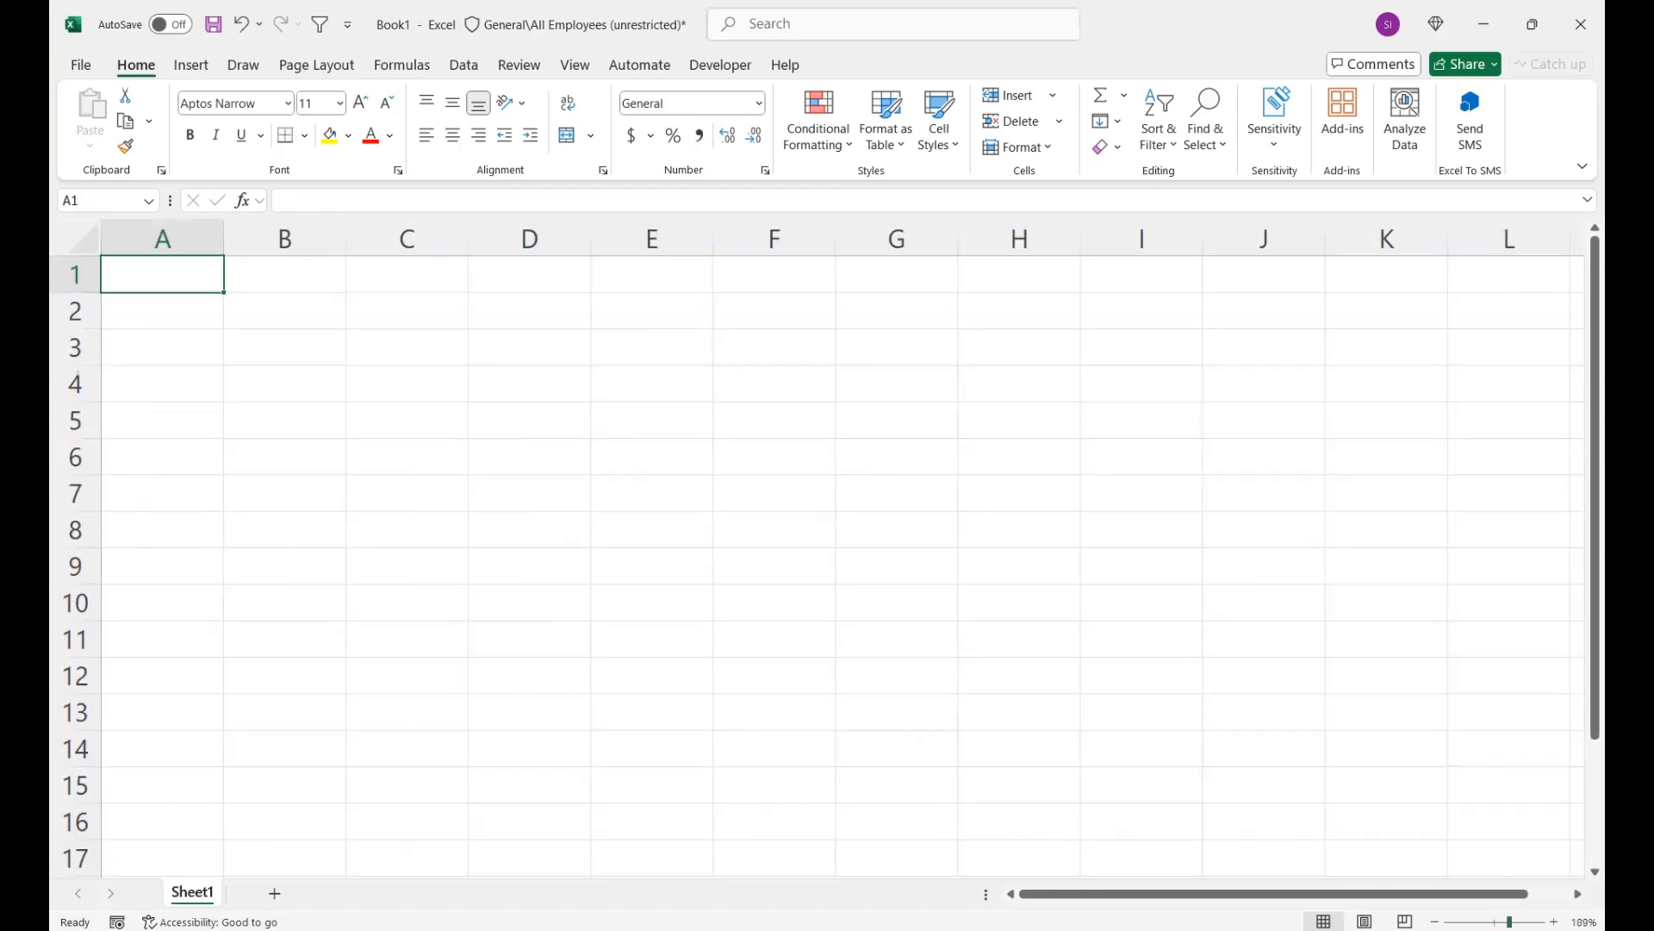
- Enter the header "Emp Name" in cell A4 and autofit the width of column A
left_click(162, 383)
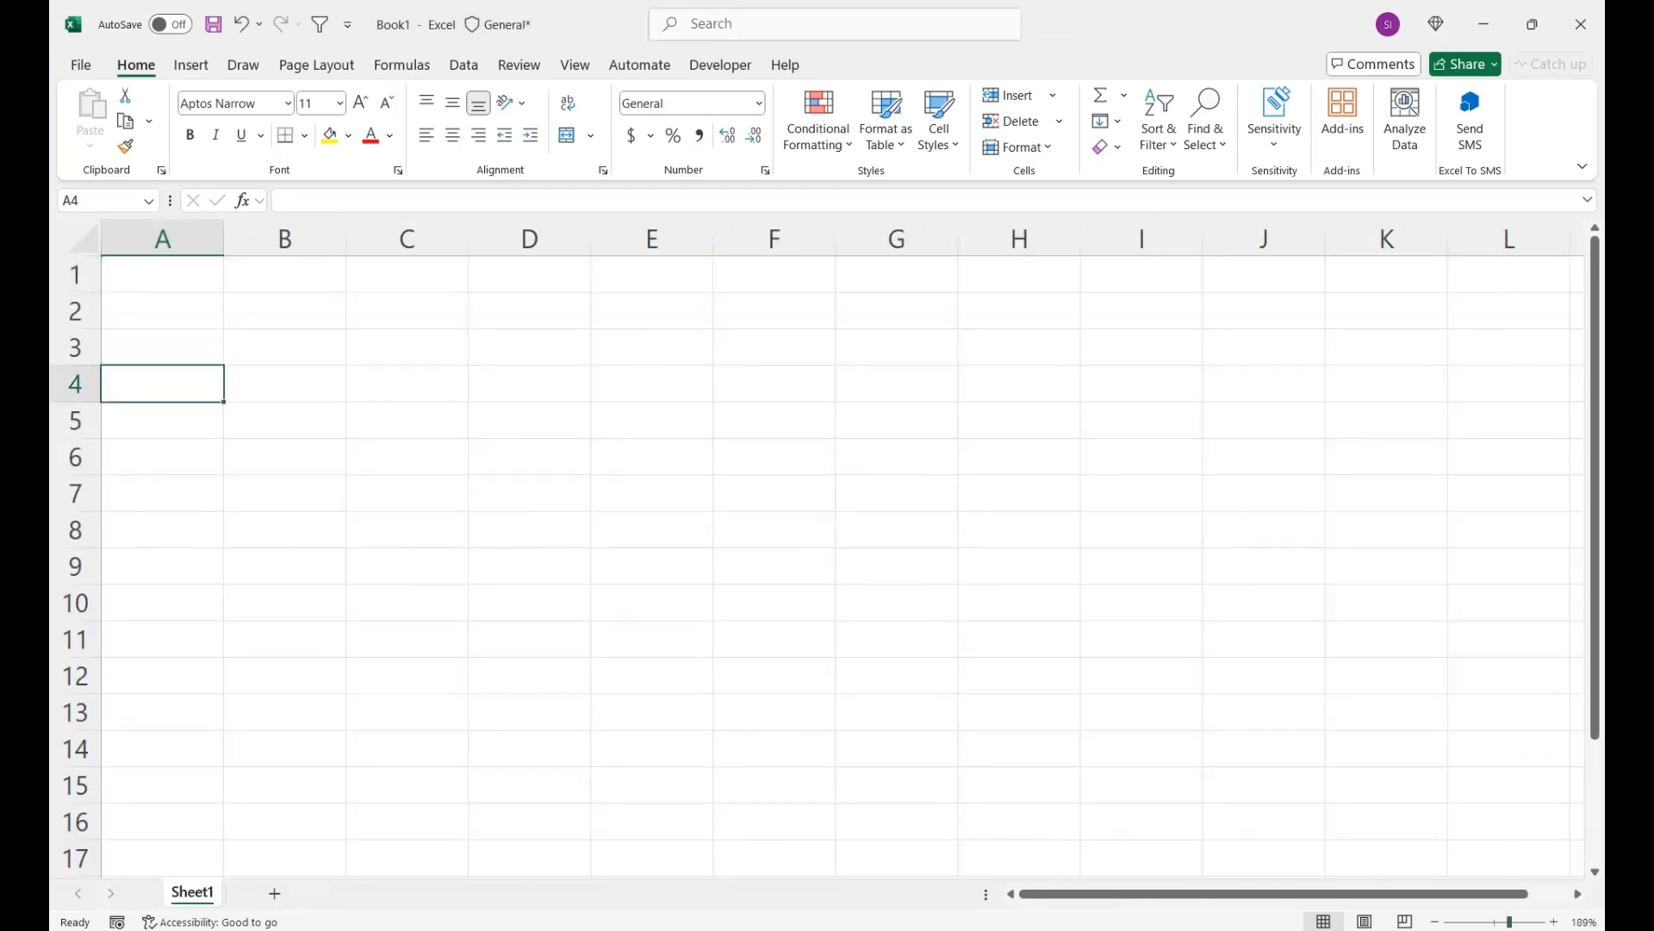
type("Emp Name")
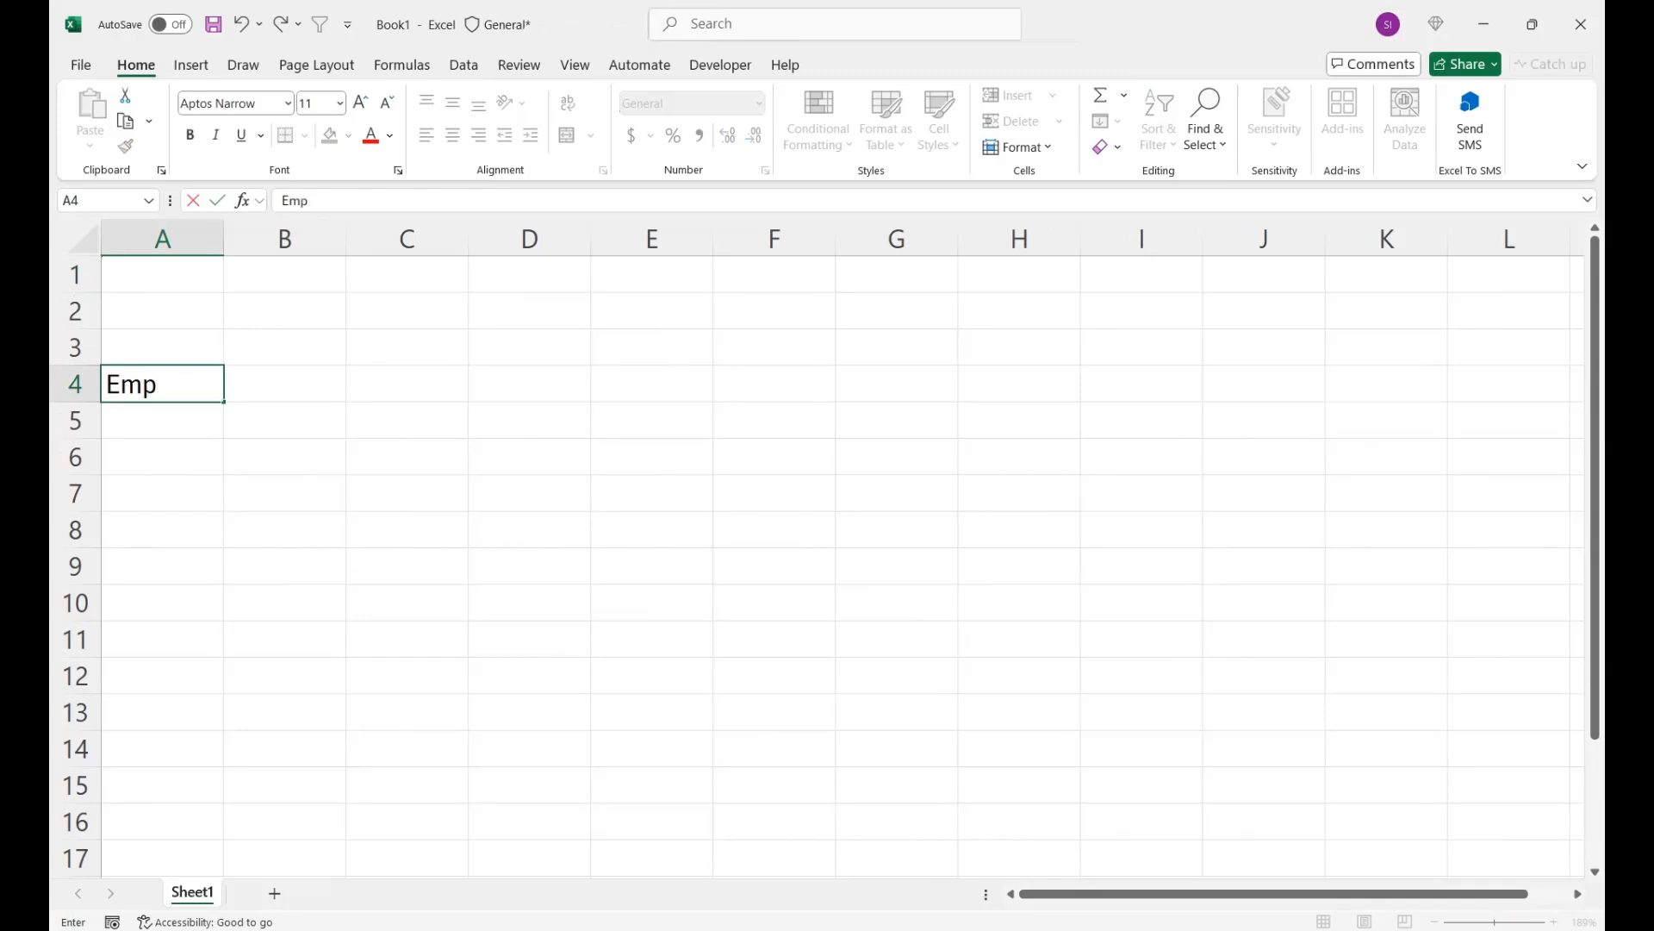
key("Return")
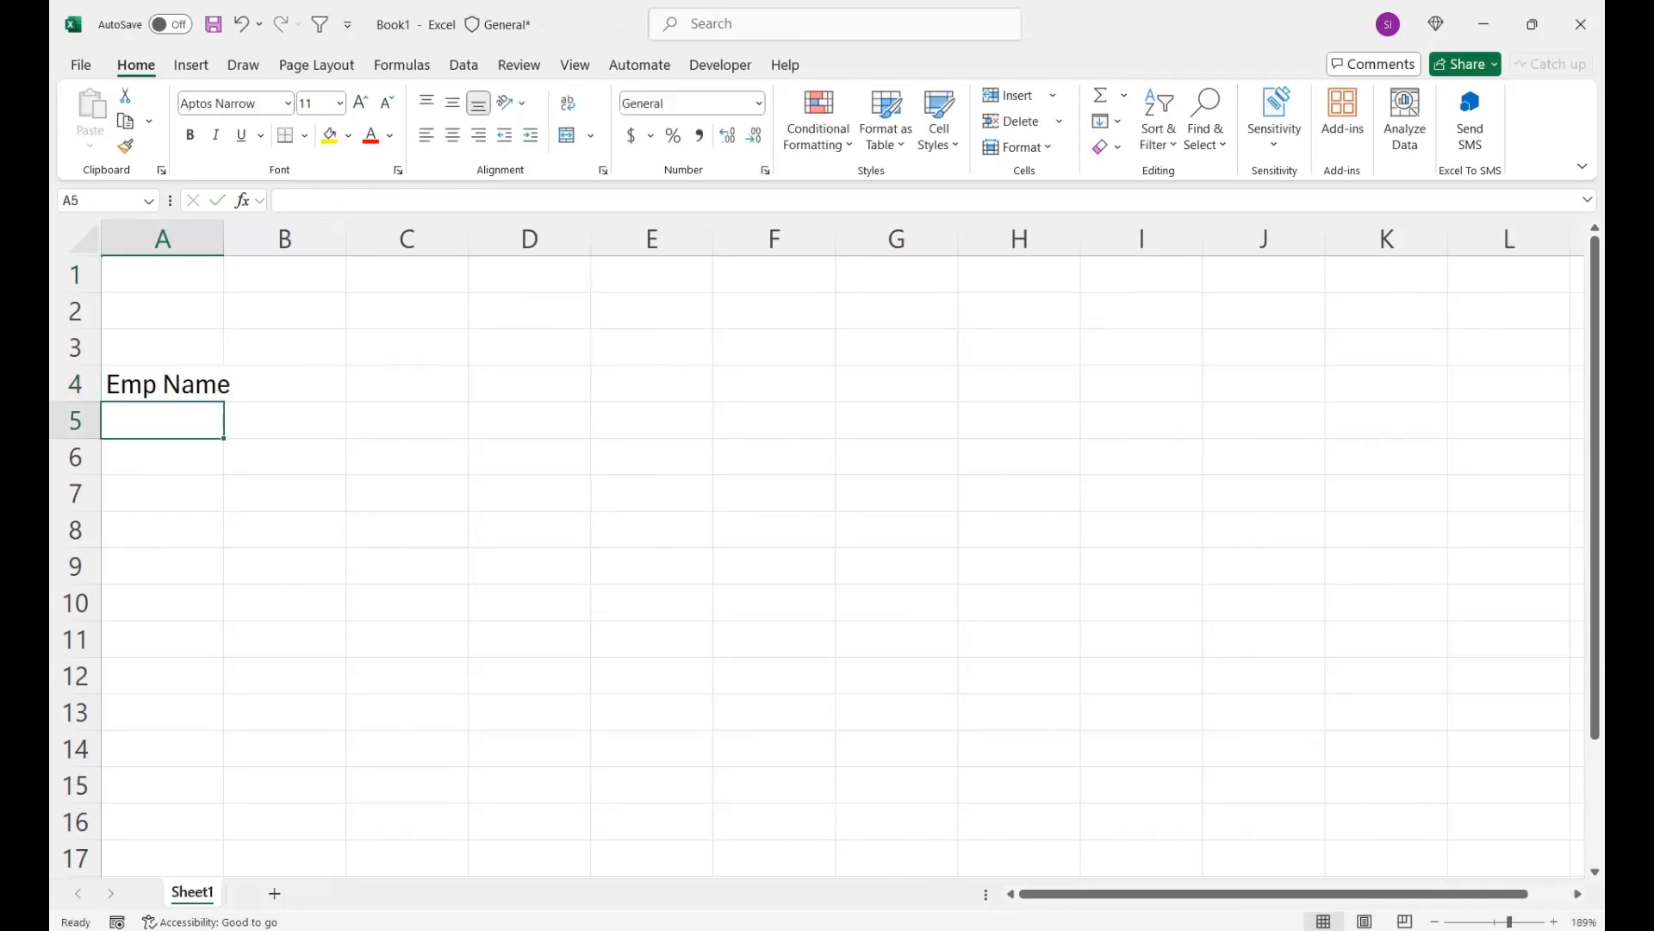
key("Up")
key("alt+h")
key("o")
key("i")
- Enter the first employee's name in A5 and fill the custom name list down to A13
key("Down")
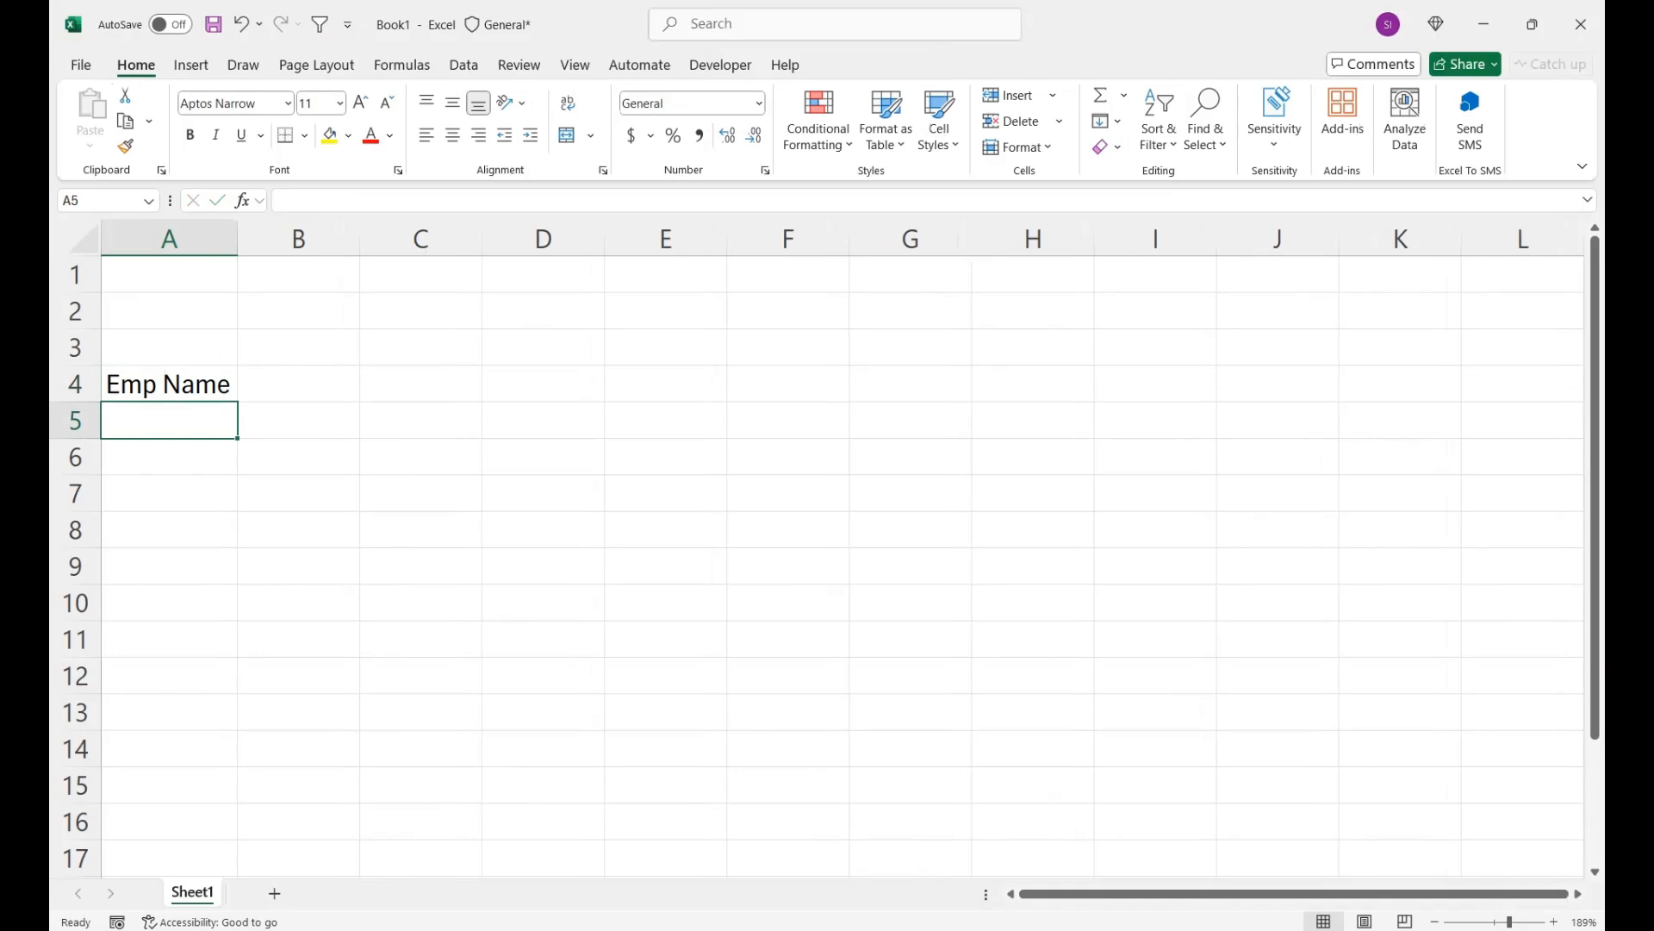
type("j")
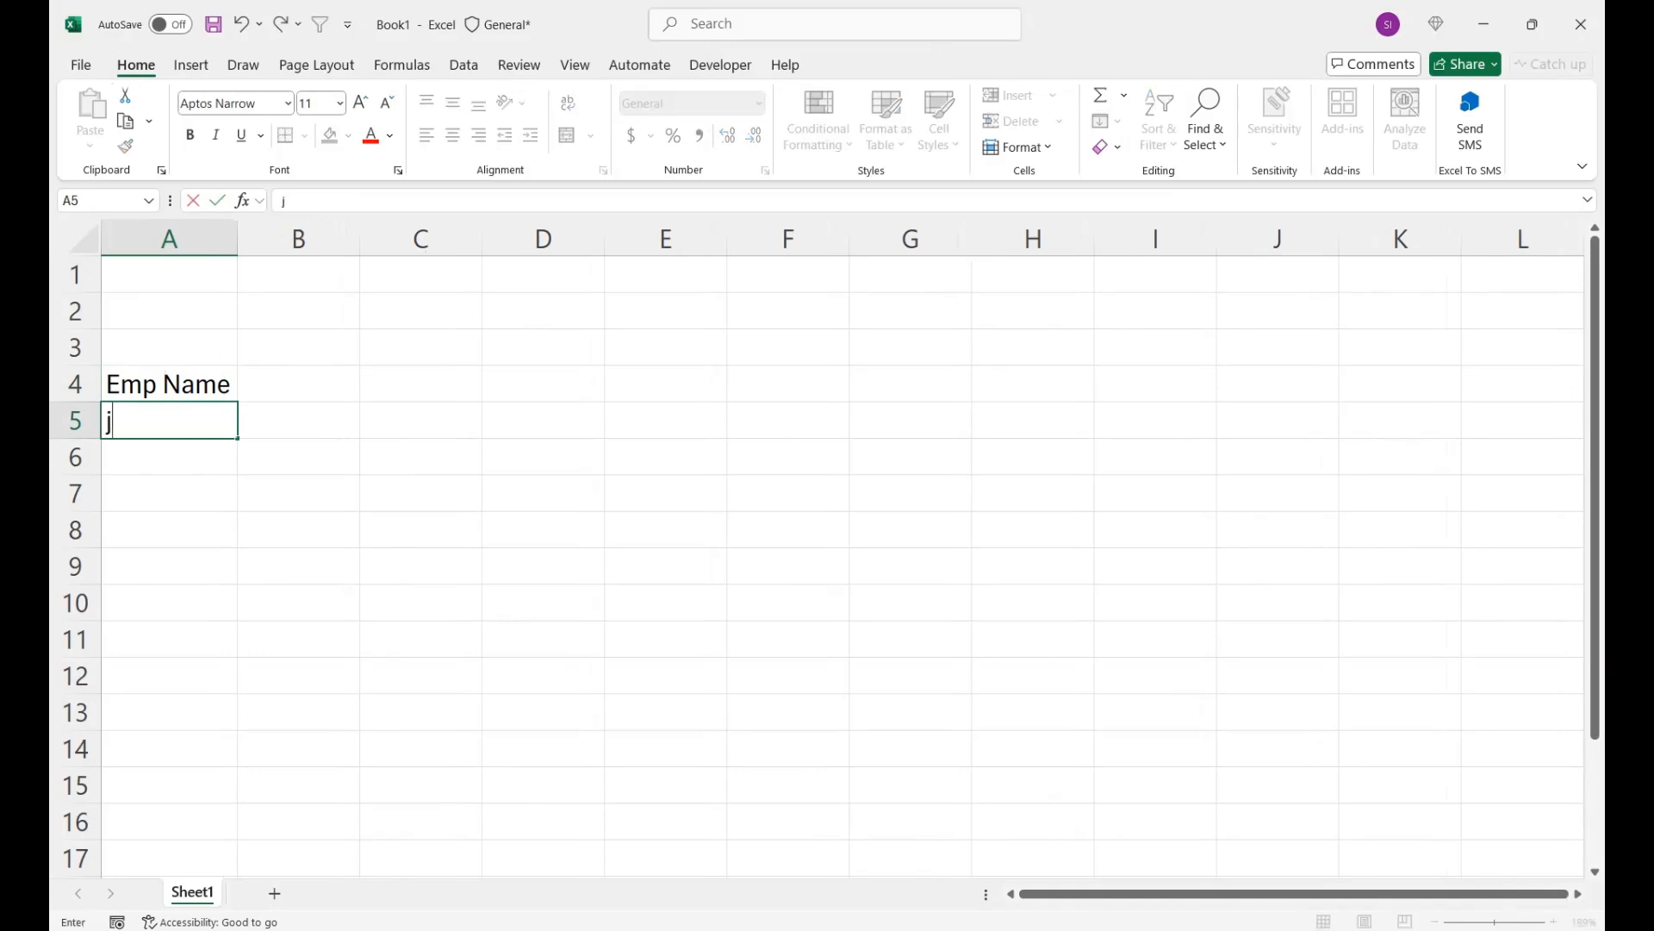
type("ohn Doe")
key("Return")
left_click(168, 421)
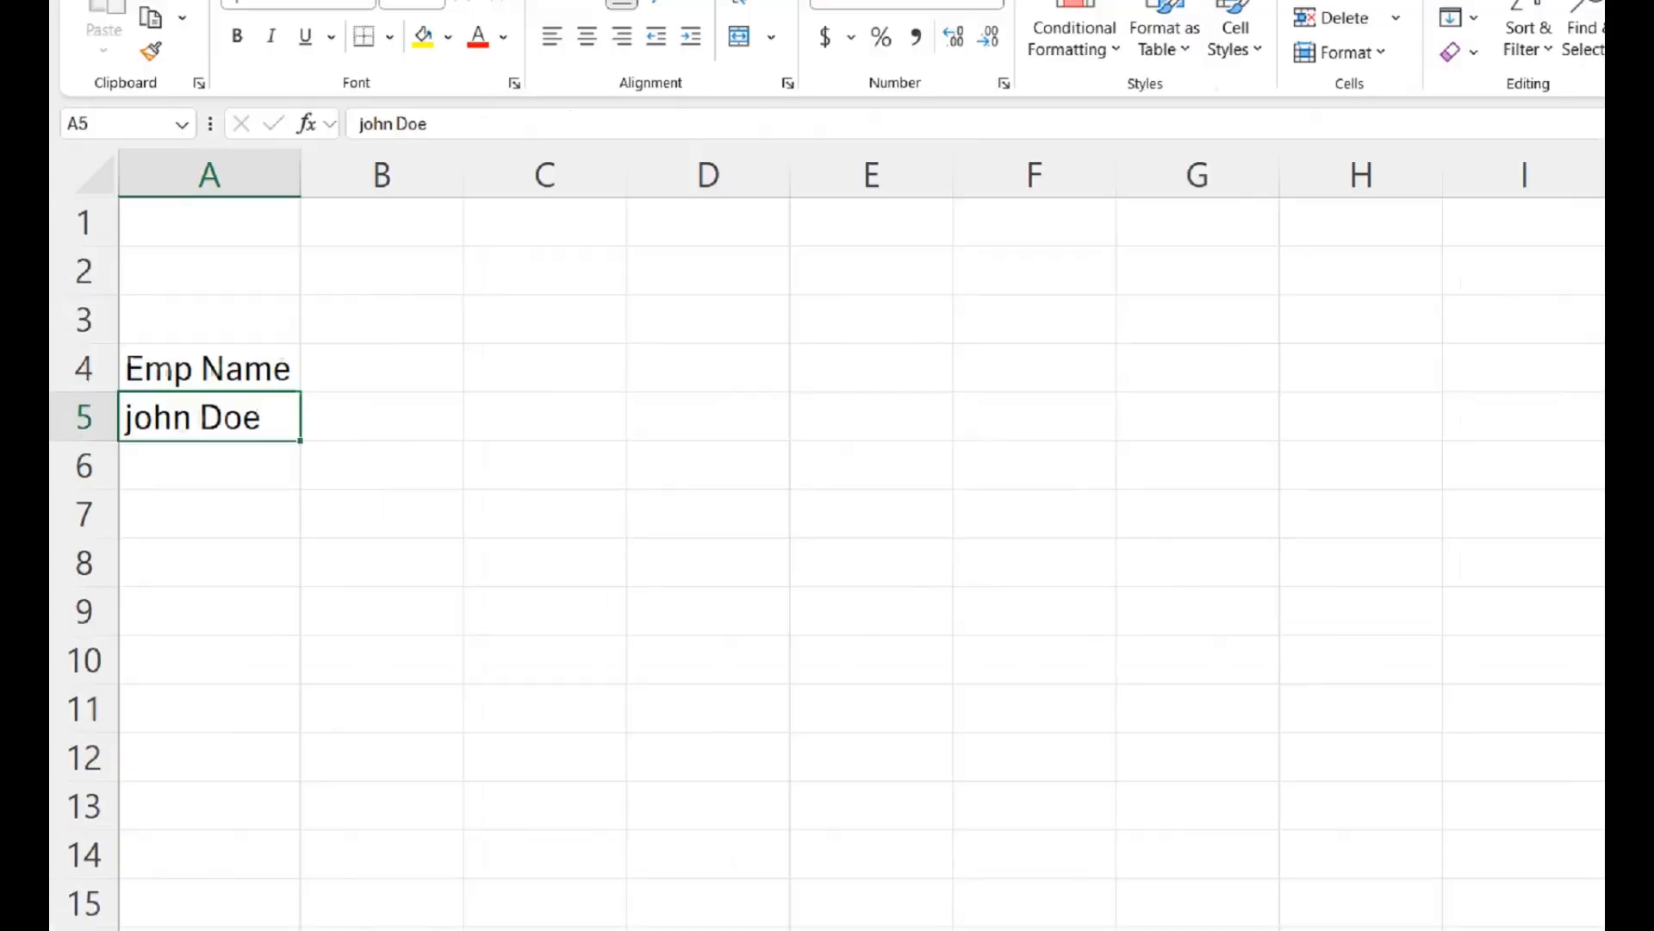
left_click_drag(301, 440, 301, 829)
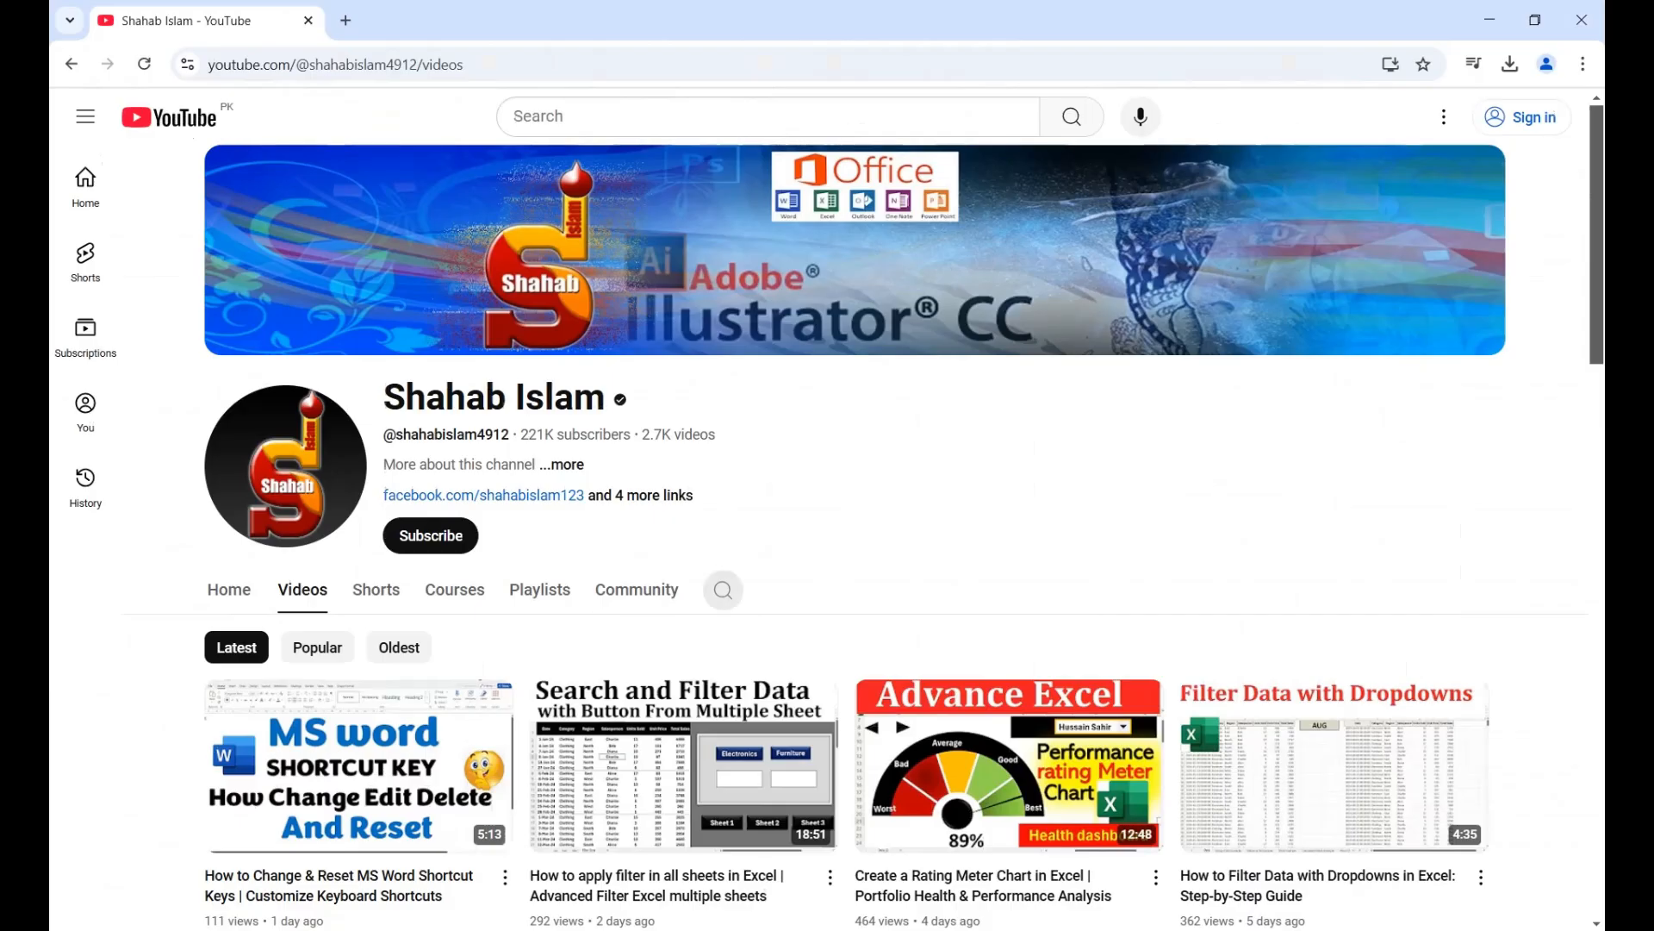
- Switch to the YouTube channel in the browser, search its videos for "custom list", and return to the video list
left_click(723, 590)
type("custom list")
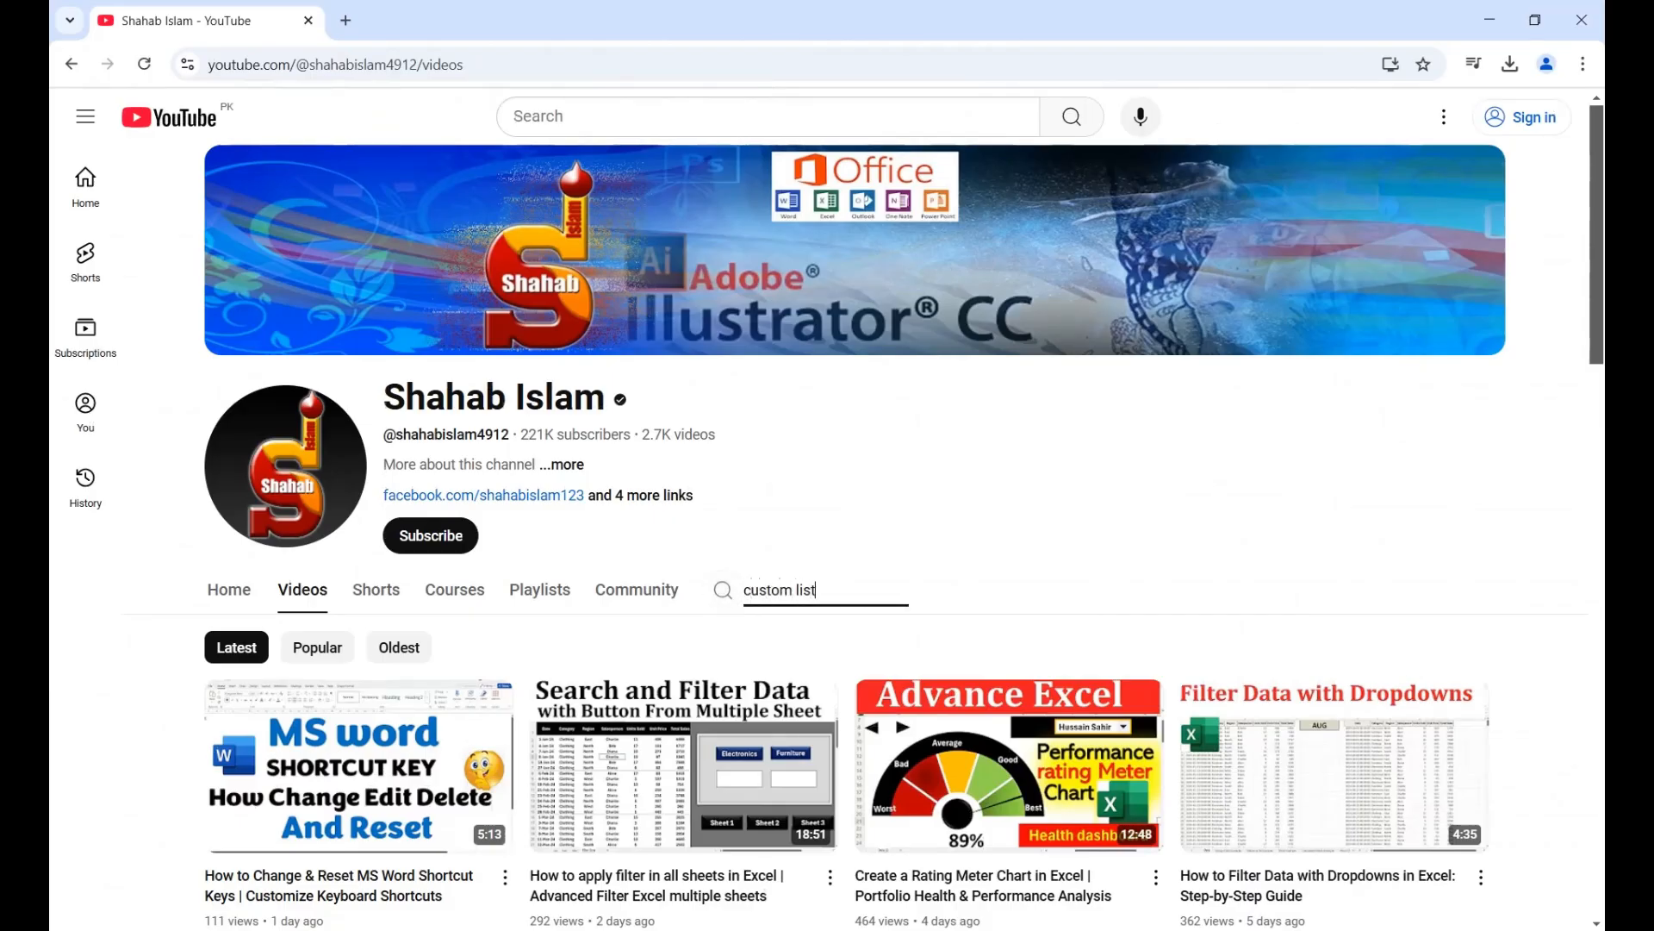
key("Return")
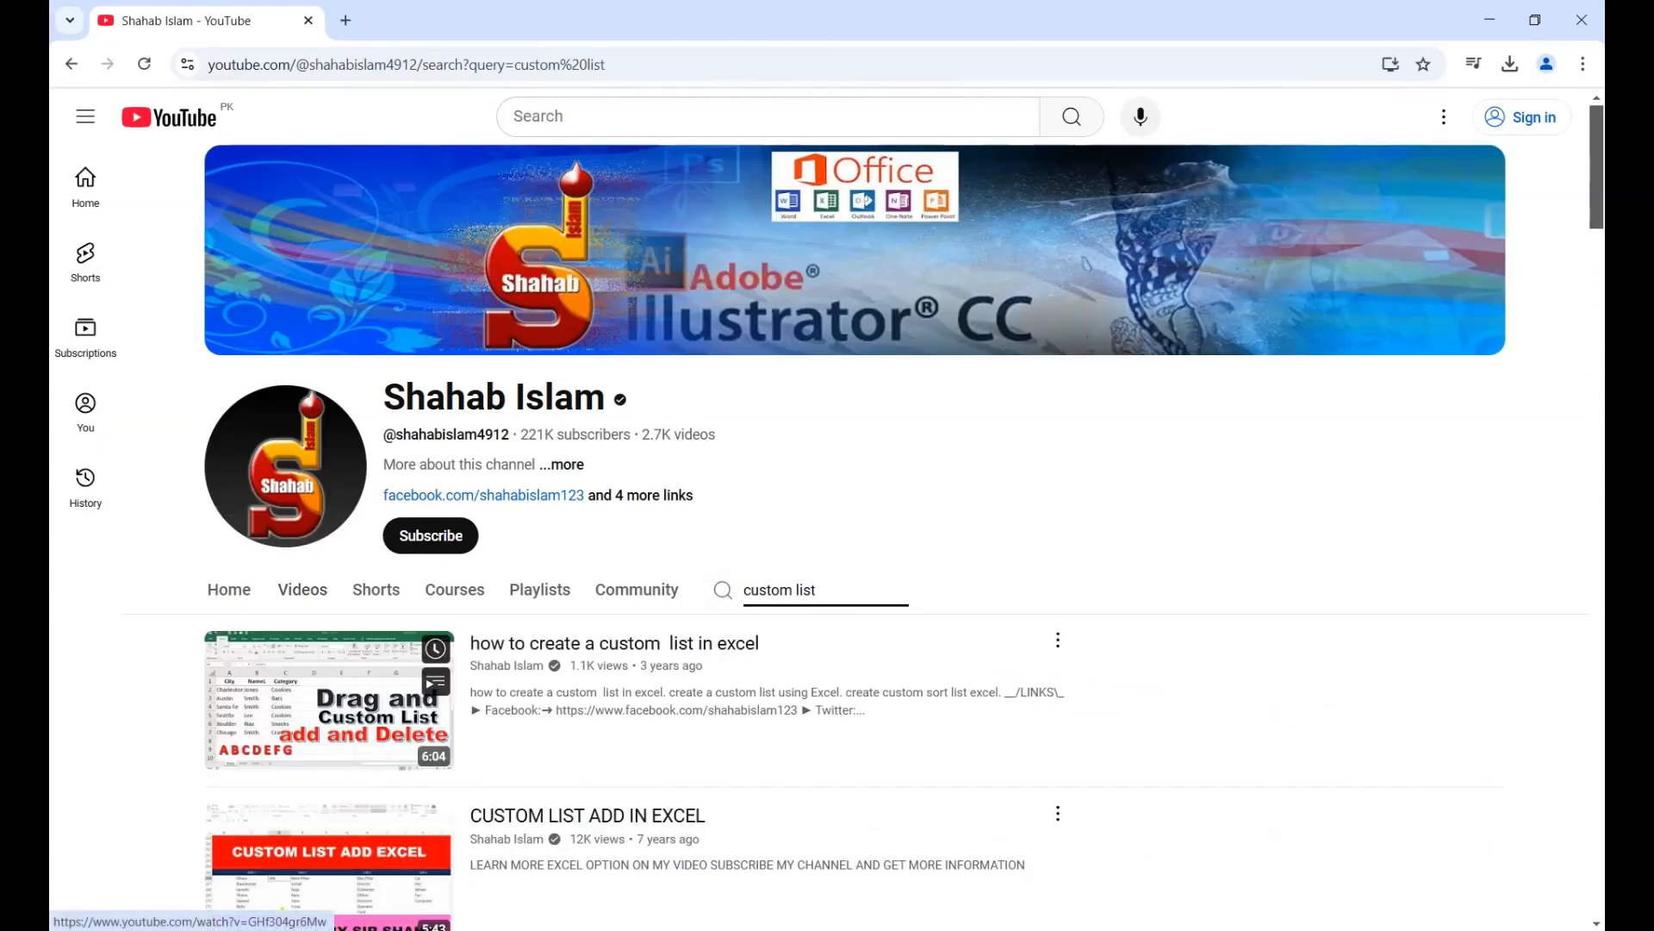
key("alt+Left")
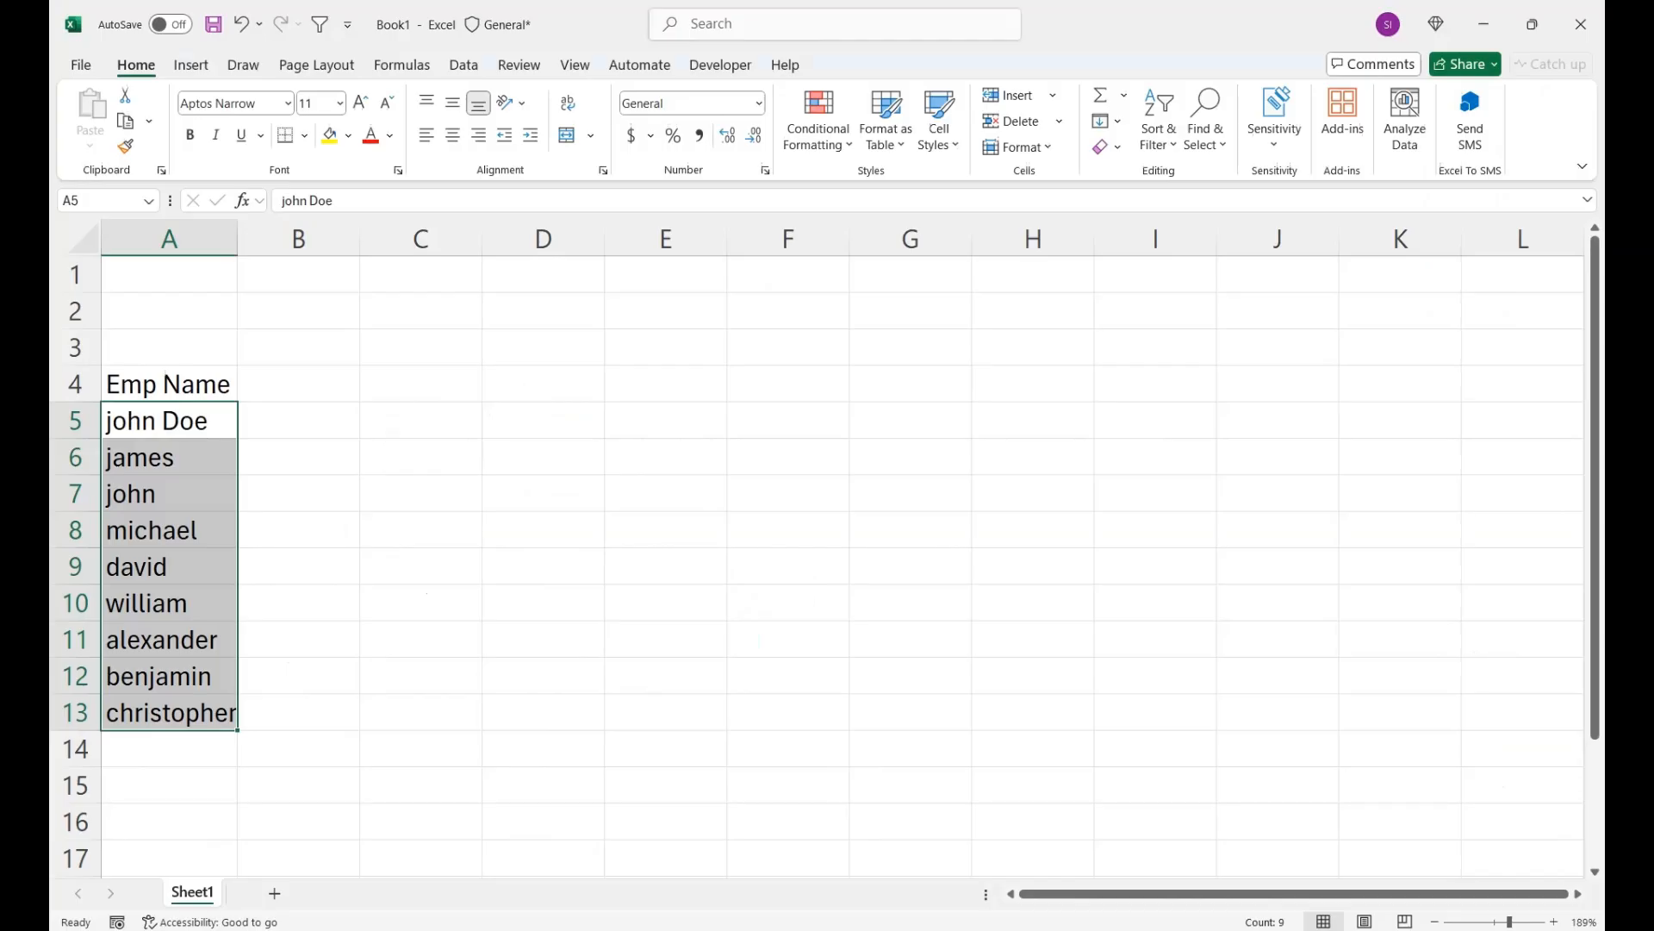
- Return to the Excel workbook and enter the header "Time In" in cell B4
left_click(169, 420)
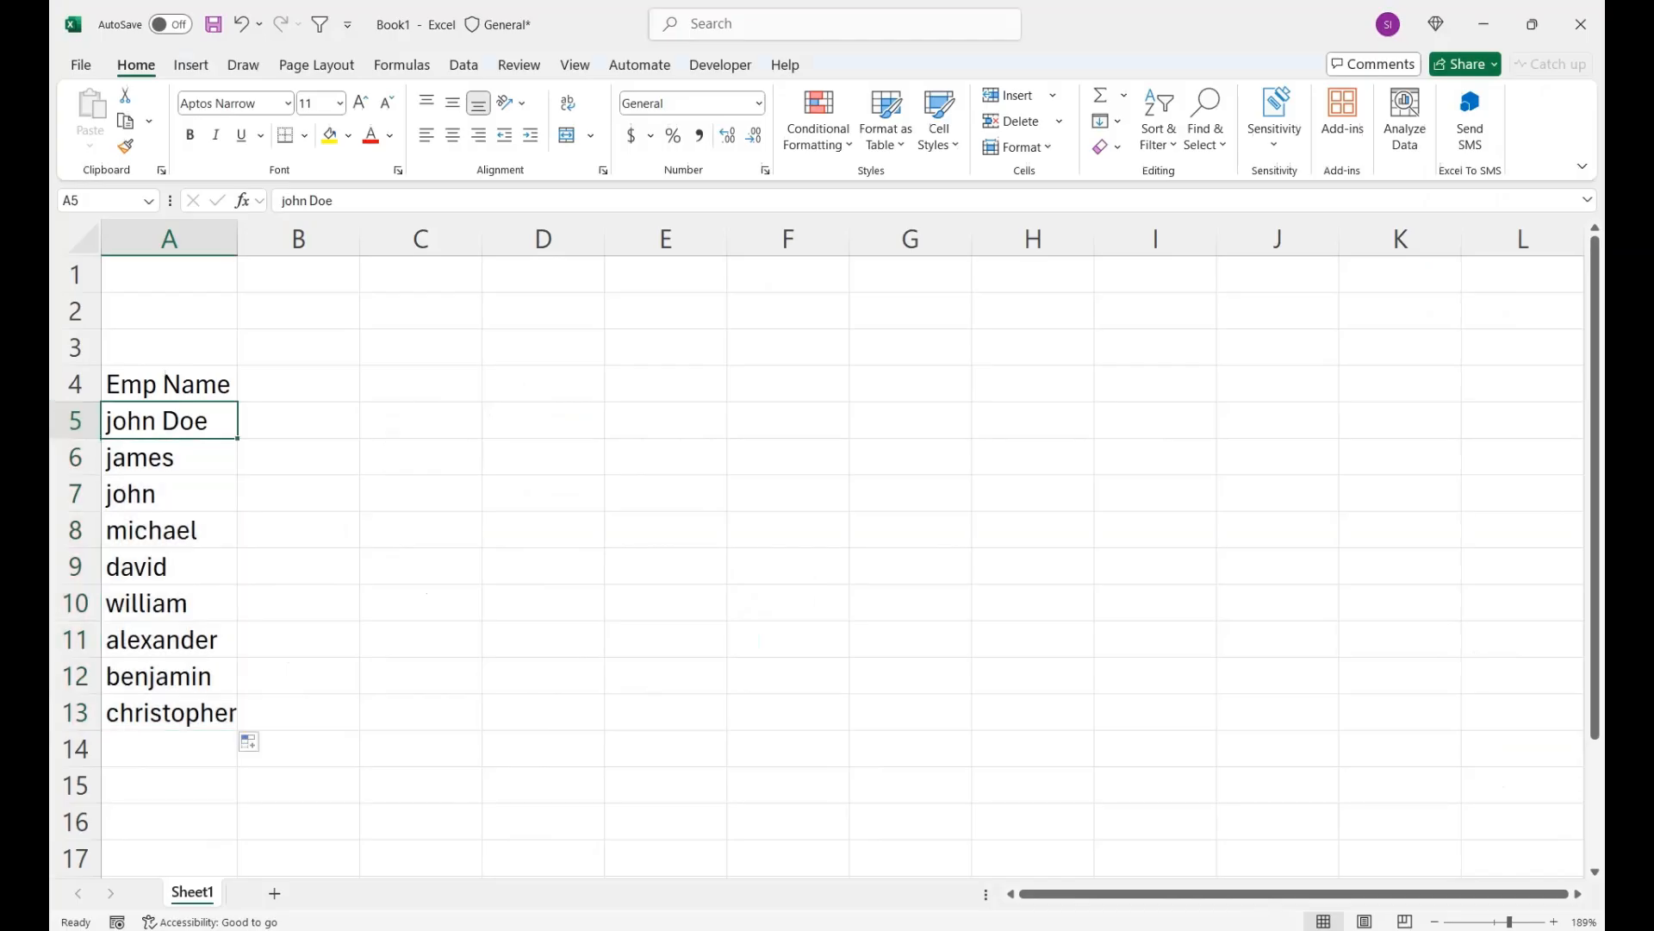
left_click(299, 421)
left_click(298, 385)
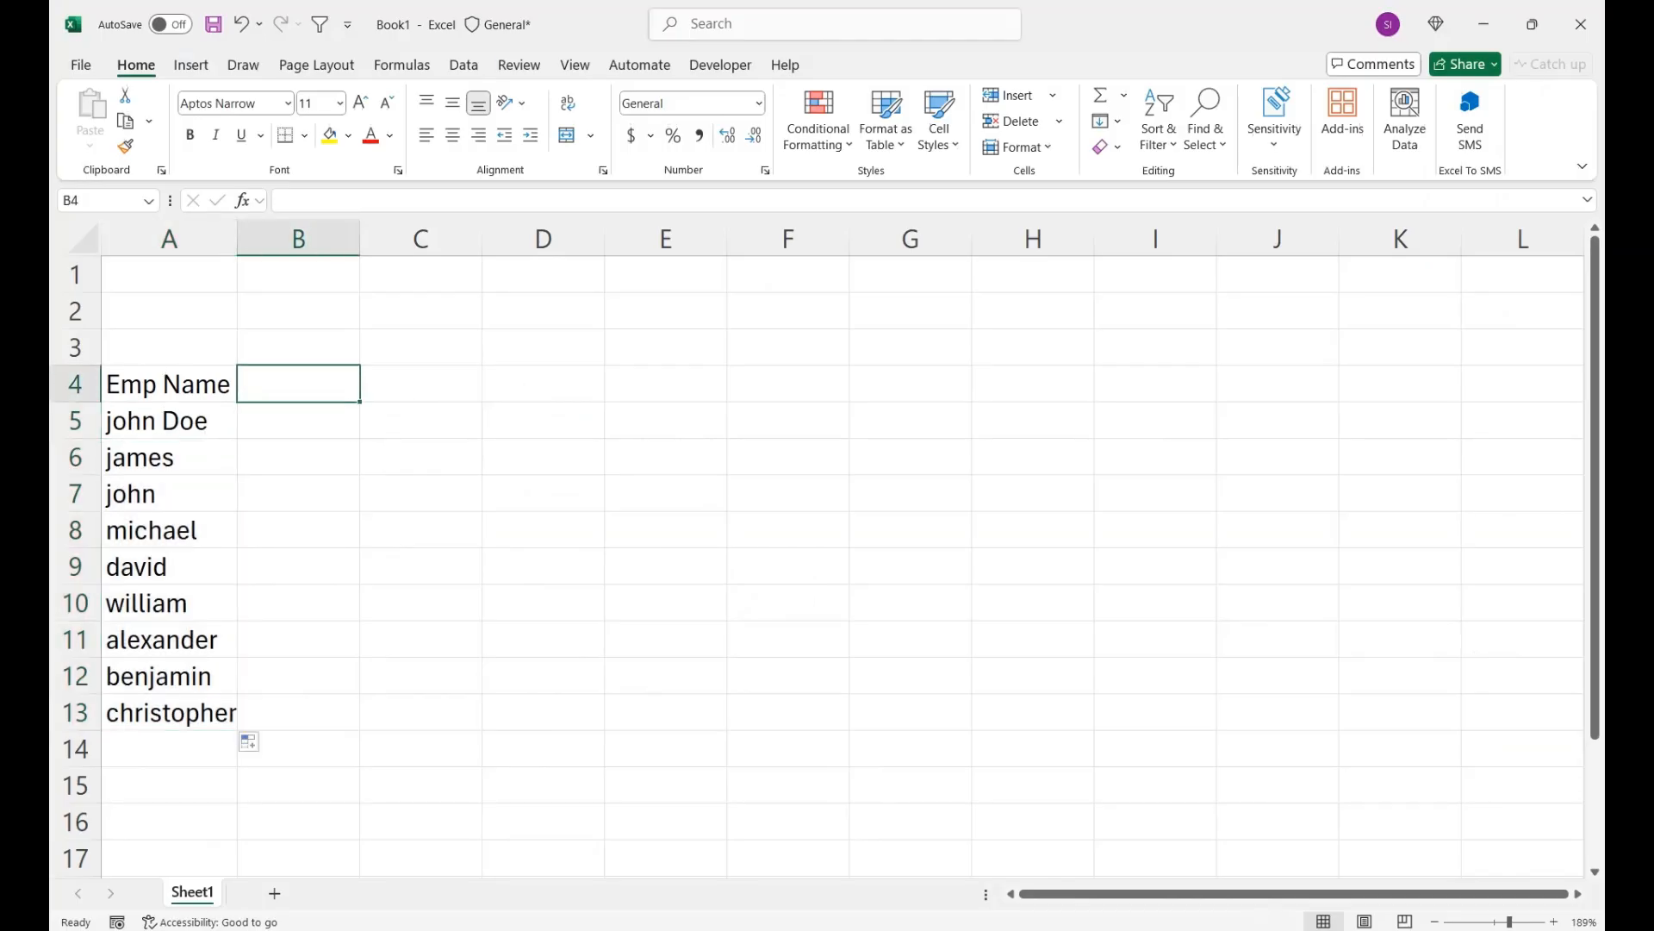
type("Time")
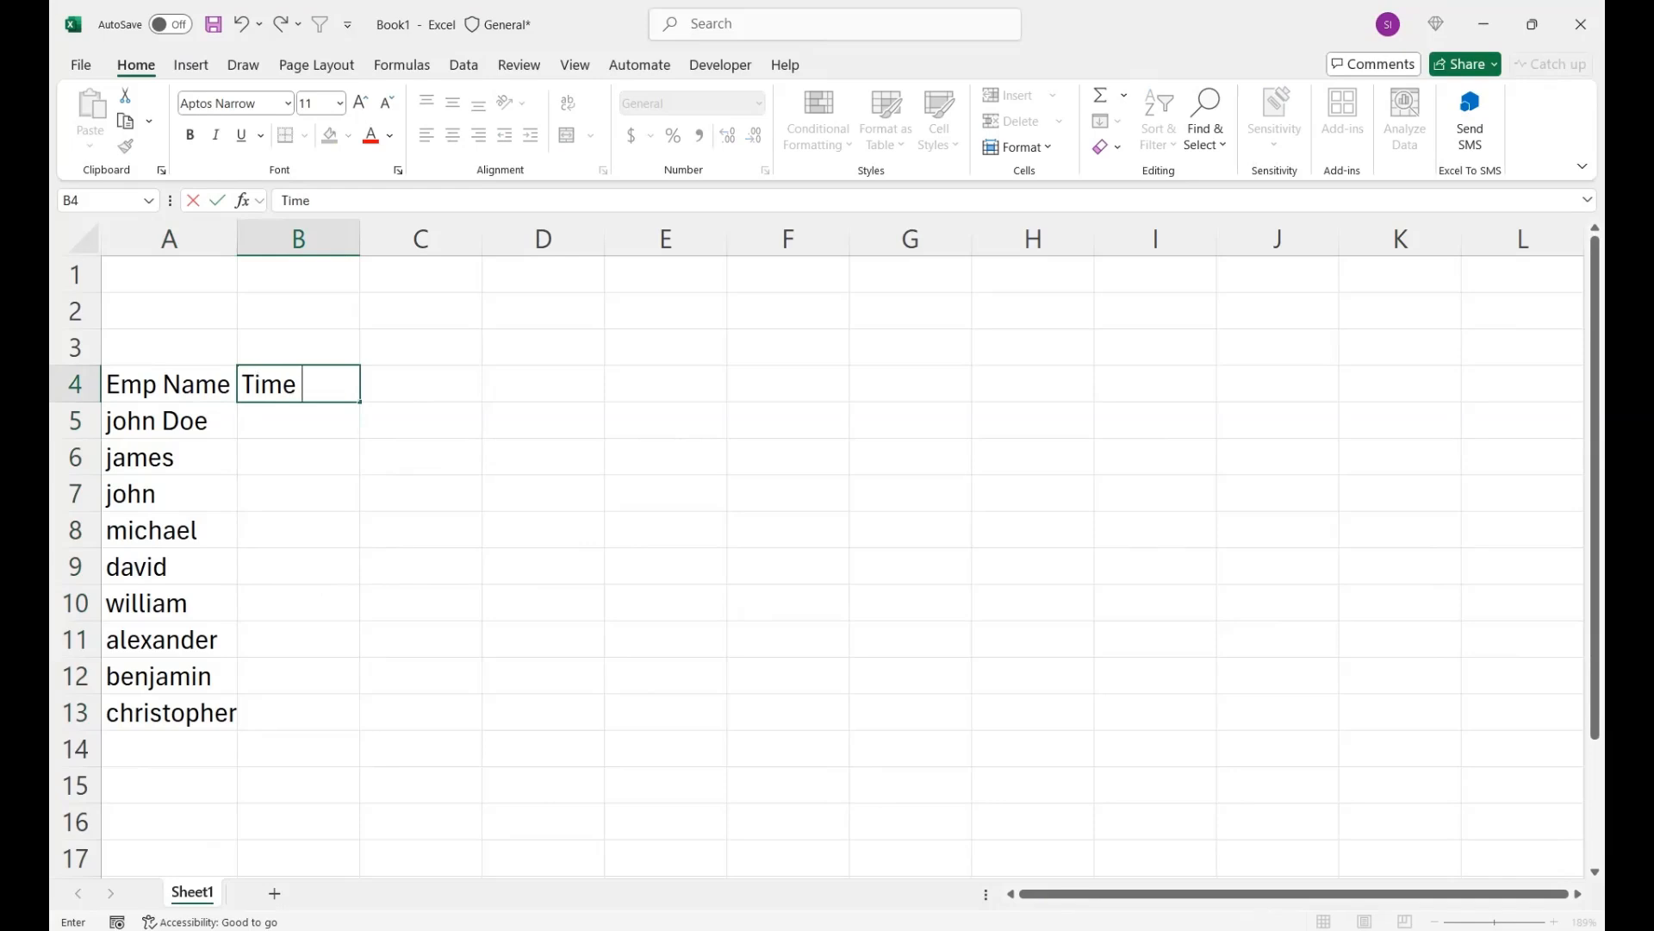
type(" In")
key("Return")
- Center the "Time In" header and merge it across B4:C4
key("Up")
key("shift+Right")
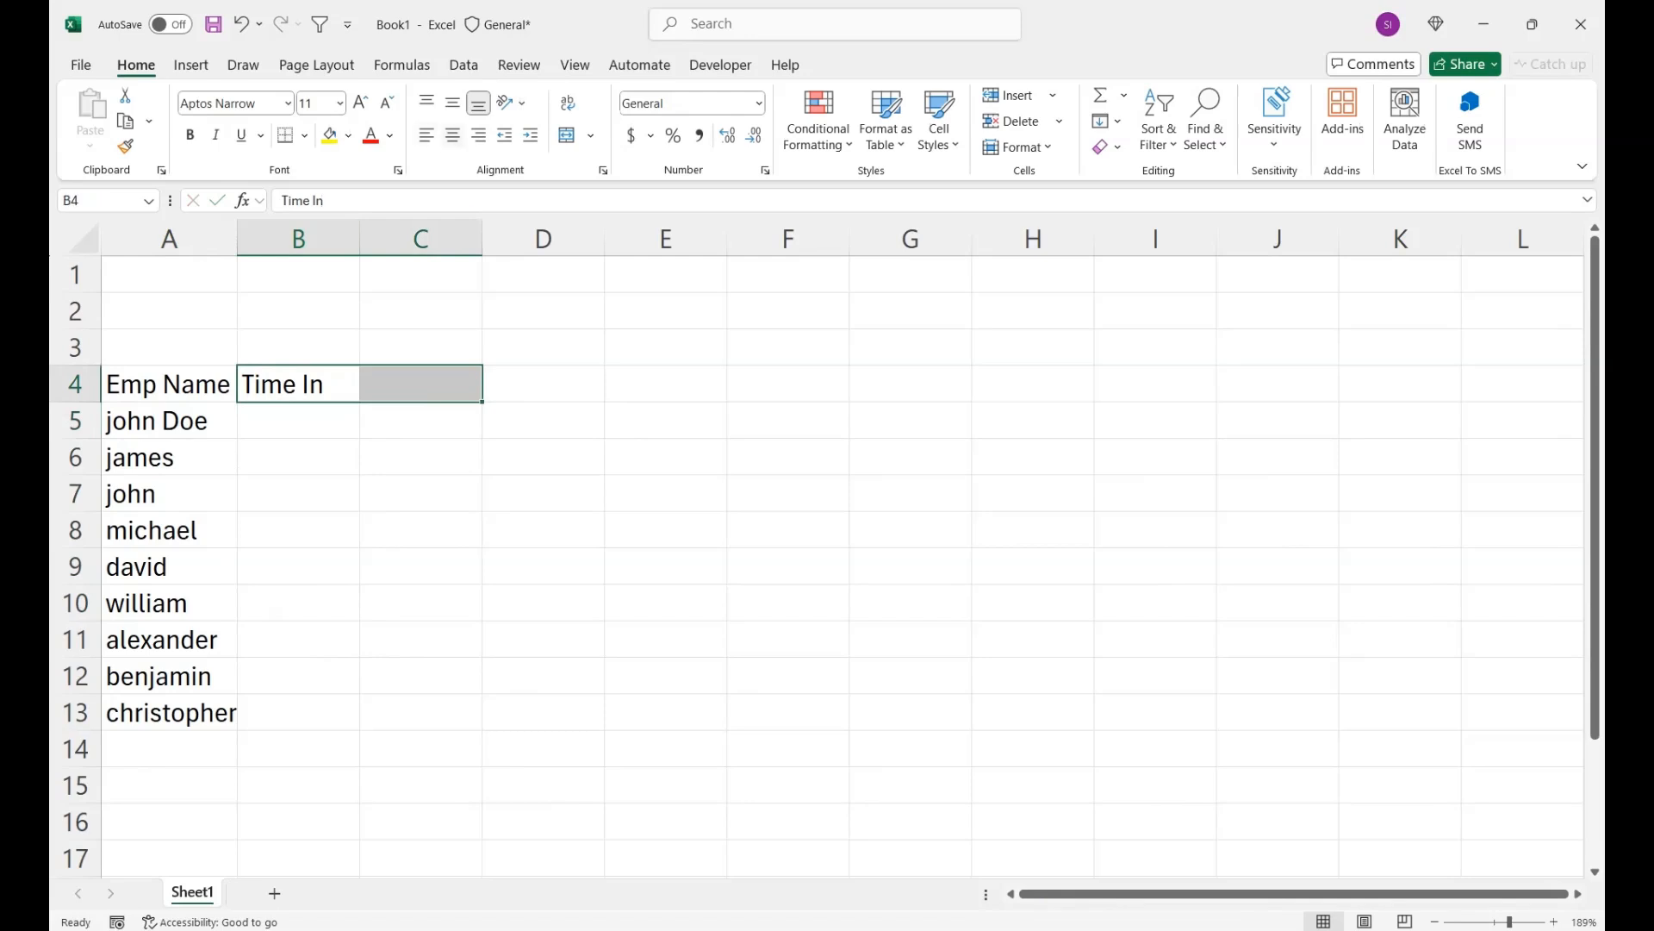
left_click(452, 135)
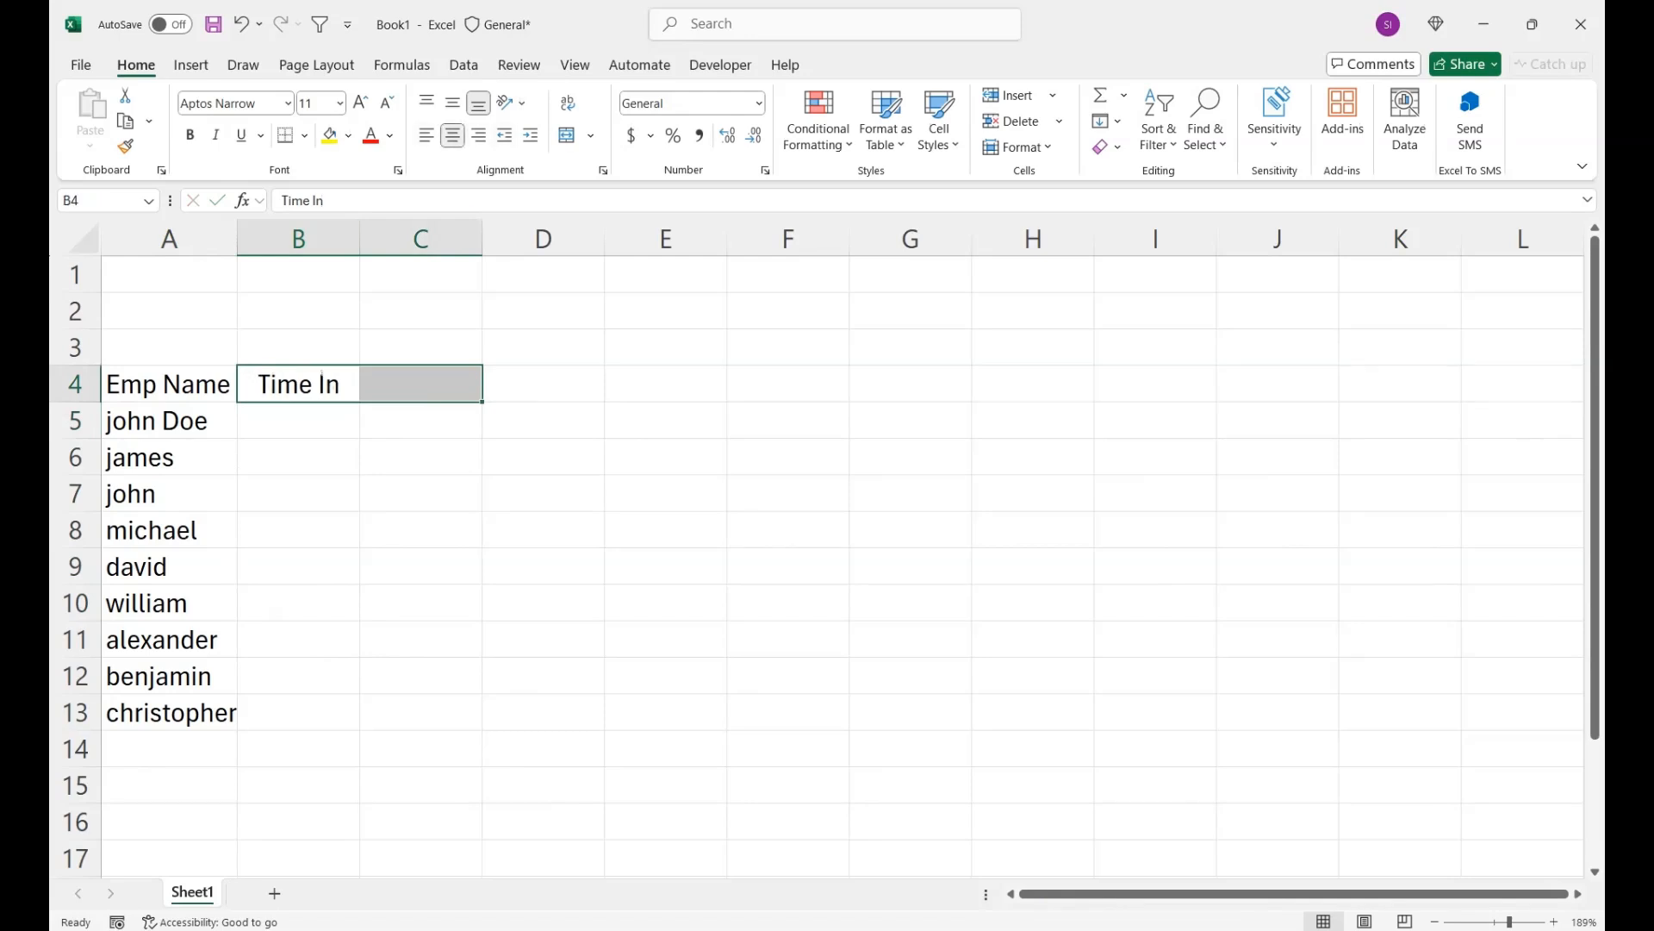
left_click(591, 136)
left_click(643, 162)
- Insert cell checkboxes in B5:B13 beside the employee names
key("Down")
key("shift+Down")
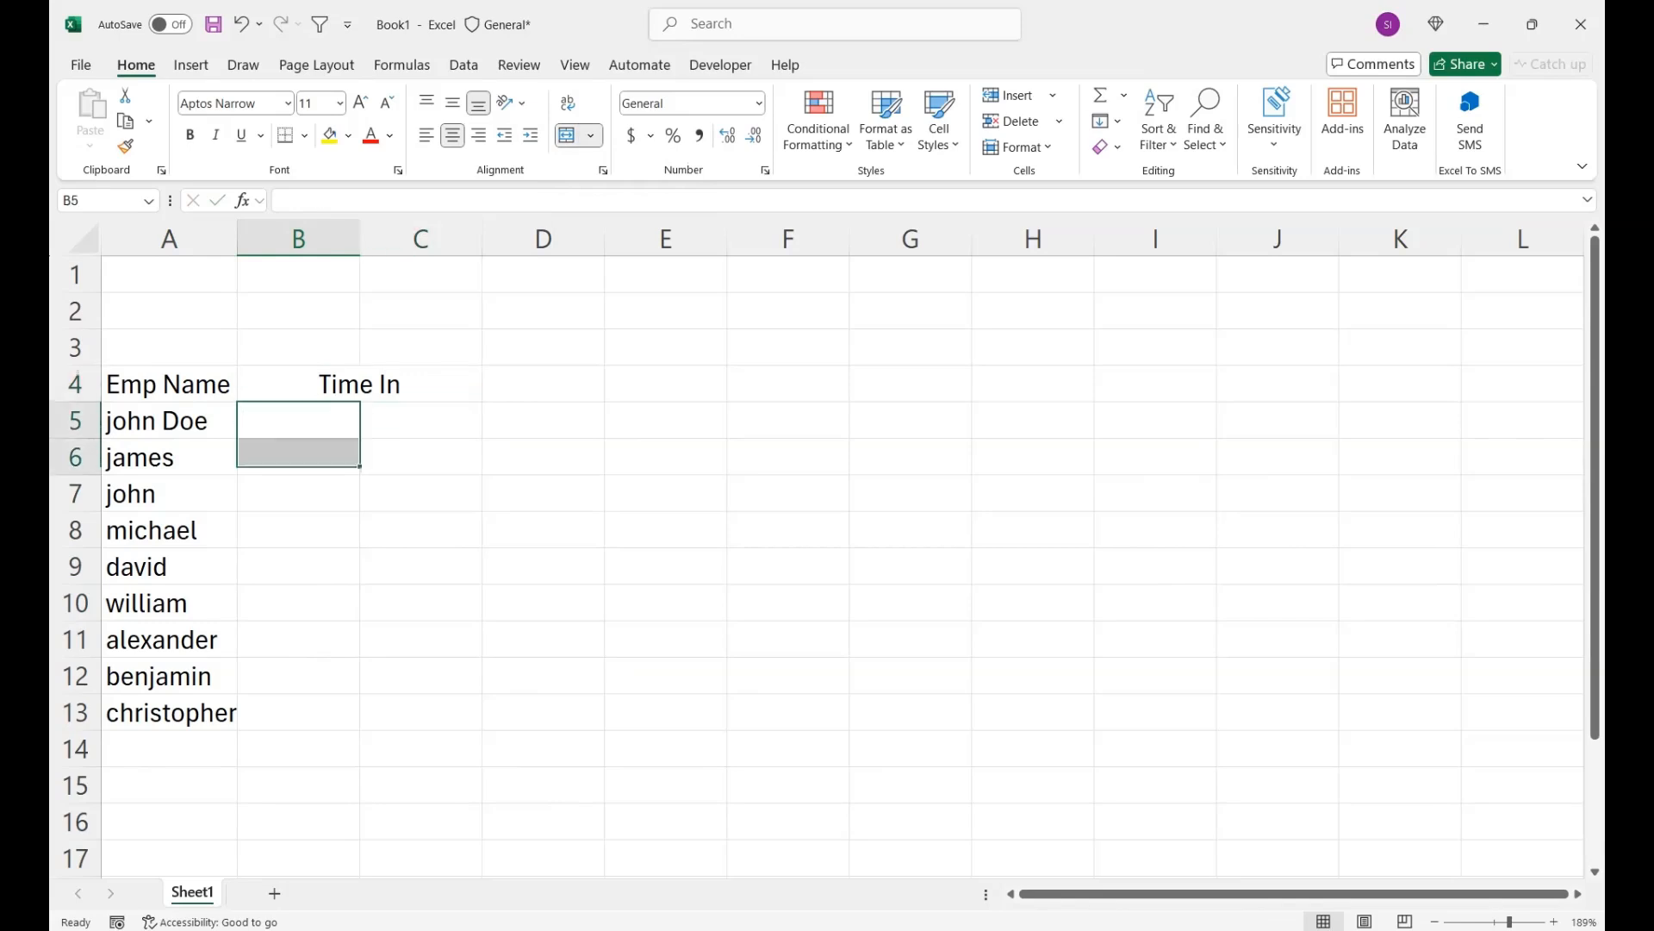
key("shift+Down")
key("shift+Down")
key("shift+Down")
key("shift+Down")
key("shift+Down")
key("shift+Down")
key("shift+Down")
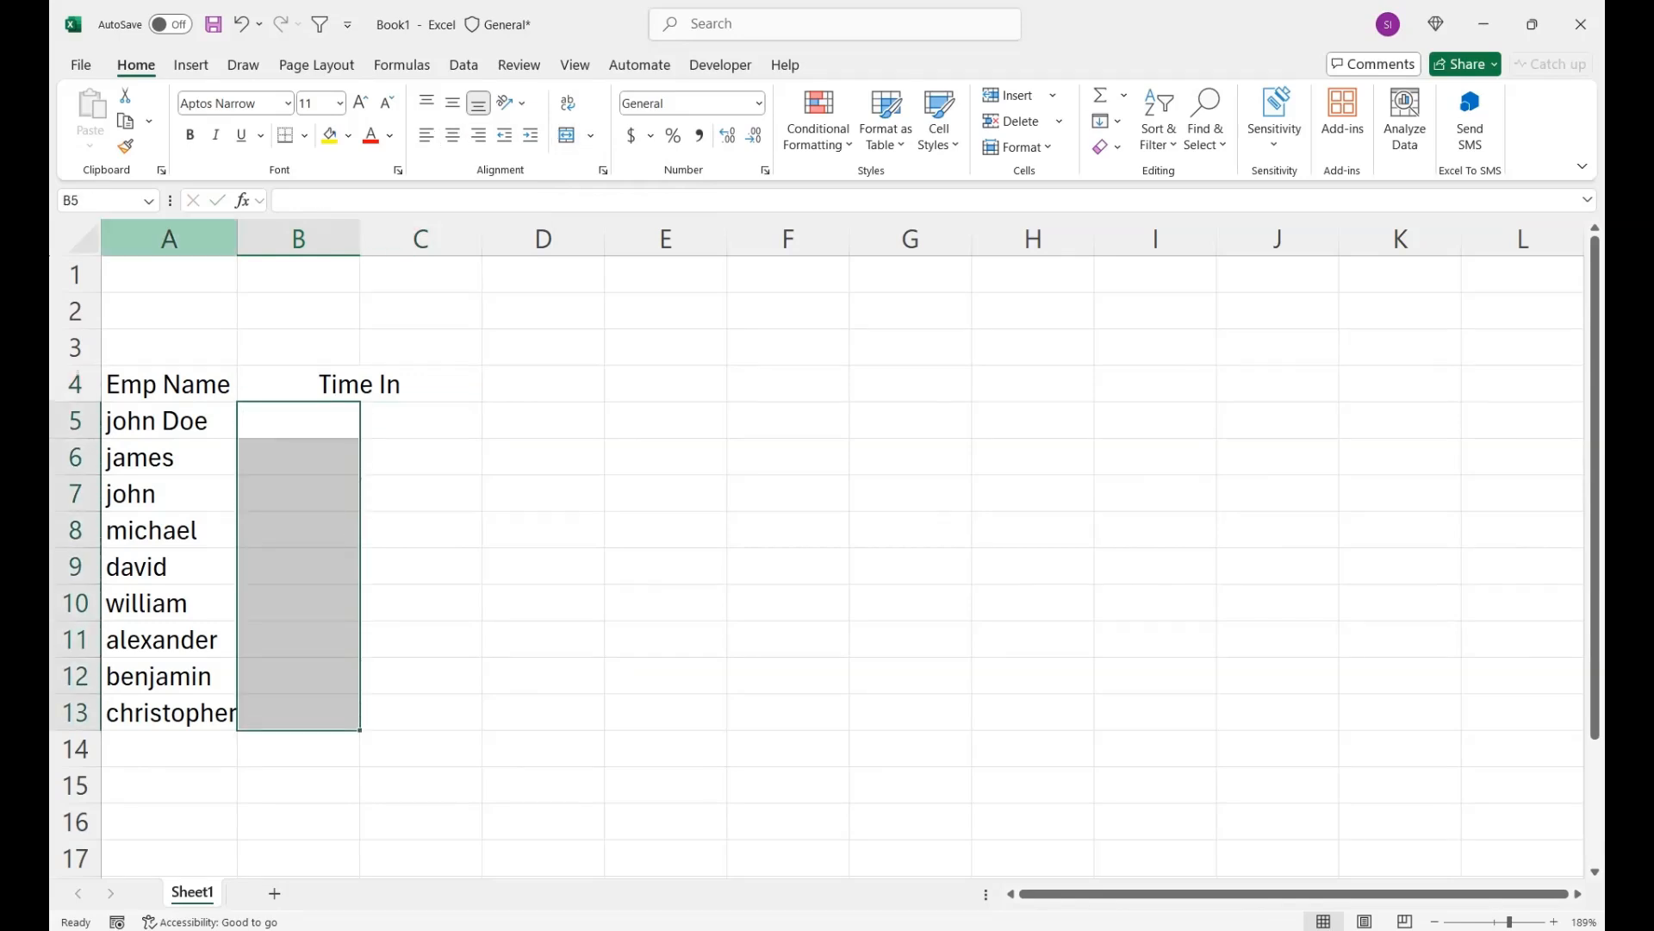
left_click(190, 65)
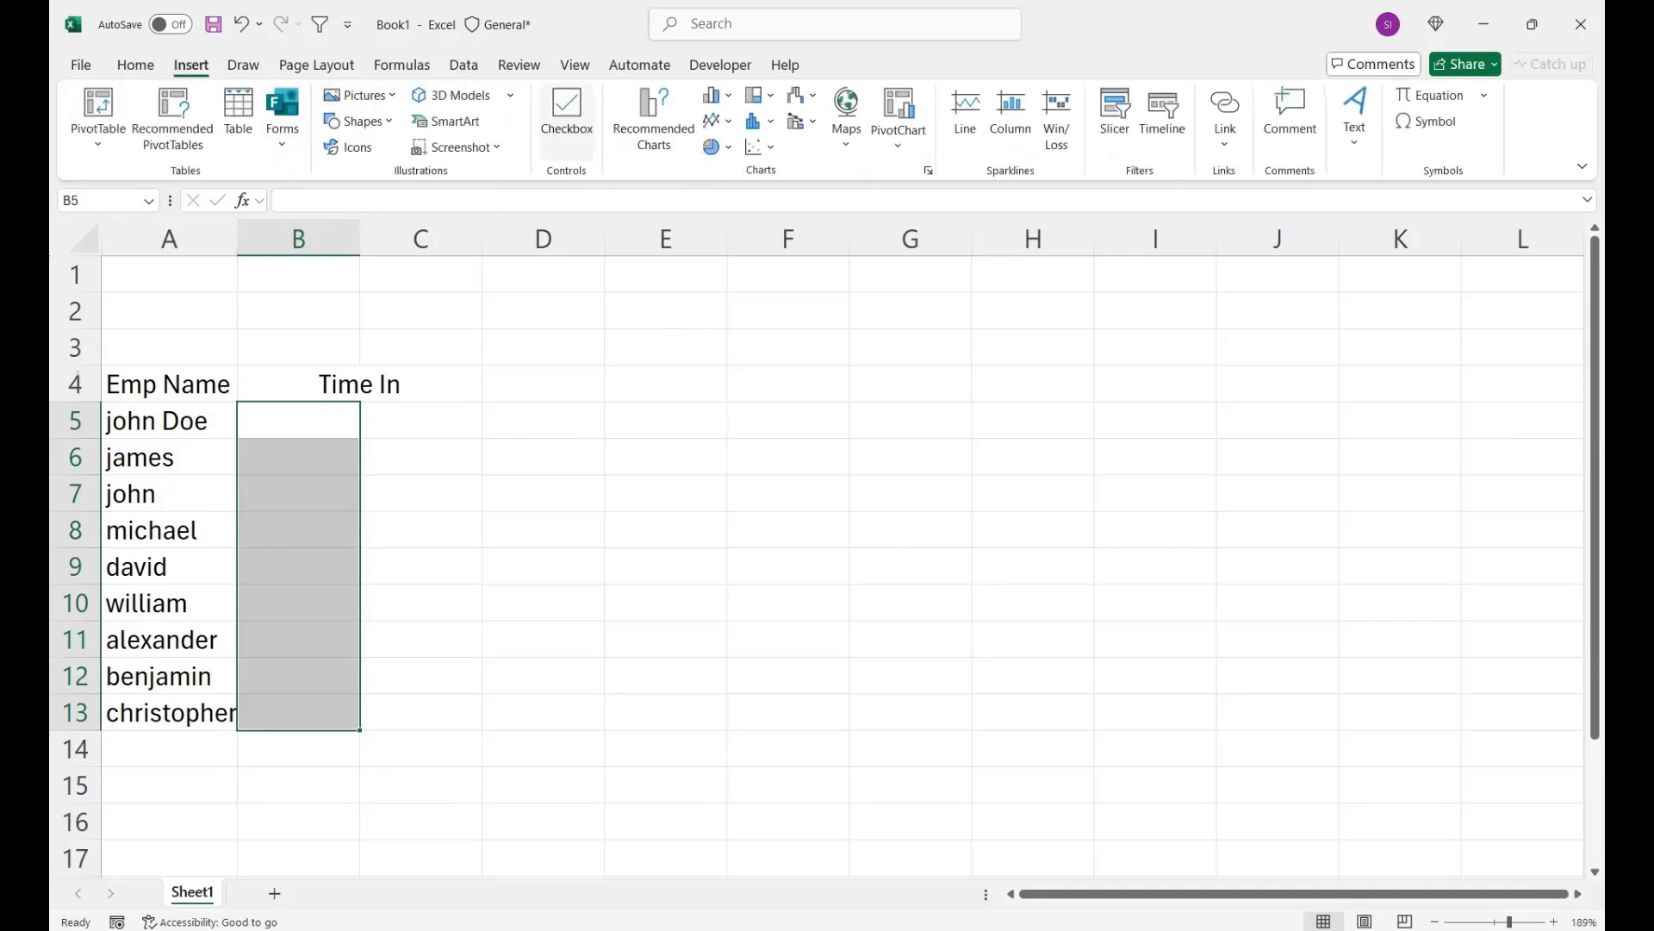
left_click(567, 111)
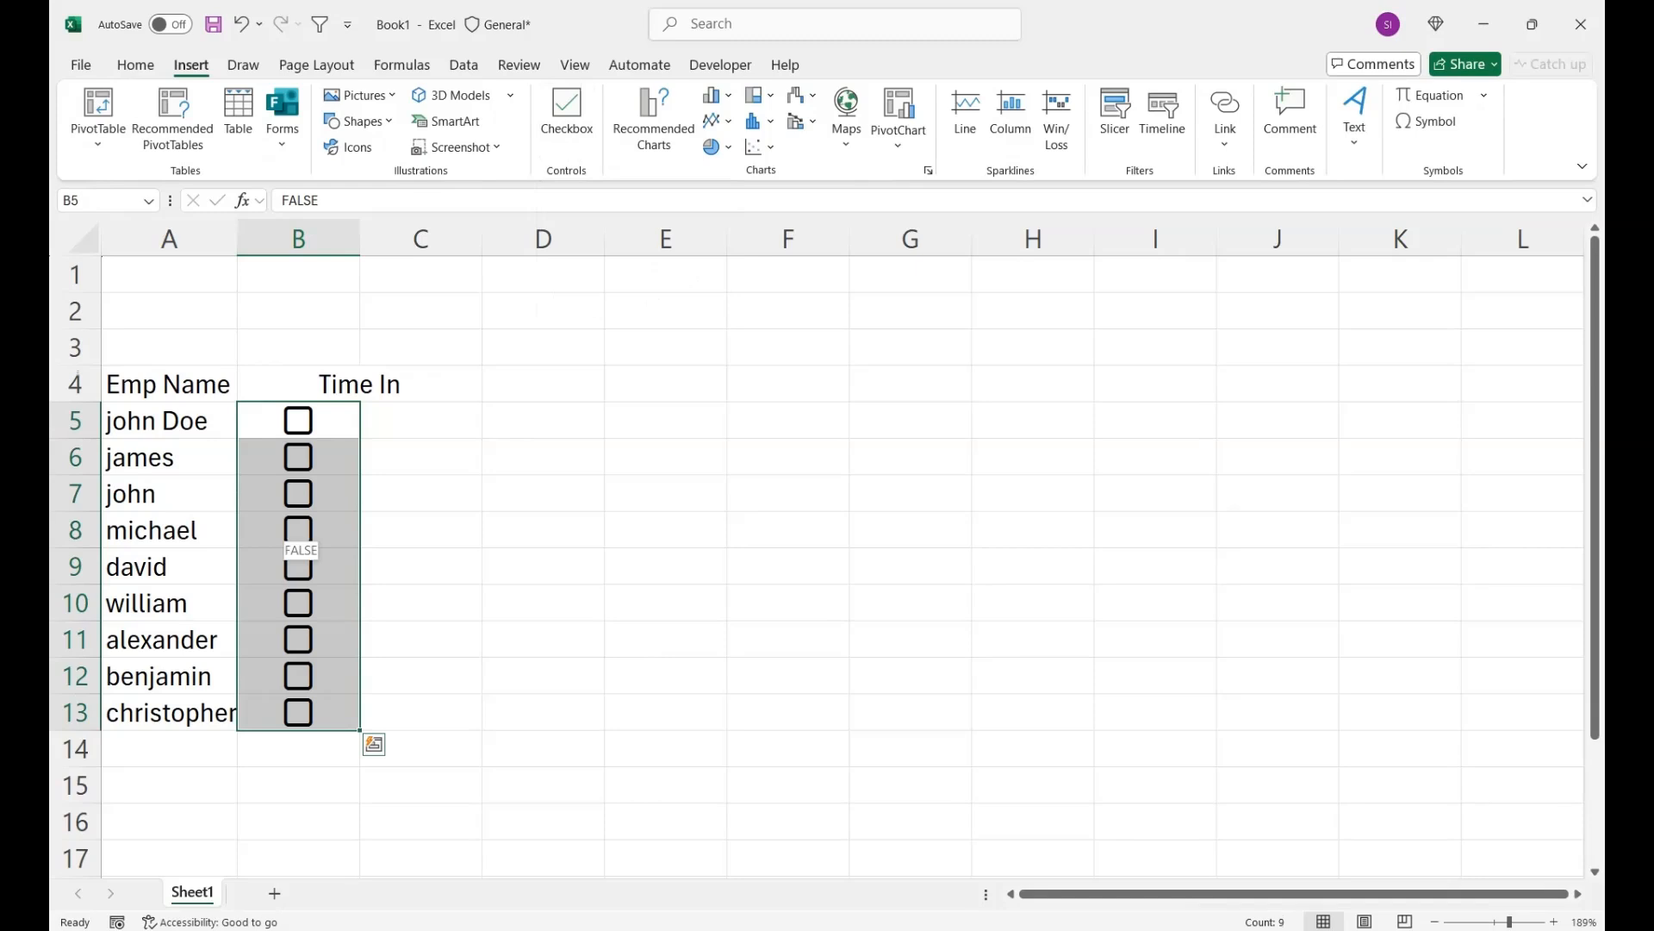
- Draw a form control checkbox over cell D5
left_click(359, 385)
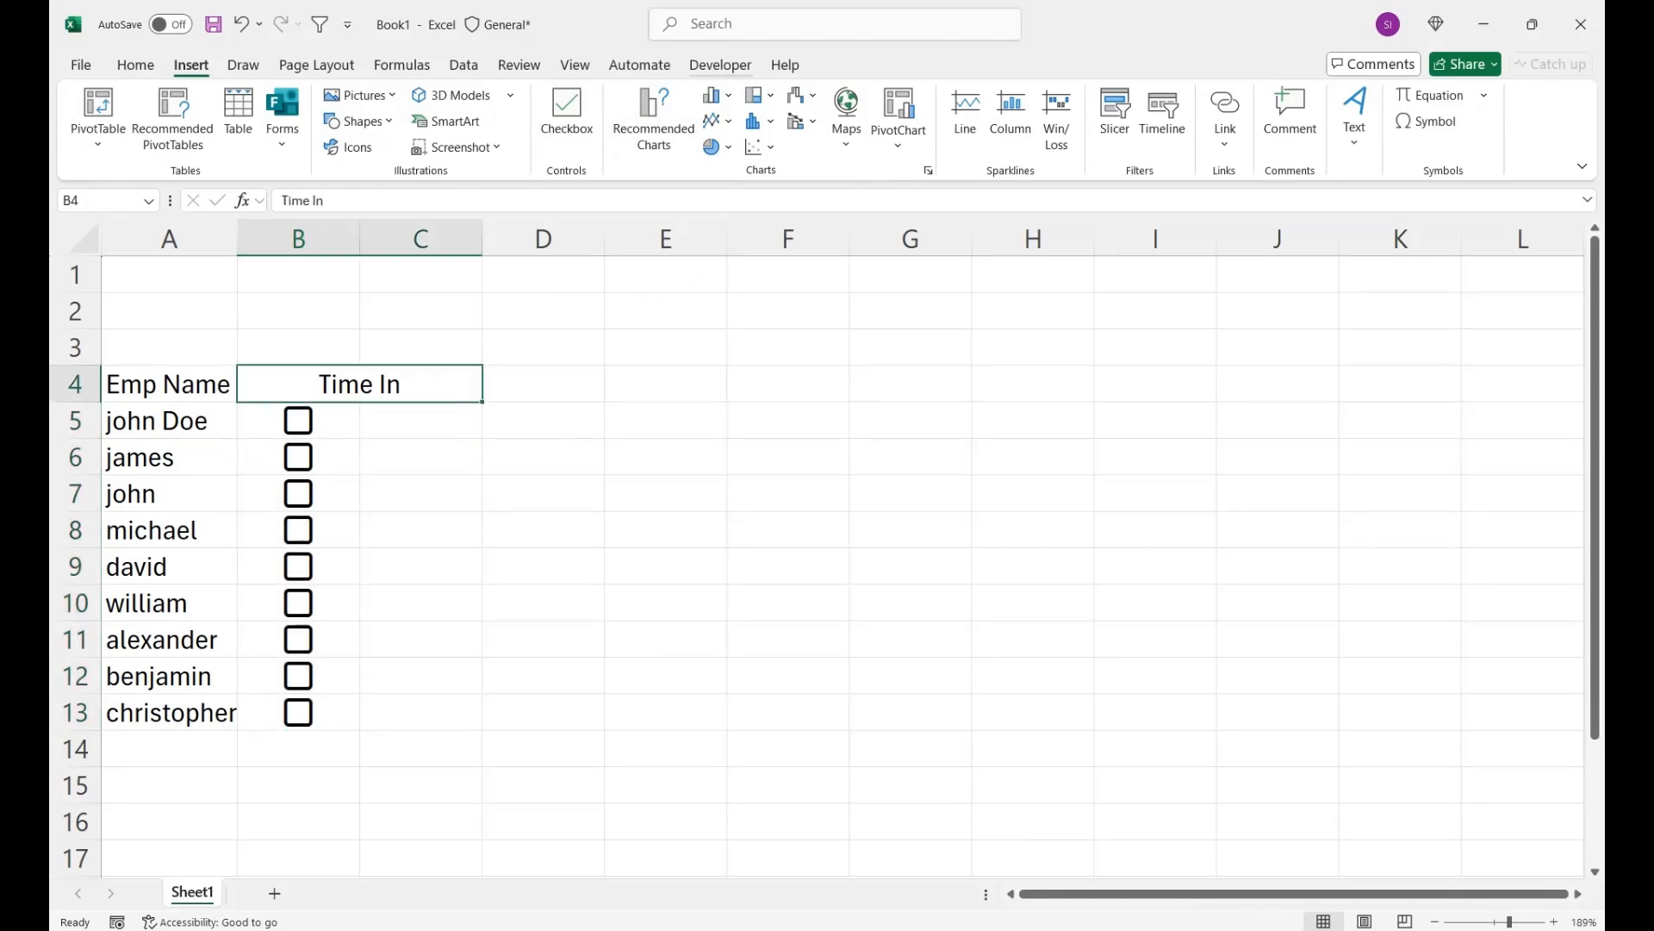
left_click(720, 64)
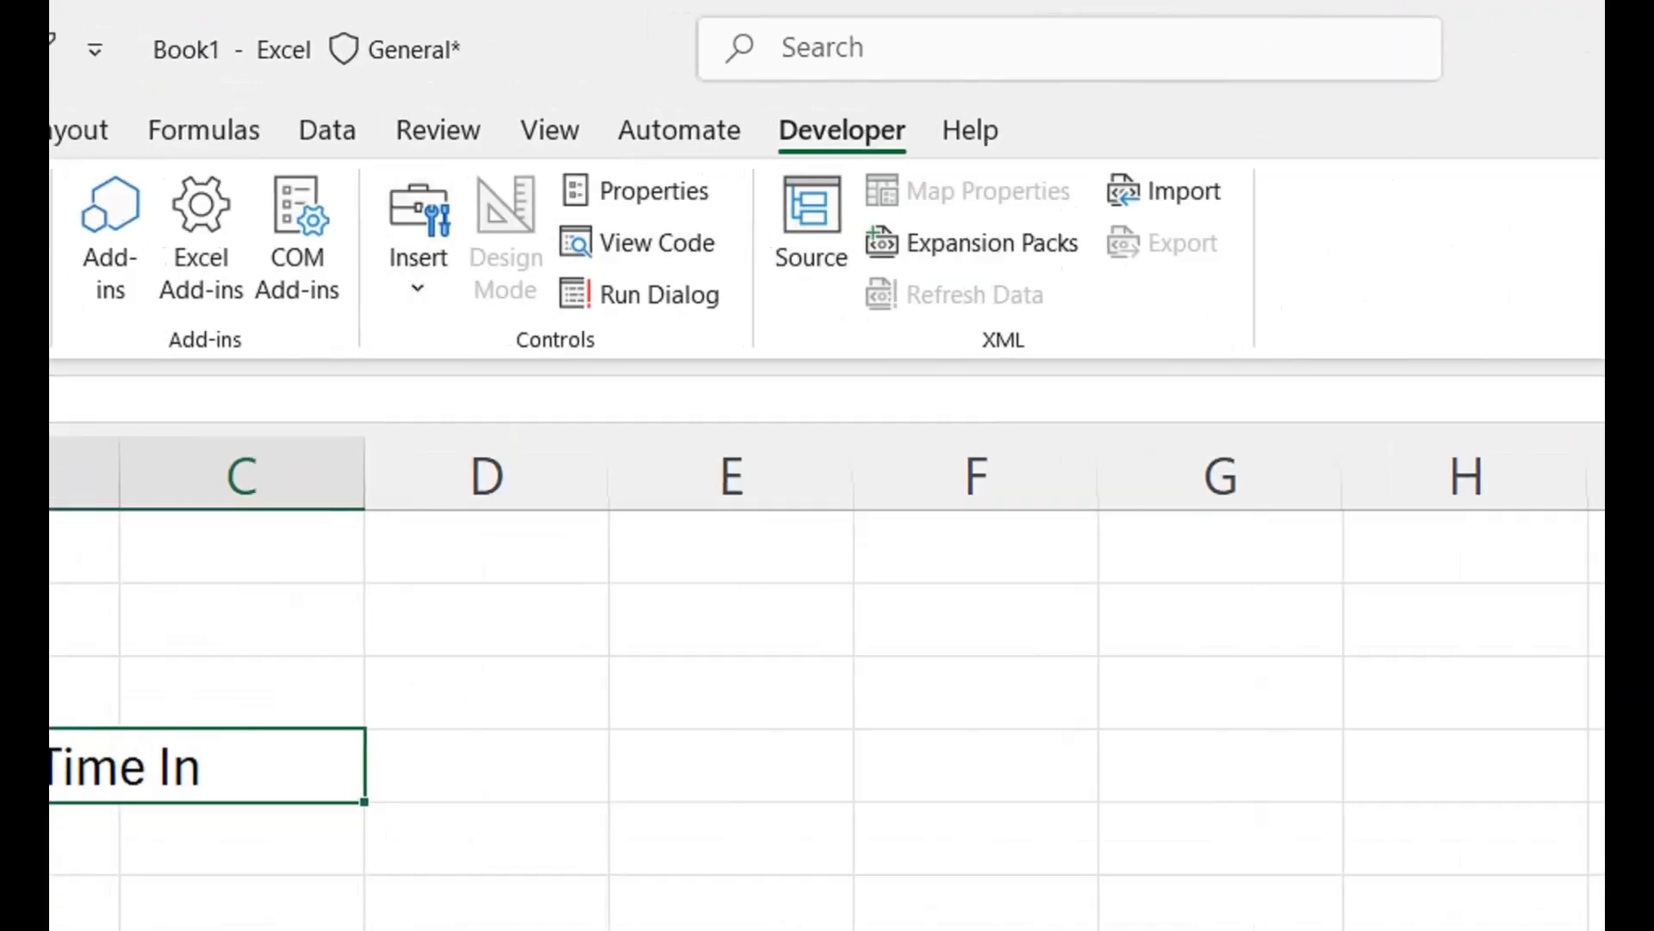
left_click(418, 245)
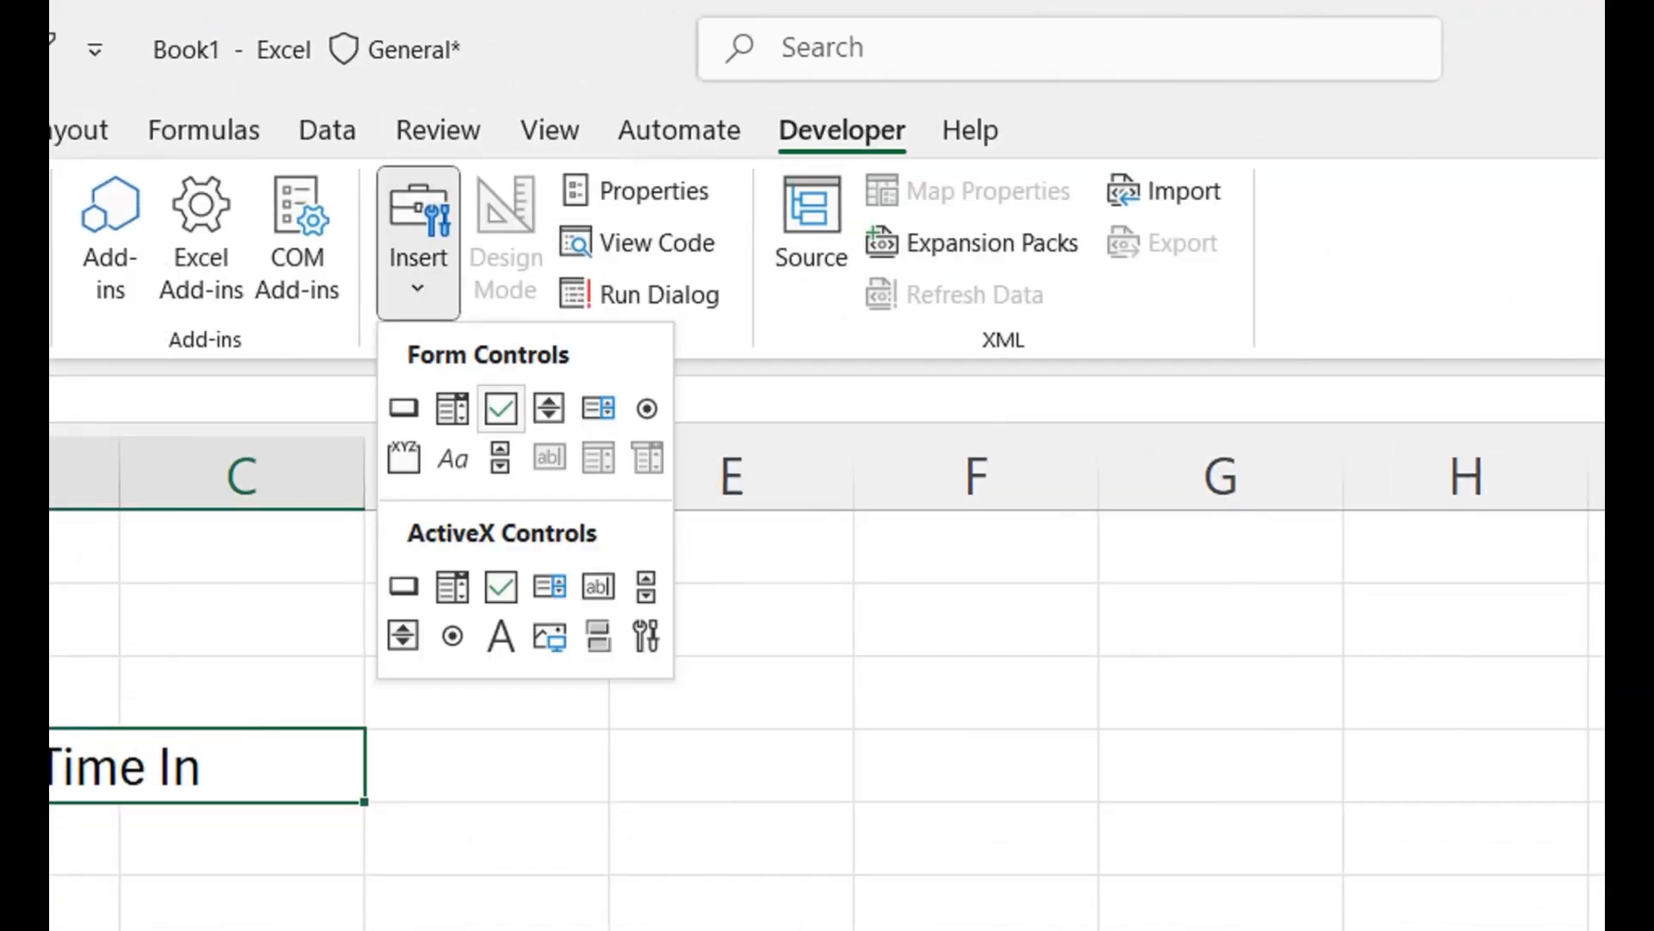
left_click(500, 409)
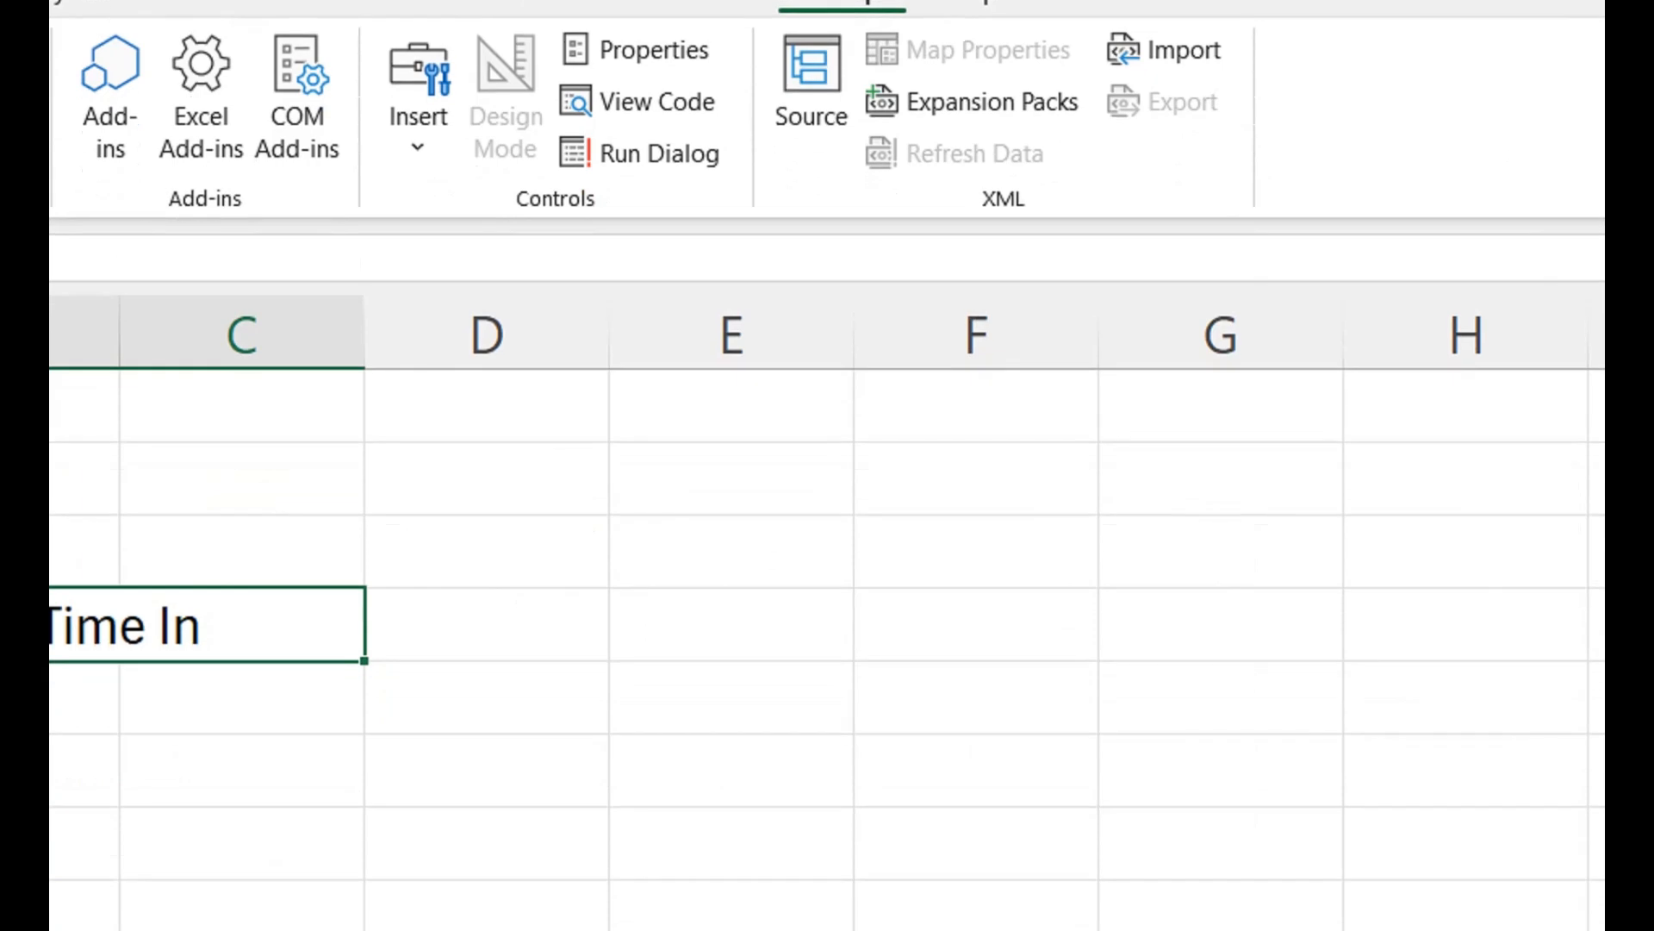
left_click_drag(417, 813, 515, 899)
- Set the form control checkbox's cell link to $D$5 in its control formatting
right_click(487, 694)
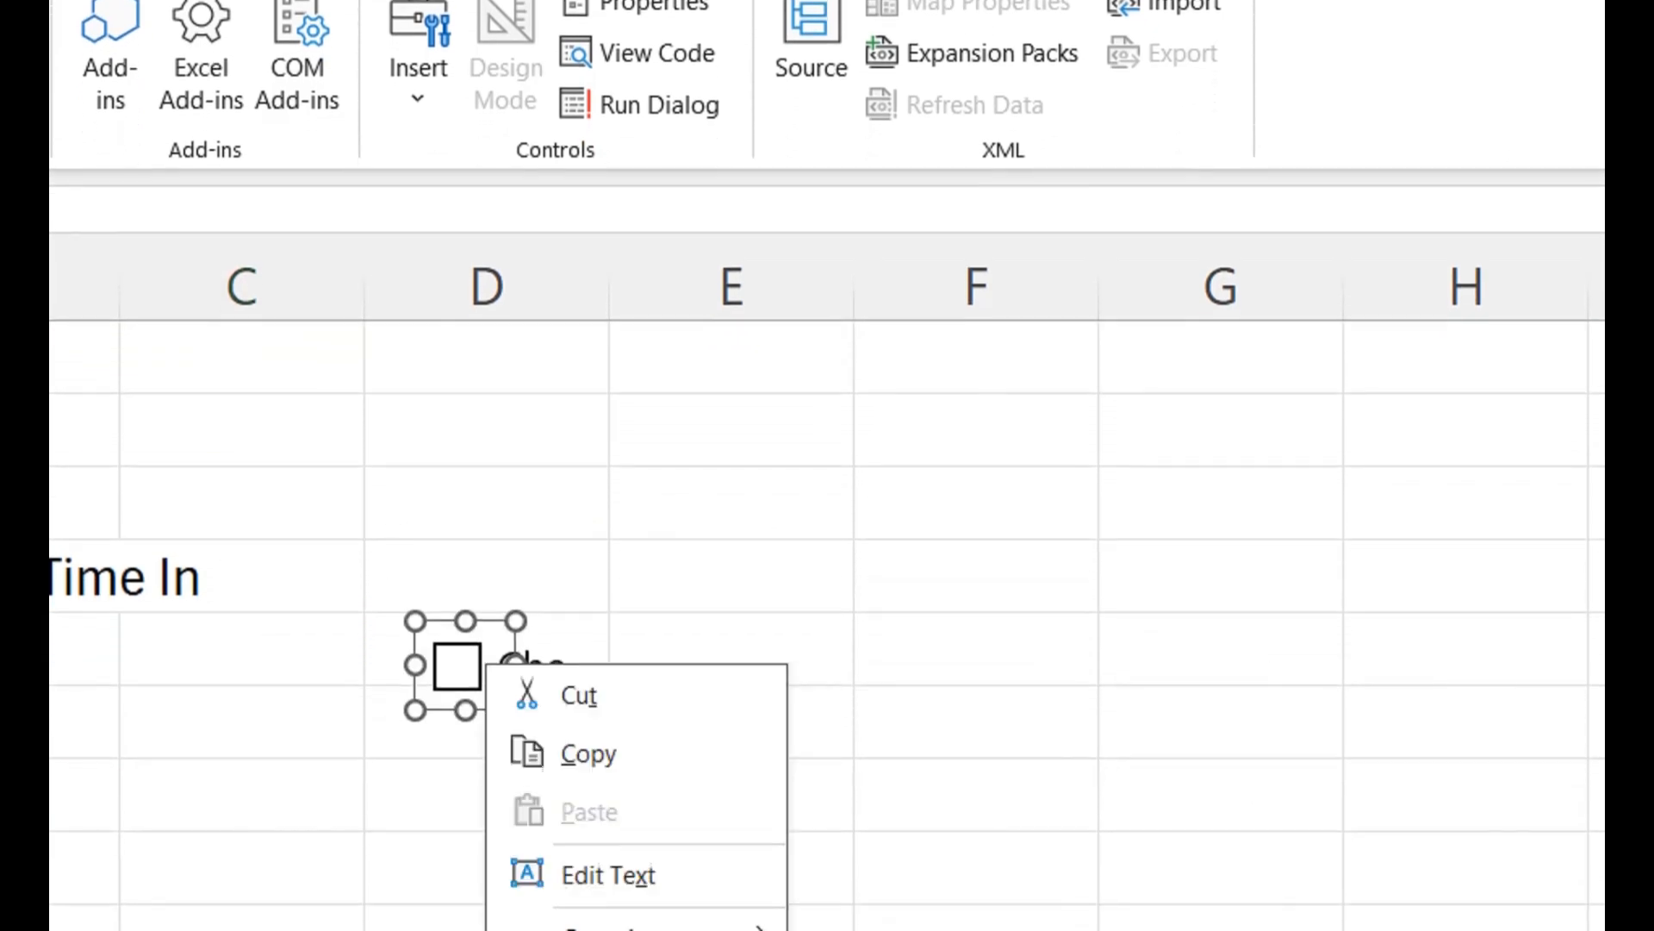
left_click(649, 750)
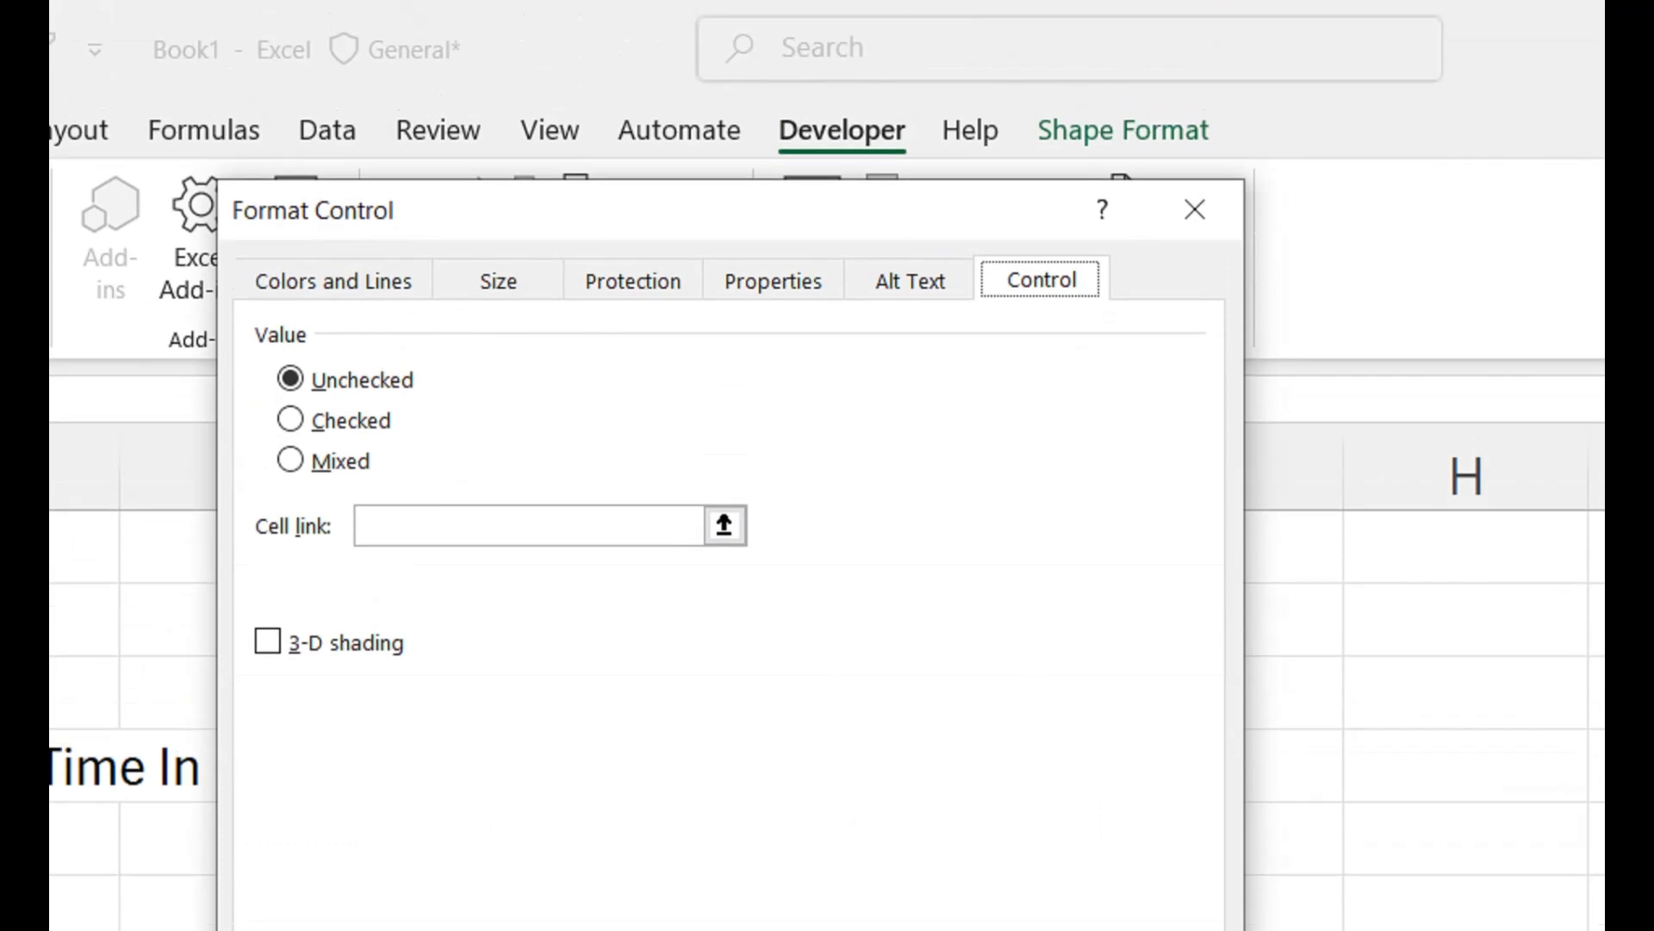
left_click_drag(603, 211, 1107, 223)
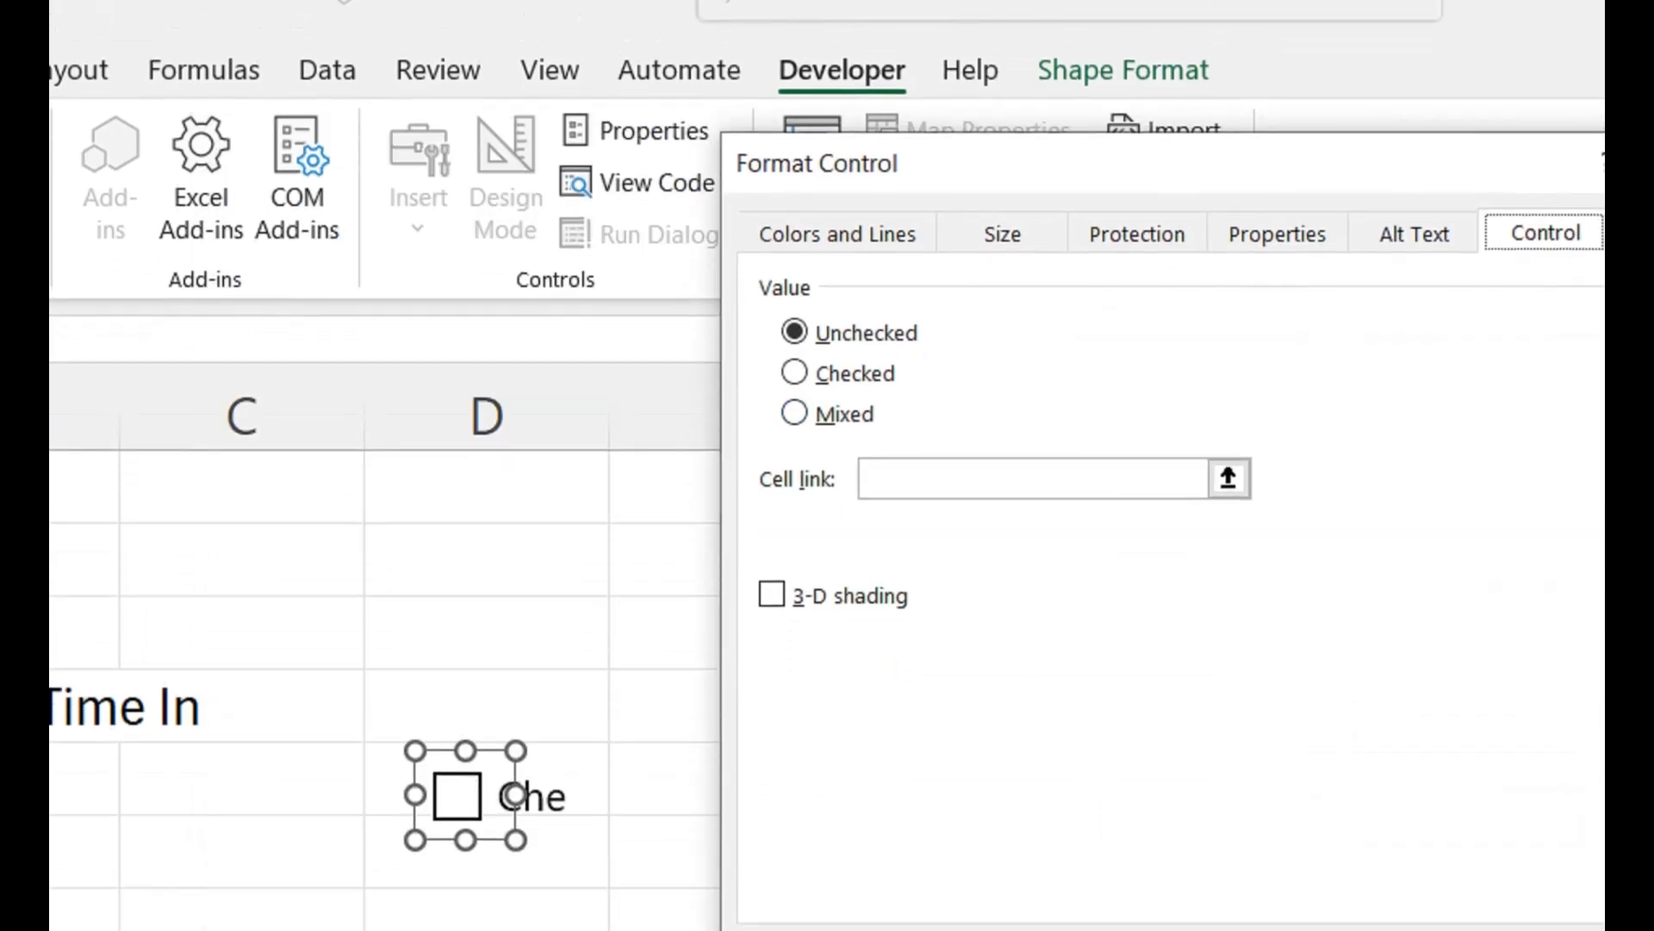
left_click(1034, 538)
left_click(561, 700)
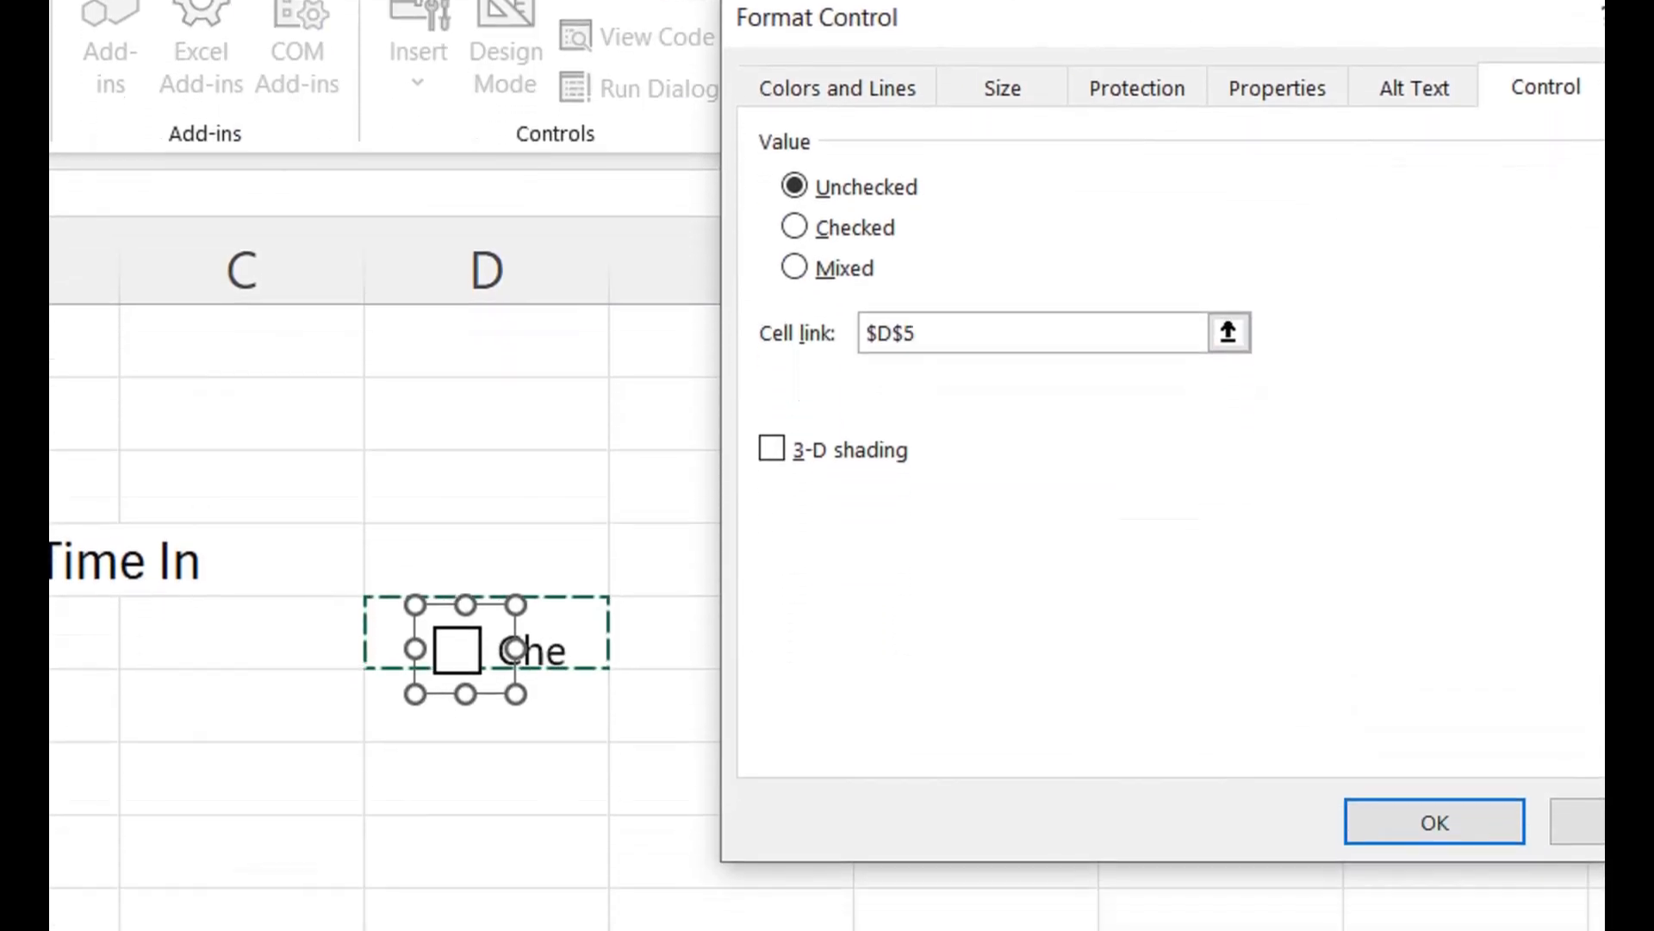
left_click(1435, 889)
left_click(613, 786)
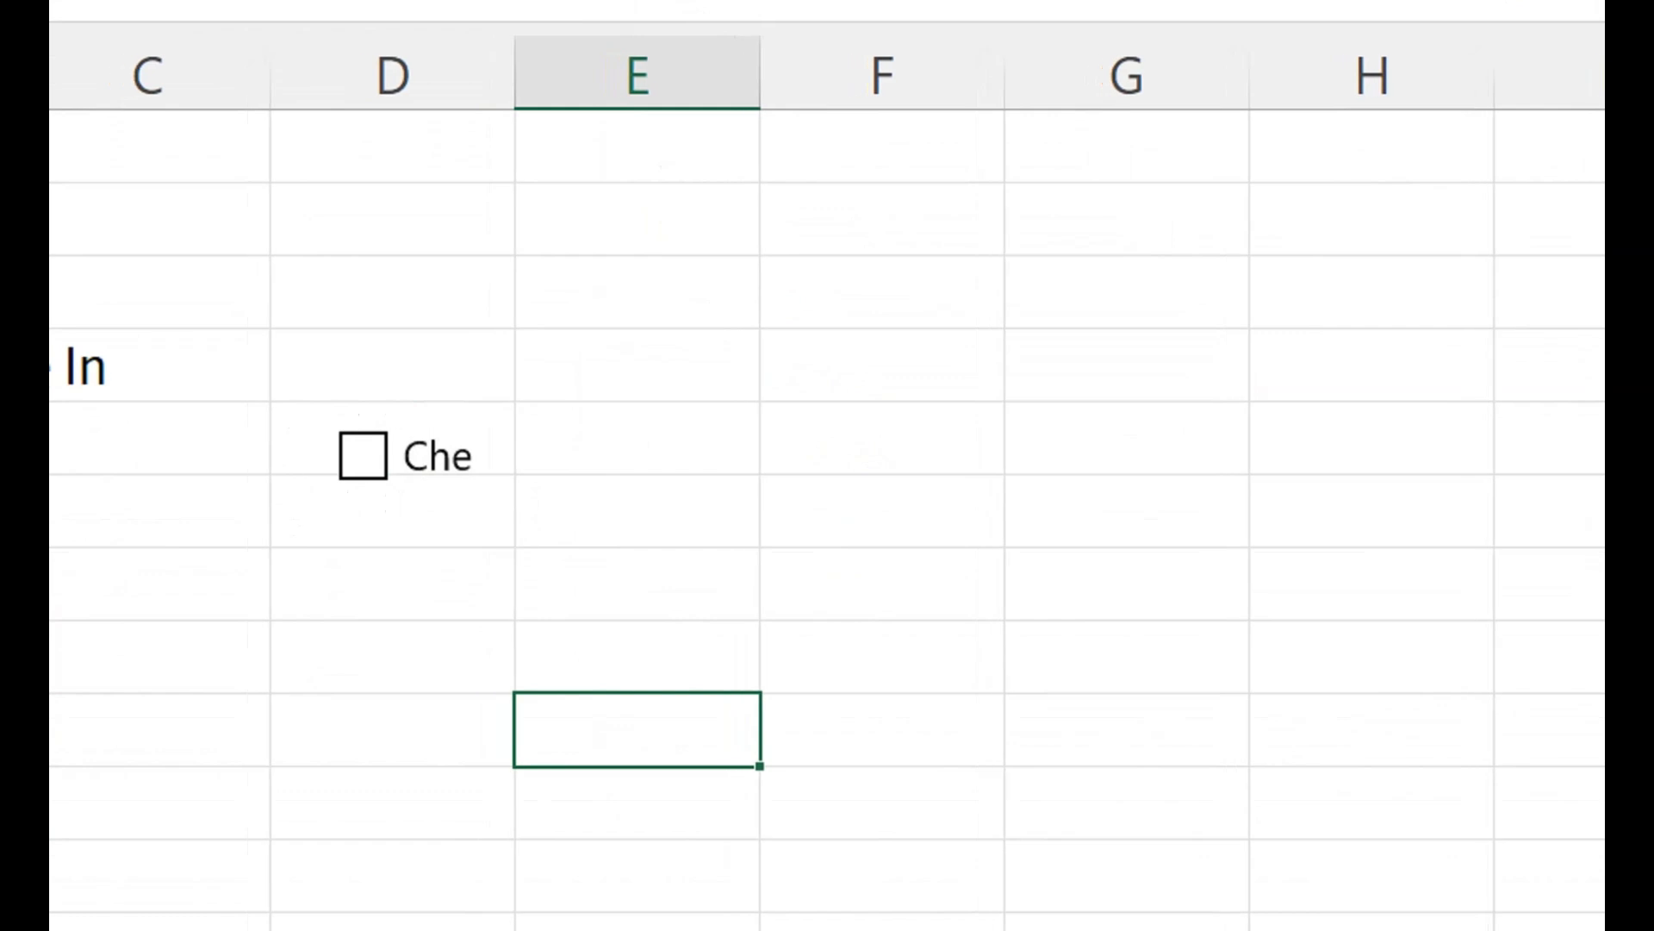
- Check and uncheck both the form control checkbox at D5 and the cell checkbox in B5 to compare their values
left_click(338, 513)
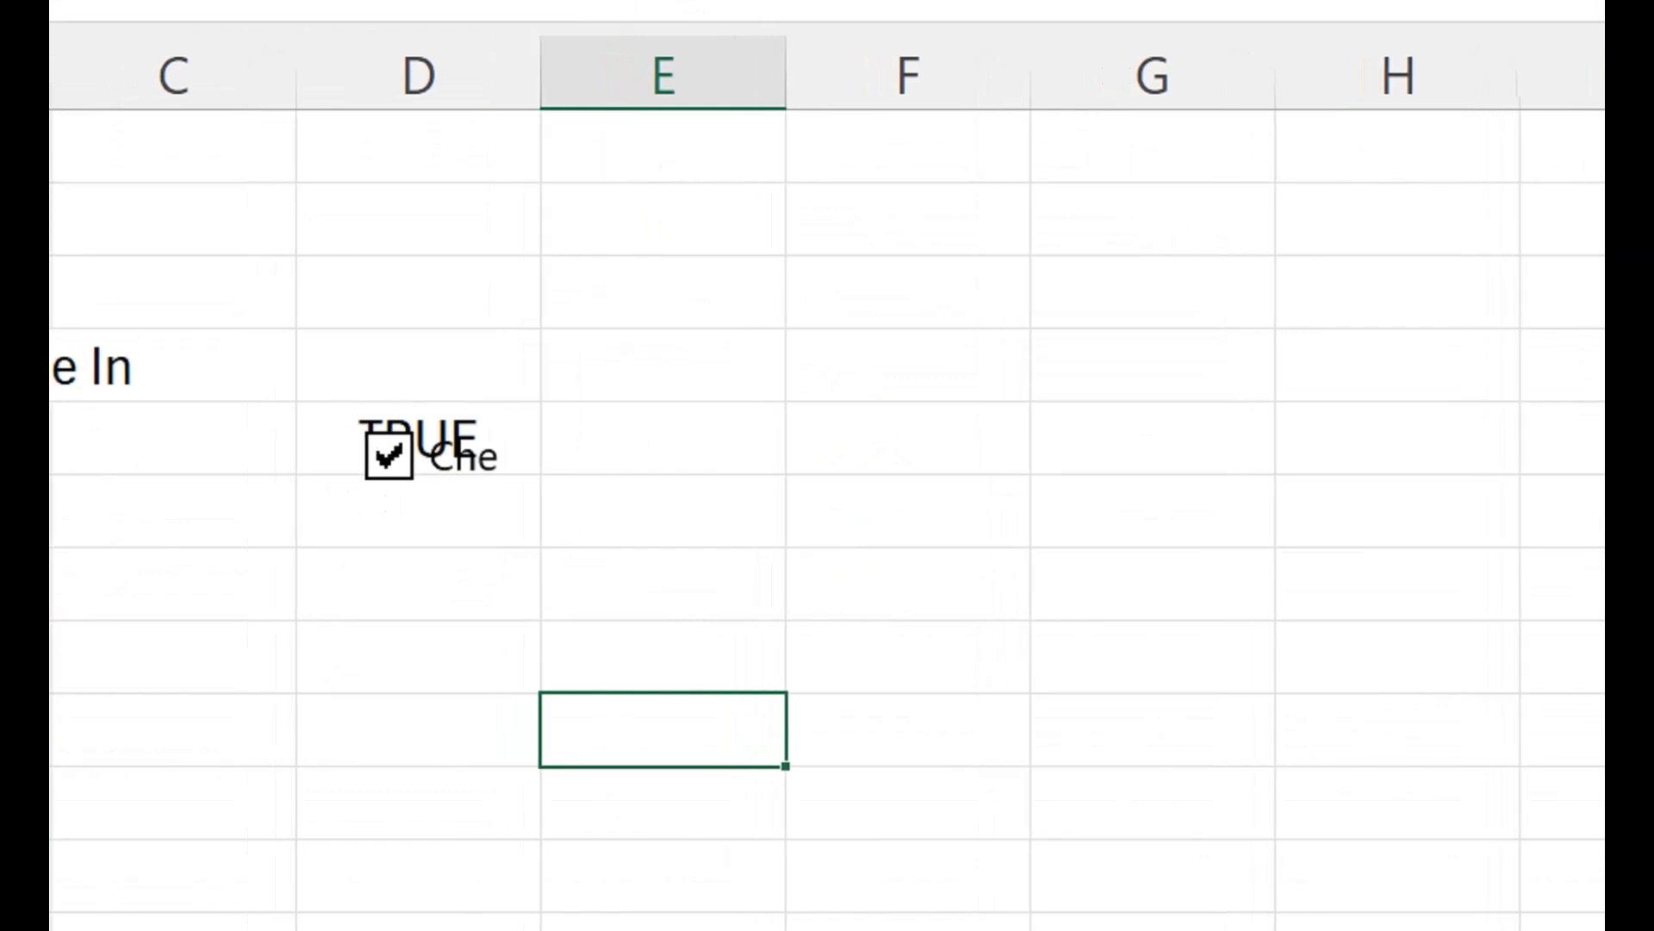
left_click(389, 456)
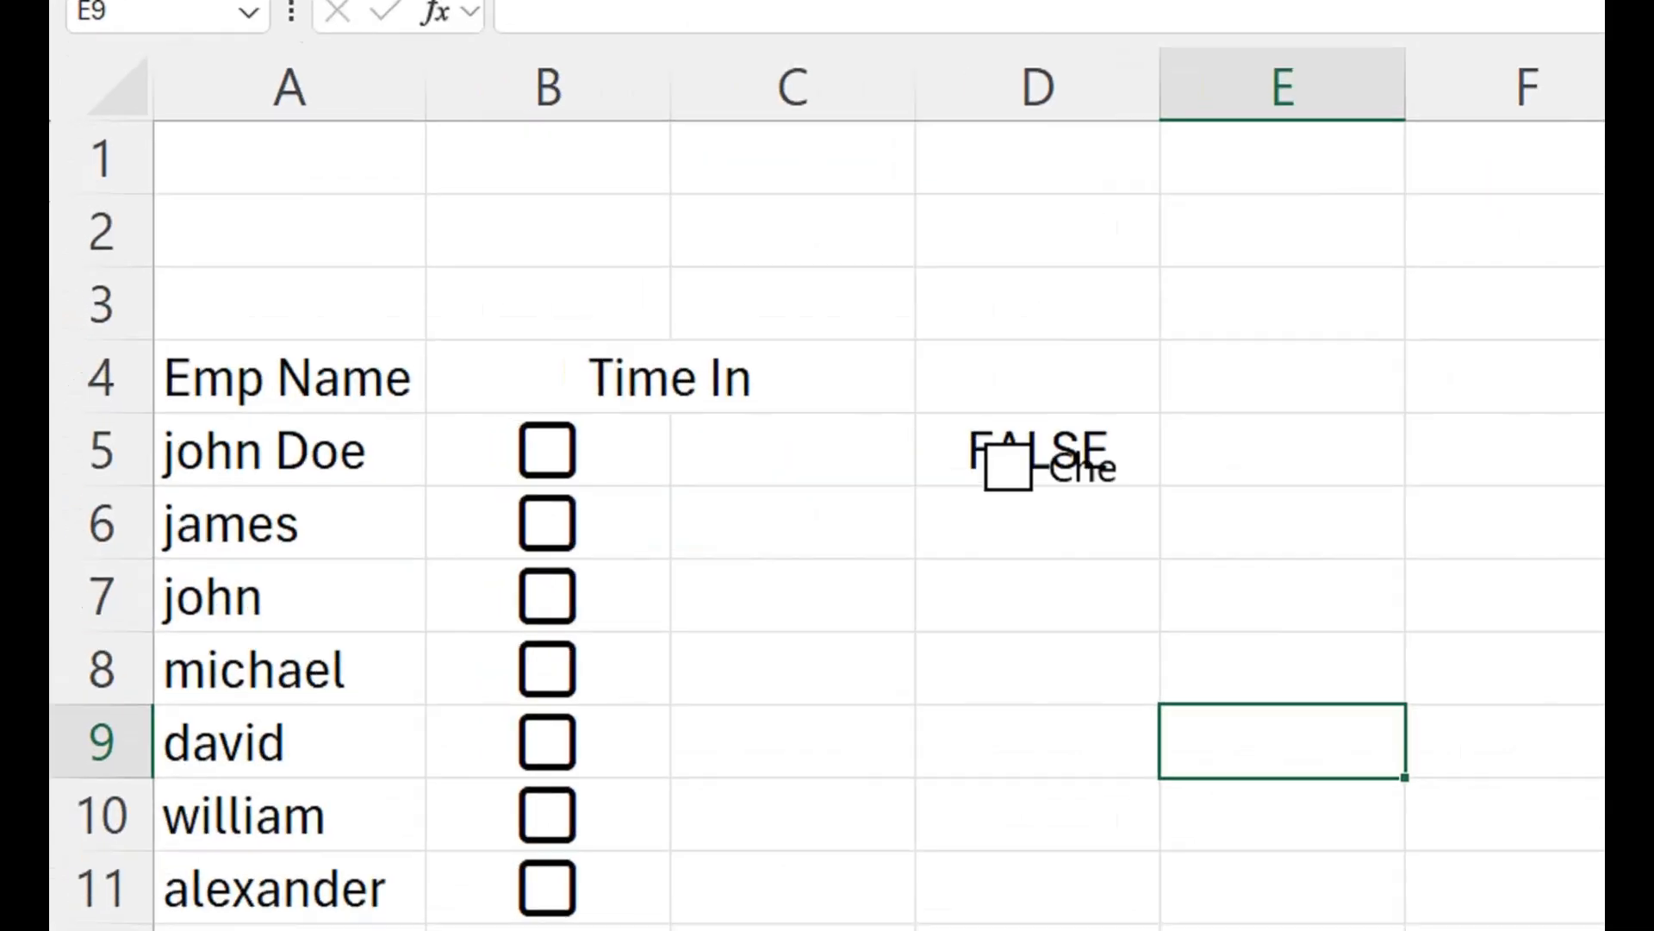
left_click(547, 450)
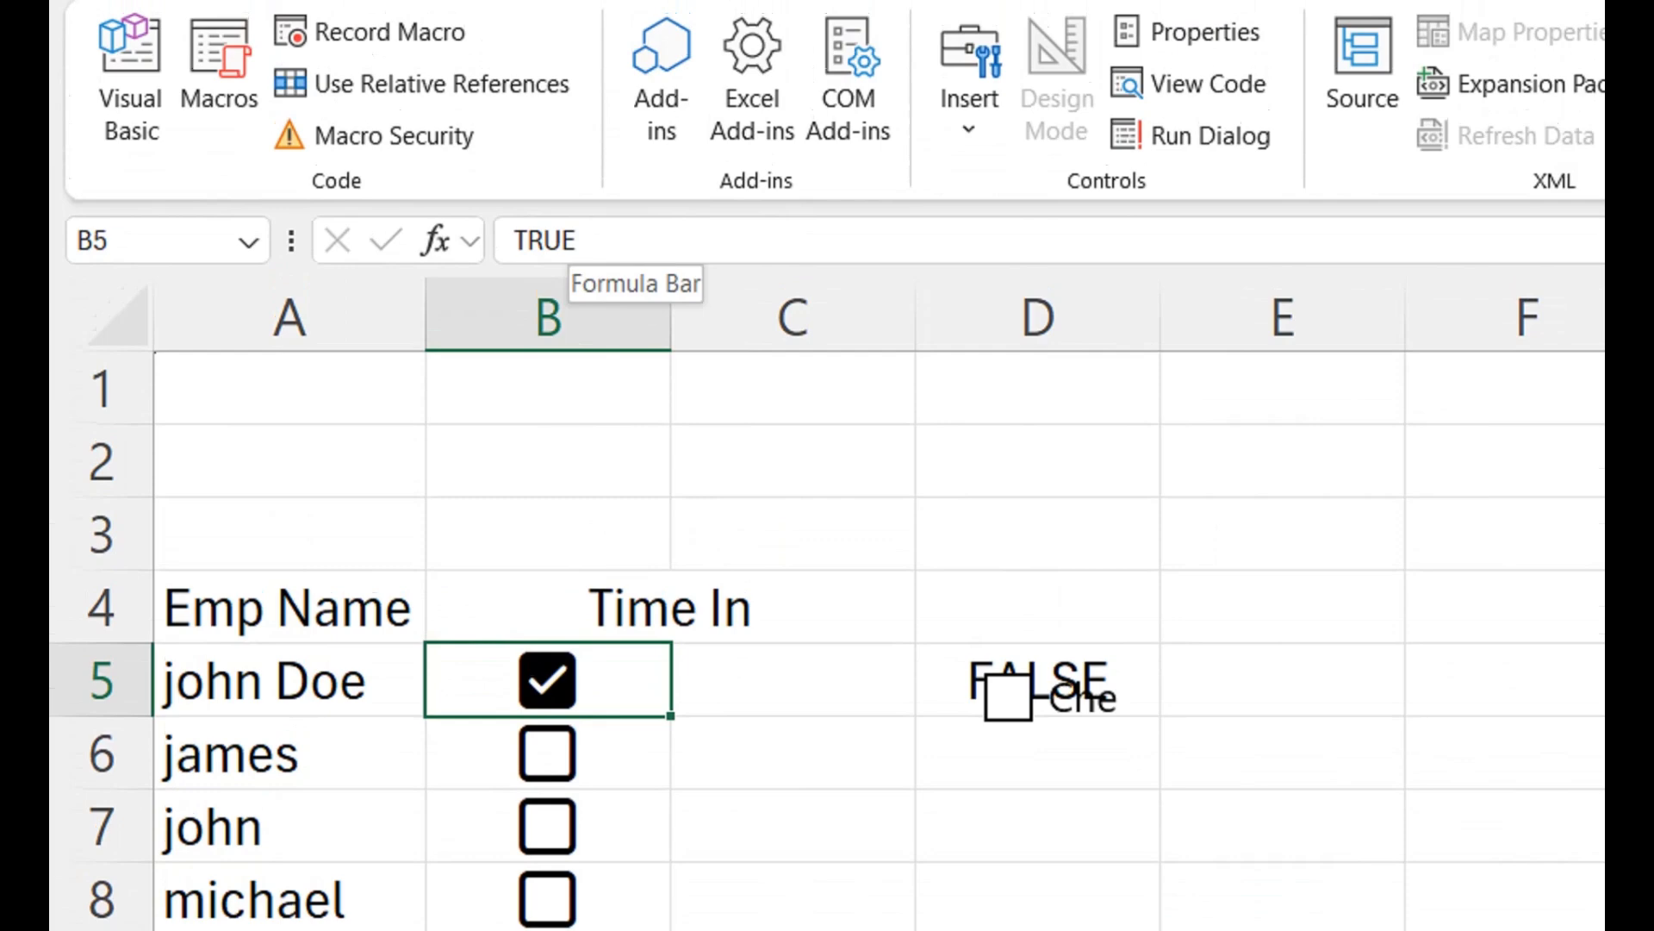
key("space")
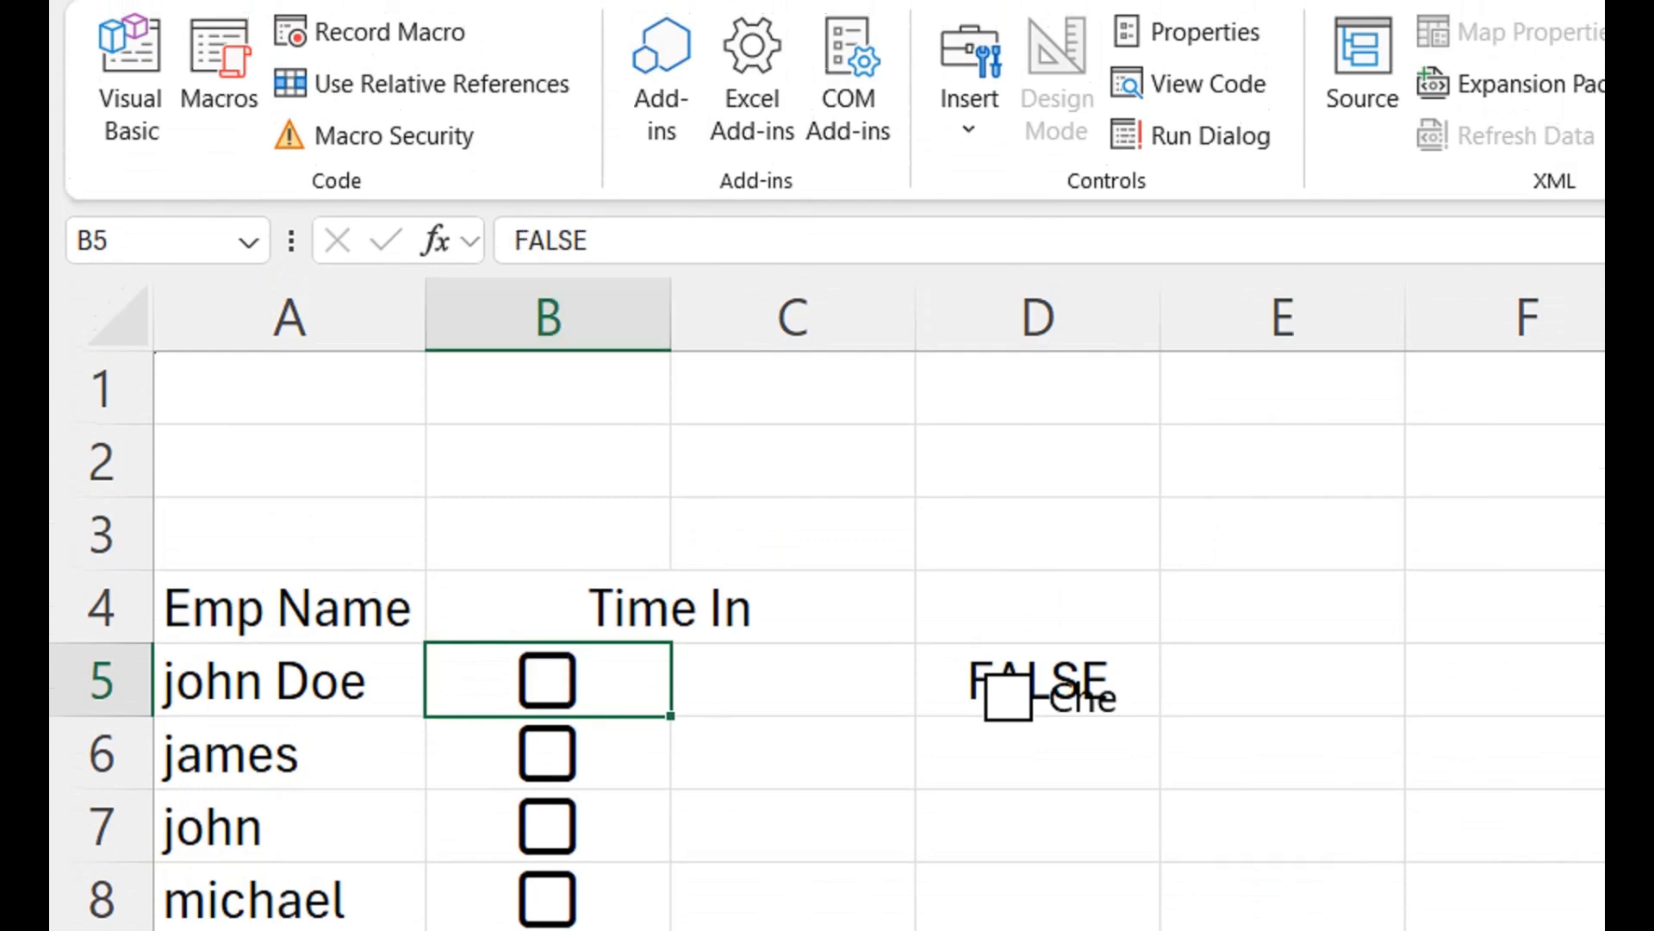
- Delete the form control checkbox over cell D5 and clear its linked value from that cell
key("Down")
key("Down")
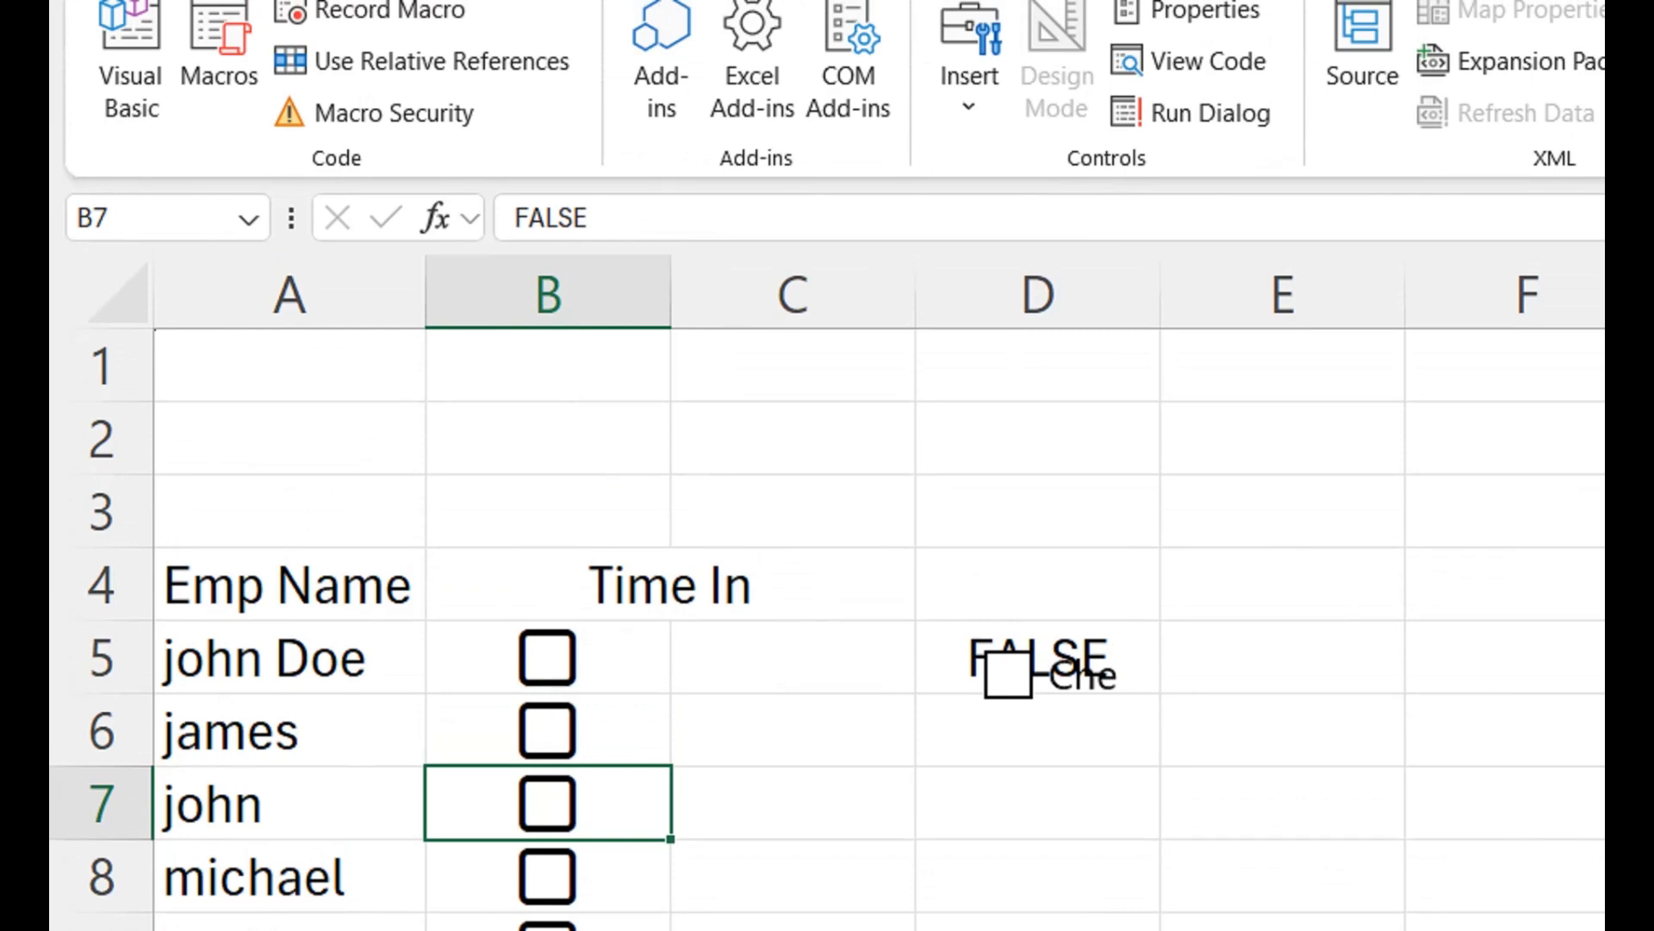
right_click(1021, 664)
left_click(1115, 695)
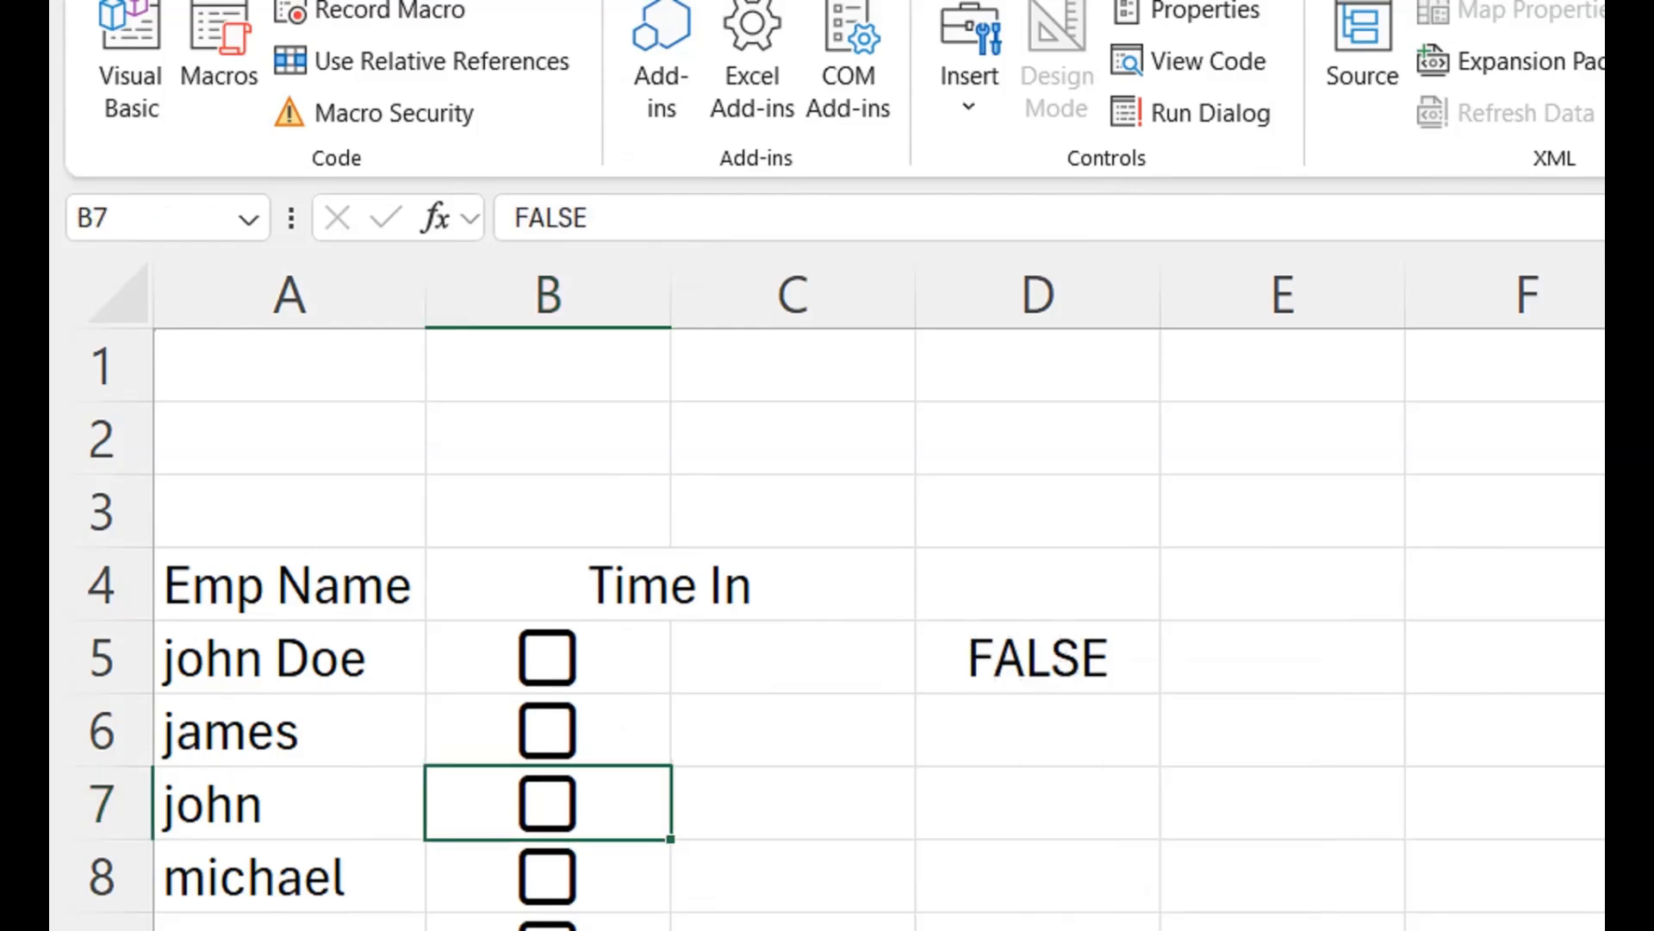
left_click(1037, 657)
key("Delete")
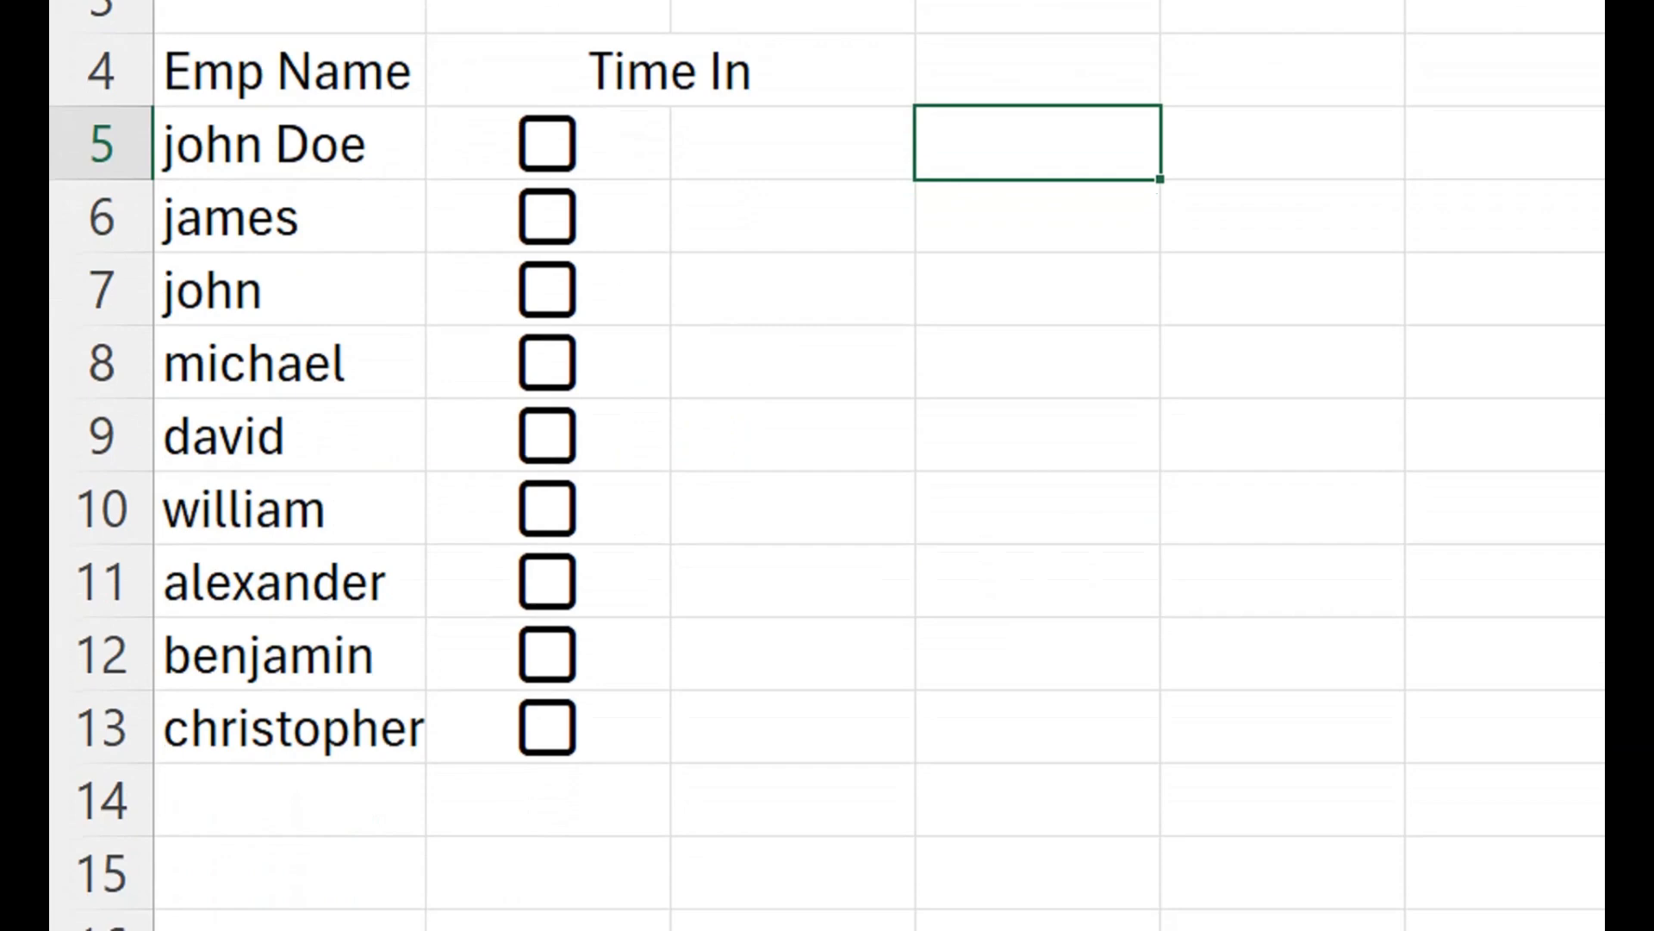
- Narrow column B under the merged Time In header so it fits the checkboxes more closely
left_click(670, 71)
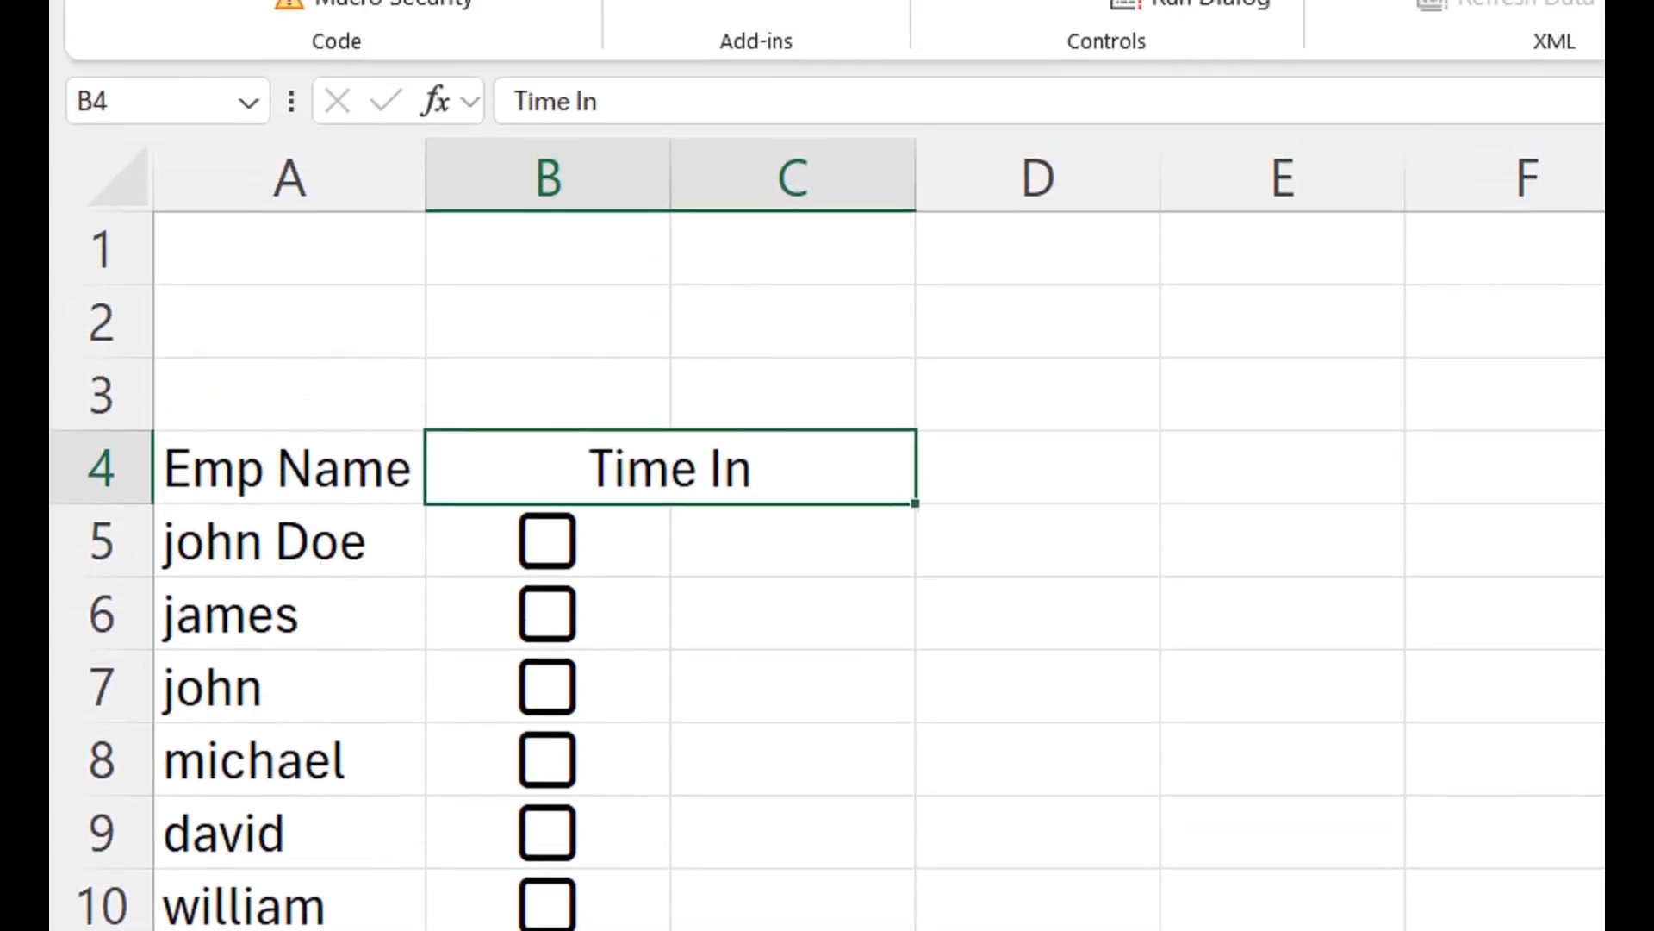
left_click_drag(670, 219, 619, 219)
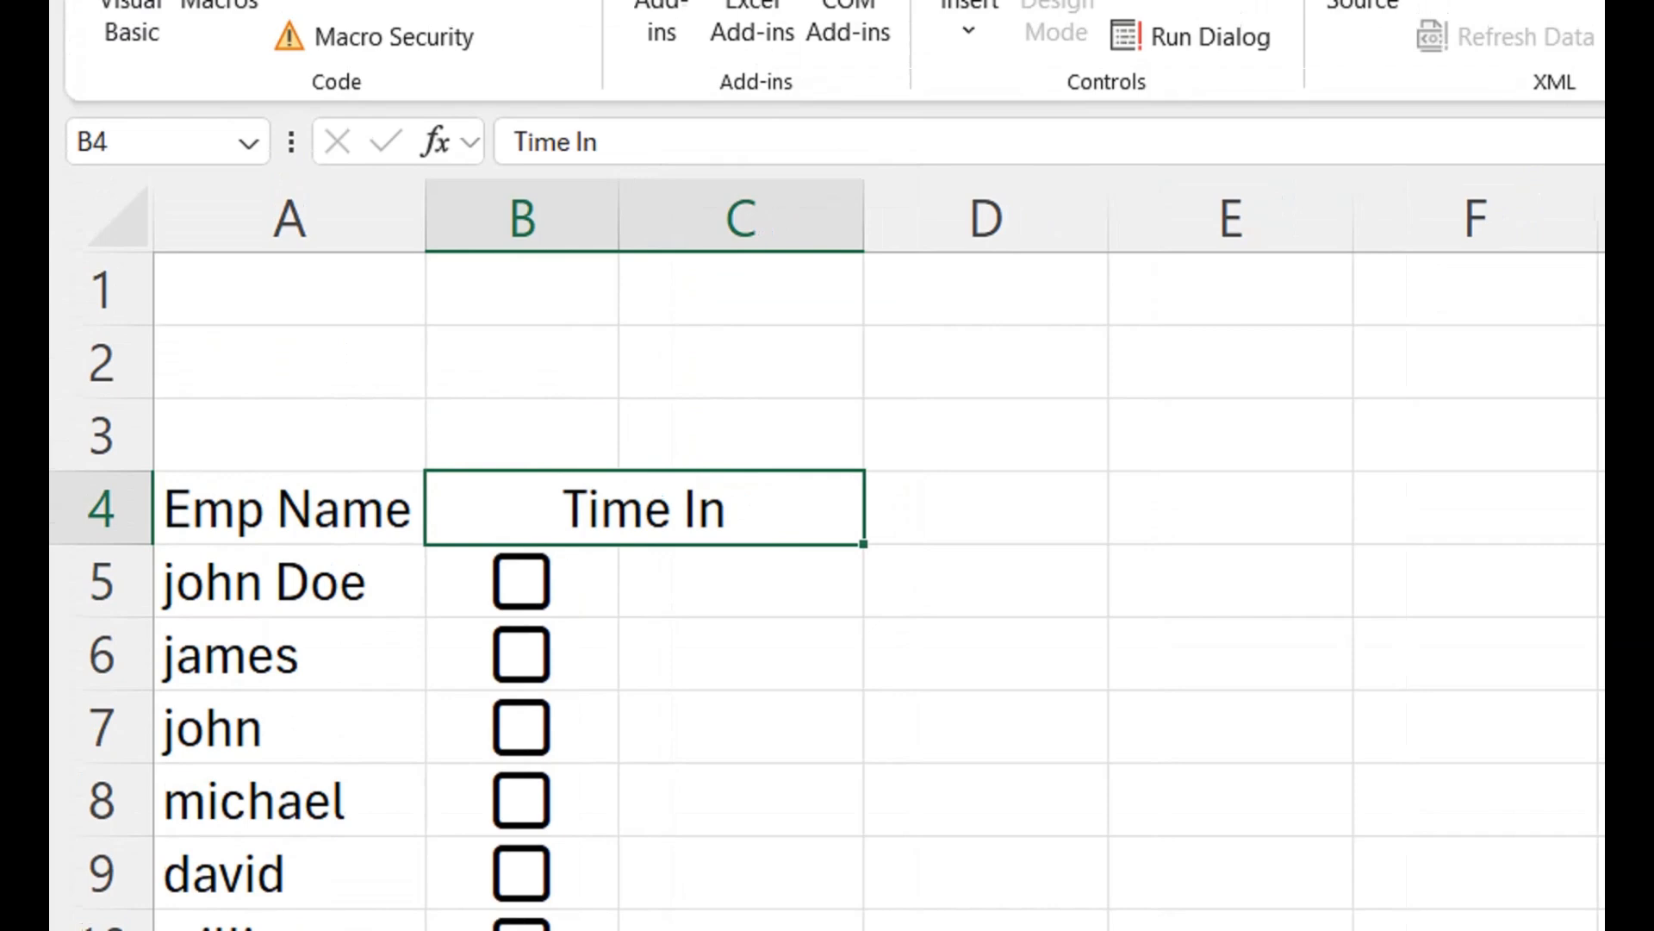
- Start an IF formula in C5 with the logical test B5=TRUE
left_click(741, 580)
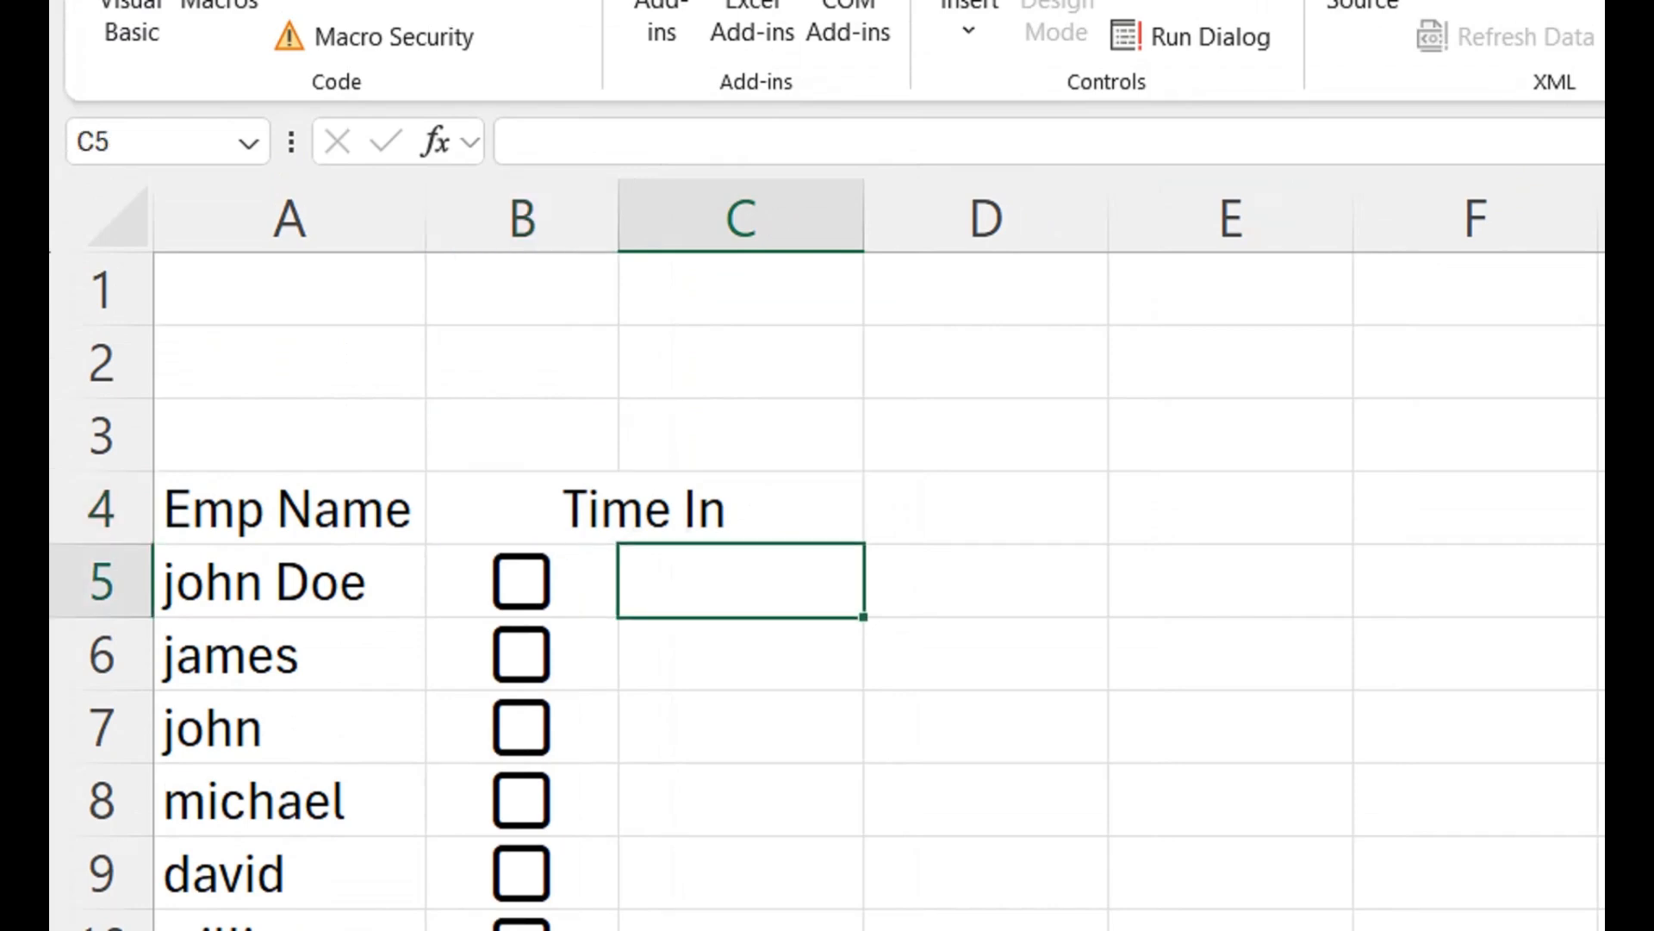
type("=if")
key("Tab")
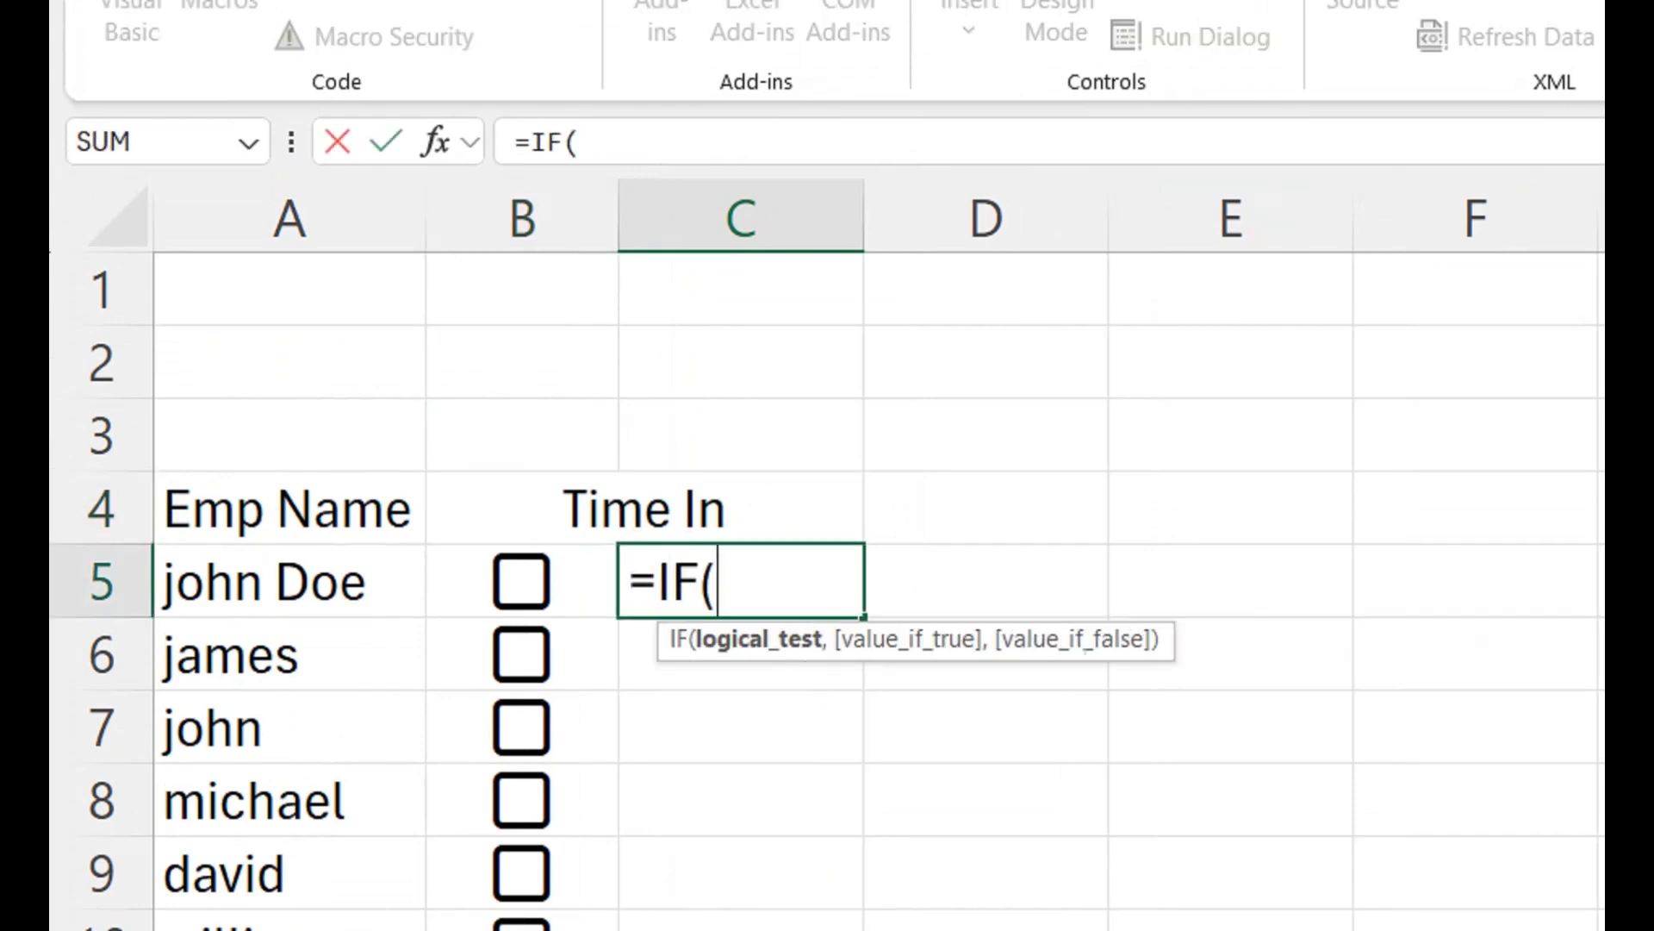
left_click(522, 581)
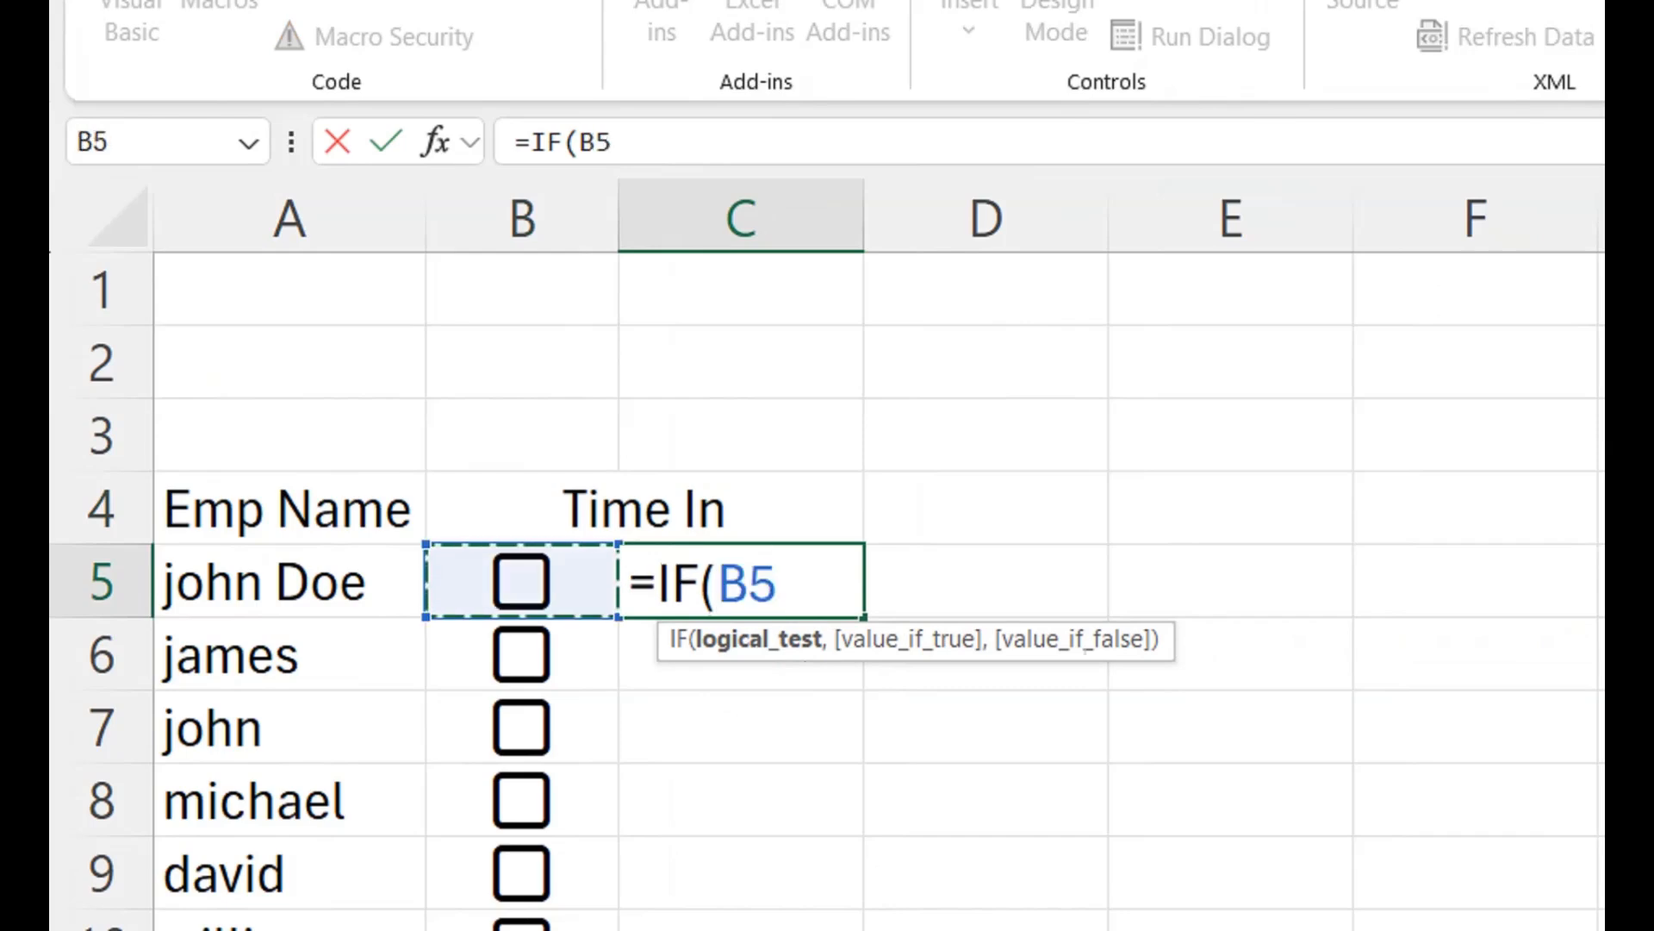
type("=tru")
key("Tab")
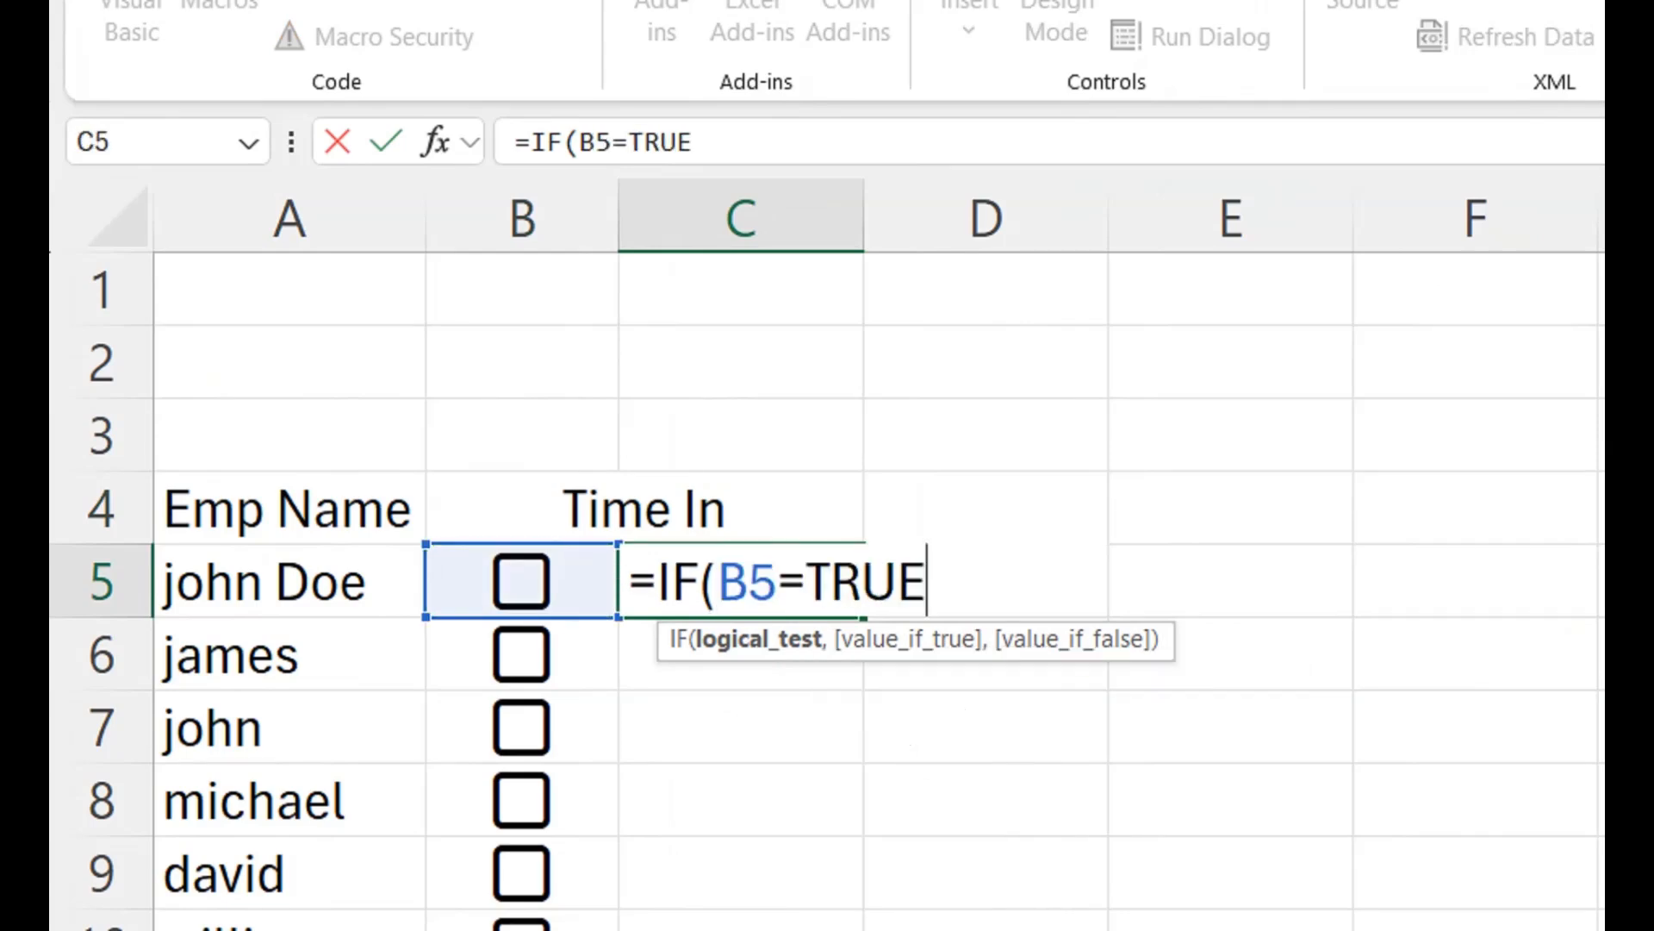
type(",")
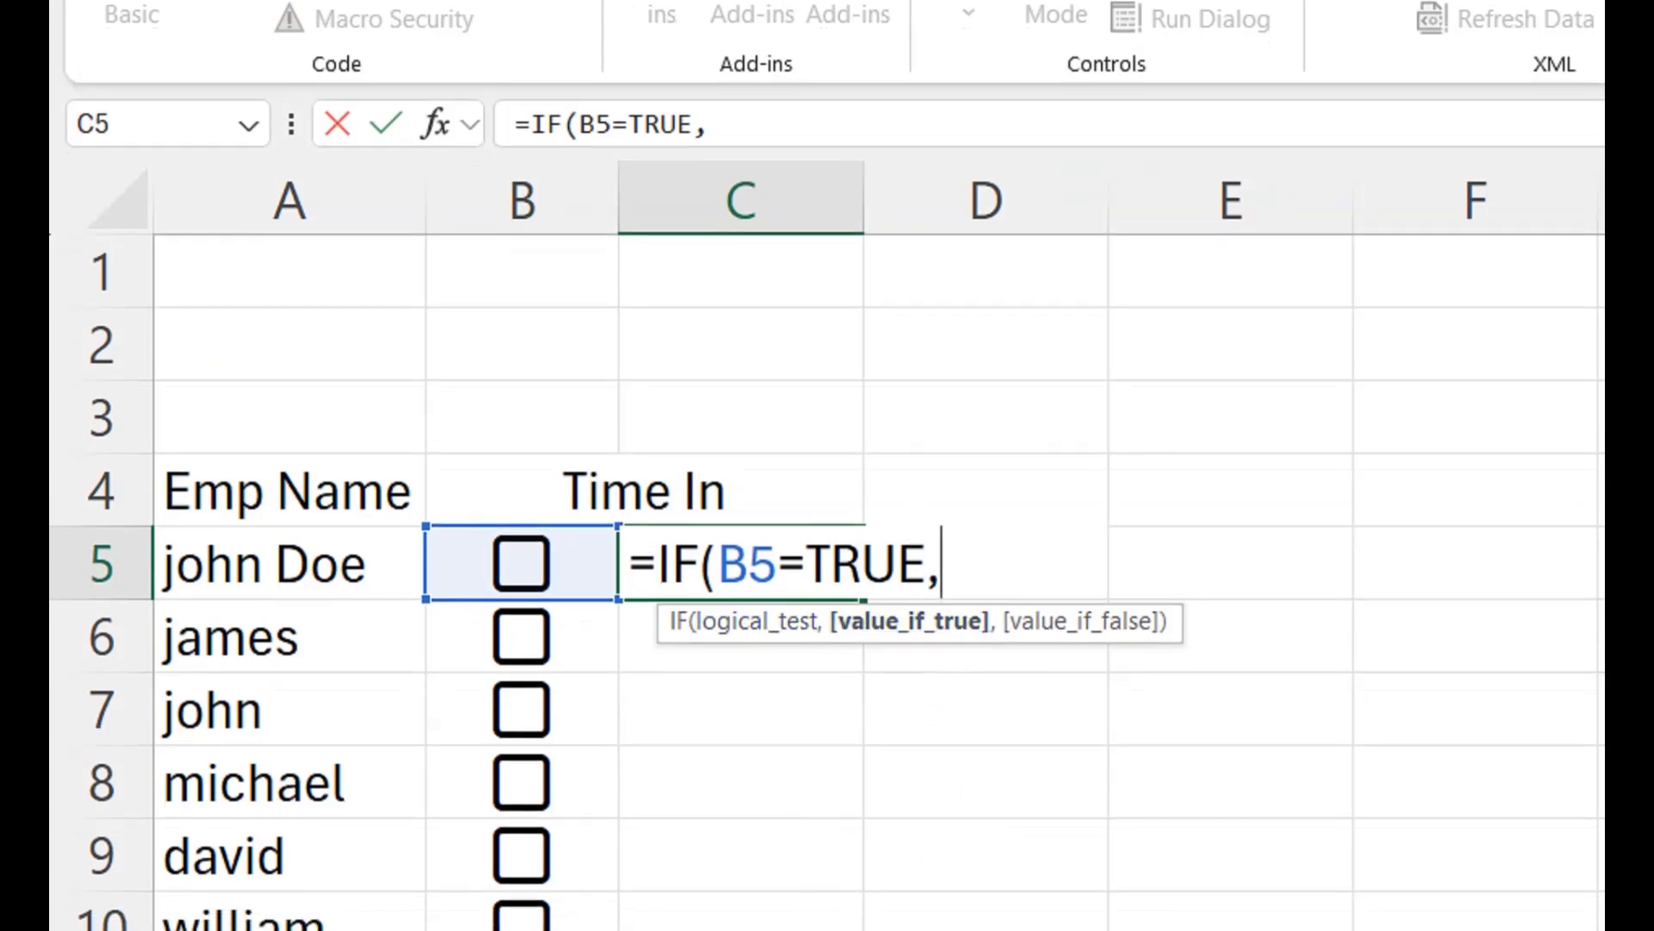
type("if")
- Nest a second IF as the value-if-true argument, with the logical test C5<>""
key("Tab")
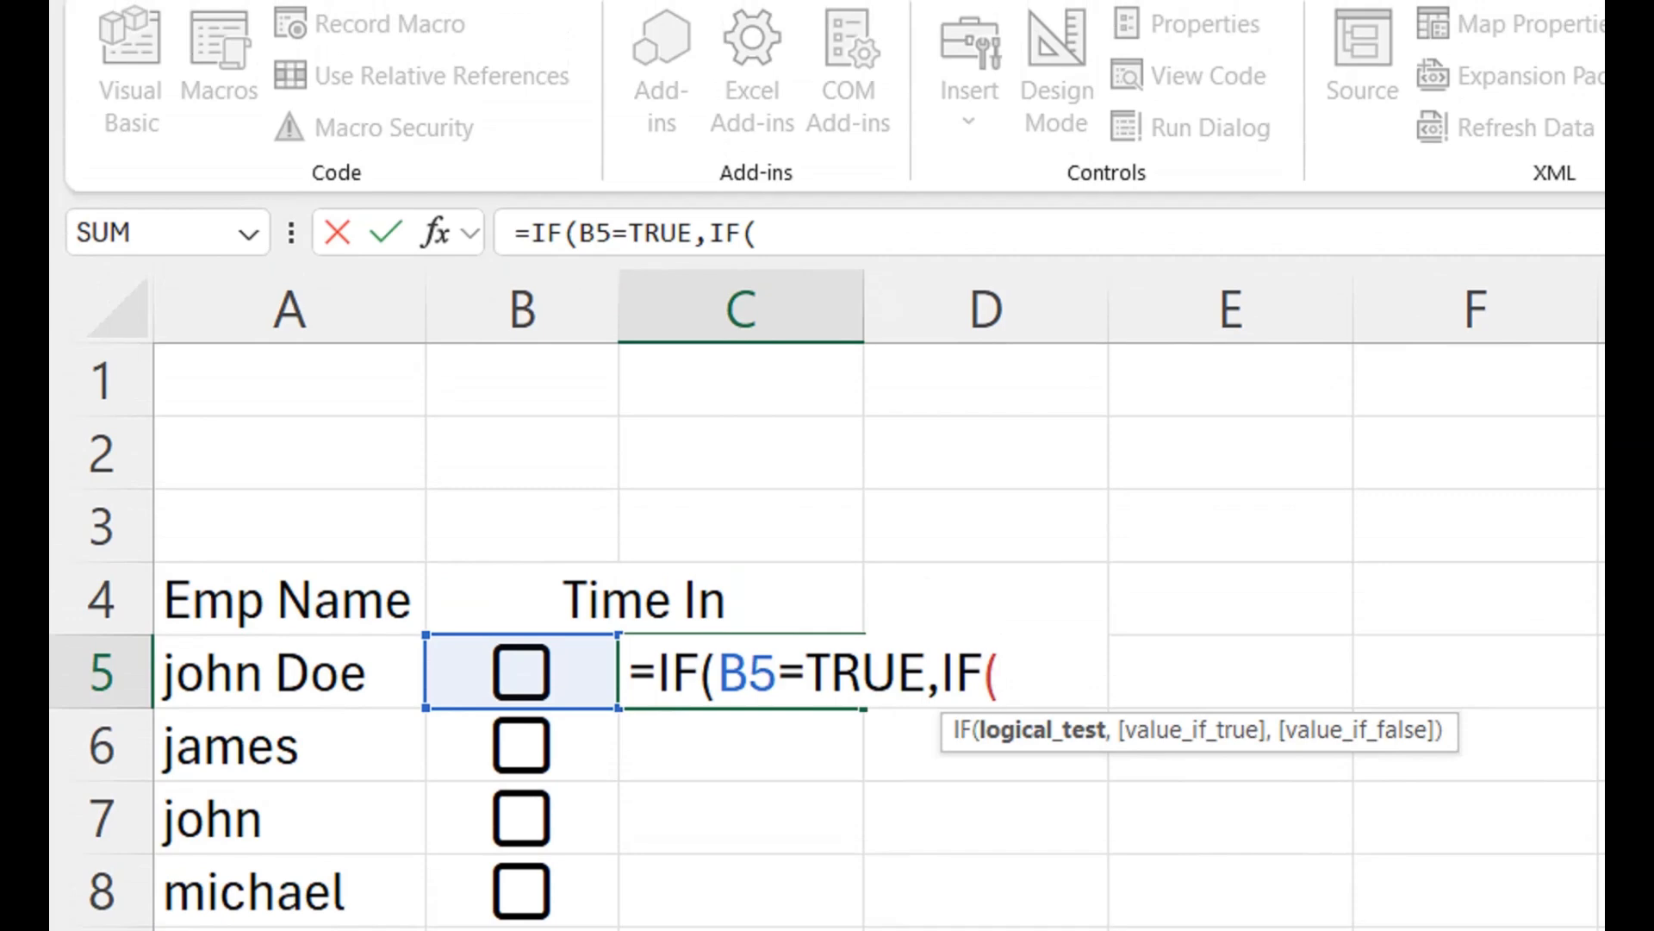
type("C%")
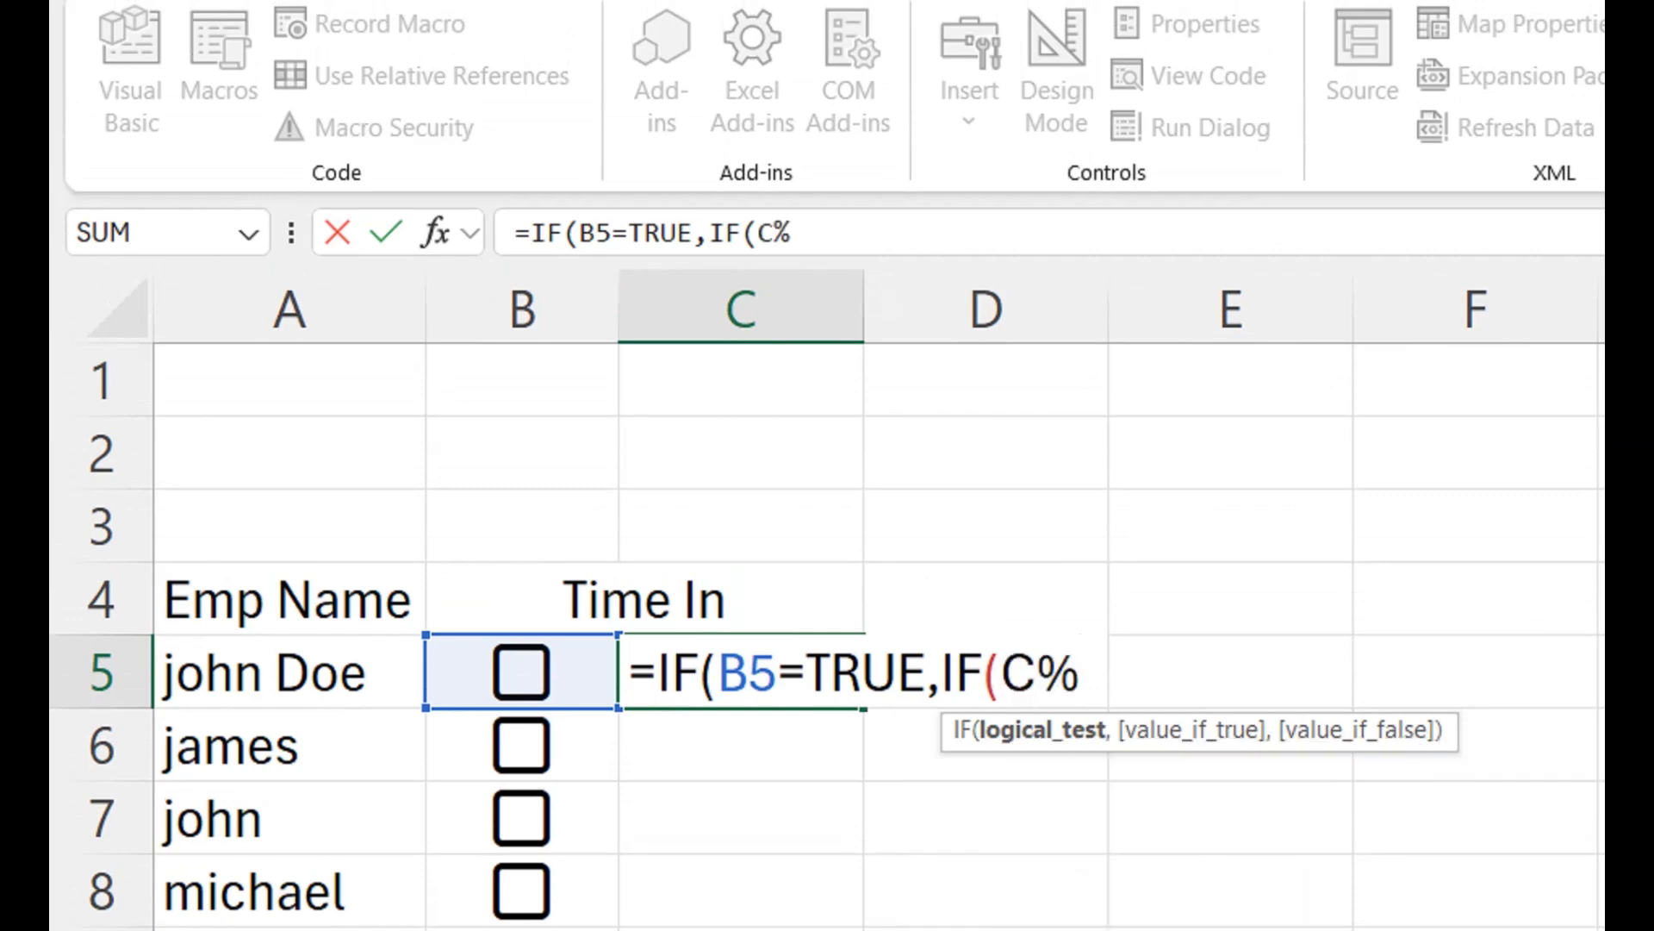
key("BackSpace")
type("5")
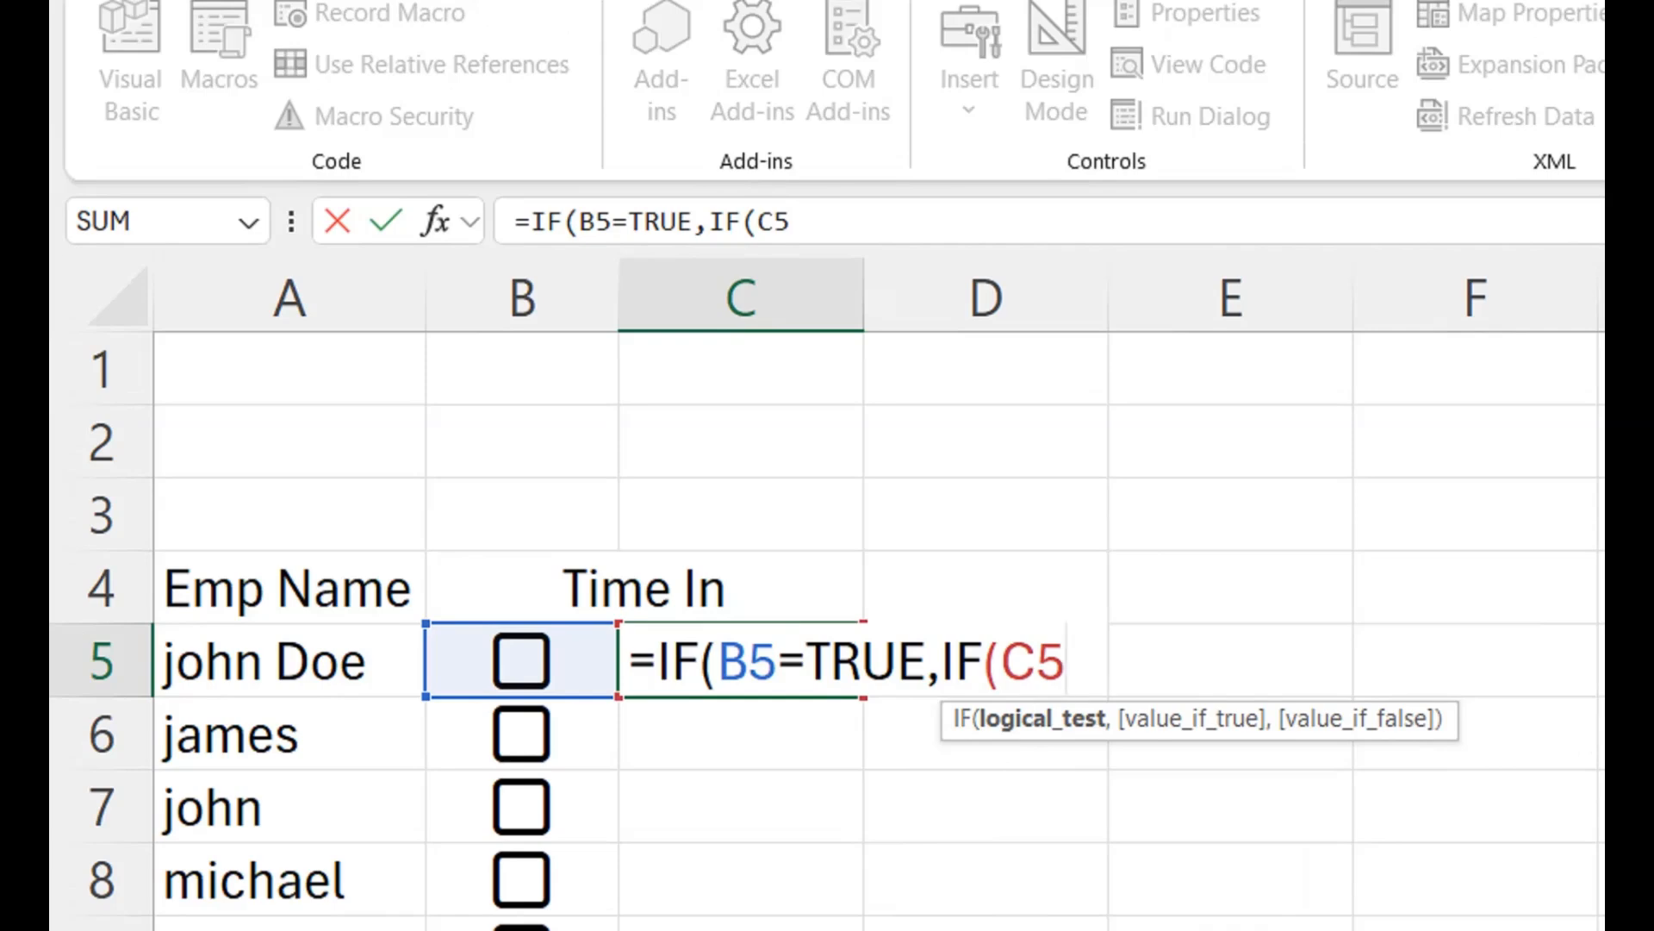
type("<>\"\"")
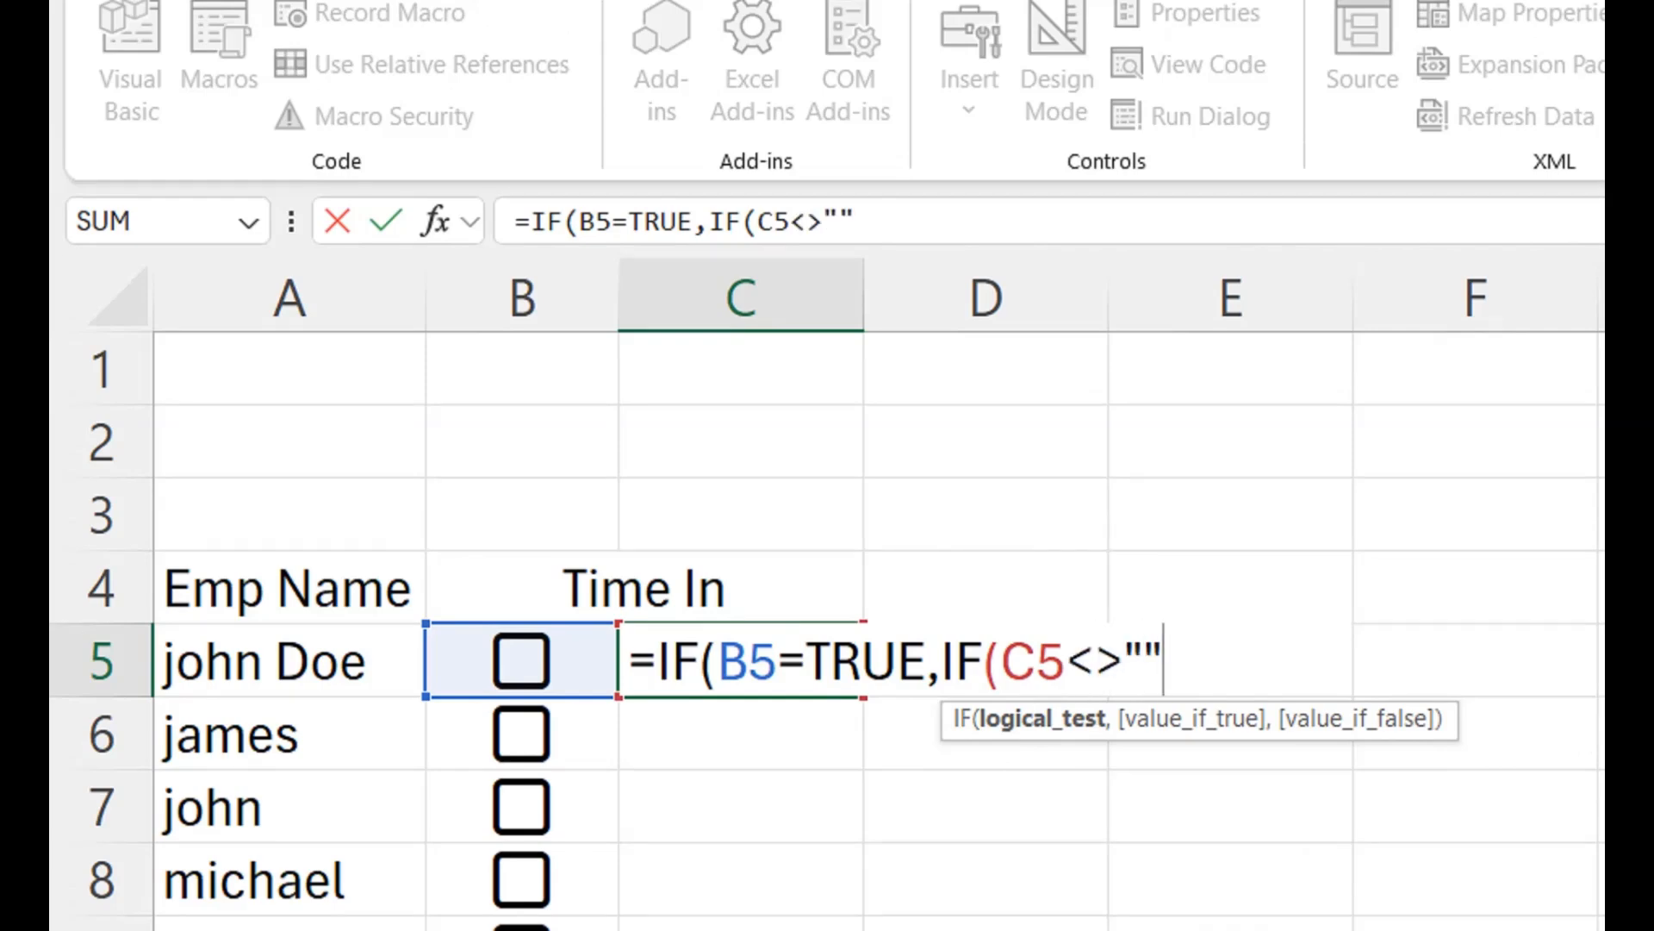
type(",")
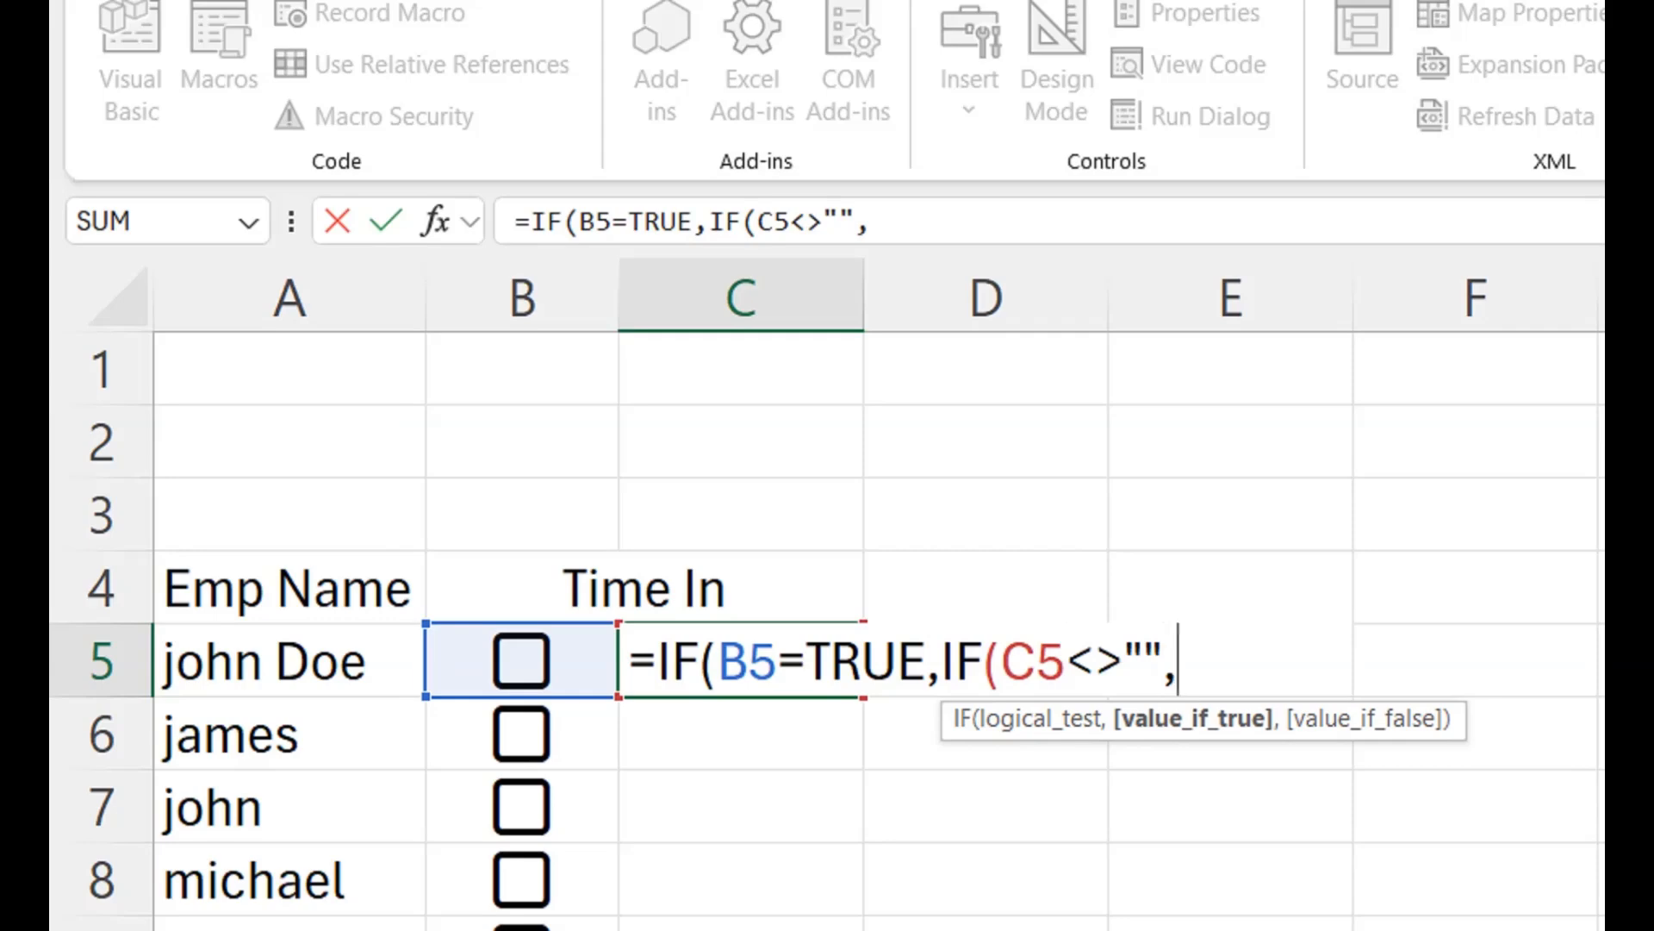
- Reference C5 as the value-if-true result of the nested IF
left_click(986, 514)
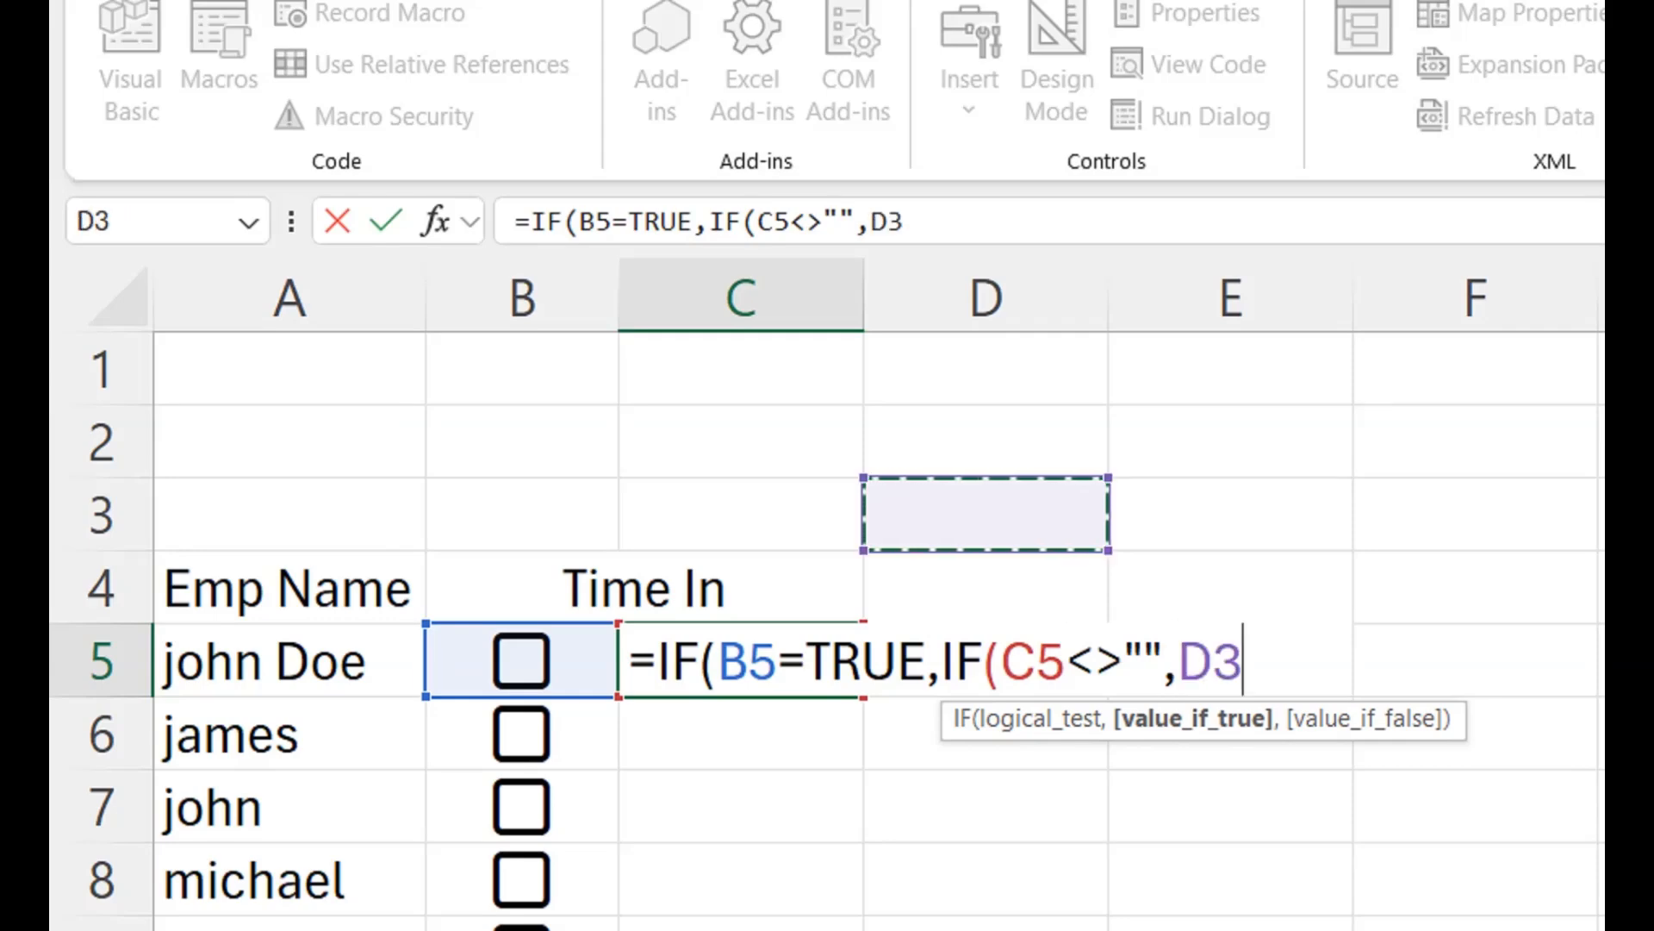
key("Left")
key("Down")
key("Down")
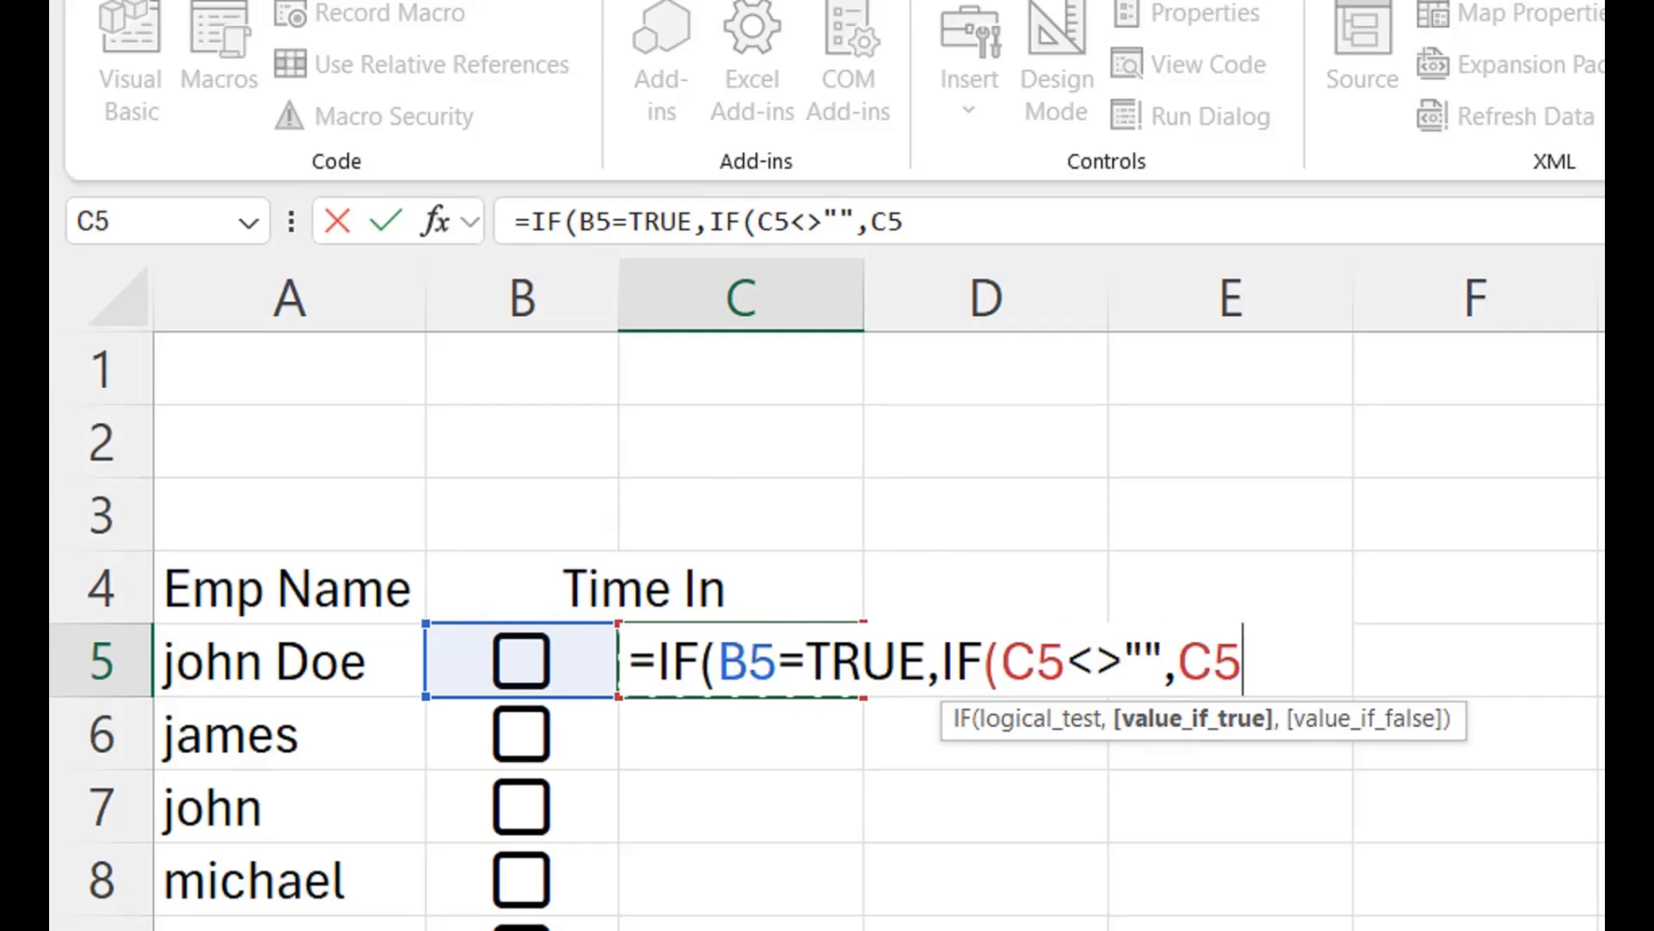
key("Up")
key("Up")
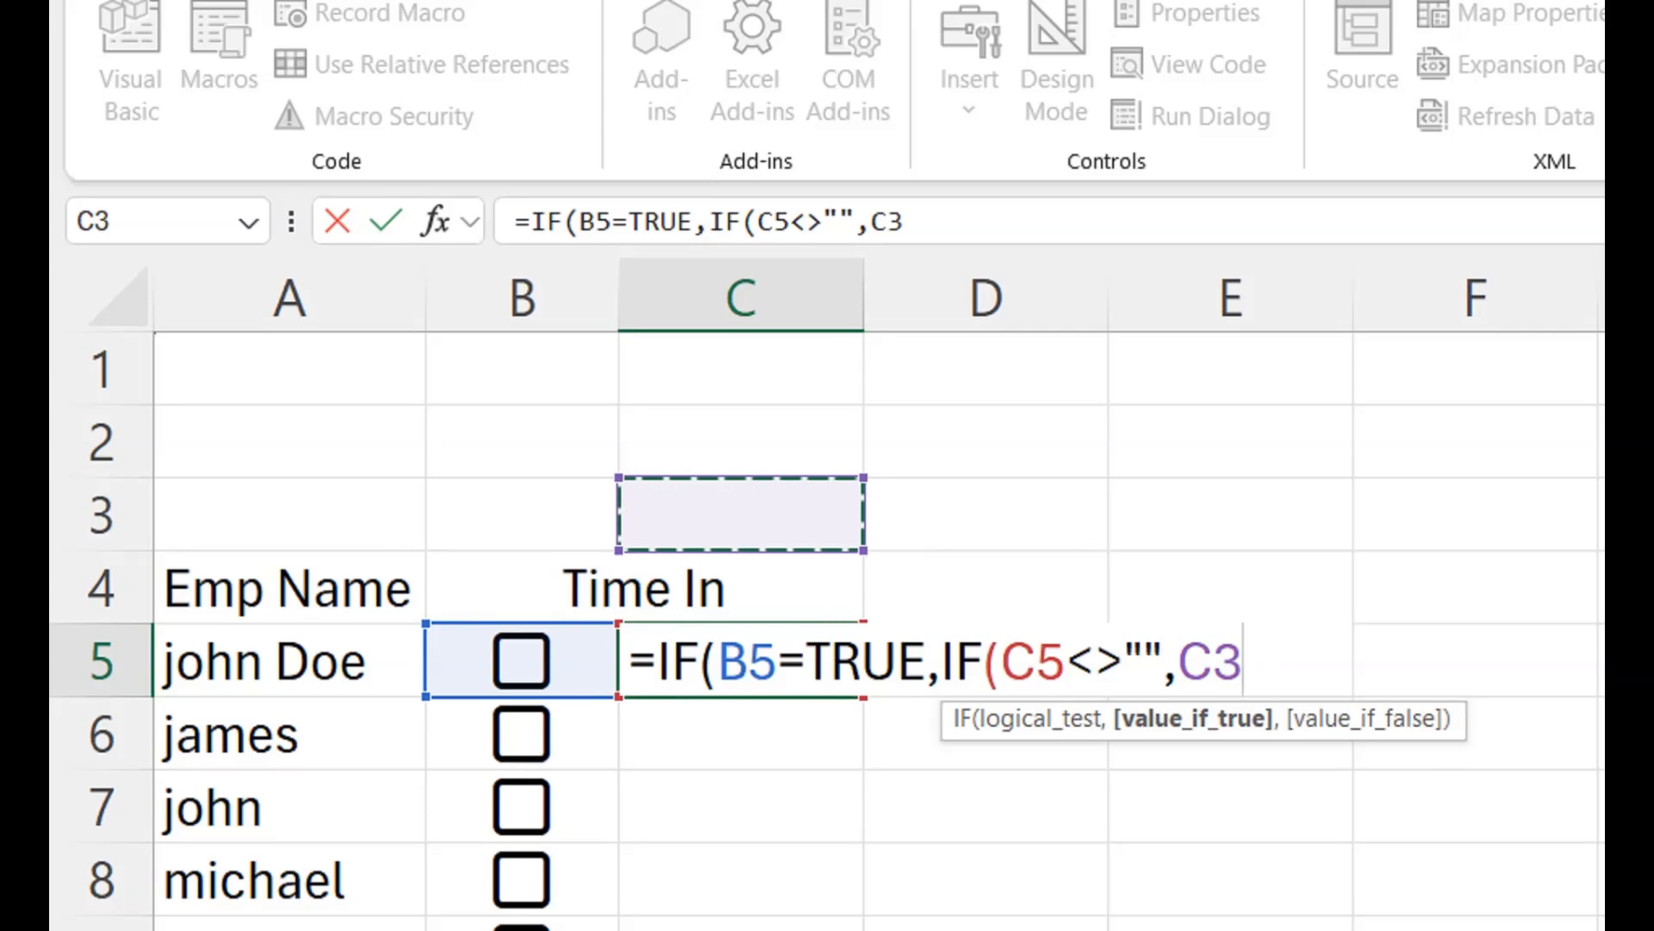
key("Down")
key("Down")
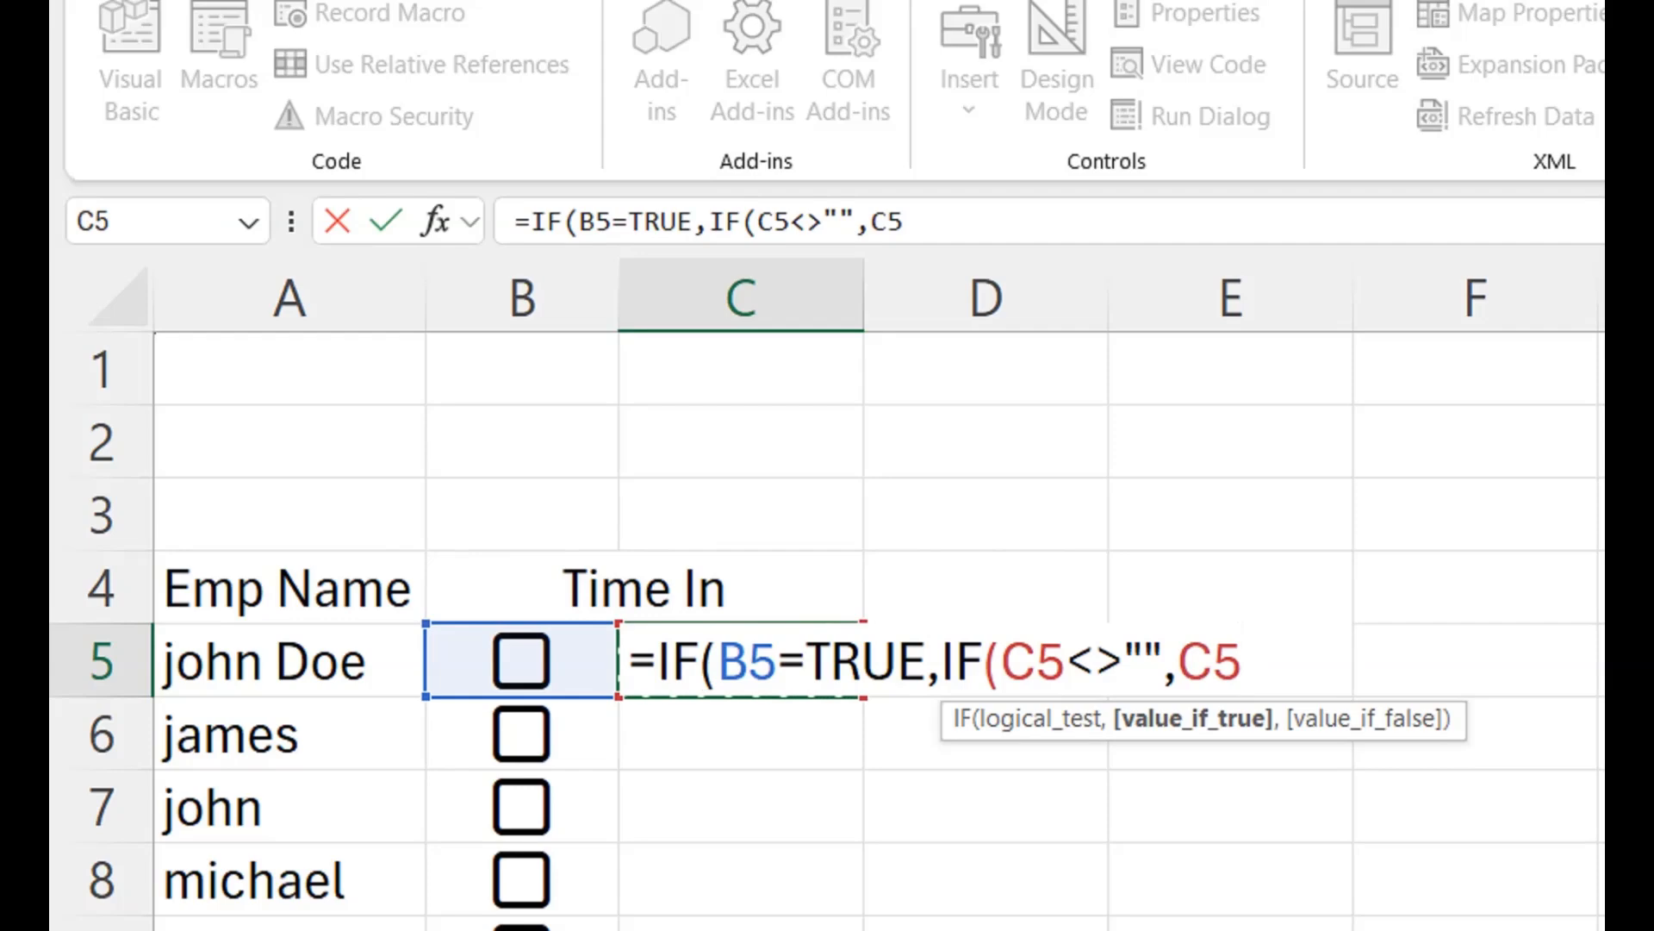
- Complete the C5 formula with NOW() as the nested IF's false result and "" as the outer IF's false result
type(",N")
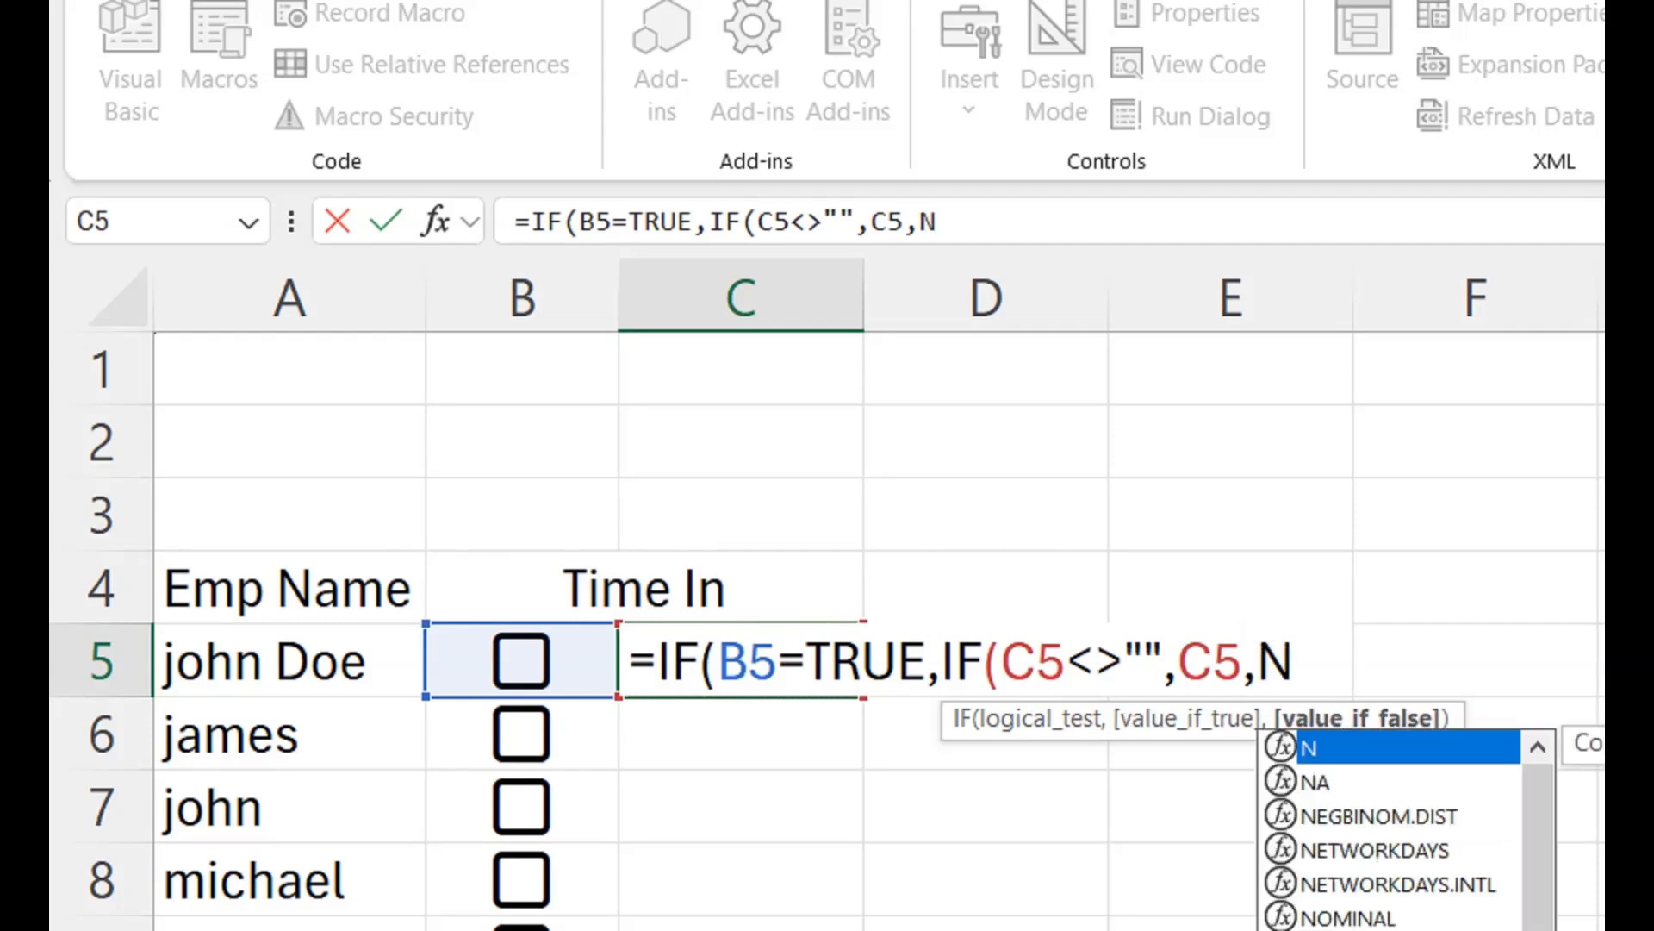
type("ow()")
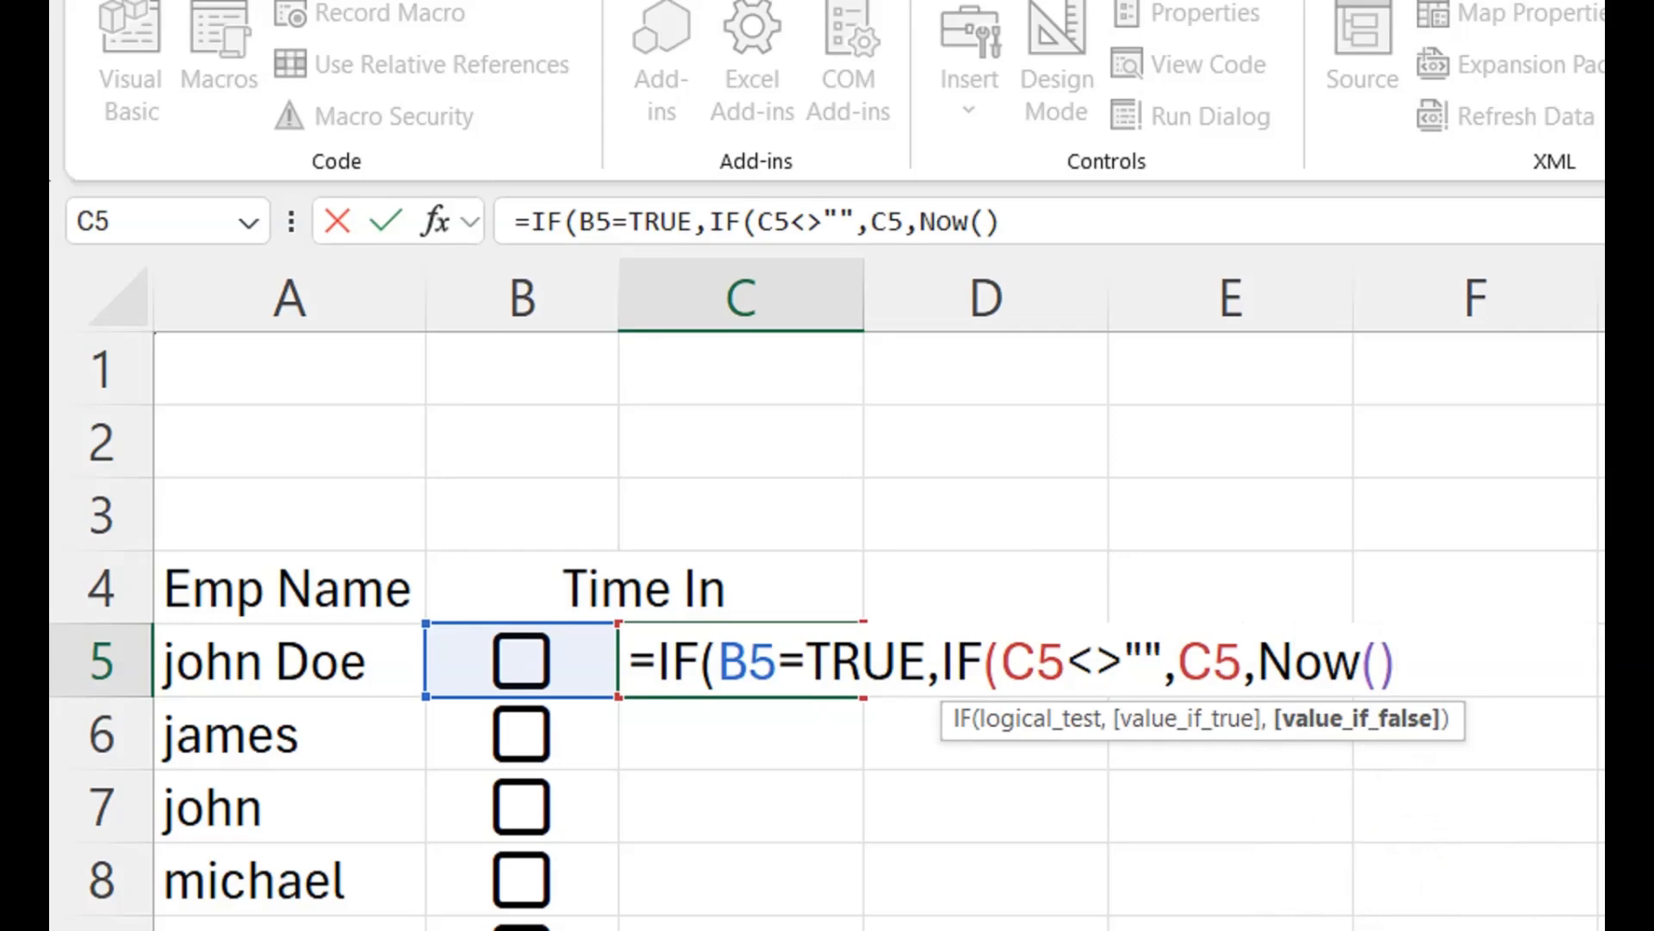
type(")")
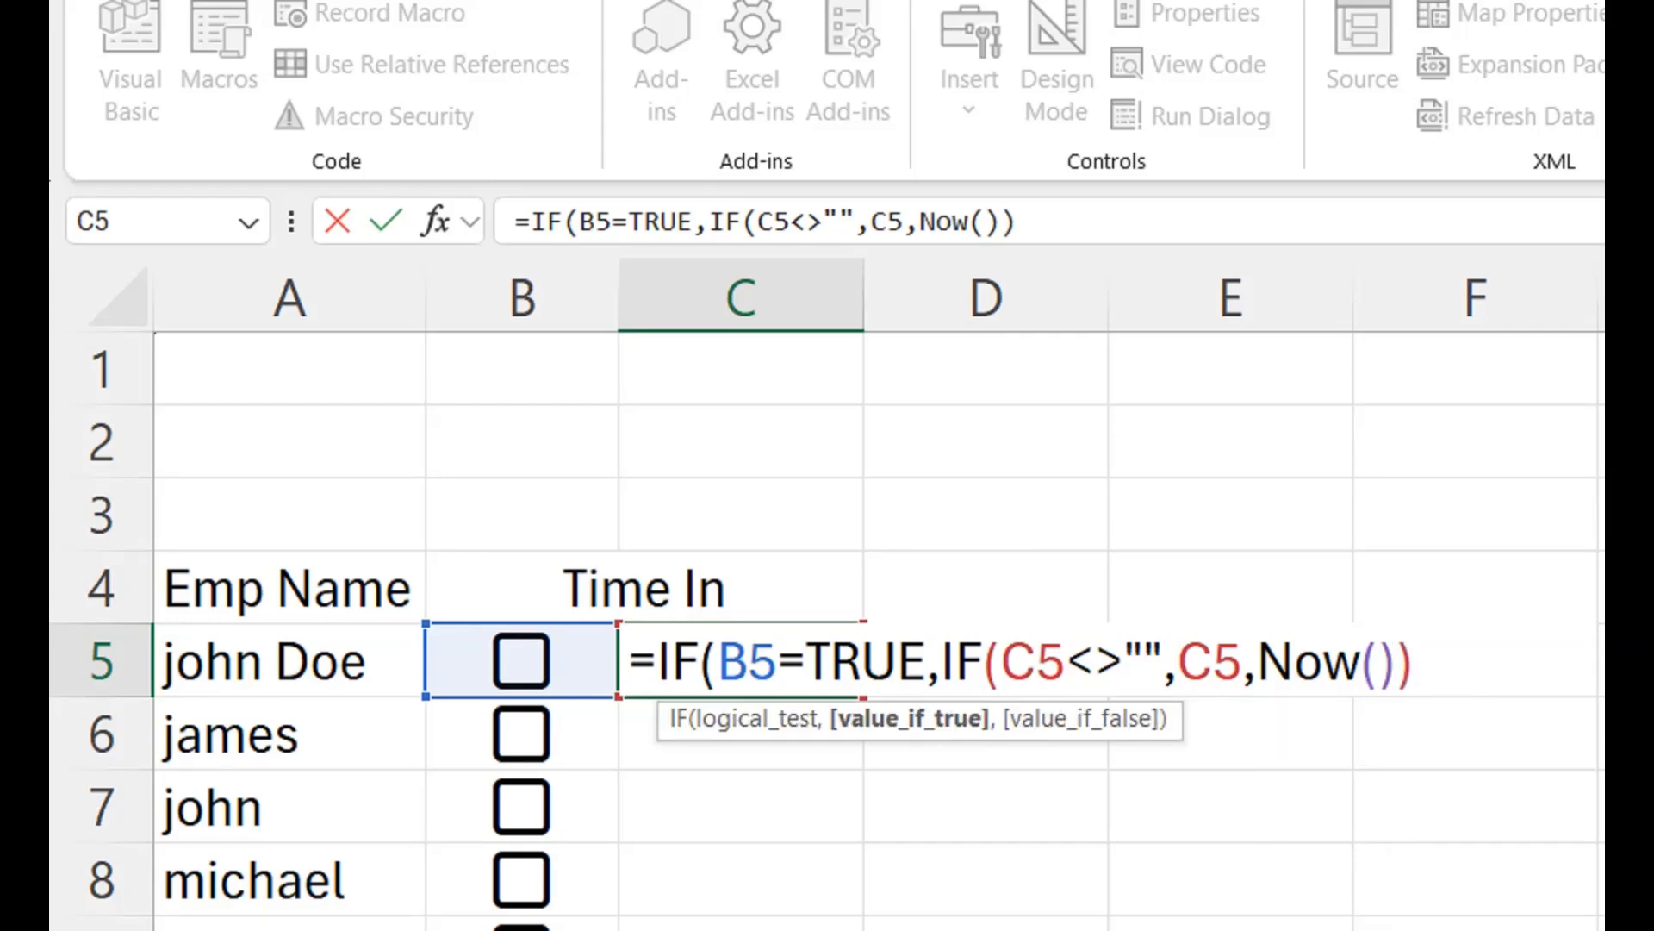
type(",\"\")")
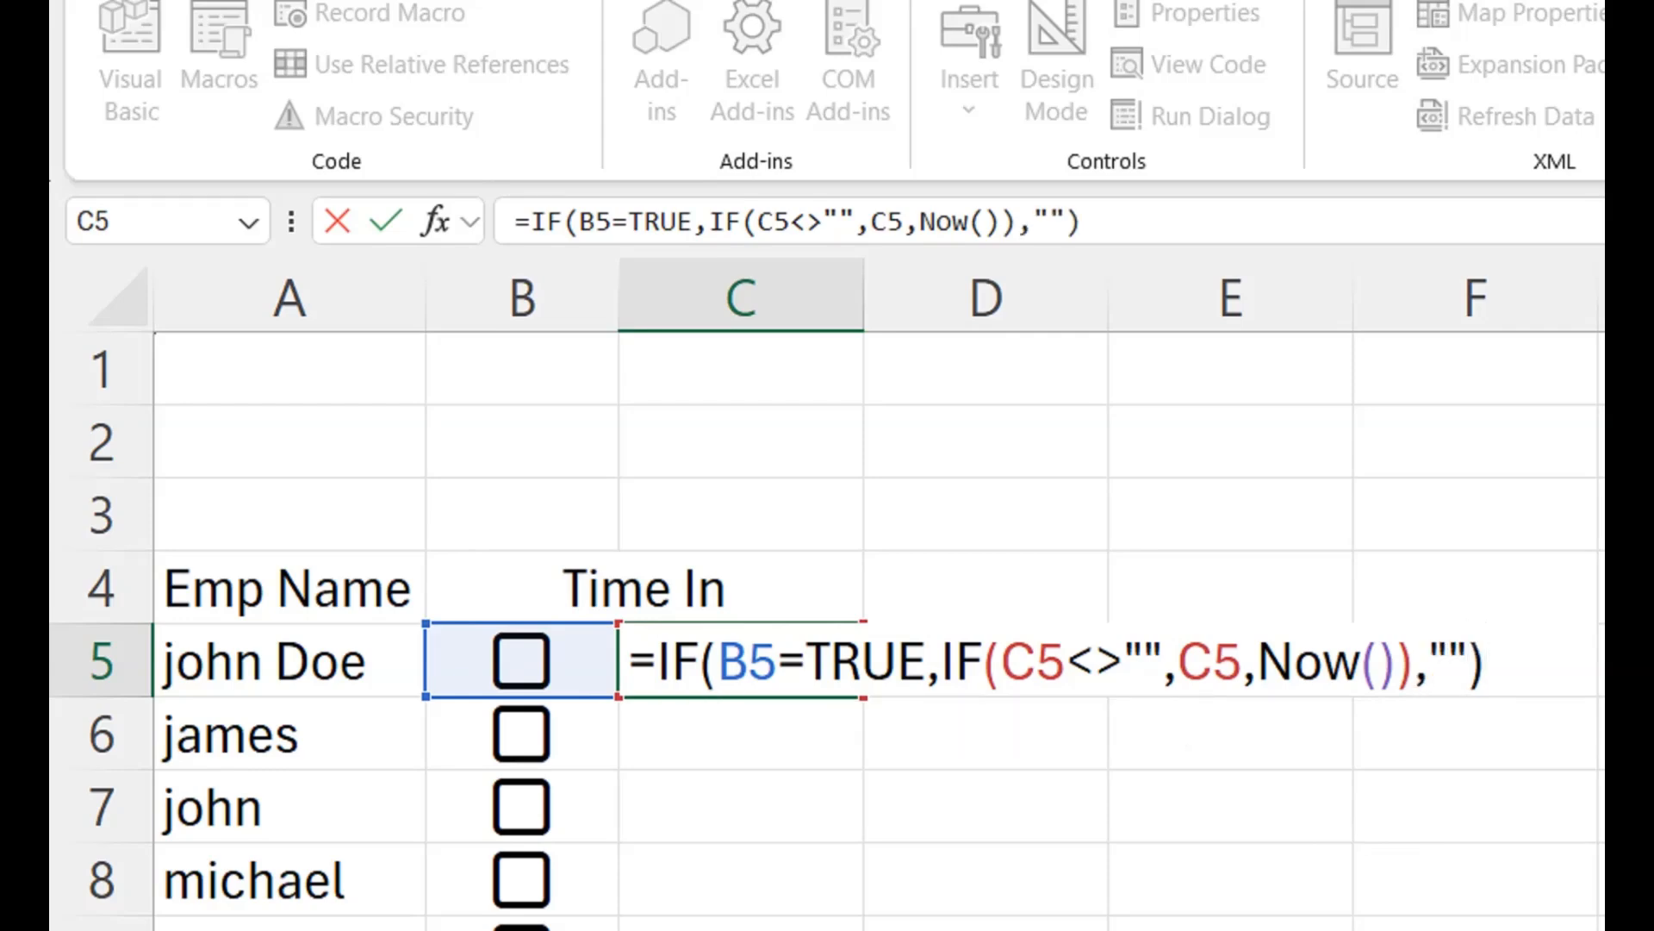
key("Return")
- Fill the C5 formula down column C beside the employee checkboxes and narrow column C
left_click(741, 631)
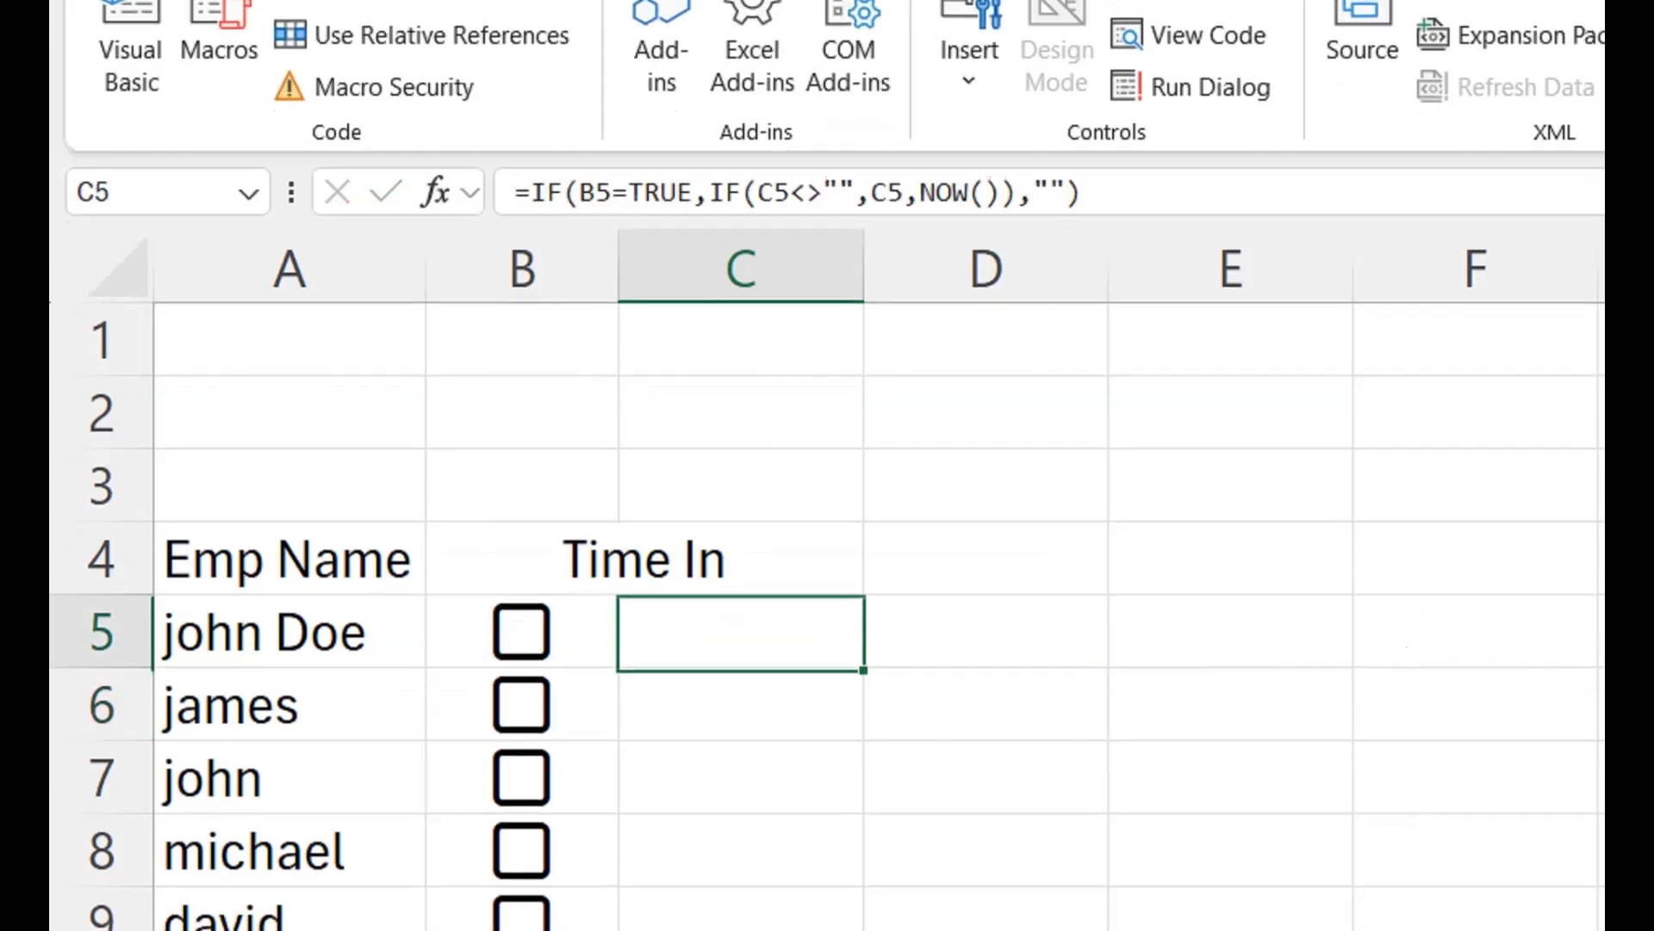
double_click(864, 667)
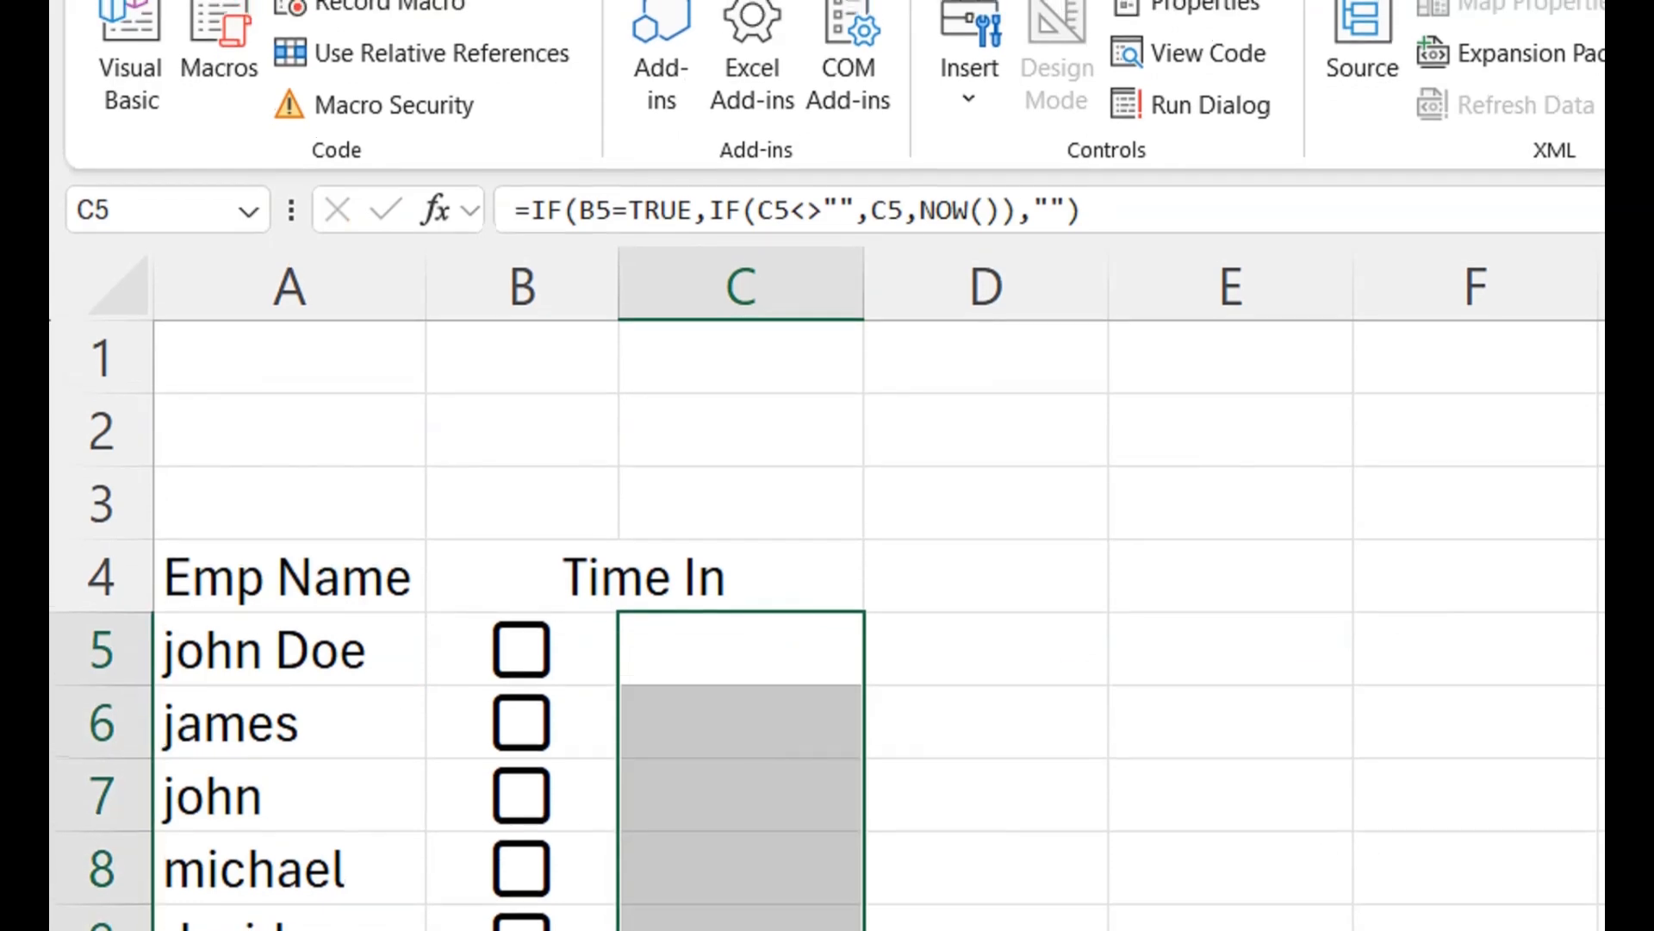
left_click_drag(863, 285, 794, 284)
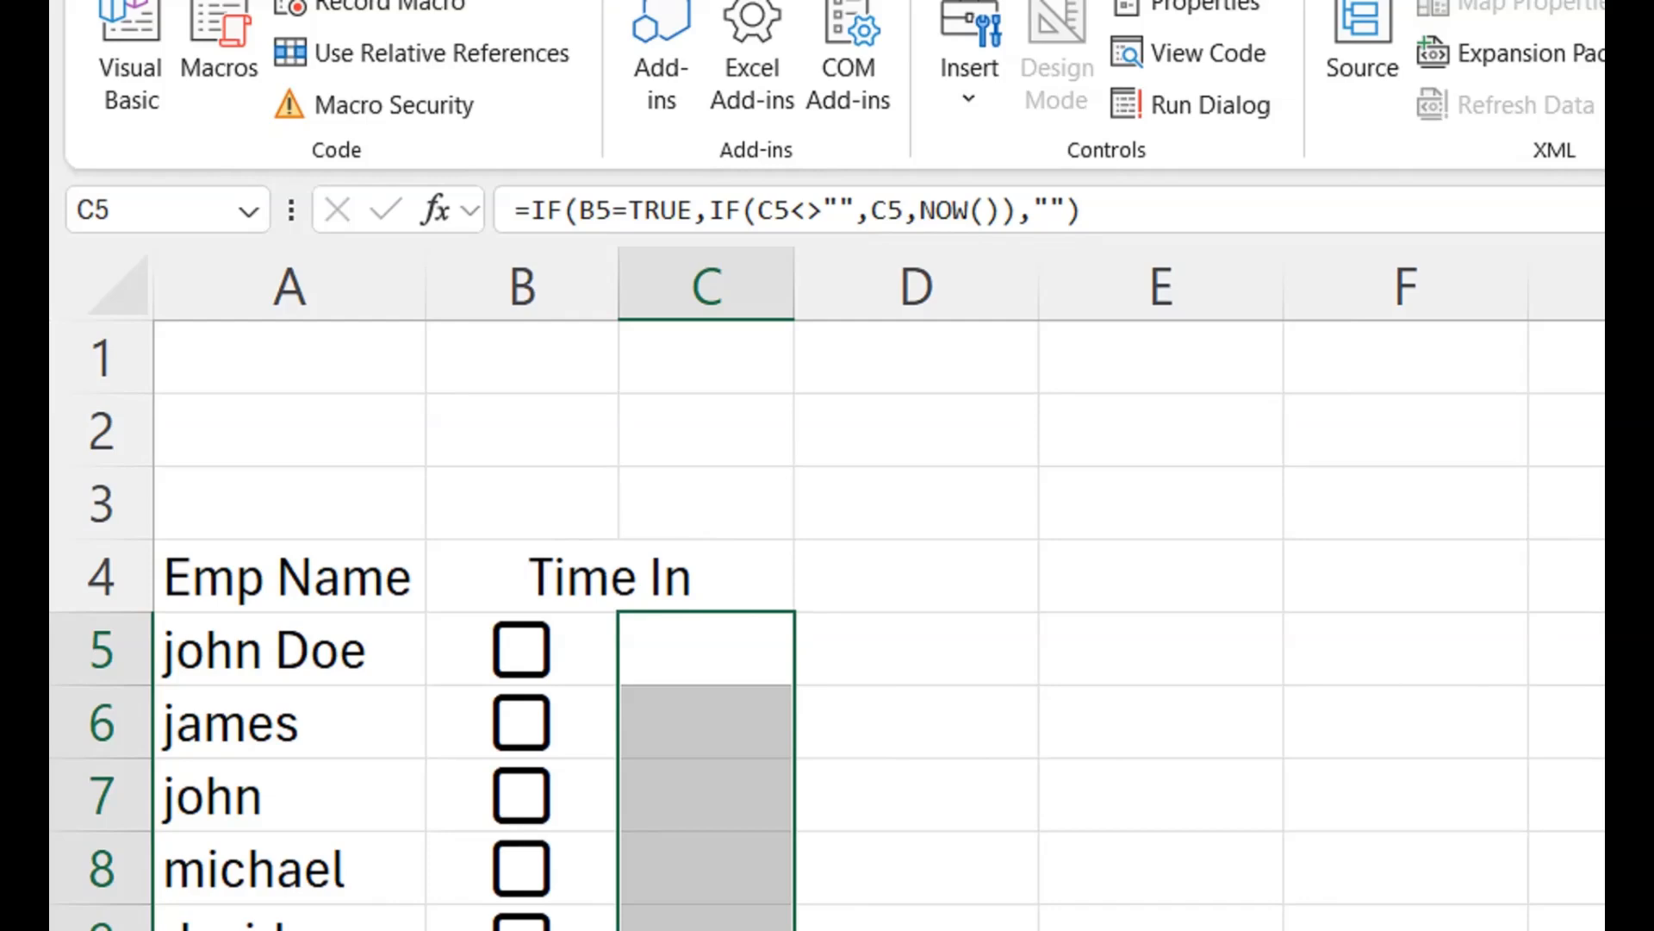
left_click(707, 649)
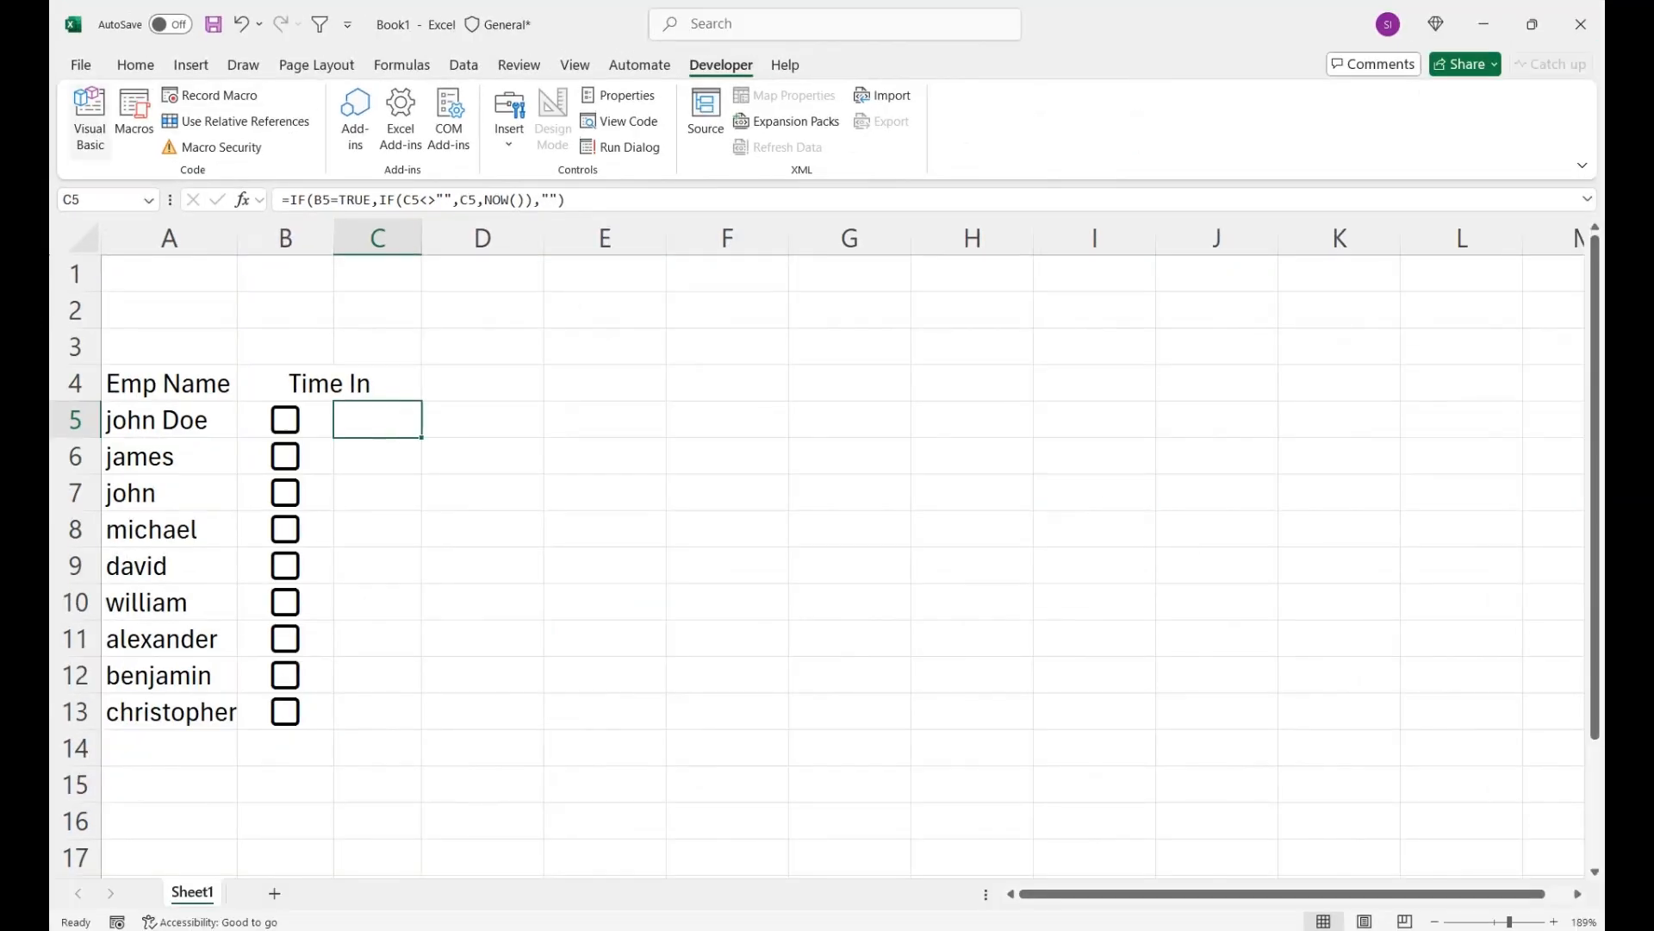
- Enable iterative calculation in the Excel formula options, keeping 100 maximum iterations and 0.001 maximum change
left_click(81, 66)
left_click(113, 896)
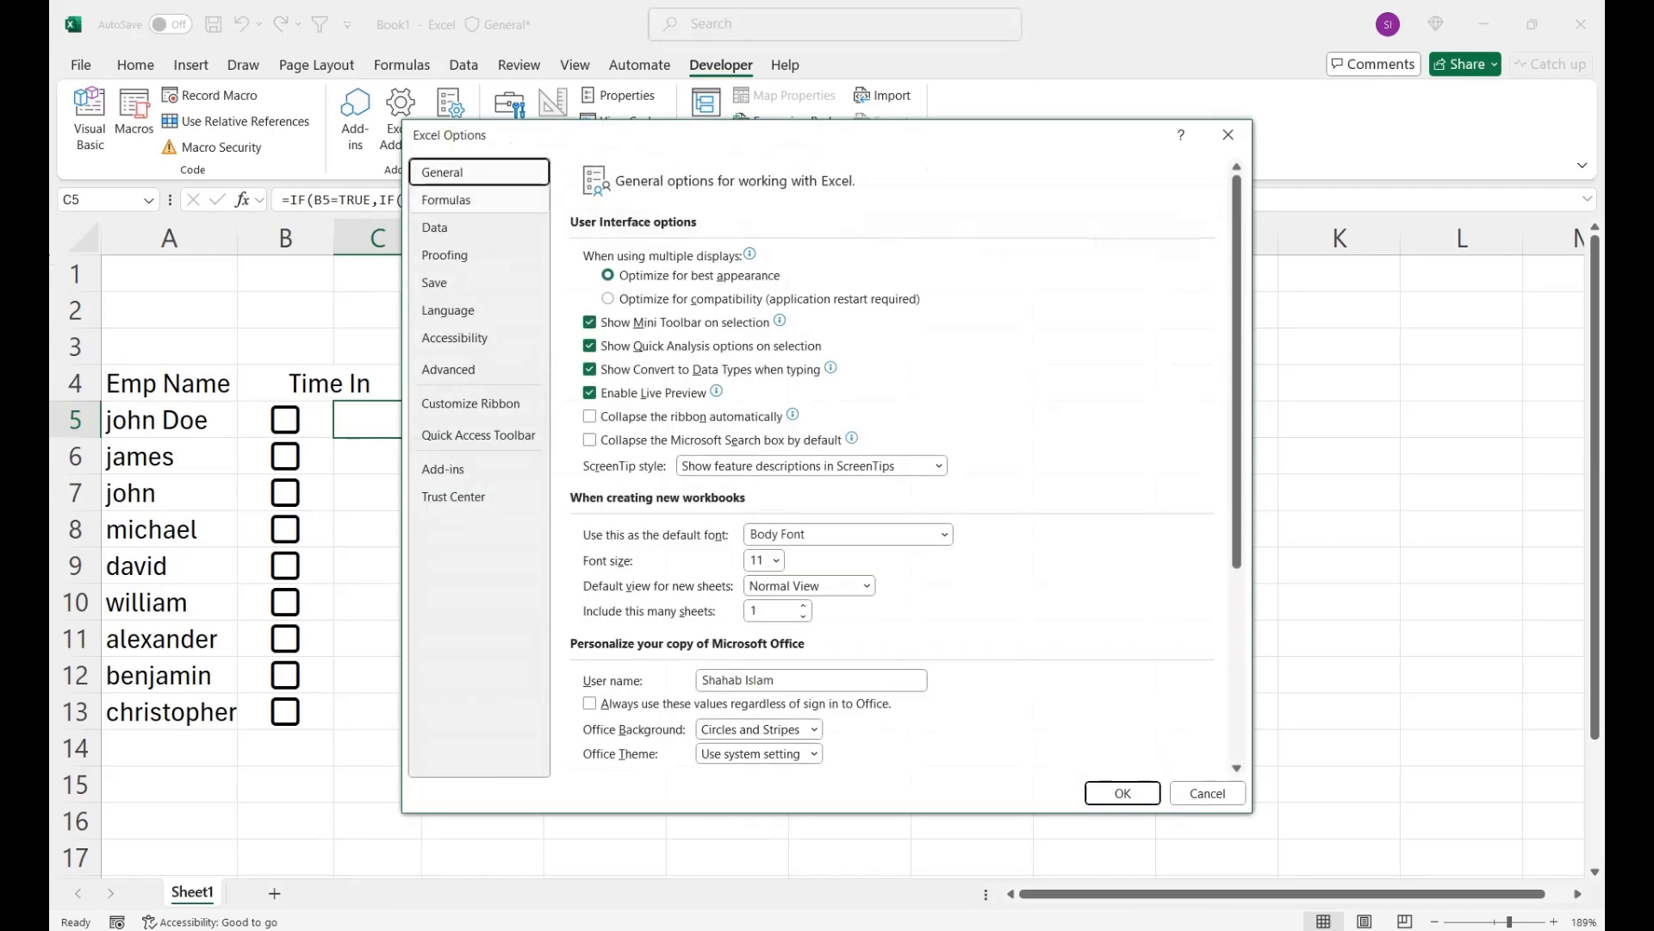
left_click(447, 200)
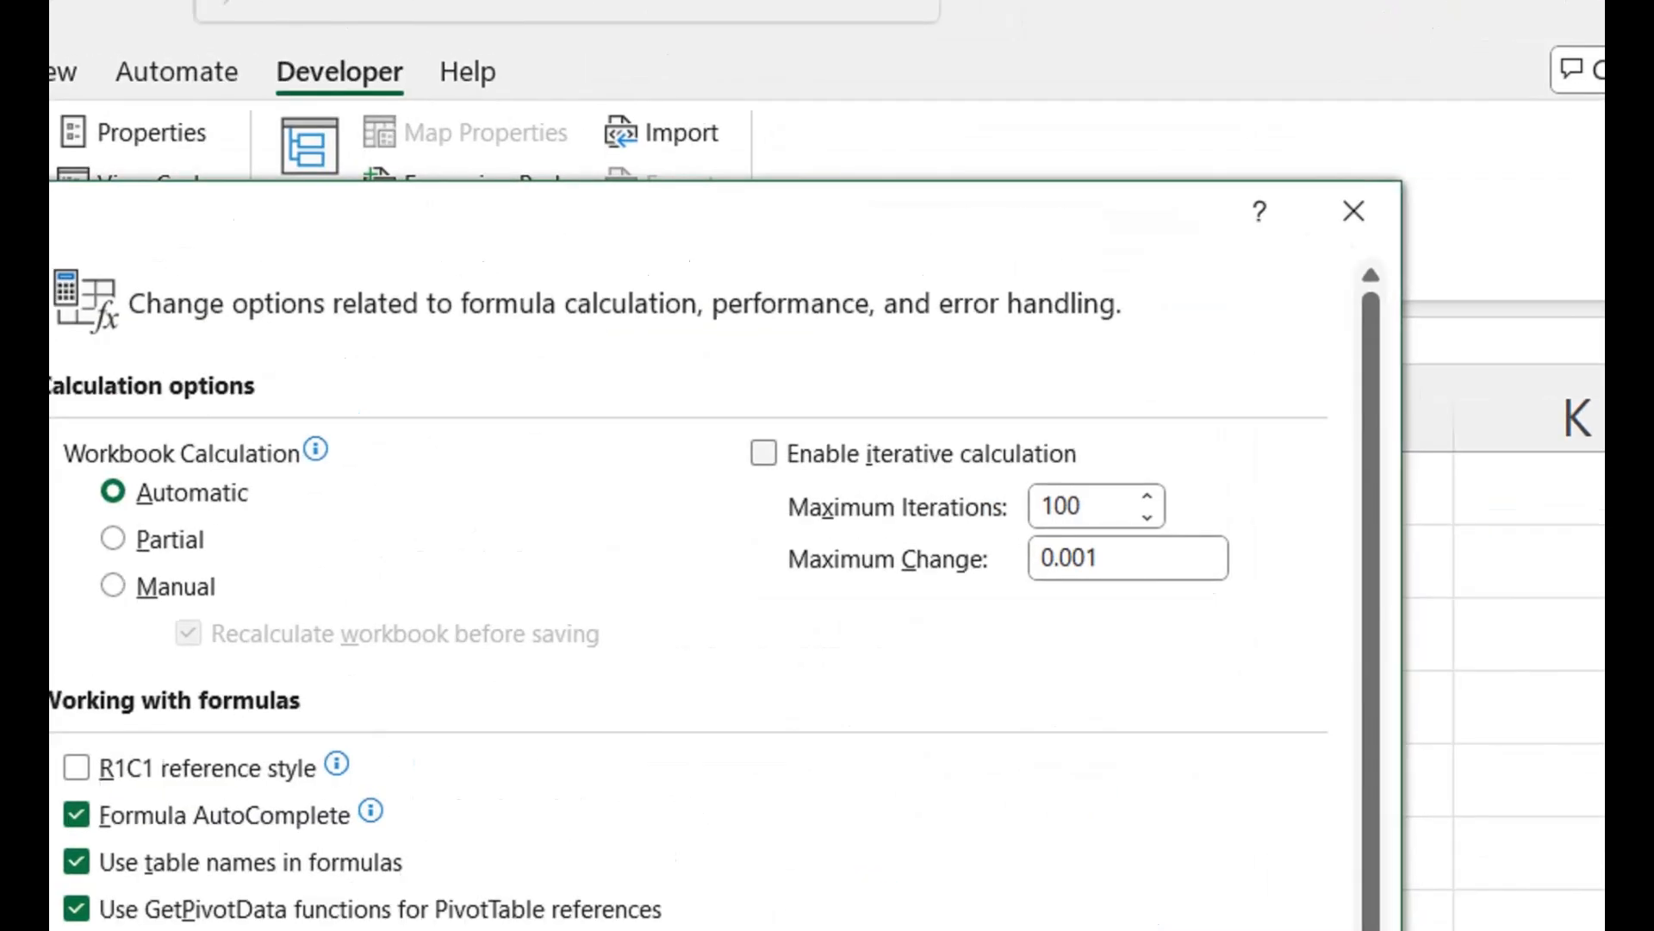
left_click(764, 453)
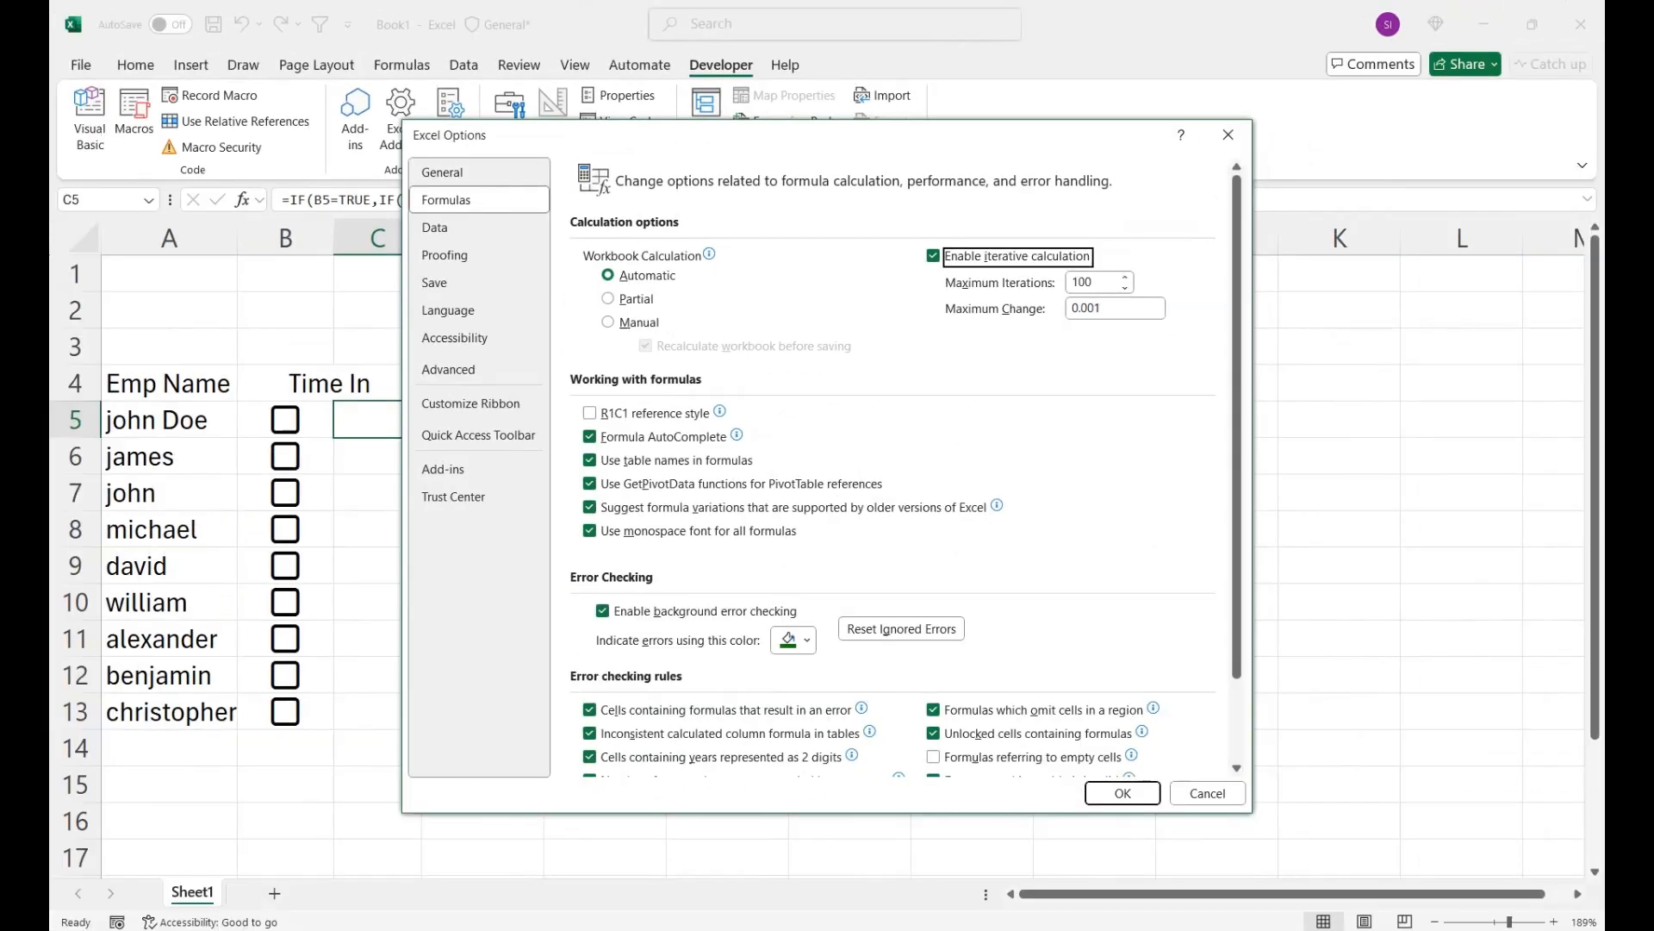
key("Return")
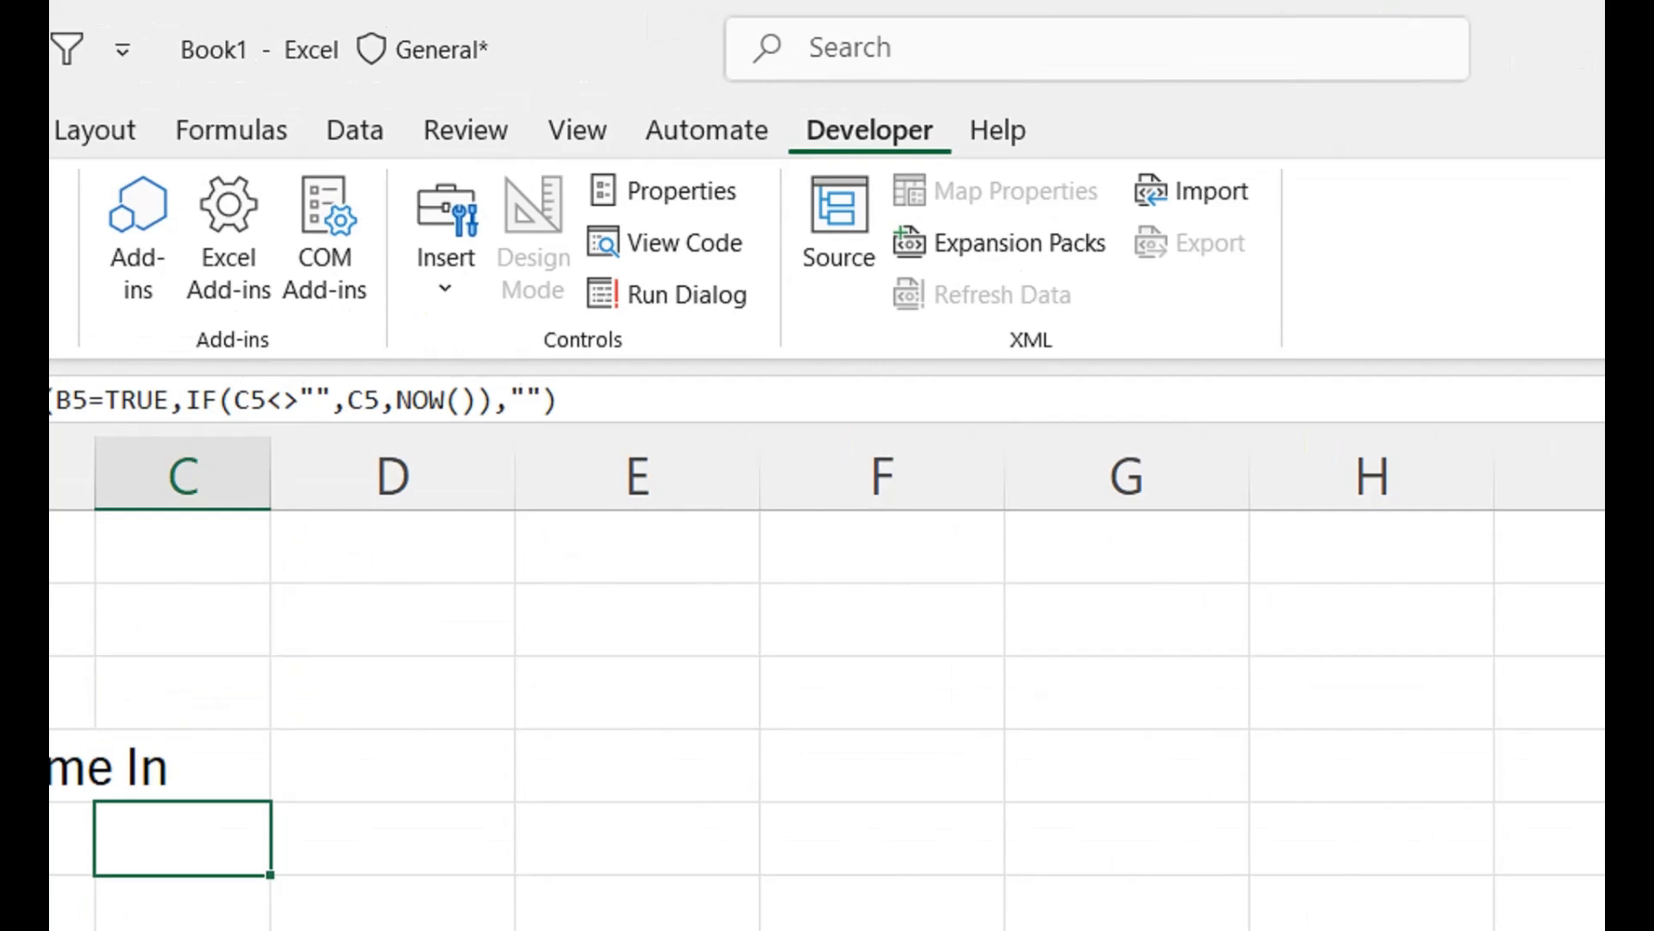
- Check the Developer entry among the main tabs in the ribbon customization options, and leave without making changes
right_click(695, 142)
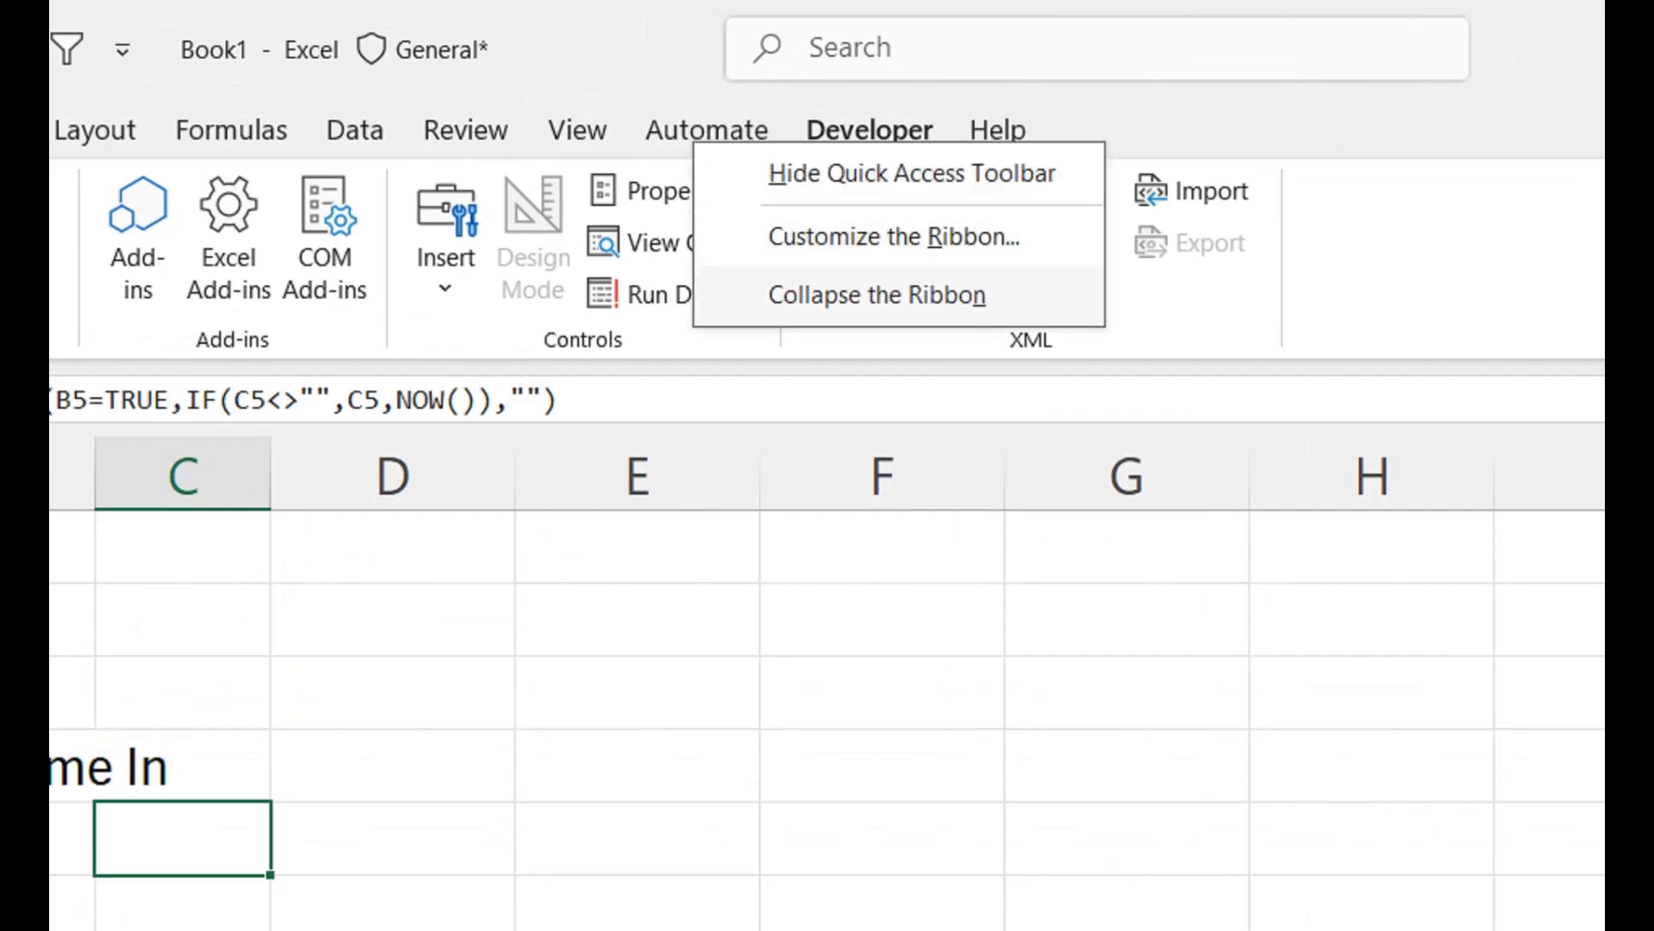
left_click(893, 236)
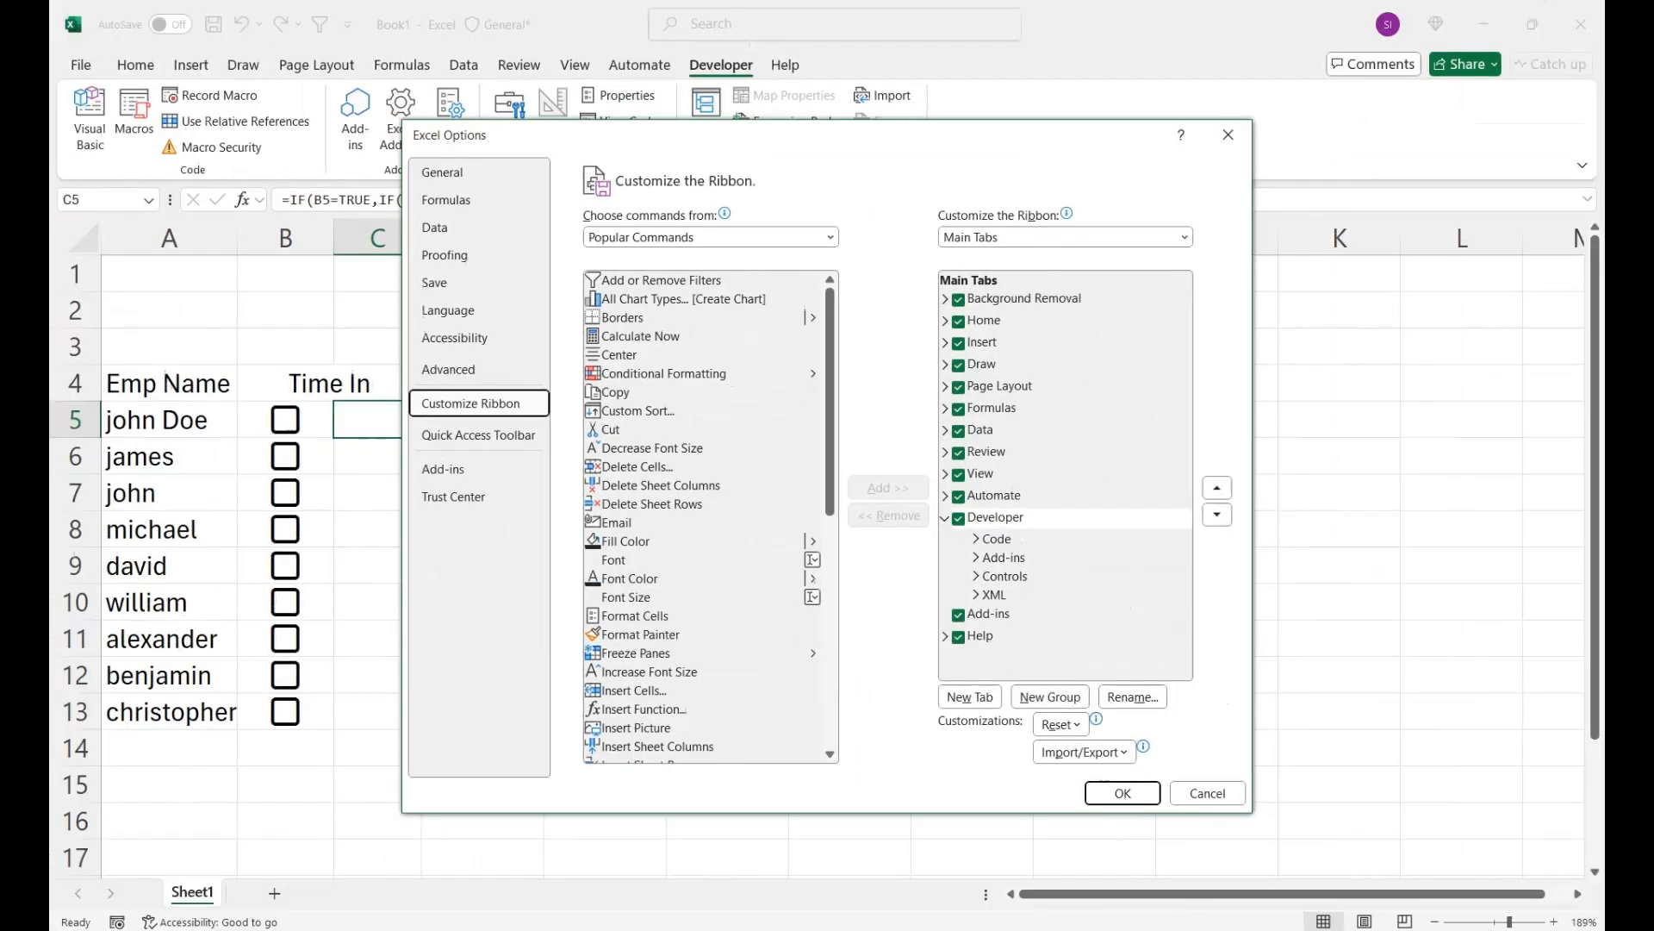
left_click(1209, 793)
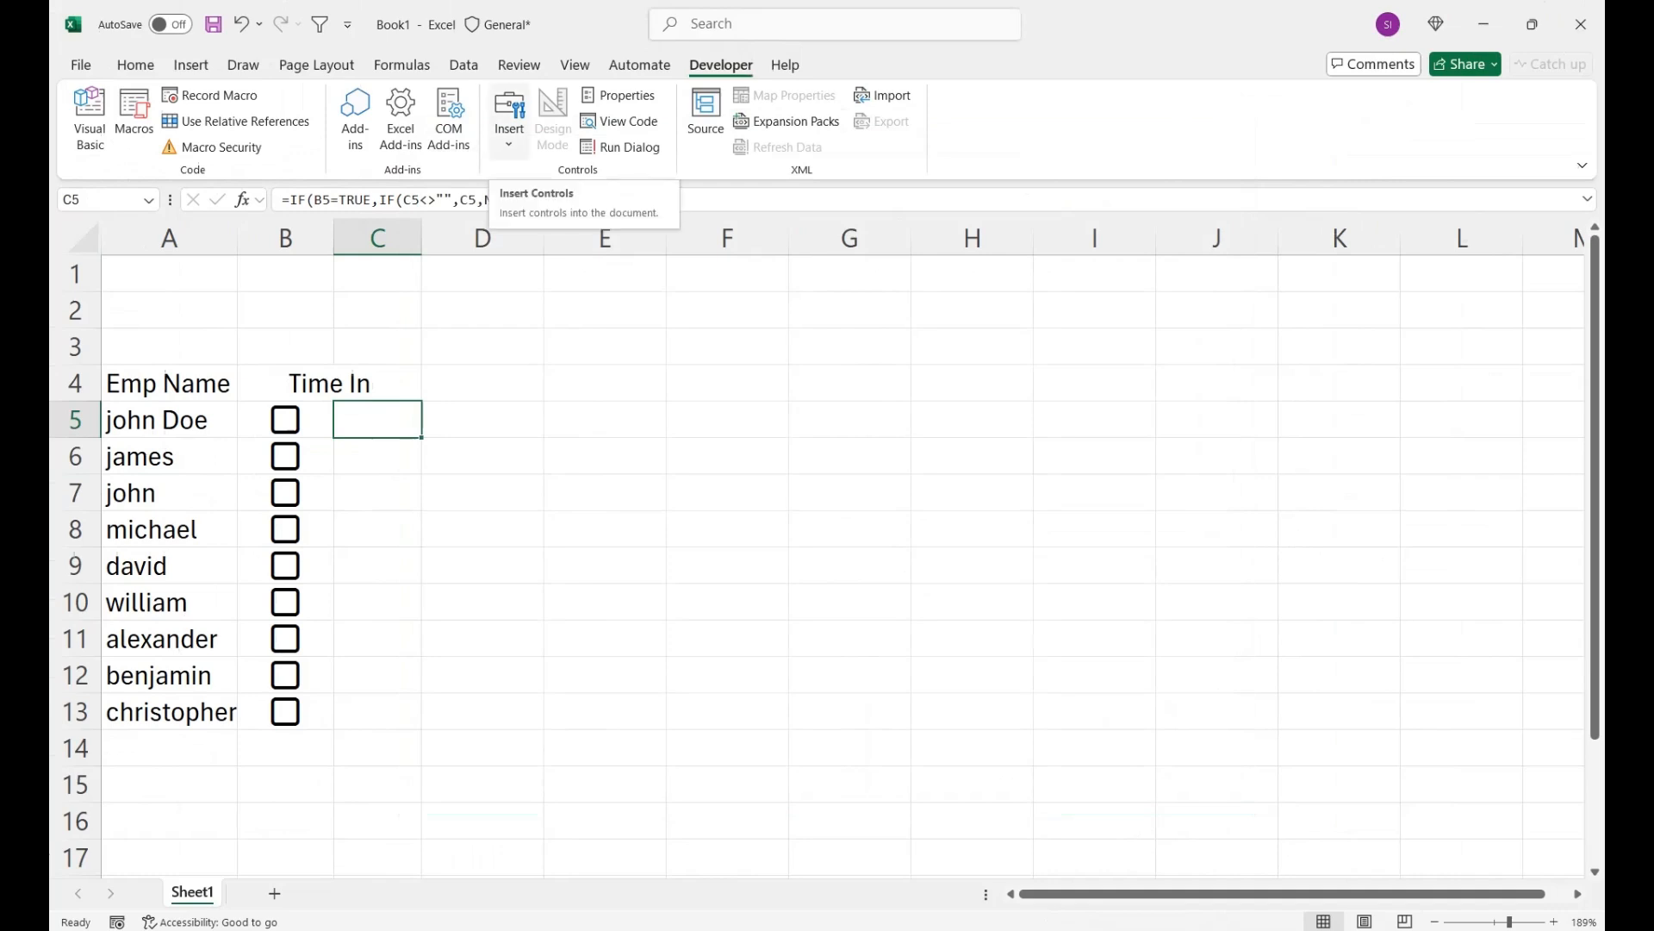
- Fill the Time In block B4:C13 across into columns D and E, and compare the formulas in C5 and E5
left_click_drag(330, 382, 379, 711)
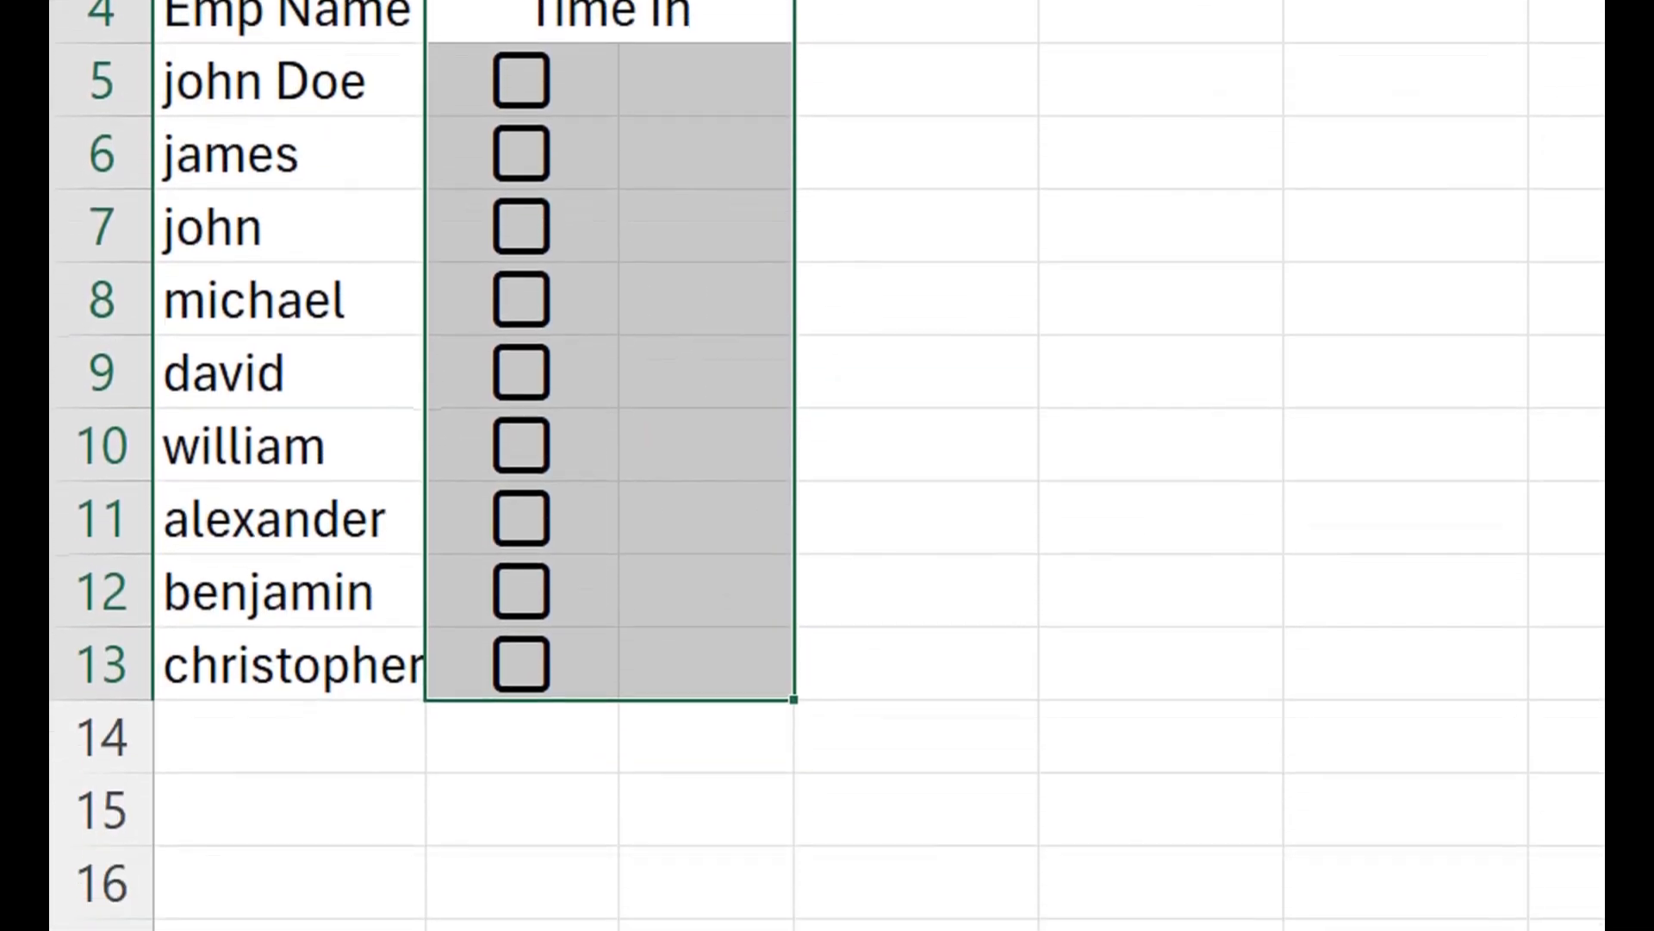
left_click_drag(794, 700, 1249, 690)
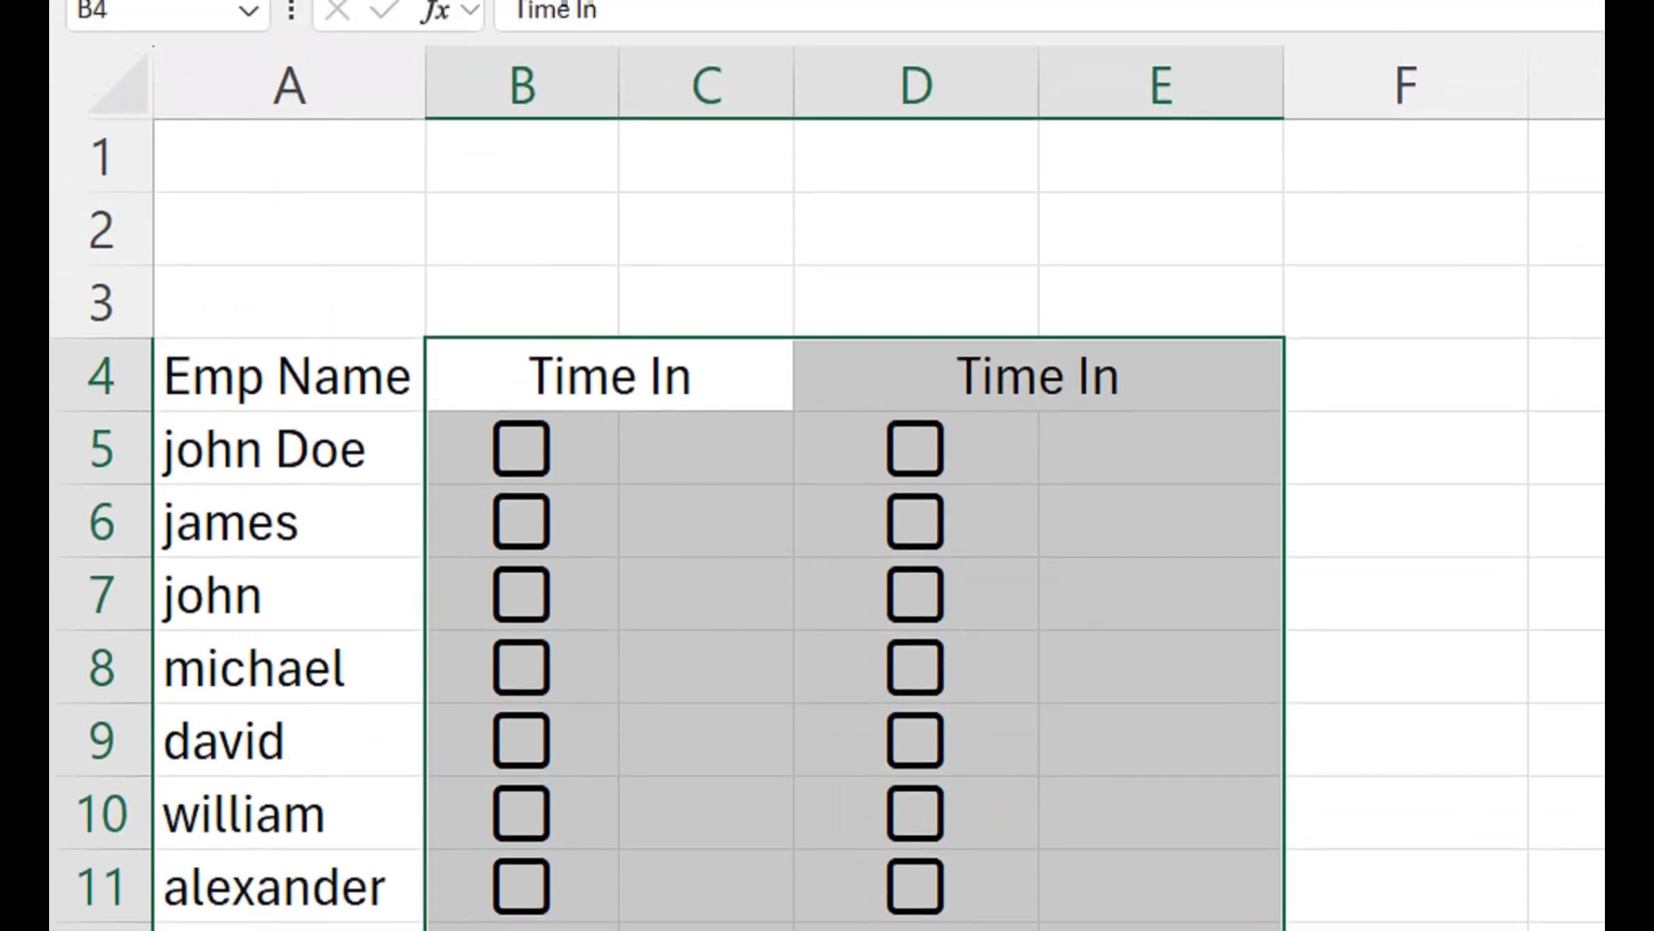
left_click(706, 455)
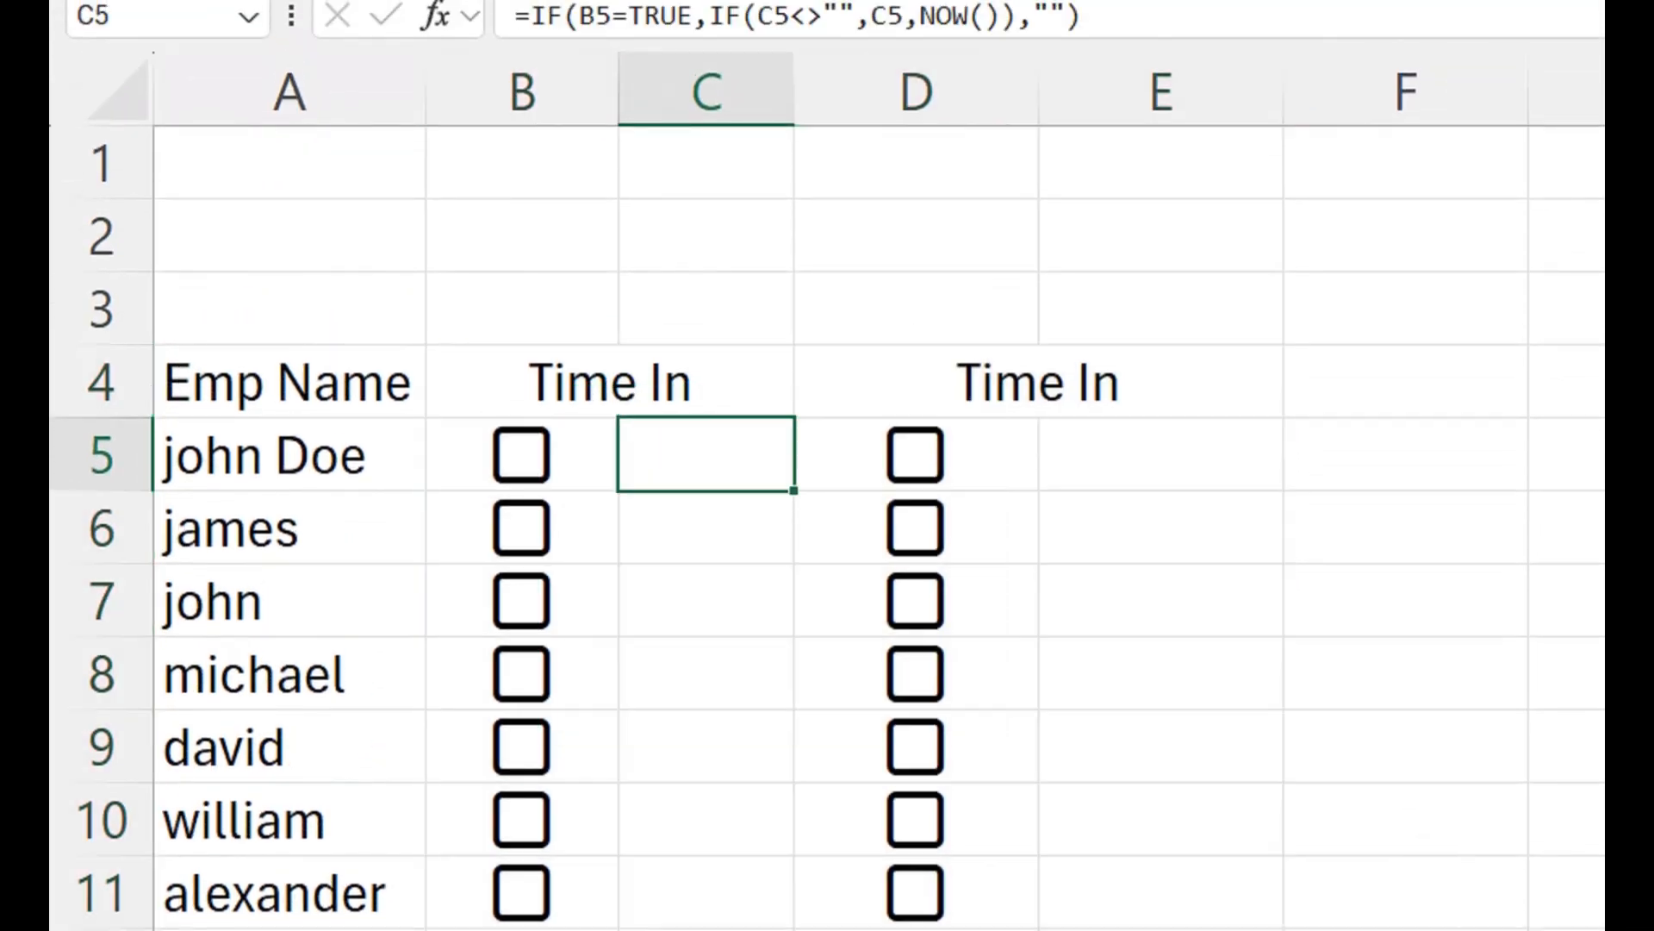
double_click(1080, 455)
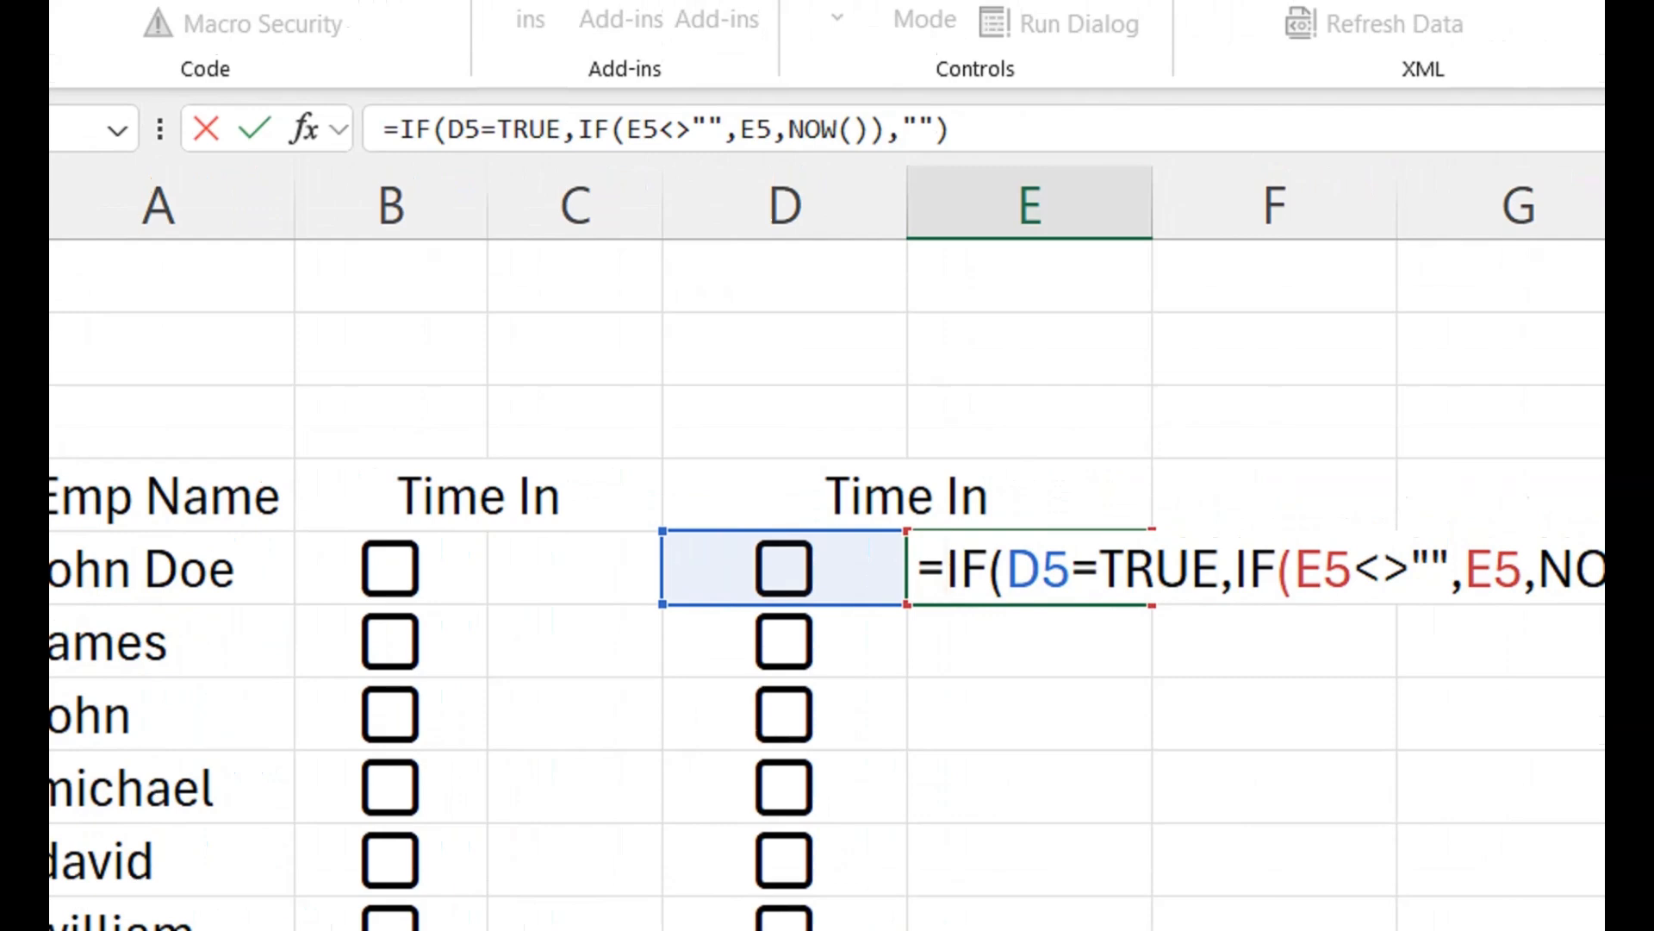
key("Return")
double_click(586, 569)
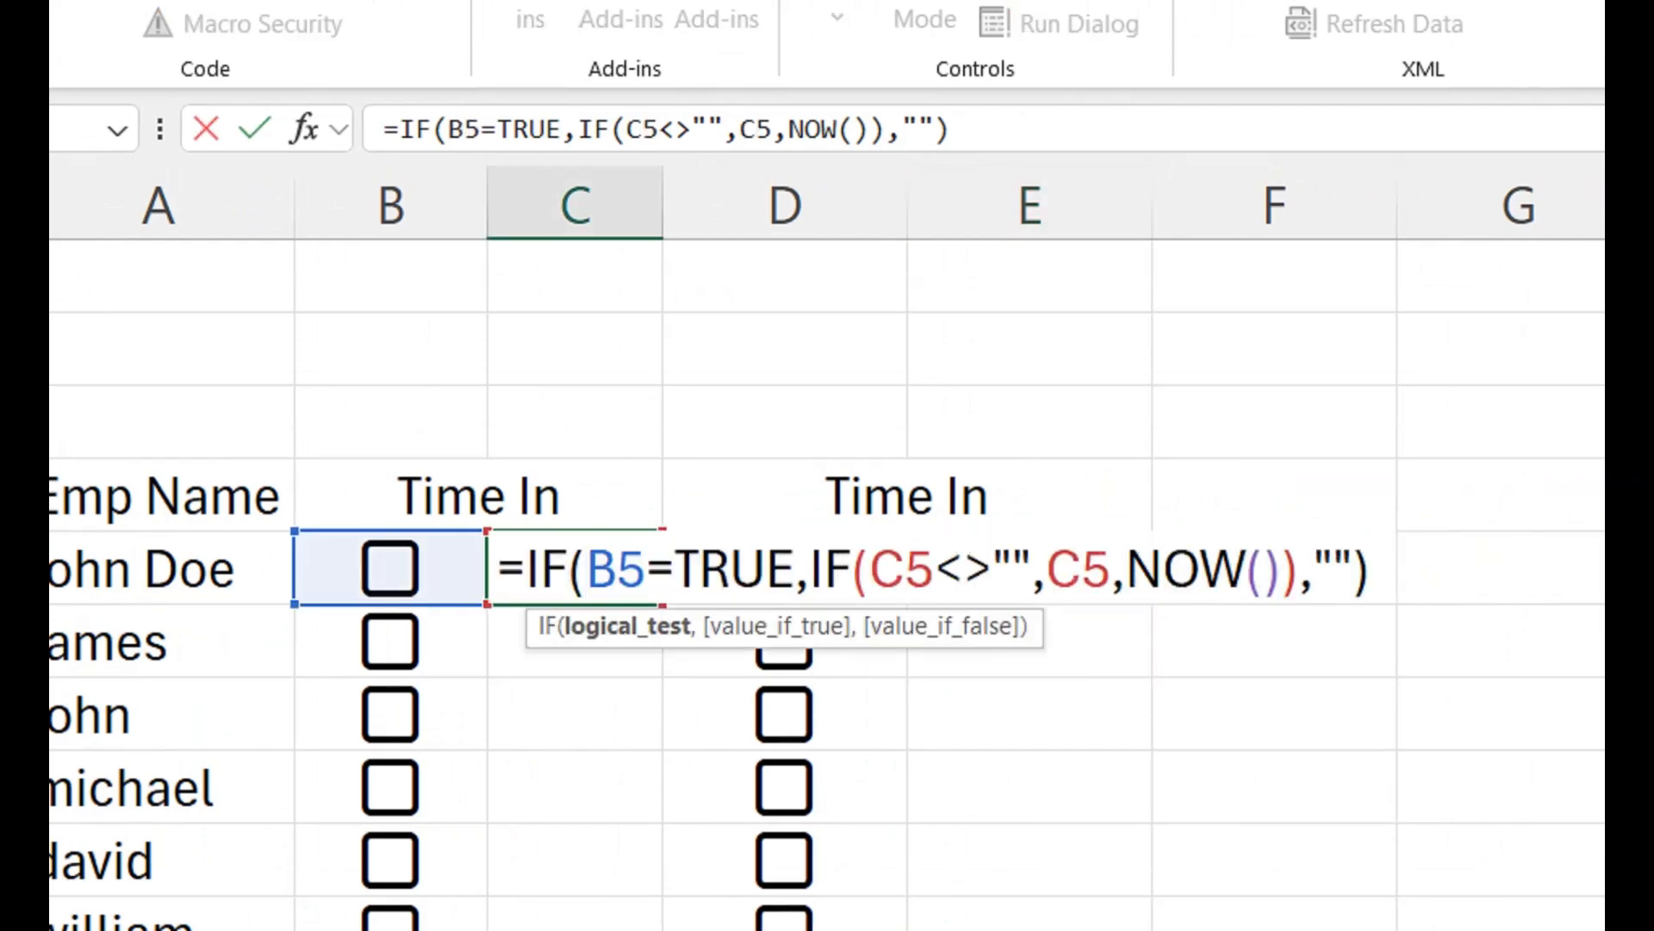
key("Return")
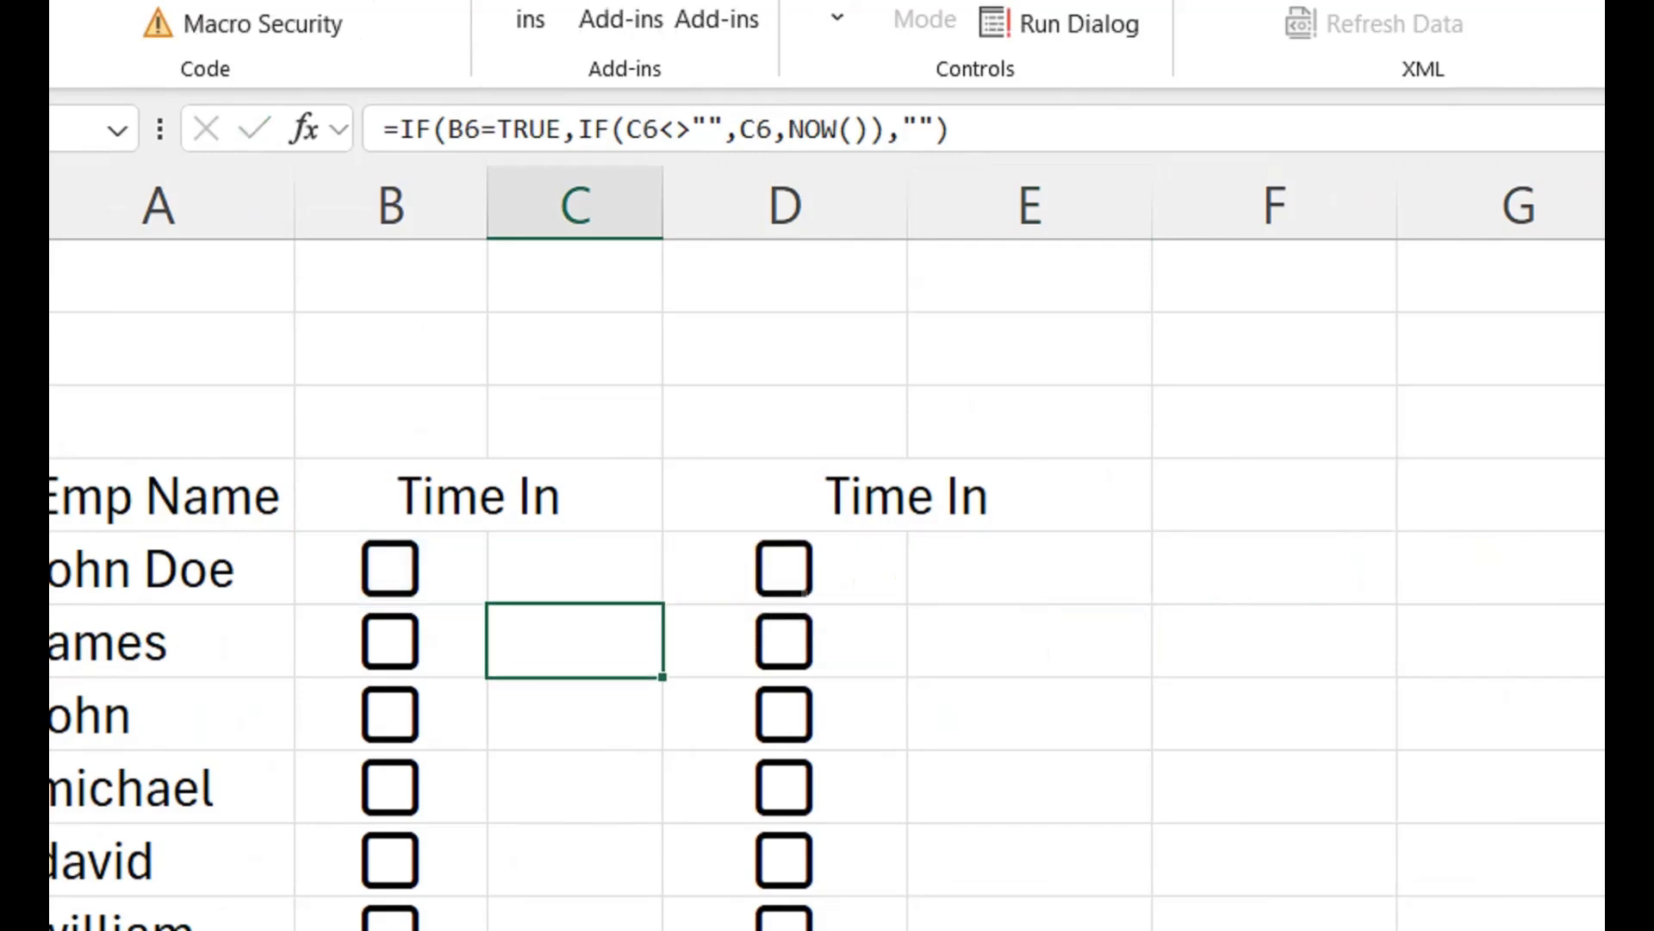
double_click(988, 569)
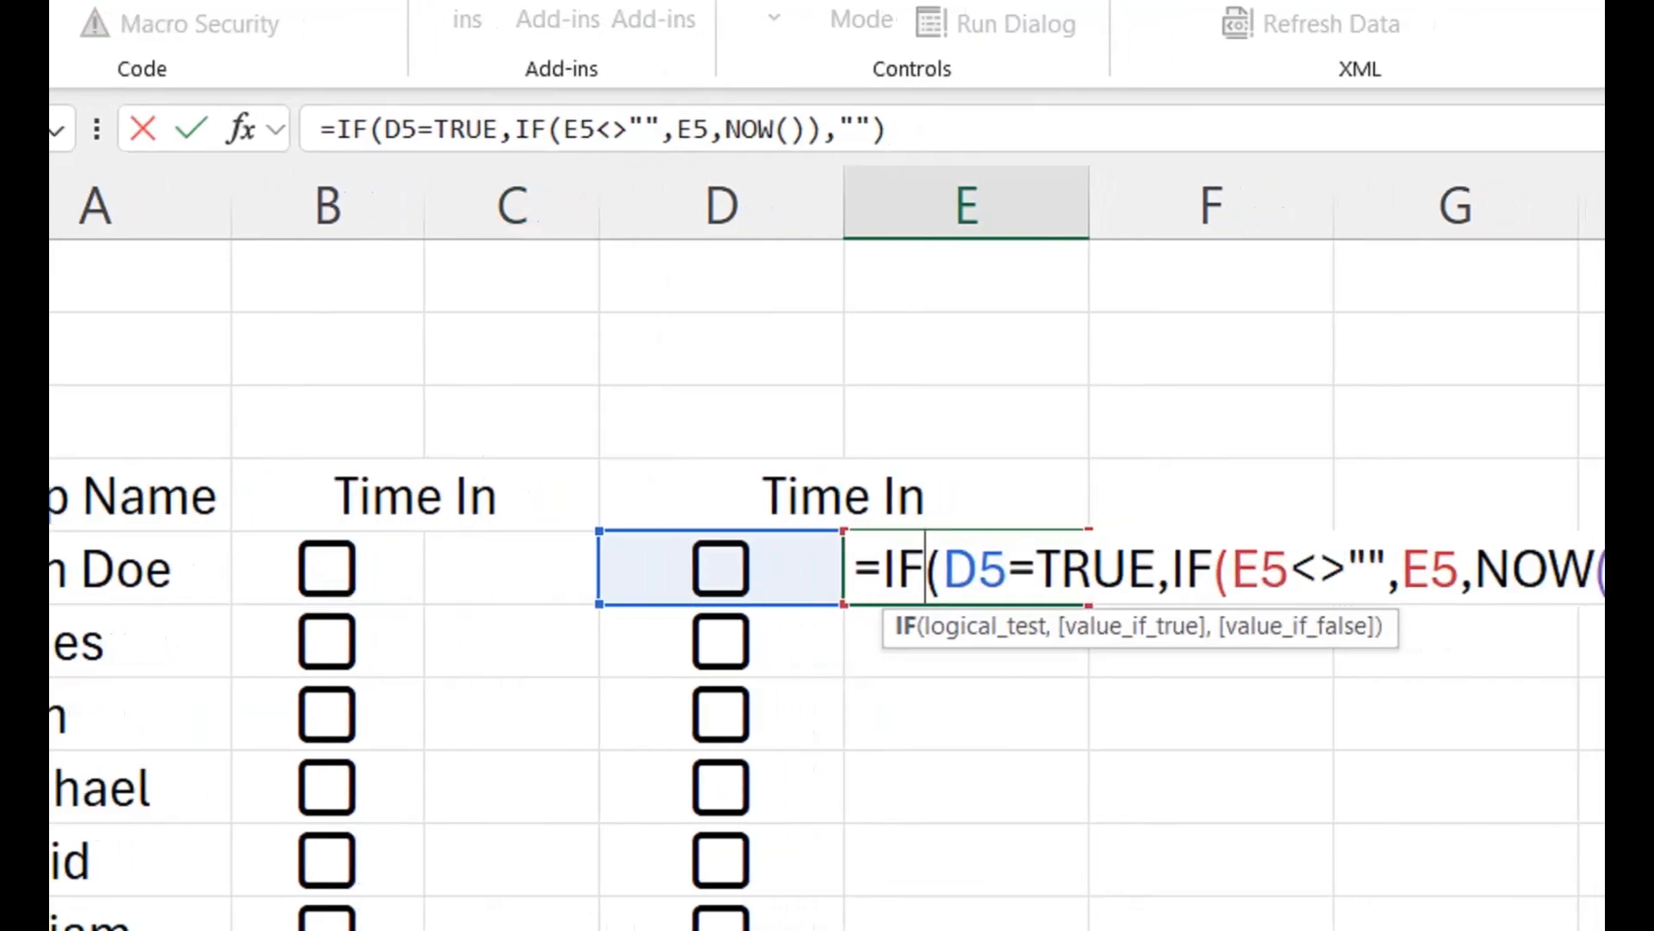
key("Return")
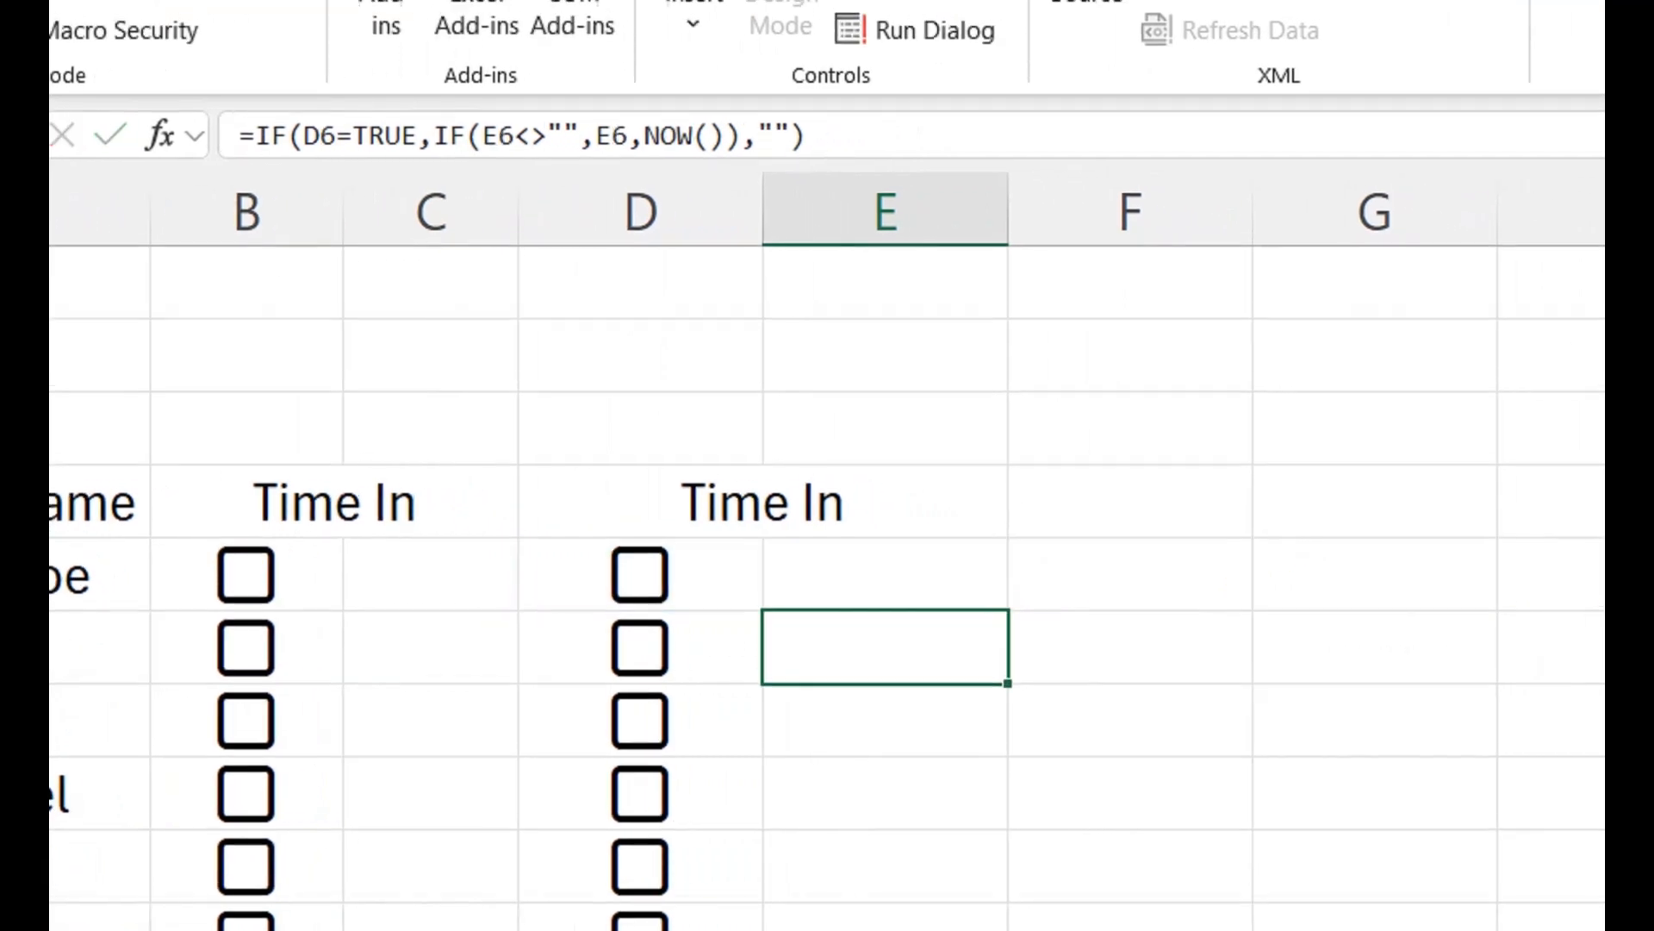
- Narrow column D and resize columns C and E together to one equal, compact width
left_click_drag(519, 205, 498, 206)
left_click_drag(742, 226, 683, 225)
left_click(247, 226)
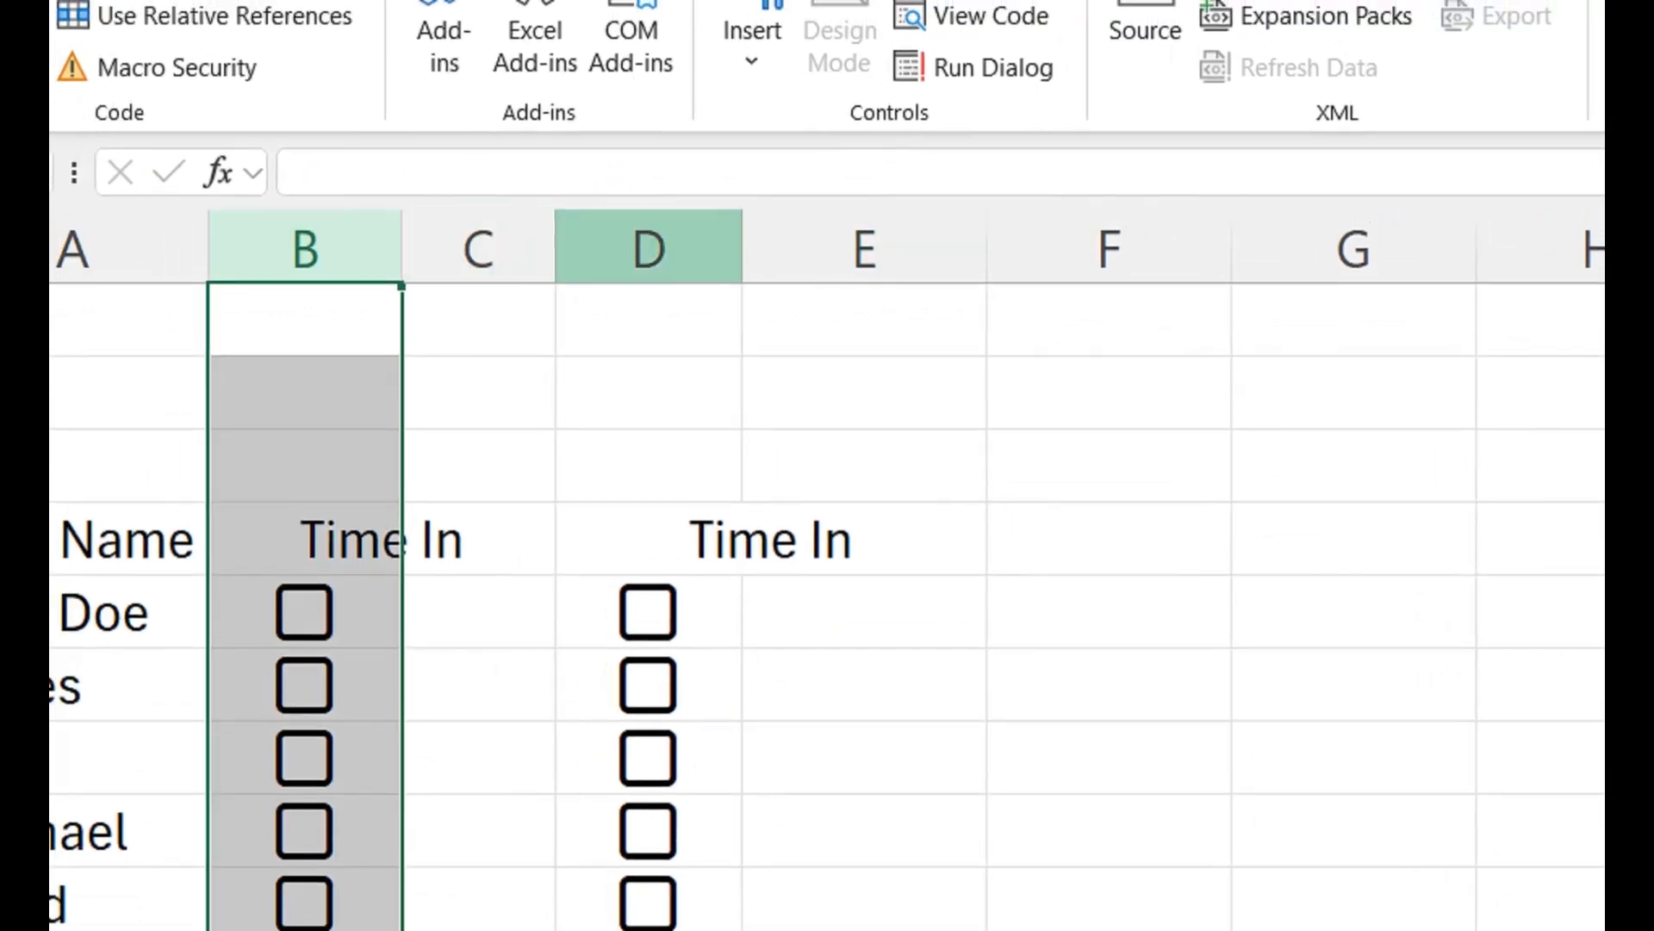
left_click(649, 248, "ctrl")
left_click_drag(556, 226, 529, 226)
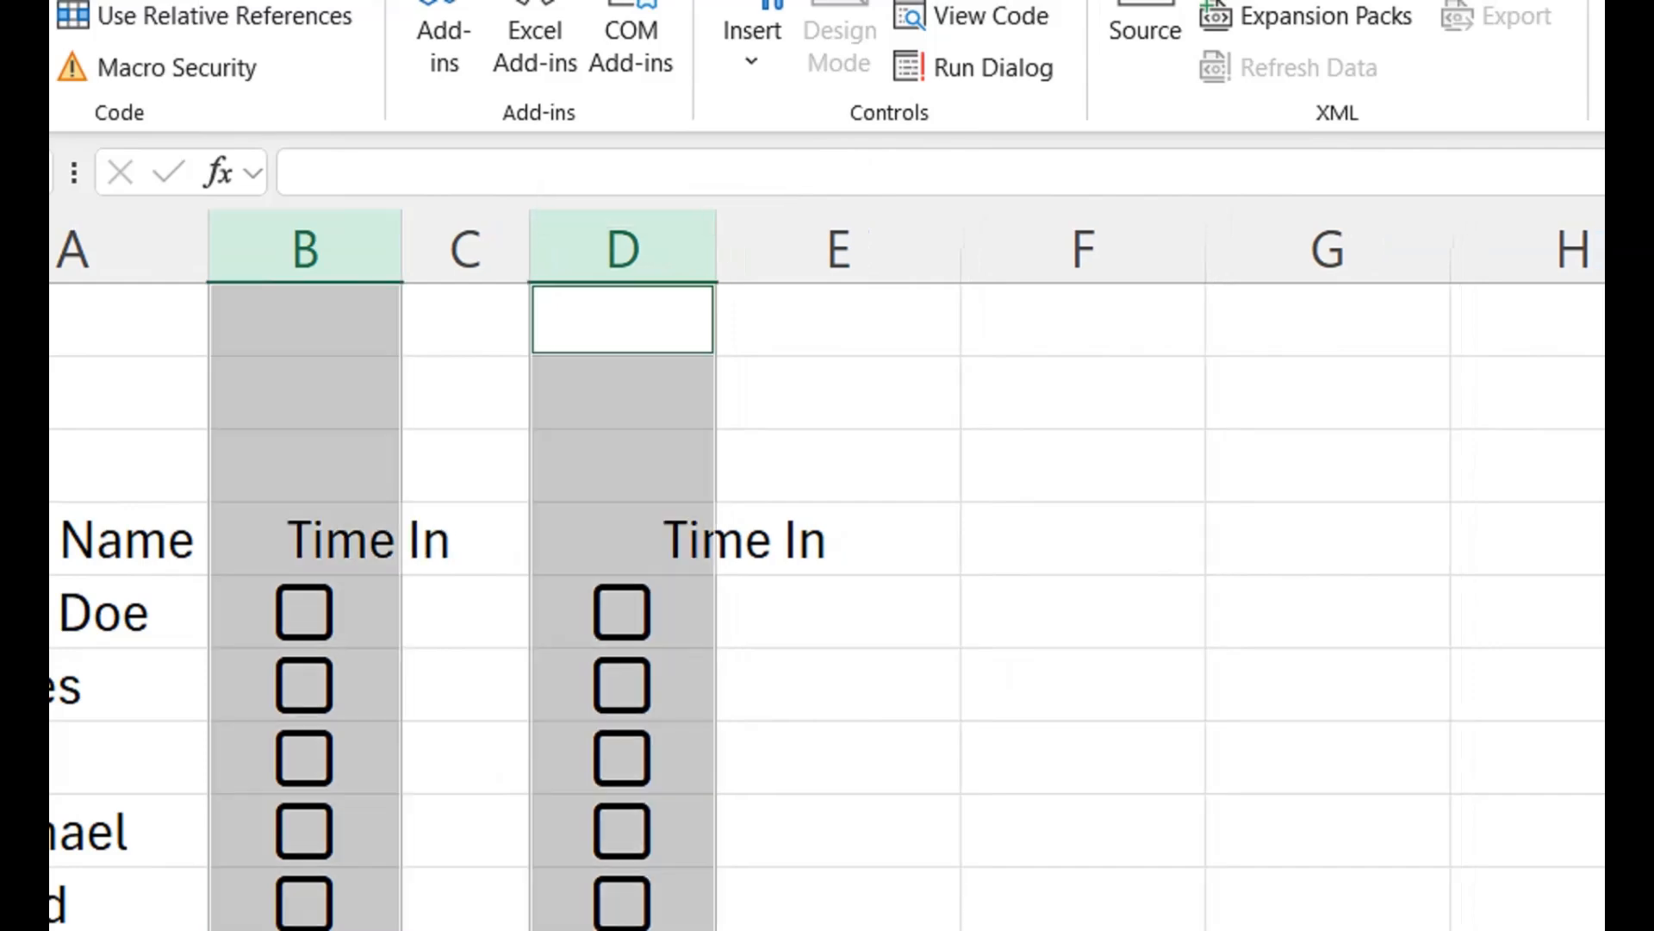
left_click(466, 249)
left_click(839, 248, "ctrl")
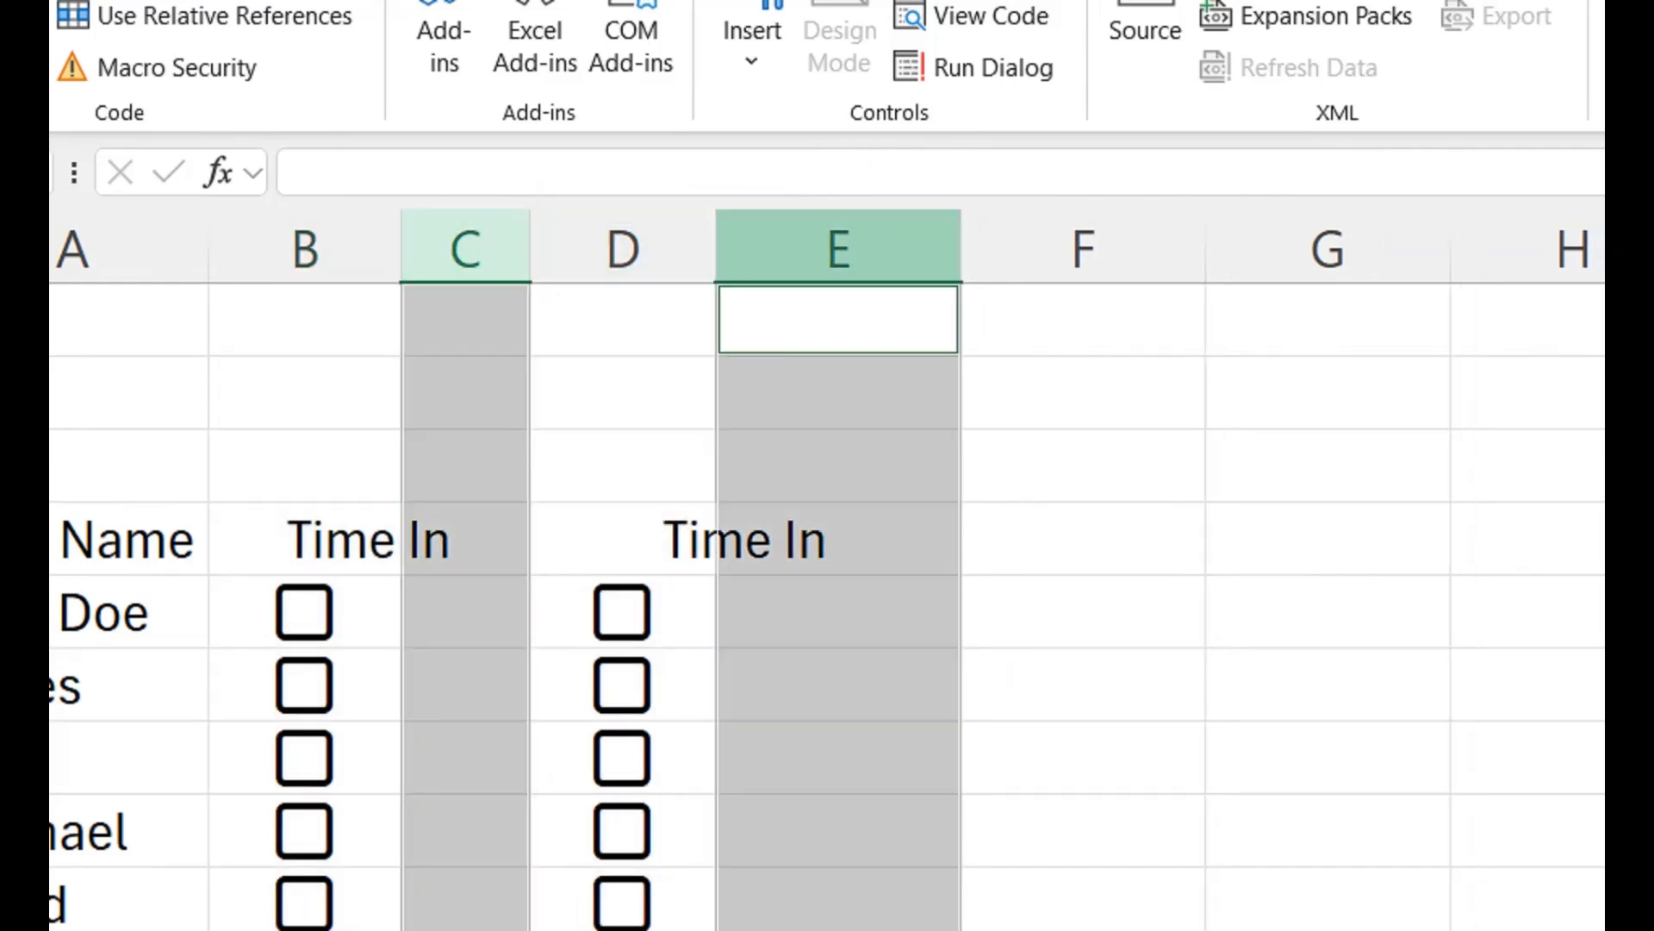
left_click_drag(962, 248, 888, 248)
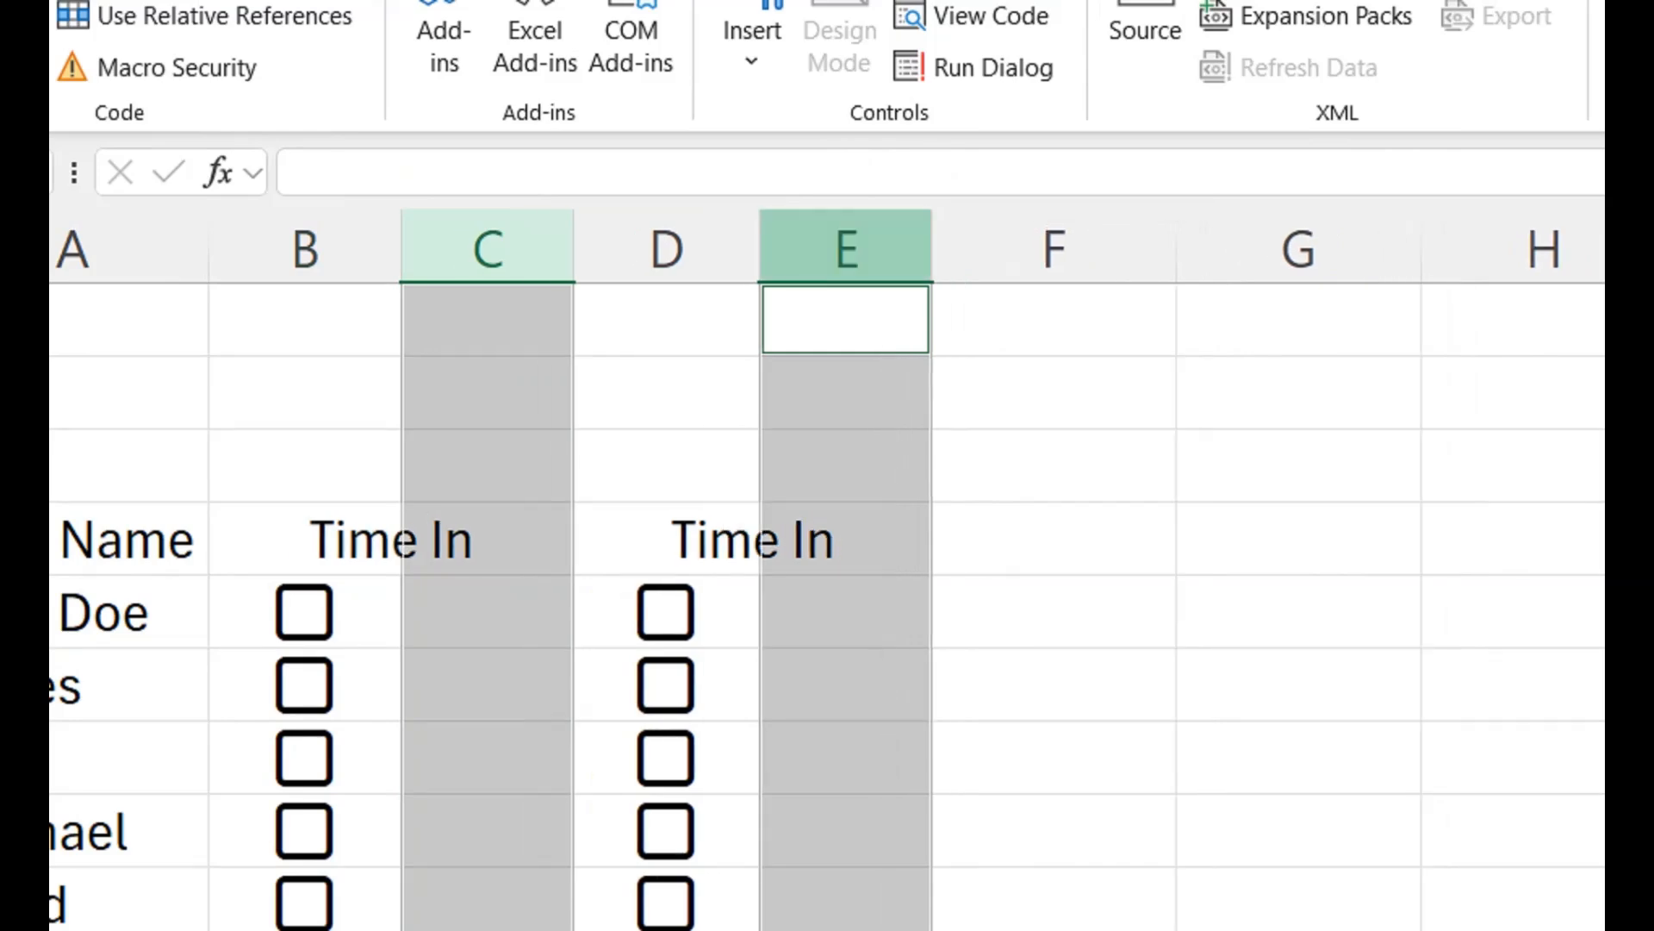
- Tick the first employee's Time In checkbox in B5
left_click(488, 611)
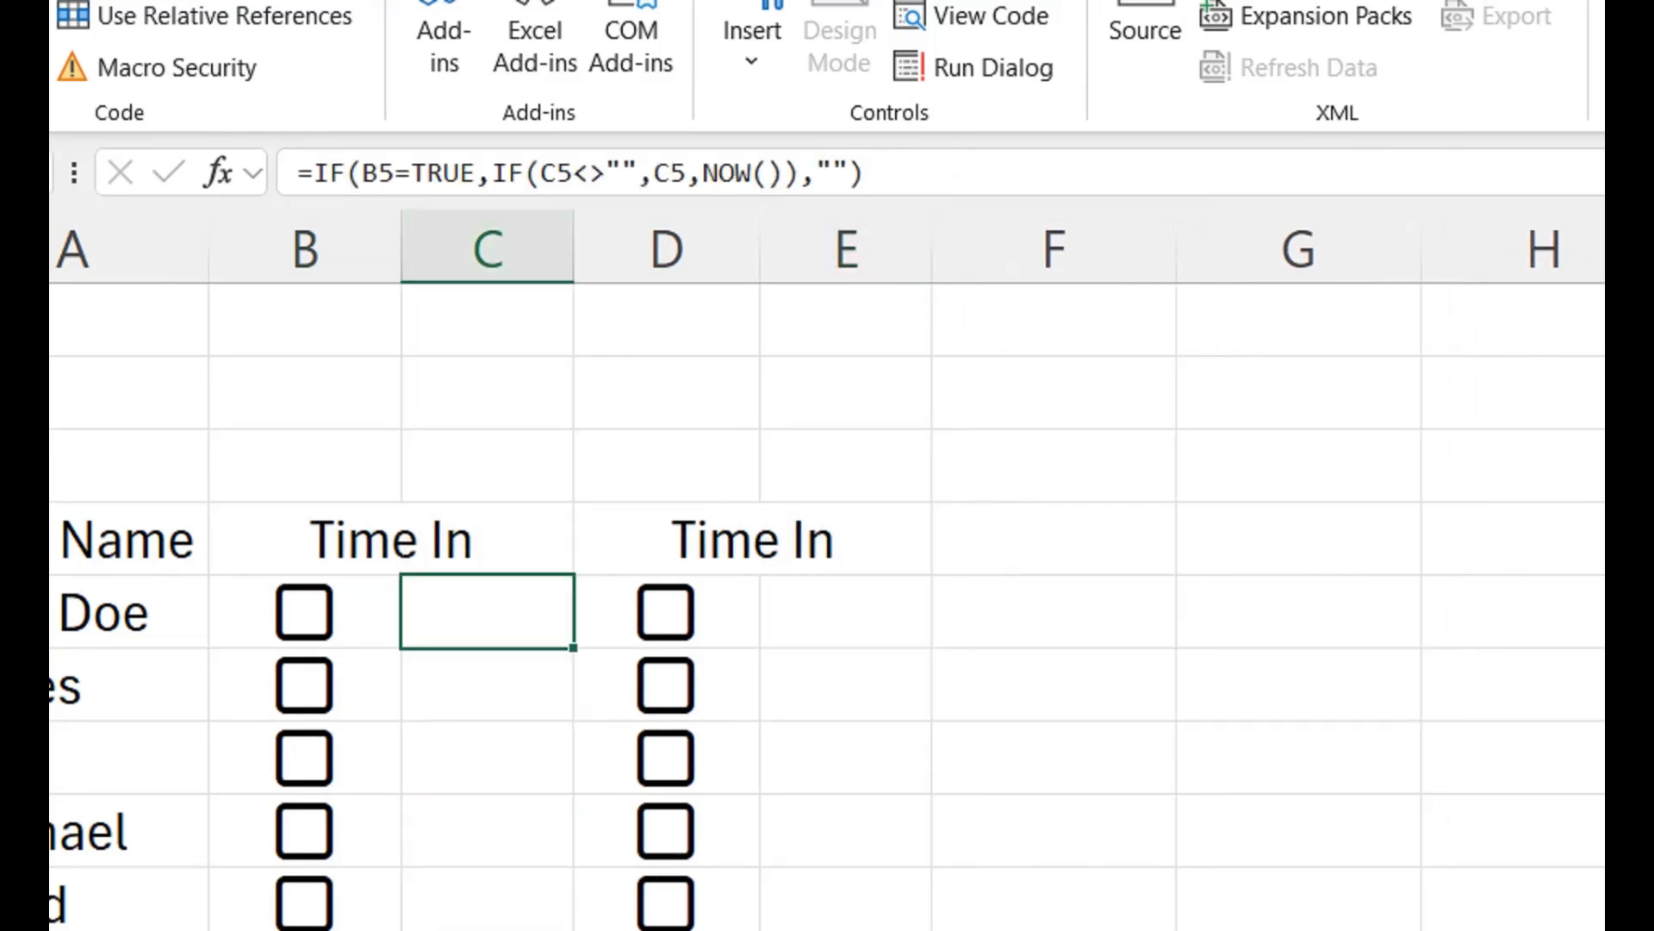
left_click(304, 612)
key("space")
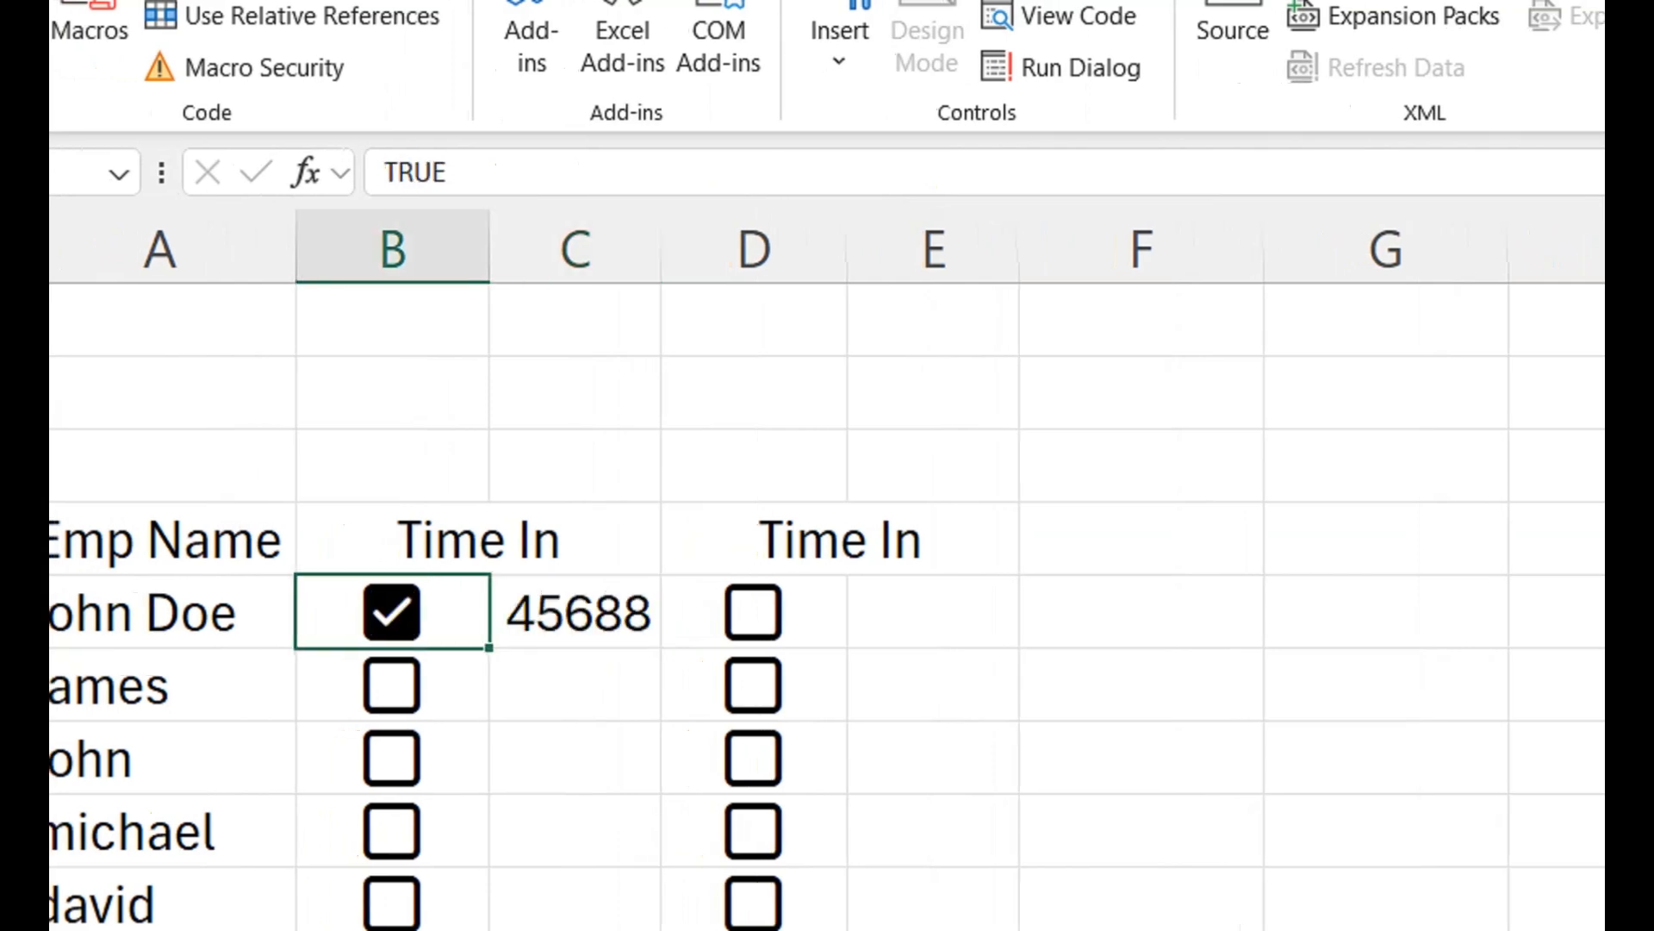
- Format the Time In timestamps from C5 down to C13 with the custom format h:mm AM/PM, and autofit column C
left_click_drag(574, 613, 575, 735)
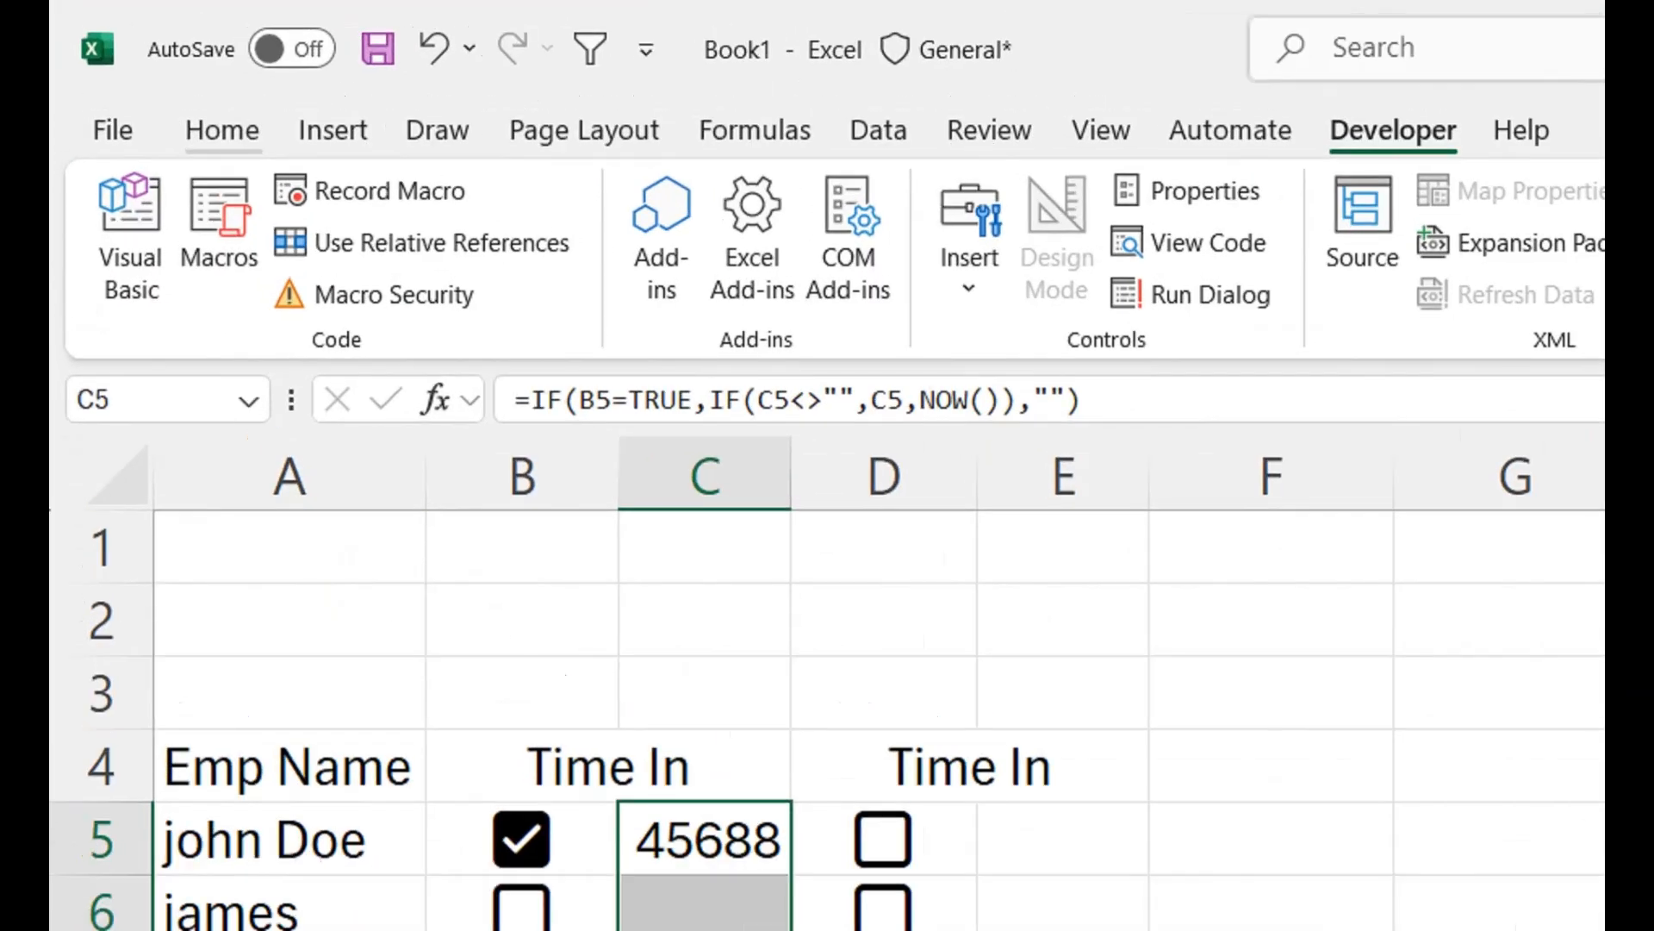
left_click(135, 66)
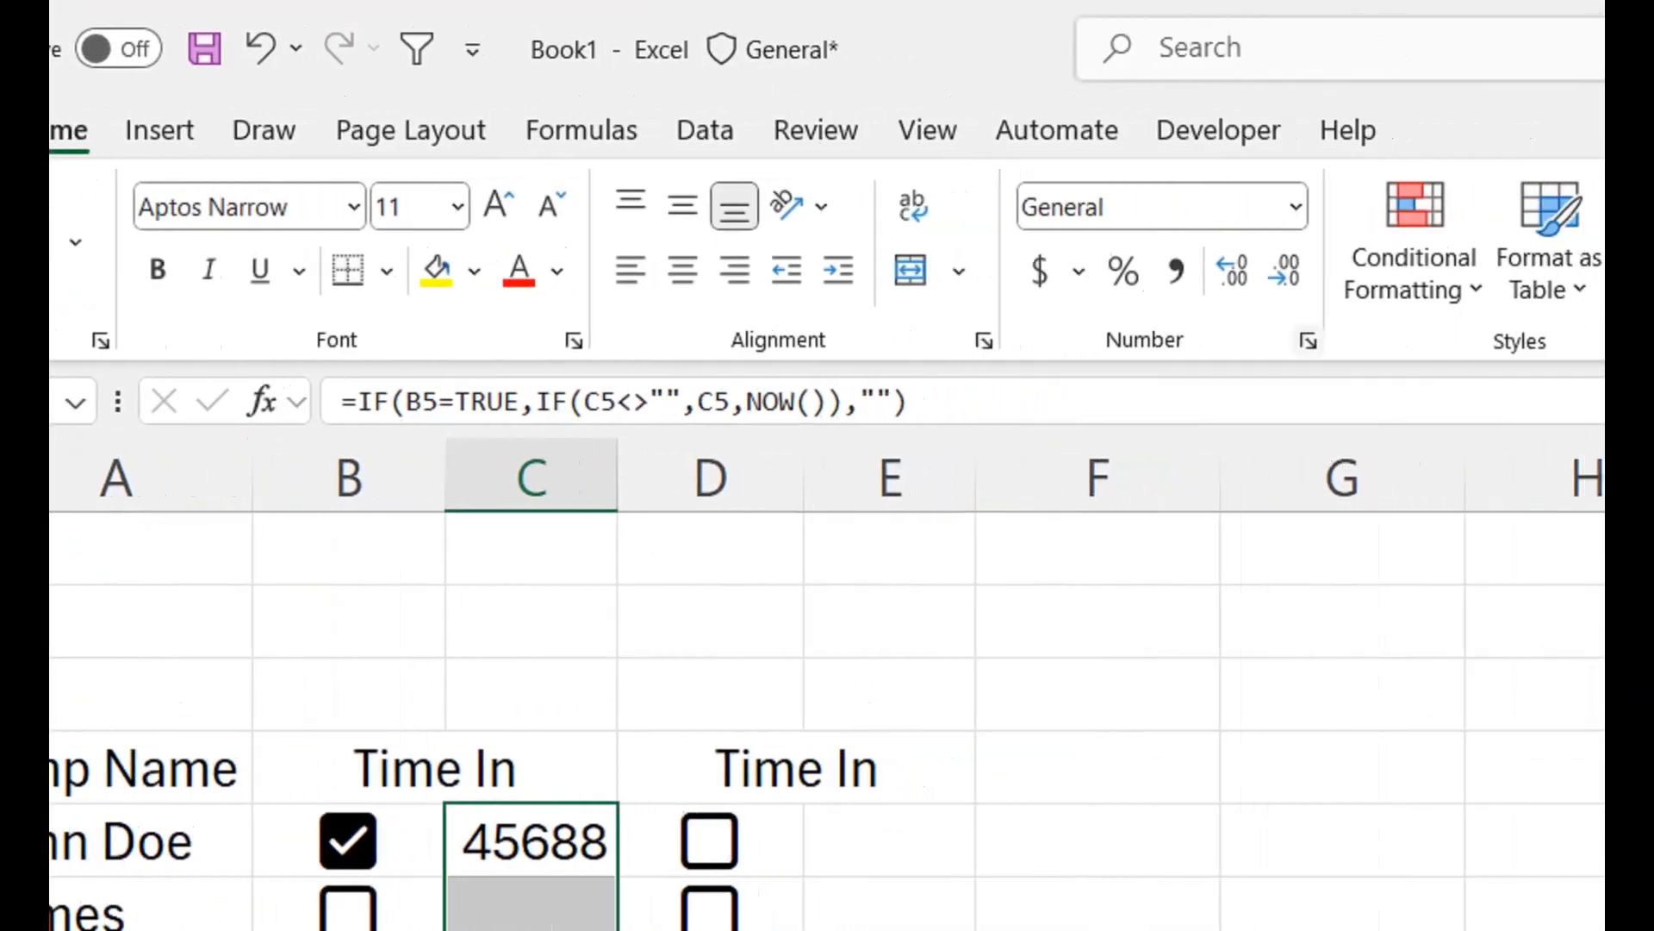
key("ctrl+1")
left_click(1129, 619)
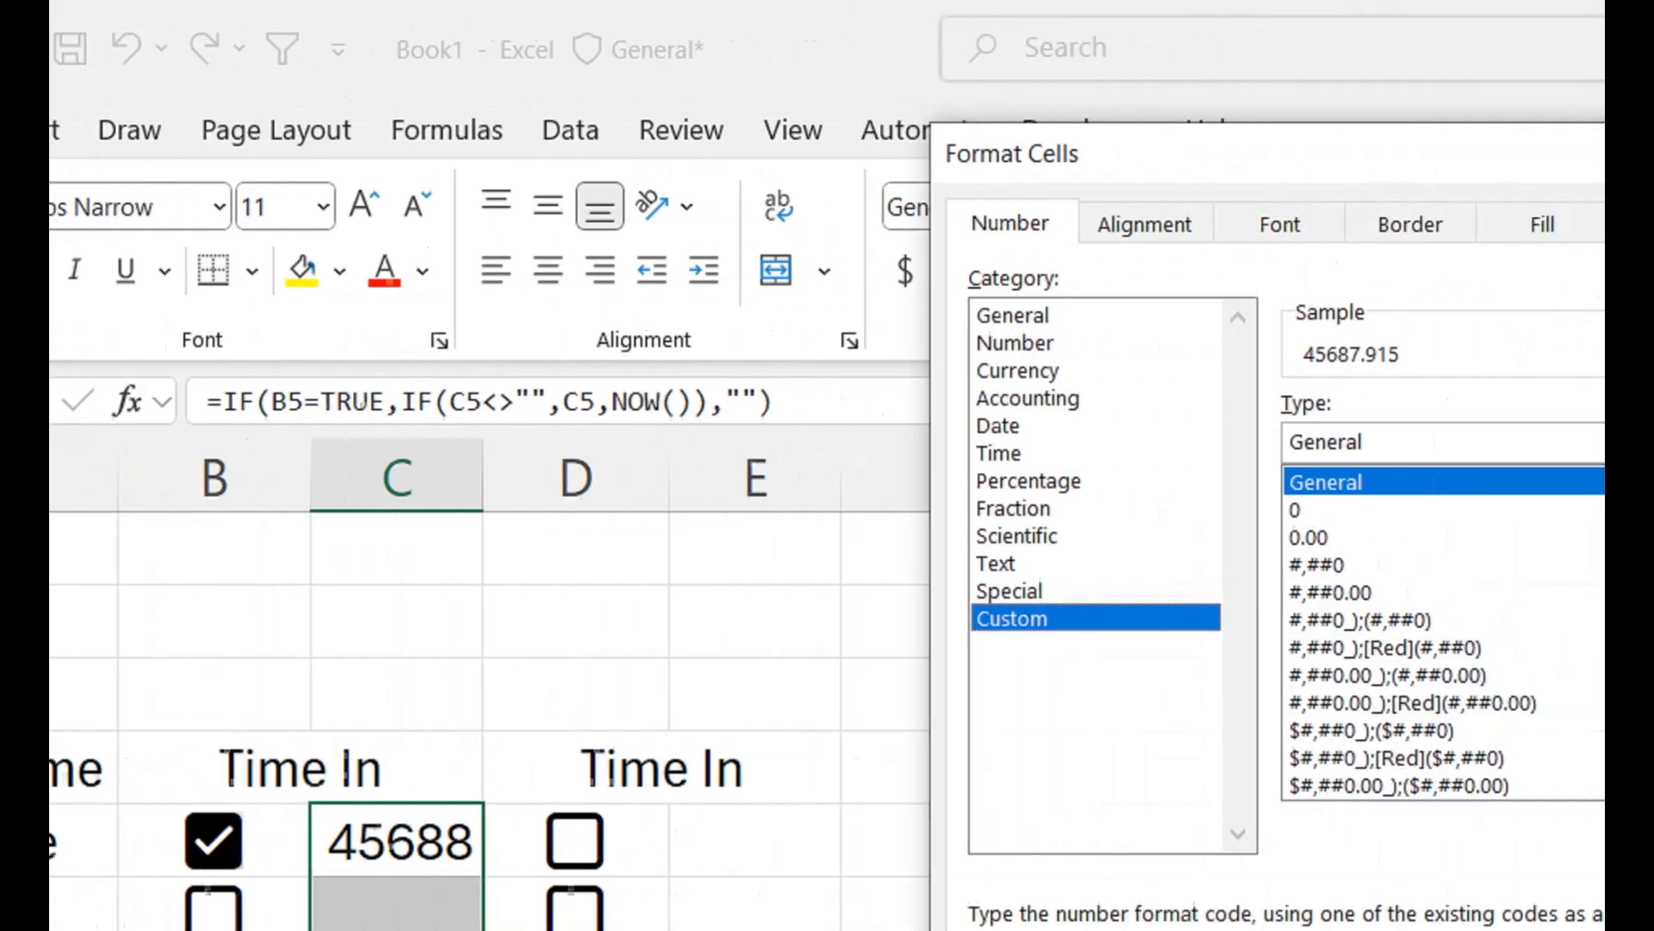
left_click_drag(1400, 529, 1291, 632)
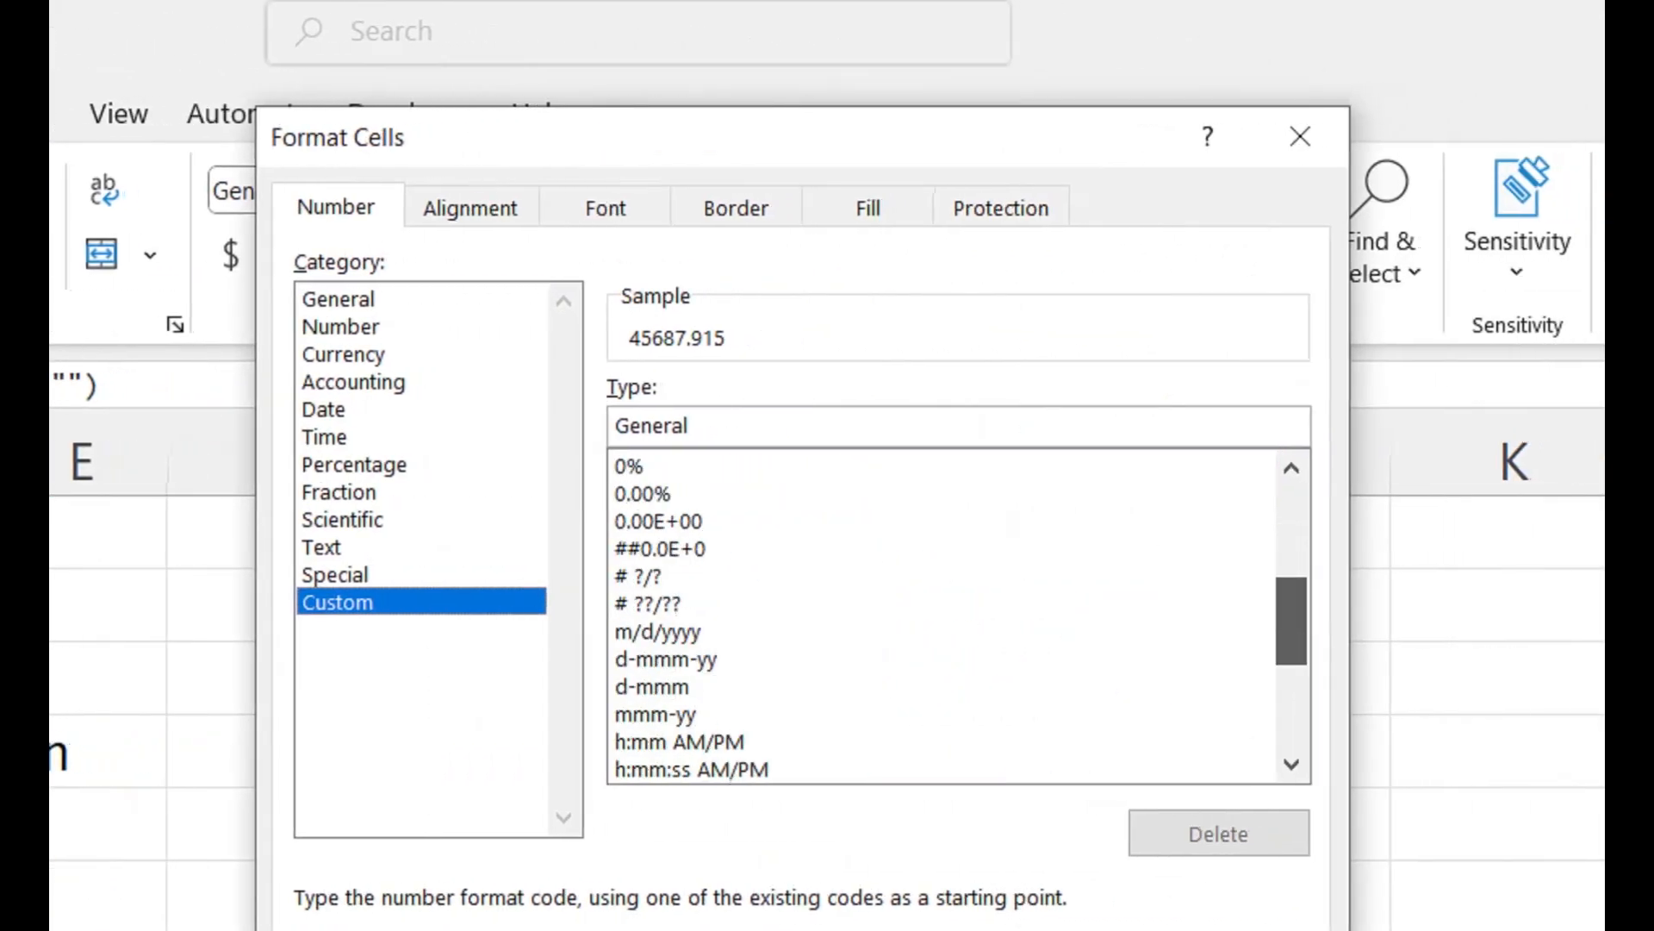
left_click(679, 708)
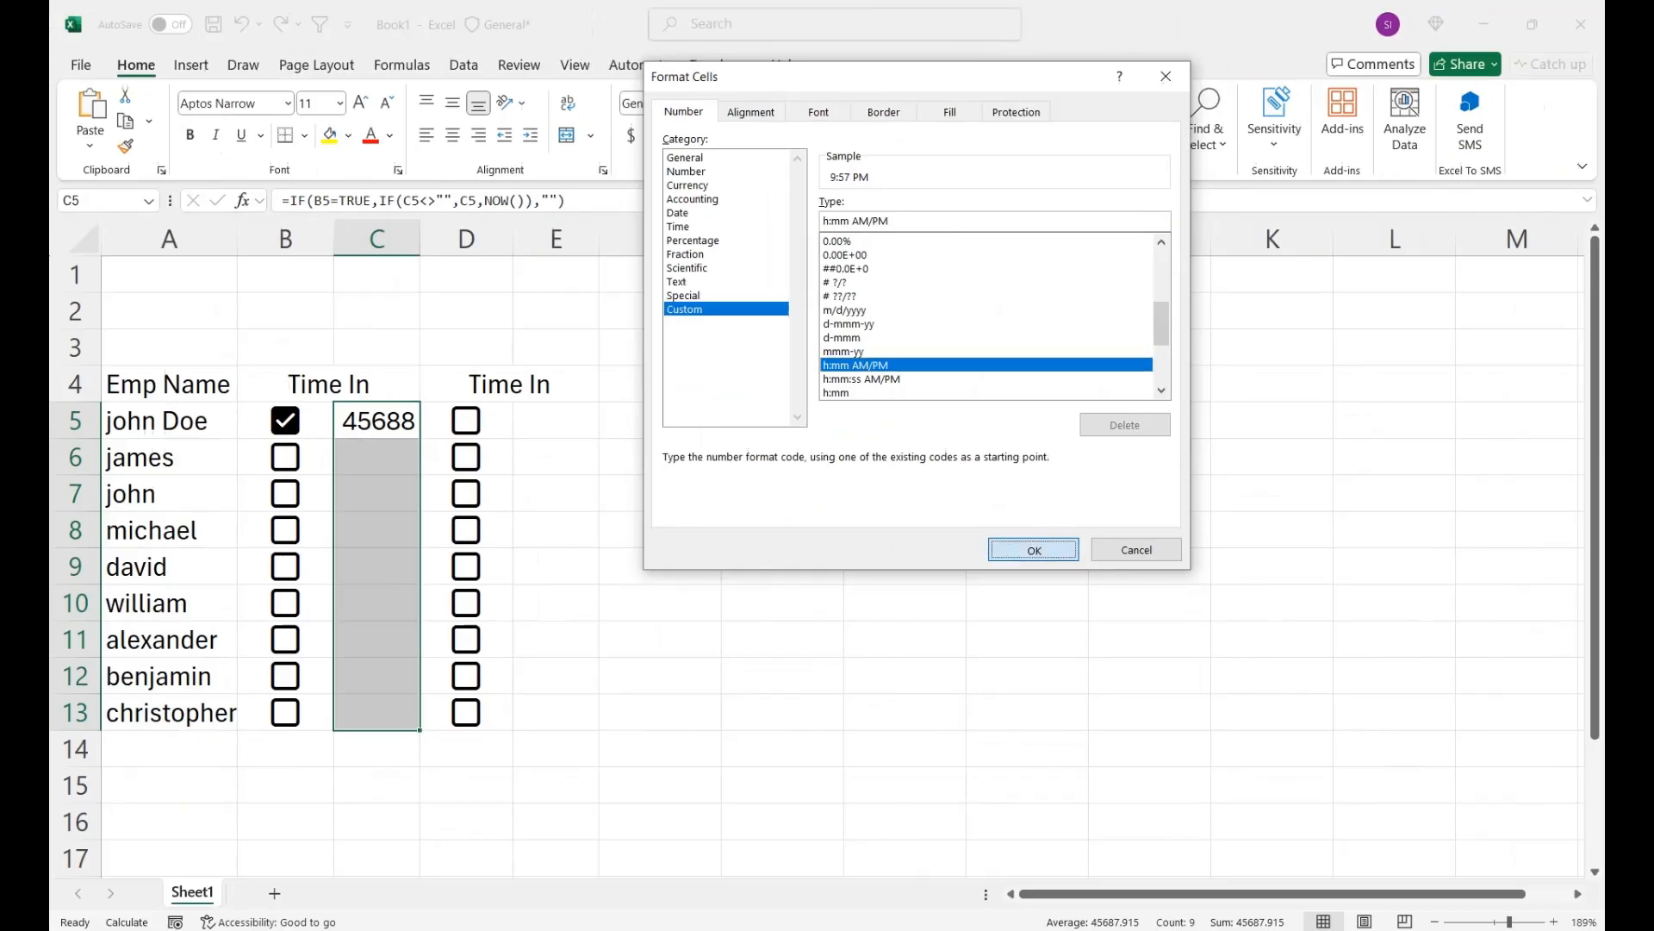
left_click(1034, 549)
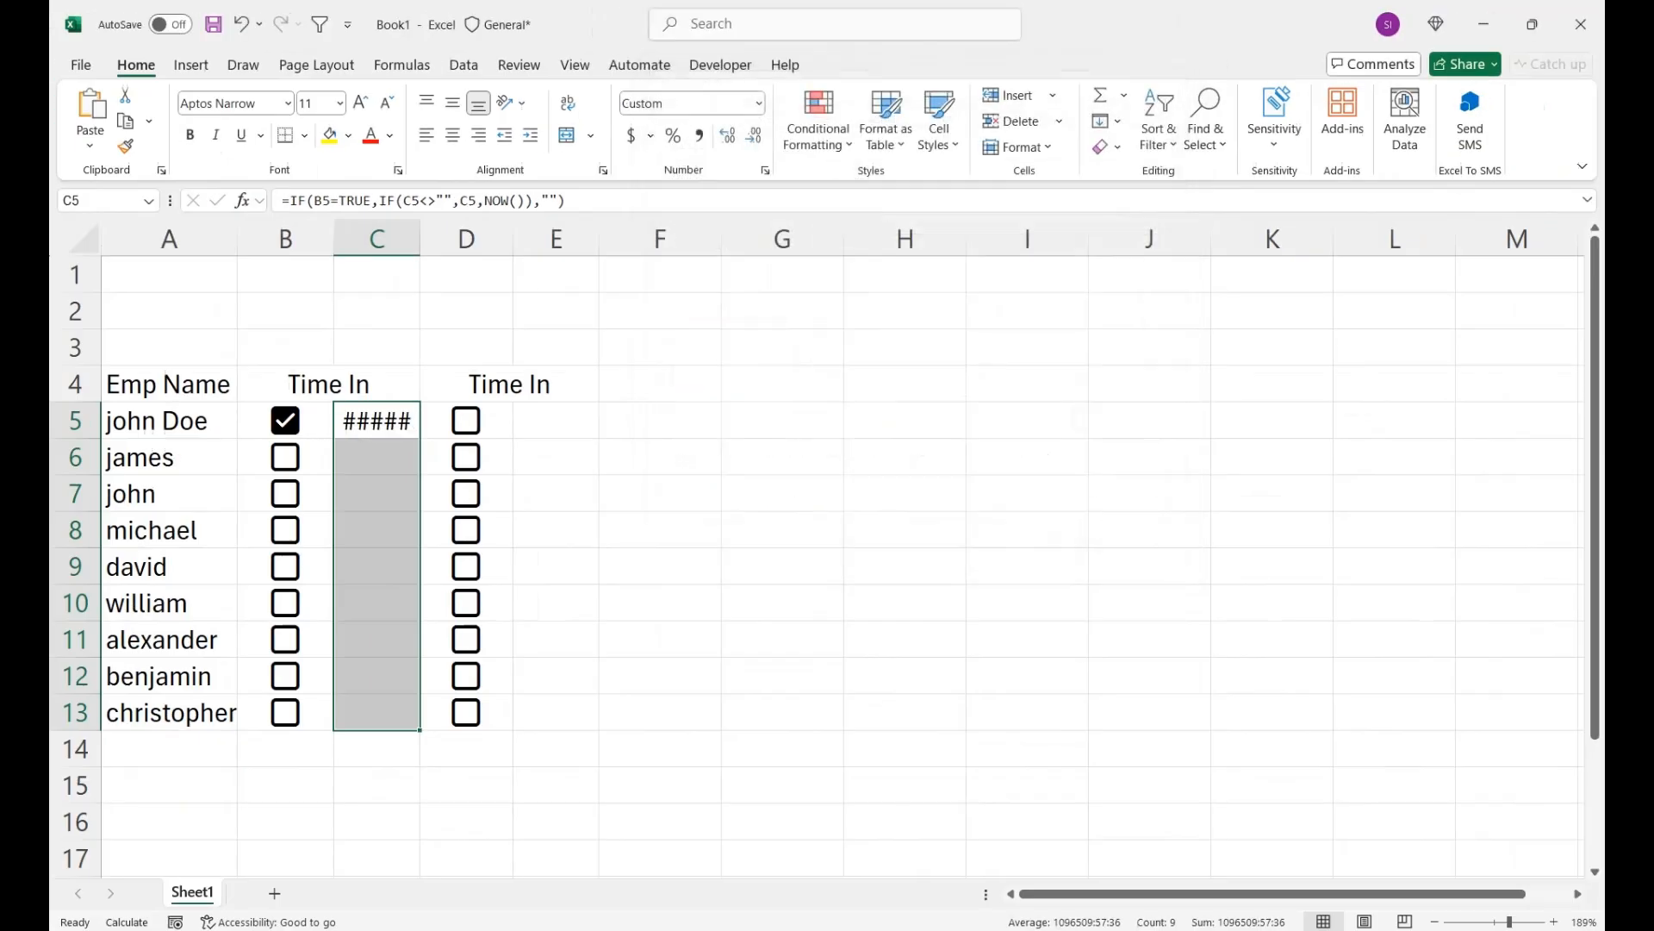
double_click(420, 239)
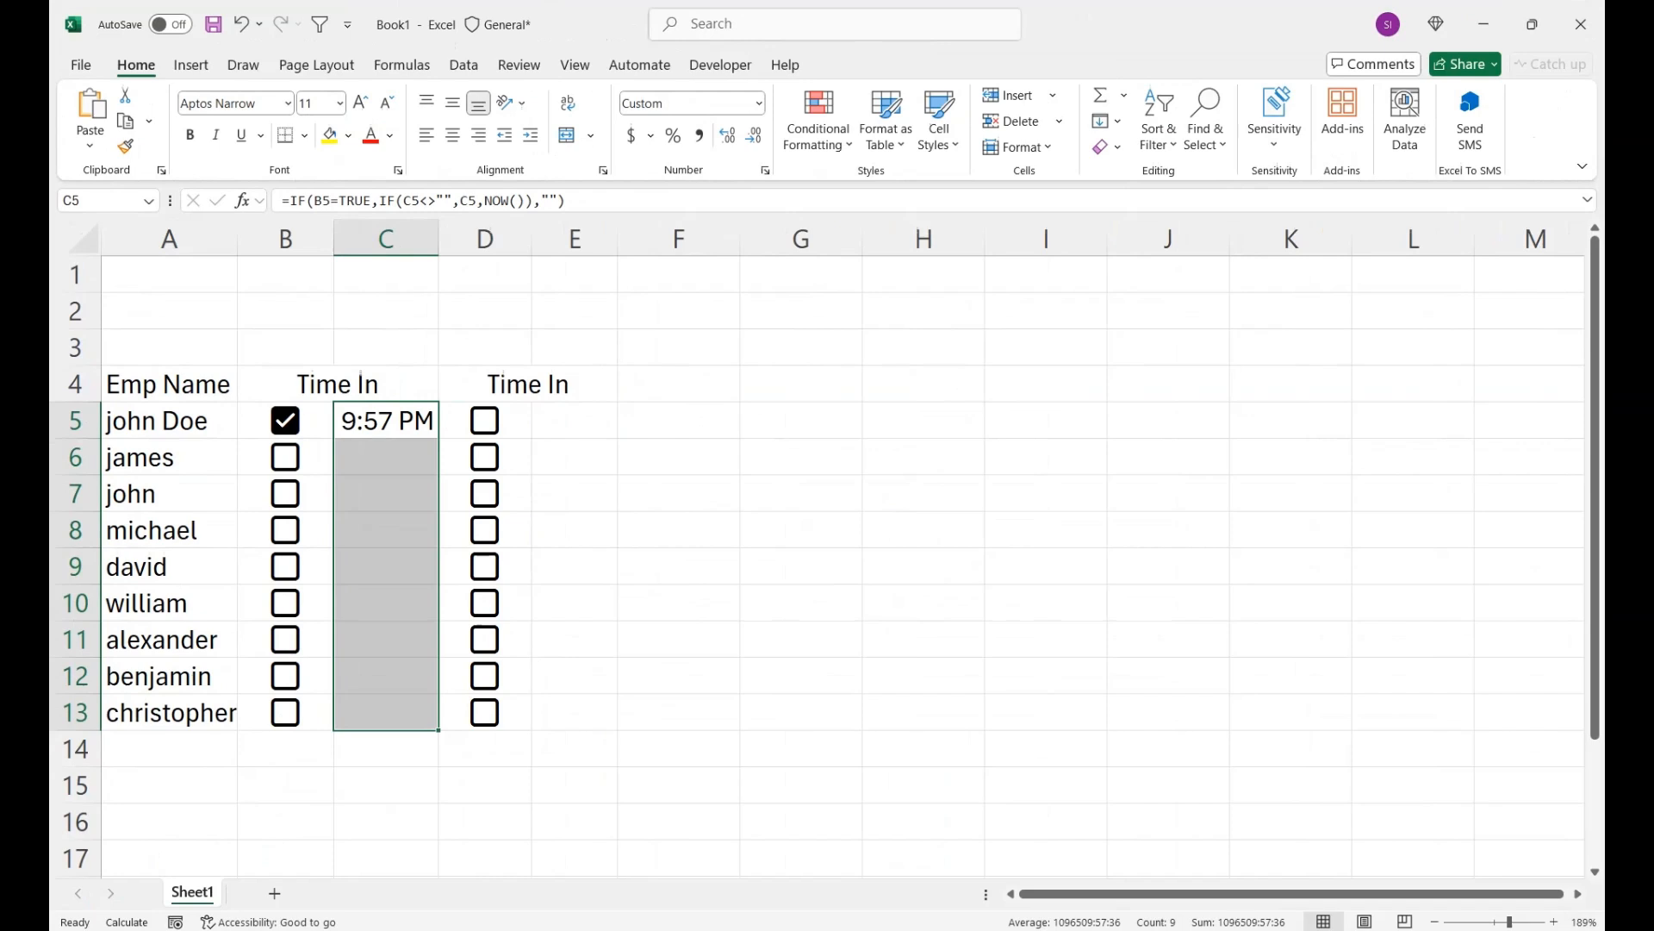
- Change the copied header in D4 to Time Out and tick the first employee's checkbox in D5
double_click(570, 385)
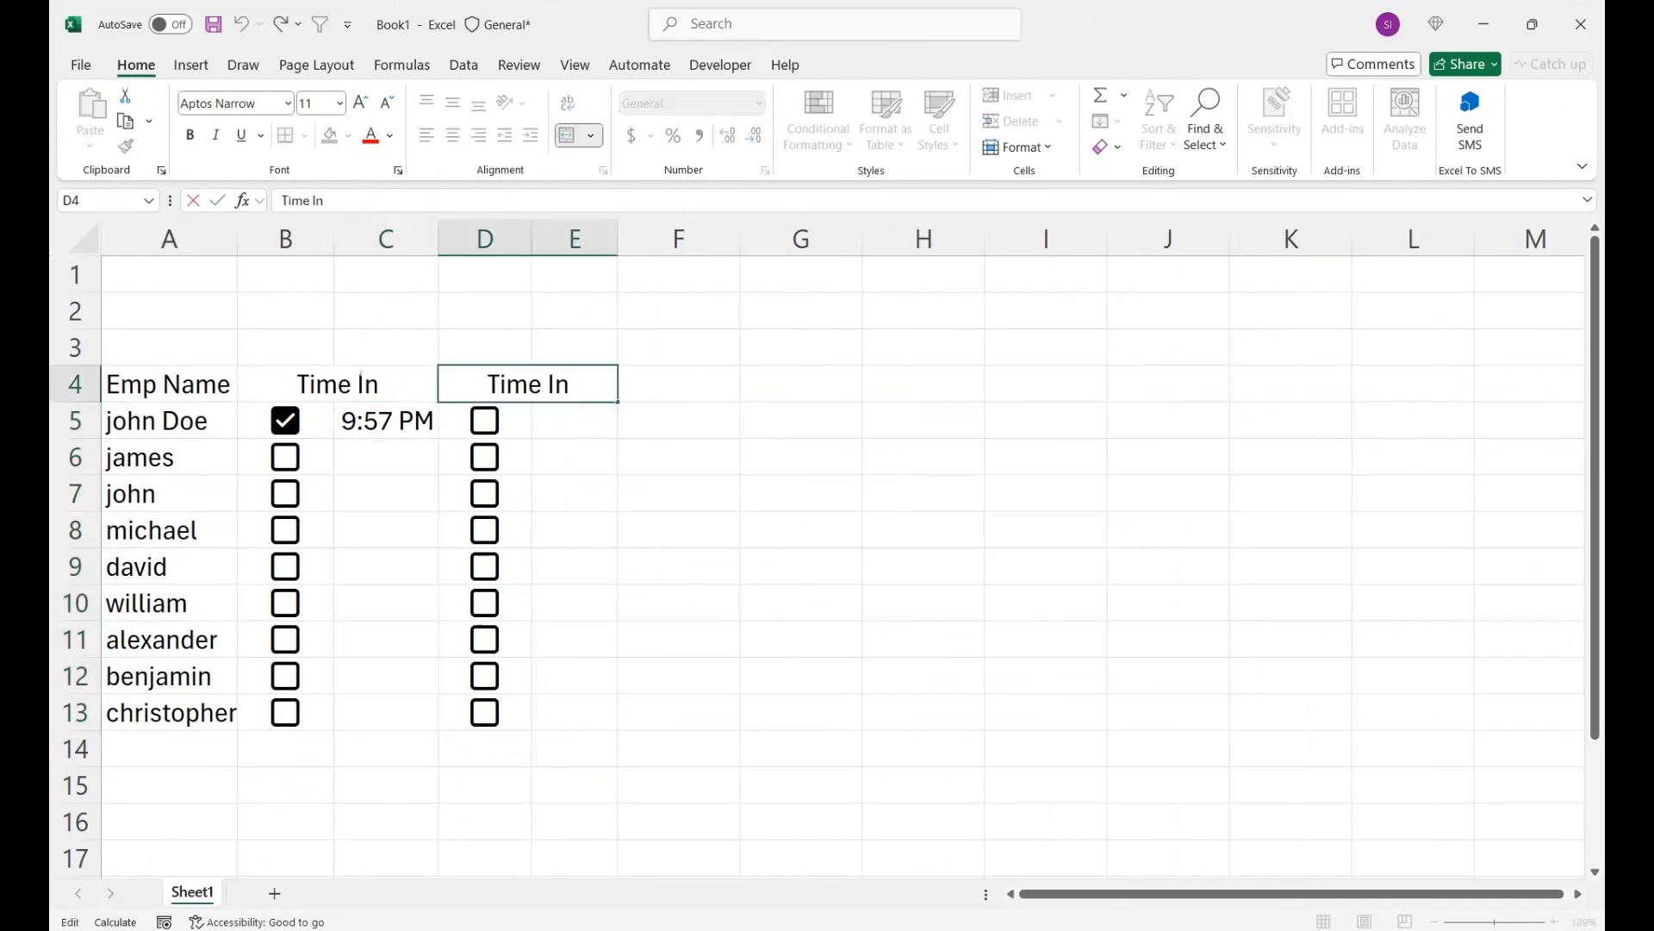
key("BackSpace")
key("BackSpace")
type("Out")
key("Return")
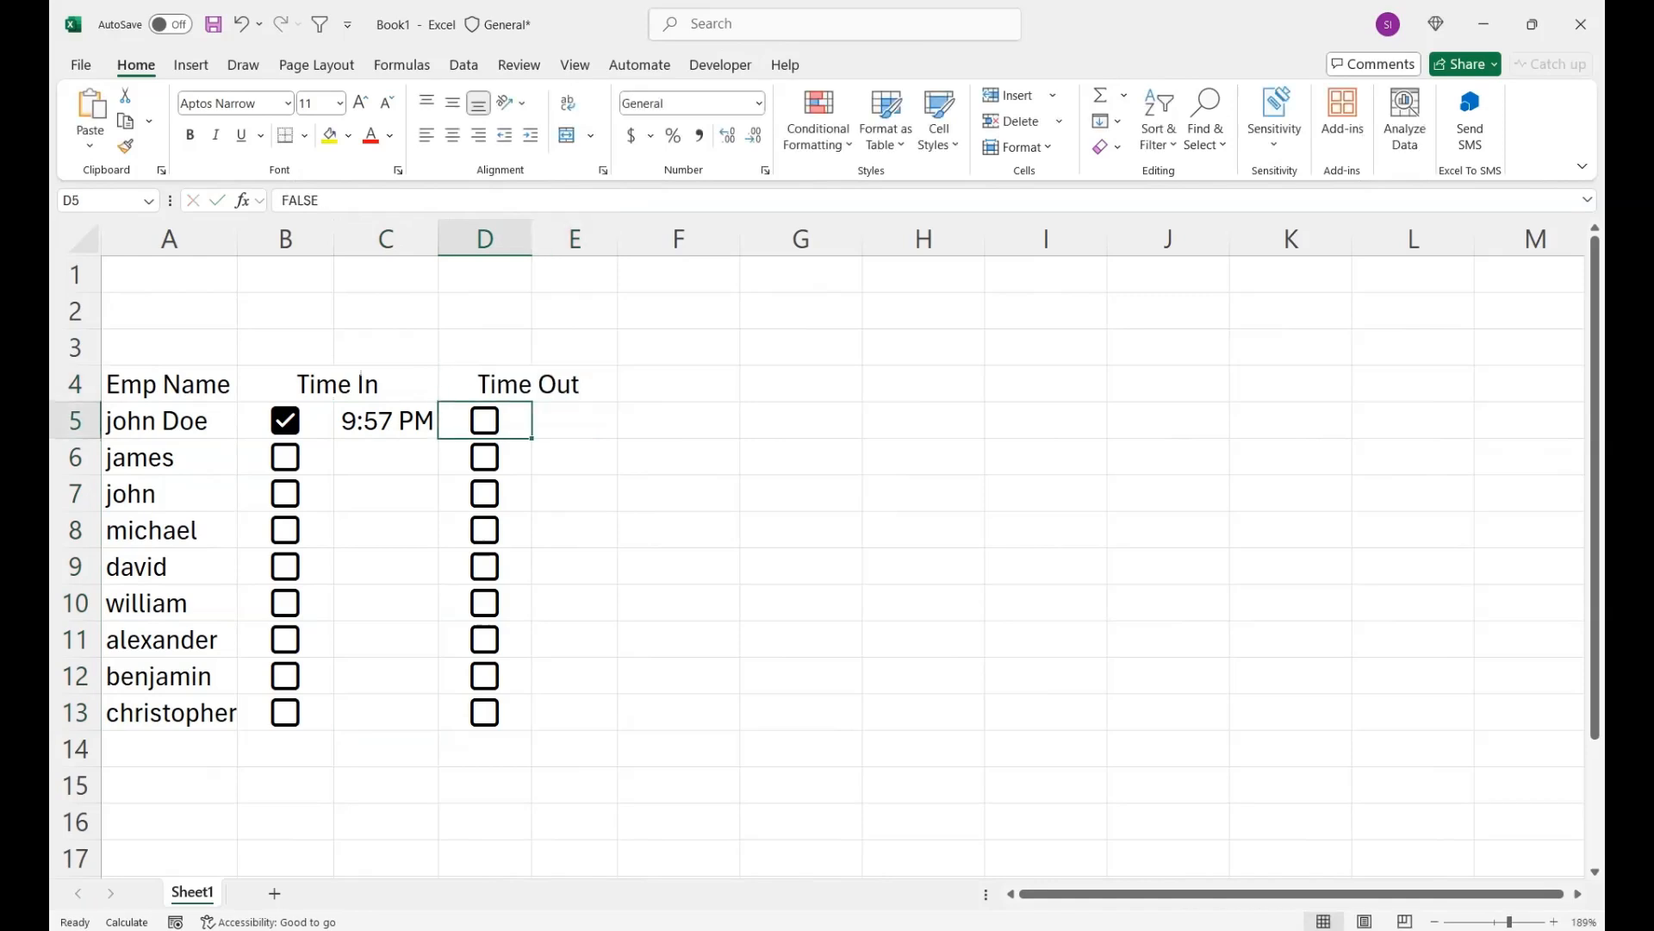
key("space")
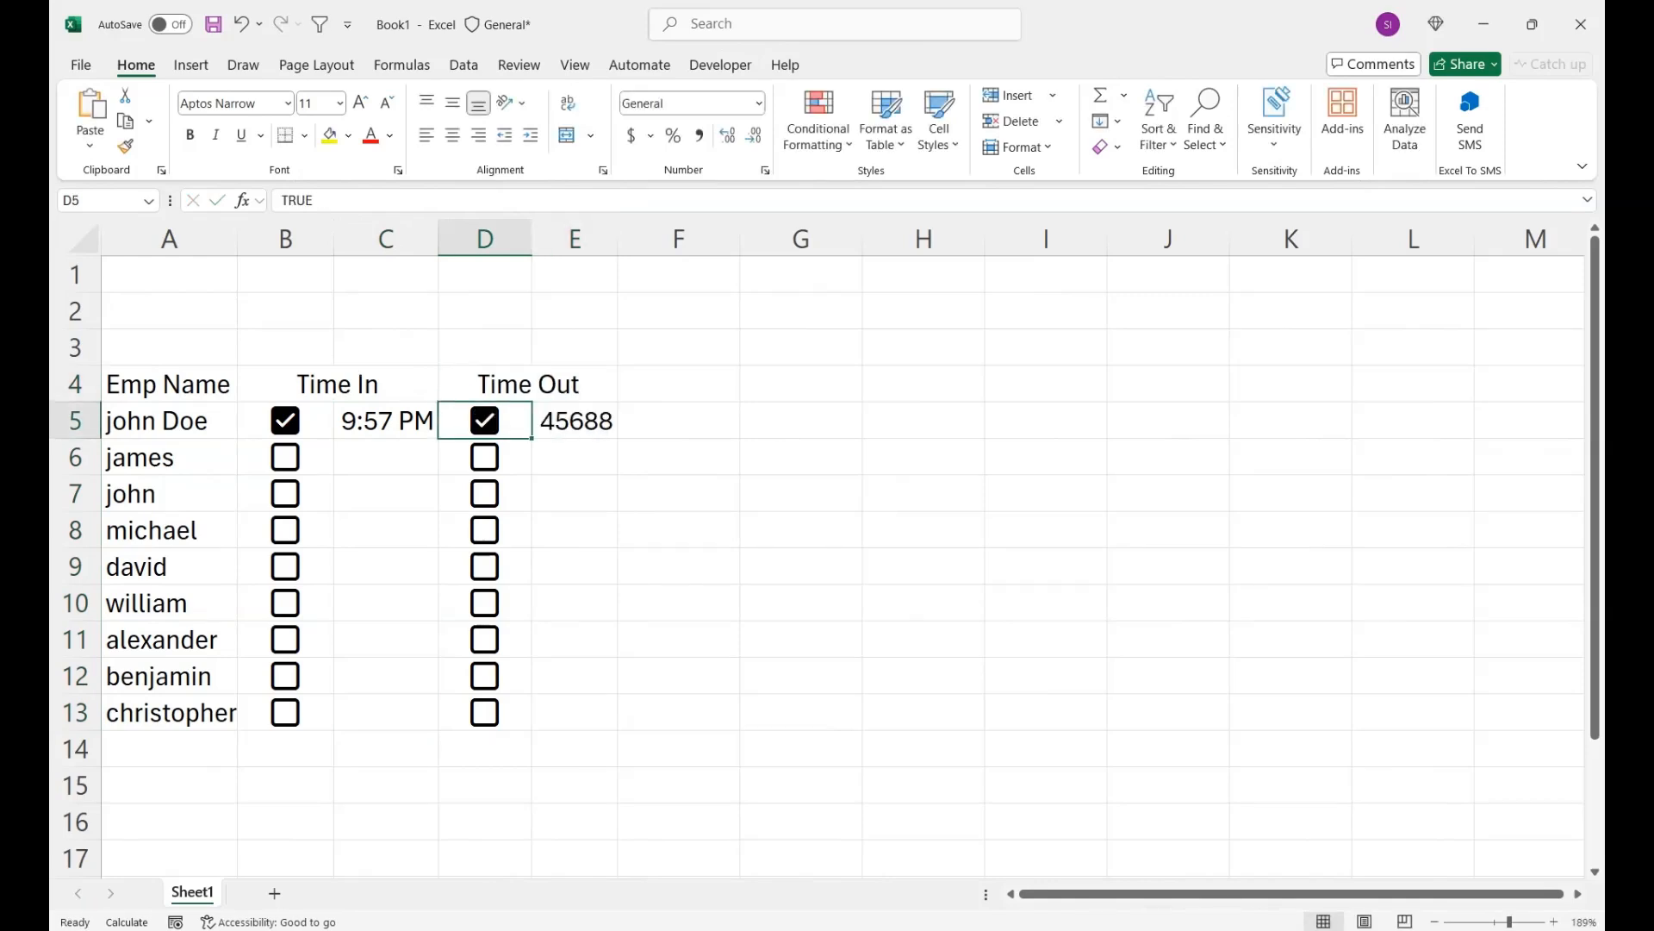
- Copy the time formatting of C5 to C6:C13 and E5:E13 with Format Painter, and autofit column E
left_click(386, 421)
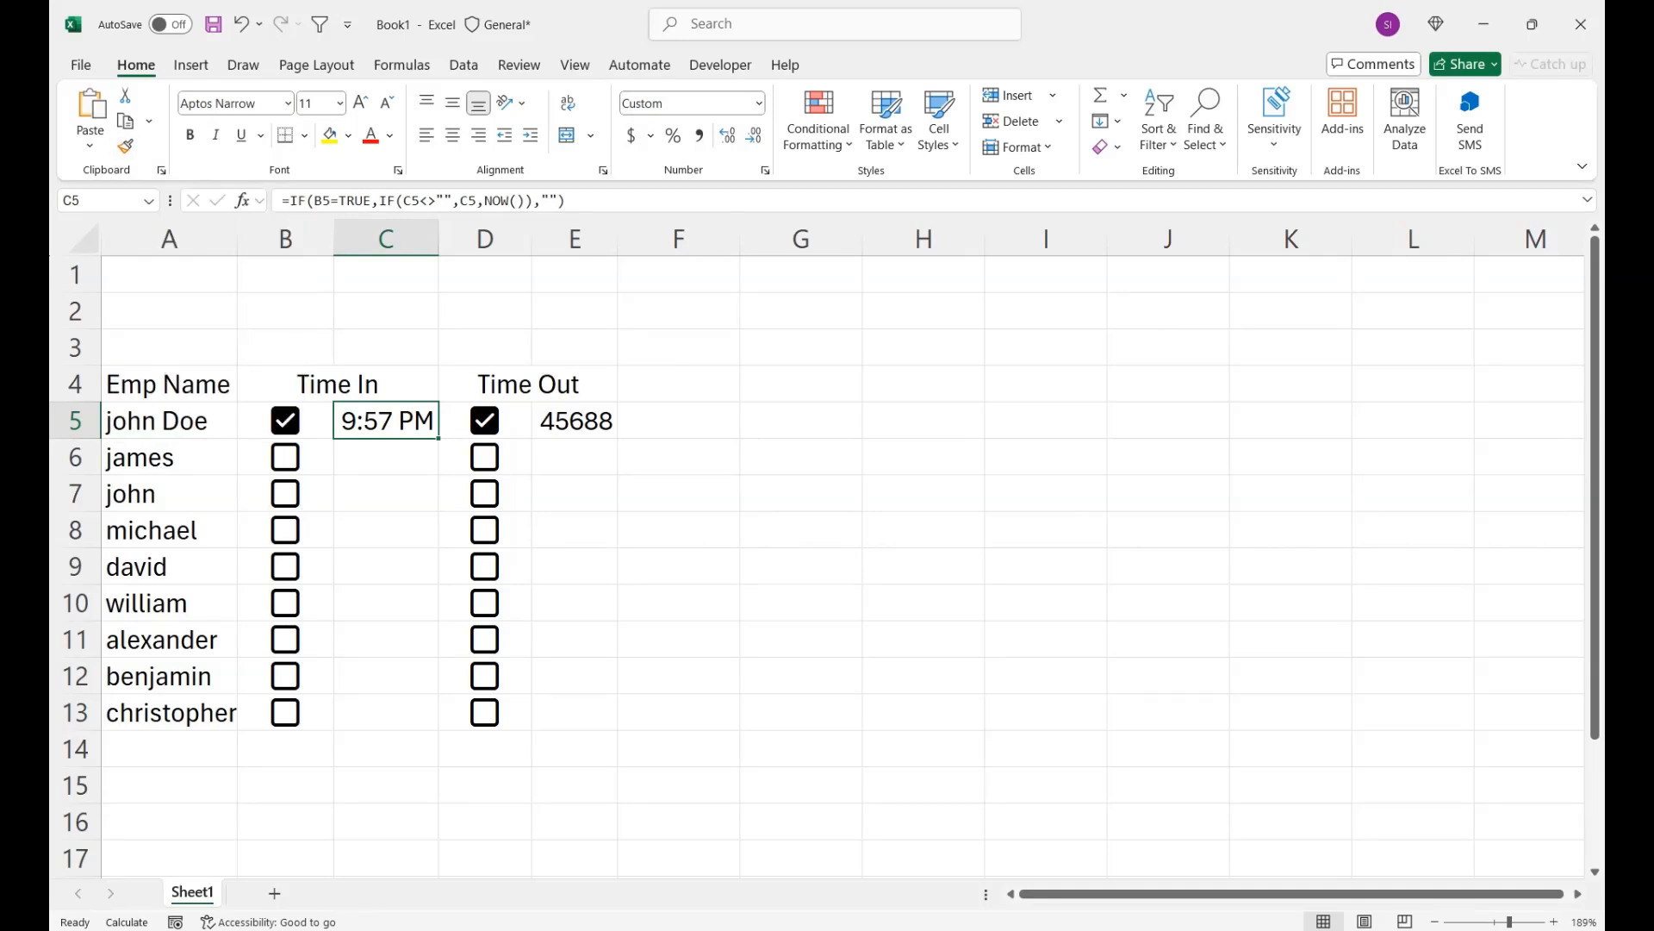
left_click(125, 146)
mouse_move(386, 456)
left_mouse_down()
mouse_move(386, 750)
mouse_move(386, 712)
left_mouse_up()
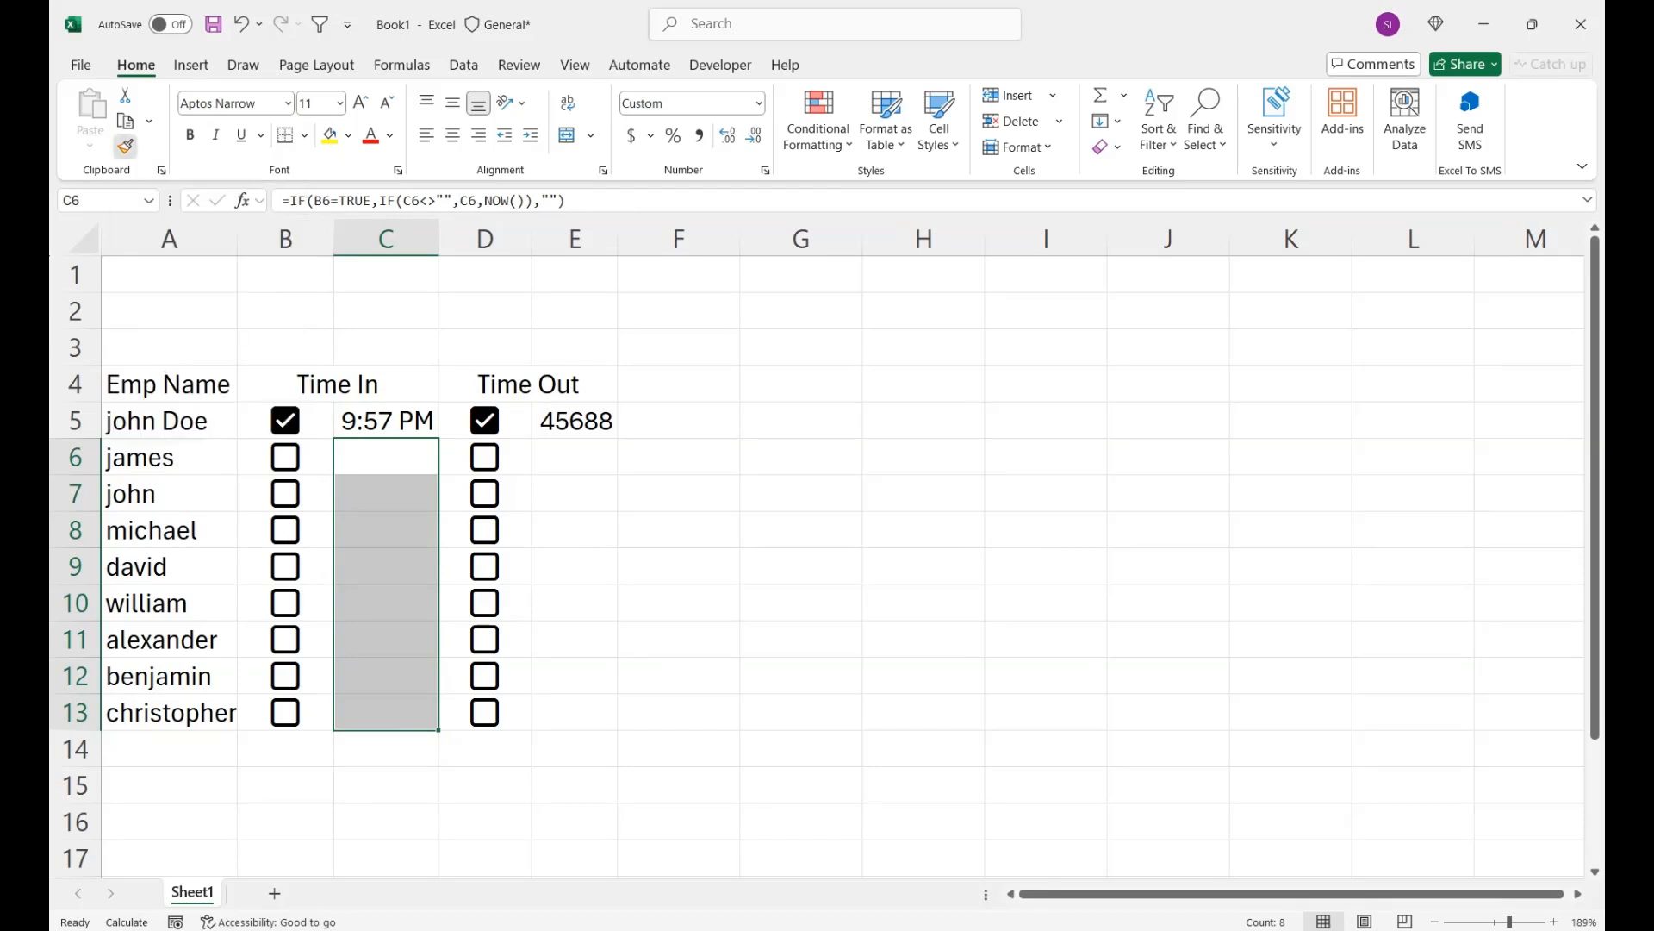
left_click(125, 146)
left_click_drag(560, 420, 560, 712)
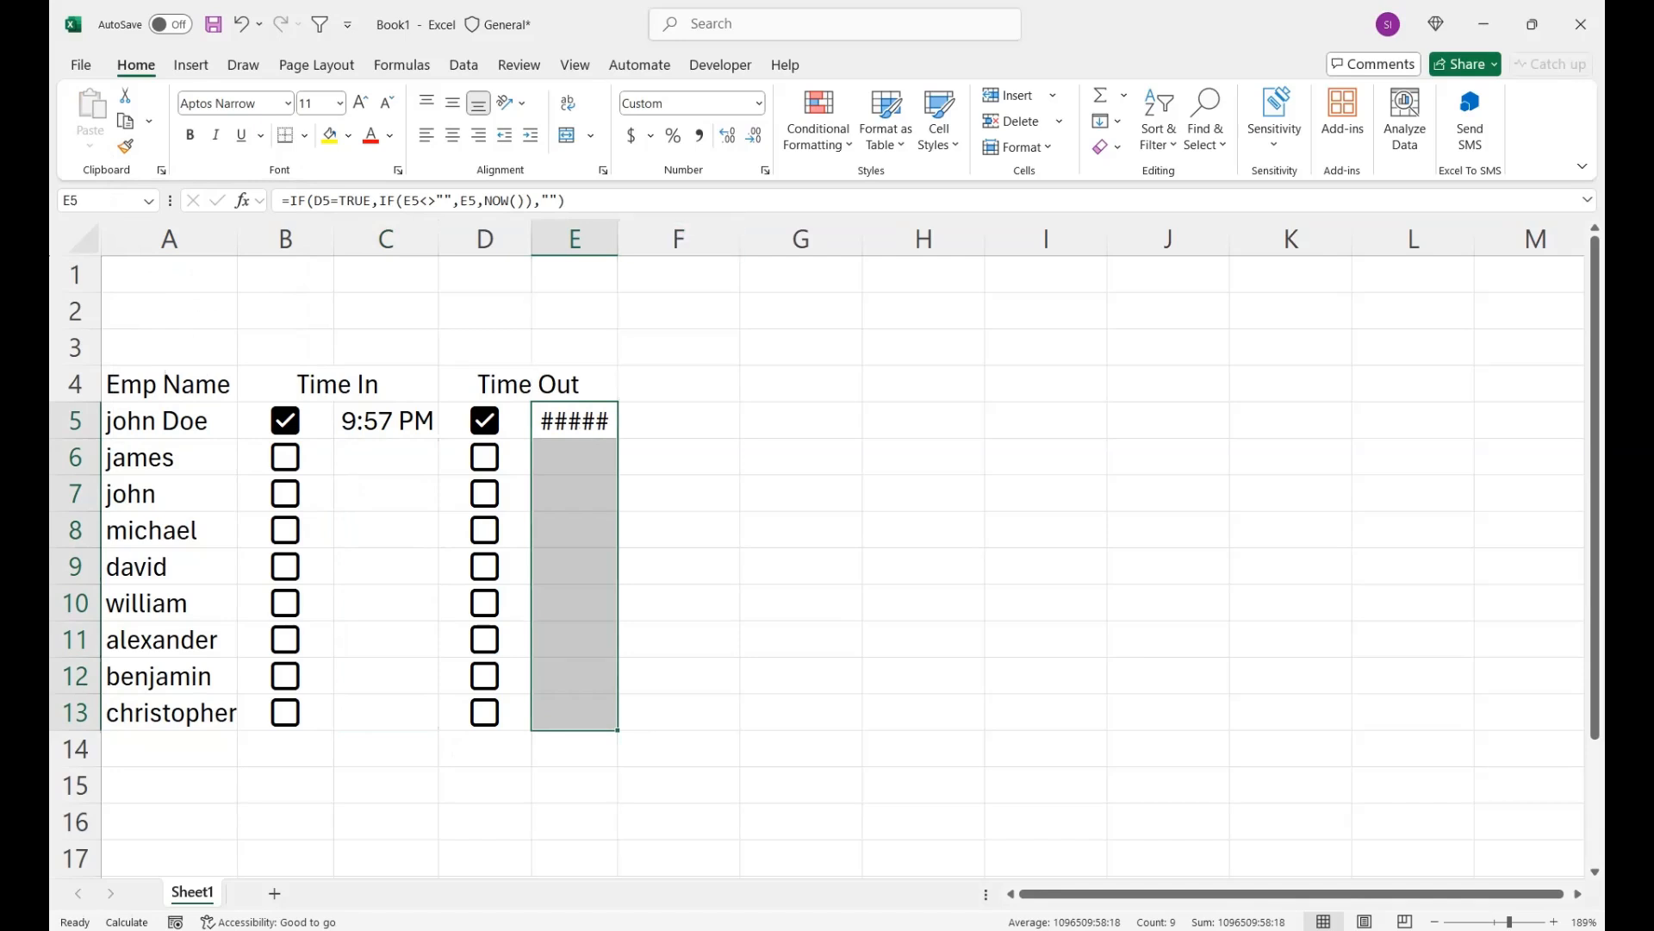
double_click(617, 239)
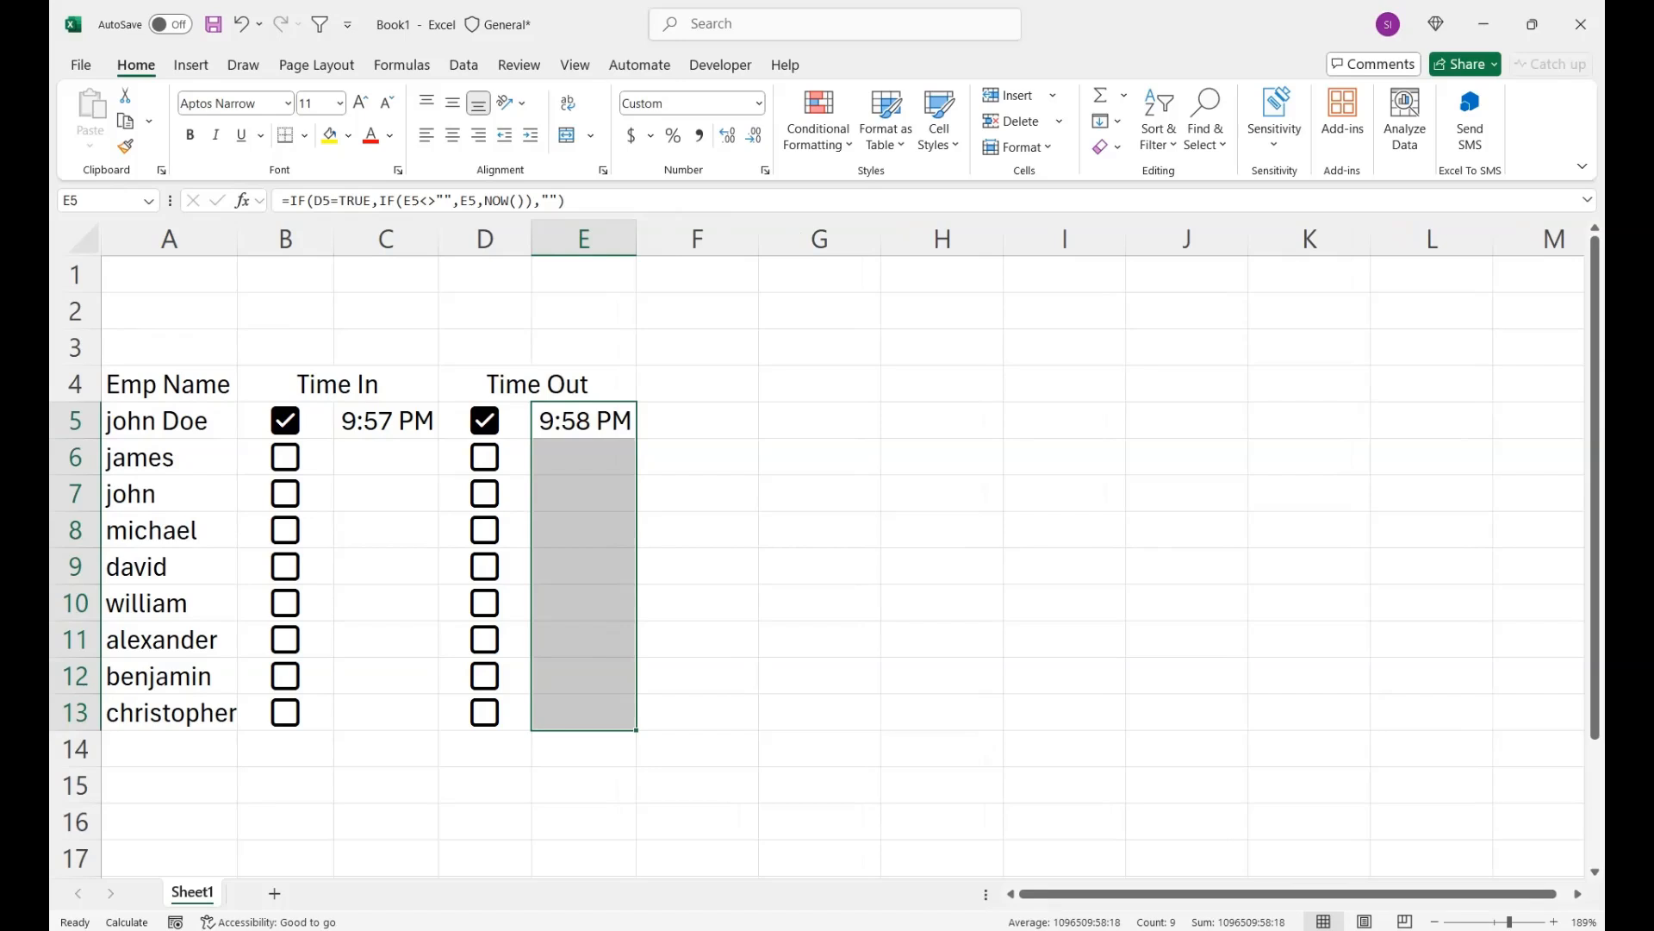
- Reduce the font size of the timestamps in C5 and E5 to 9
left_click(386, 421)
left_click(386, 103)
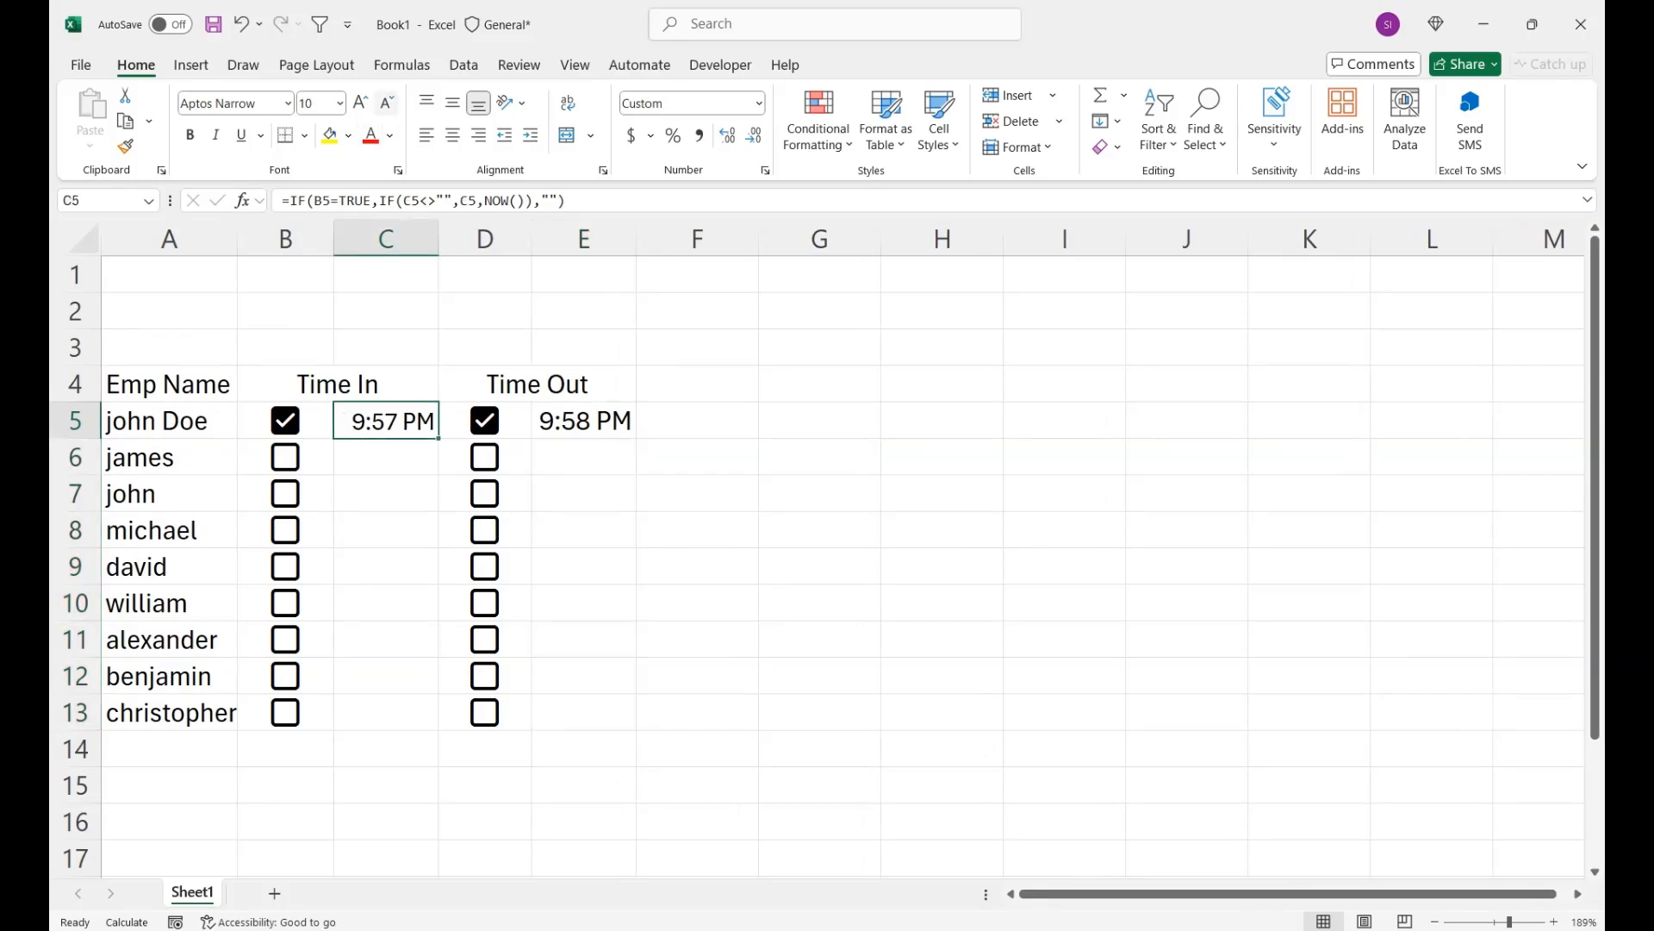
left_click(387, 103)
left_click(585, 421)
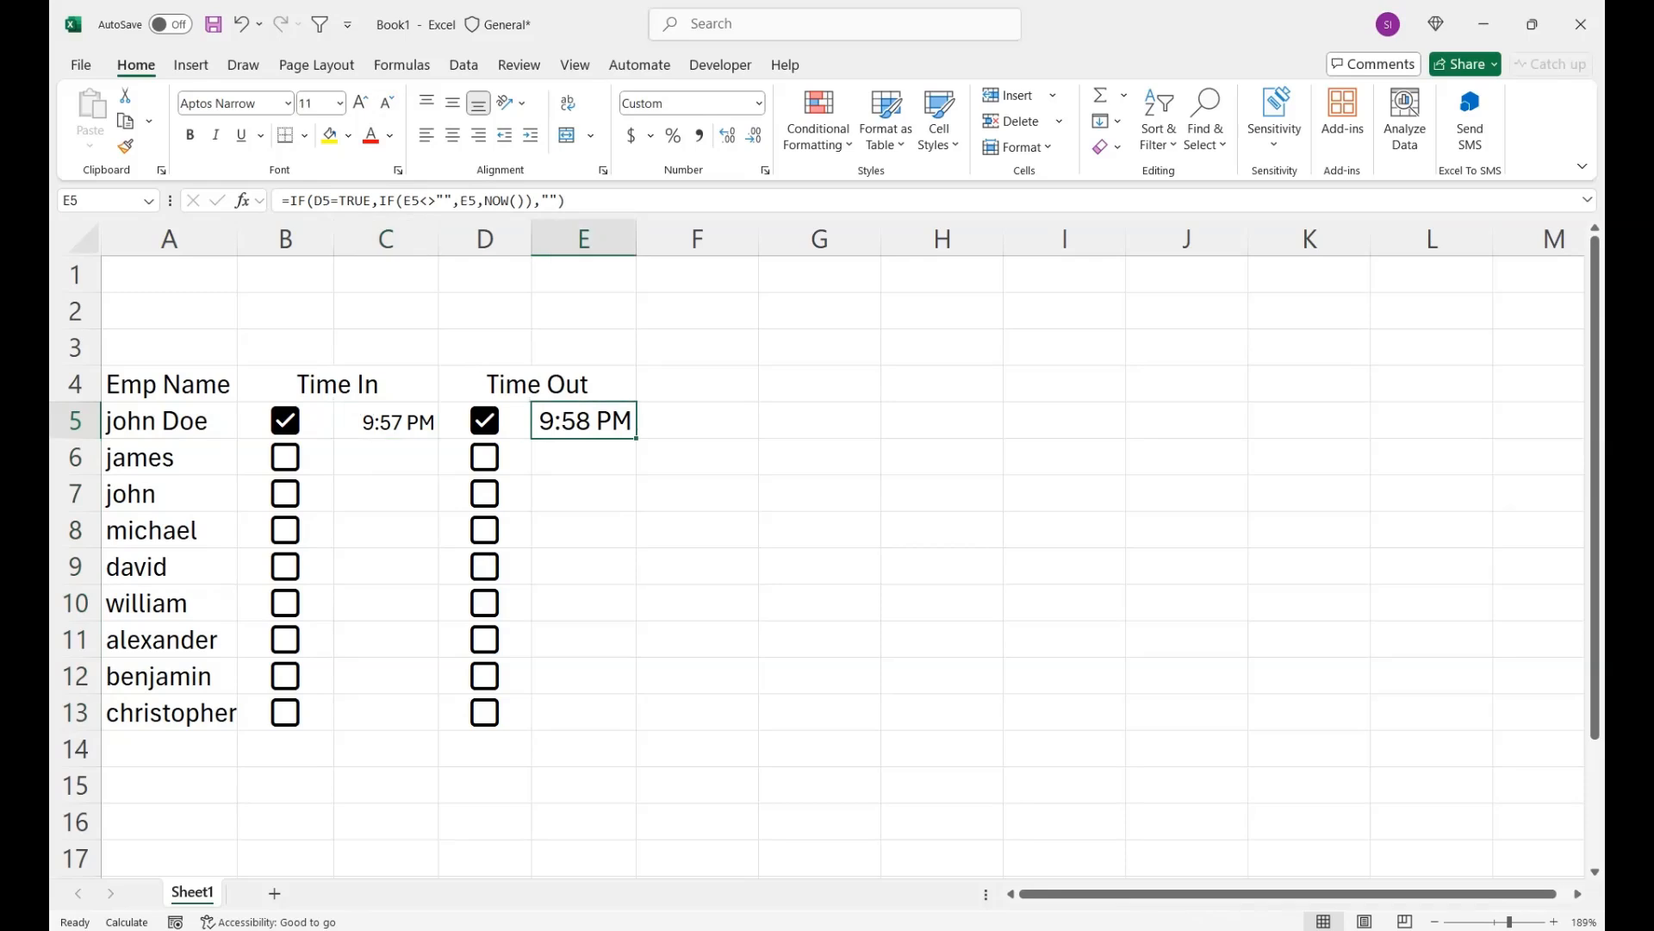
left_click(387, 103)
left_click(387, 103)
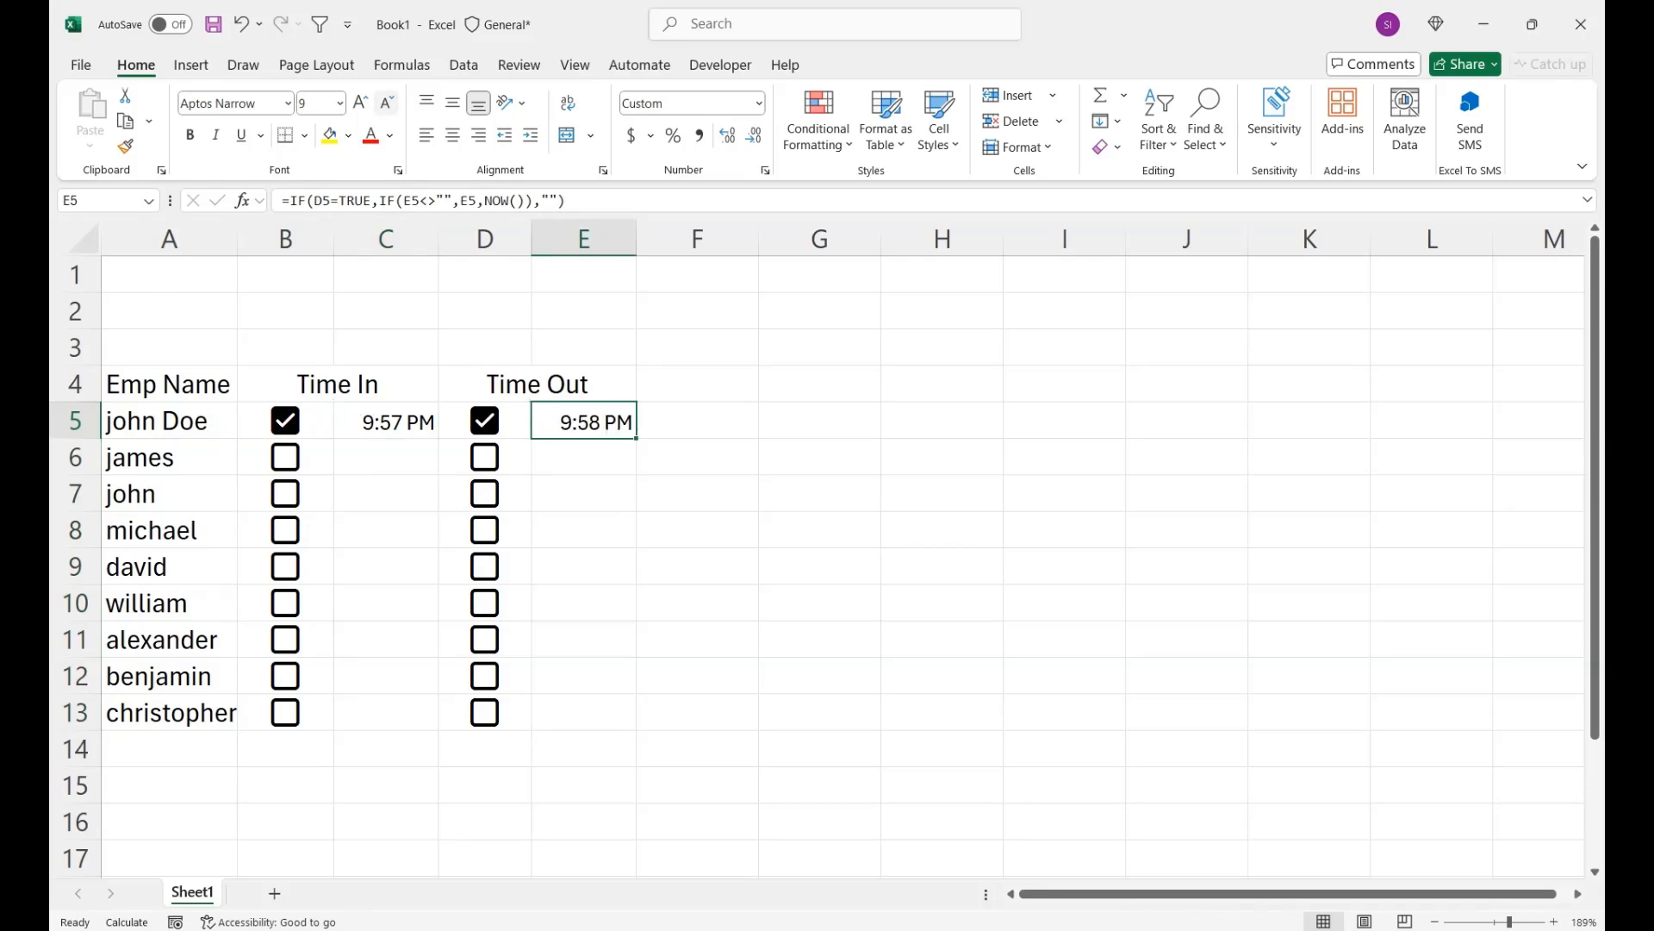
- Narrow columns E and C to fit the smaller timestamps
left_click(387, 420)
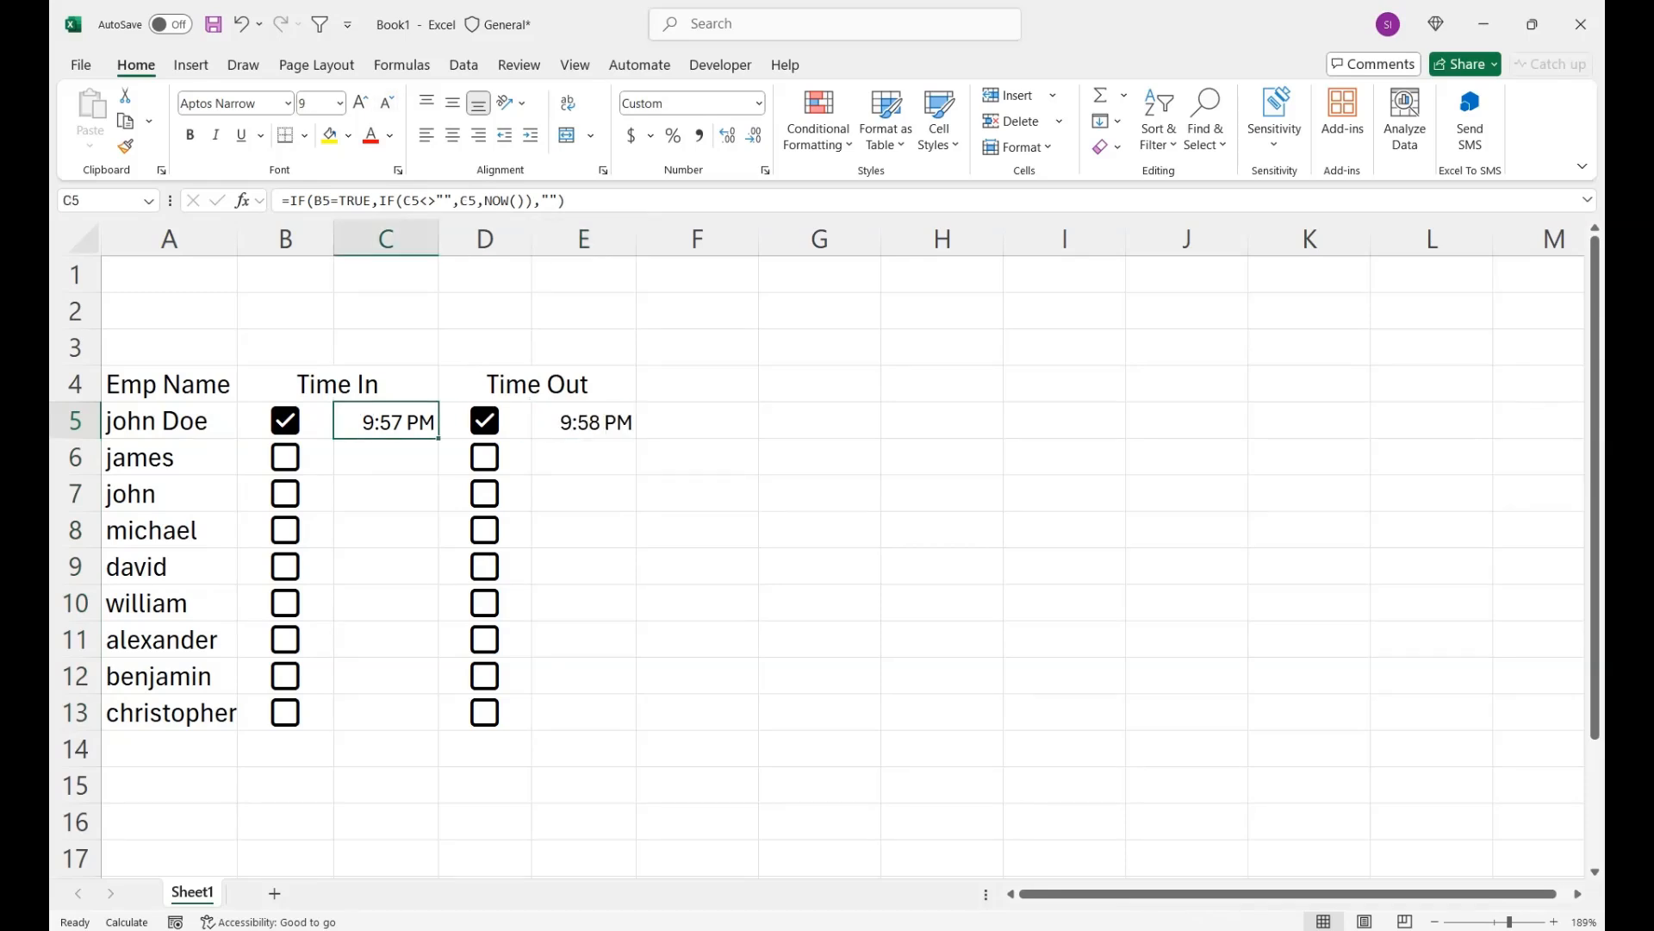
left_click(584, 421)
double_click(637, 239)
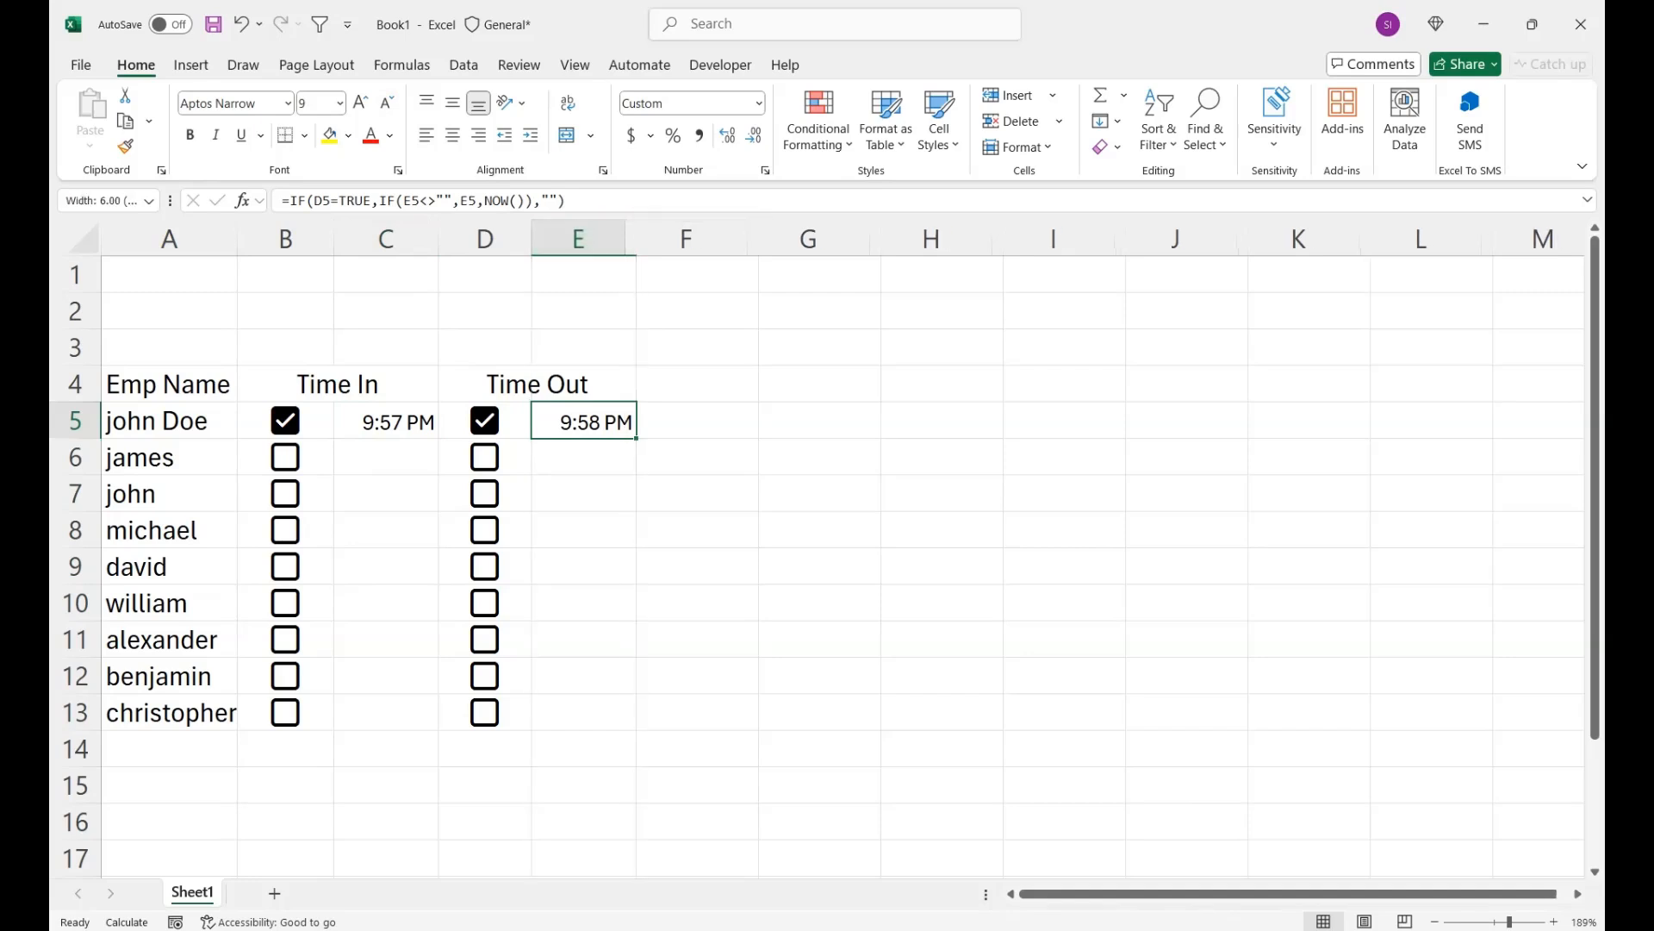
double_click(439, 239)
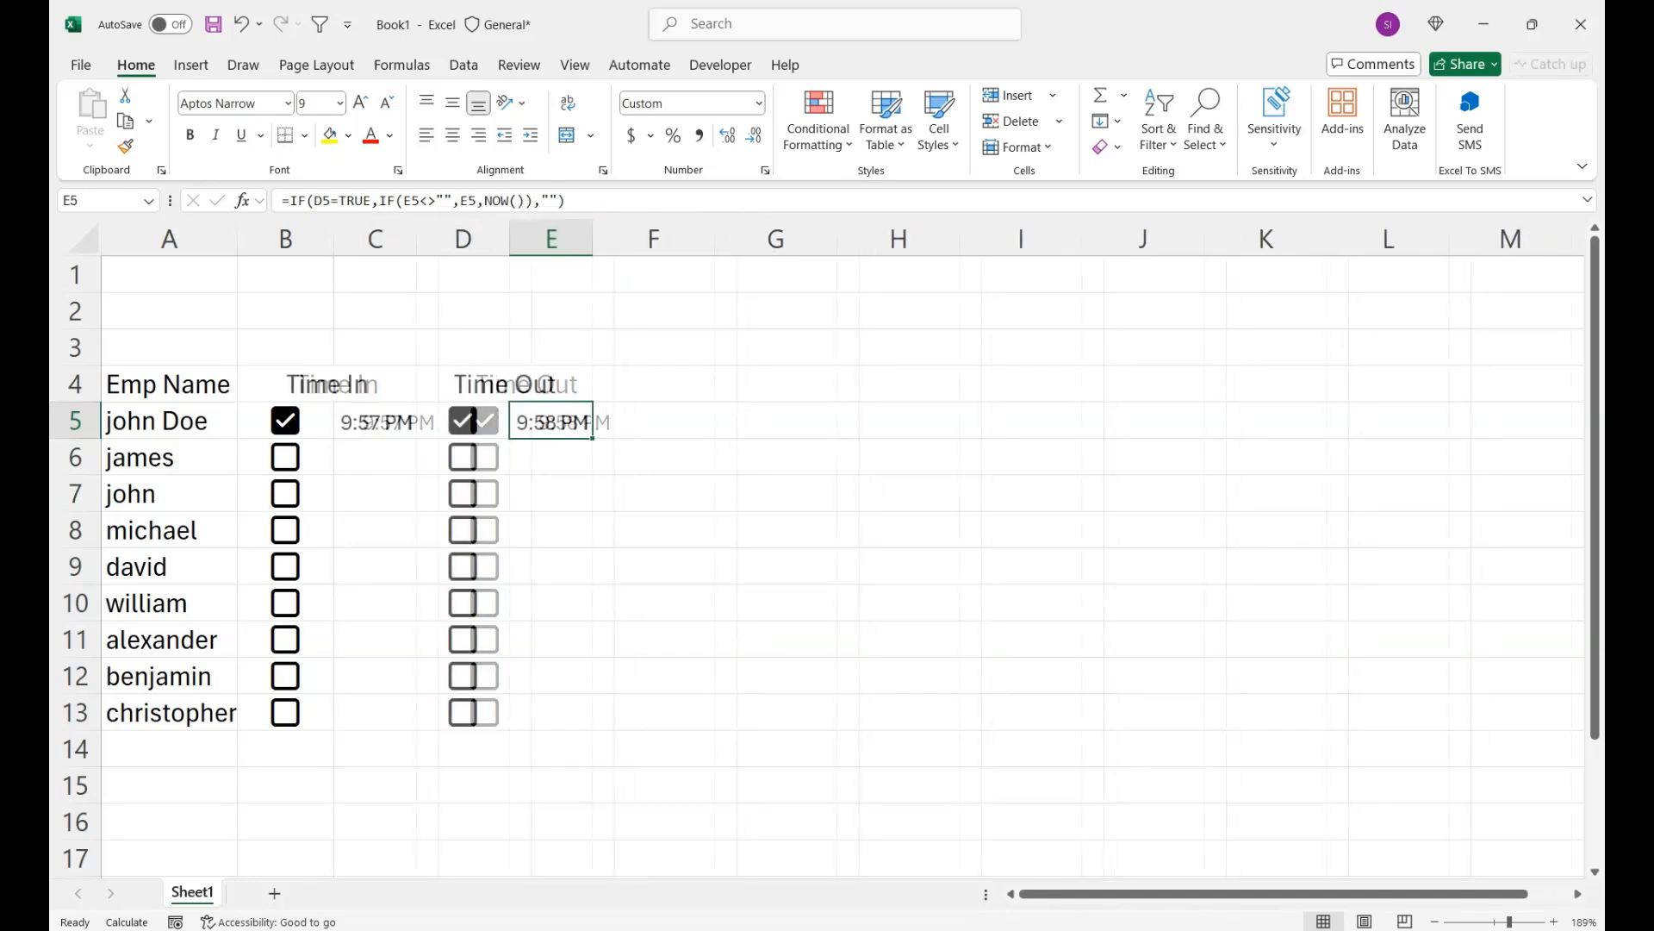
left_click(344, 384)
left_click_drag(344, 384, 517, 384)
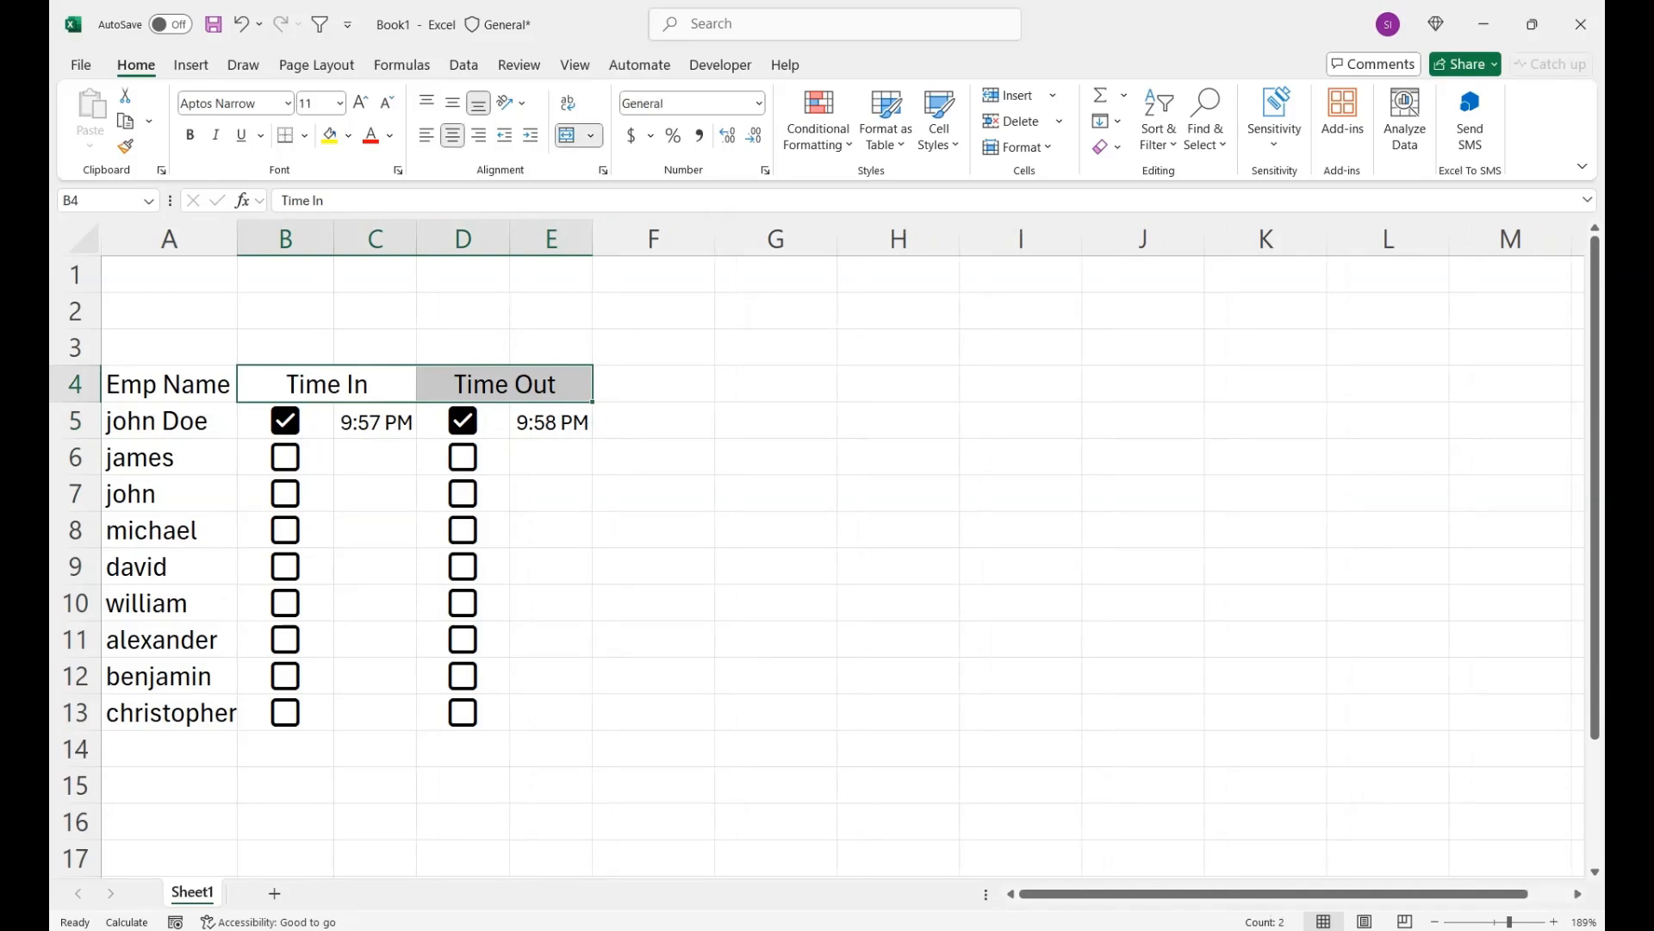
left_click(169, 384)
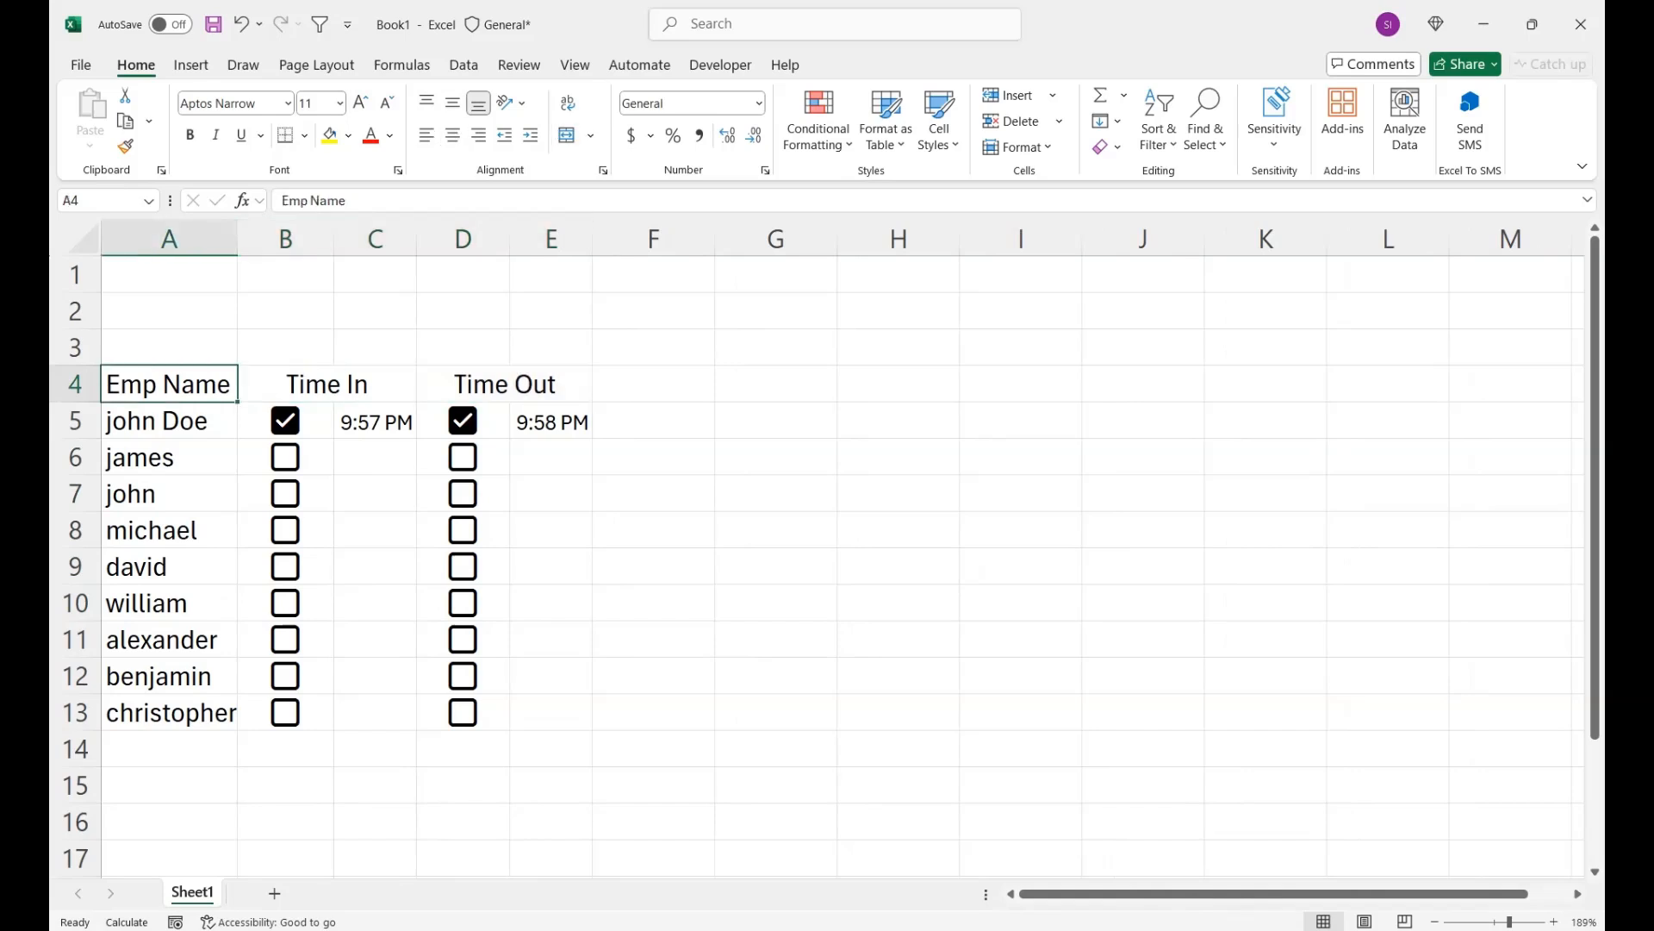
- Fill the Emp Name header in A4 with yellow and the Time In and Time Out headers in B4:E4 with red
left_click(329, 135)
left_click_drag(328, 384, 509, 384)
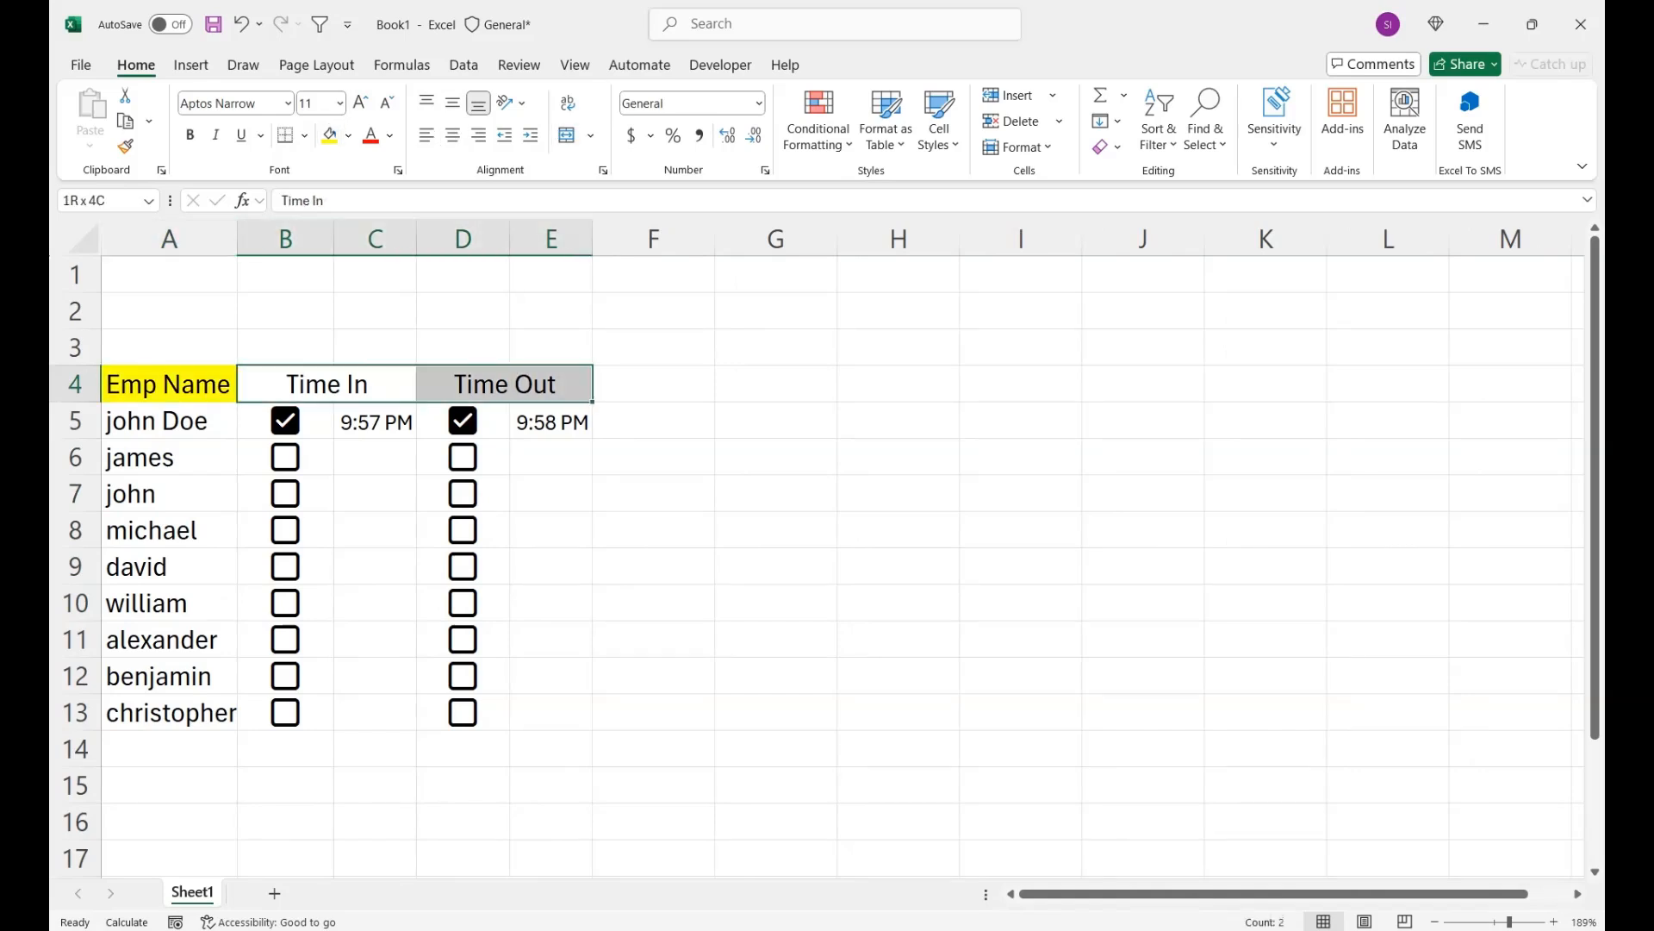
left_click(348, 136)
left_click(360, 441)
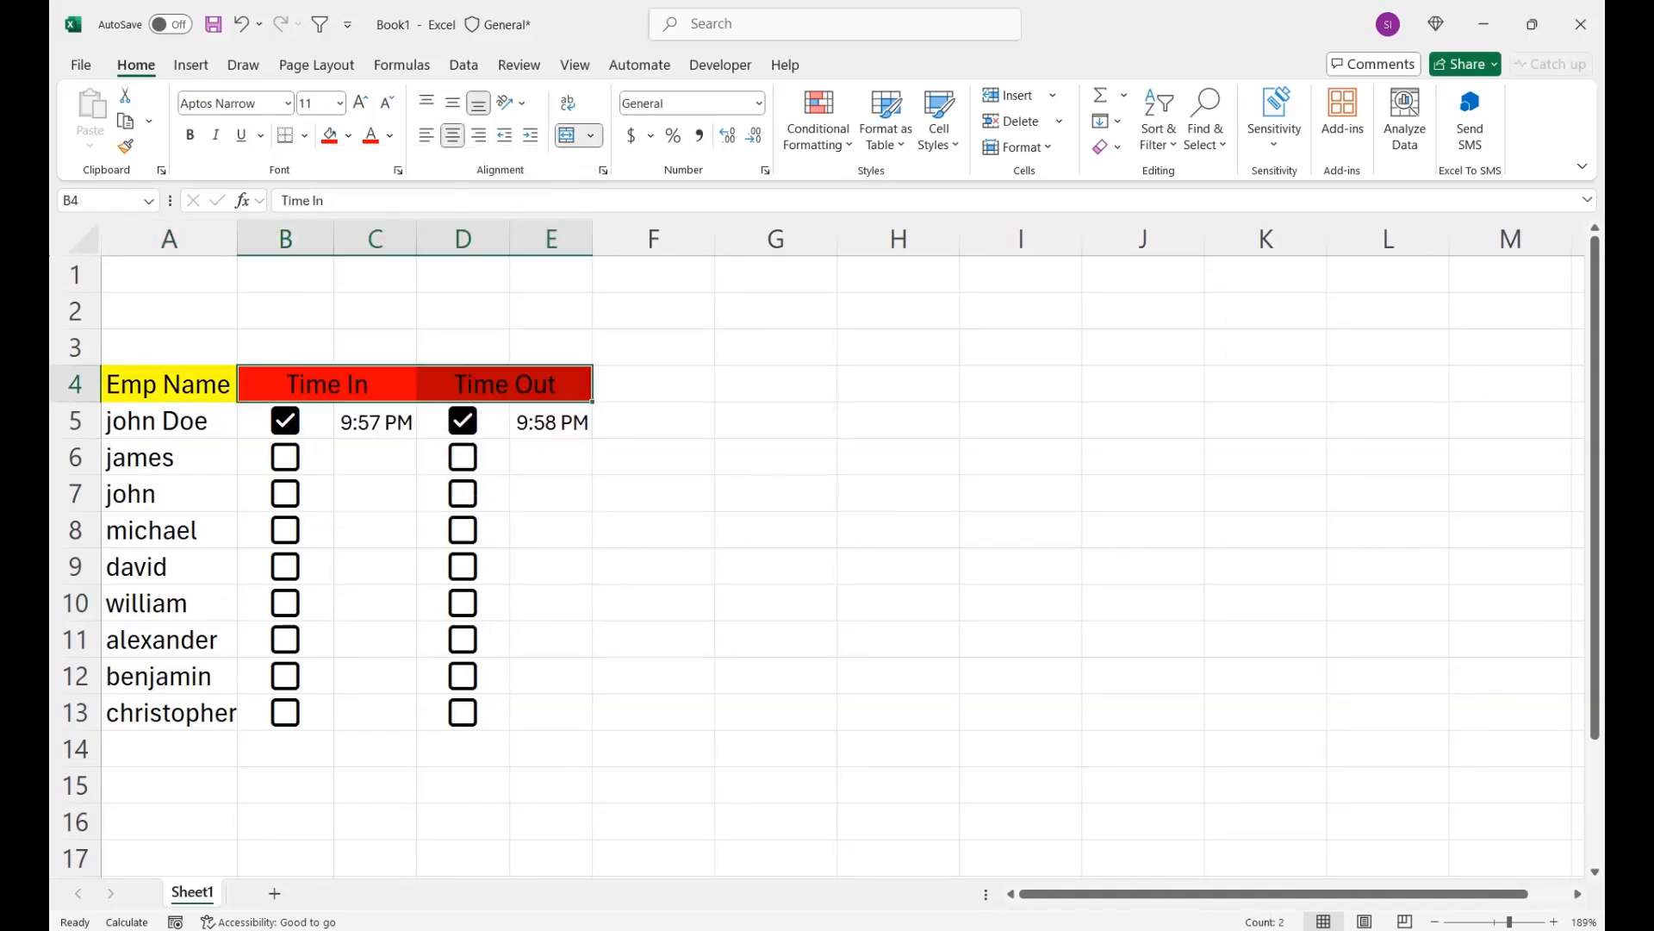
- Format the Time In and Time Out headers in yellow, bold, size 14 text
left_click(389, 135)
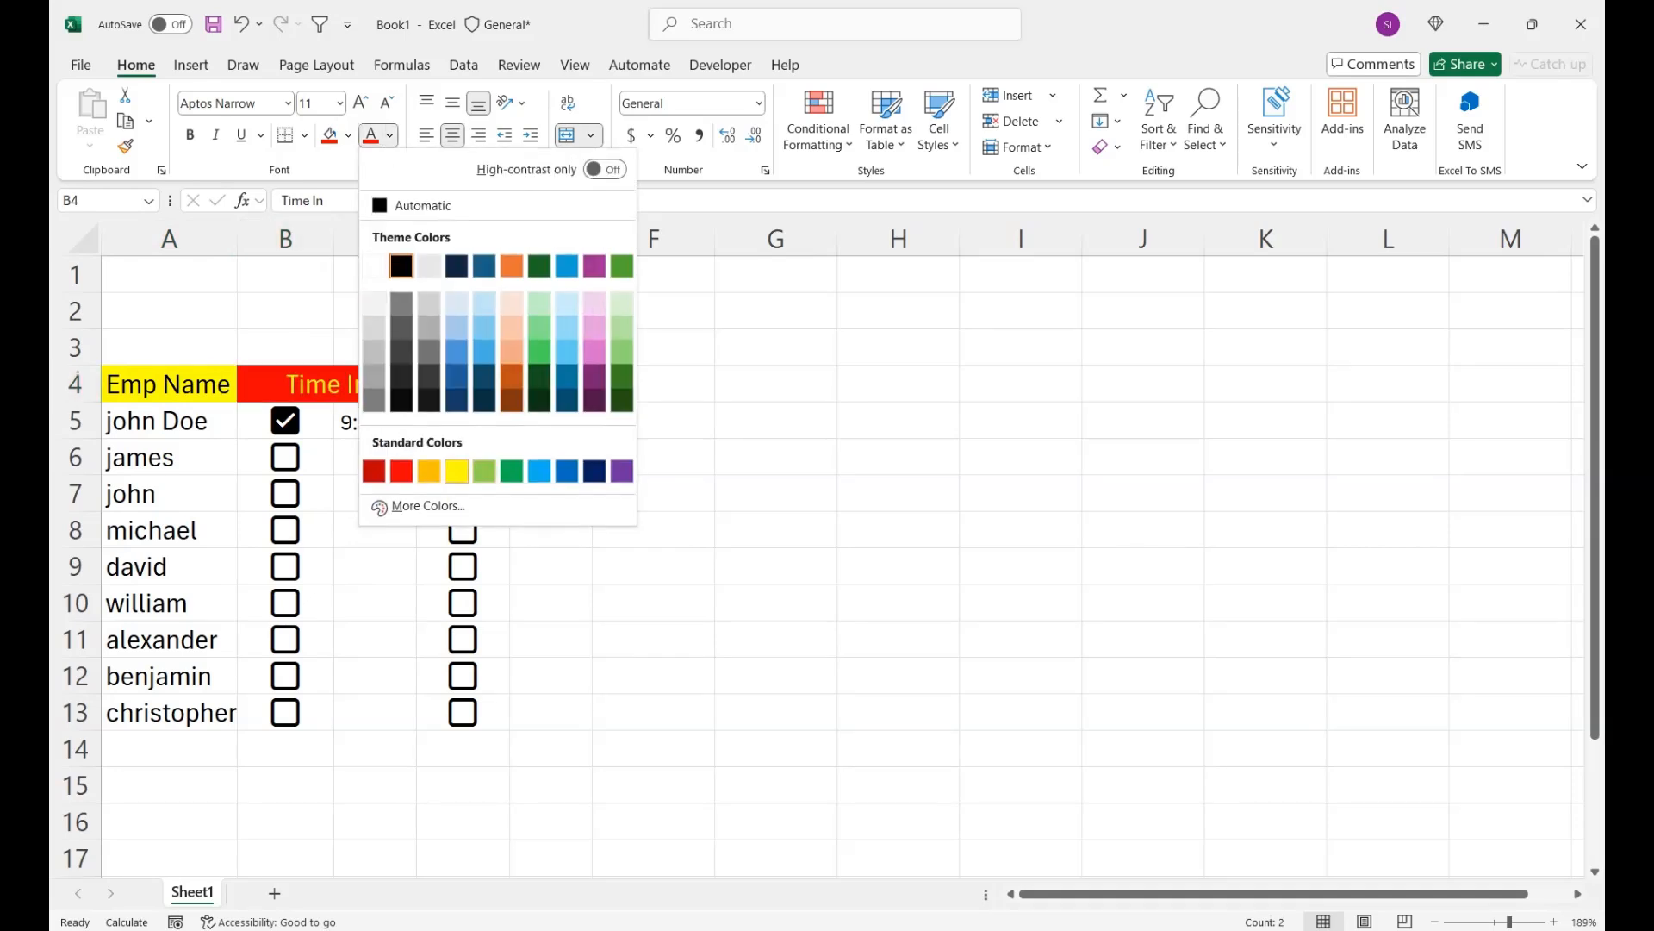
left_click(457, 471)
key("ctrl+b")
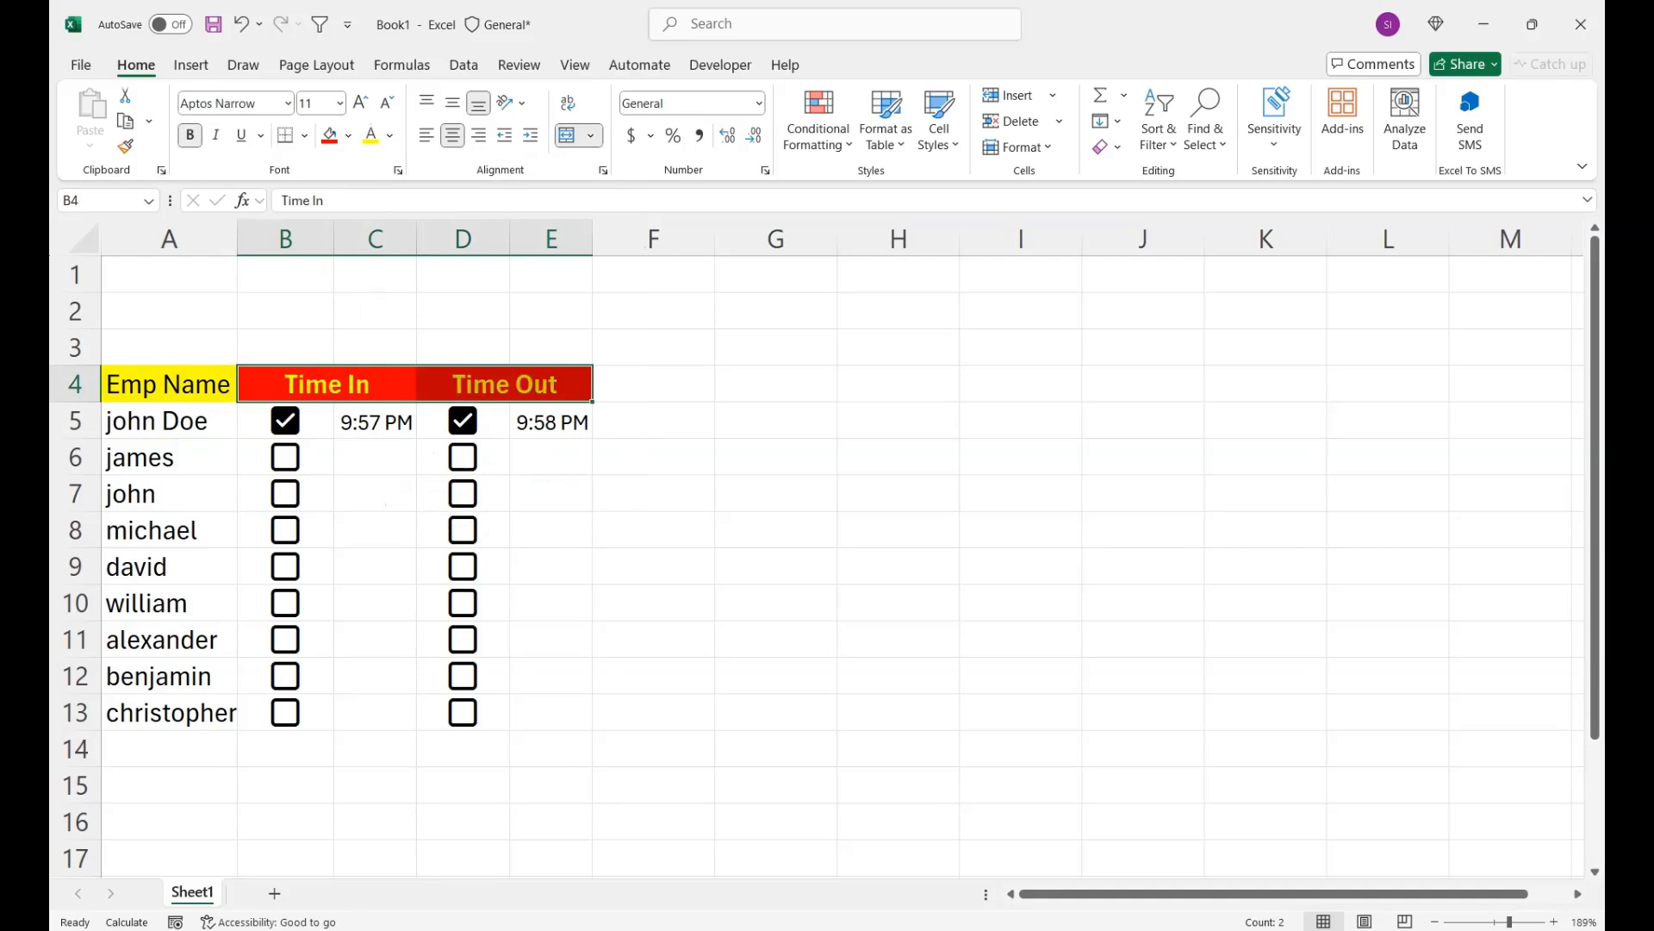
key("ctrl+shift+period")
key("ctrl+shift+period")
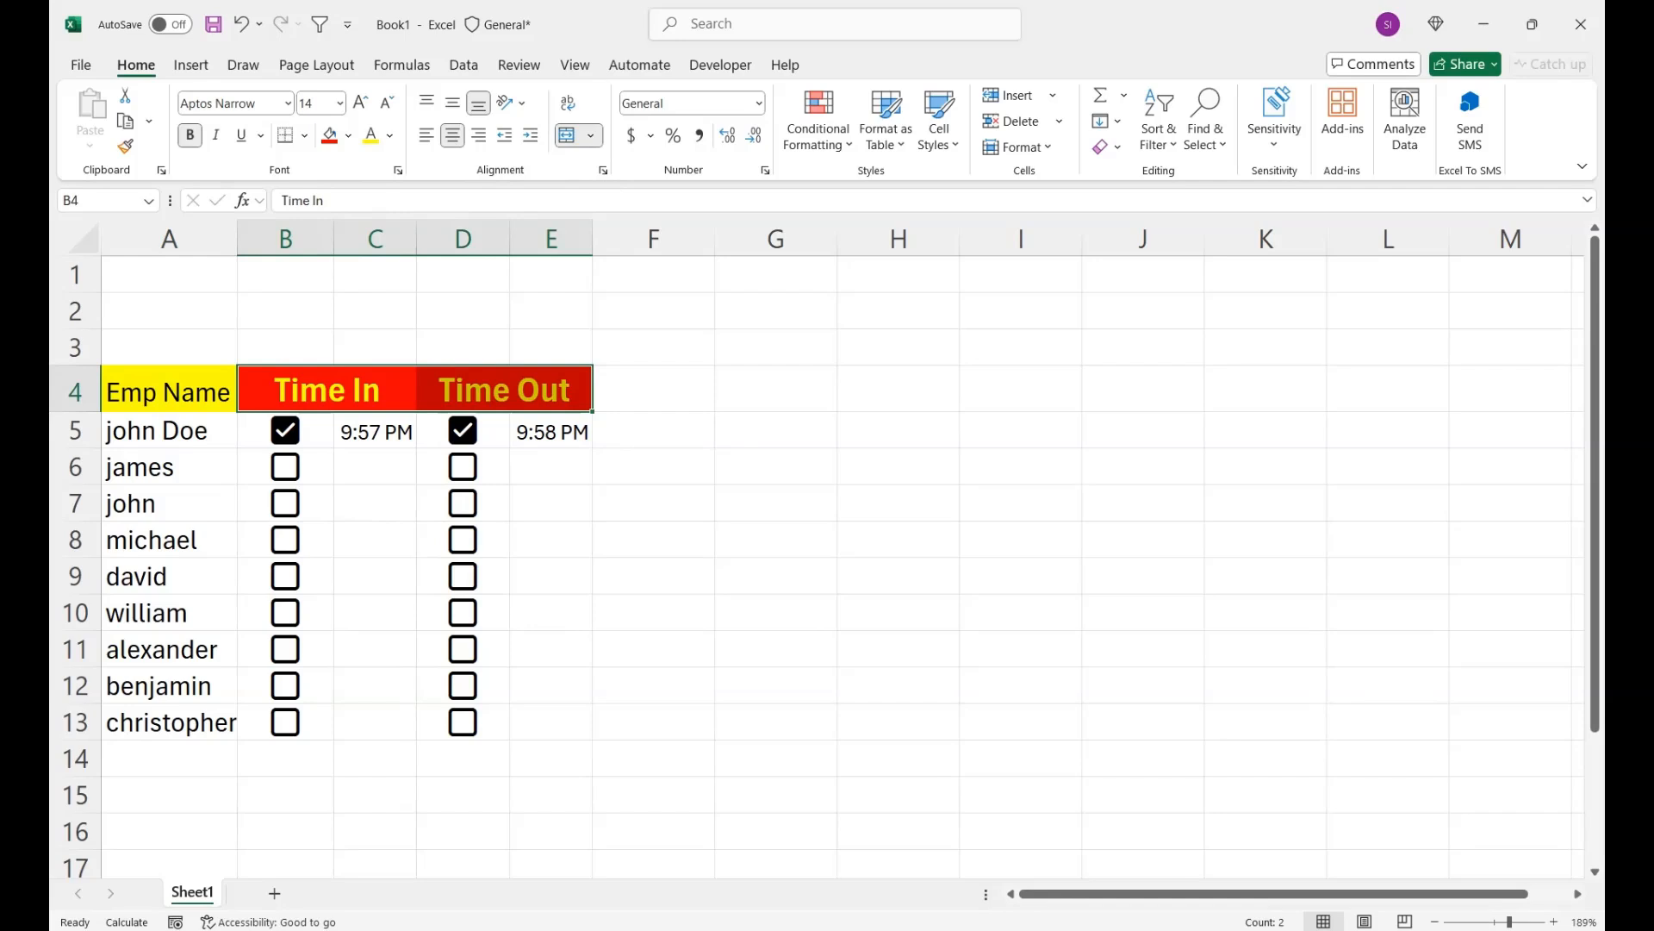
- Untick the first employee's Time Out and Time In checkboxes in D5 and B5
scroll(816, 549, "down", 2)
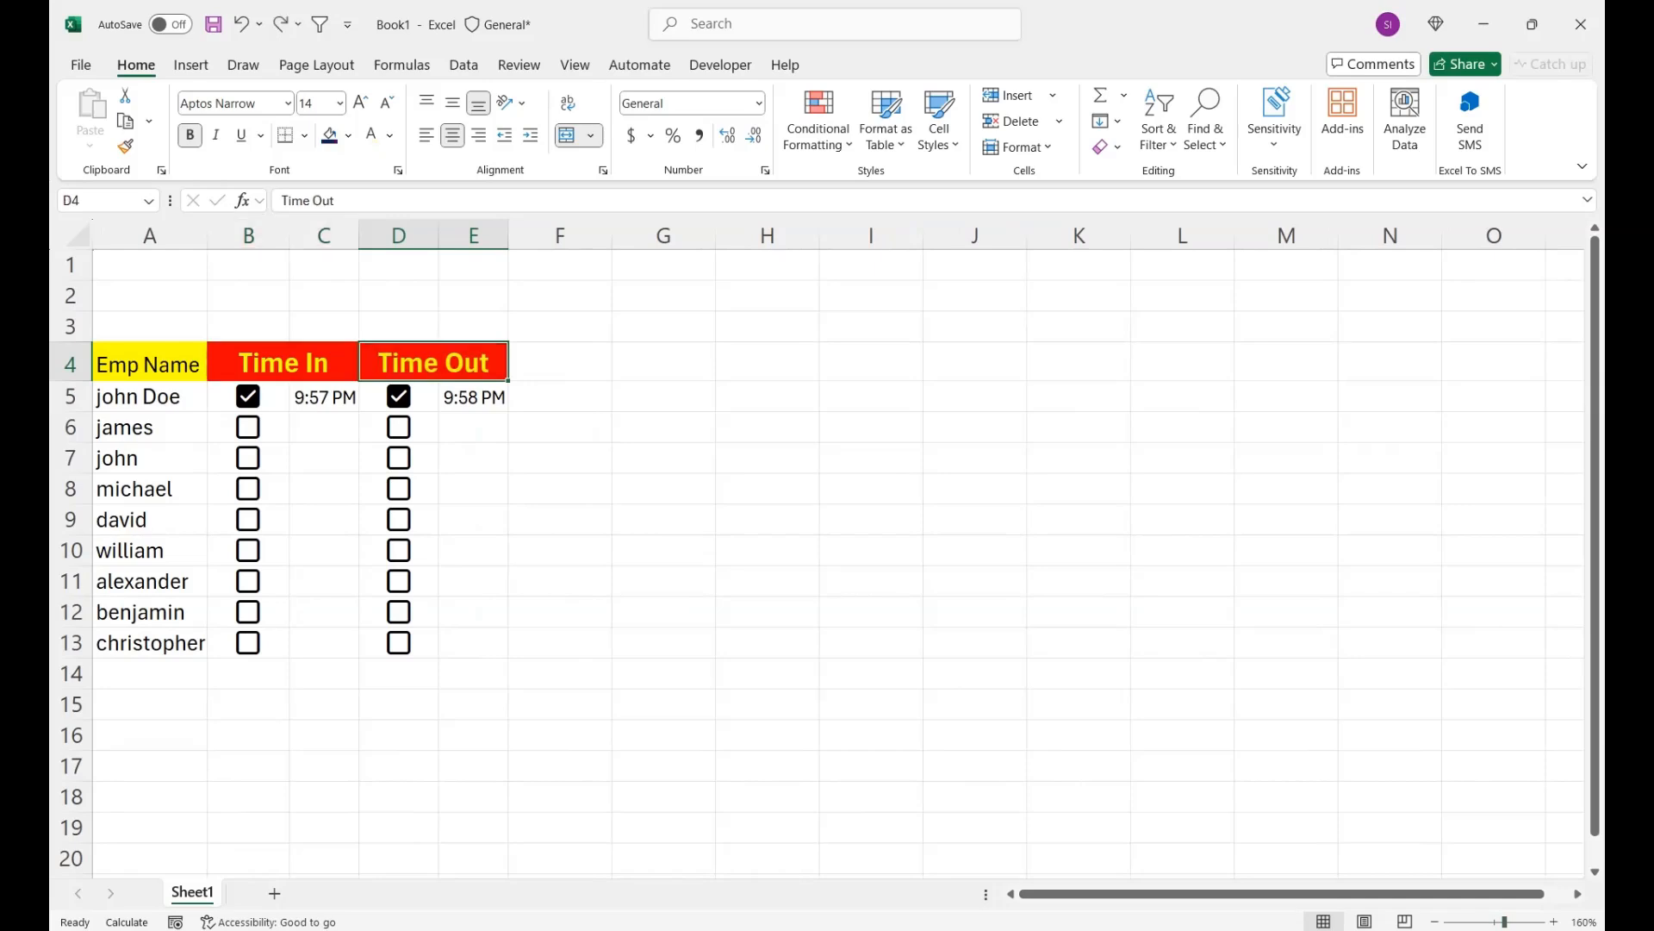
left_click(399, 397)
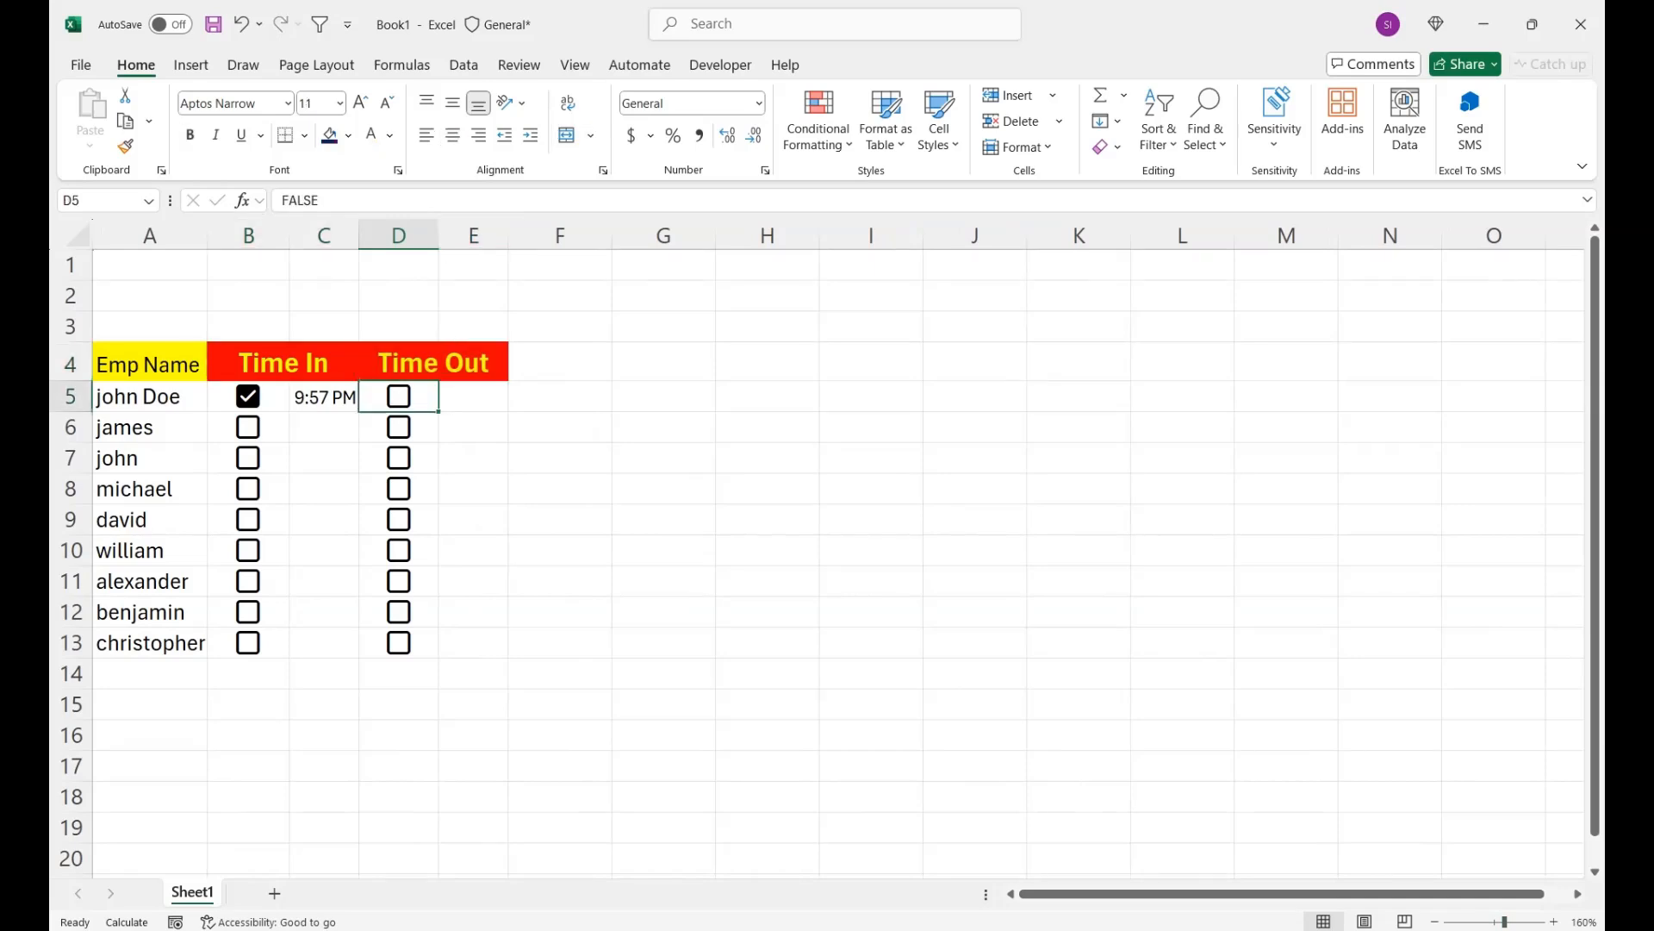
left_click(248, 396)
- Format the checkbox ranges B5:B13 and D5:D13 with a dark blue fill and white font
left_click_drag(248, 396, 248, 643)
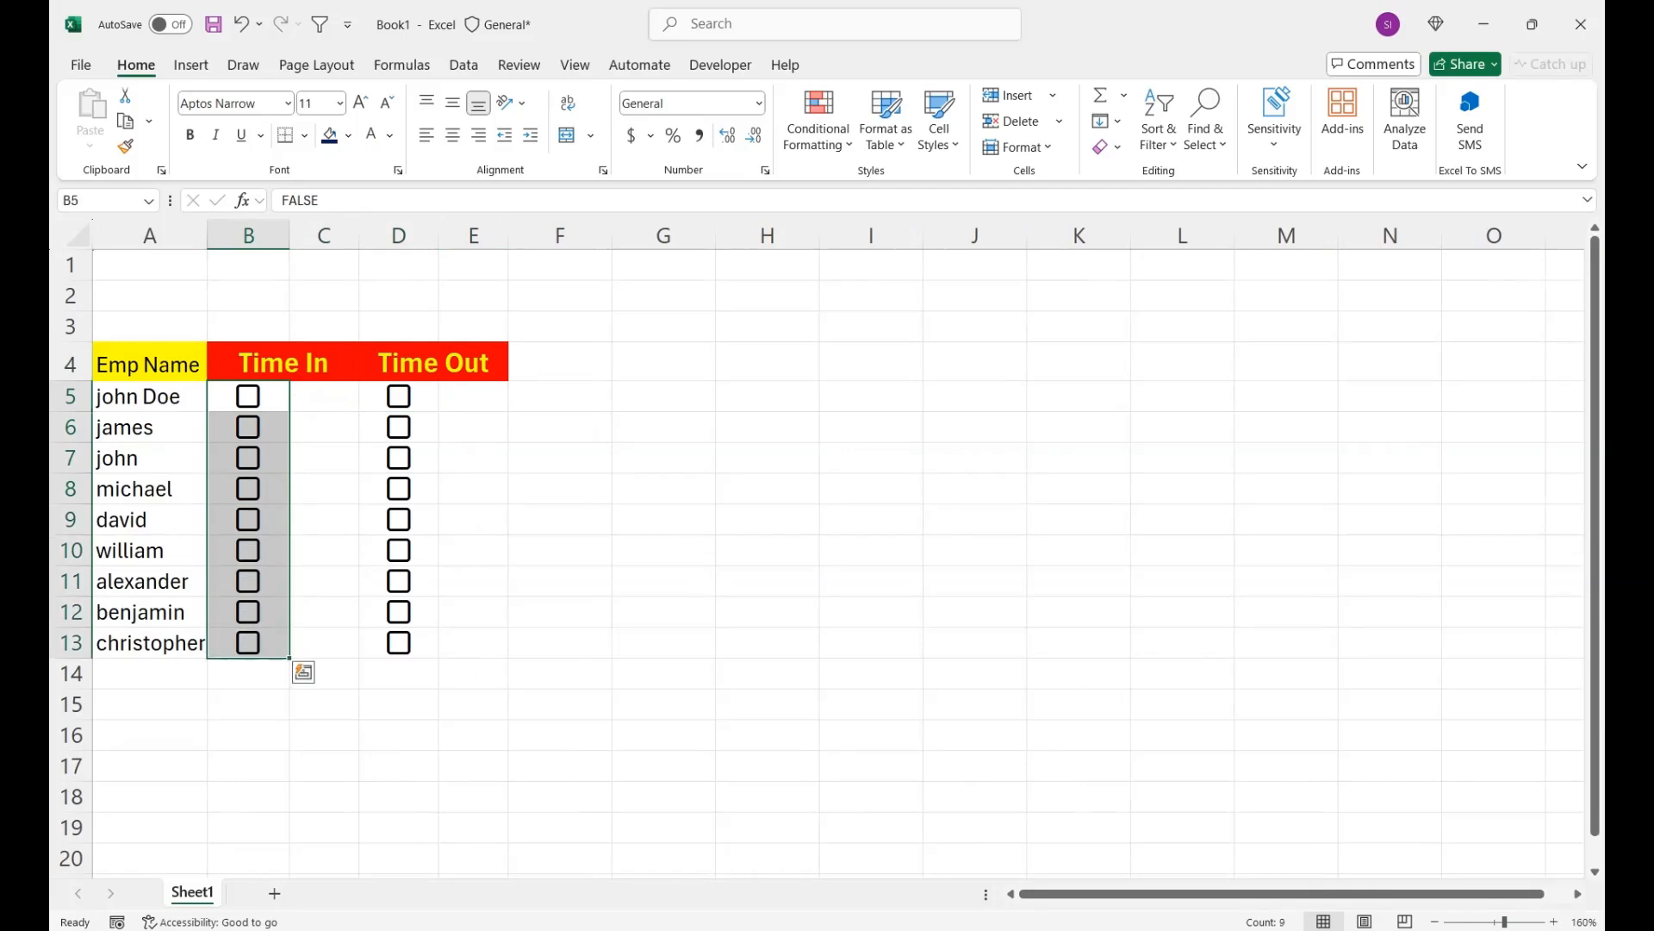
left_click(329, 135)
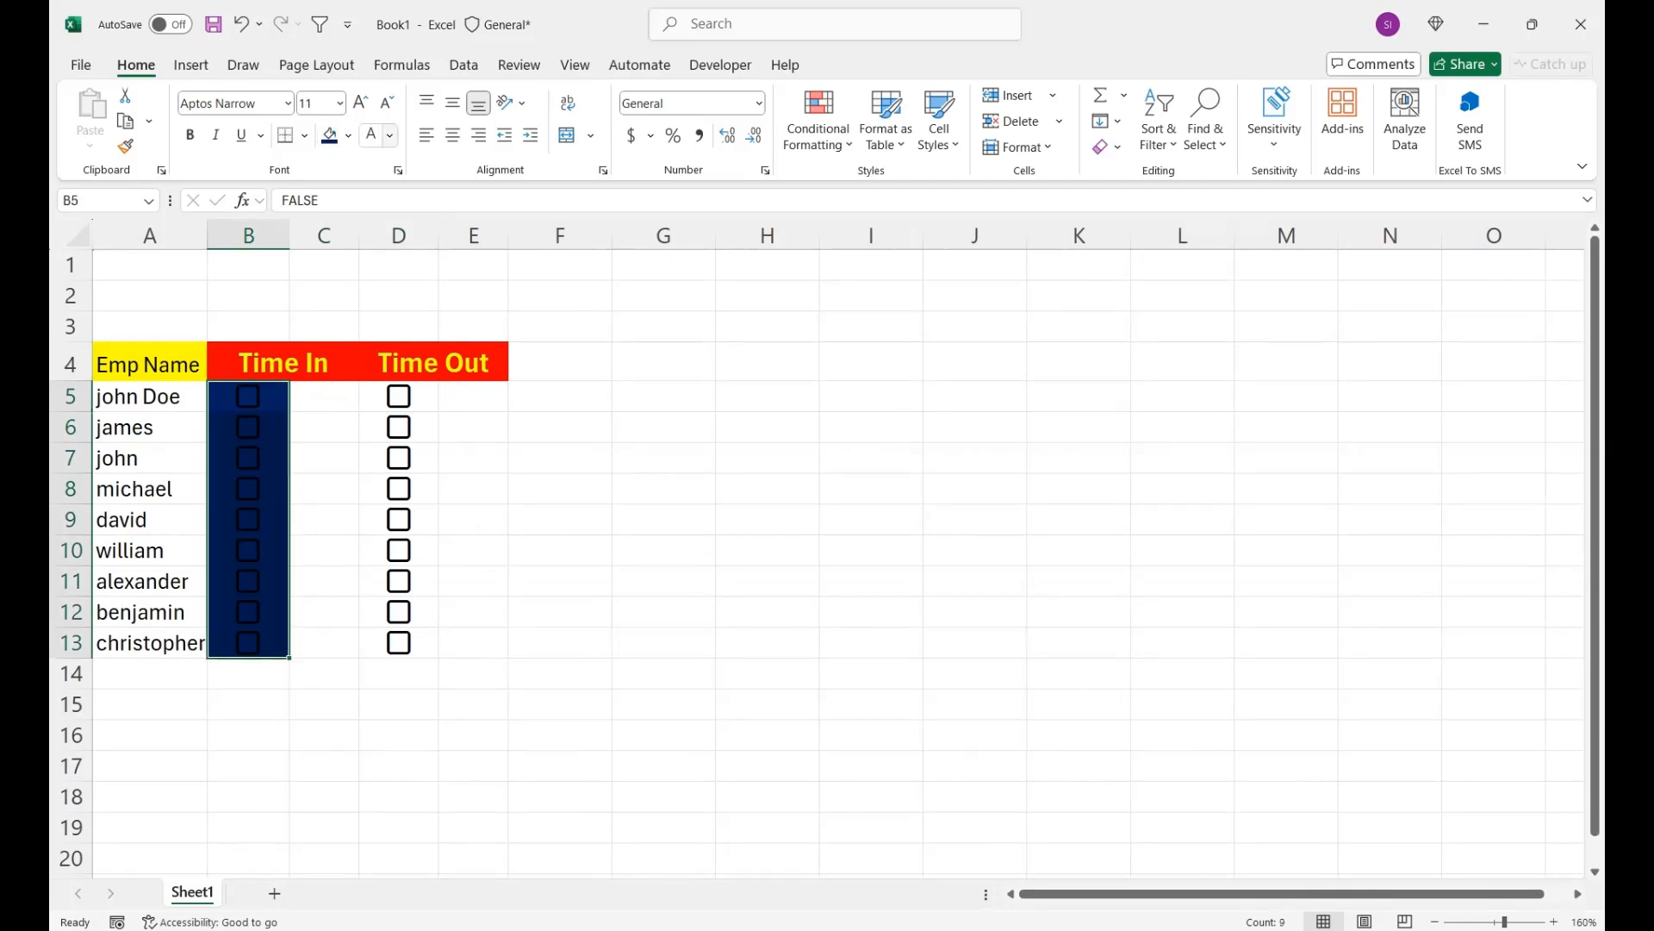
left_click_drag(398, 396, 399, 643)
left_click(329, 135)
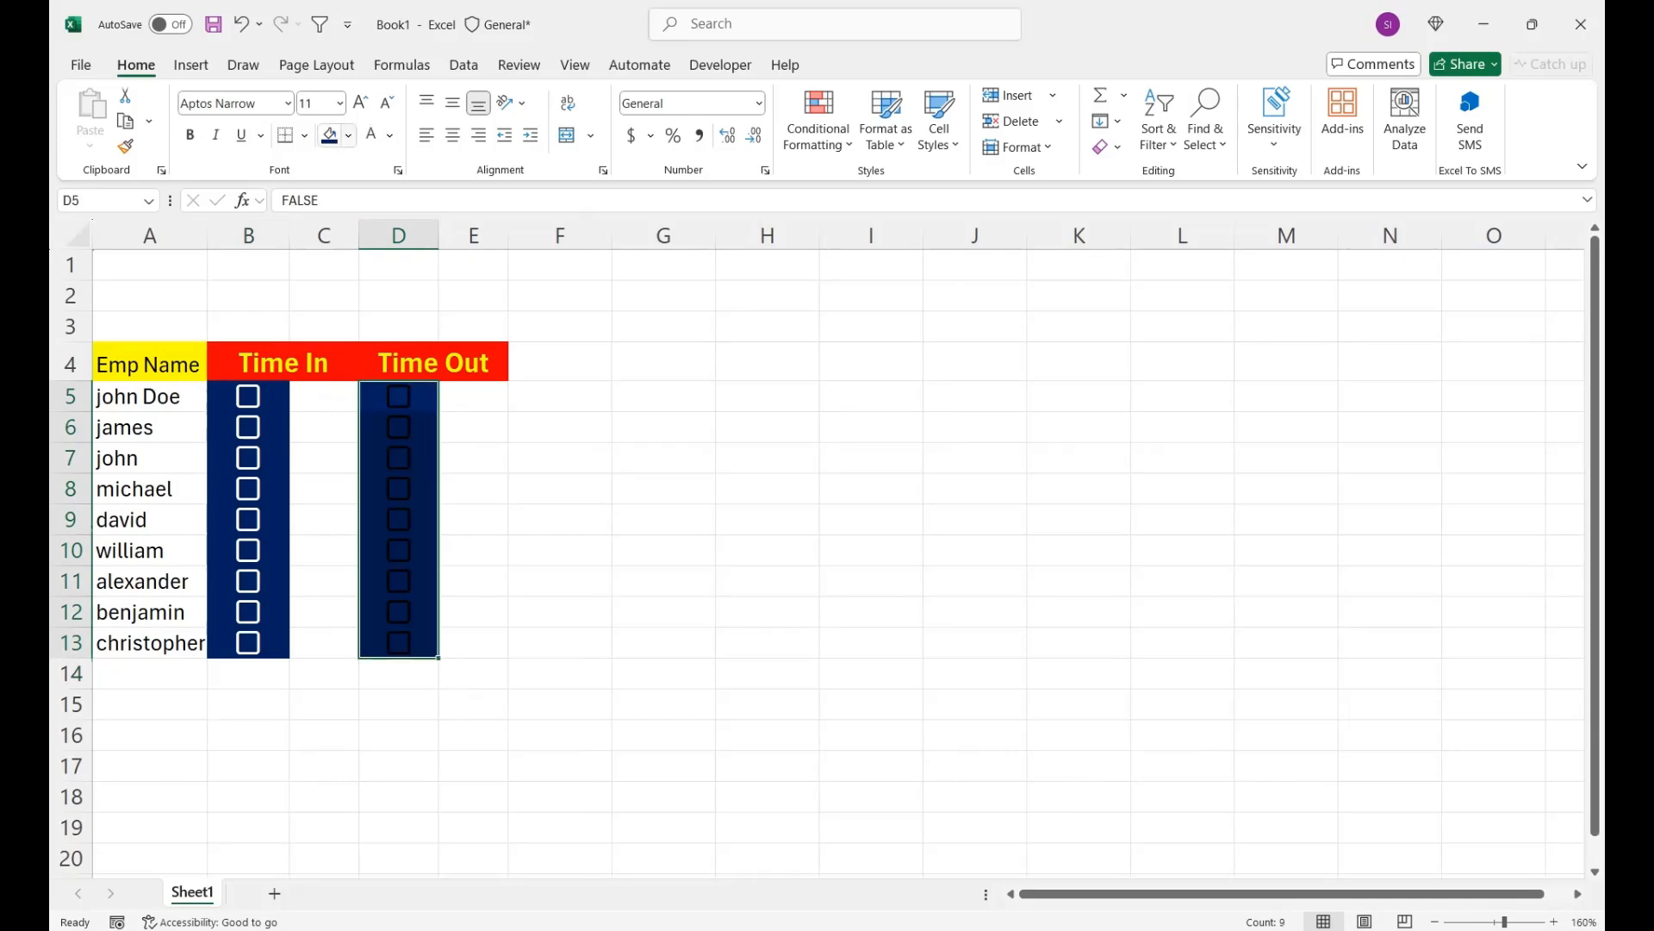
left_click(372, 135)
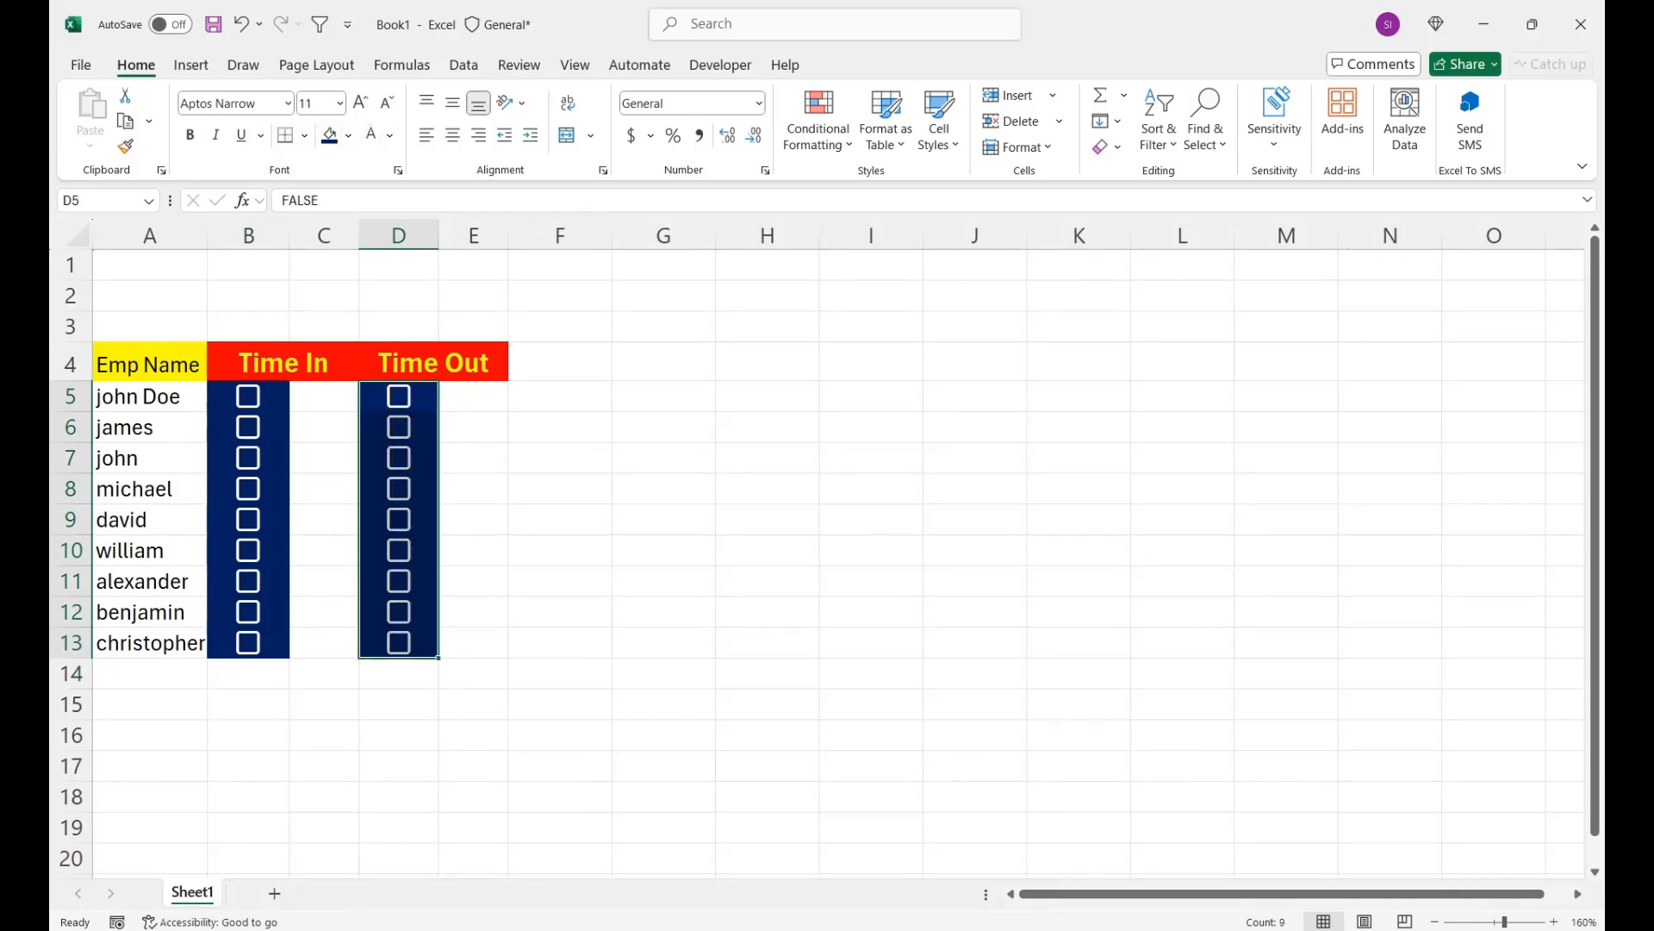
- Fill the timestamp ranges C5:C13 and E5:E13 with light blue
left_click_drag(324, 365, 323, 551)
left_click_drag(324, 396, 324, 643)
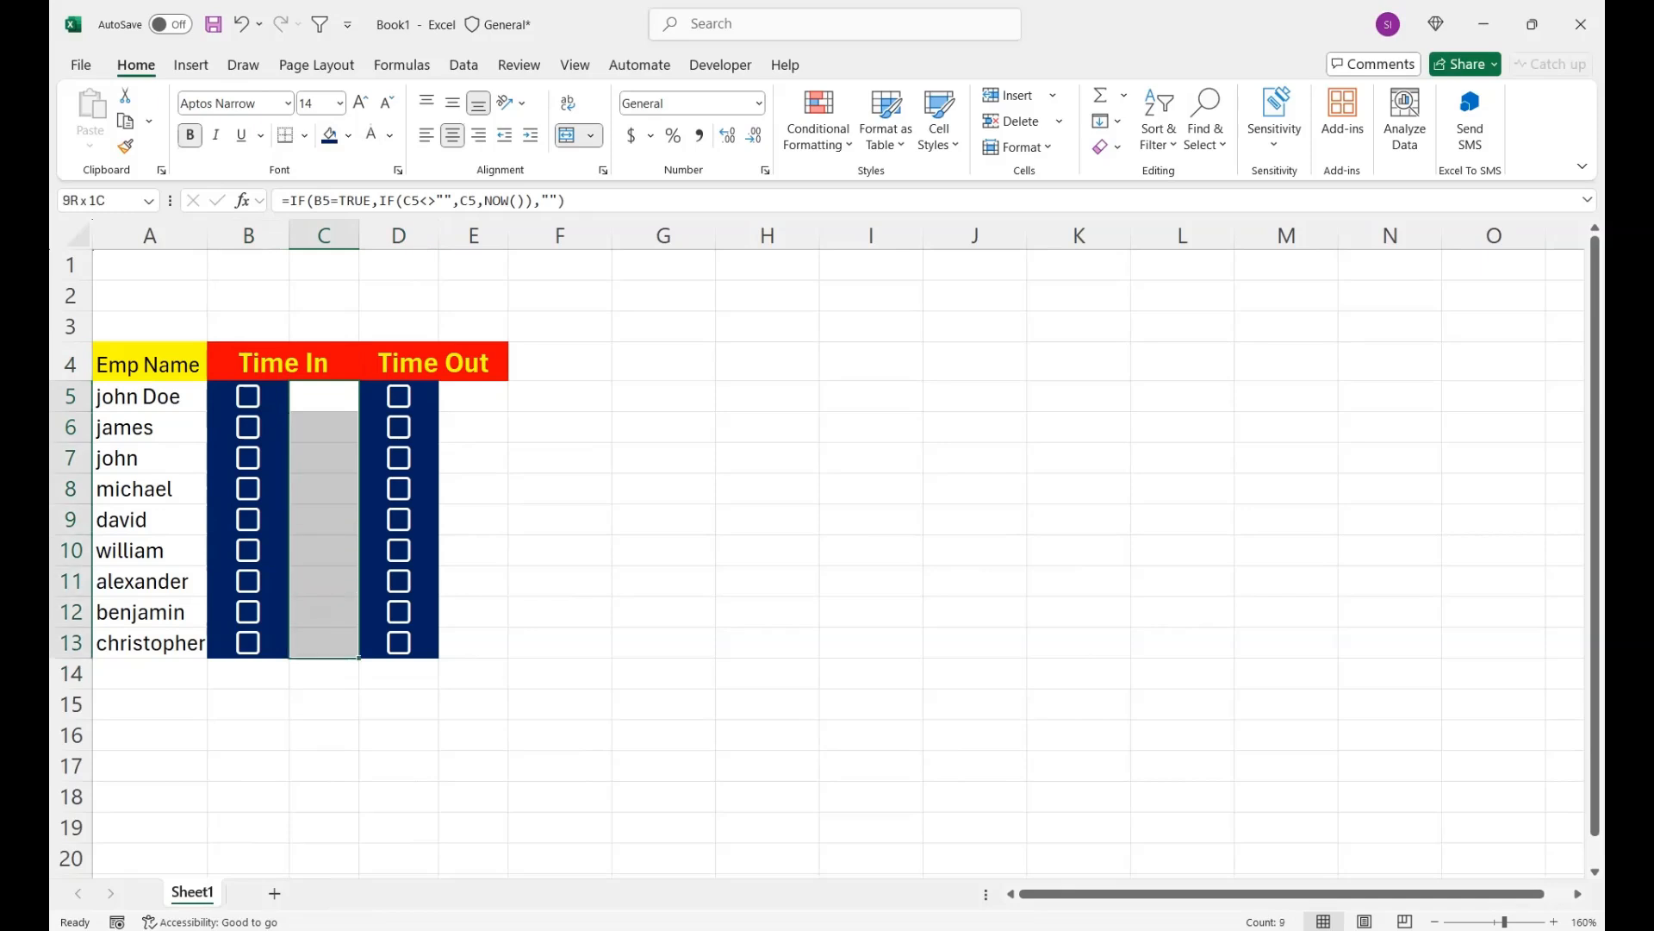
left_click(349, 135)
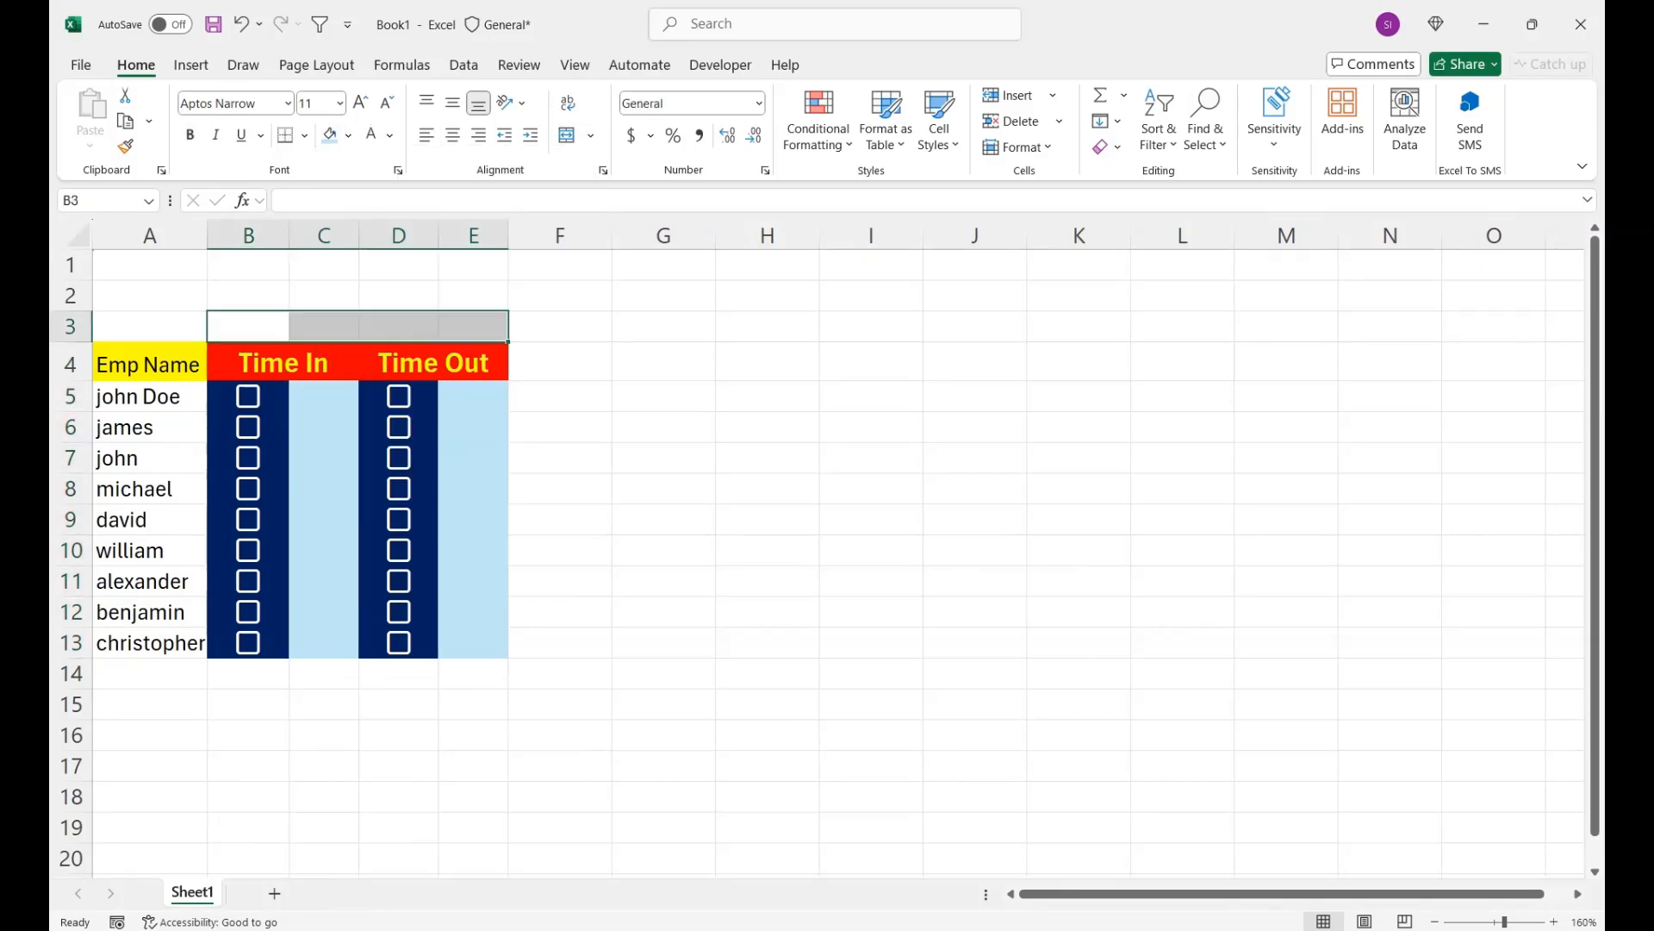
- Merge and center B3:E3 above the headers and enter the date 1-Feb-2025
left_click(566, 135)
type("1-")
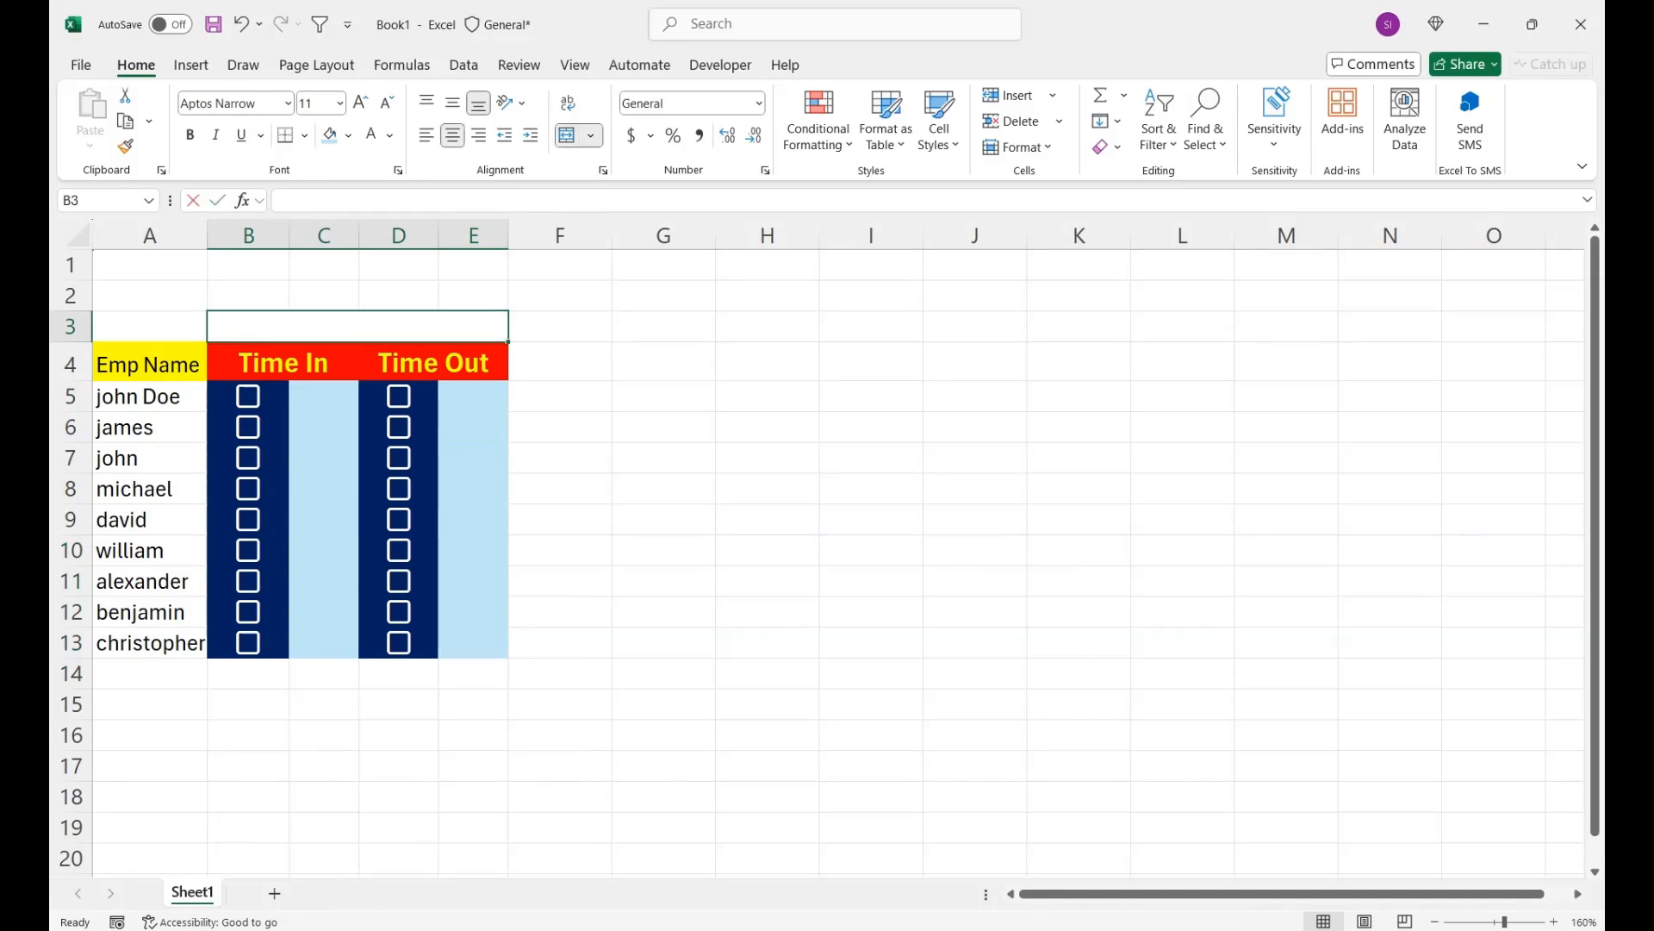
type("fe")
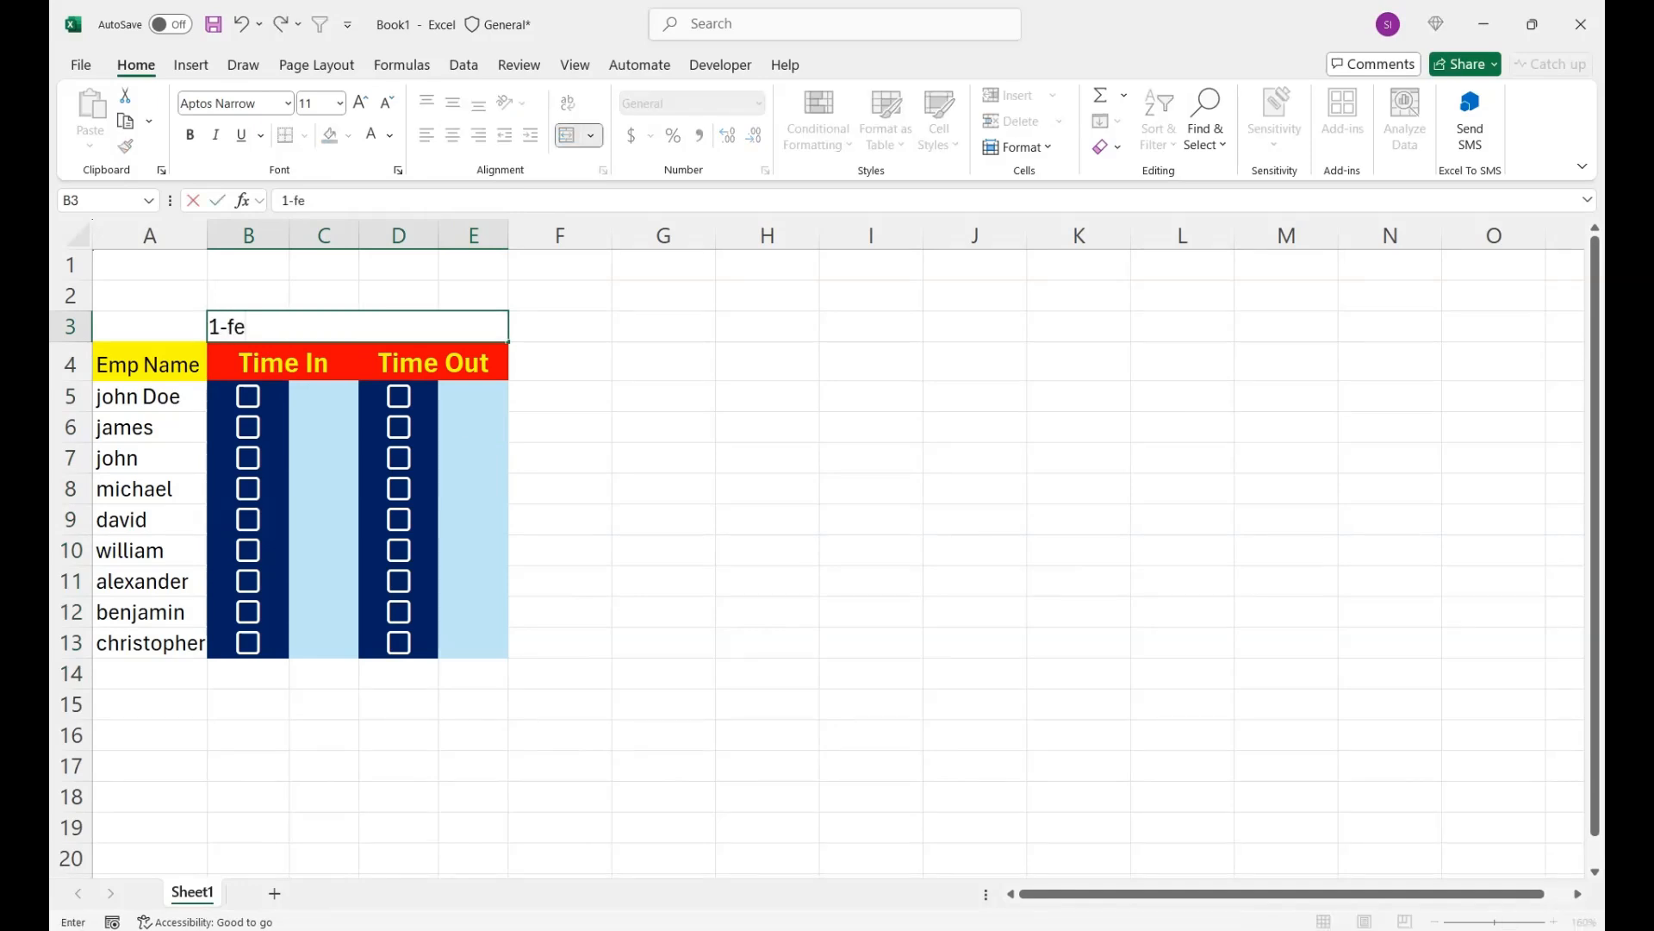
key("BackSpace")
key("BackSpace")
type("Feb-2025")
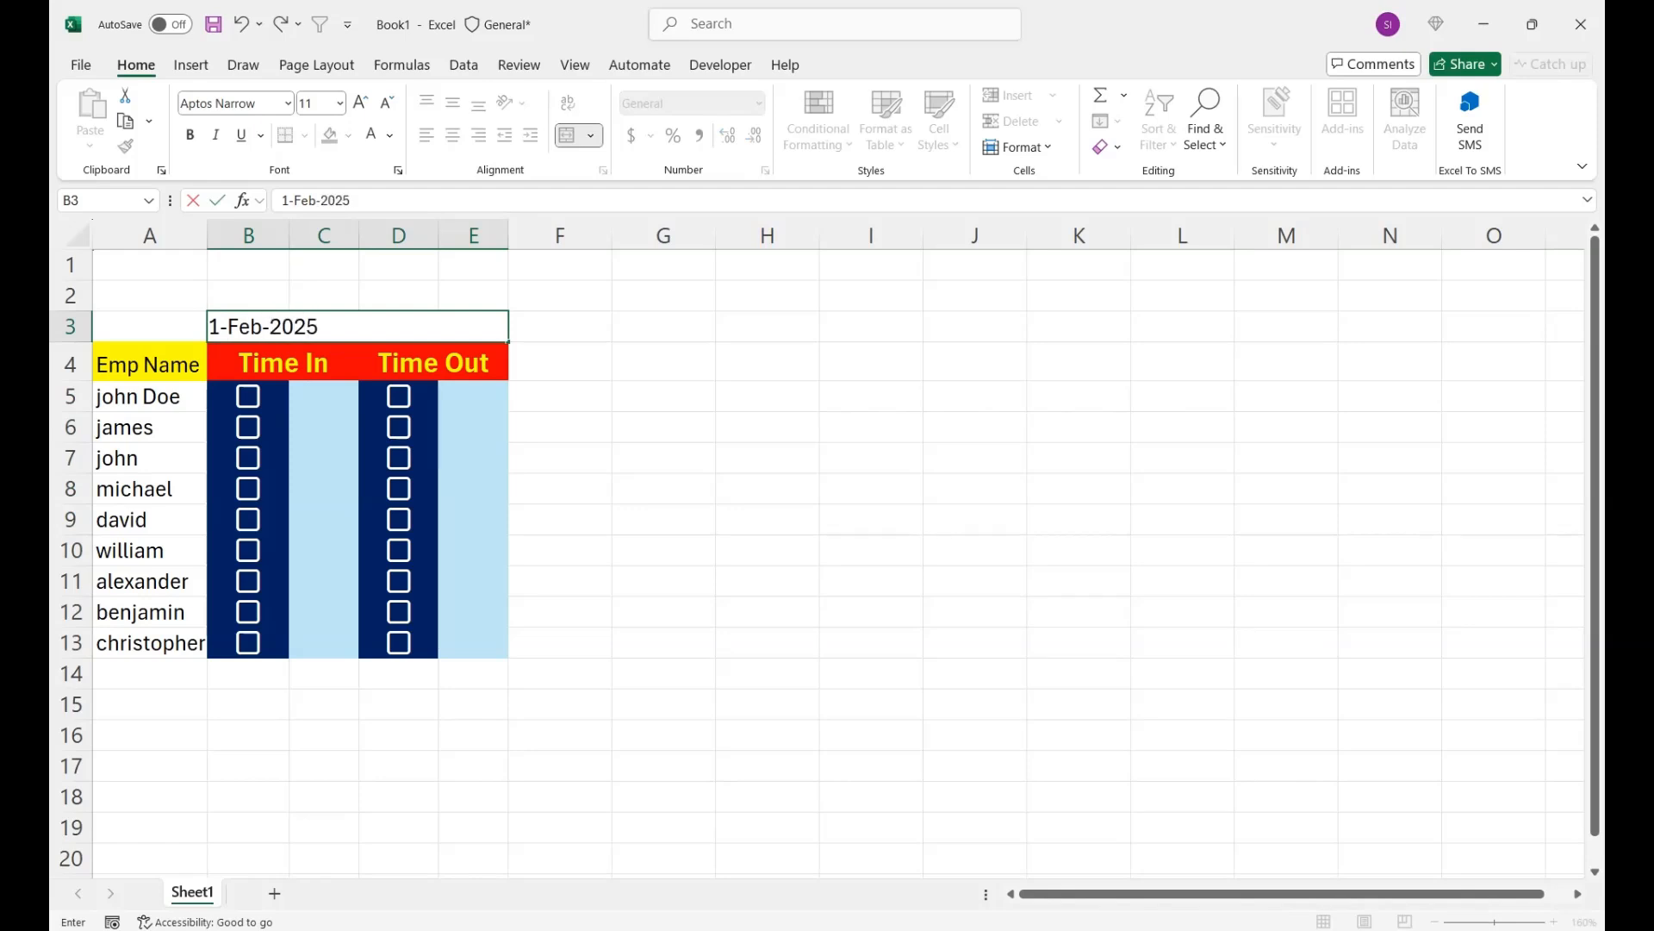
key("Return")
key("Up")
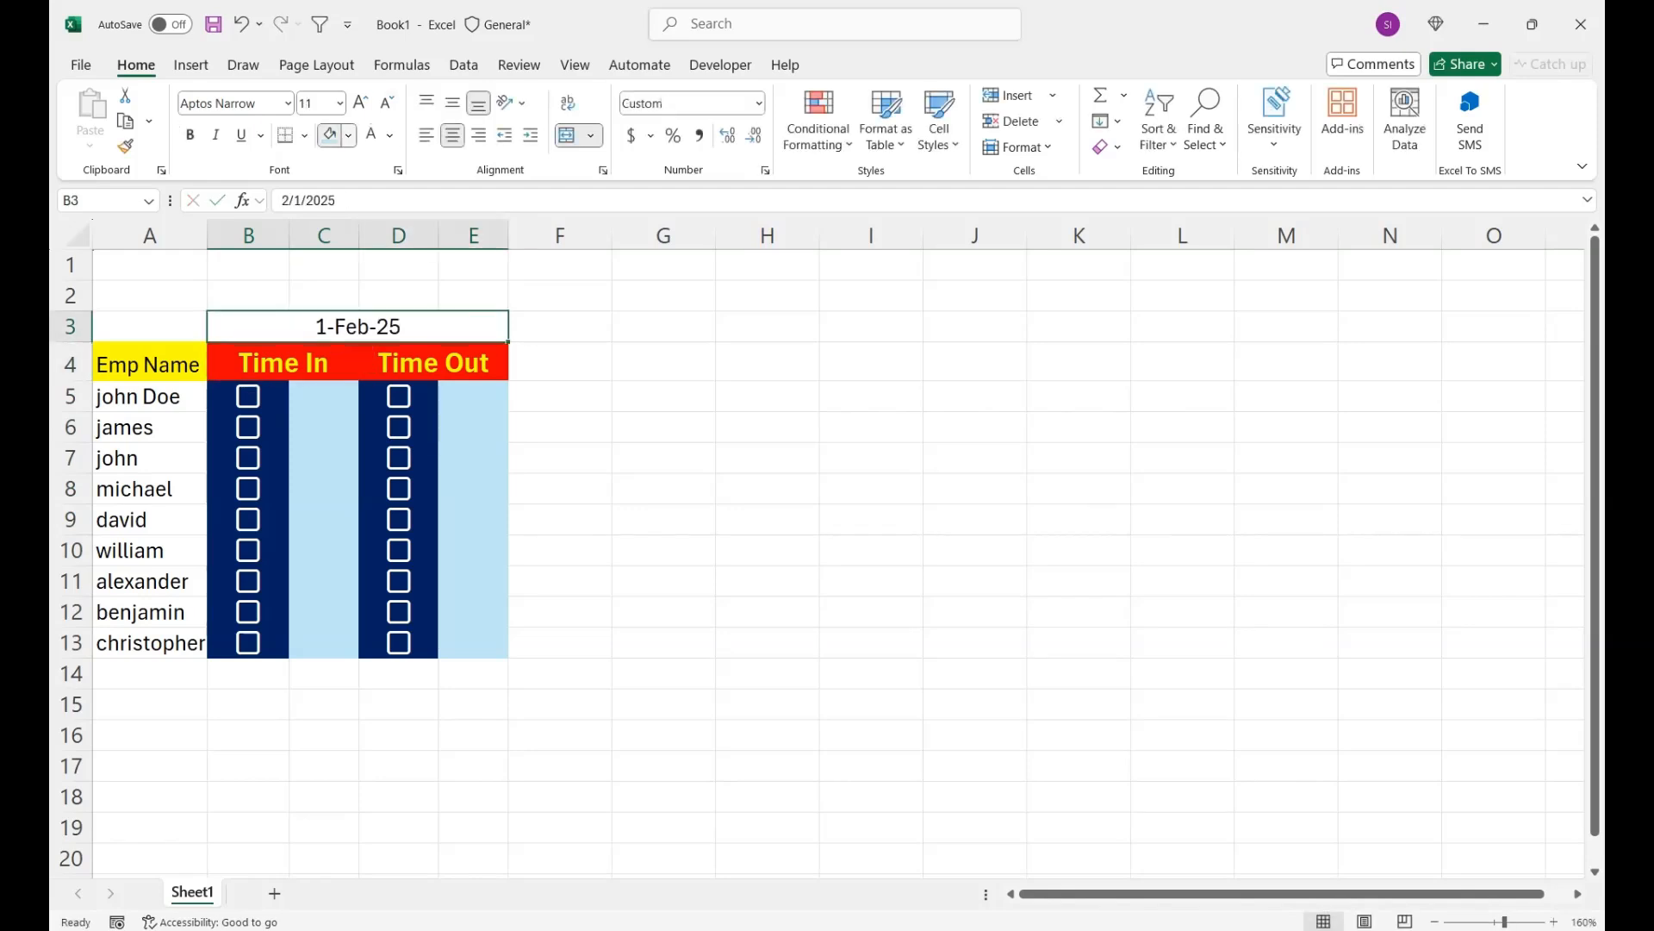
- Format the date in B3 with a black fill and white, bold, size 16 text
left_click(348, 136)
left_click(360, 235)
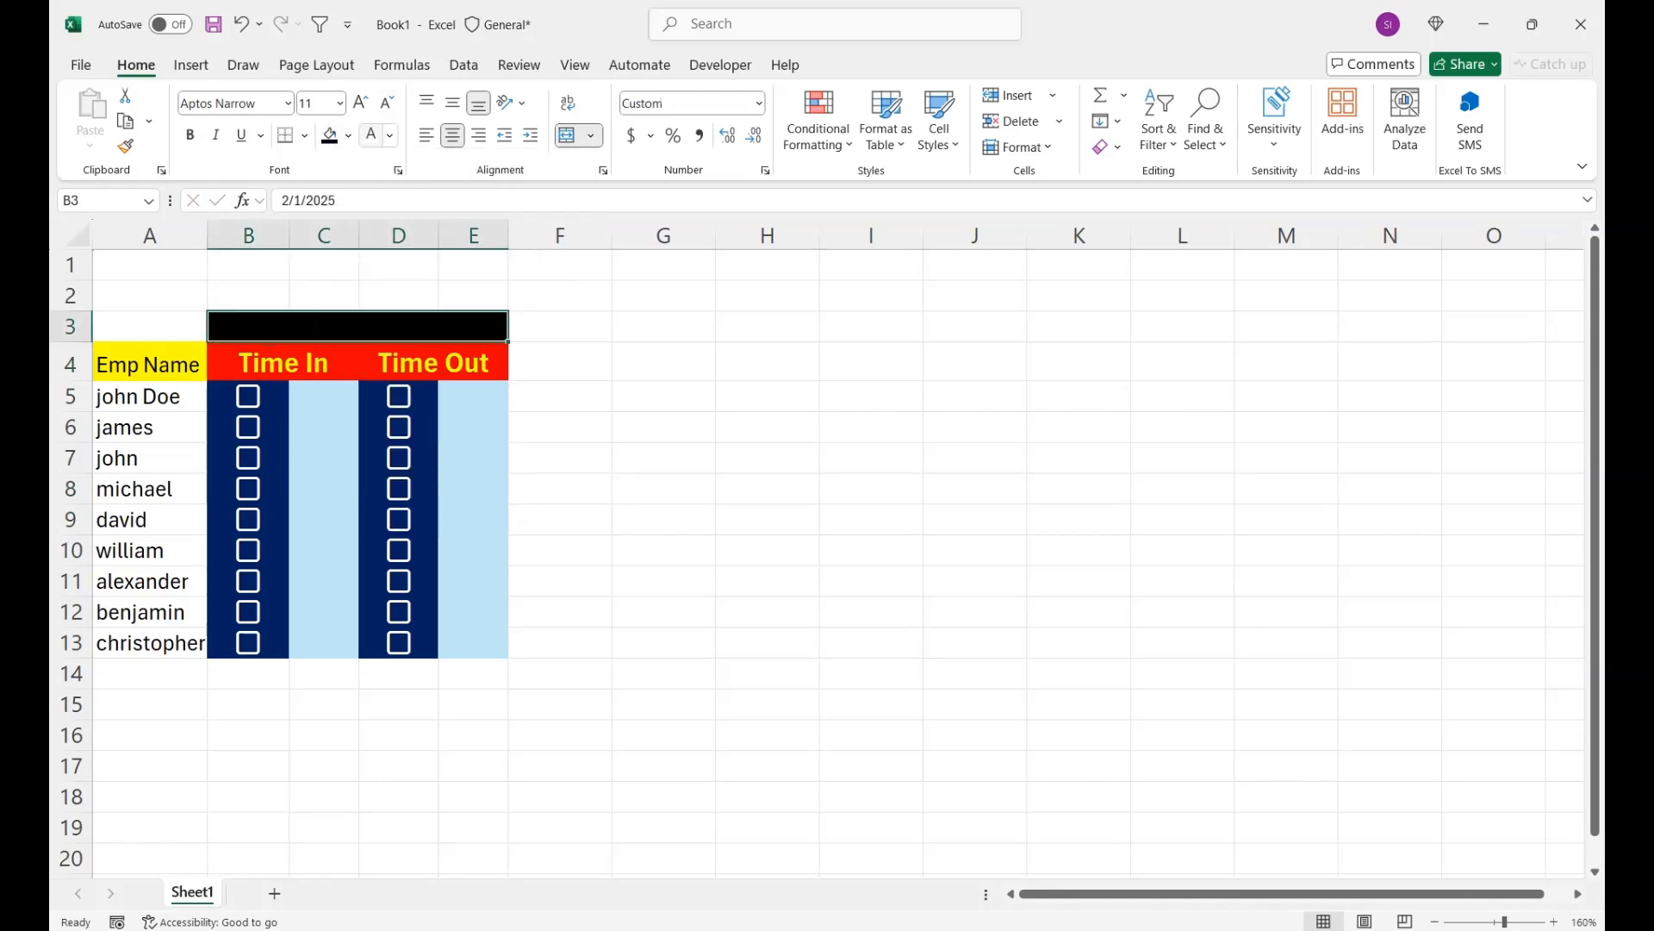
left_click(371, 135)
left_click(189, 136)
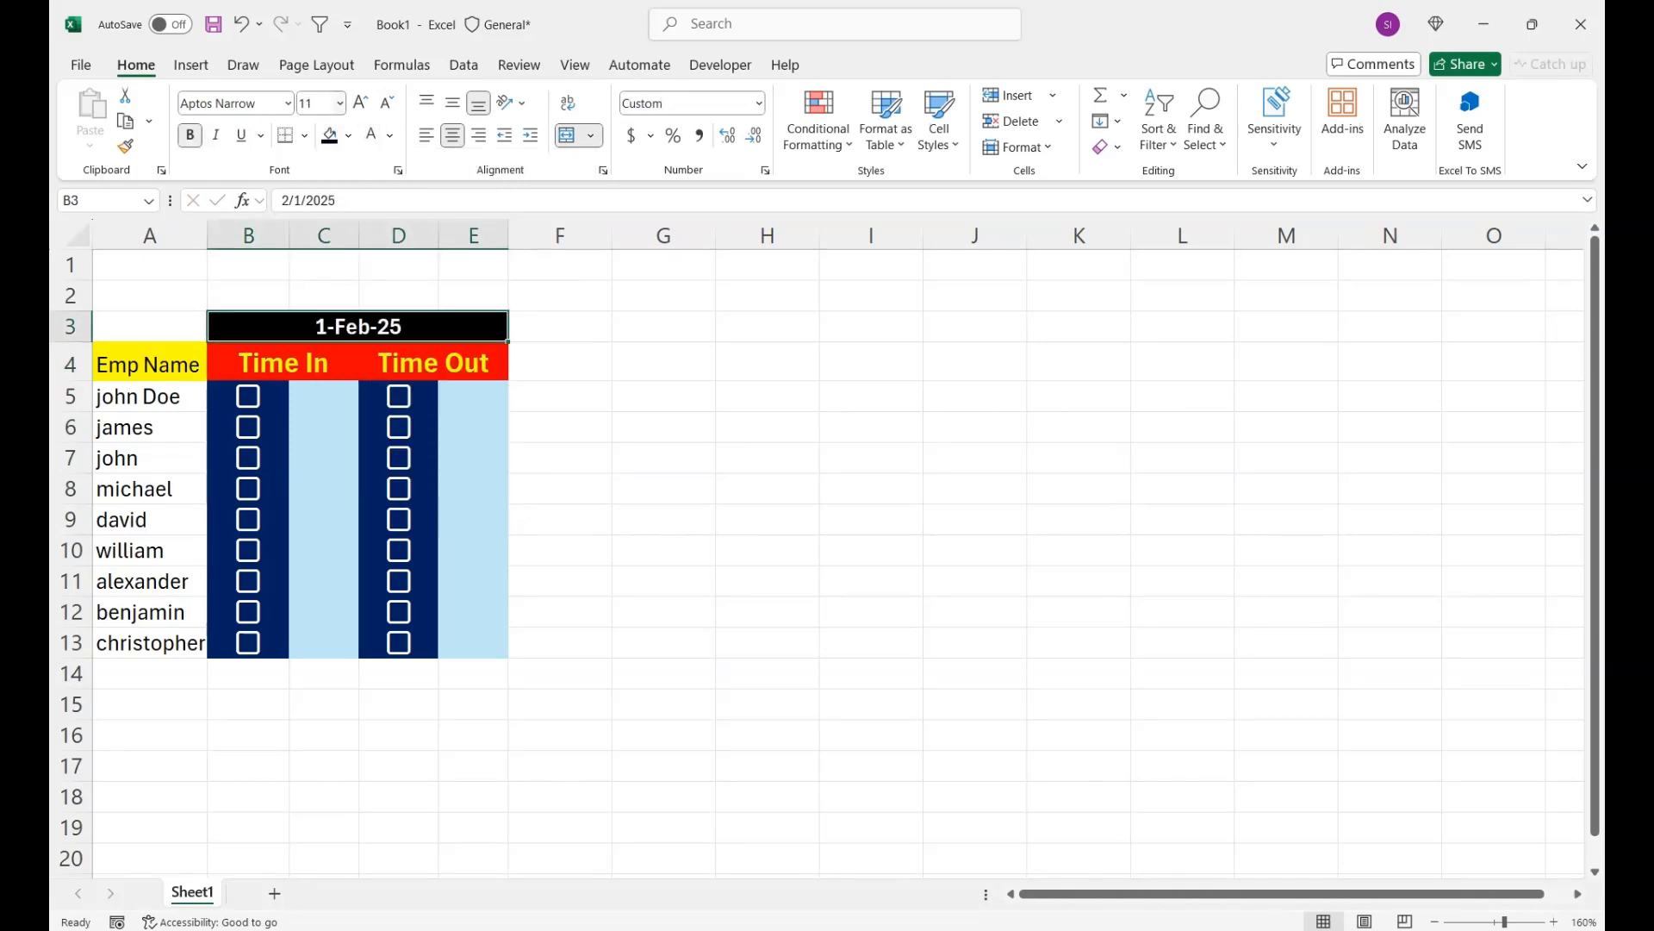
left_click(360, 103)
left_click(360, 102)
left_click(360, 103)
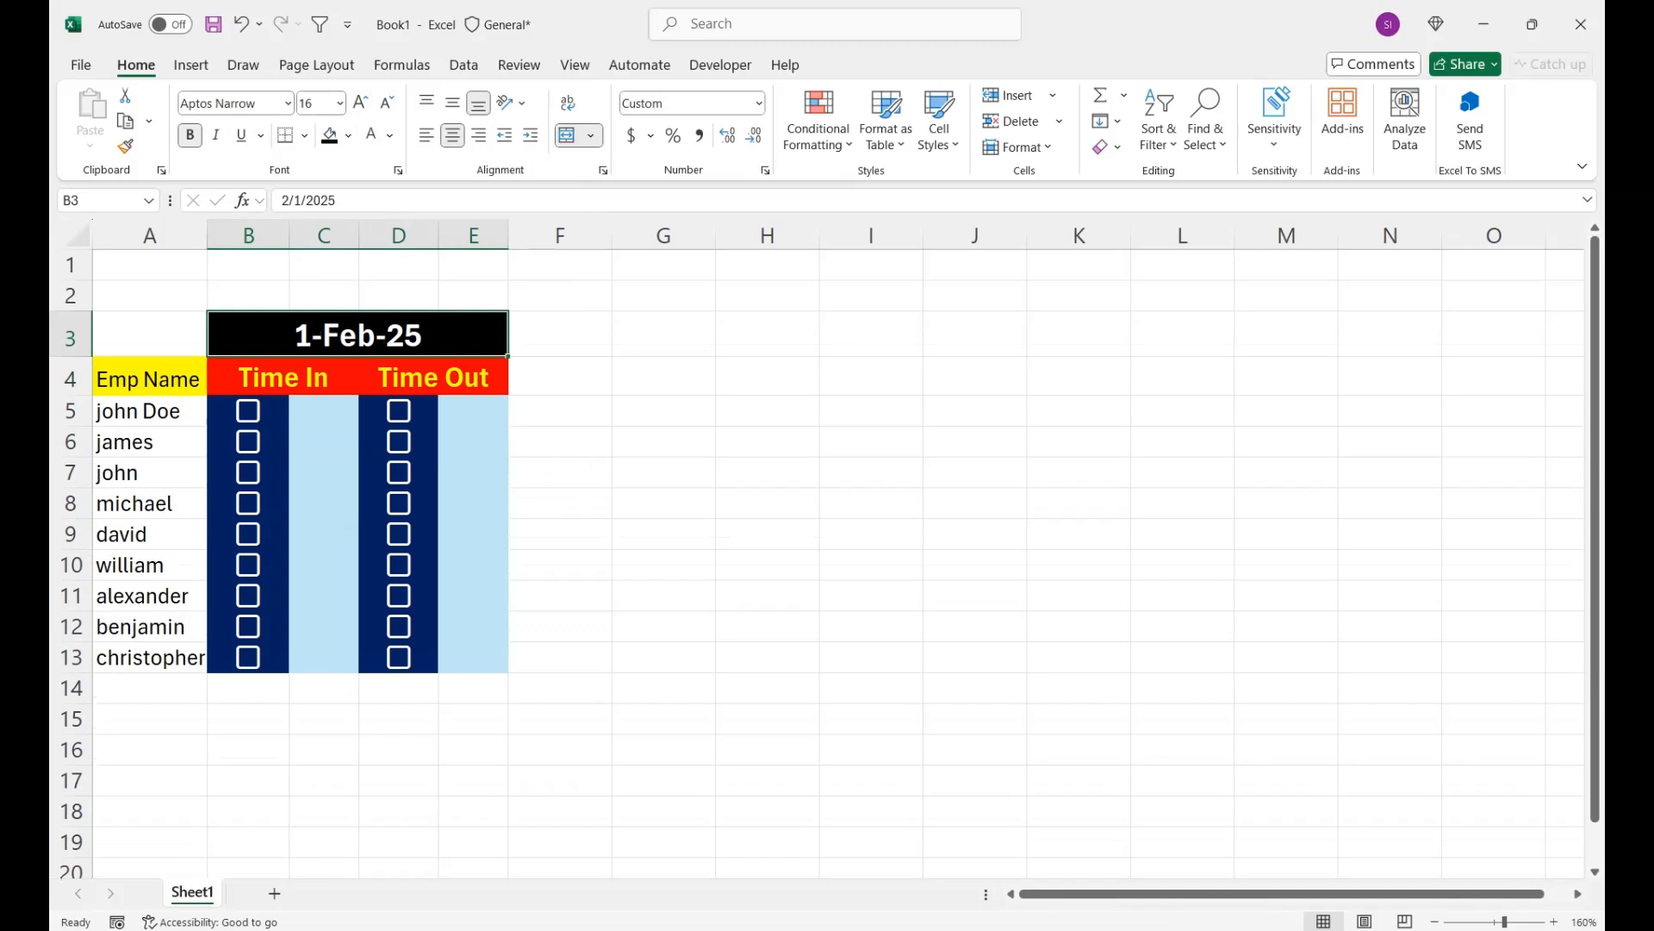
- Try to extend the attendance block B3:E13 across to column I for the following date
left_click_drag(358, 335, 371, 658)
left_click_drag(508, 672, 923, 672)
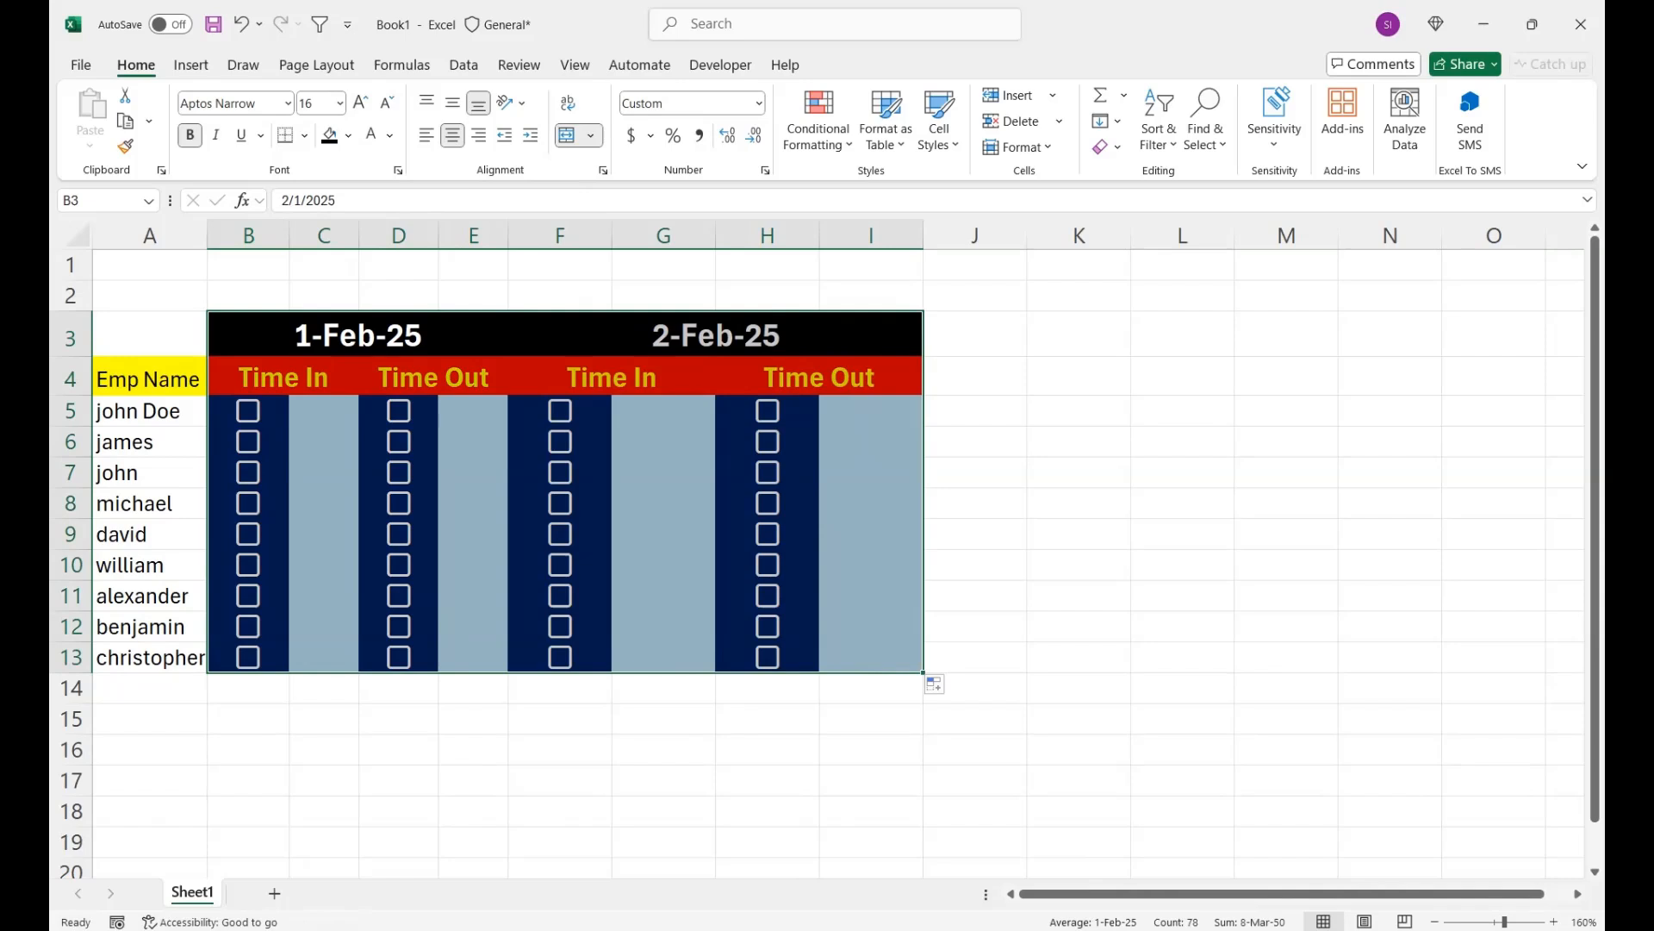
left_click(149, 334)
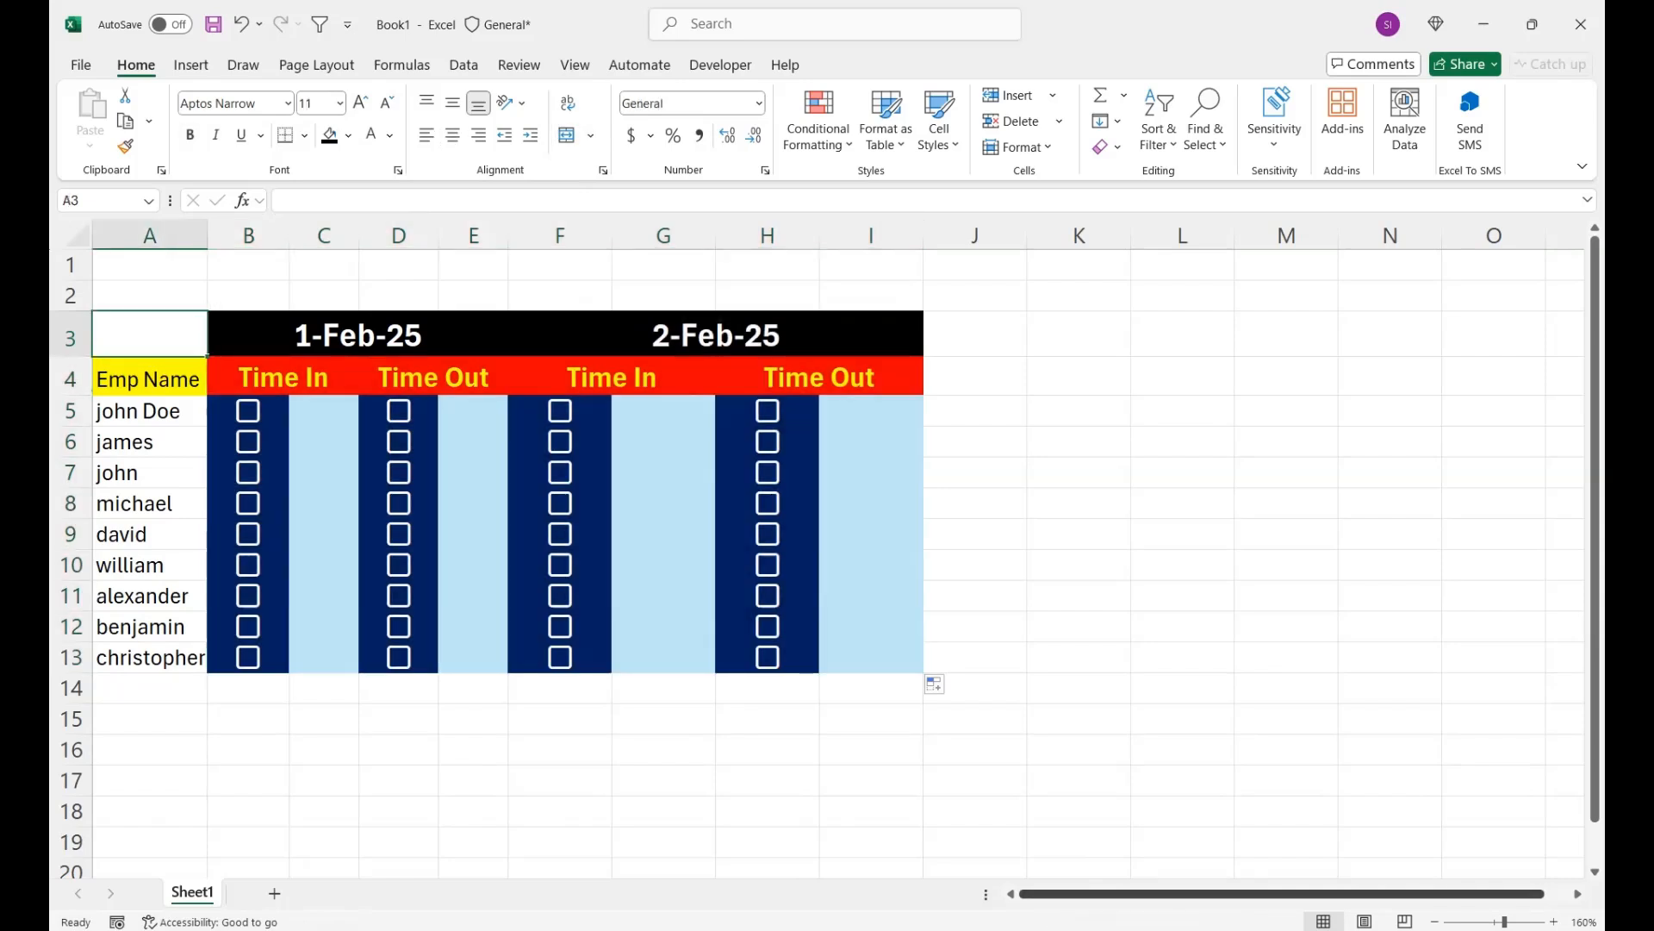
- Autofill the attendance block B3:E13 across to column Y to create daily blocks through 6-Feb-25
left_click_drag(1504, 922, 1499, 922)
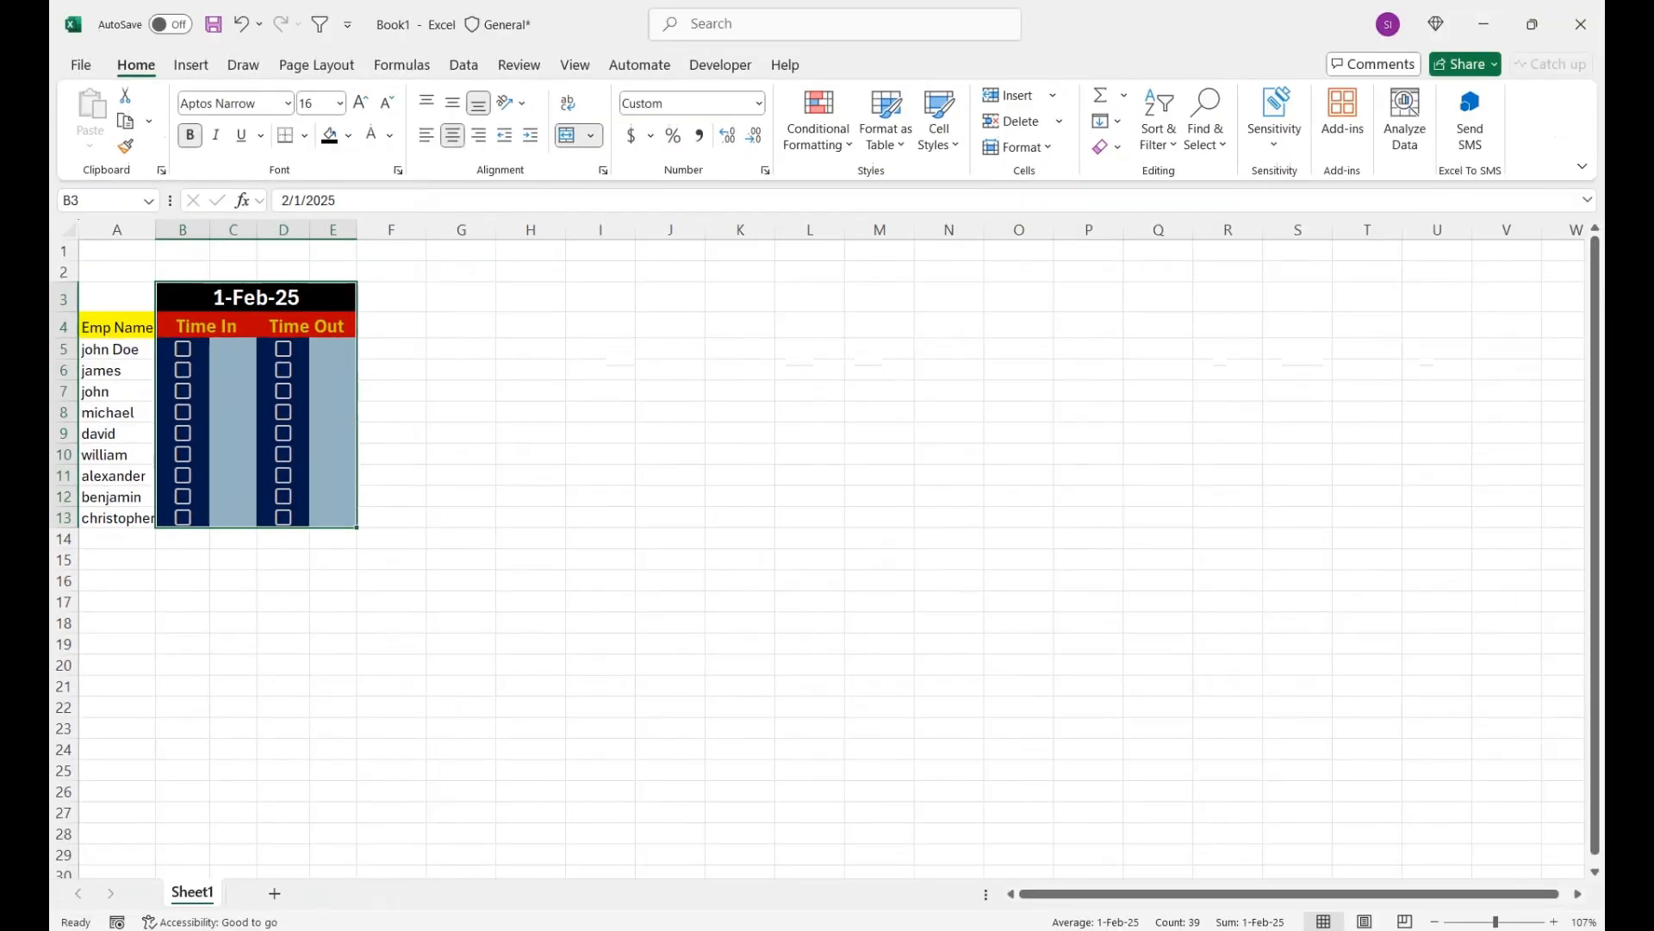
left_click_drag(663, 459, 1221, 460)
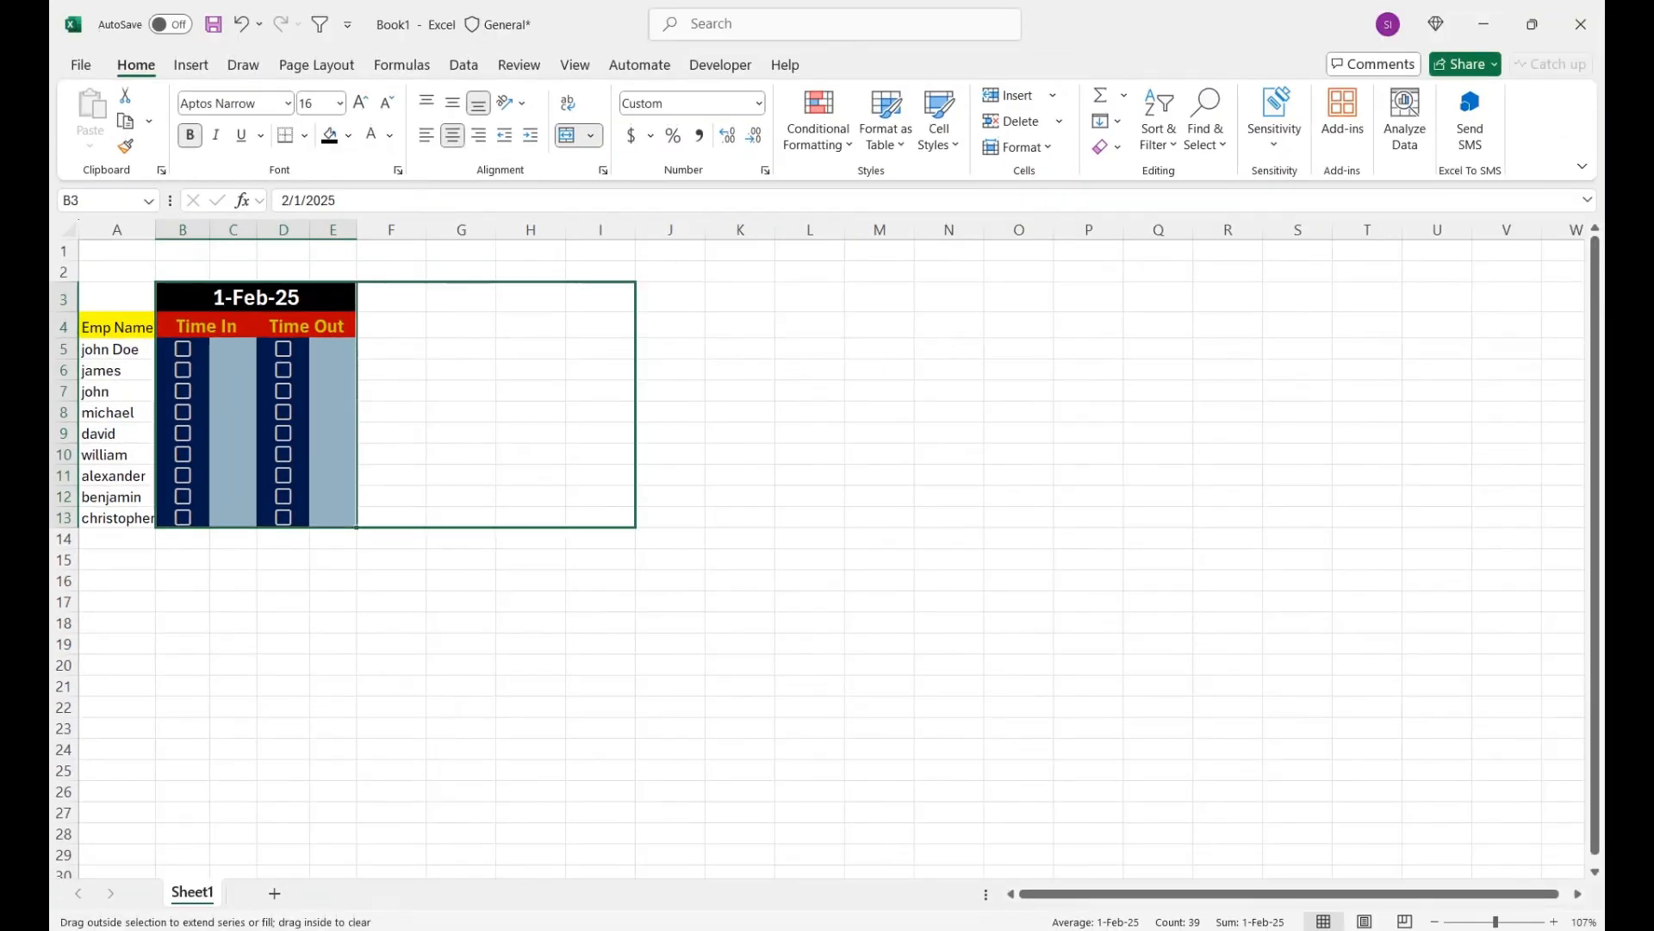
left_click_drag(635, 459, 1472, 460)
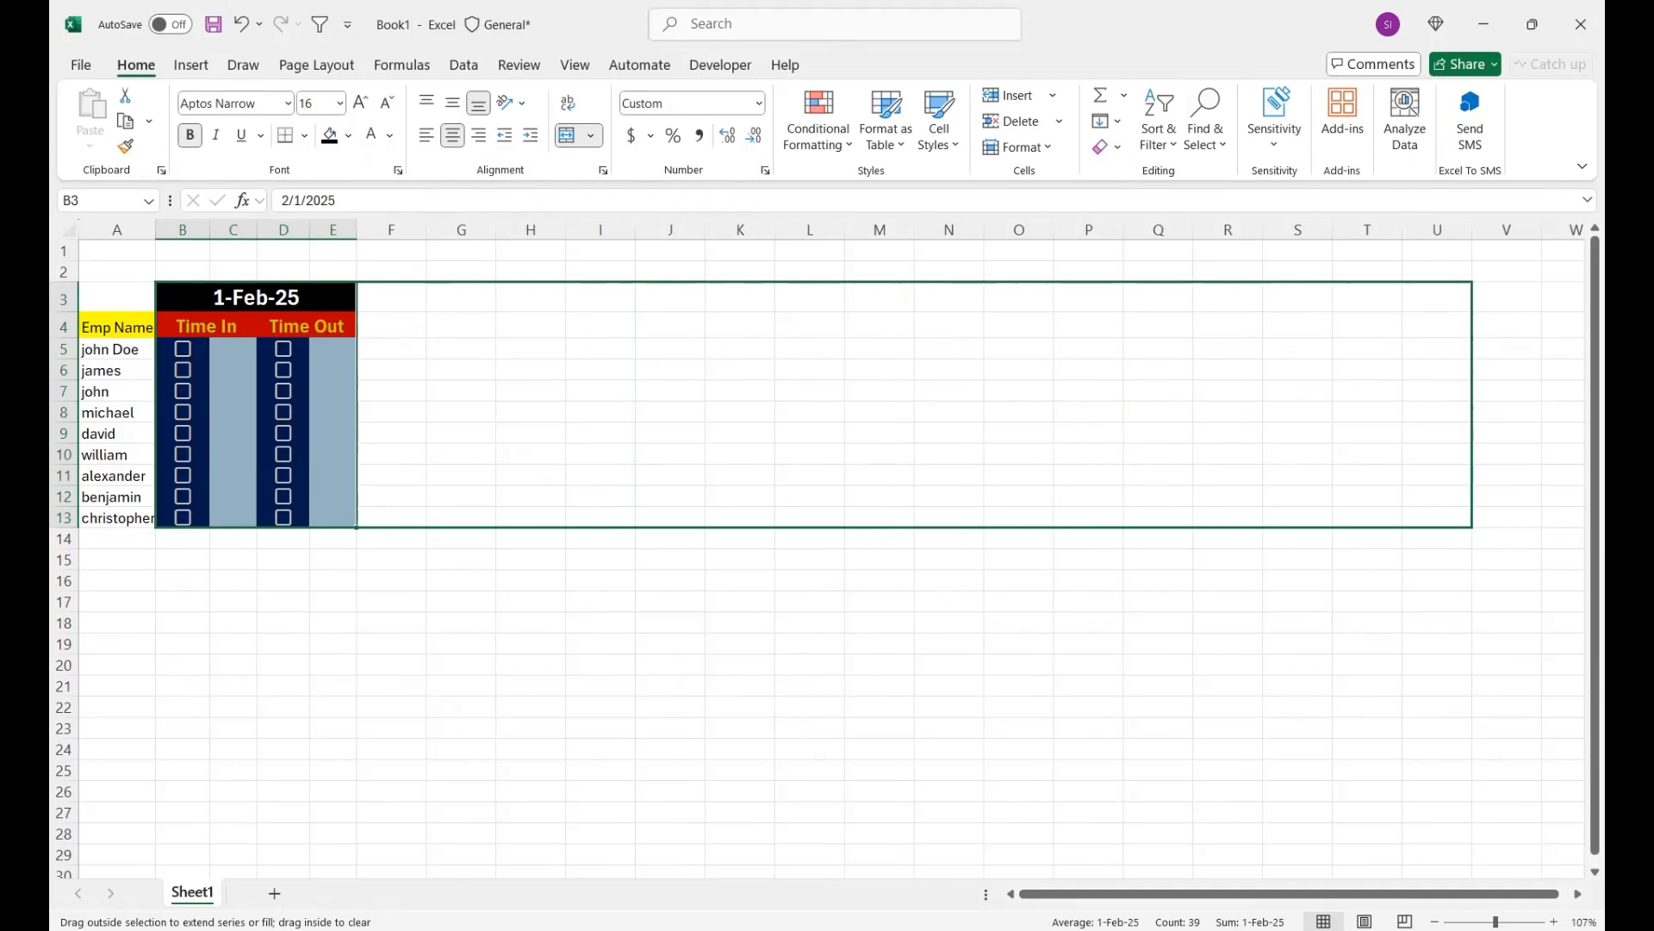
left_click_drag(1473, 459, 1585, 460)
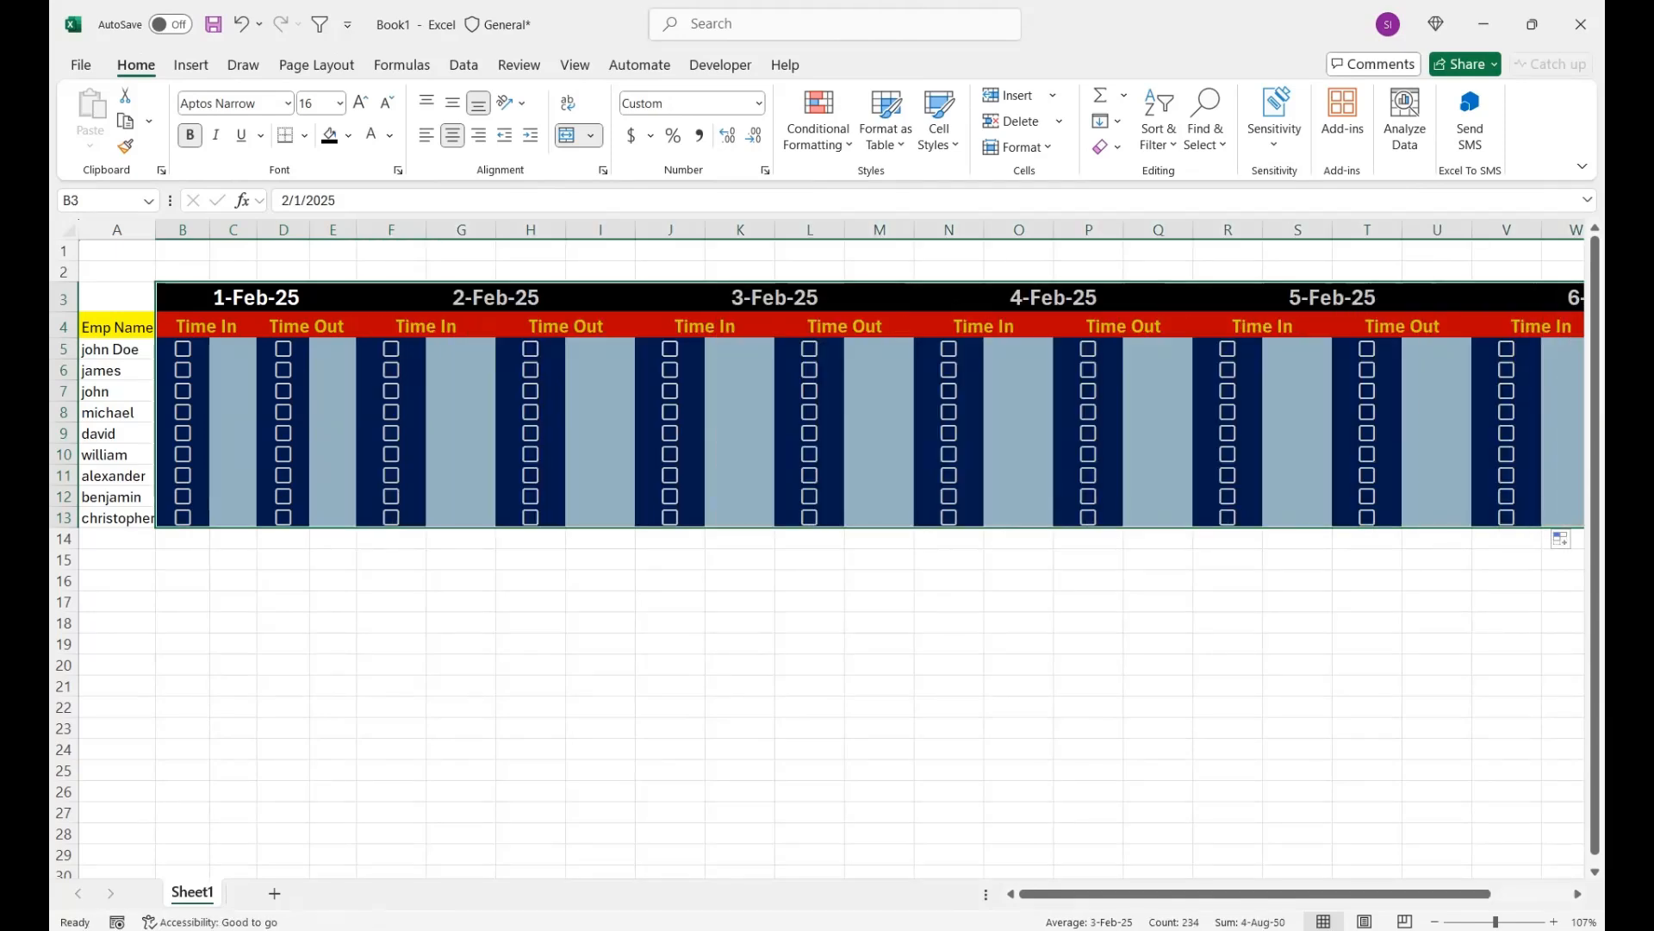
- Increase the height of row 3 and middle-align its date headers vertically
left_click_drag(64, 315, 64, 324)
left_click_drag(258, 307, 1568, 308)
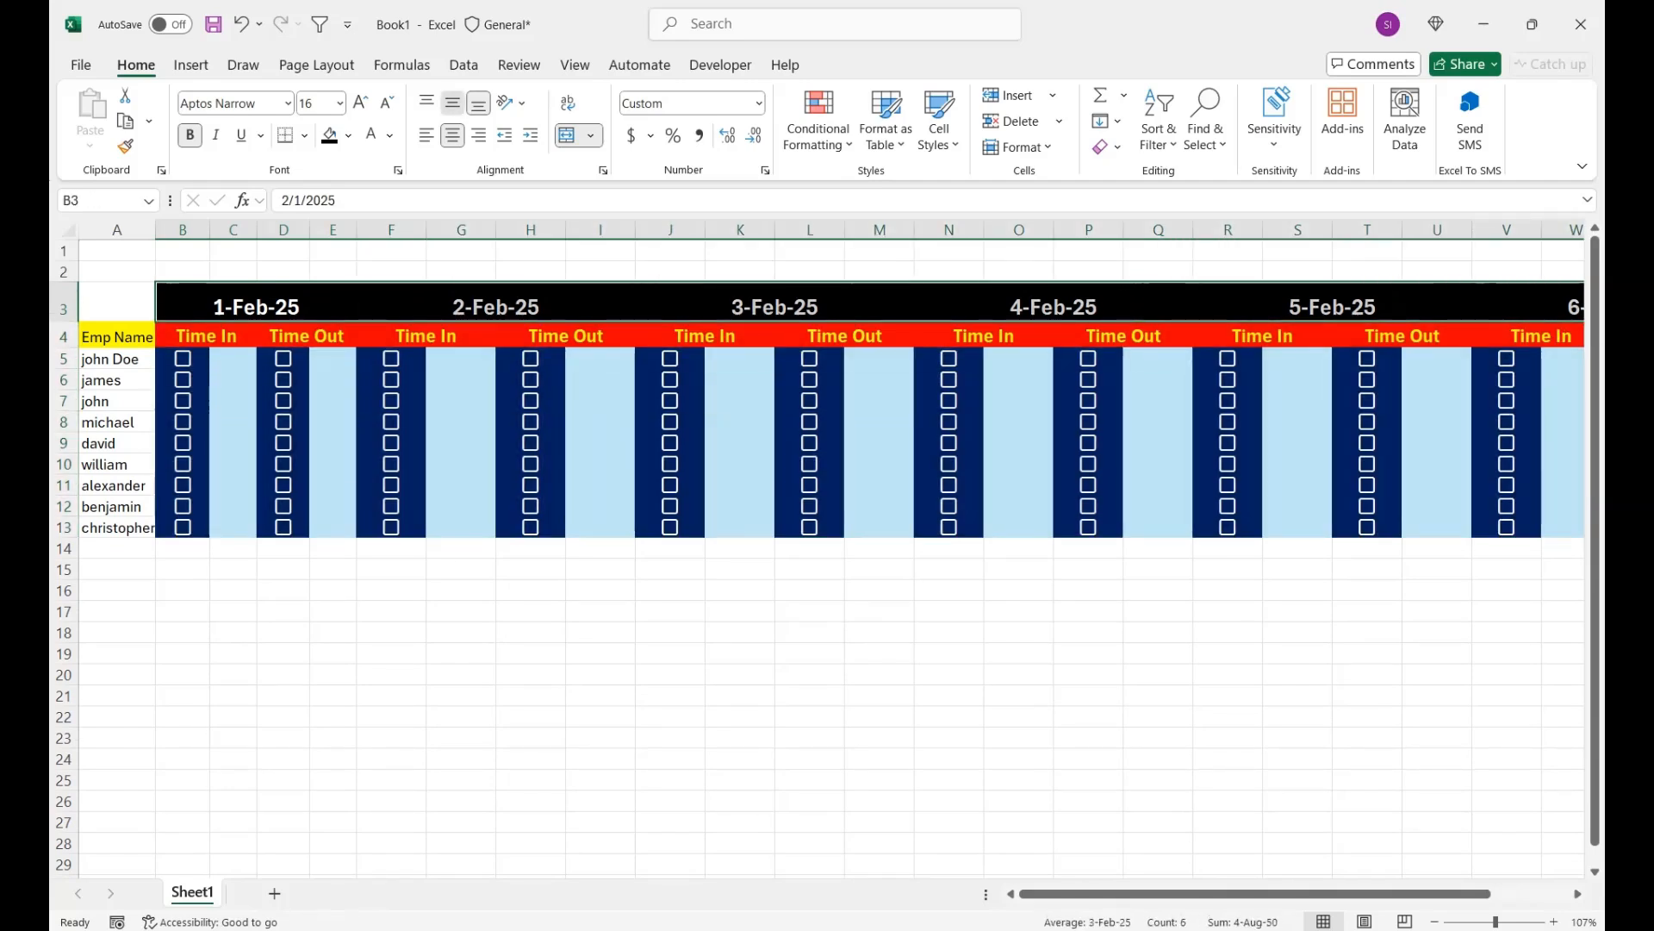
left_click(453, 103)
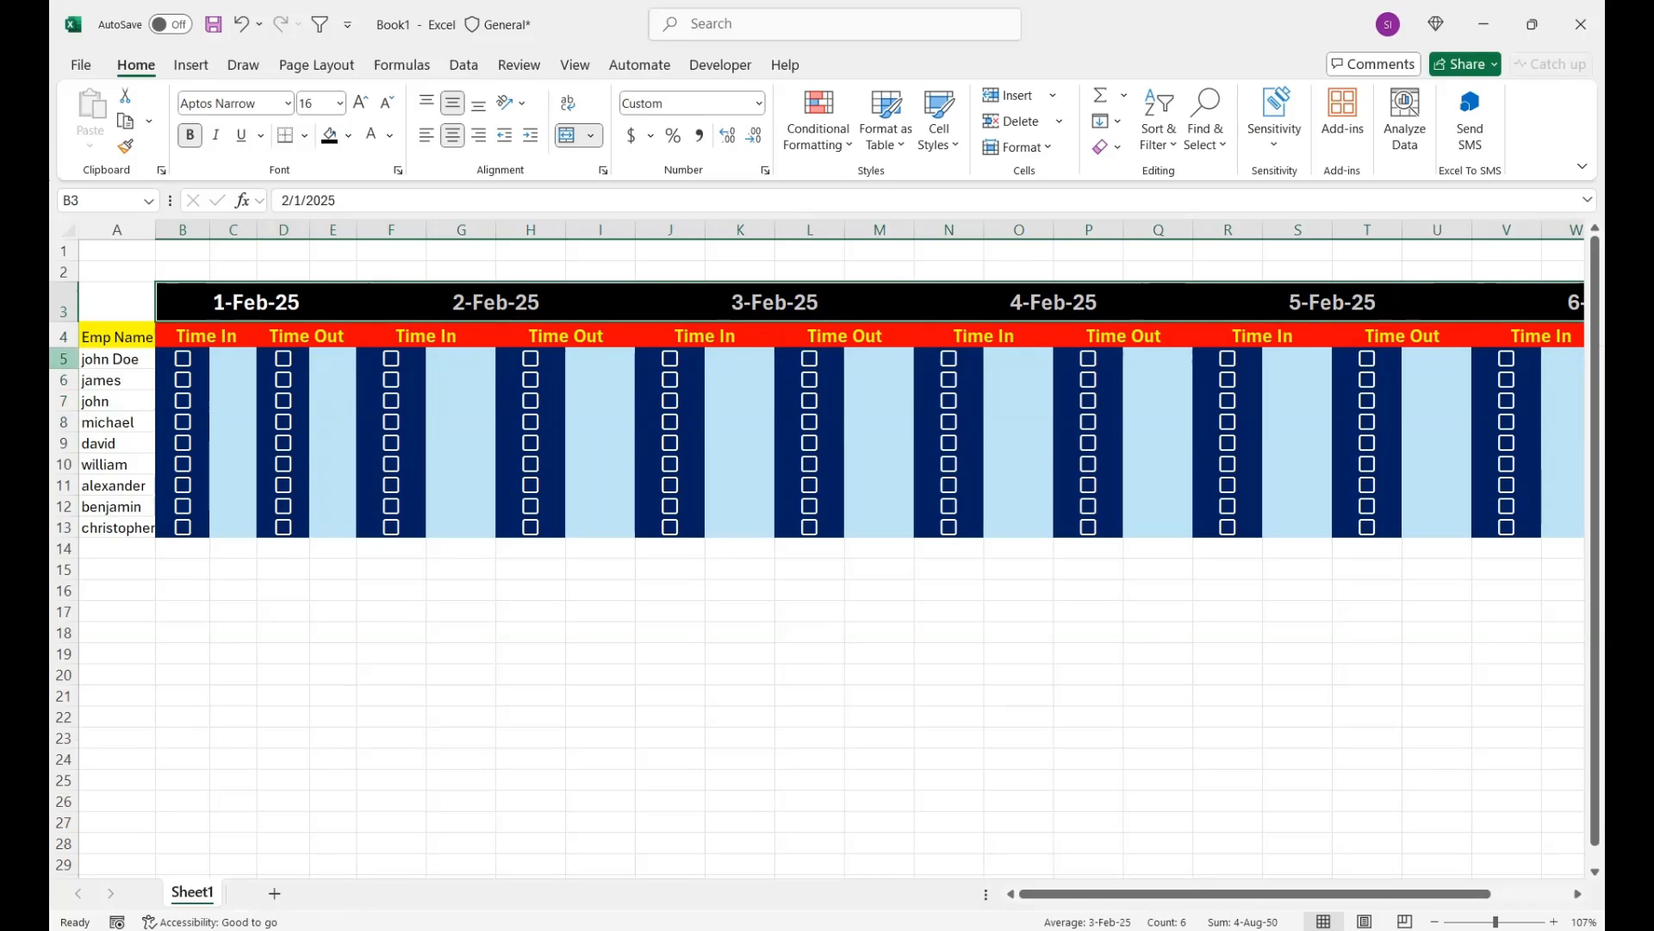
- Increase the height of row 4 and middle-align its Emp Name, Time In and Time Out headers vertically
left_click_drag(64, 348, 63, 360)
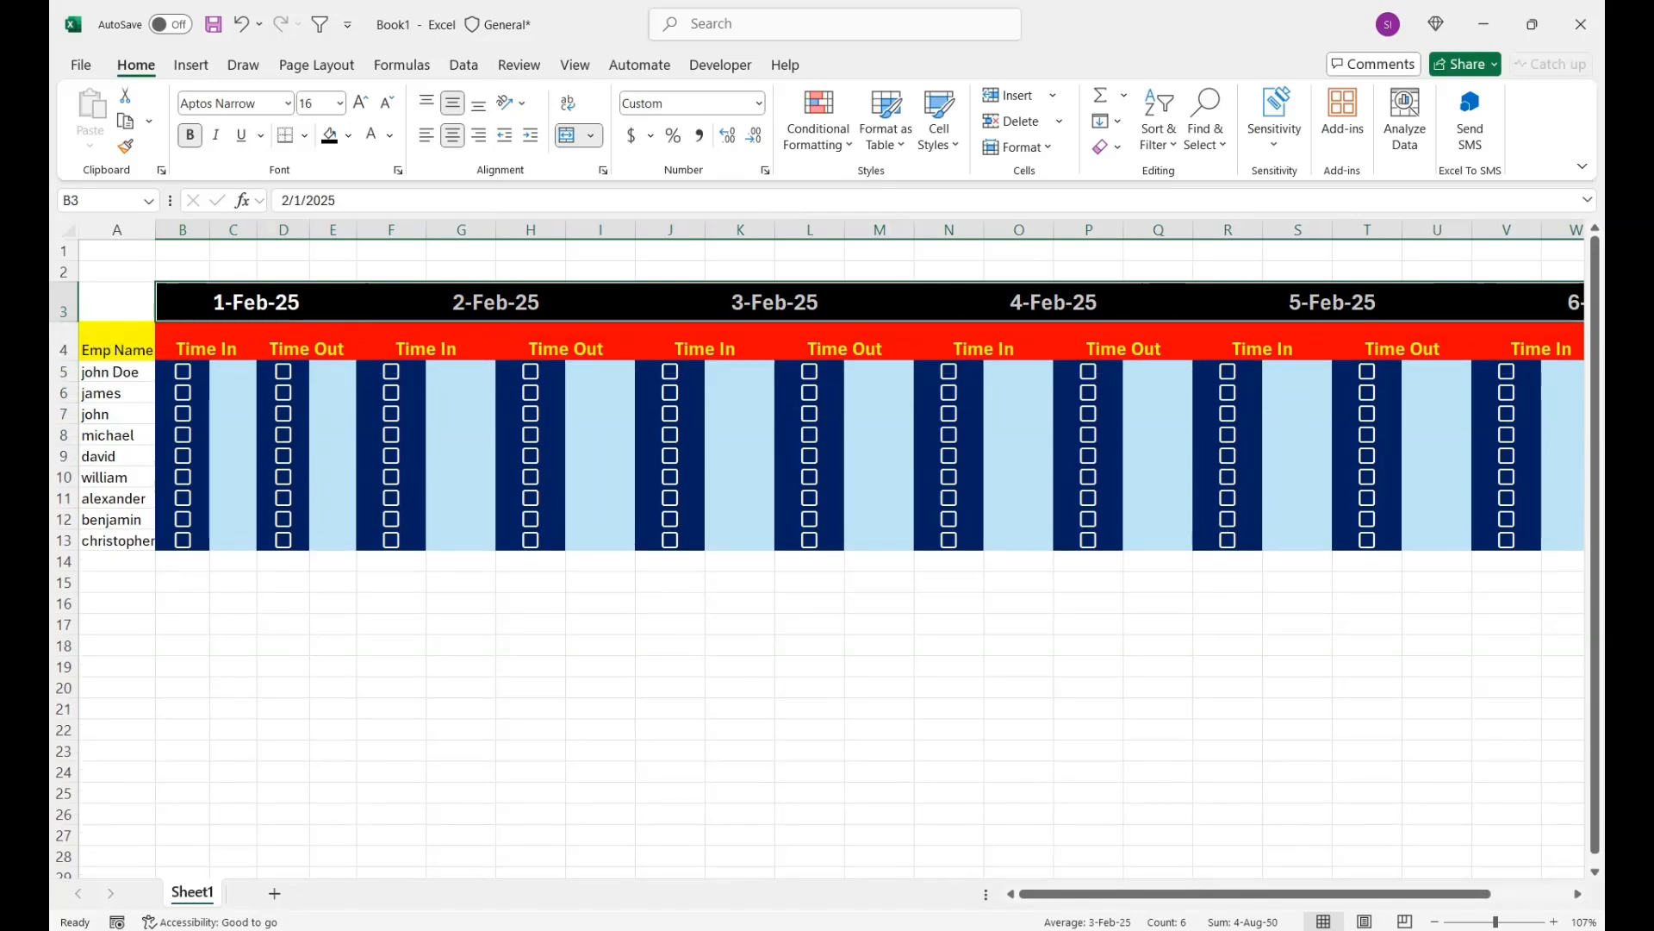
left_click(64, 349)
left_click(452, 102)
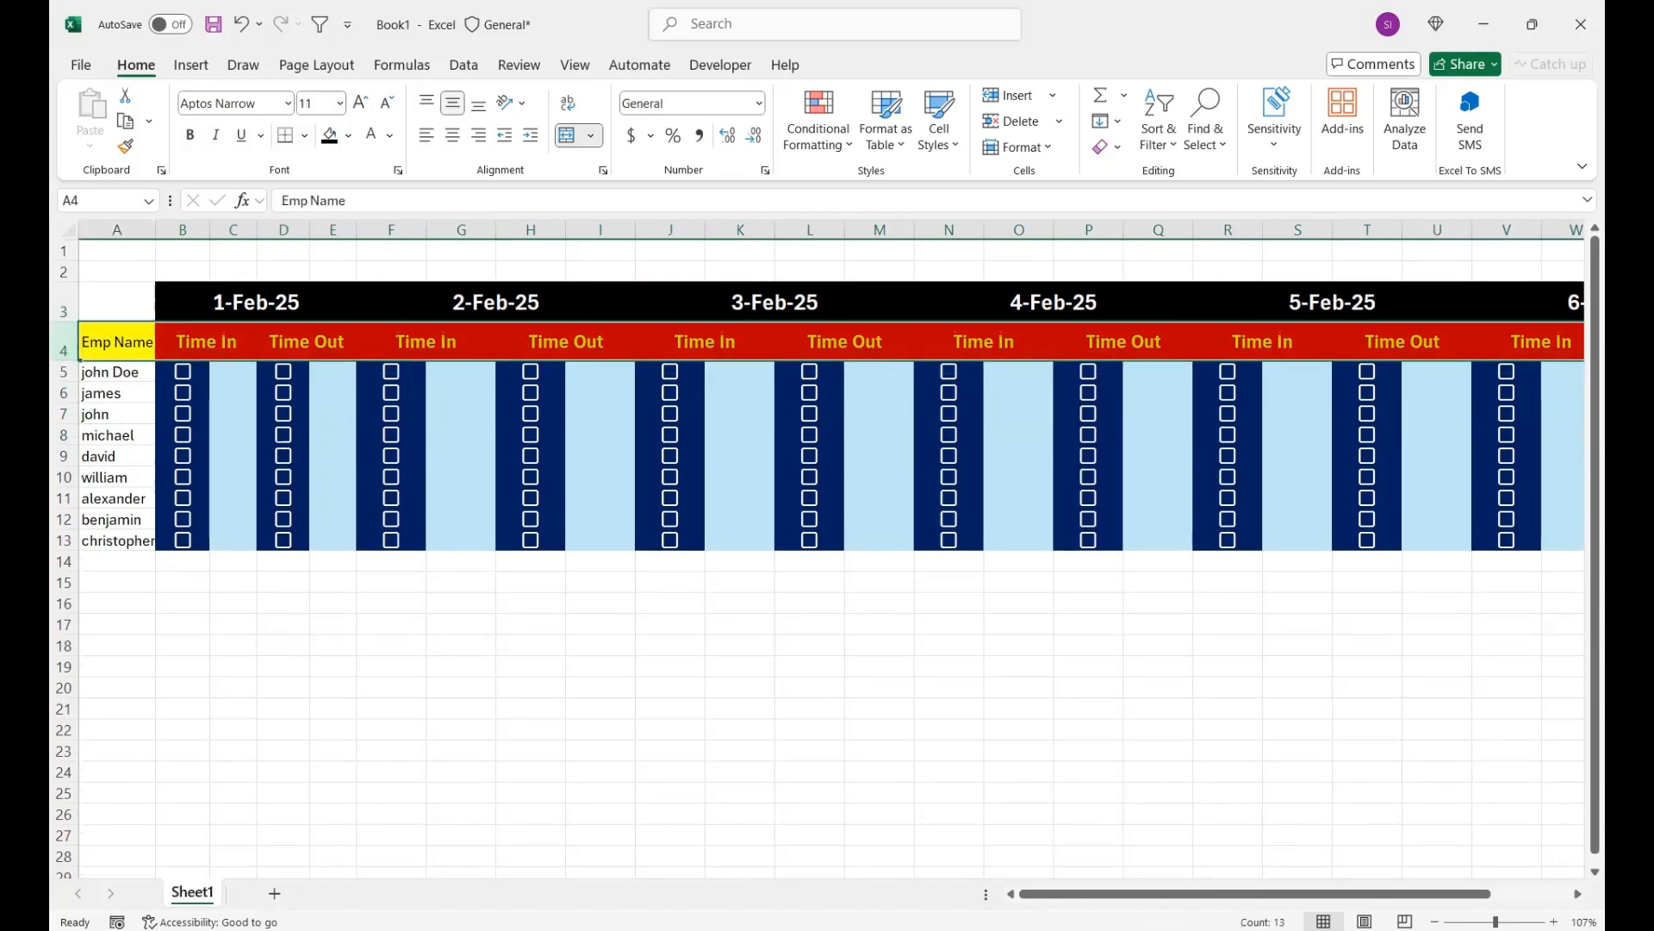
left_click(551, 518)
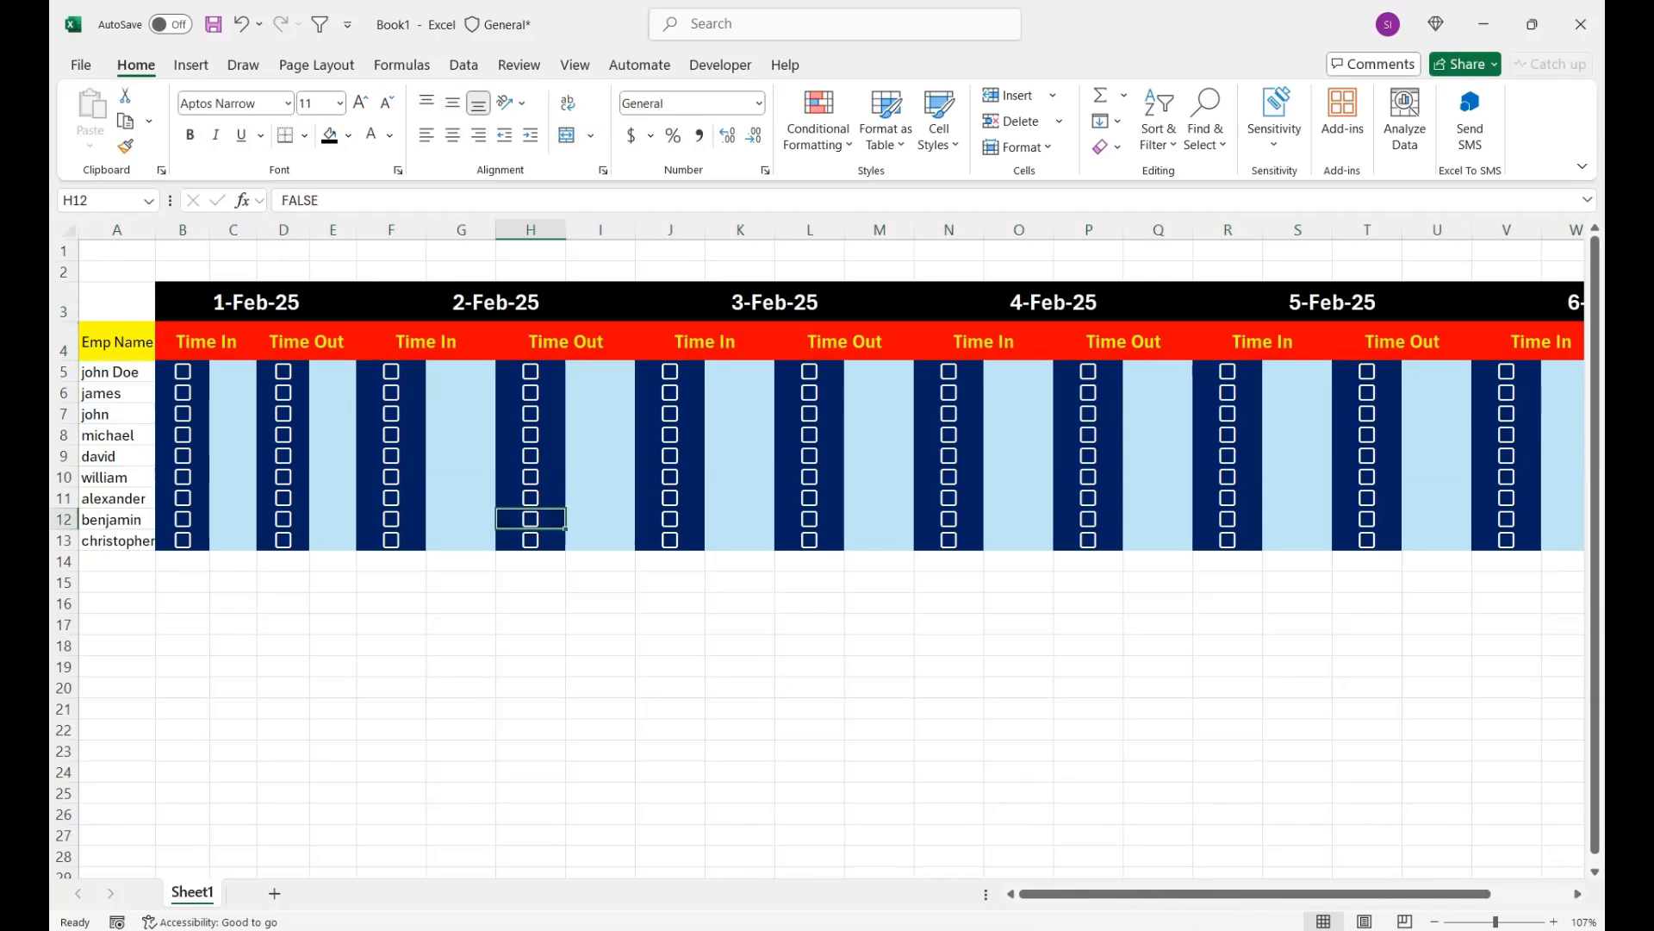
- Change the fill of all the date headers in row 3 to orange
left_click_drag(257, 302, 1542, 302)
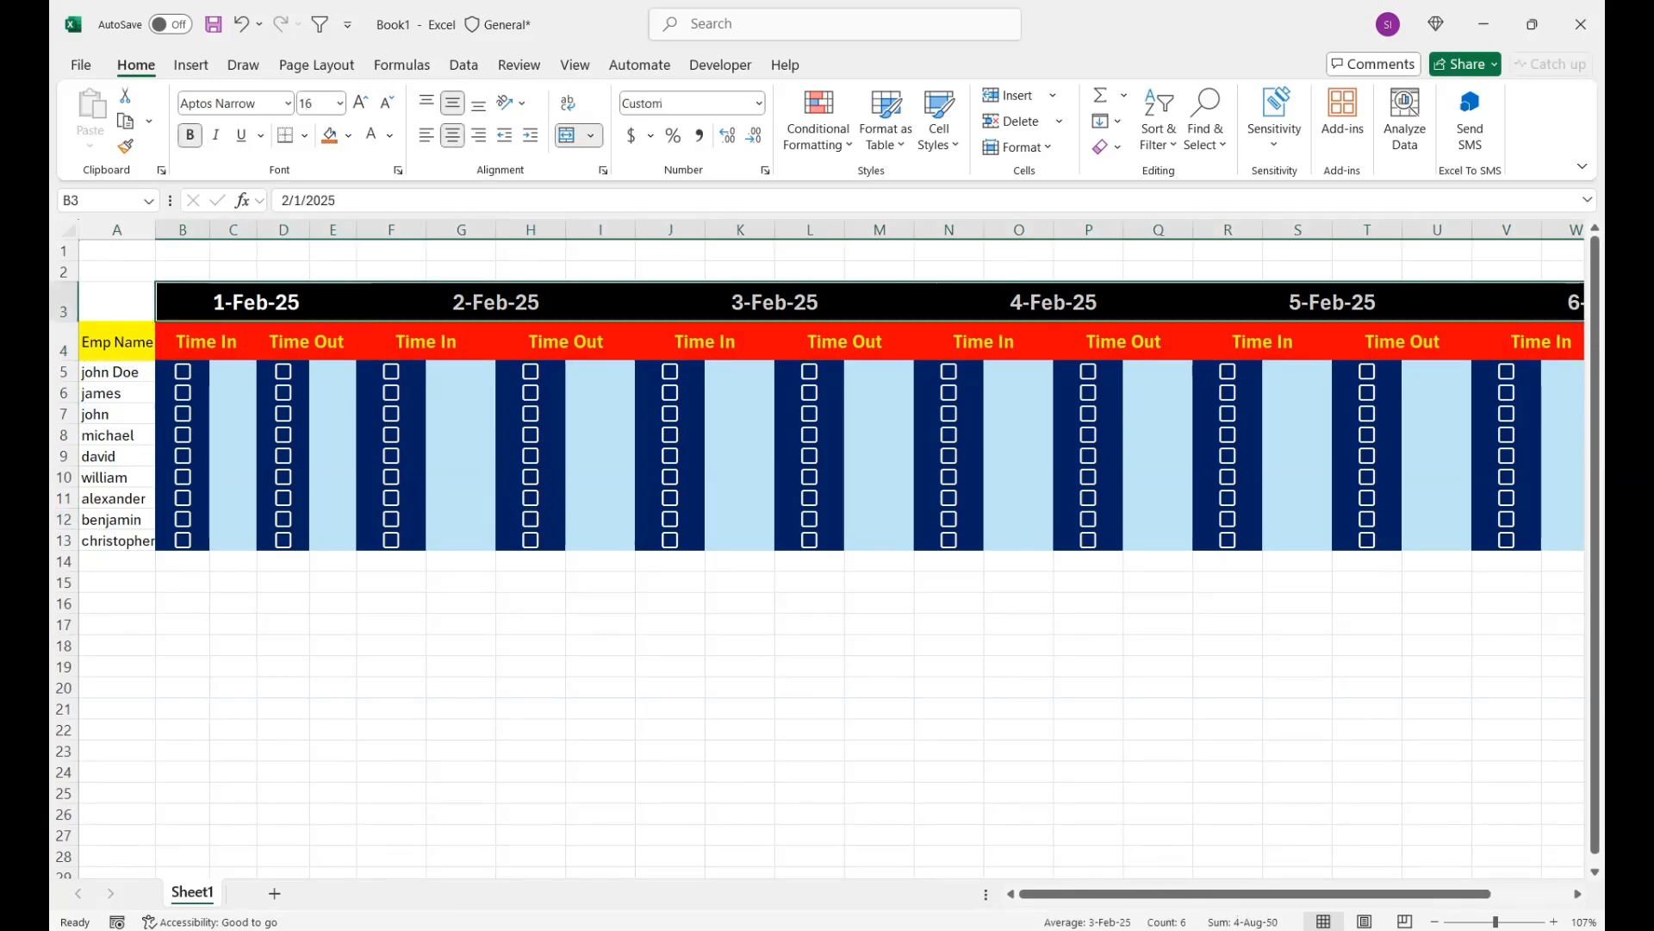
left_click(329, 134)
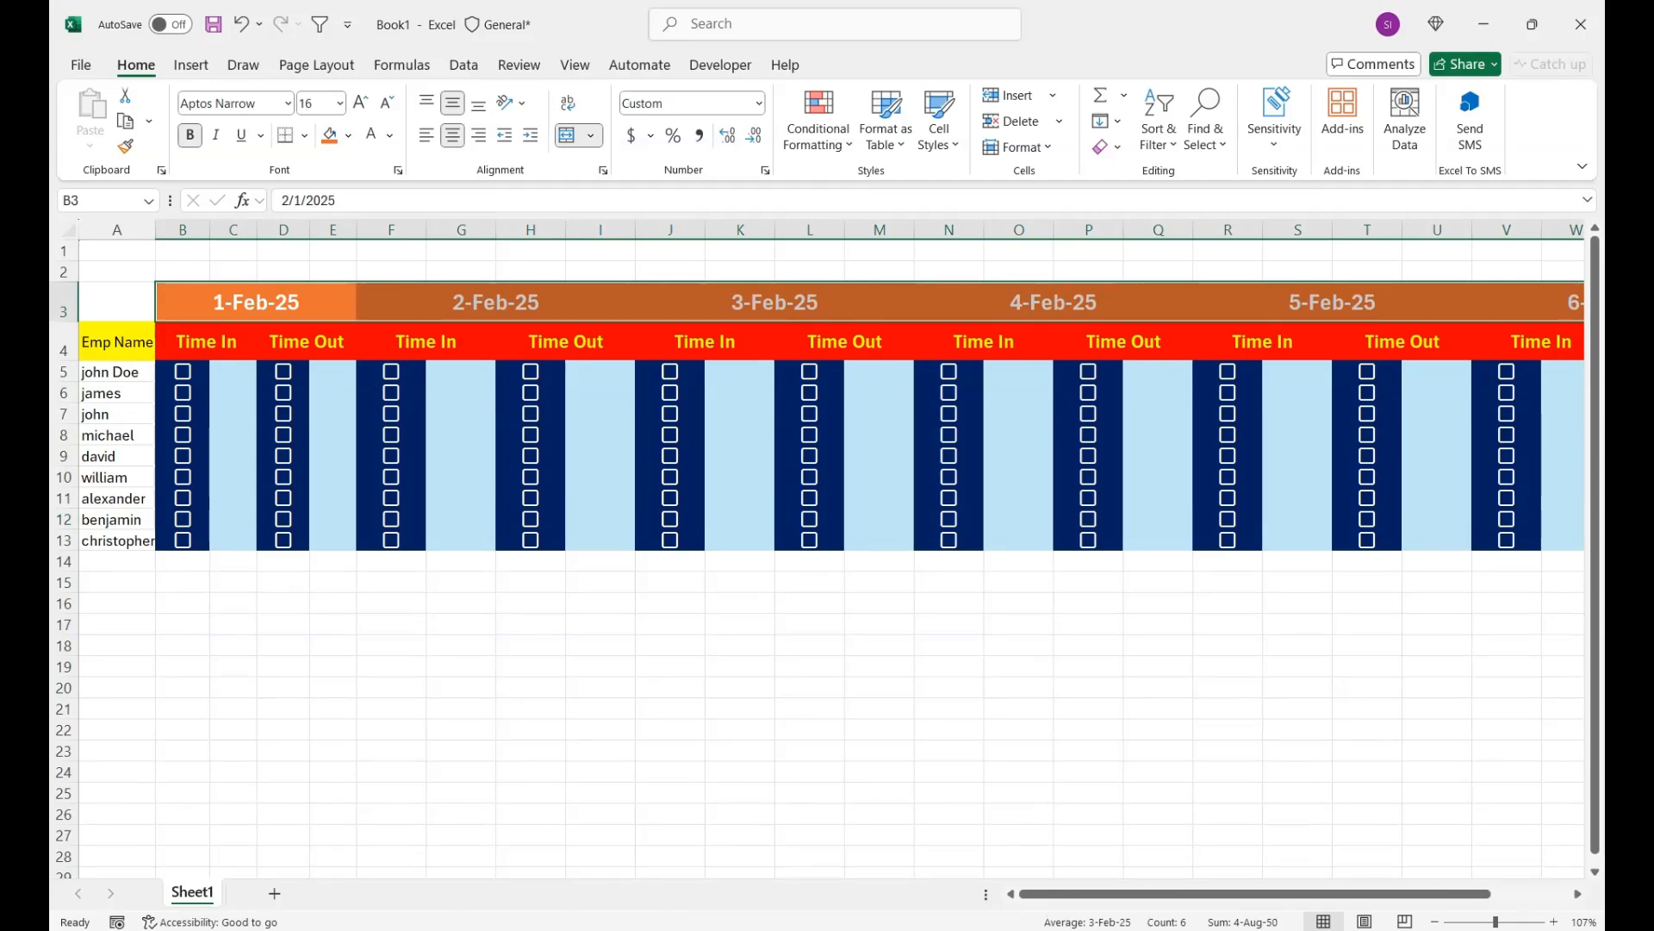
- Give all the row 4 headers from Emp Name through the last Time Out a yellow fill and black font
left_click(1549, 342)
left_click(1537, 342)
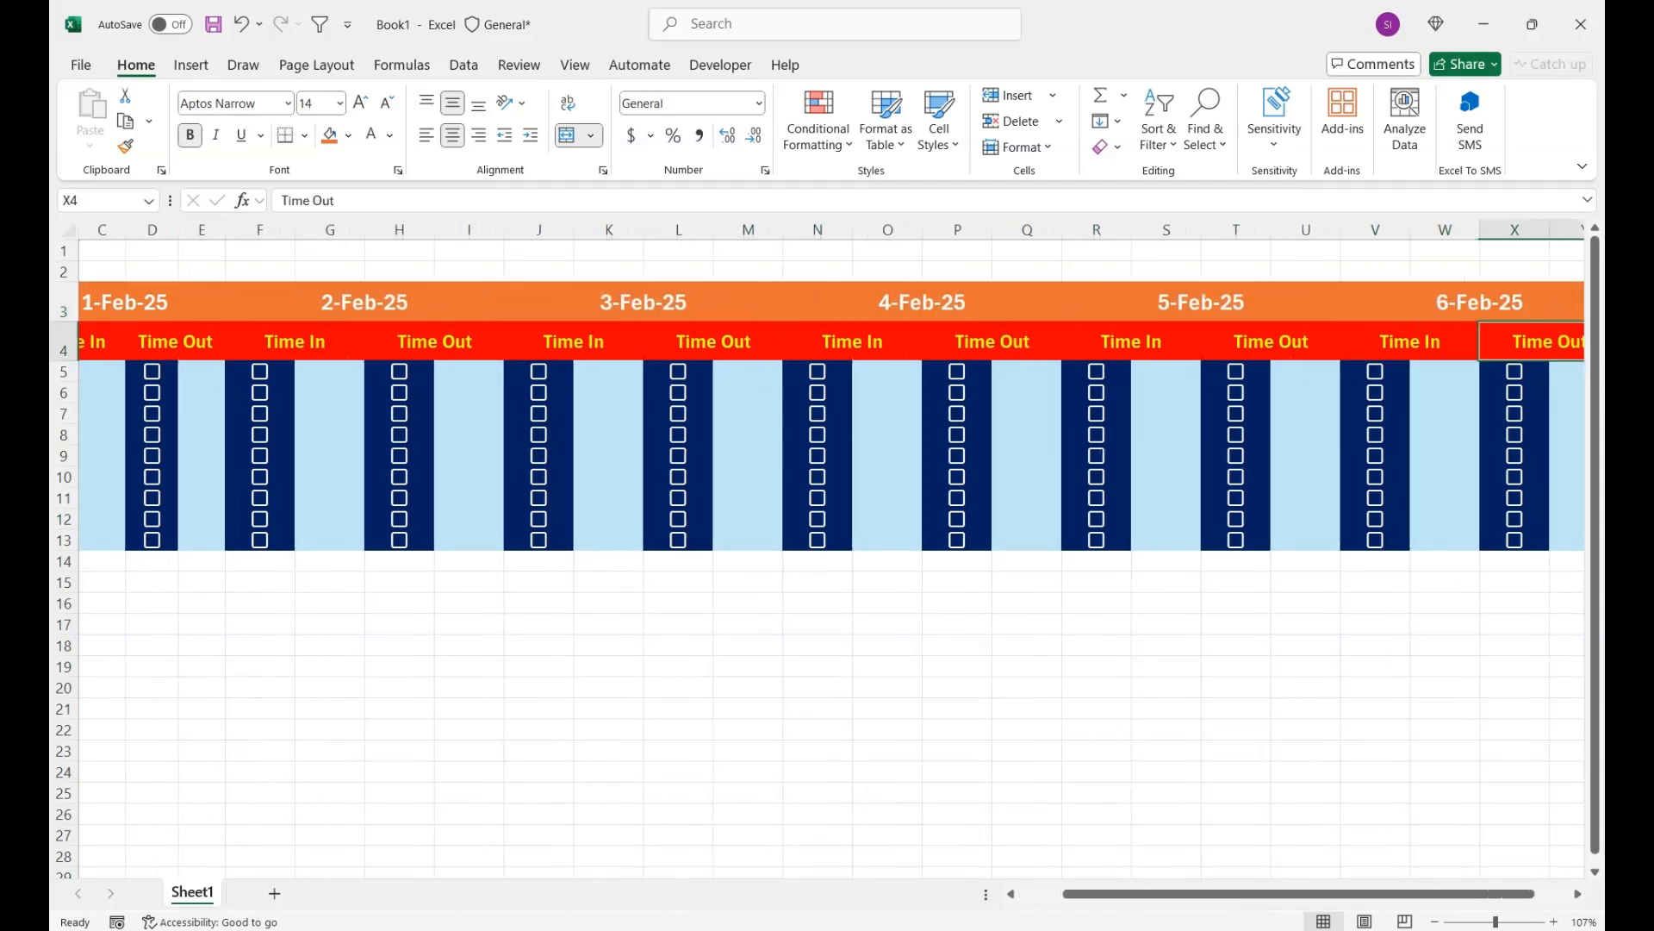
left_click_drag(1543, 342, 97, 342)
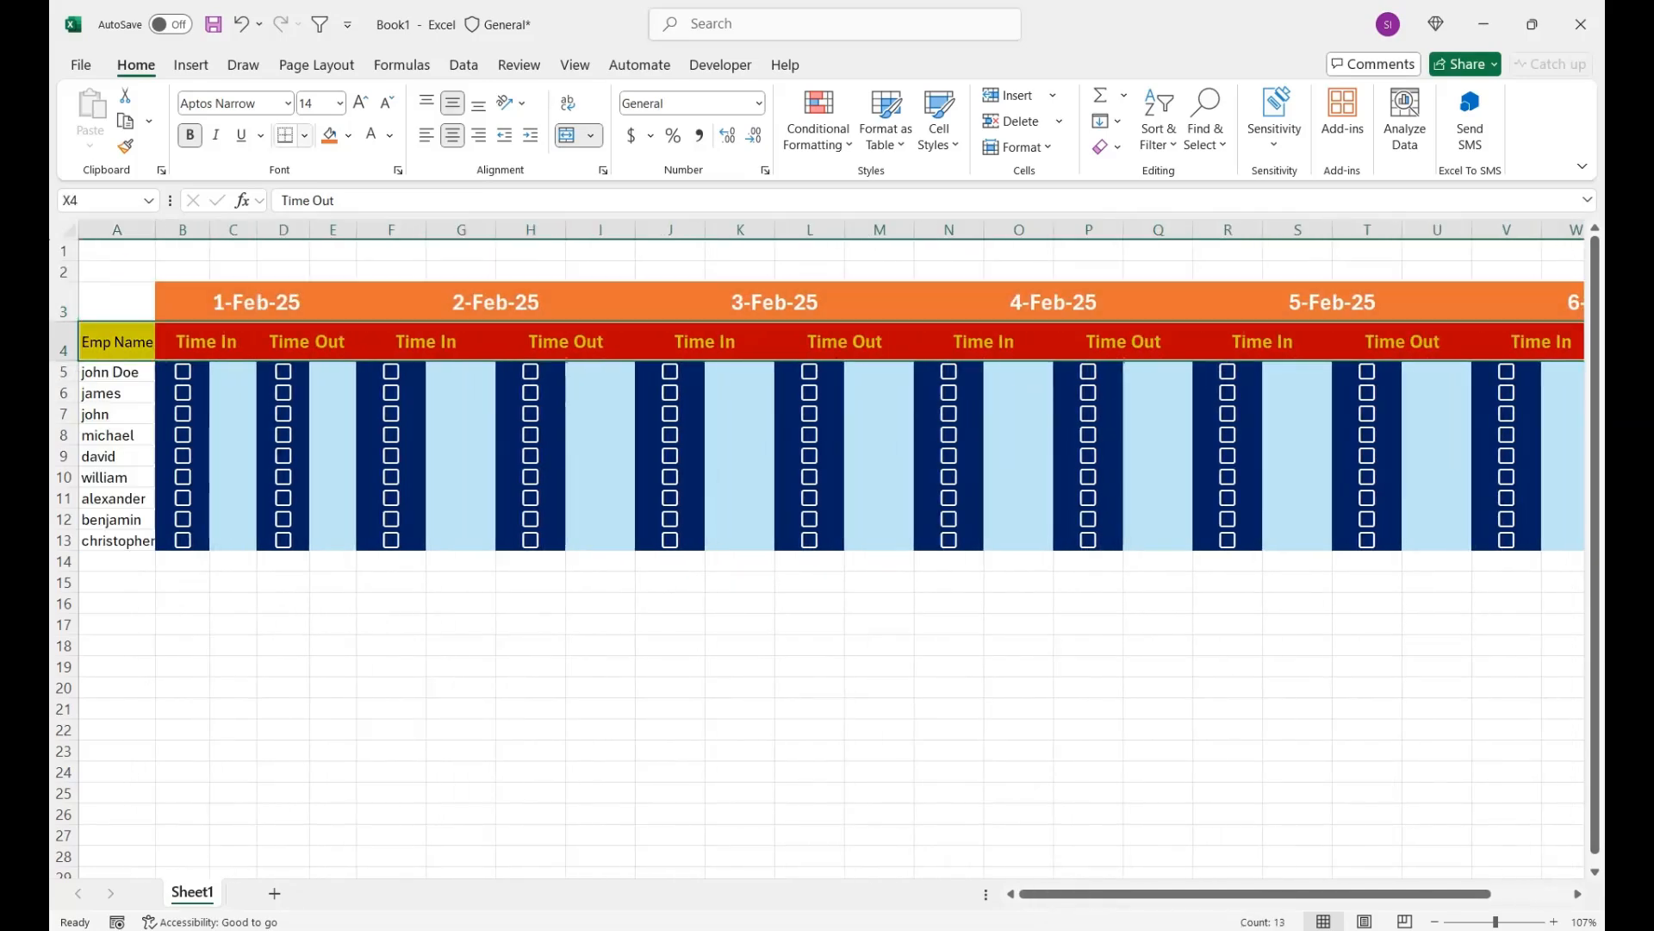
left_click(348, 135)
left_click(423, 436)
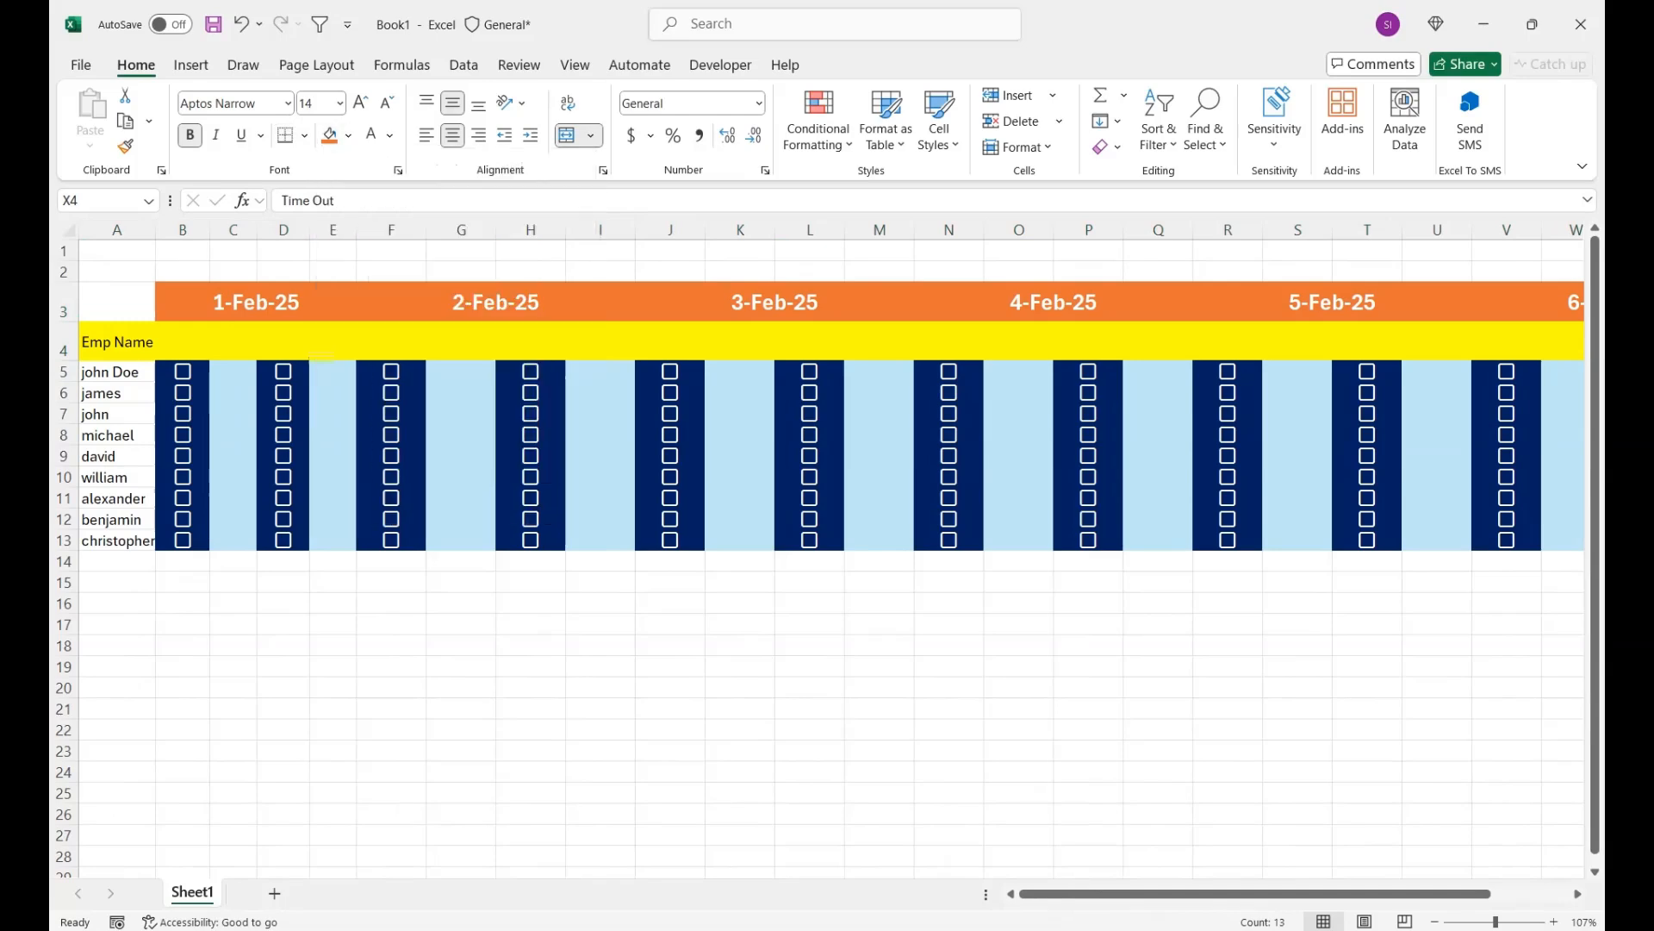
left_click(390, 136)
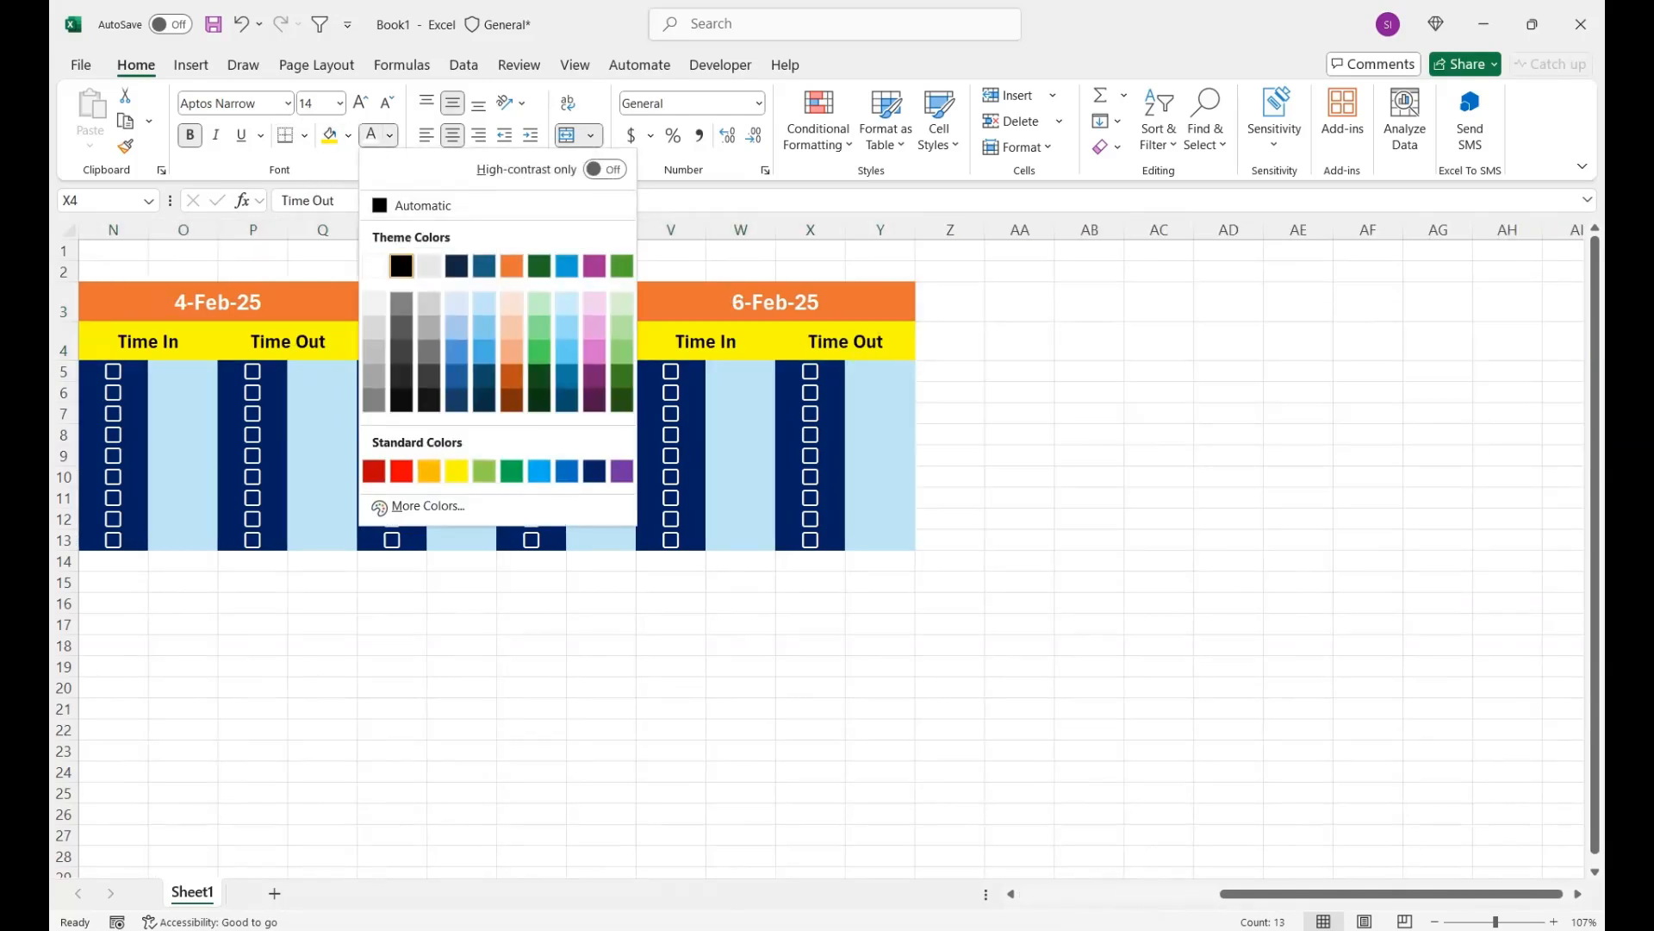
left_click(402, 266)
left_click_drag(1258, 894, 1047, 894)
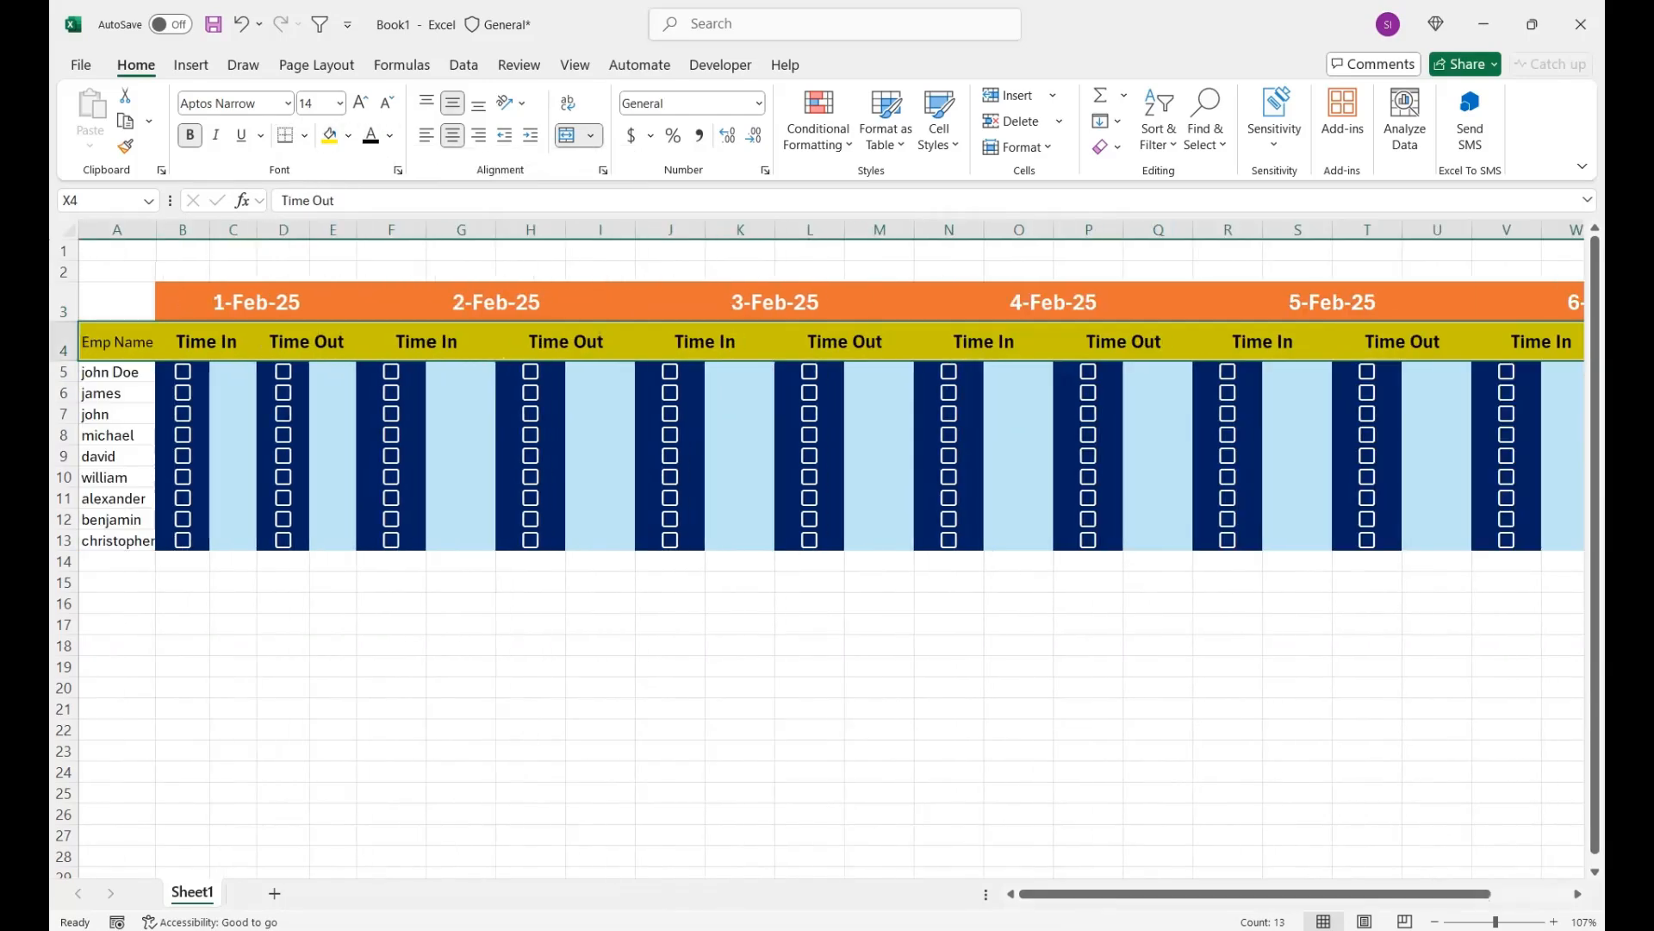
- Fill all the checkbox columns in rows 5 to 13 with Light Gray, Background 2, Darker 50%
left_click_drag(183, 371, 183, 540)
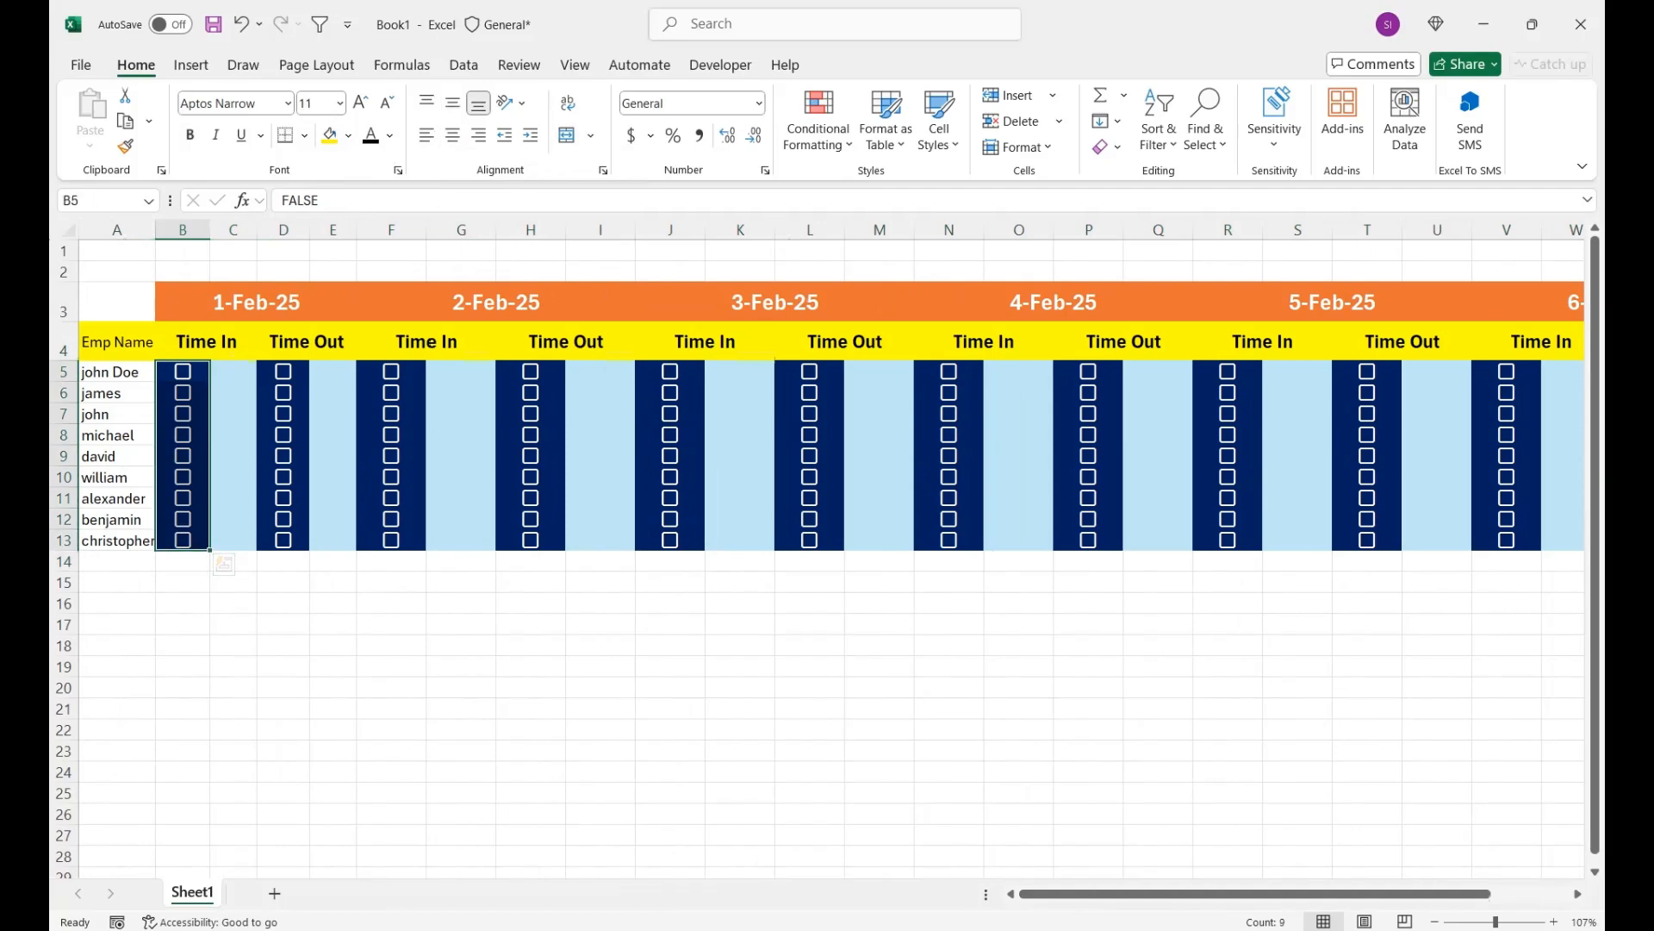
left_click_drag(282, 372, 283, 541)
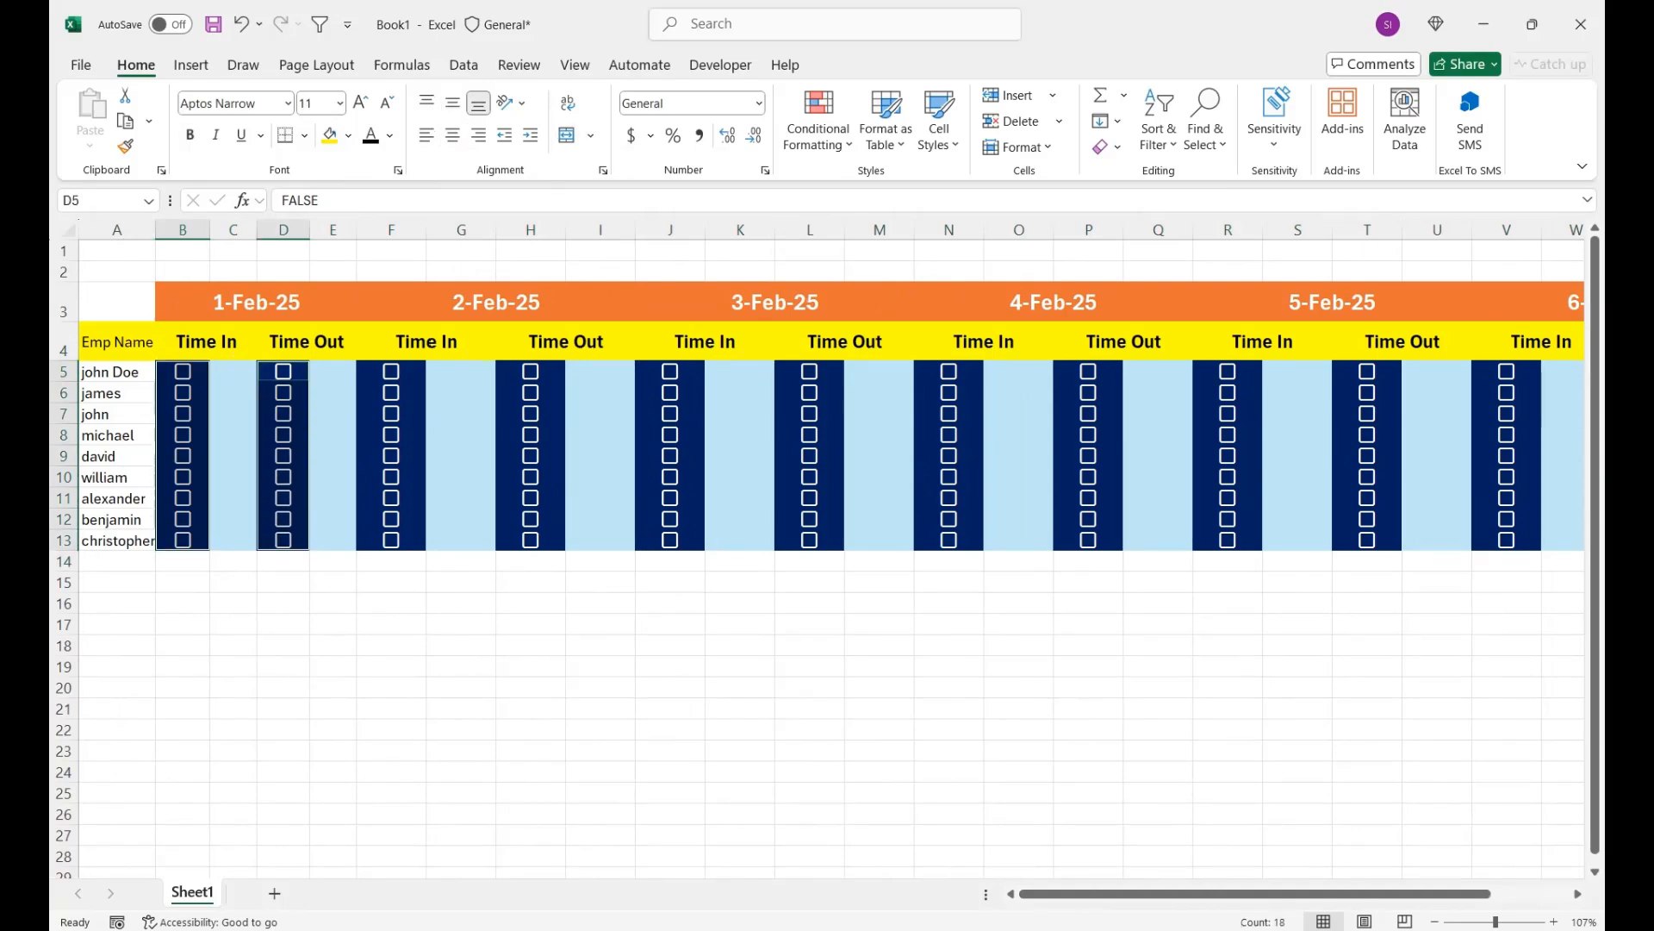
left_click_drag(391, 372, 391, 540)
left_click_drag(531, 372, 531, 540)
left_click_drag(671, 371, 671, 540)
left_click_drag(810, 371, 810, 540)
left_click_drag(949, 372, 949, 541)
left_click_drag(1088, 371, 1089, 540)
left_click_drag(1228, 371, 1228, 540)
left_click_drag(1367, 371, 1367, 540)
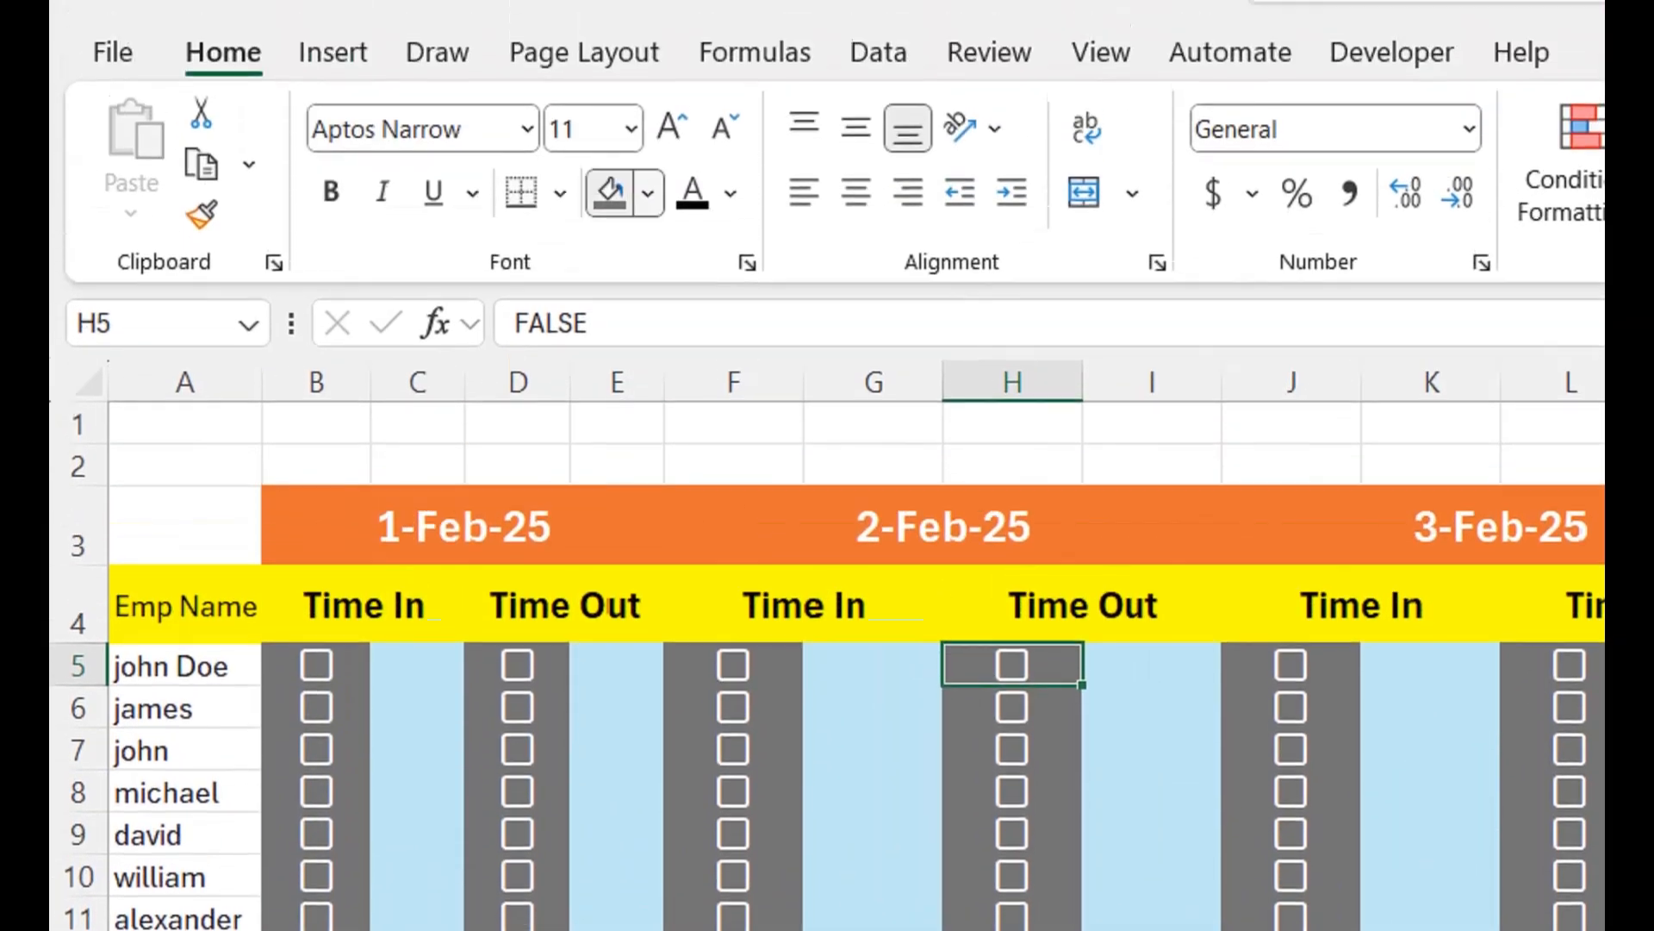
left_click(648, 193)
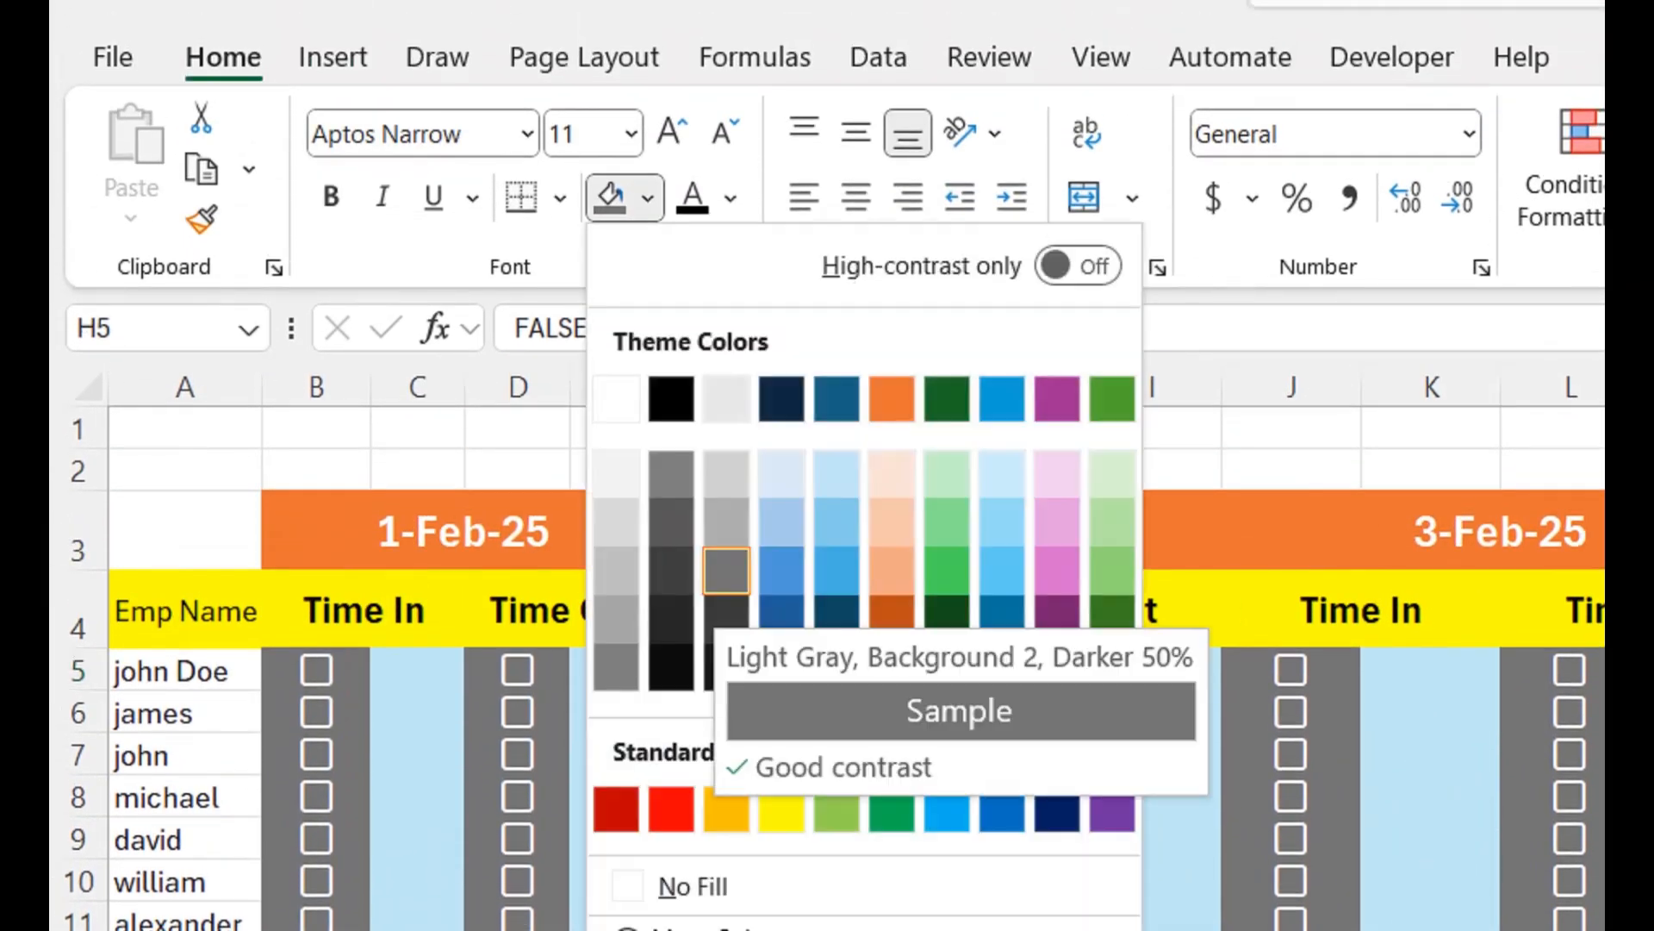
left_click(727, 571)
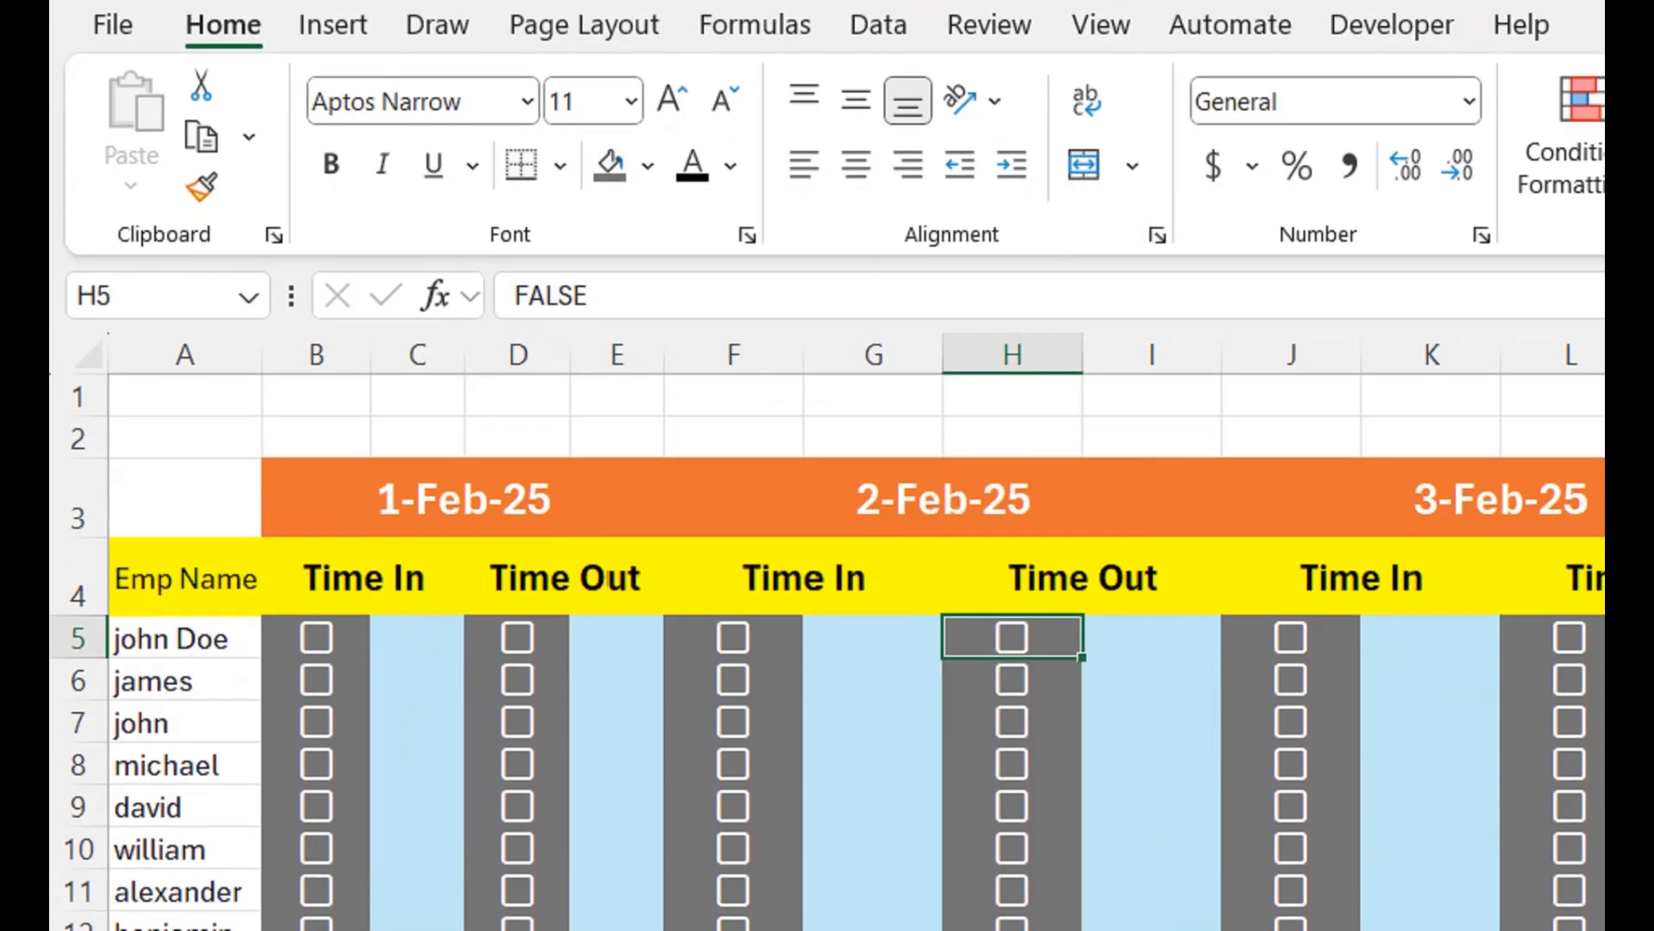
- Set the width of checkbox columns F, H, J, L, N, P, R, T and V to 6.22
left_click(517, 638)
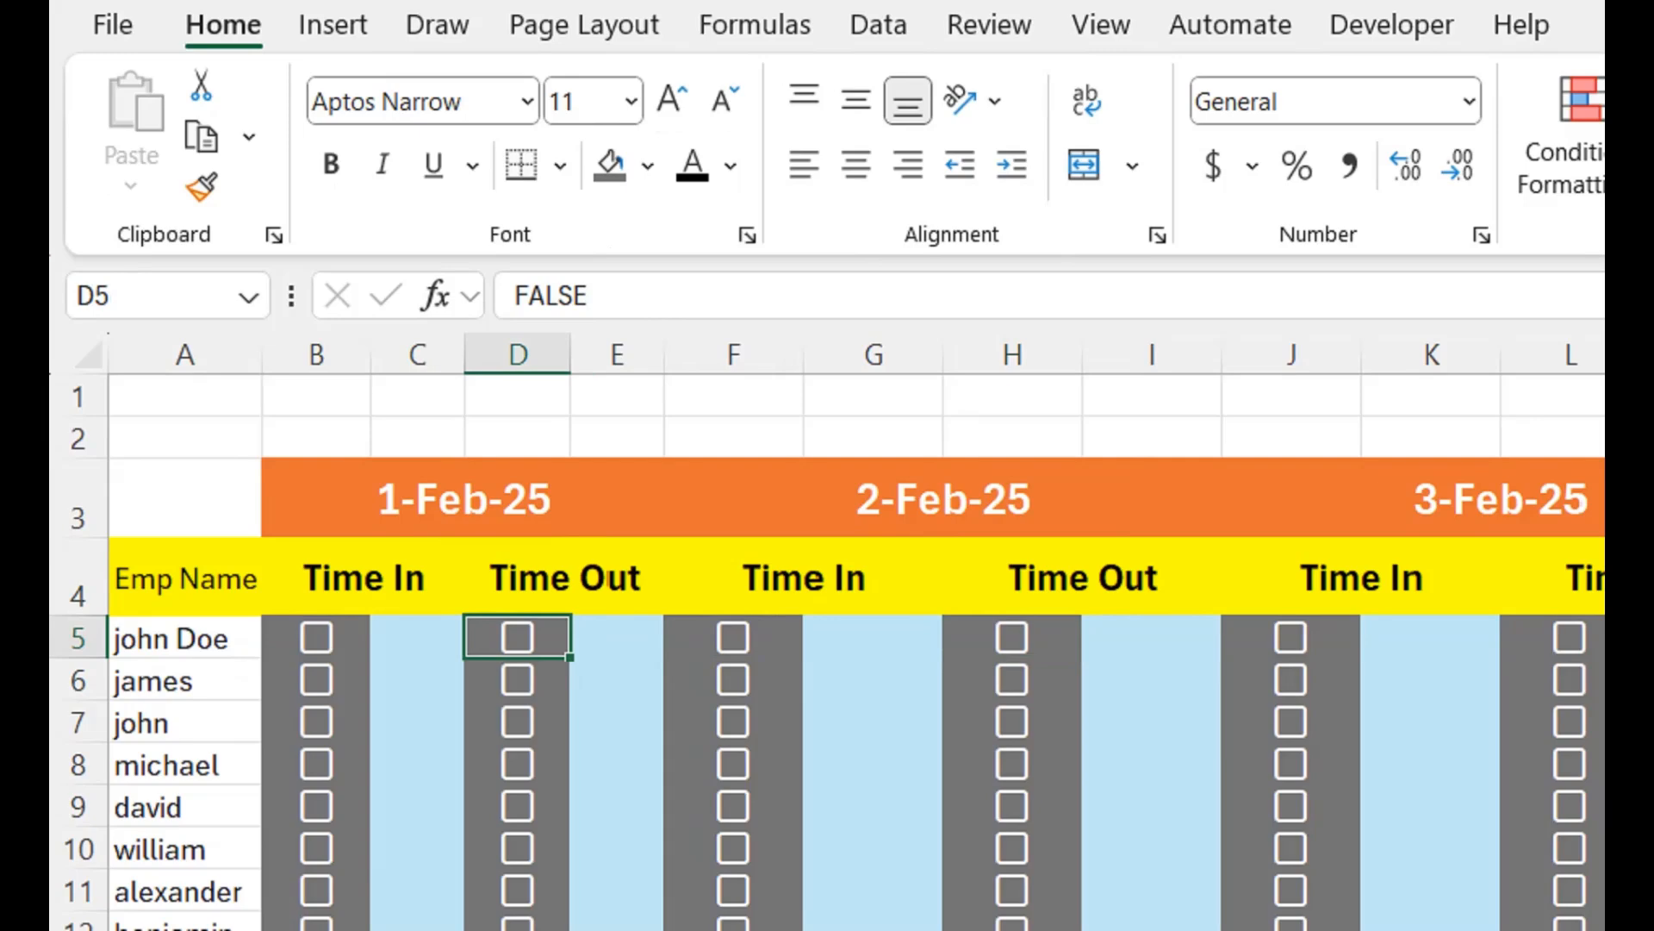
left_click_drag(570, 354, 570, 354)
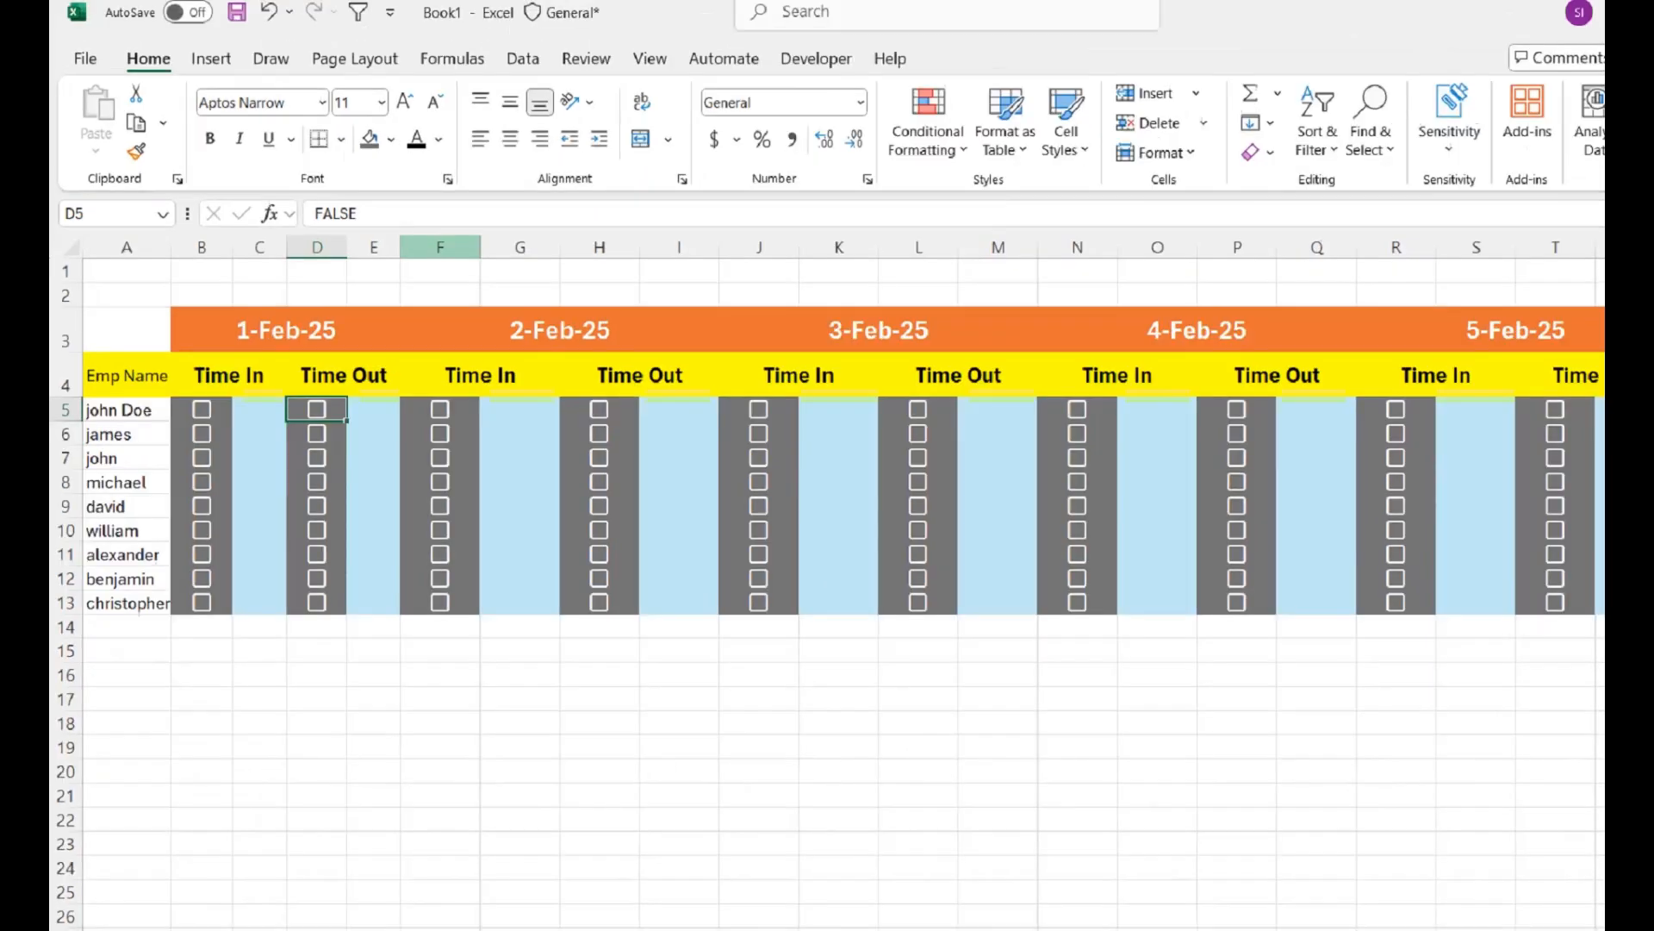
left_click(733, 354)
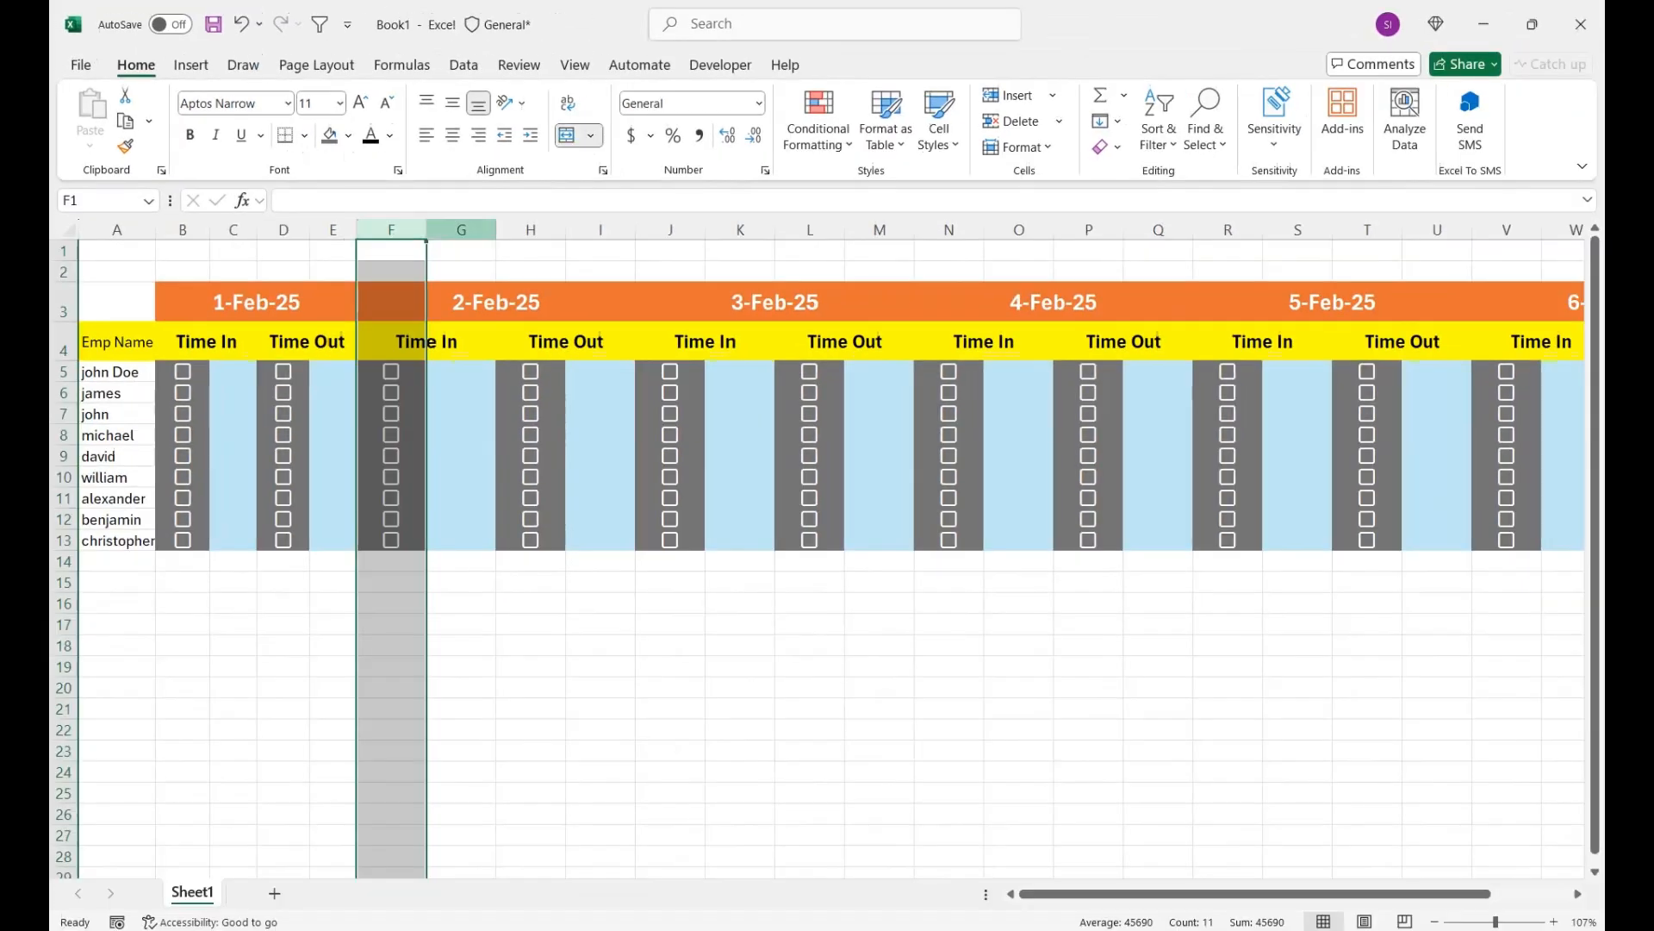
left_click(1012, 354, "ctrl")
left_click(670, 230, "ctrl")
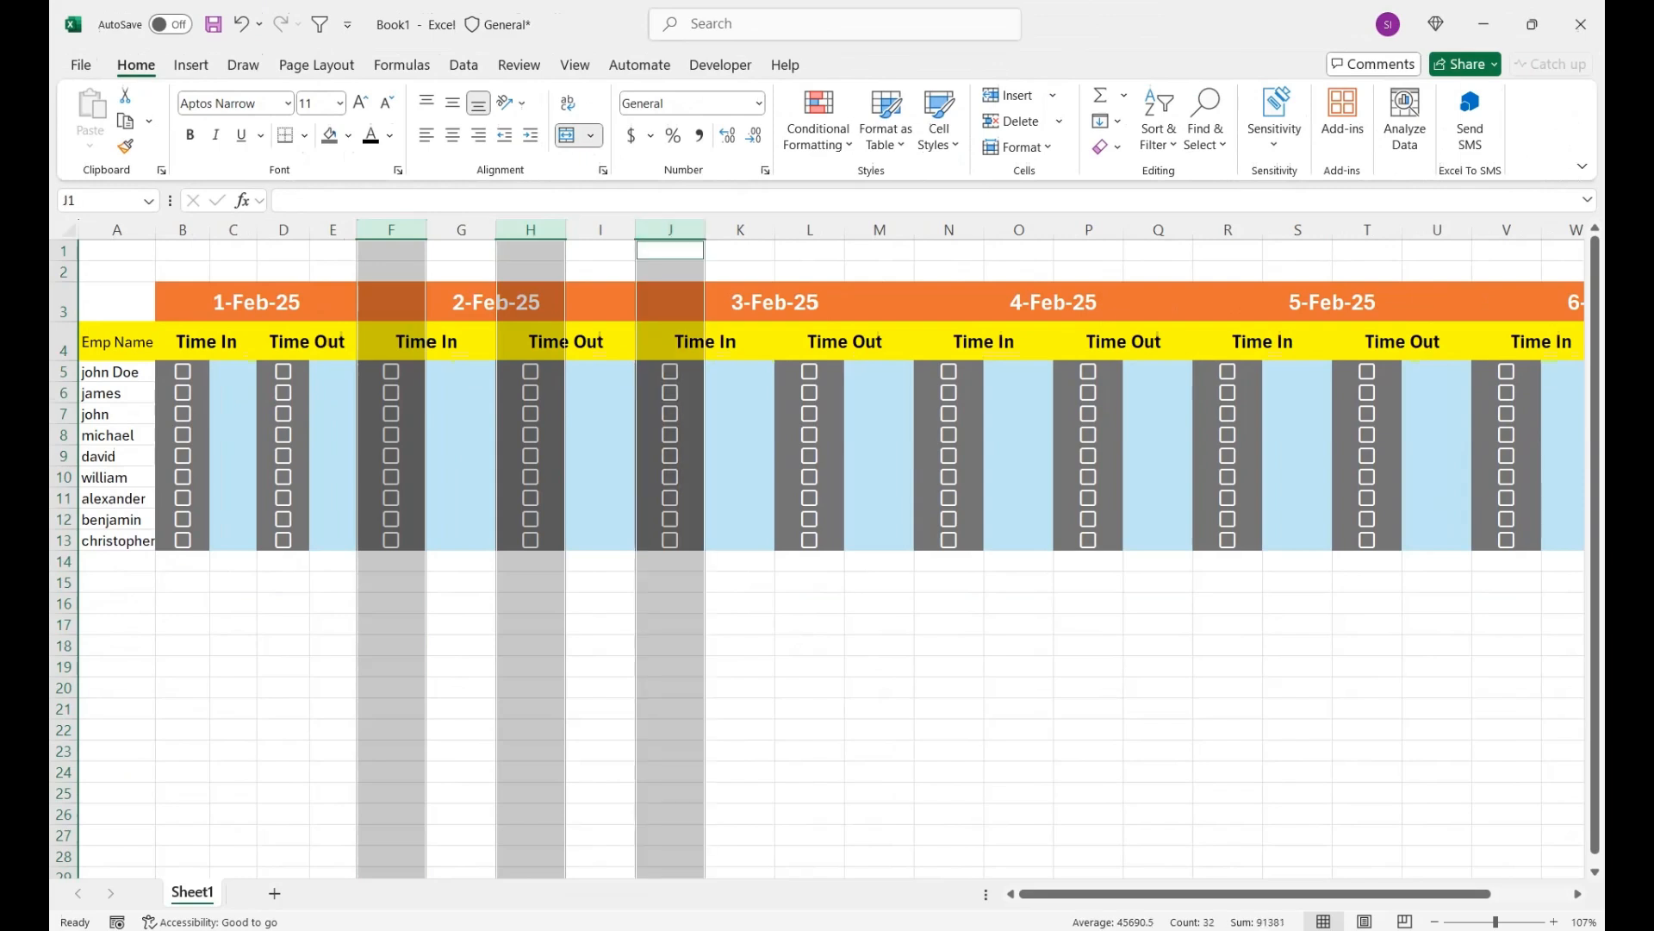
left_click(810, 230, "ctrl")
left_click(949, 230, "ctrl")
left_click(1088, 230, "ctrl")
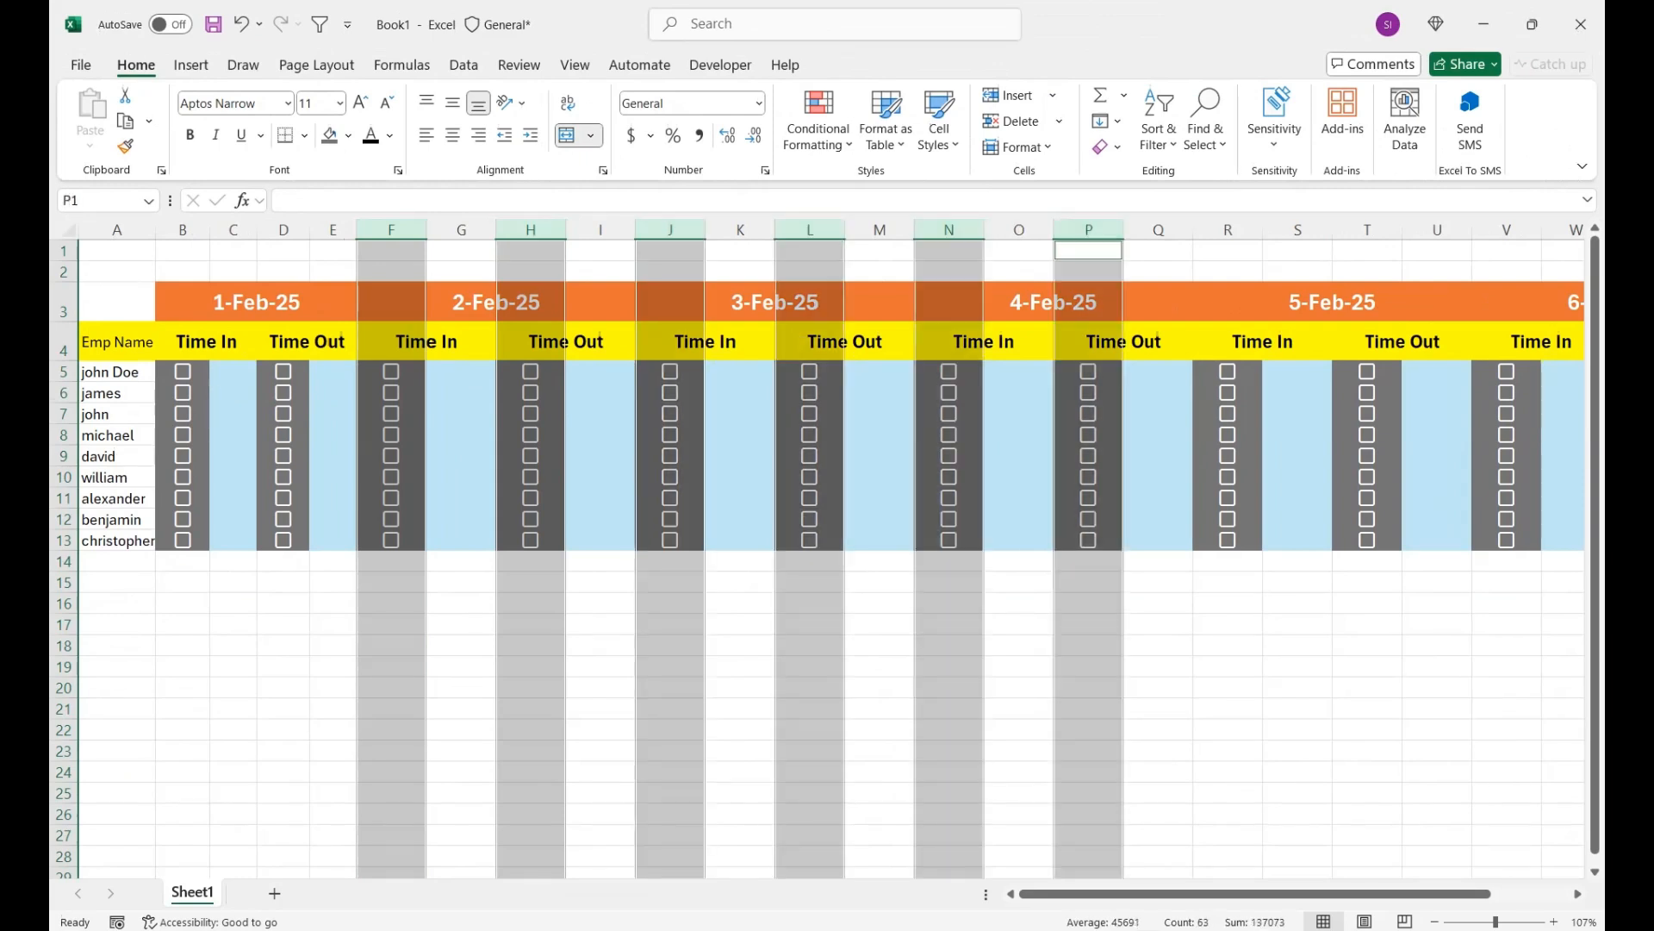
left_click(1228, 230, "ctrl")
left_click(1367, 230, "ctrl")
left_click(1506, 230, "ctrl")
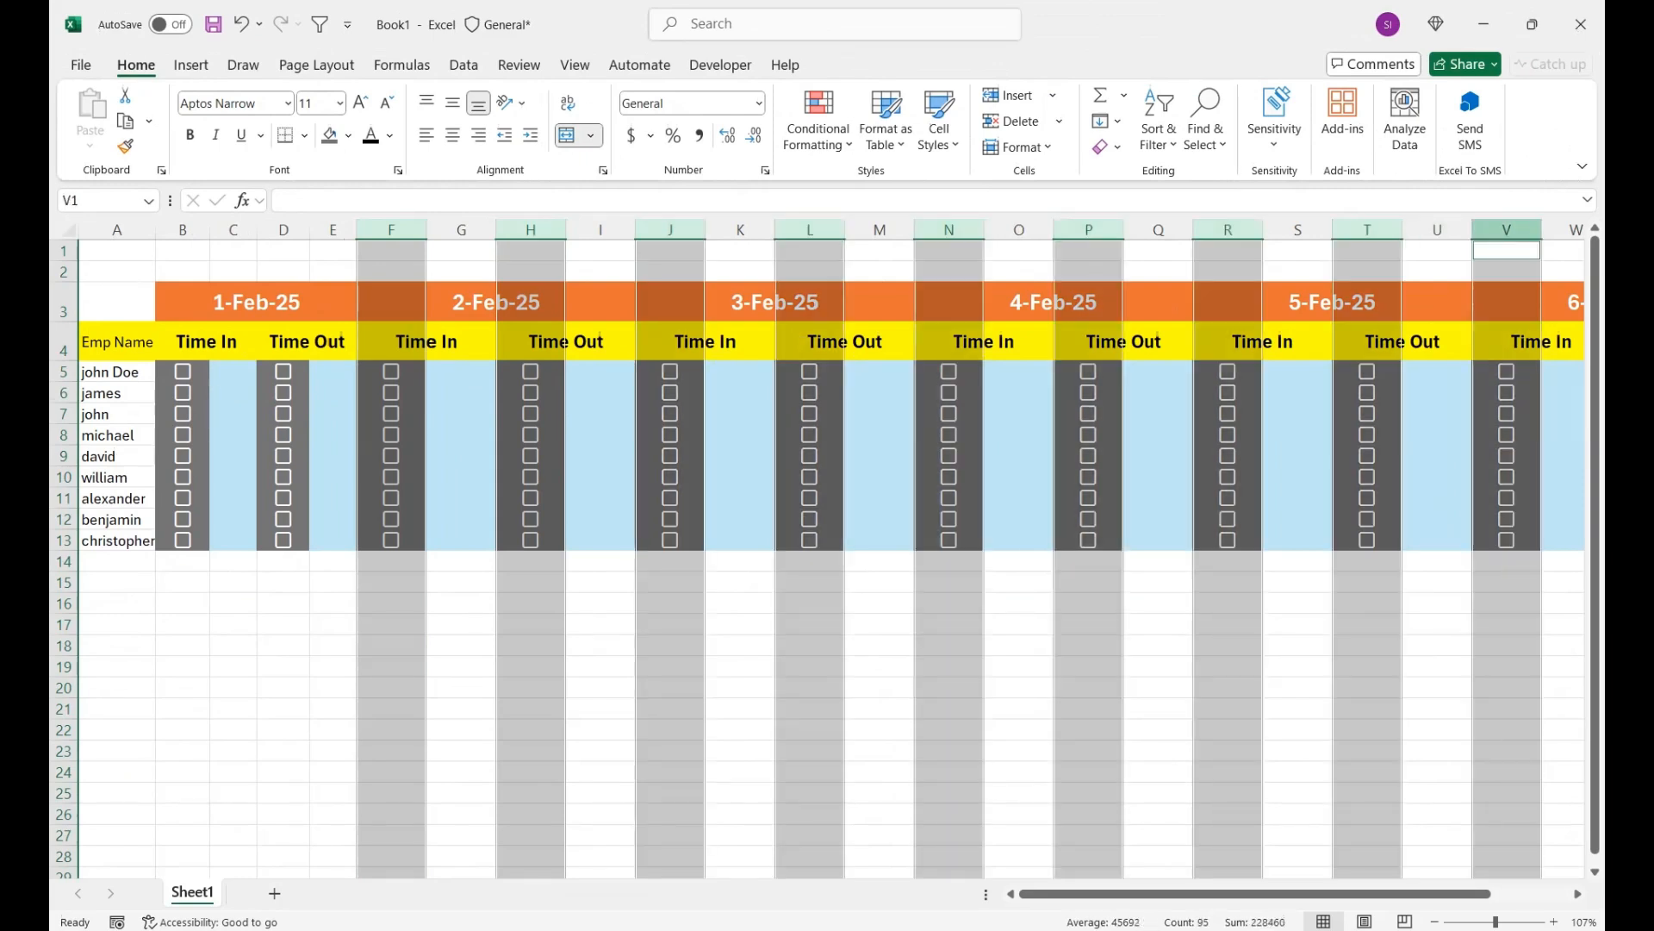
right_click(1095, 231)
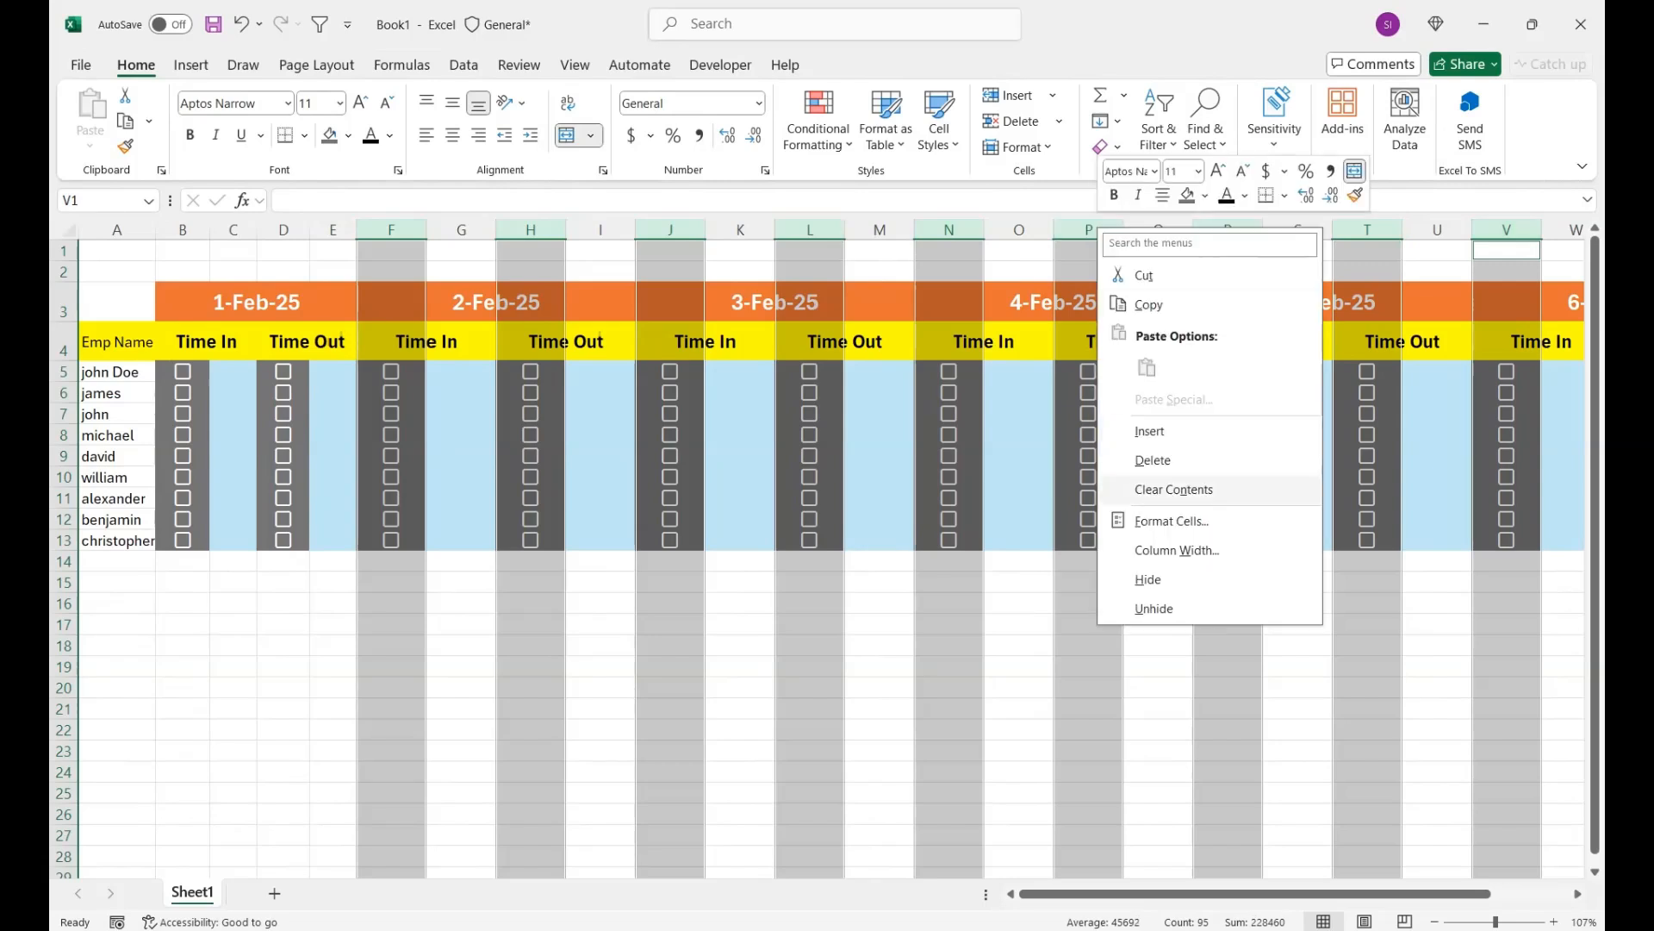
left_click(1187, 551)
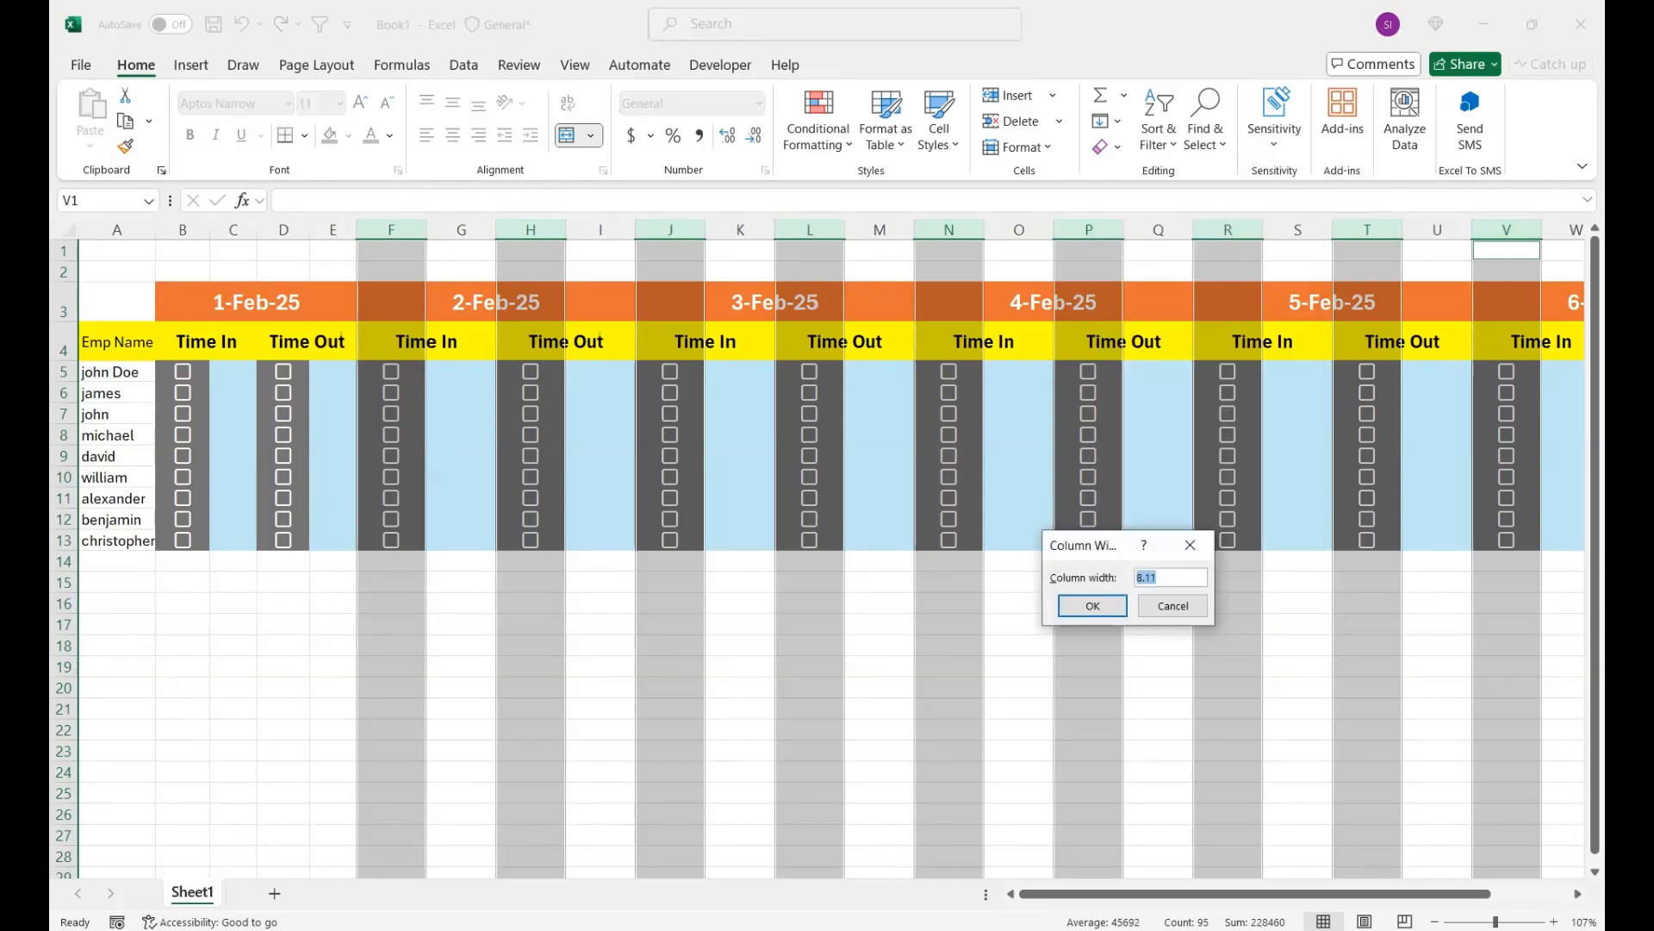
type("6.22")
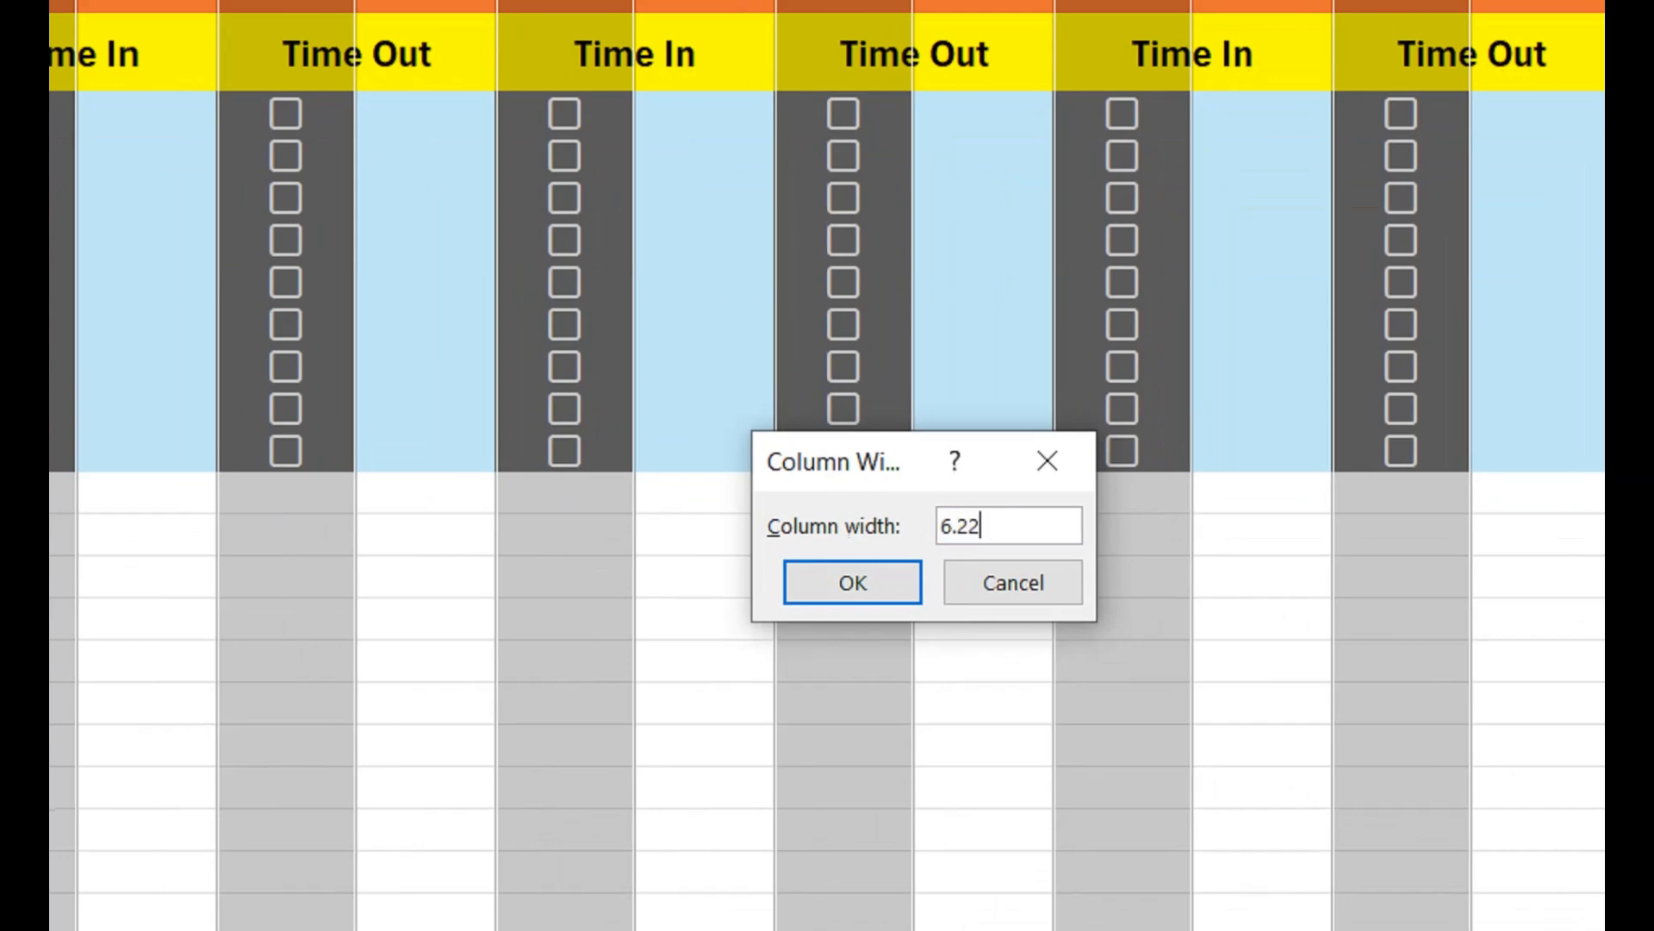
key("Return")
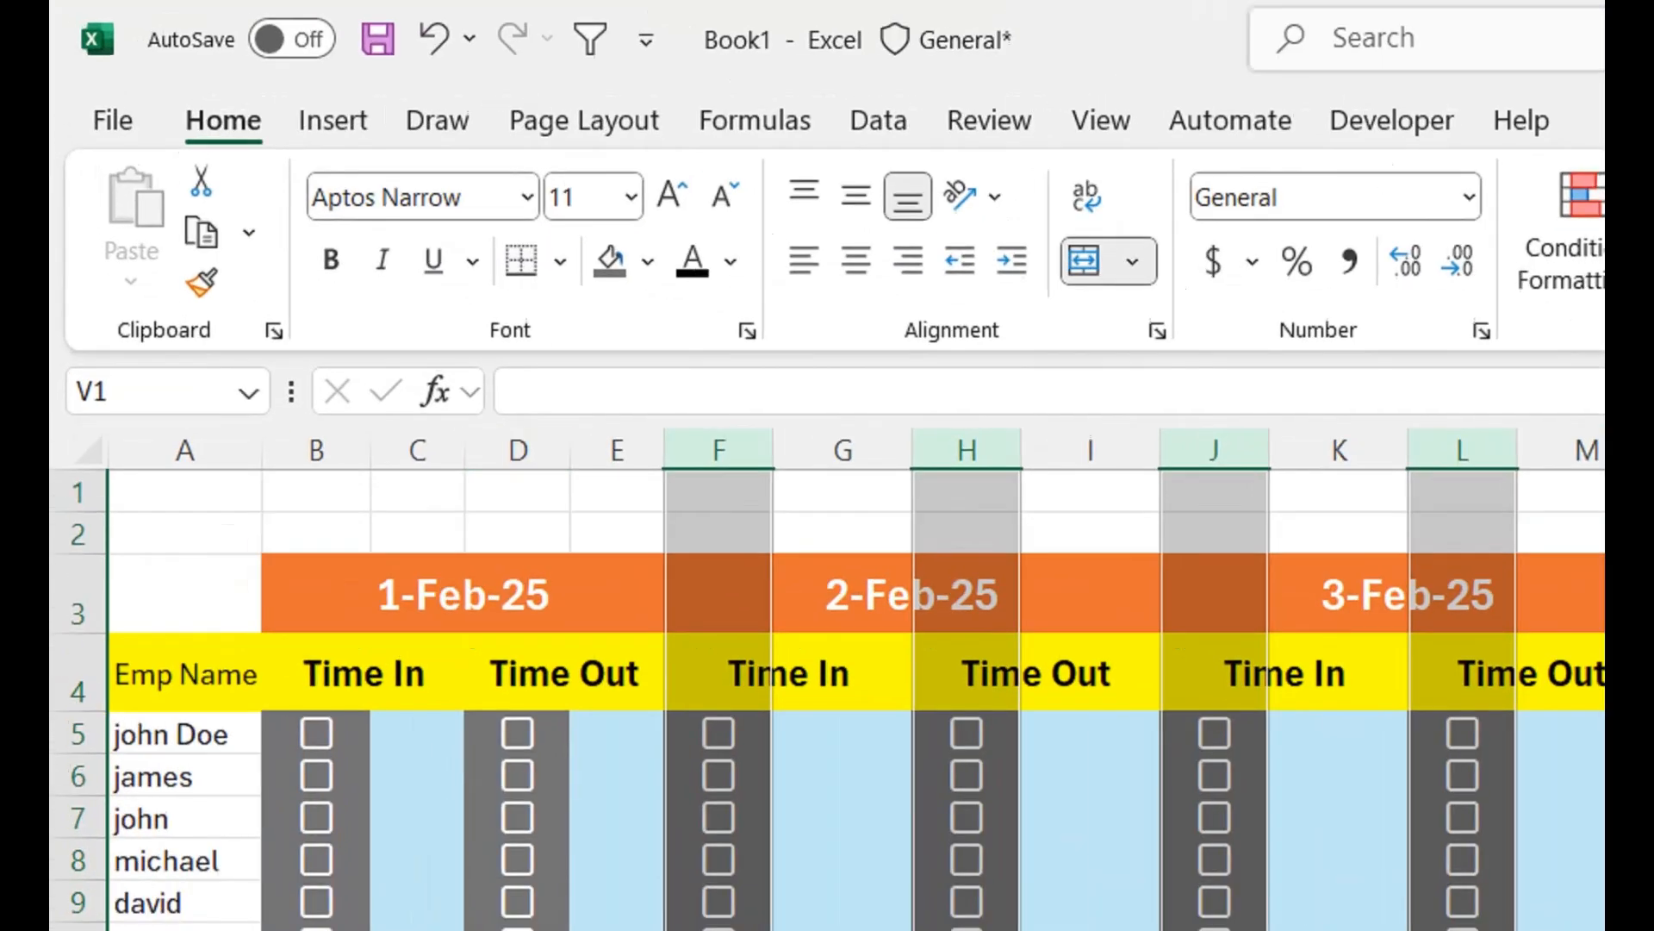
- Check column B's width and set checkbox column D to the same width
left_click(309, 230)
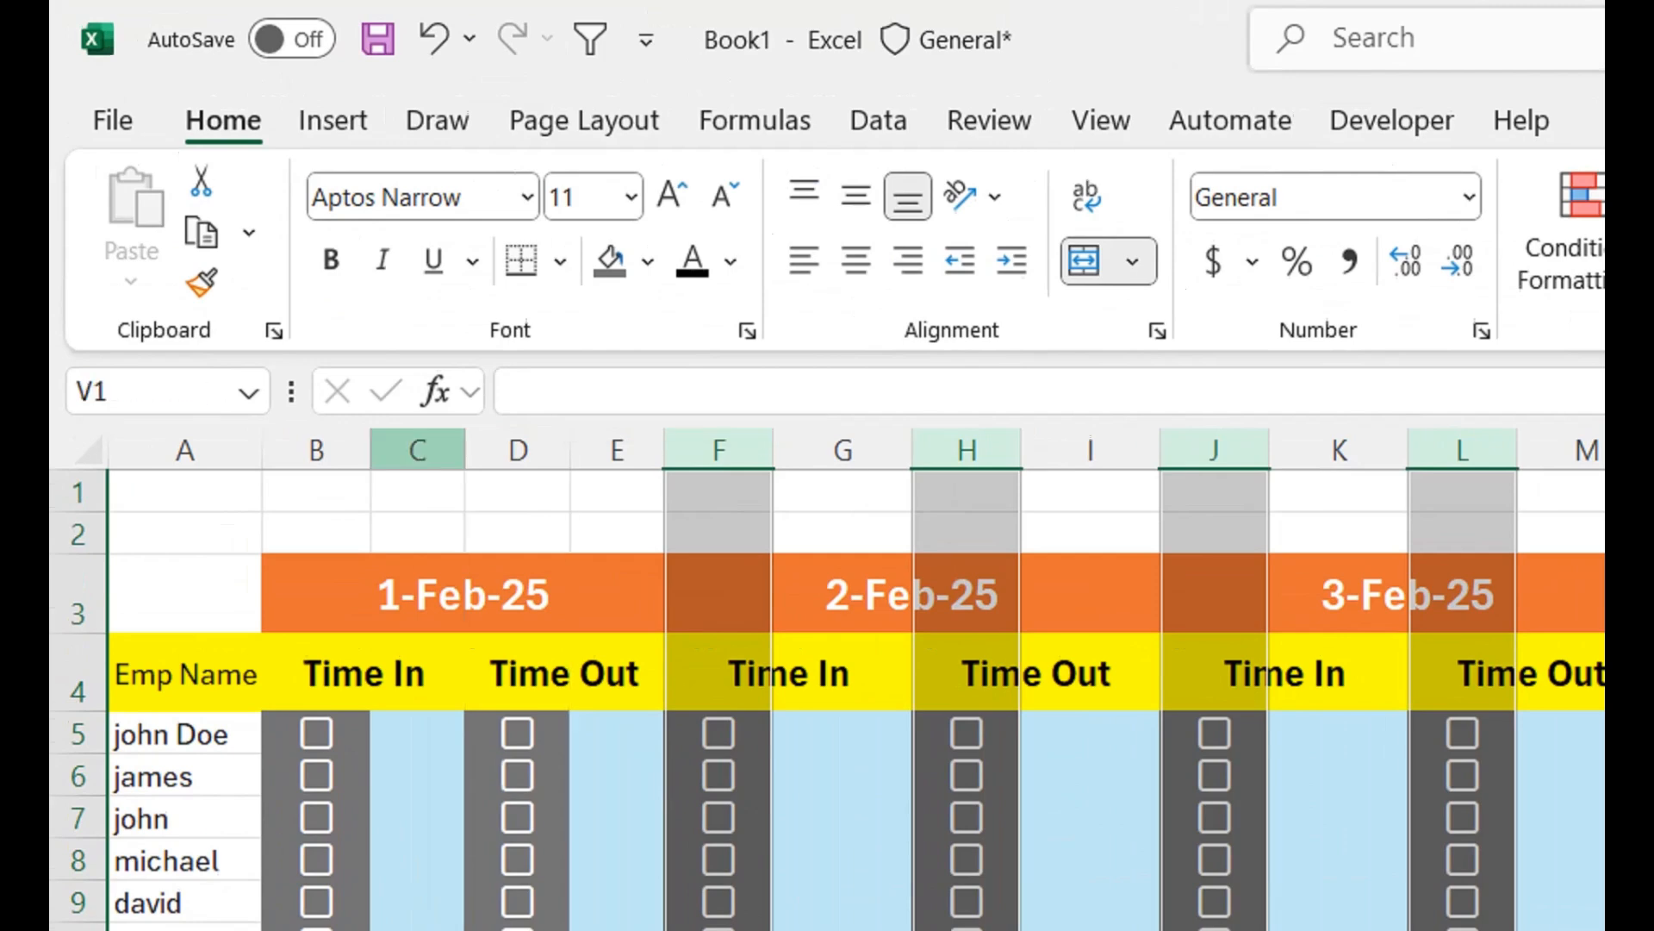
left_click(372, 449)
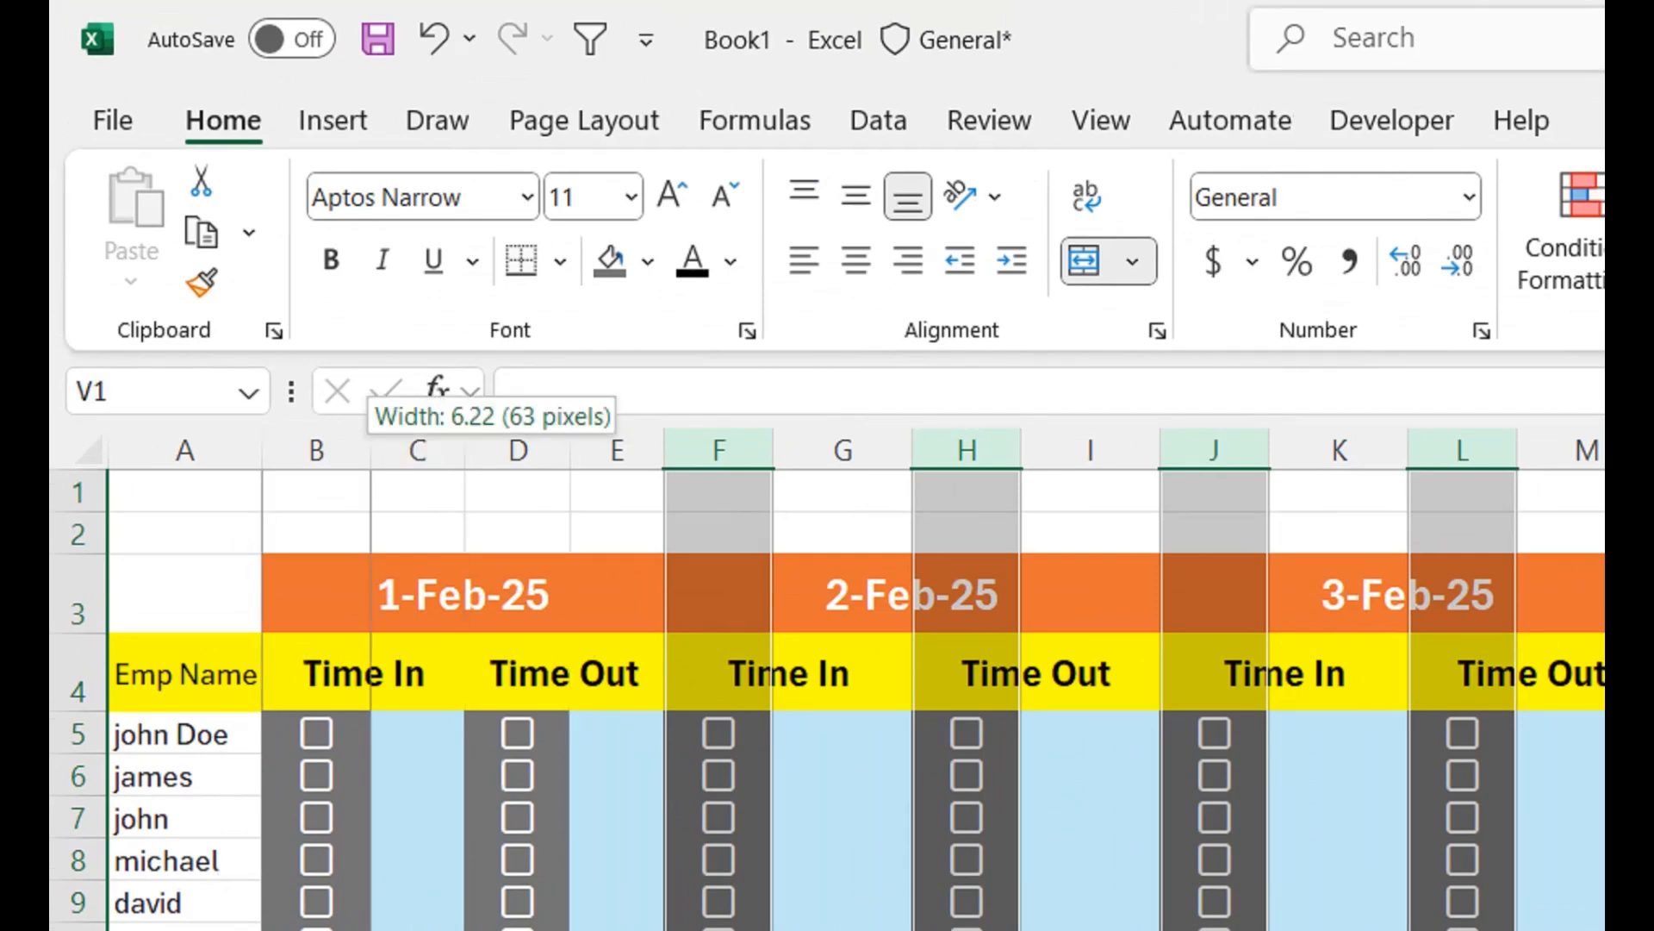
left_click(518, 449)
right_click(515, 452)
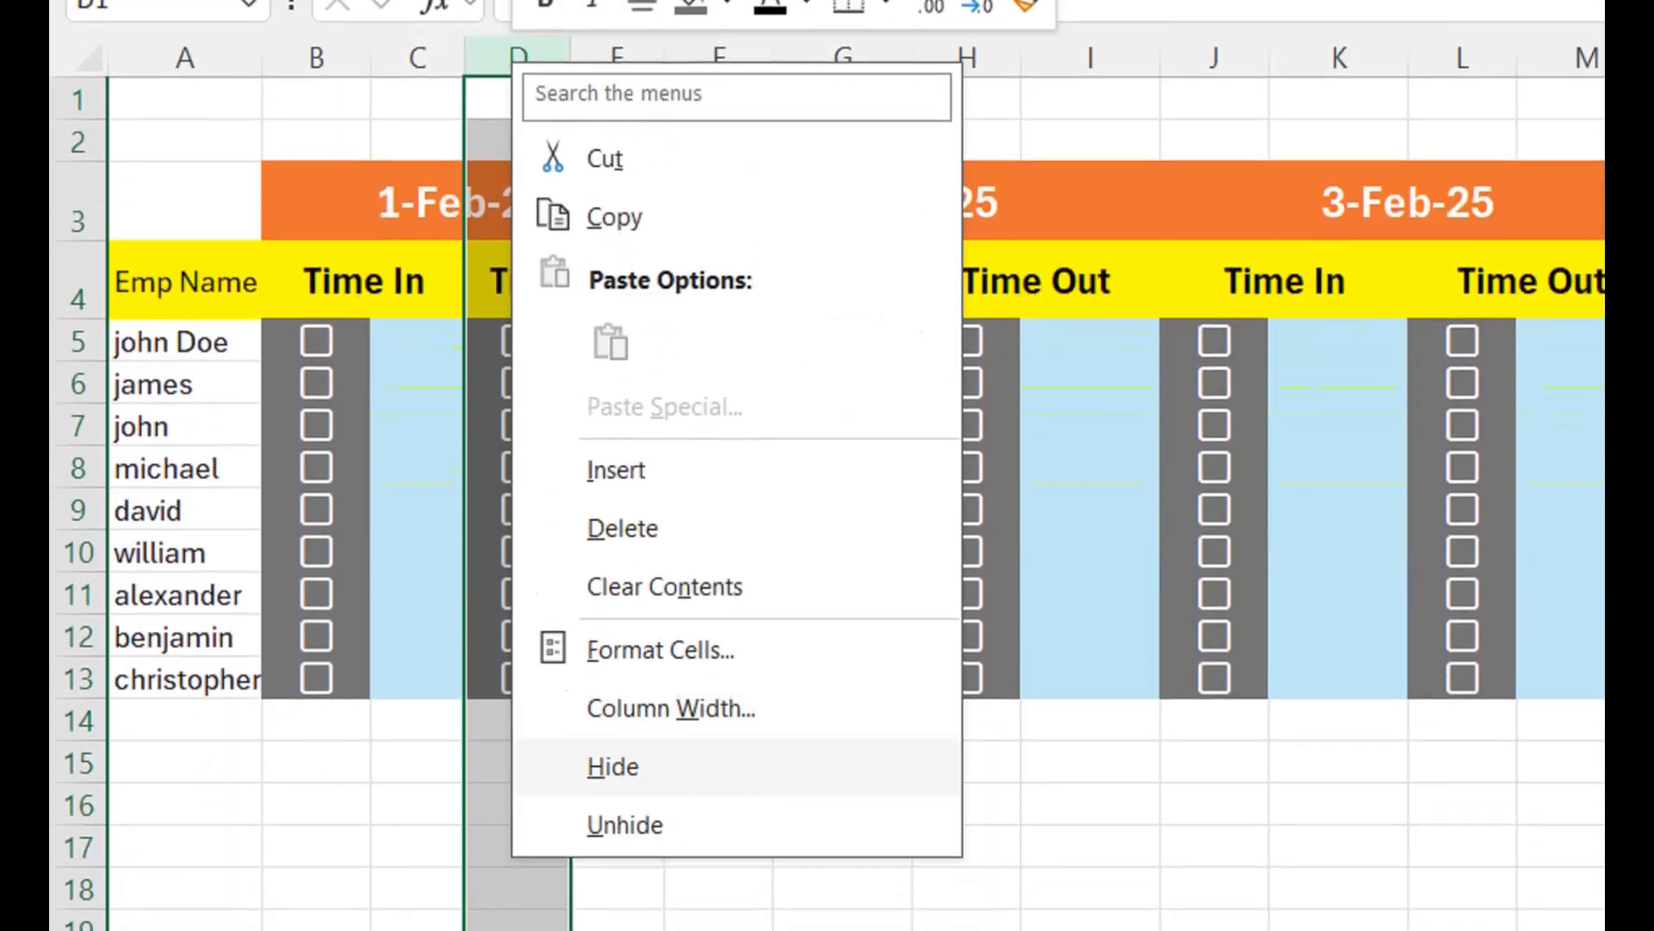
left_click(672, 708)
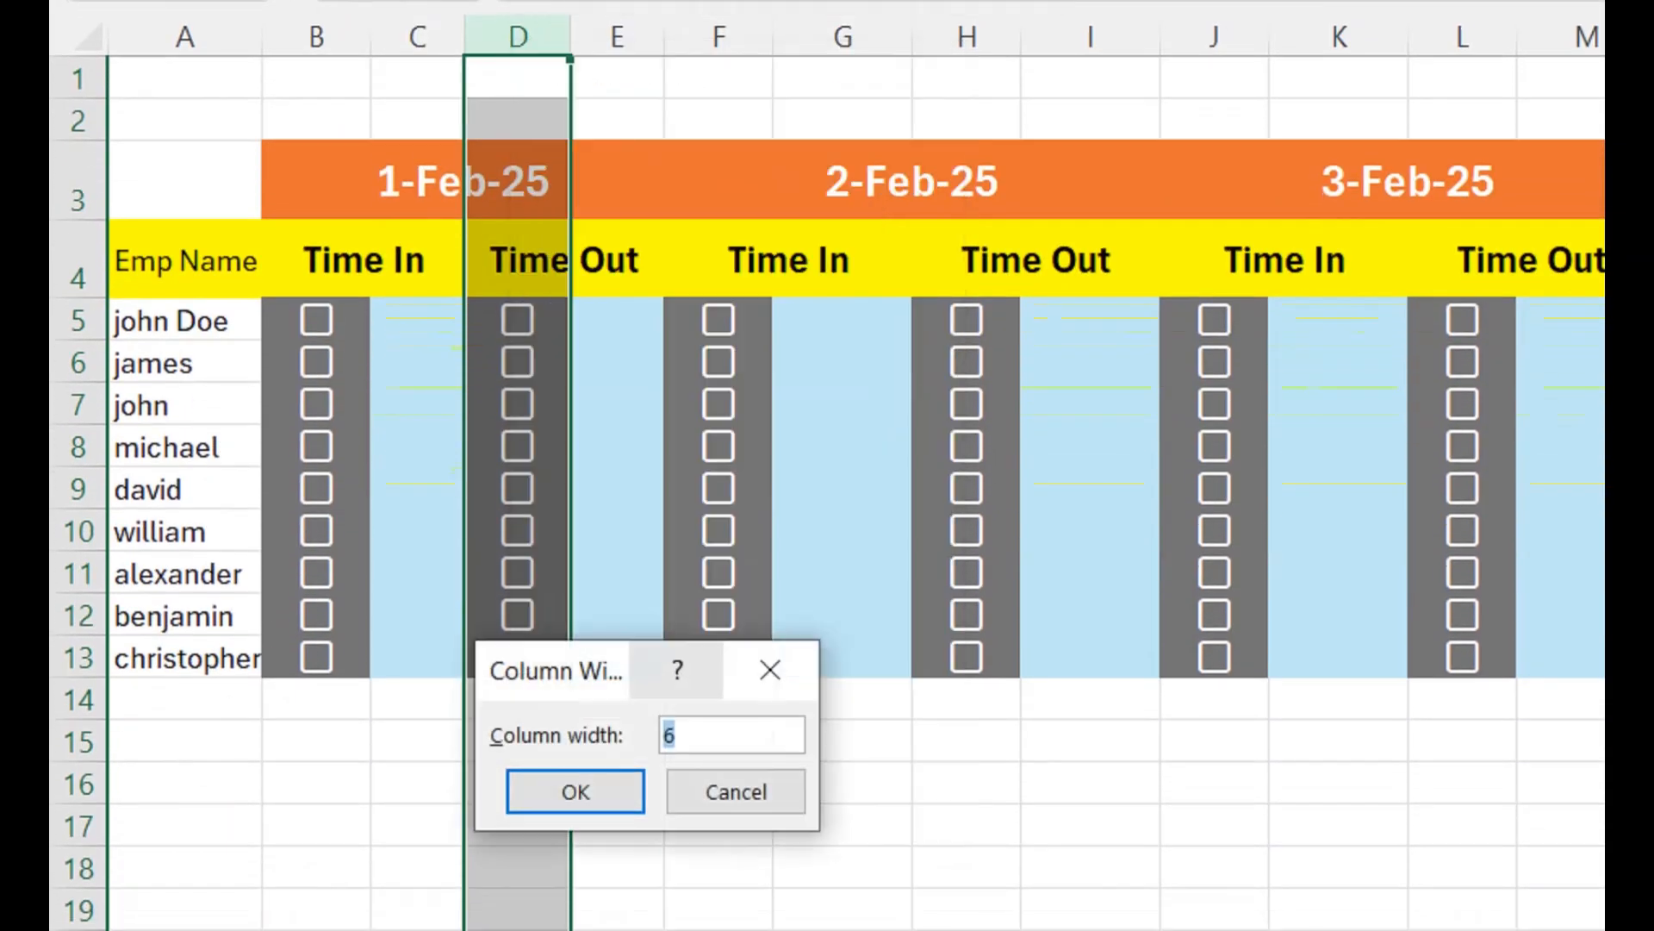
type("6")
key("Return")
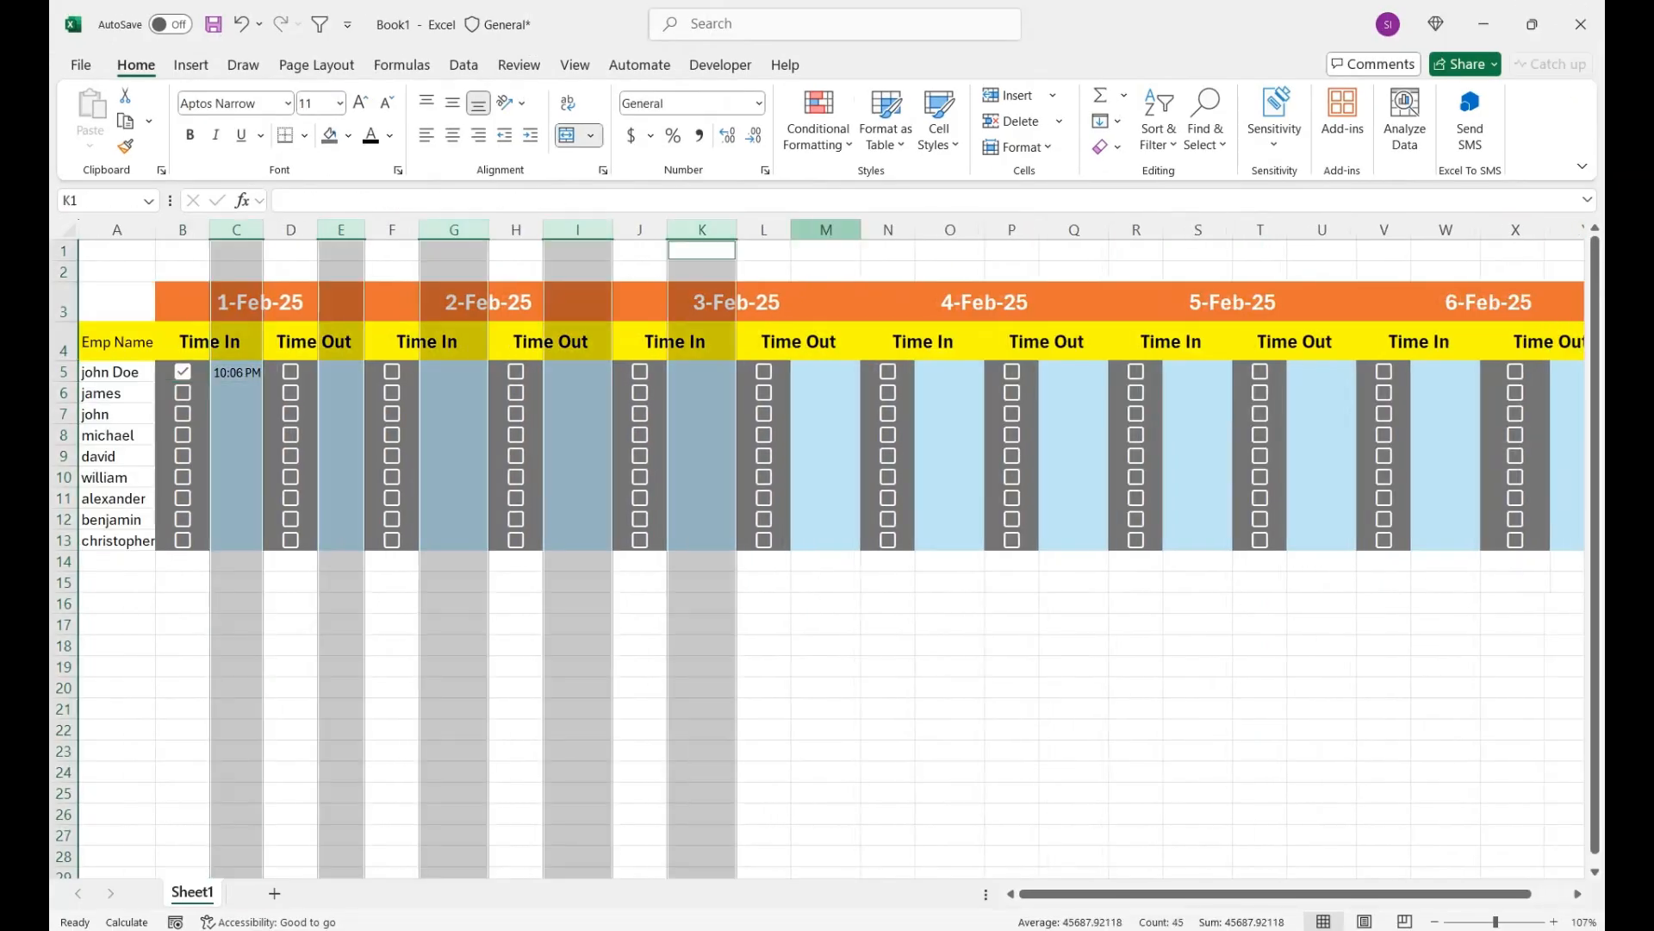
- Clear the 1-Feb-25 Time In checkbox in B5 for the first employee
left_click(560, 455)
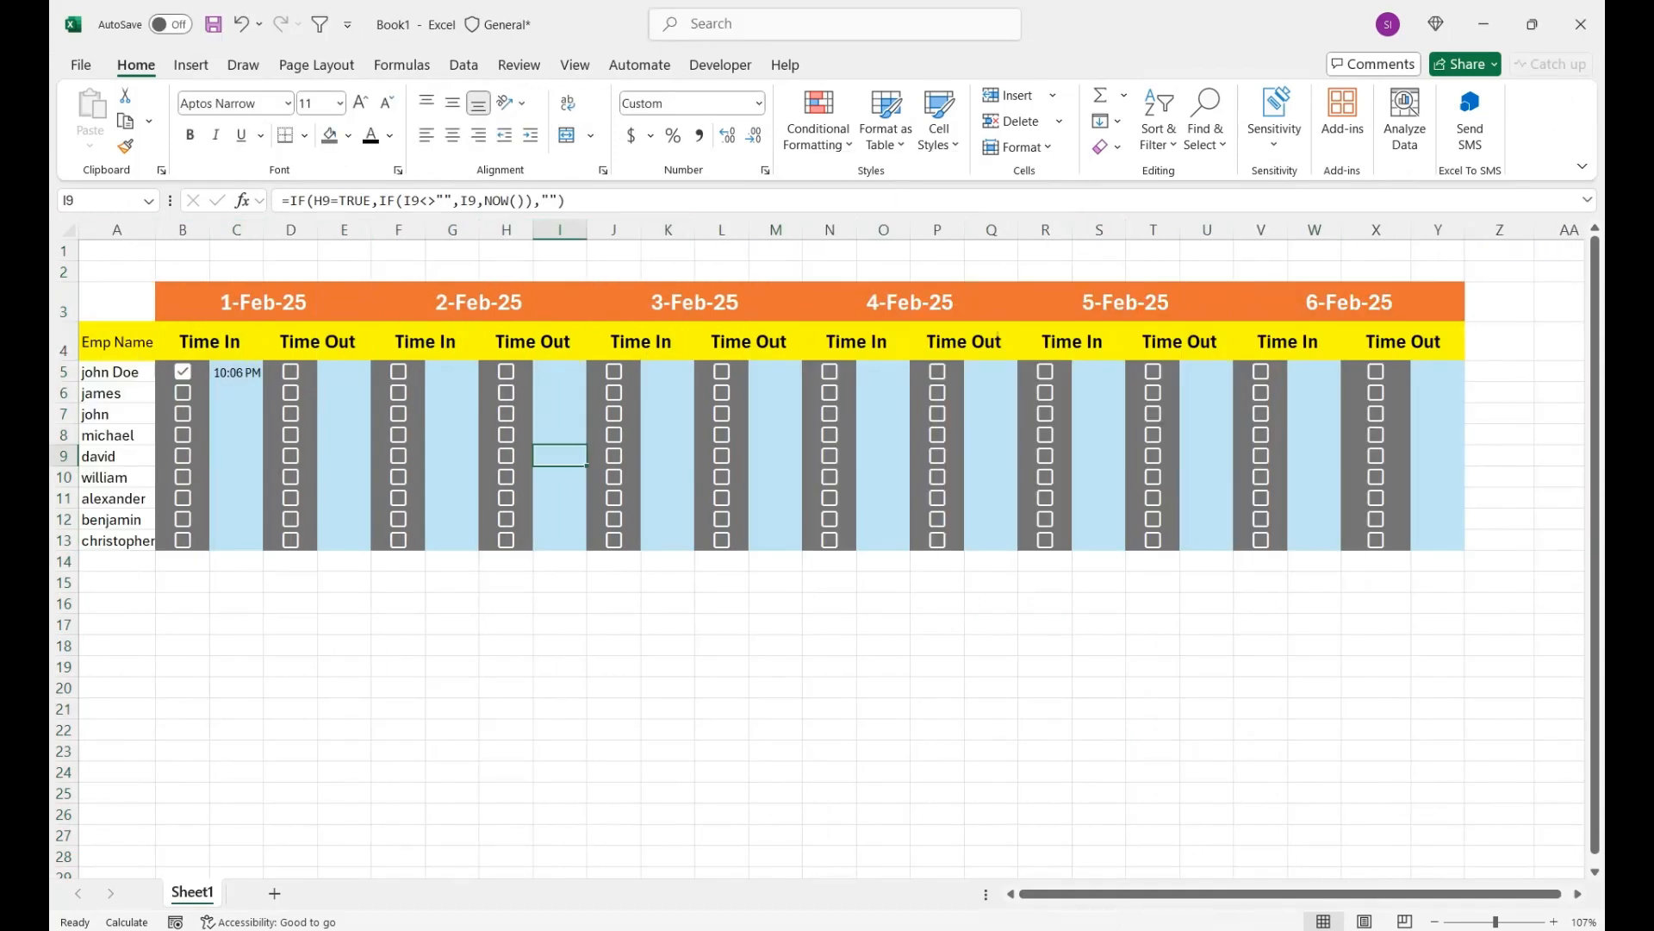
left_click(183, 371)
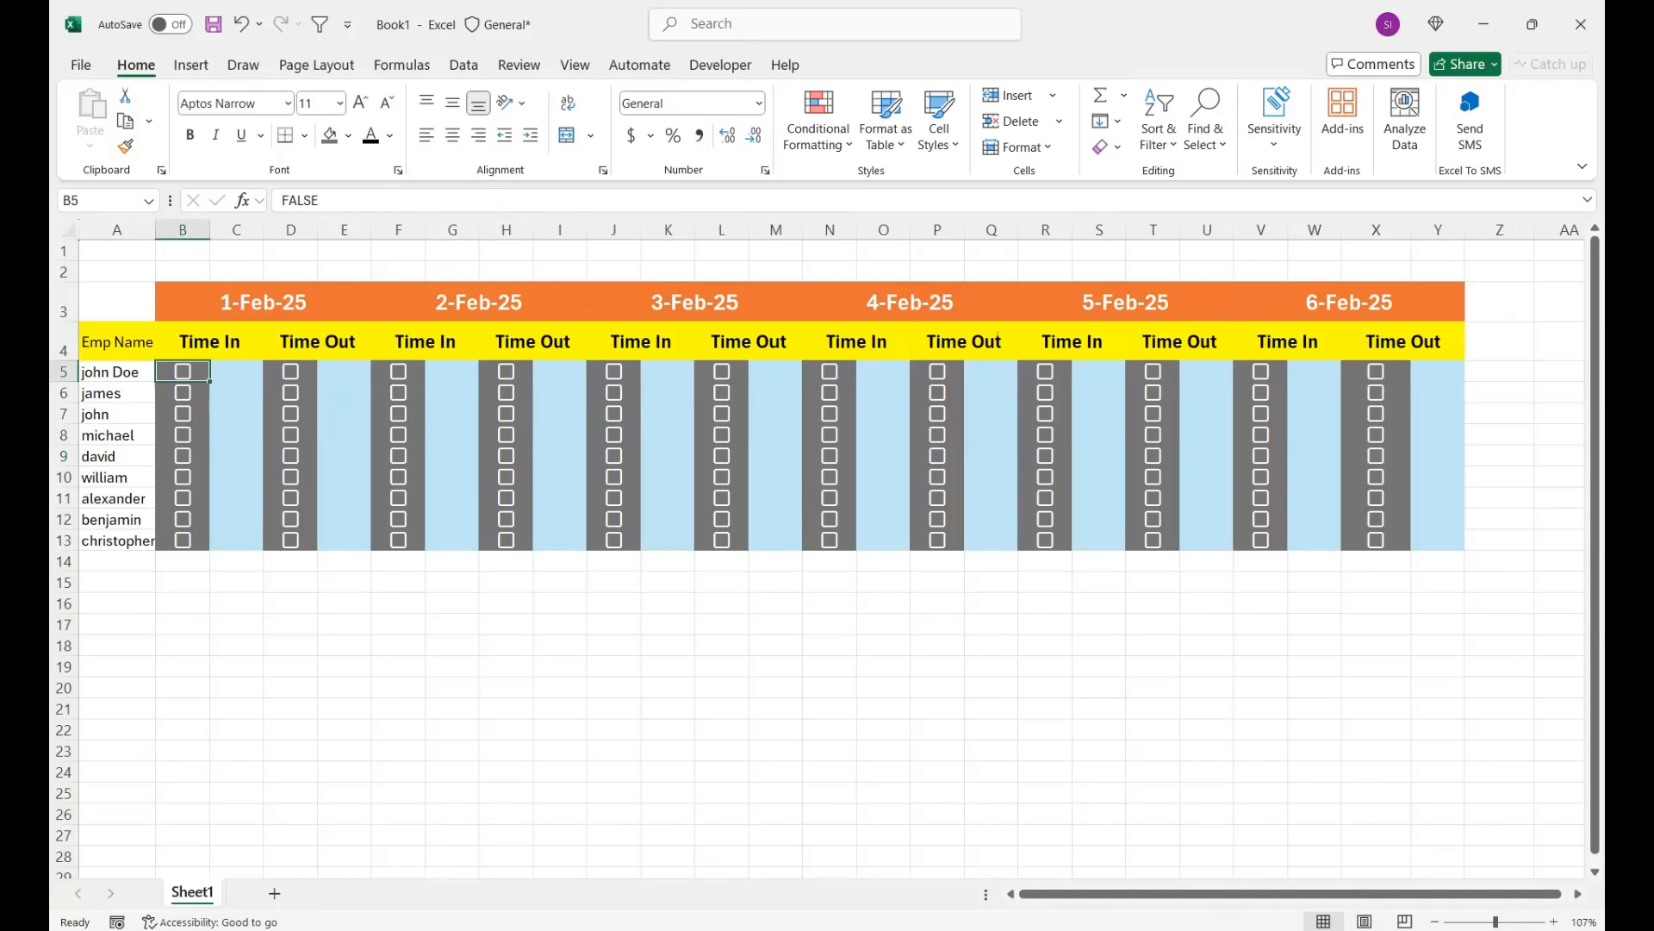
- Add a Total Hours header in Z4 and begin the formula in Z5 with =IFERROR(IF(AND(ISNUMBER(
left_click(1499, 342)
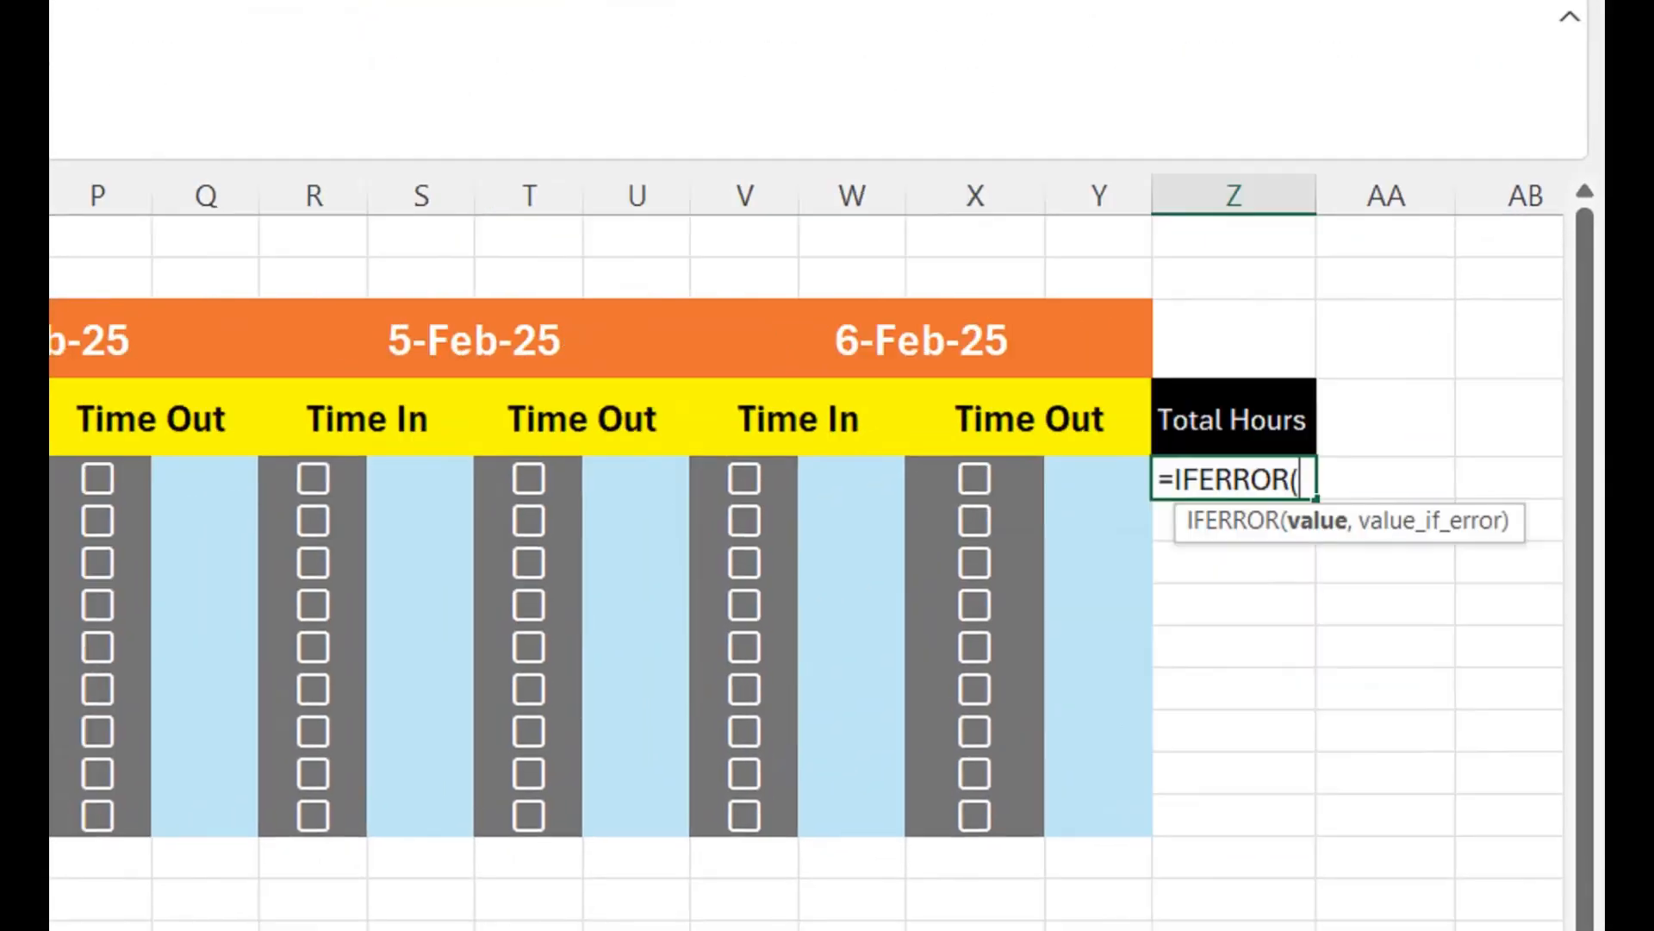
type("IF(")
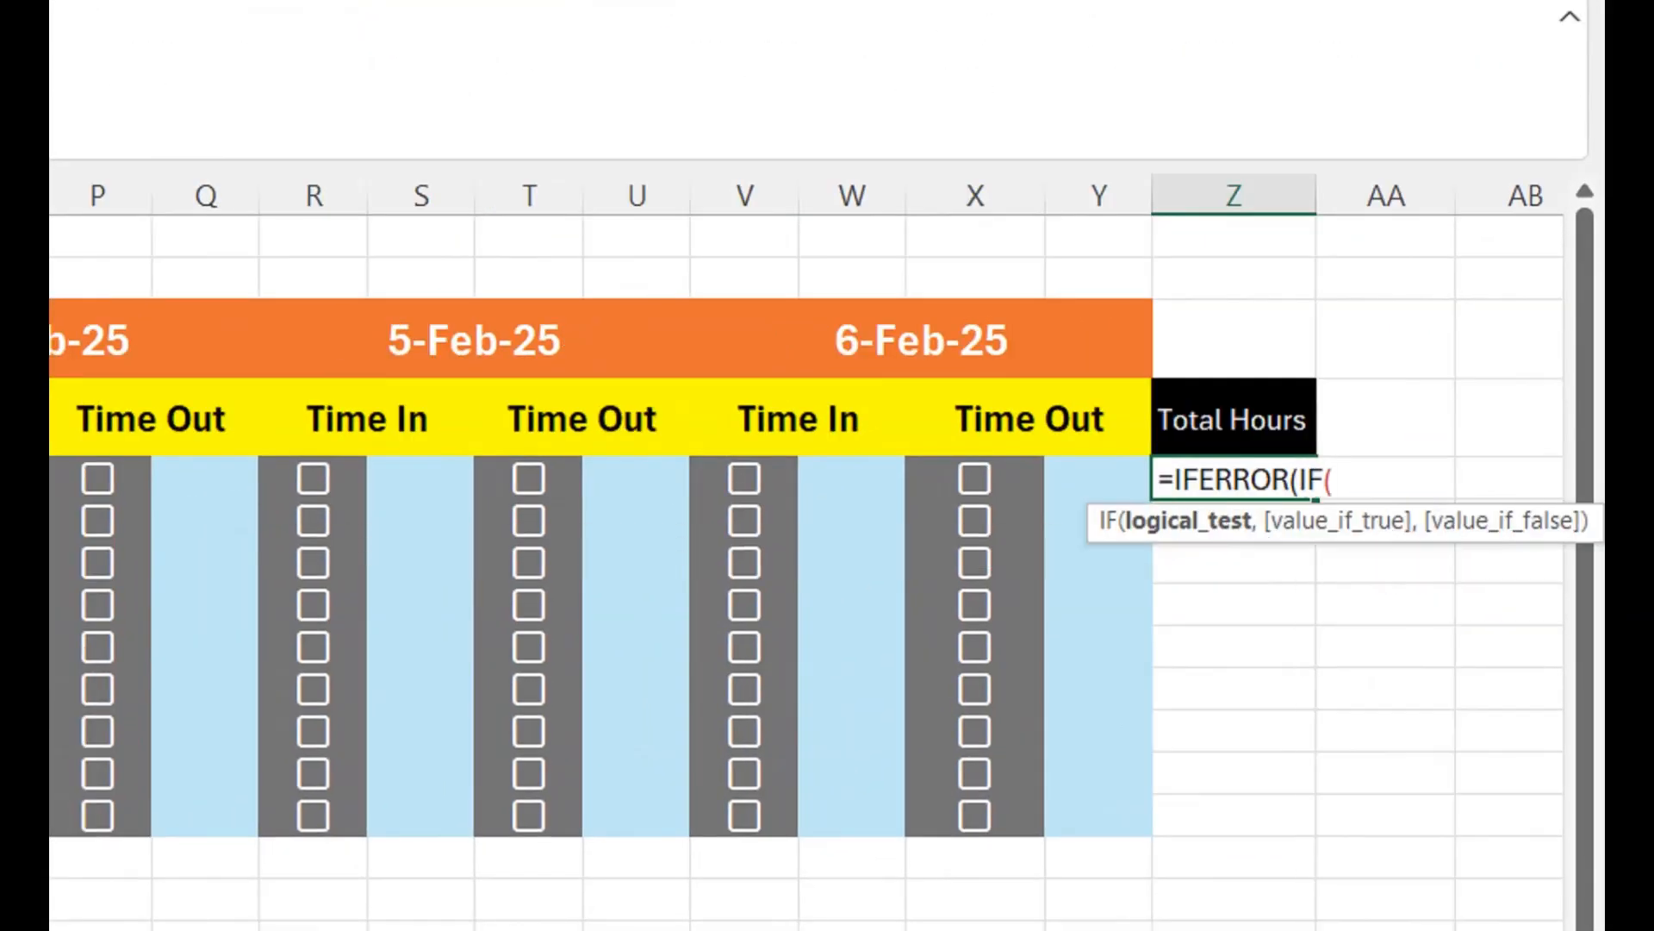
type("and")
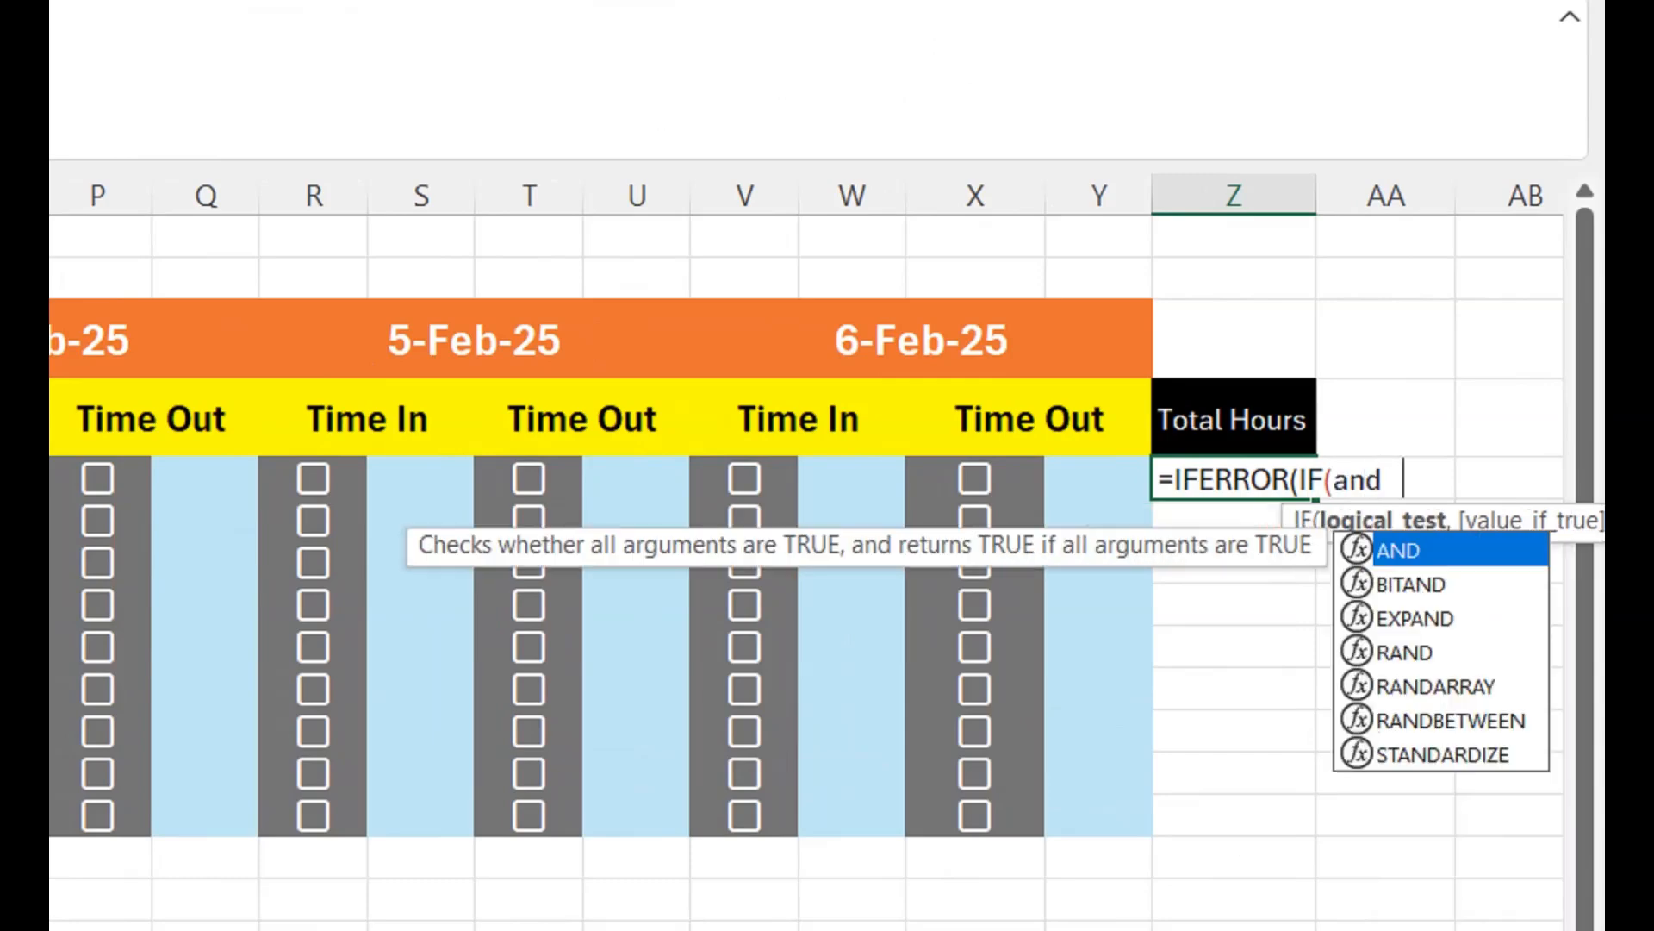
key("Tab")
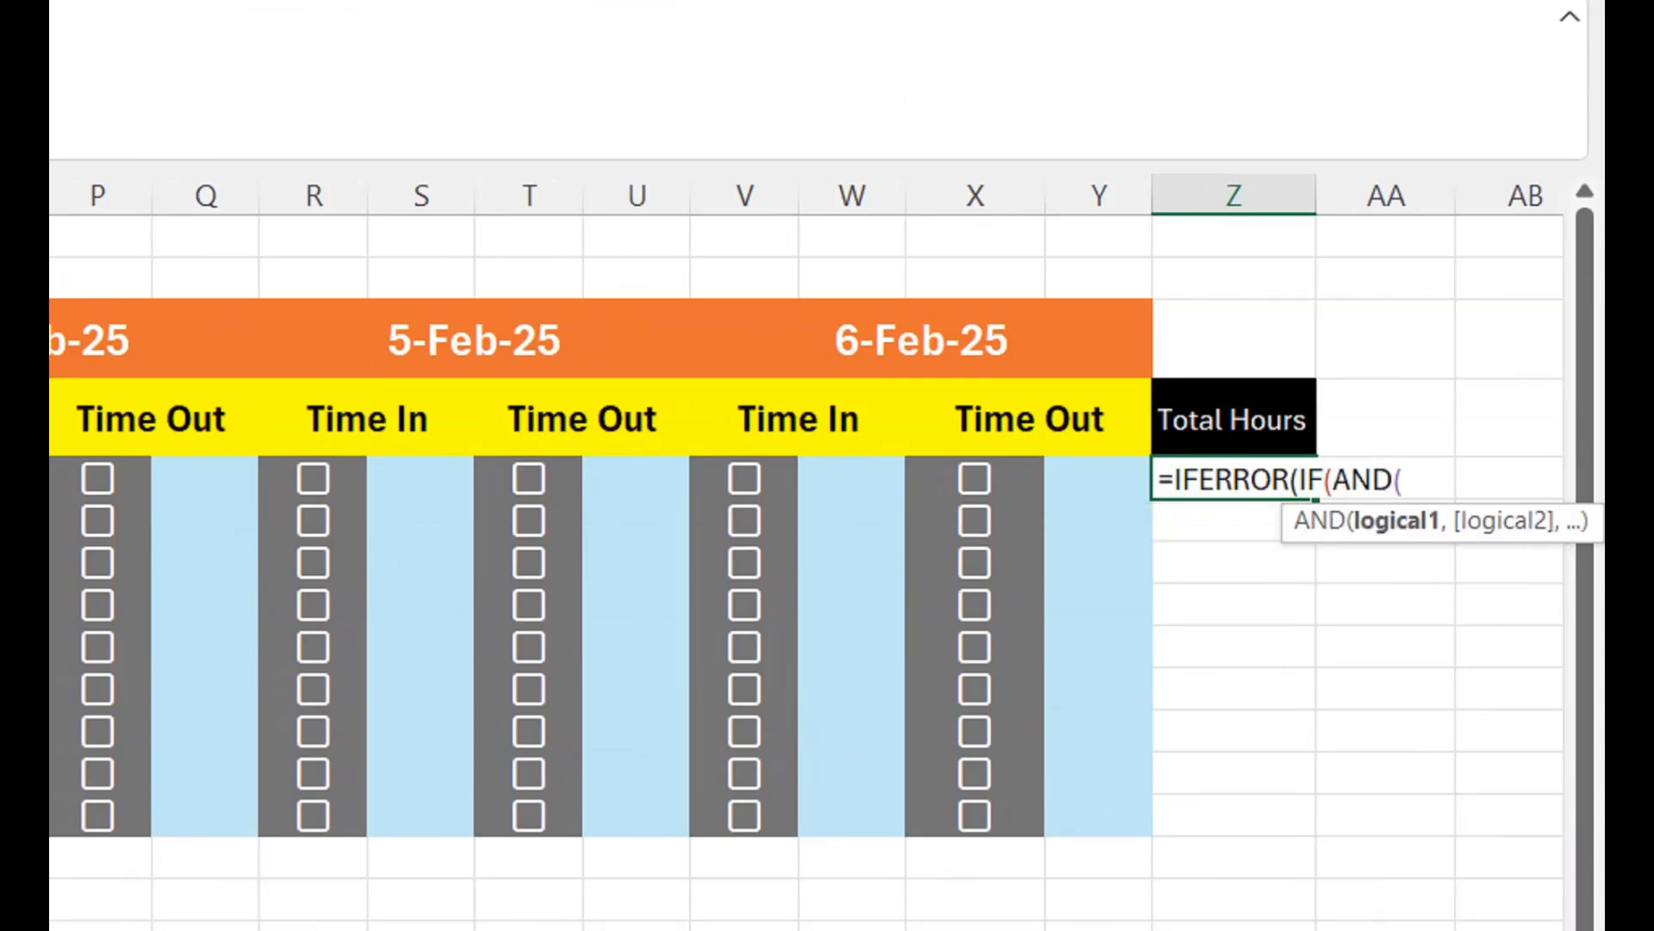
type("isn")
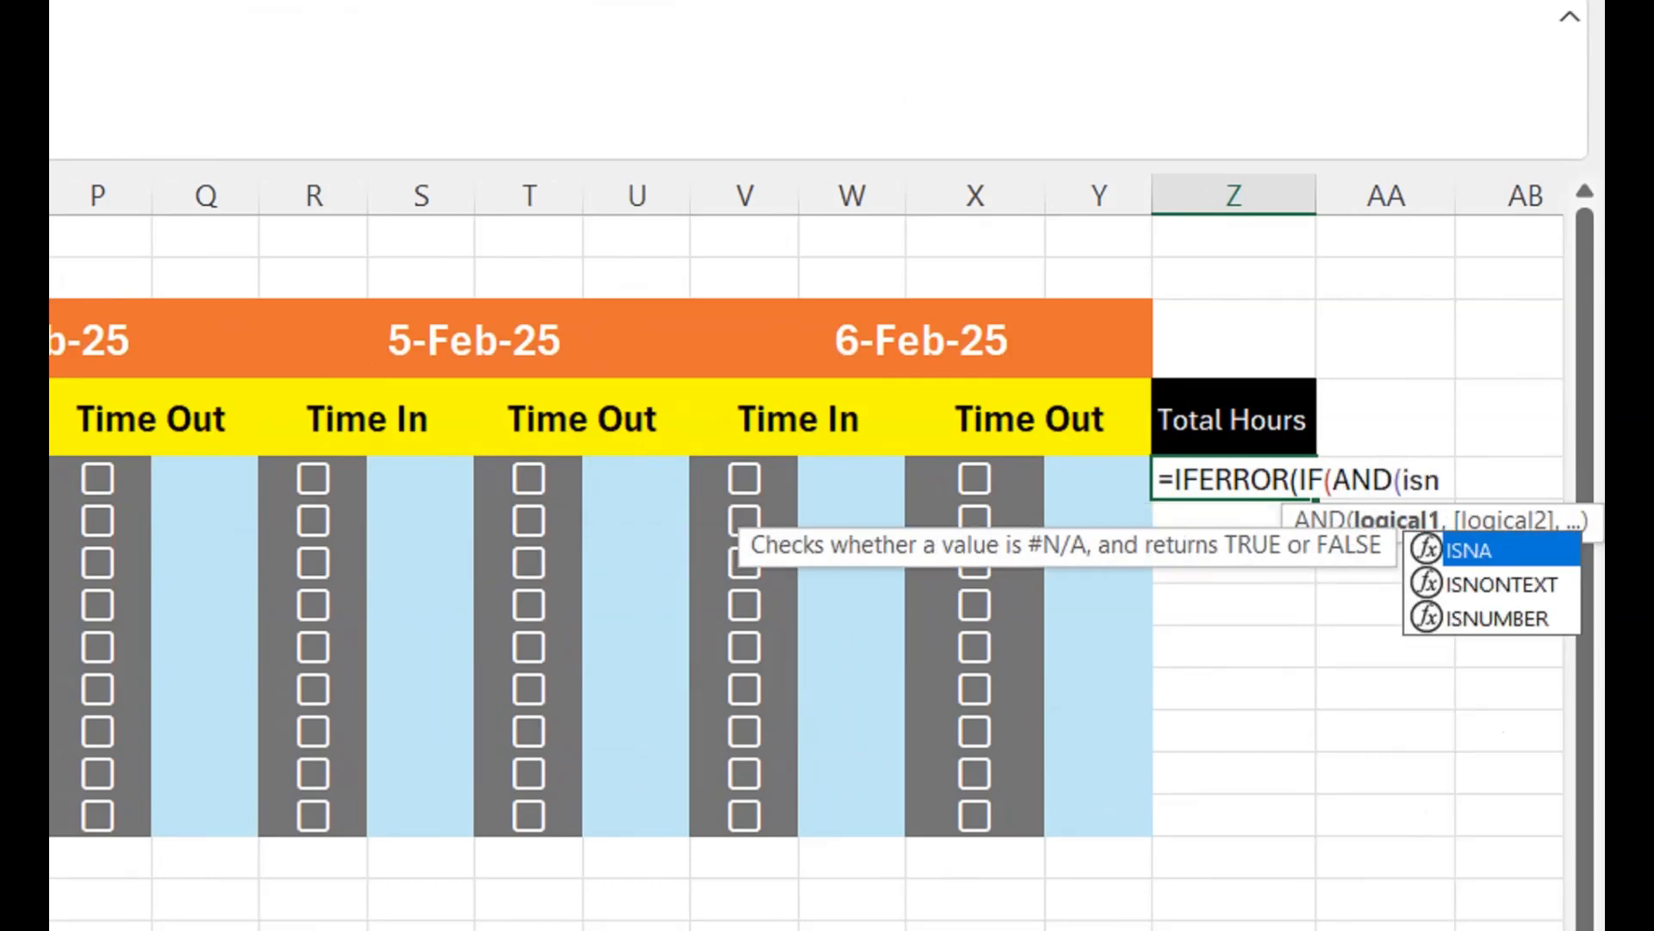
key("Down")
key("Down")
key("Tab")
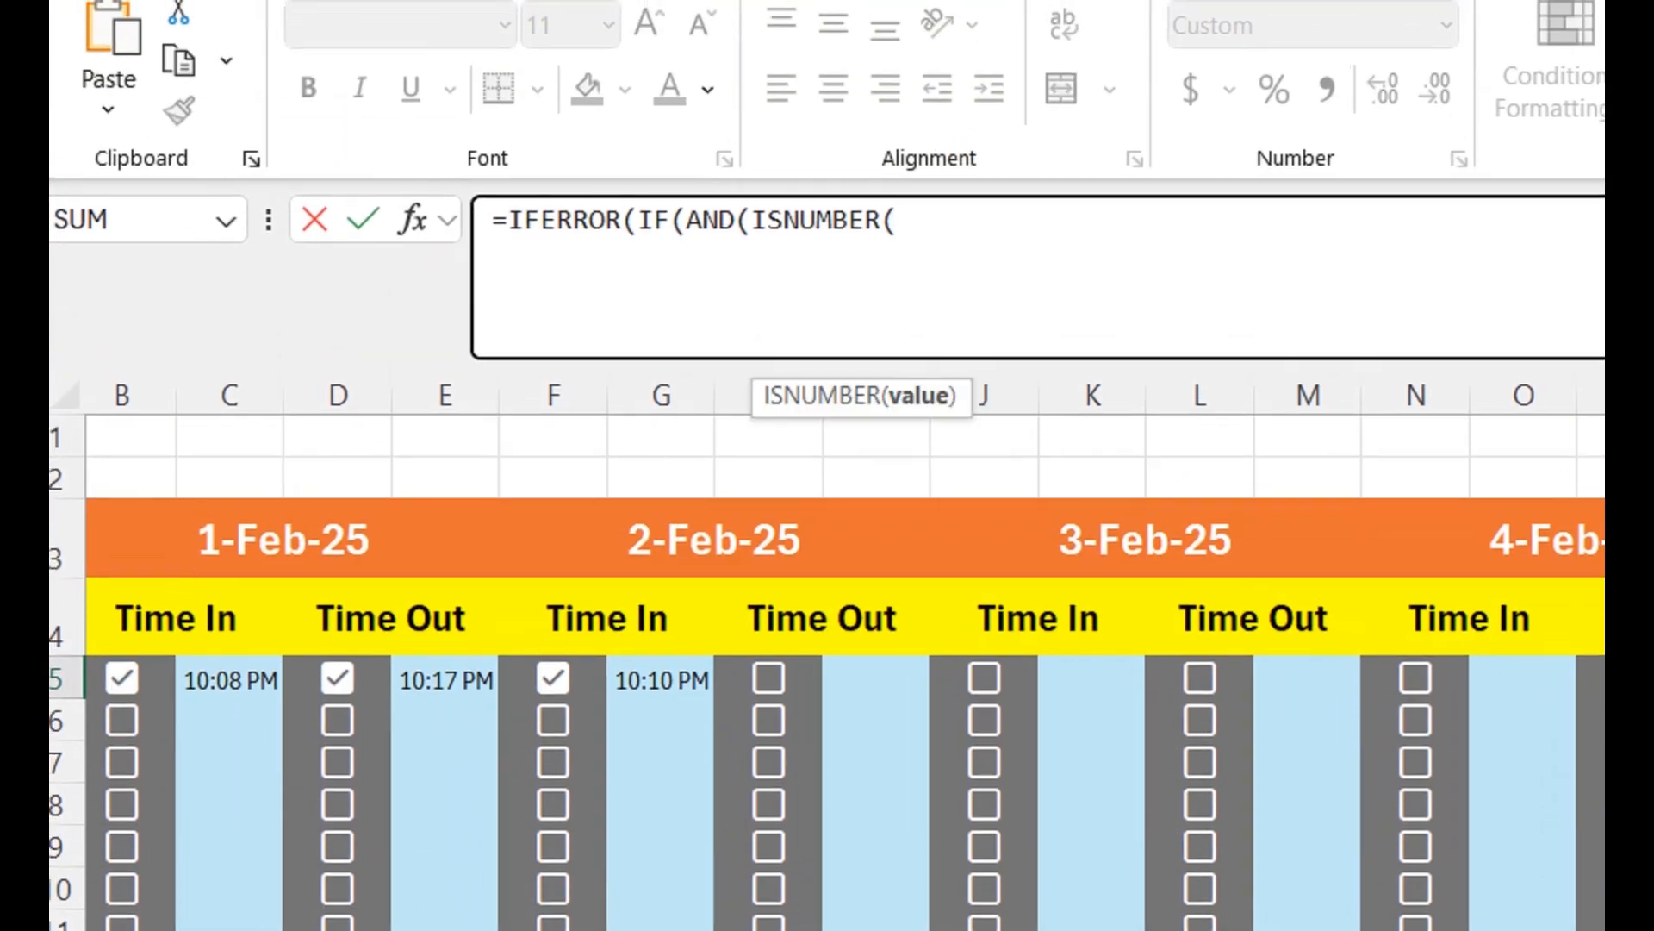
- Complete the AND test in the Z5 formula so it checks ISNUMBER(C5) and ISNUMBER(E5) for 1-Feb-25
left_click(252, 678)
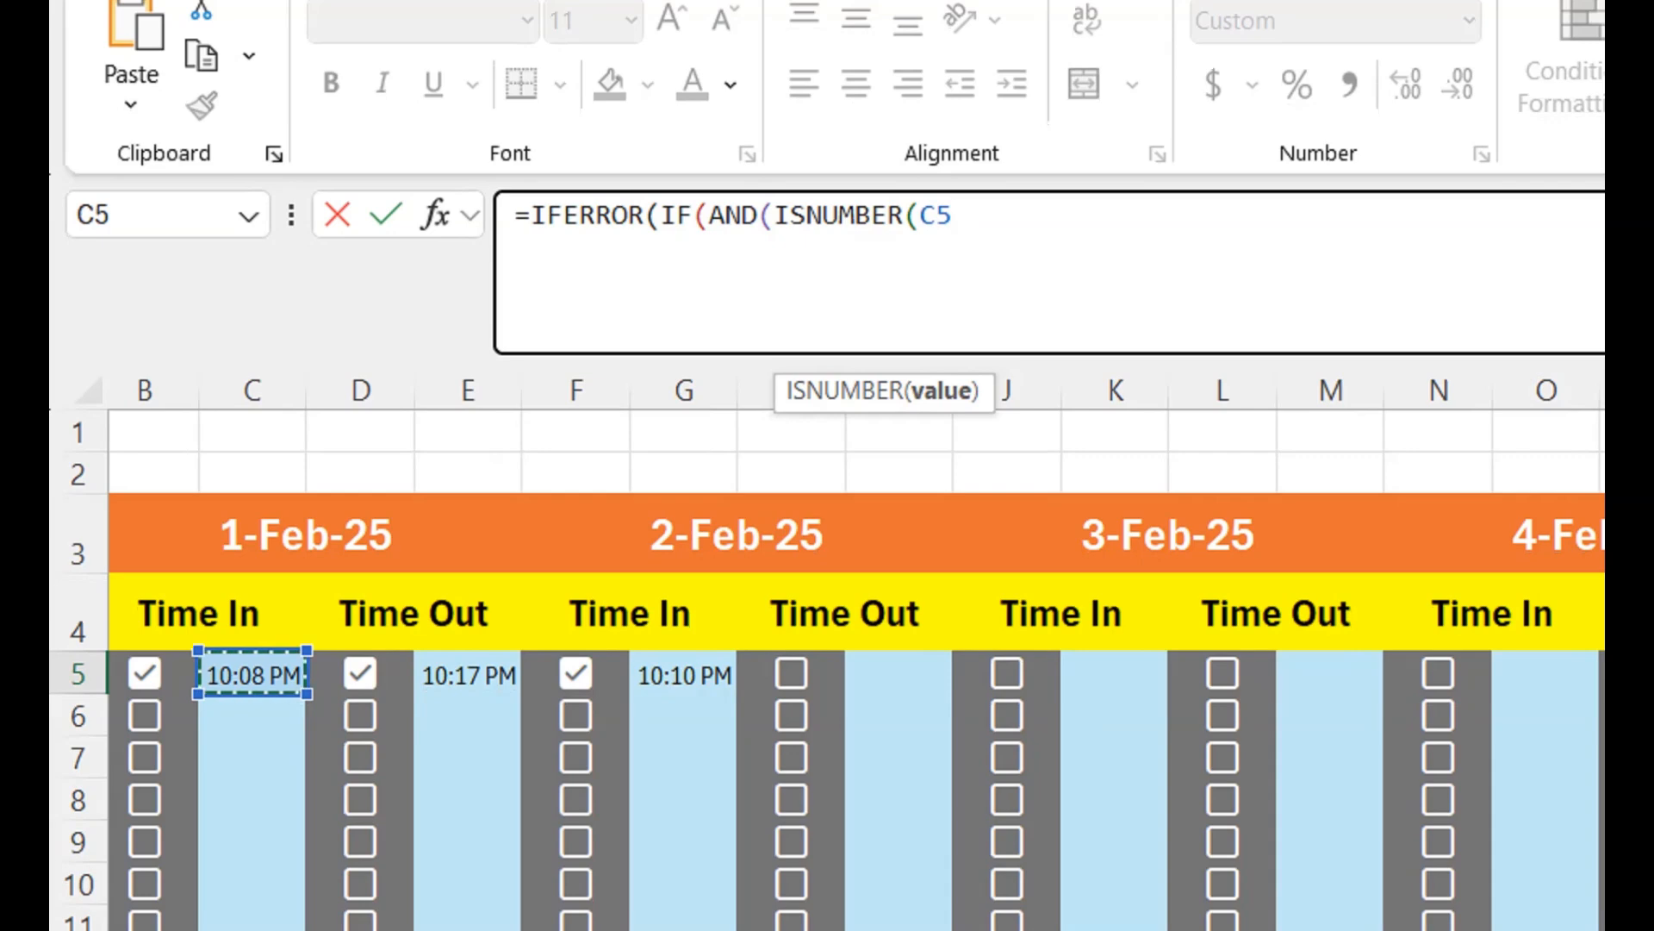
type(")")
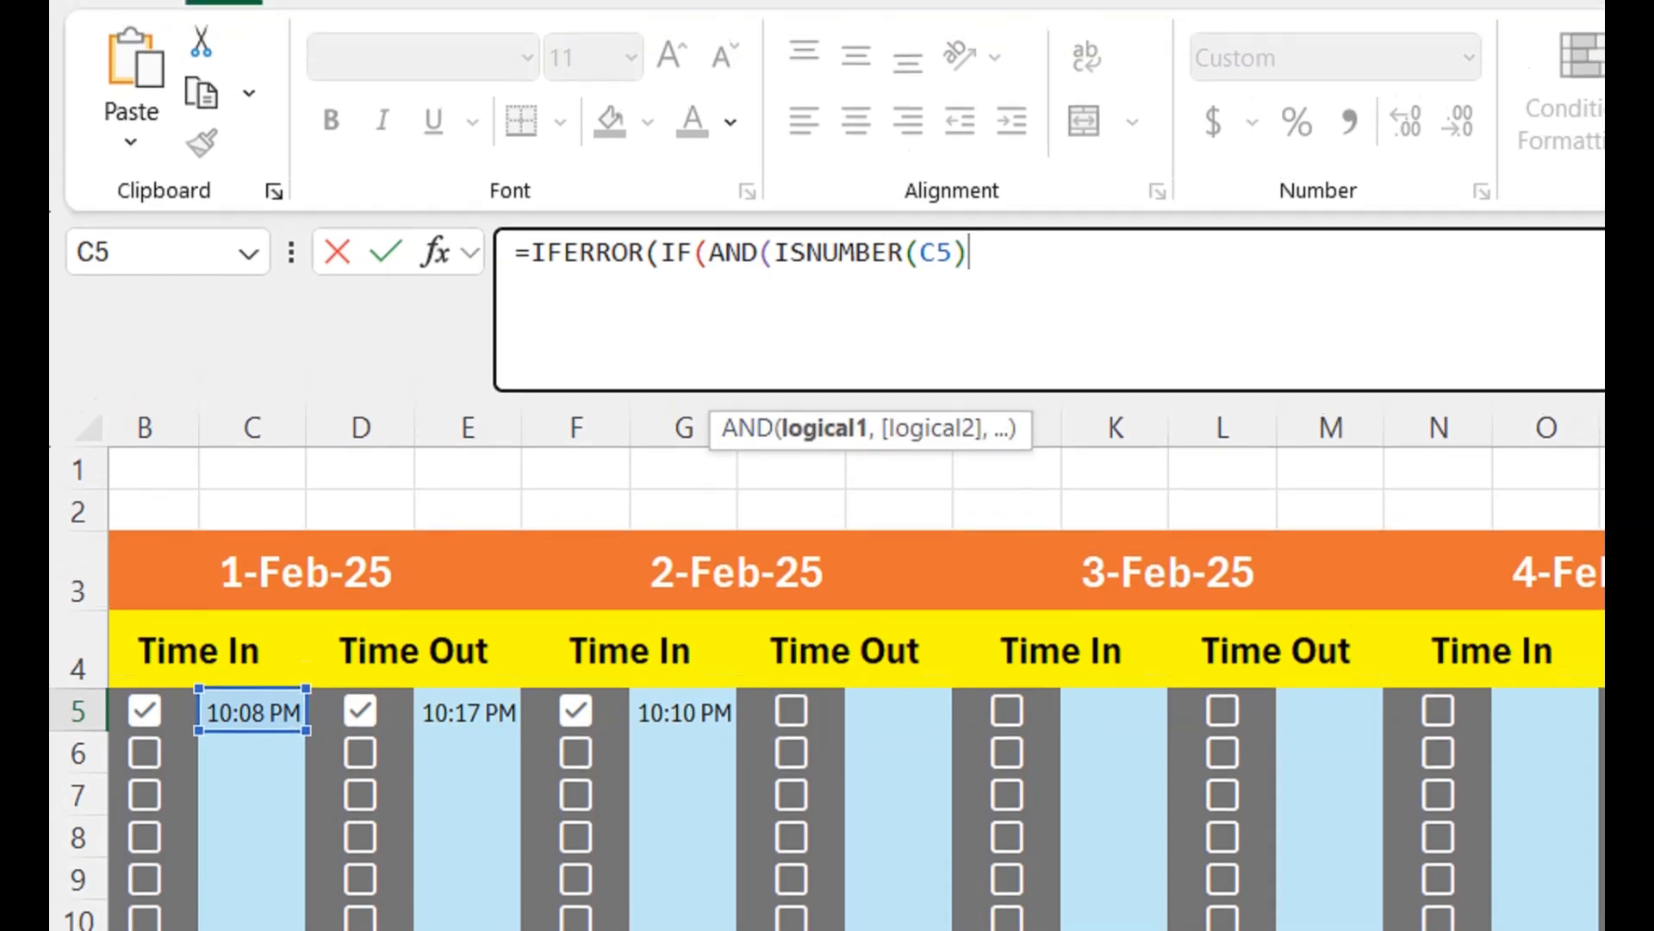
type(",")
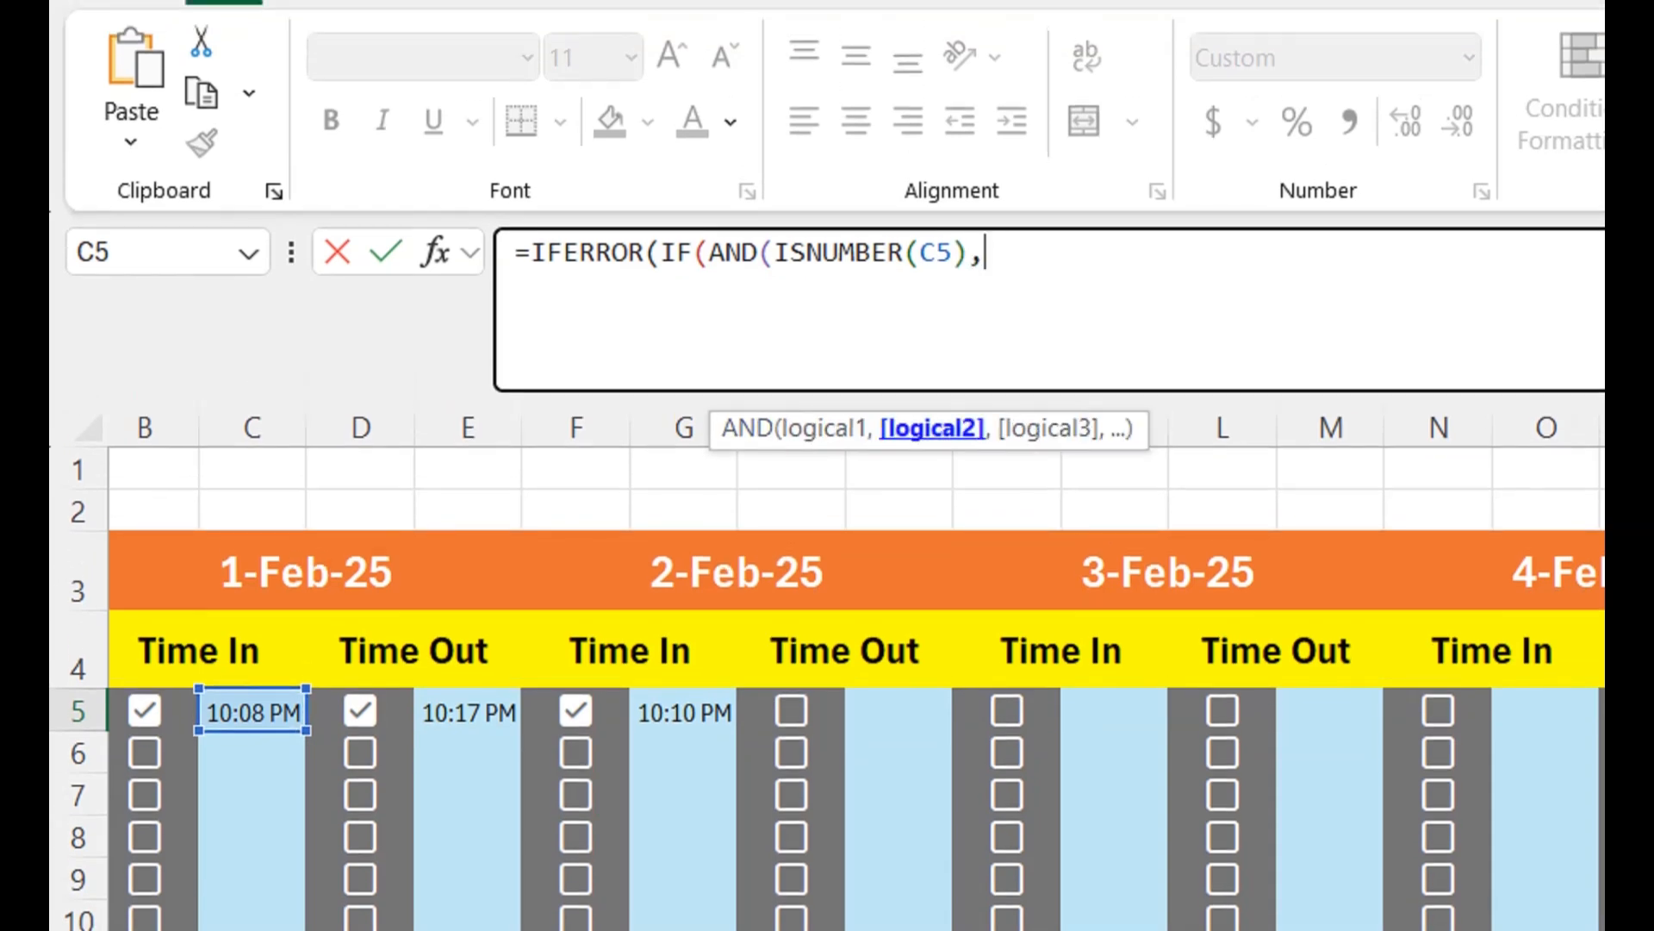
type("isn")
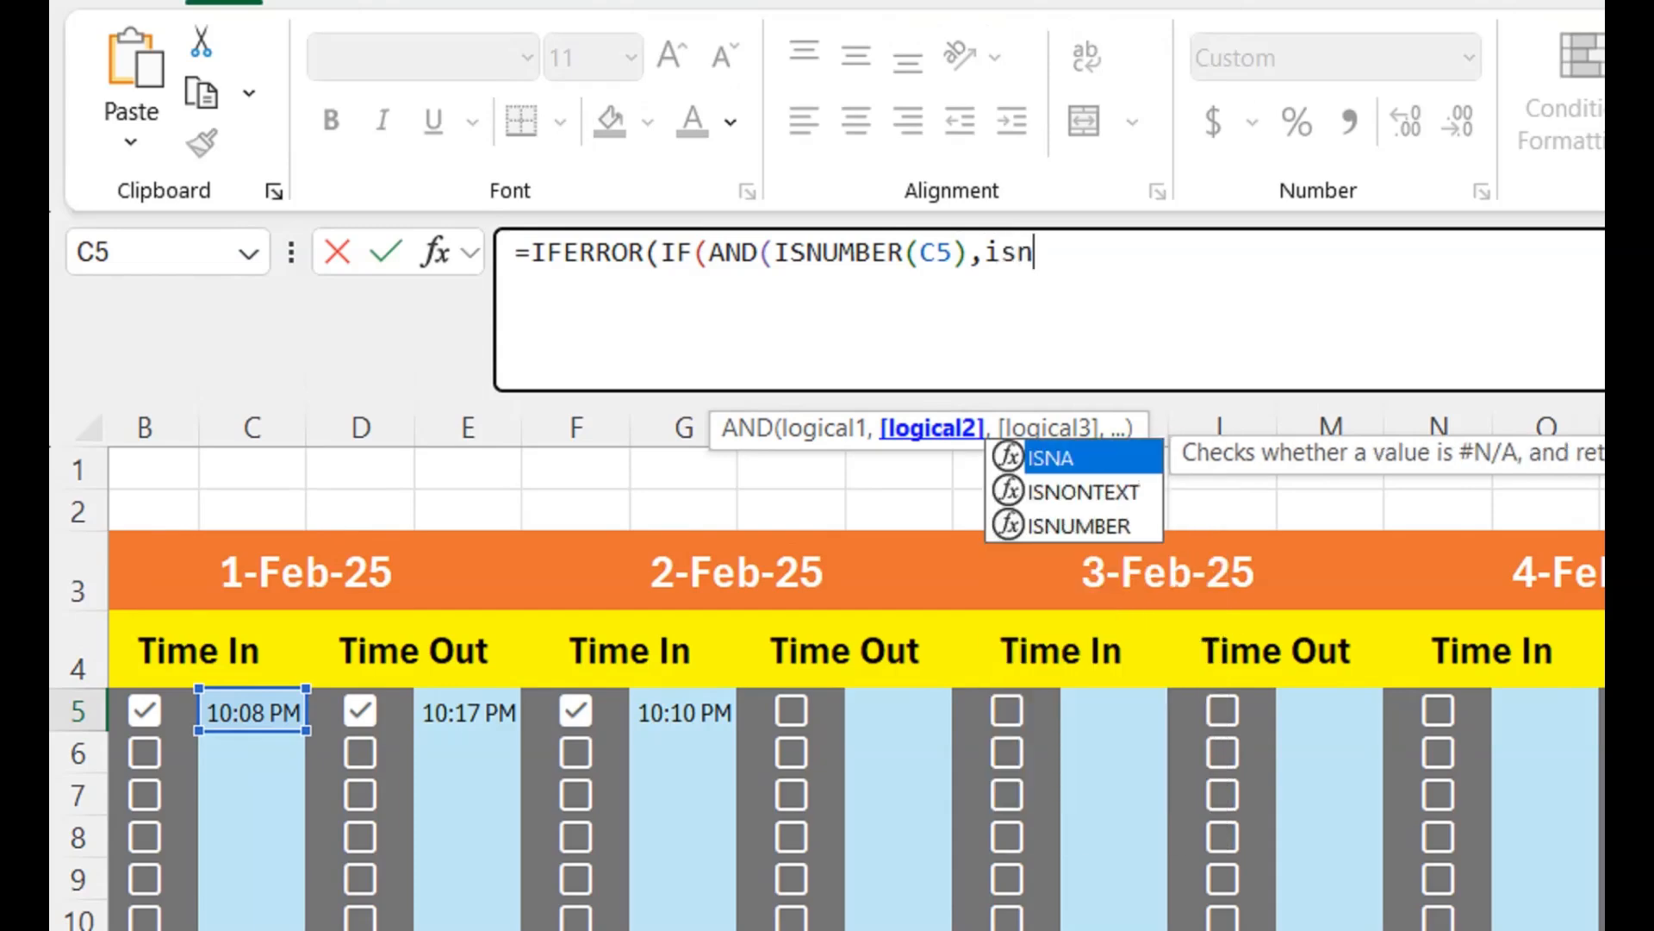
key("Down")
key("Down")
key("Tab")
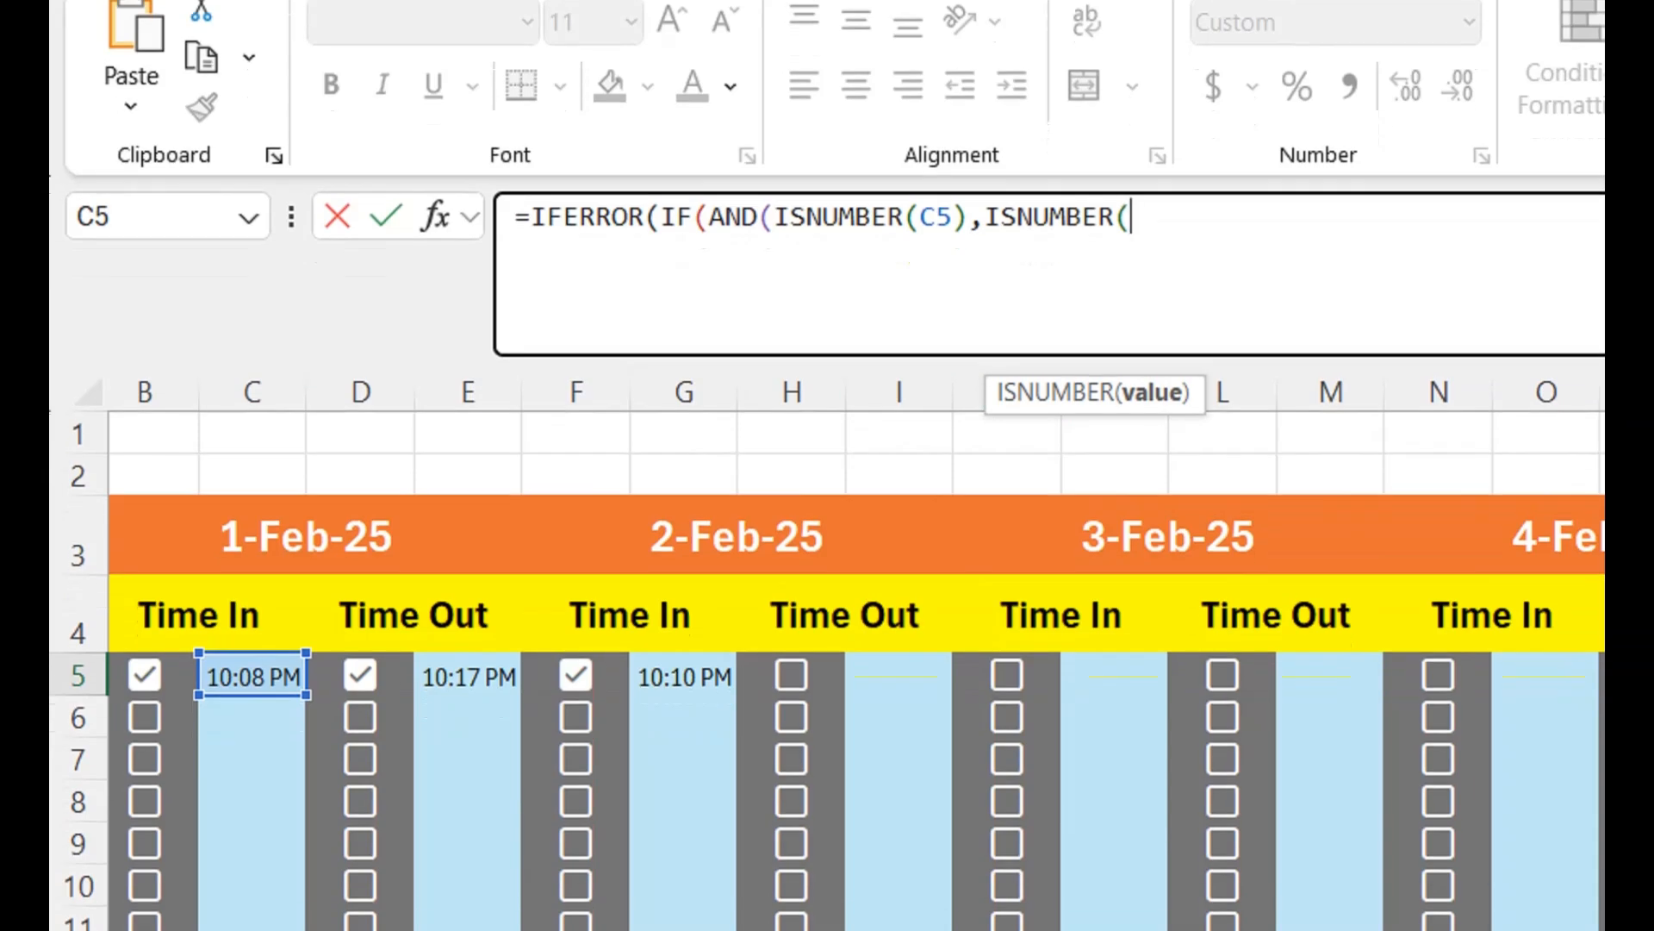
left_click(468, 712)
type(")")
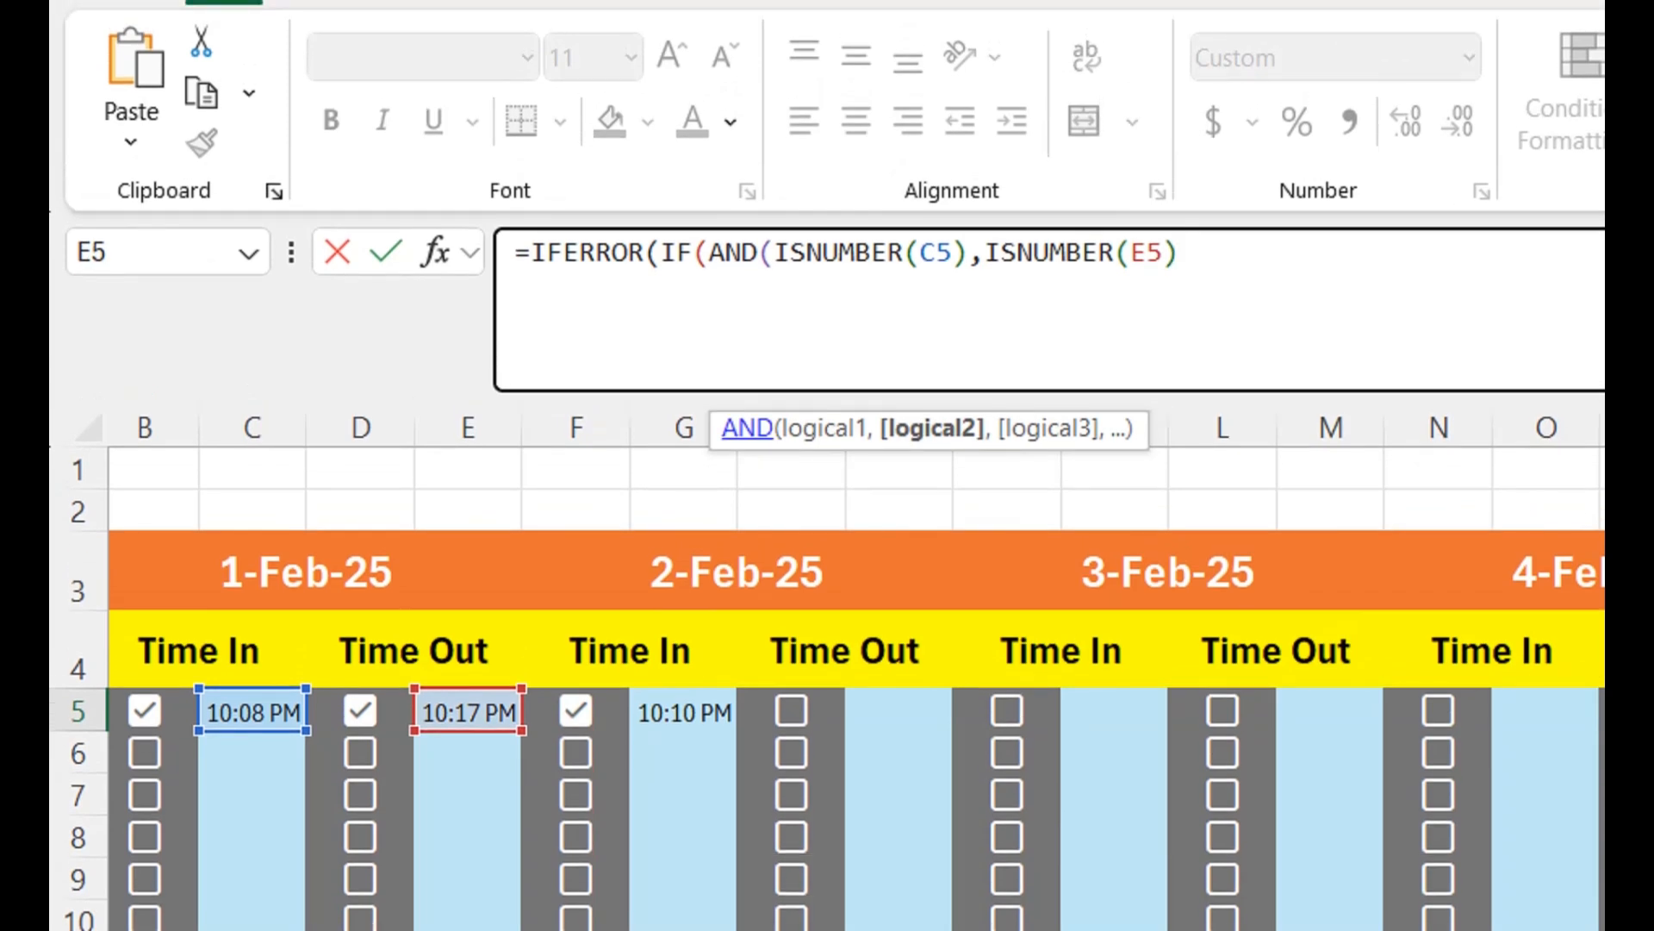
type(")")
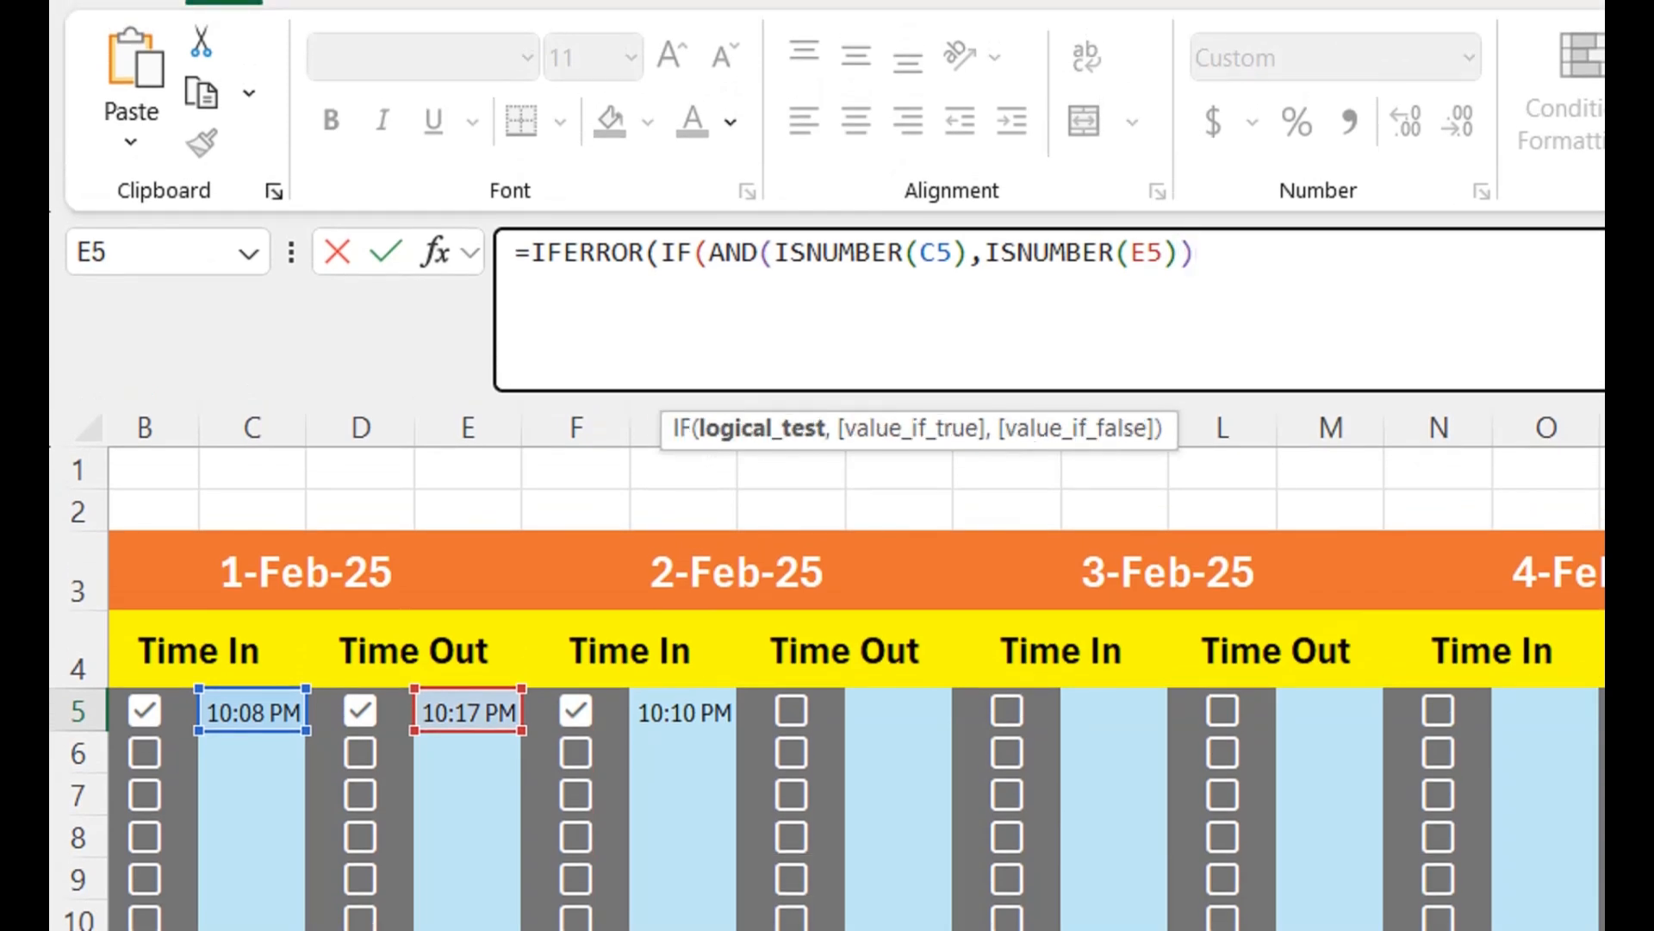
type(",")
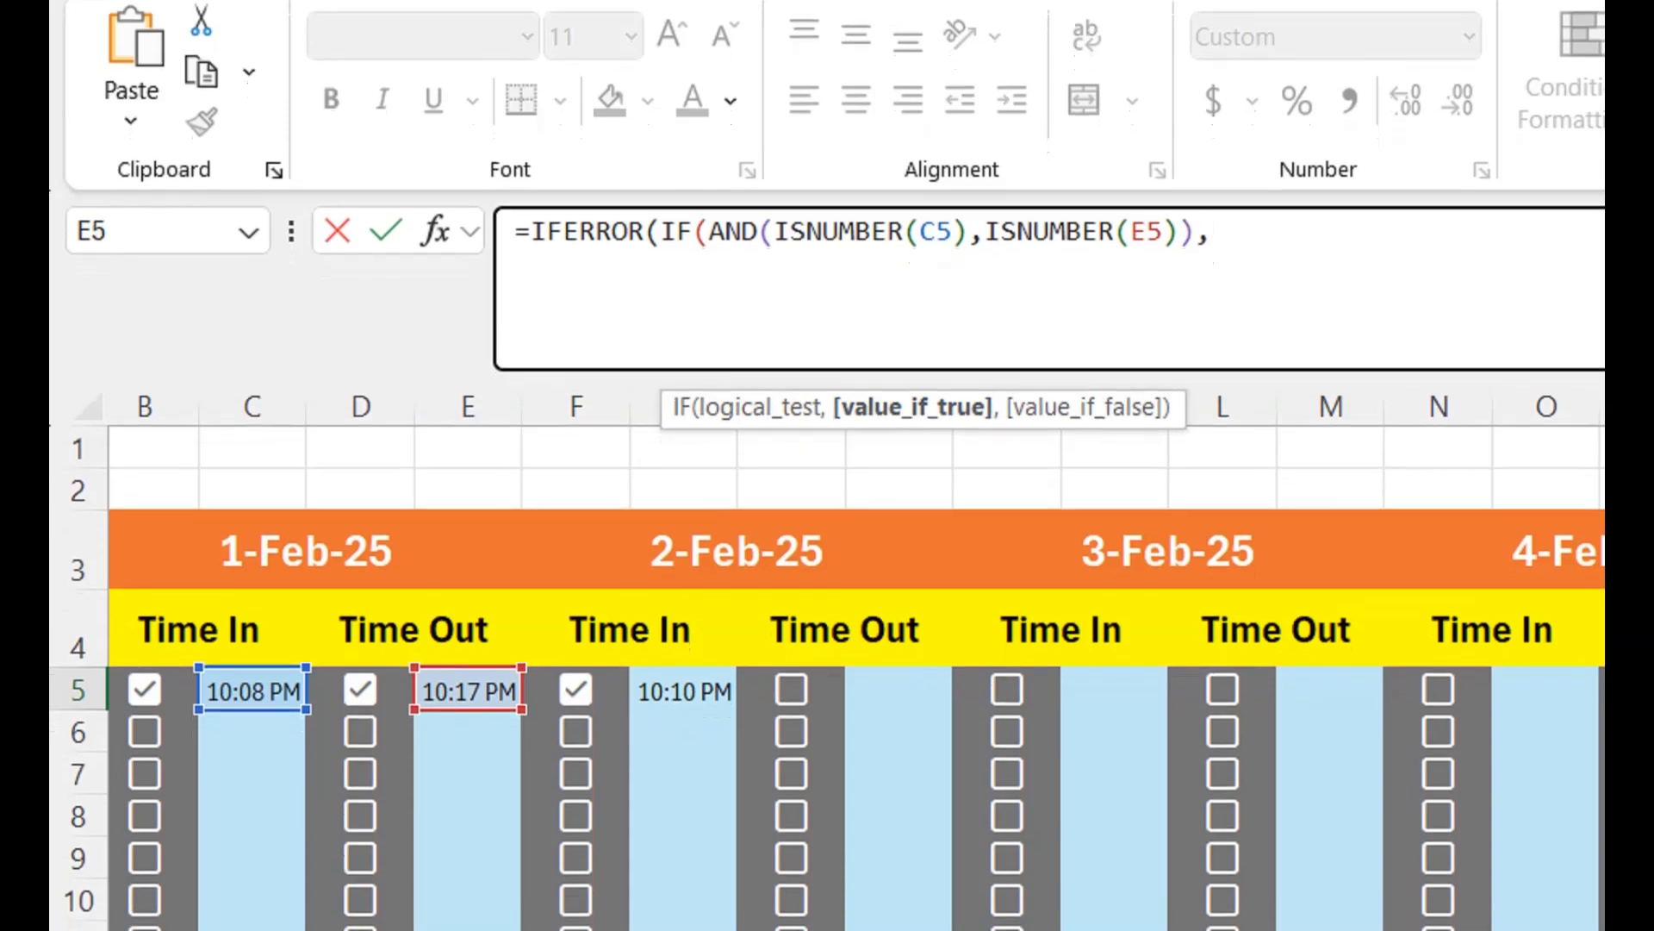
- Make the IF return E5-C5 when the test is true and 0 otherwise, and close the IF function
left_click(468, 712)
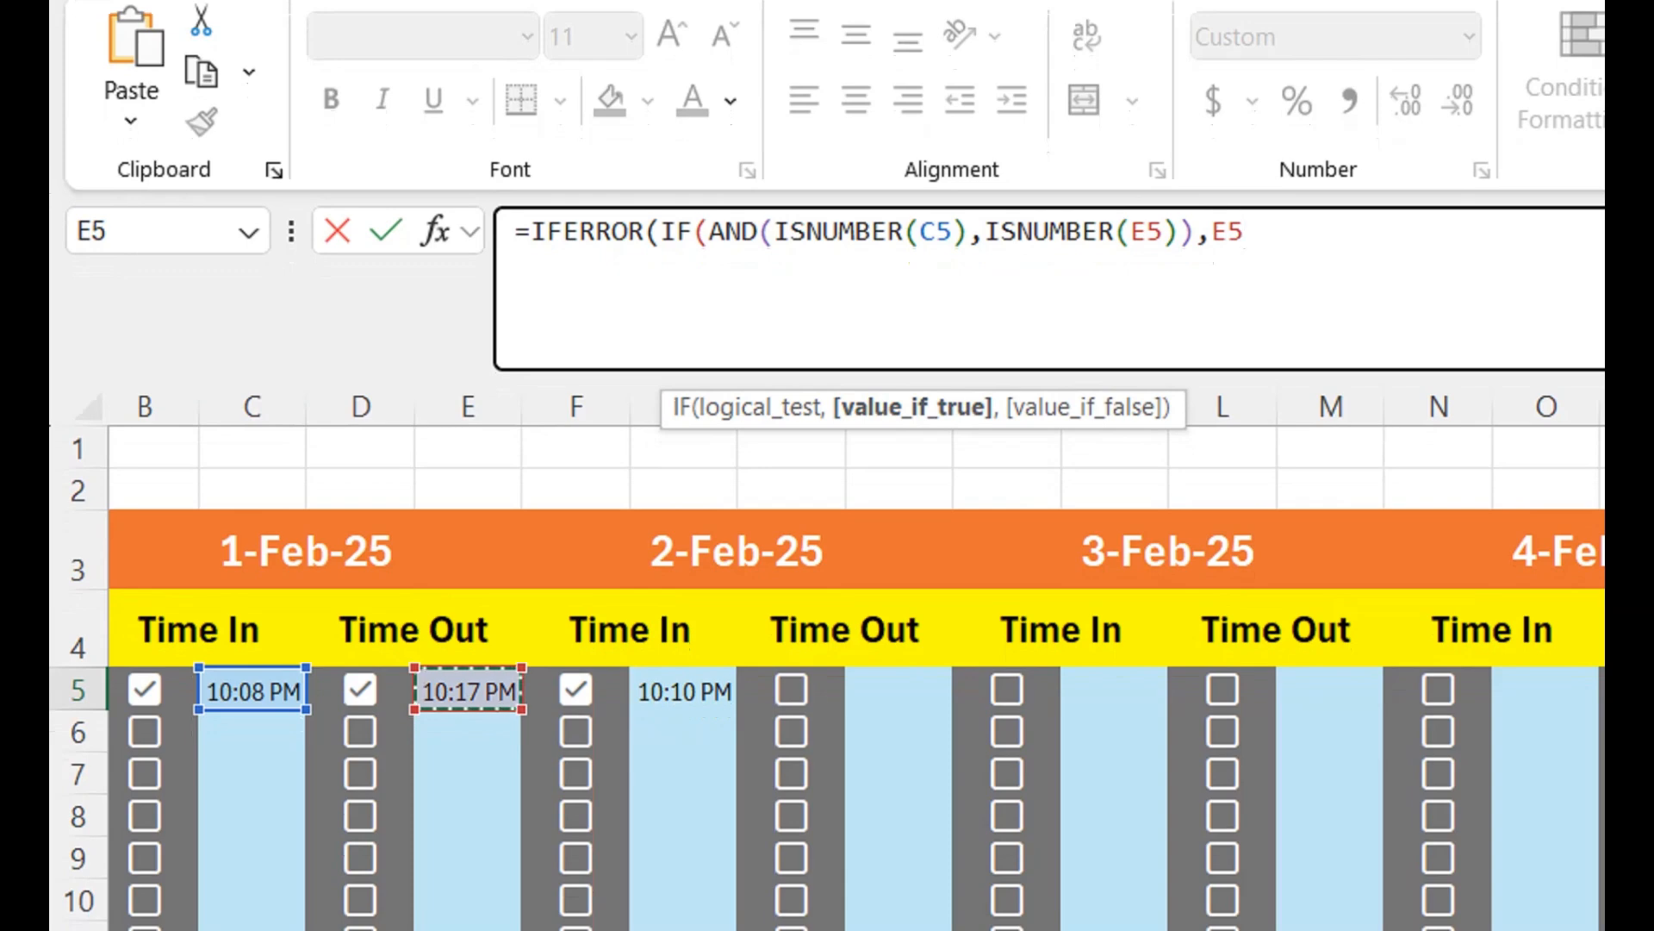
type("-")
left_click(252, 679)
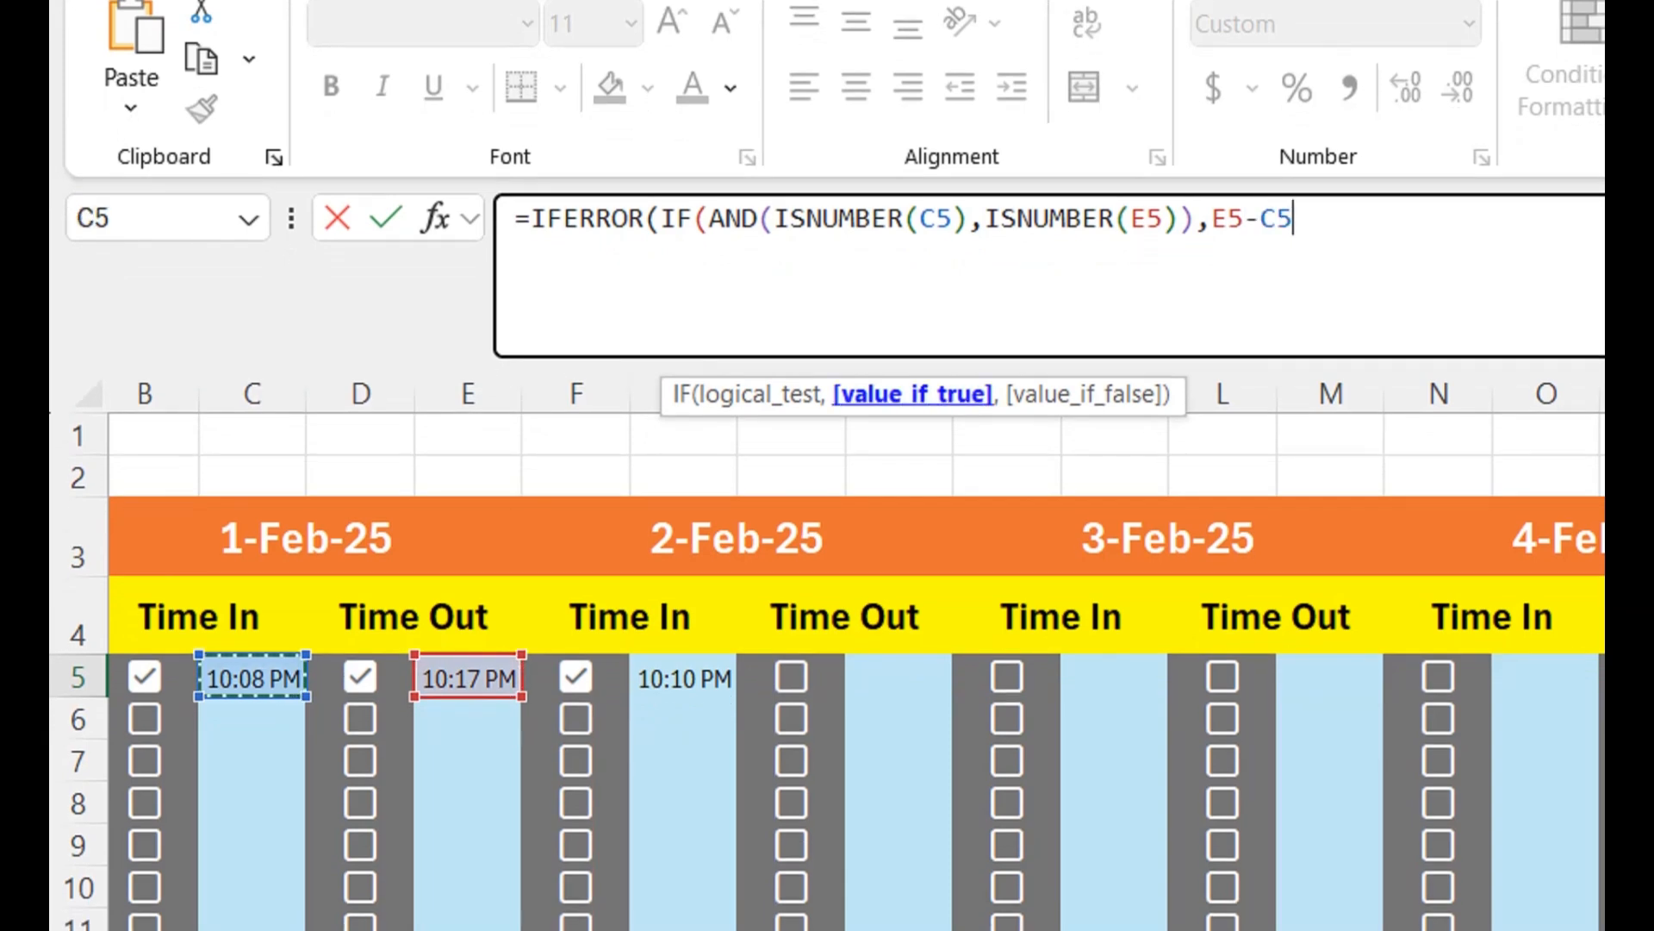
type(",0")
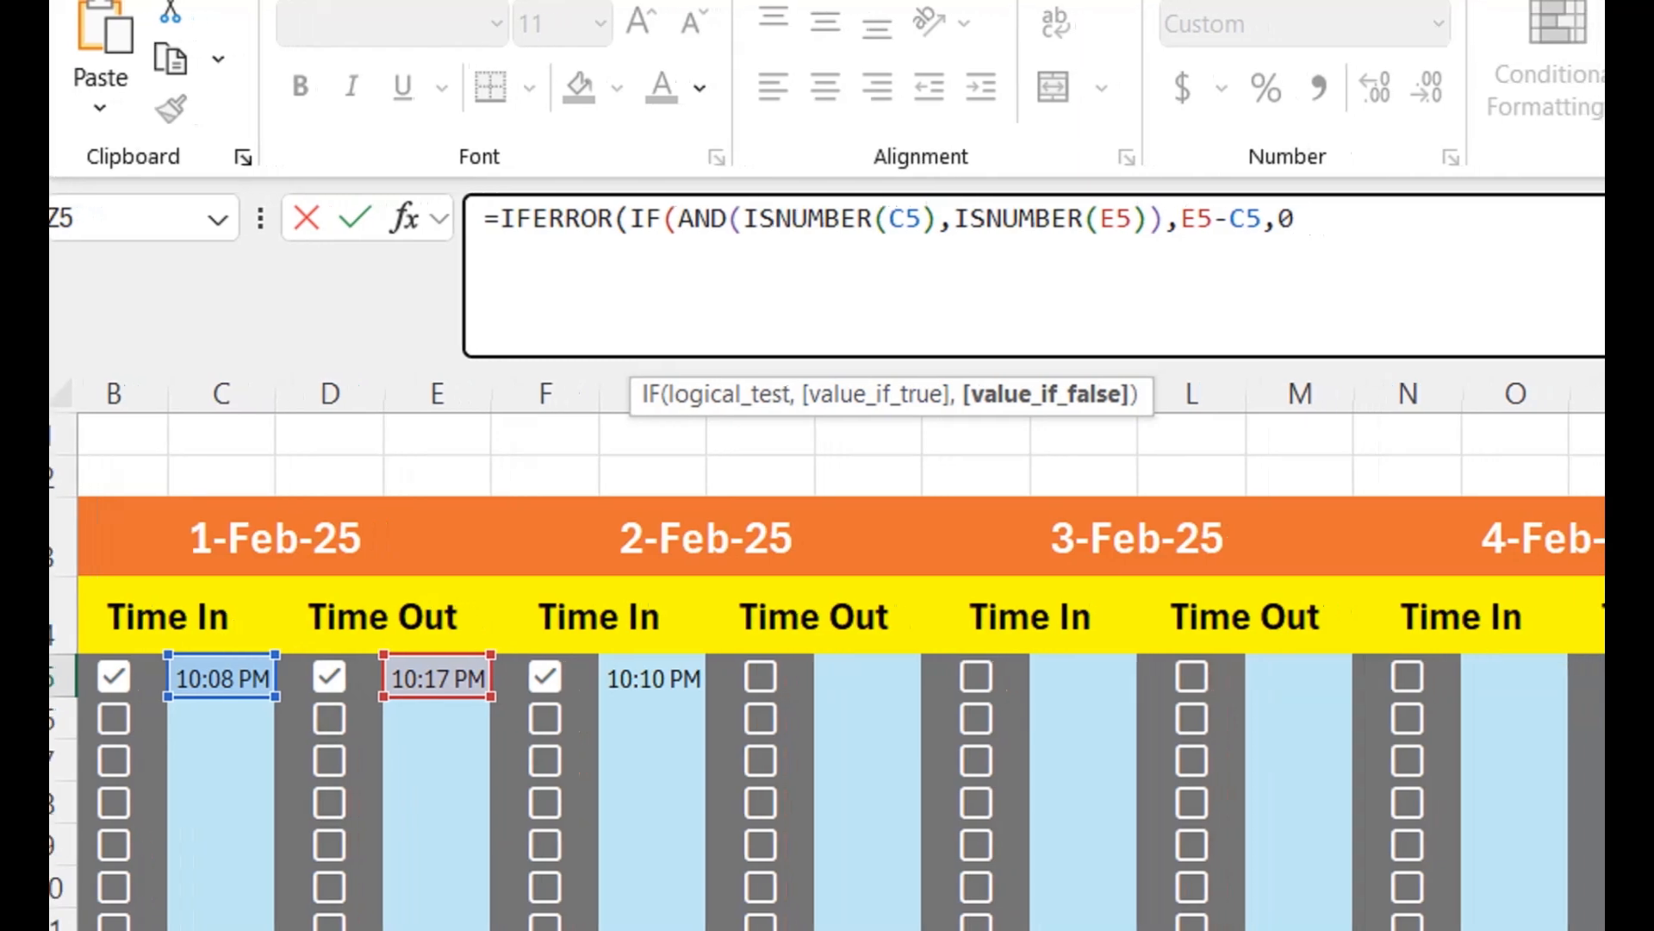
type(")")
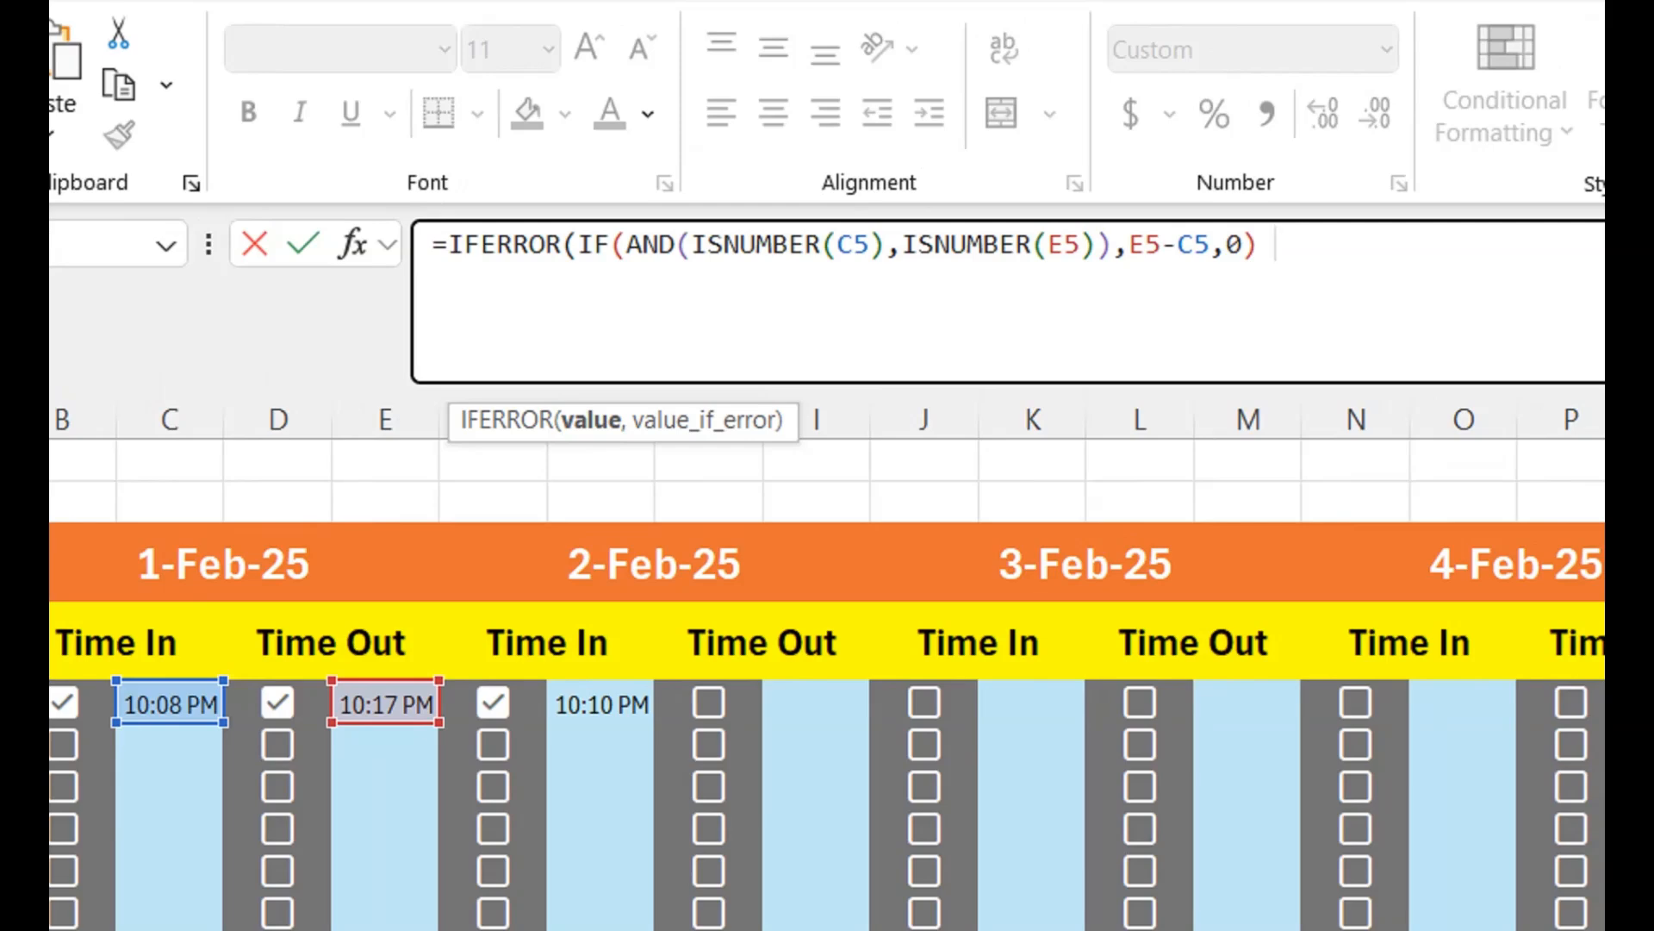
- Append five copies of the IF(AND(ISNUMBER(C5),ISNUMBER(E5)),E5-C5,0) block to the Z5 formula, joined with plus signs
type("+")
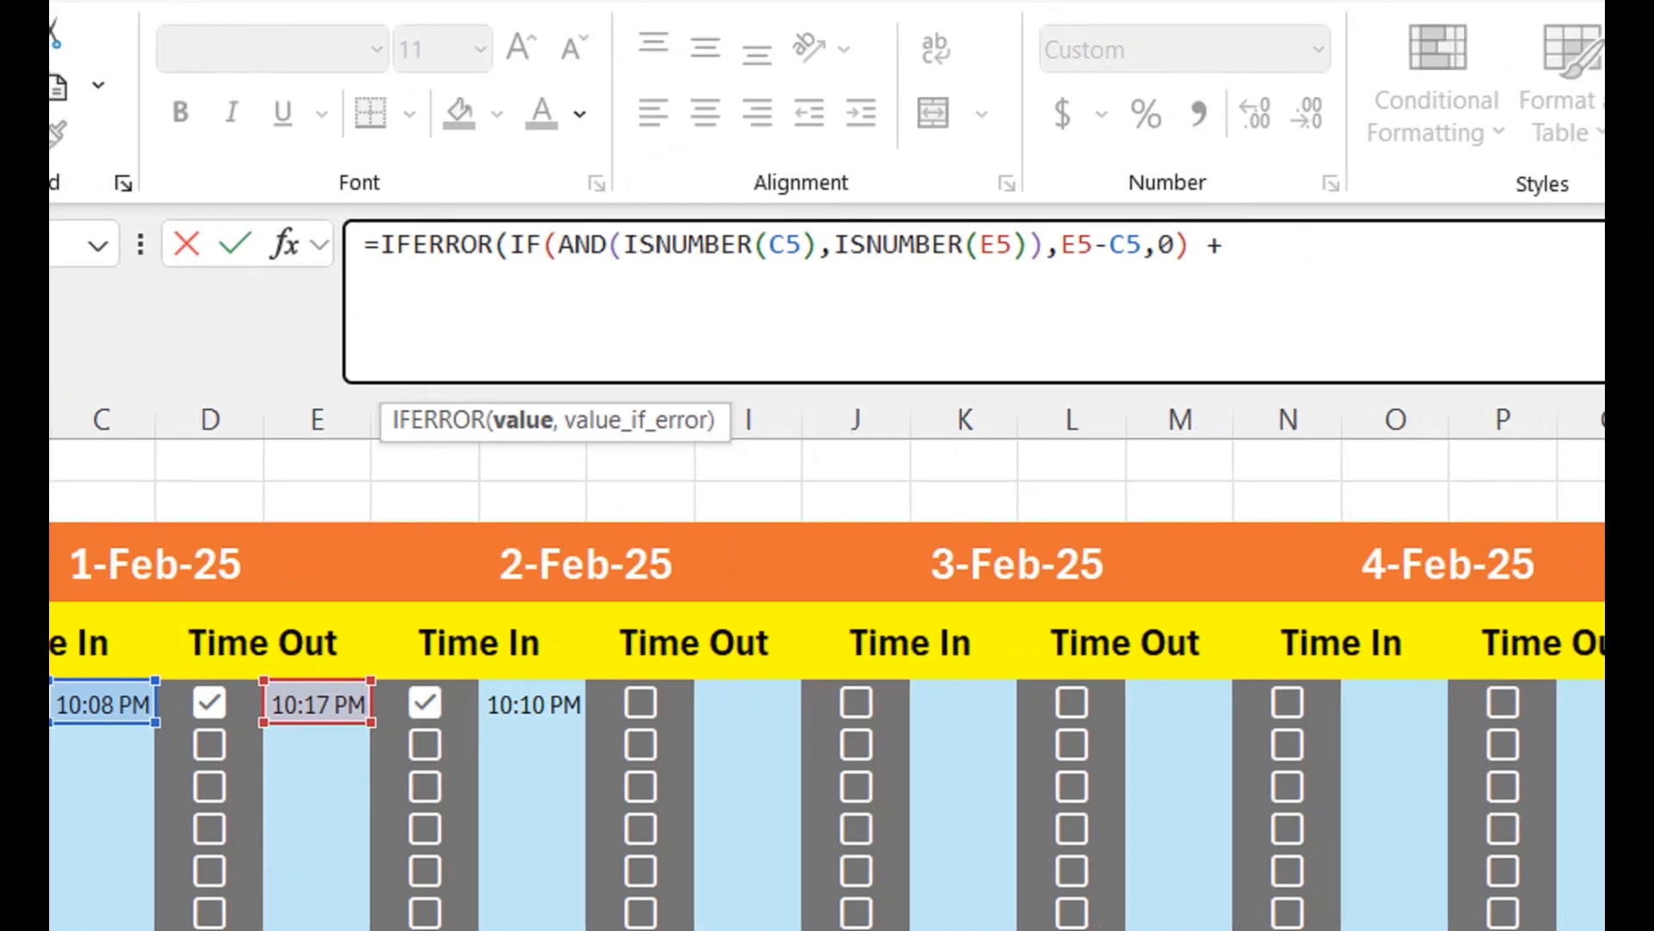
left_click_drag(509, 247, 1192, 254)
left_click(1239, 254)
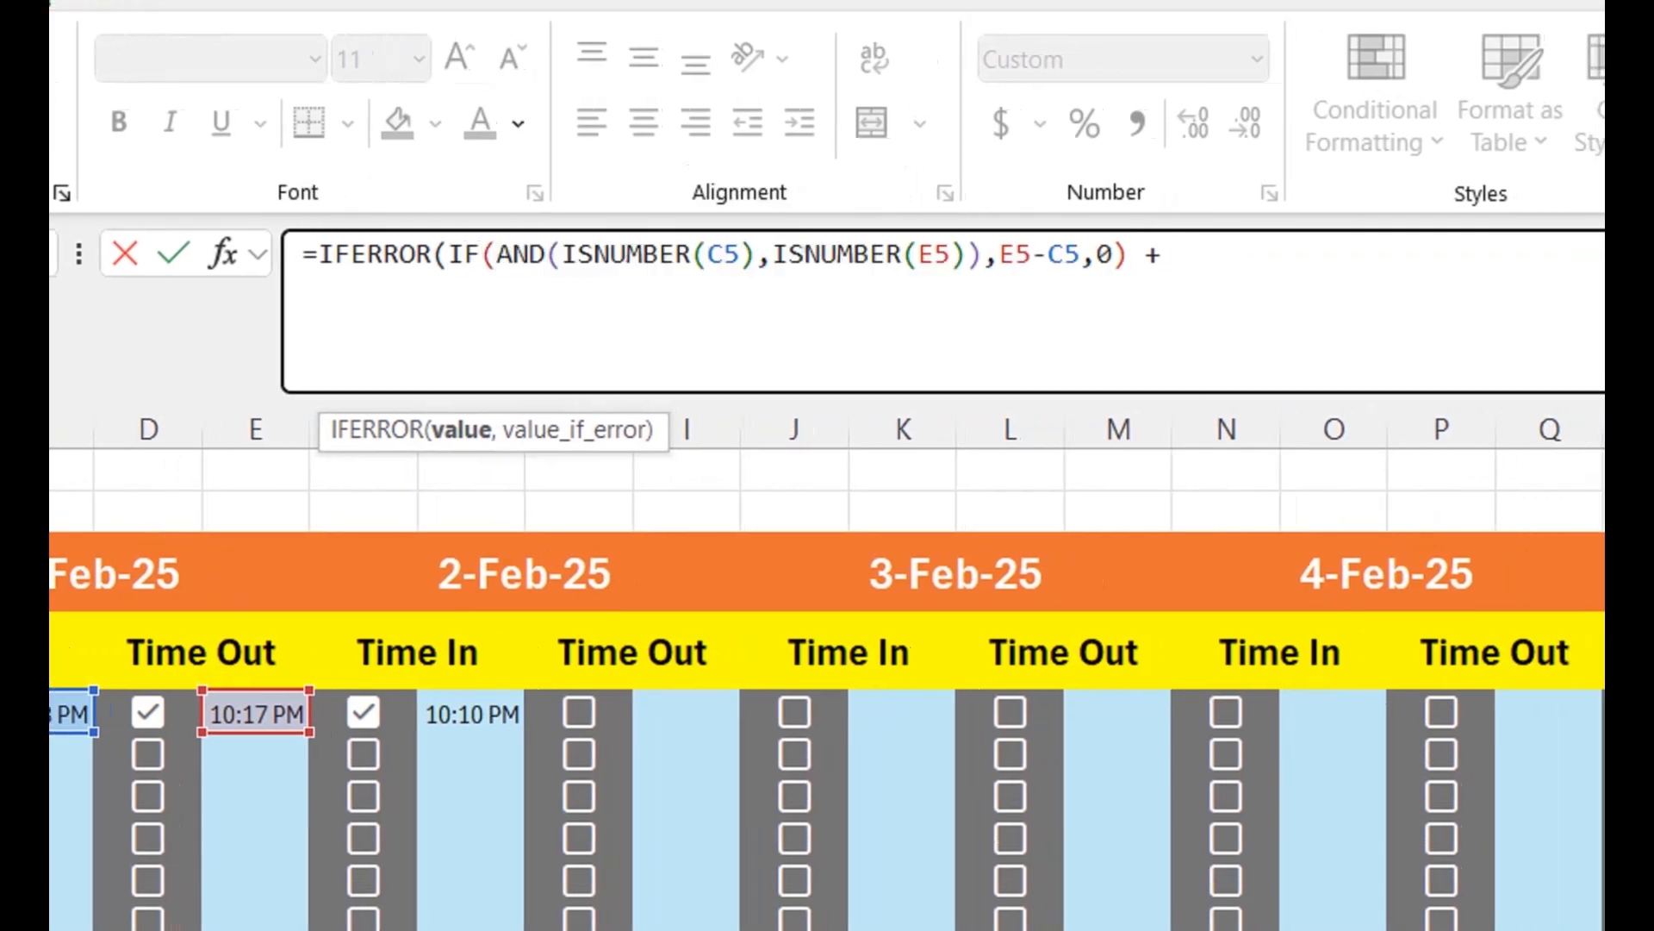
key("ctrl+v")
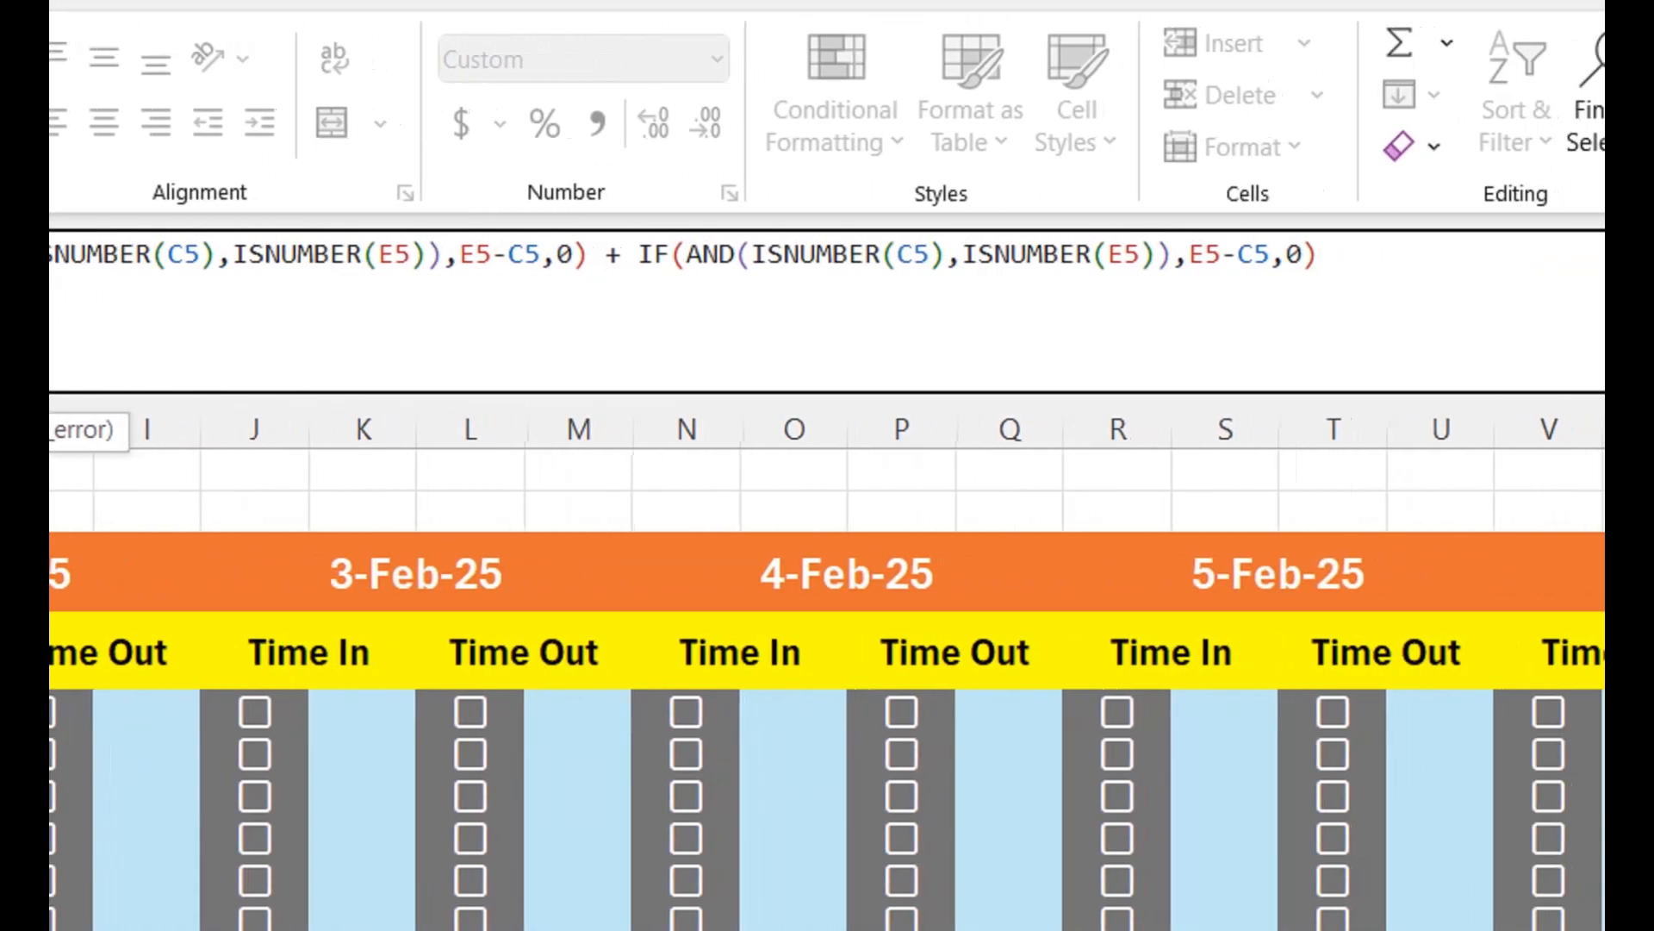
type("+")
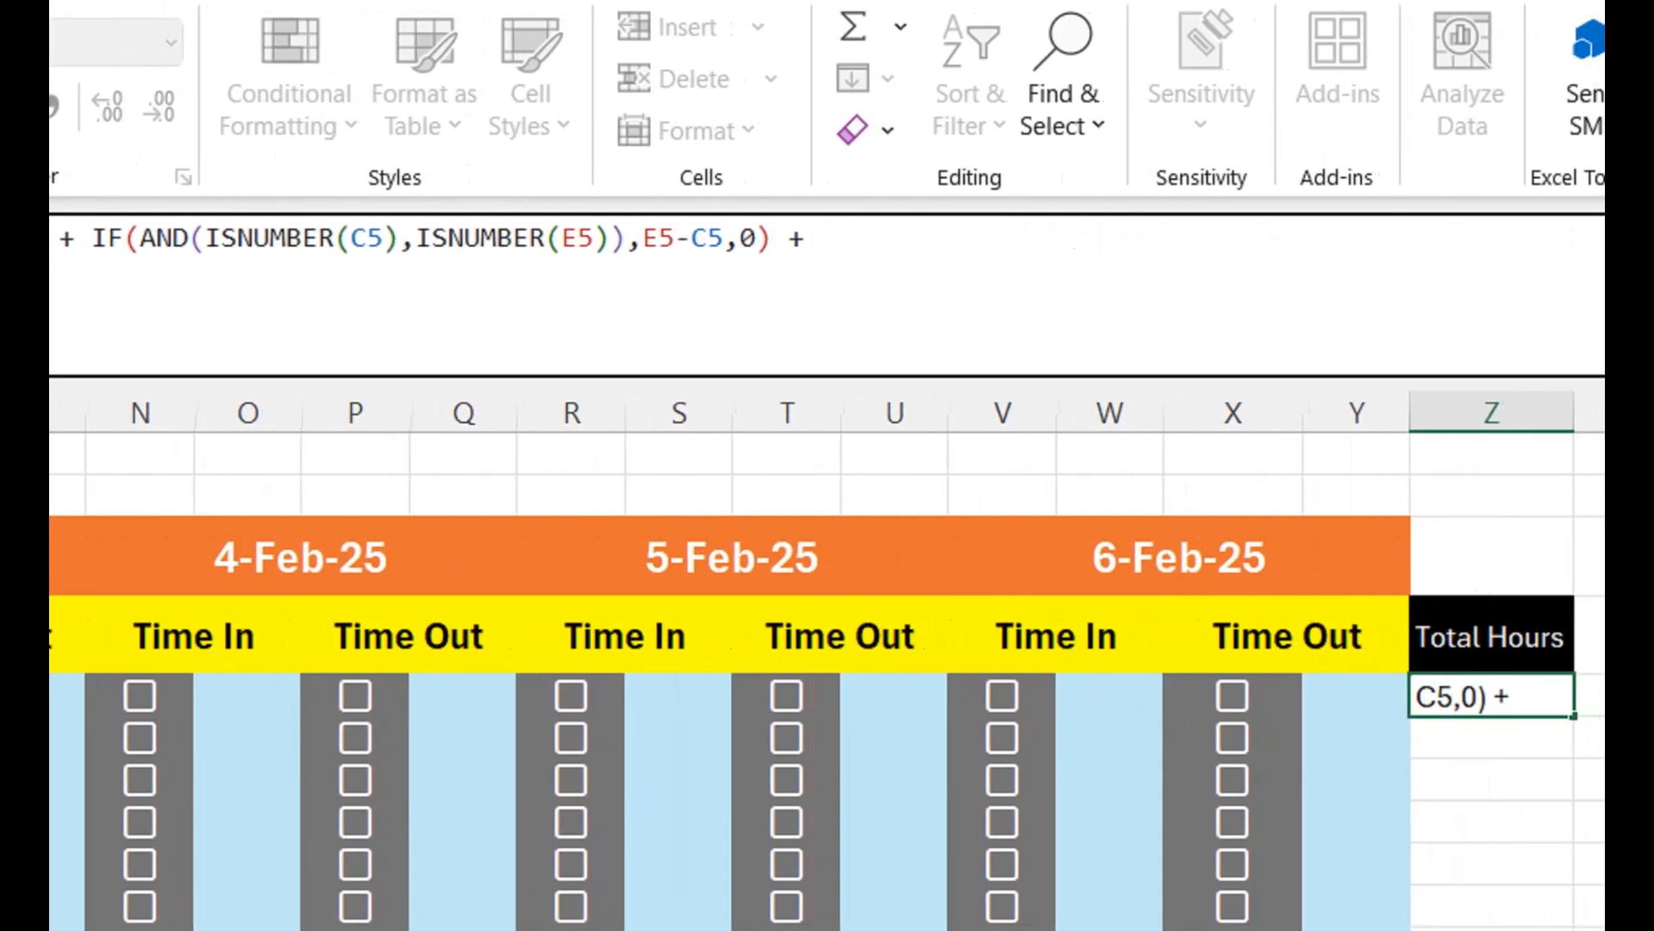
key("ctrl+v")
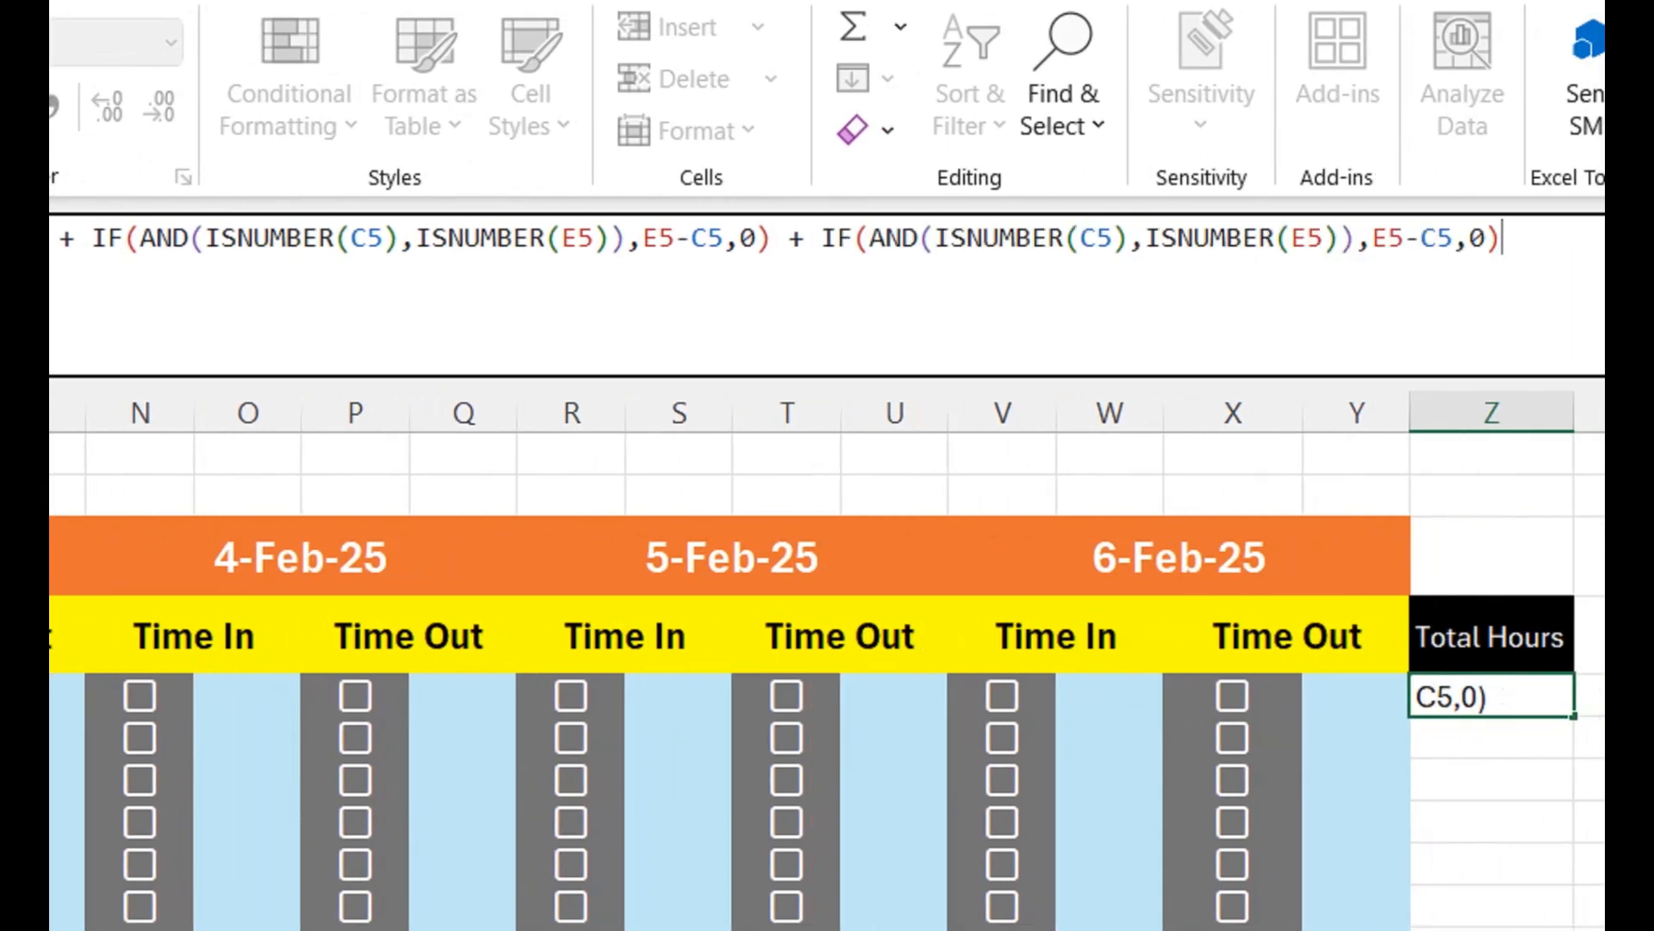
type("+")
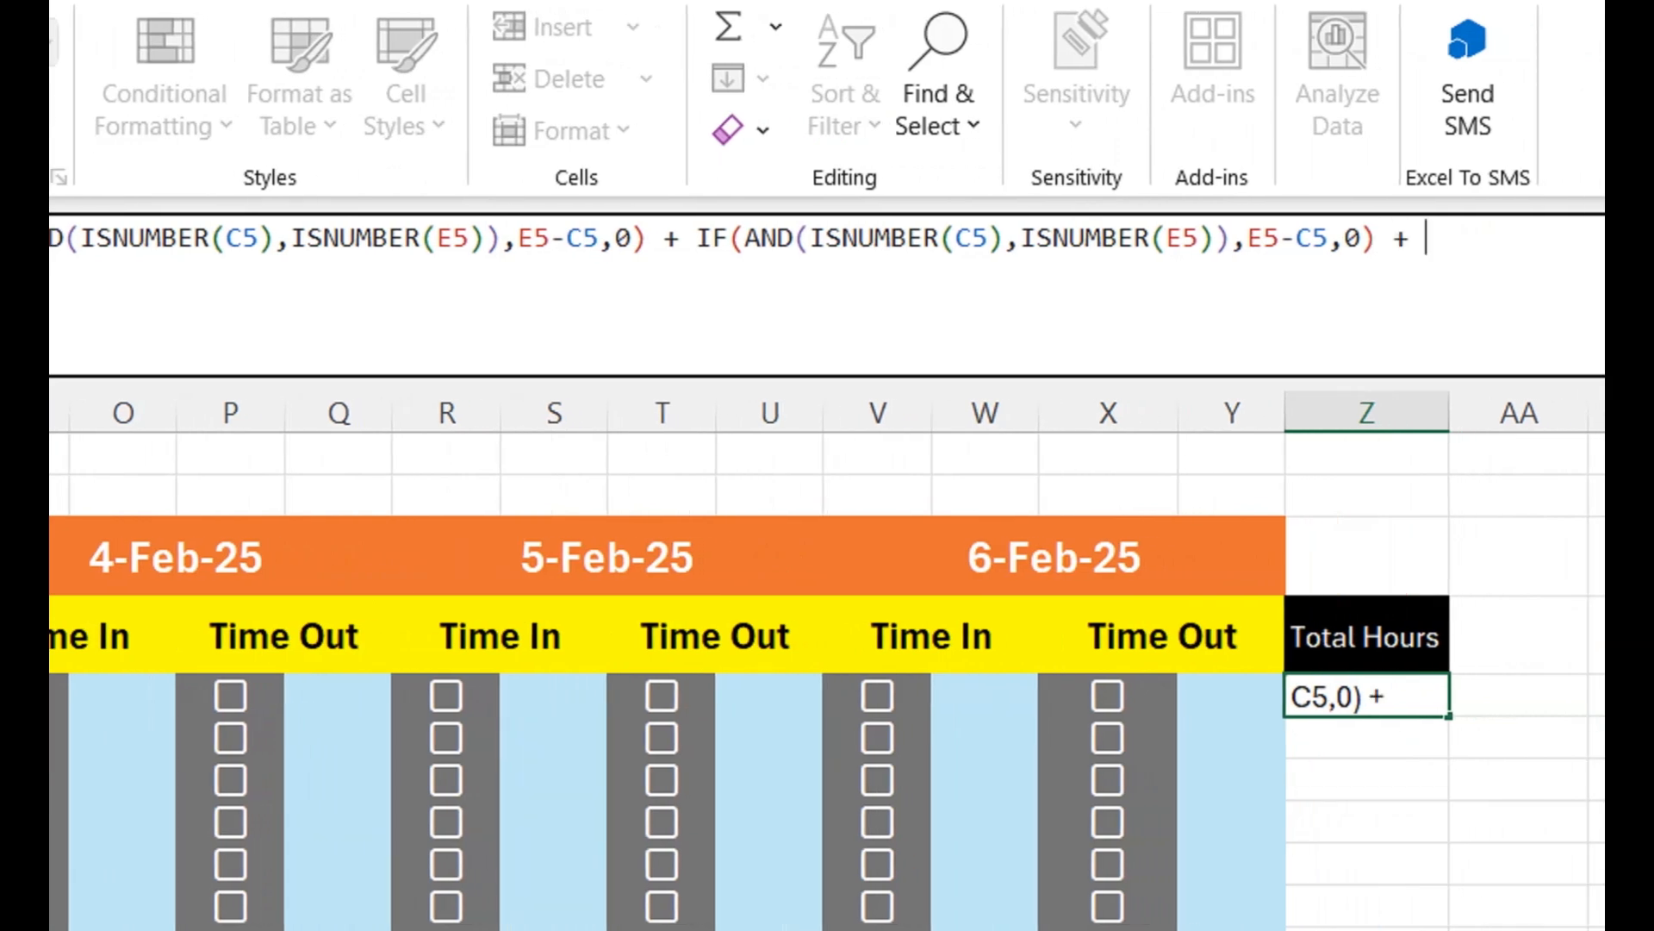
key("ctrl+v")
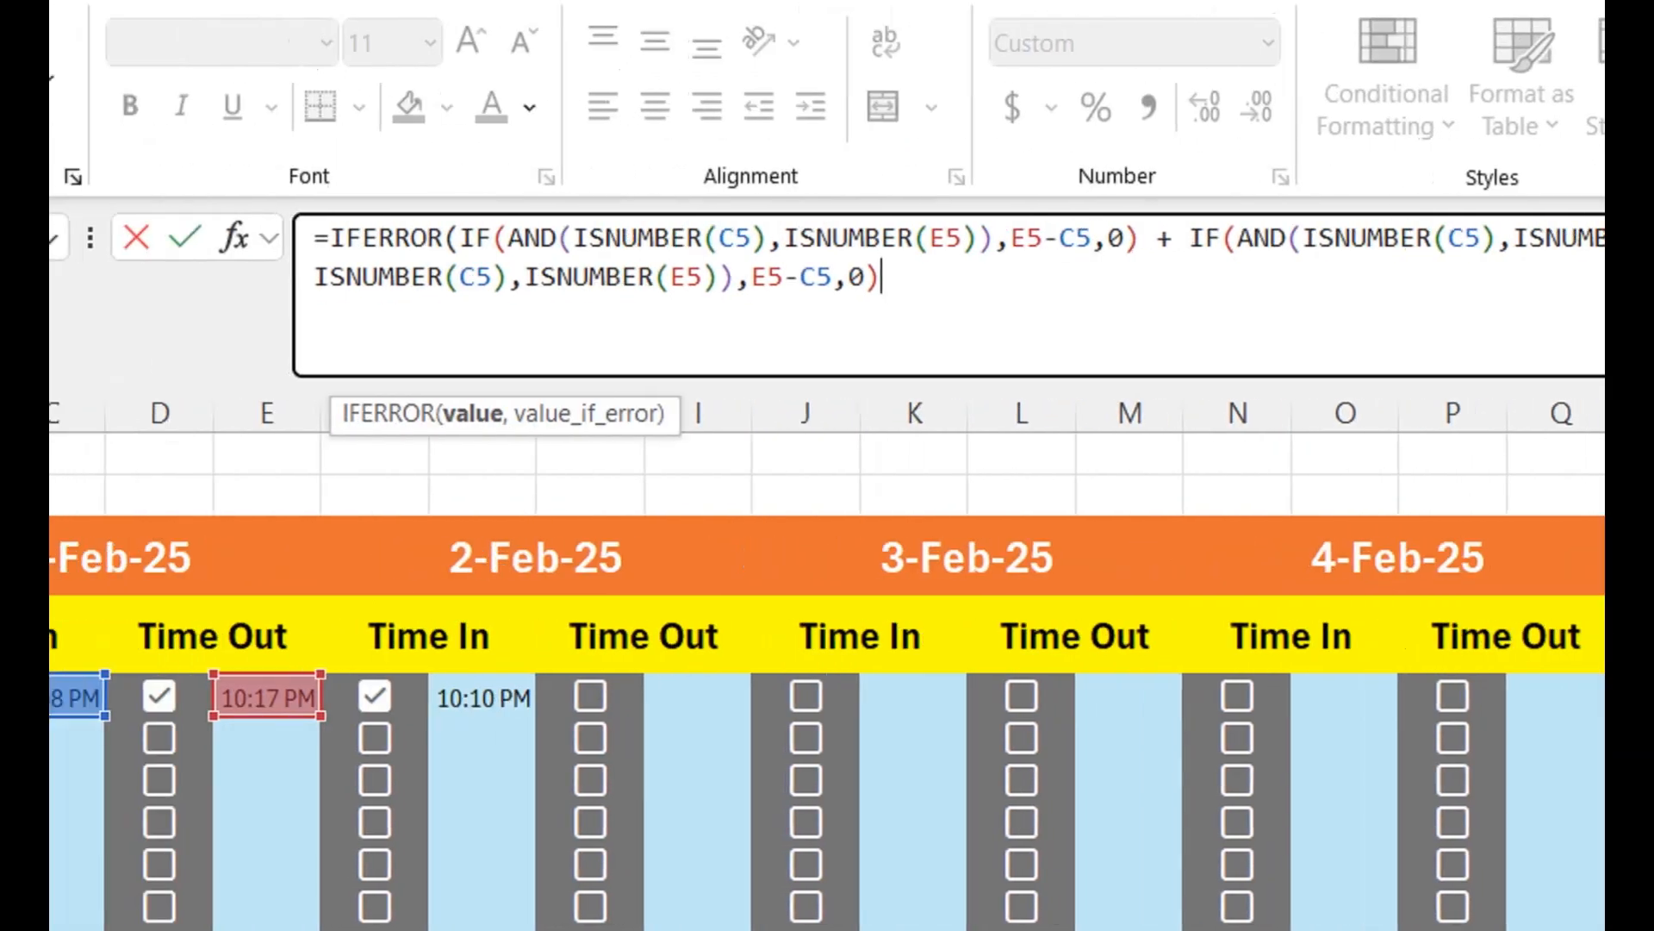
type("+")
key("ctrl+v")
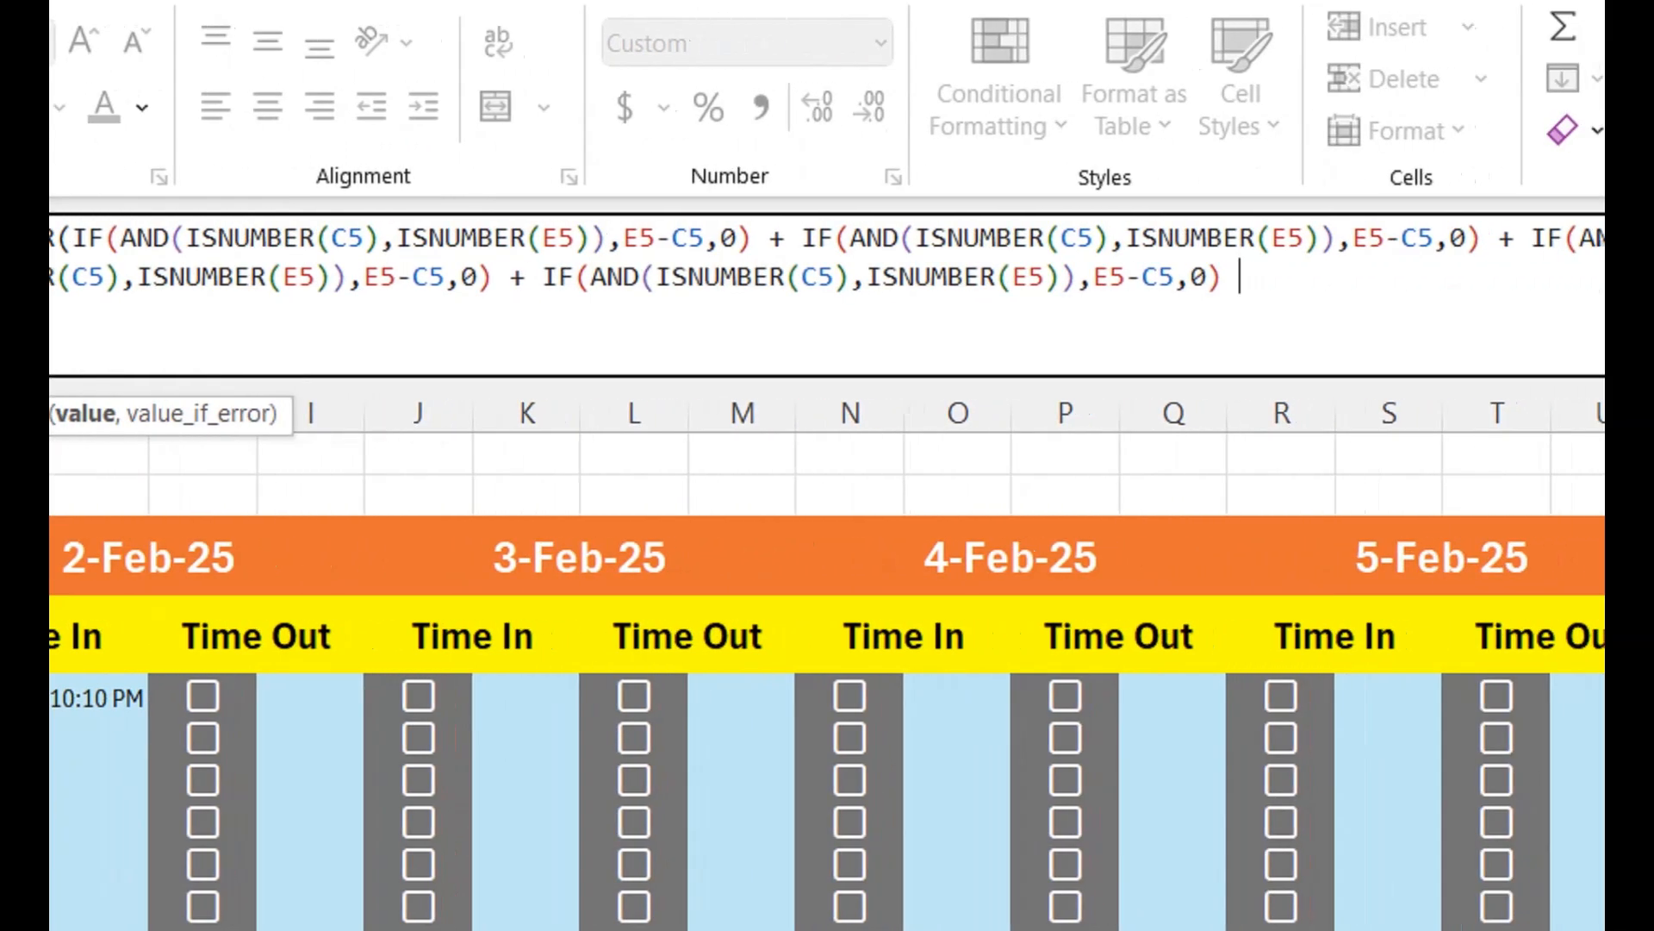
type("+")
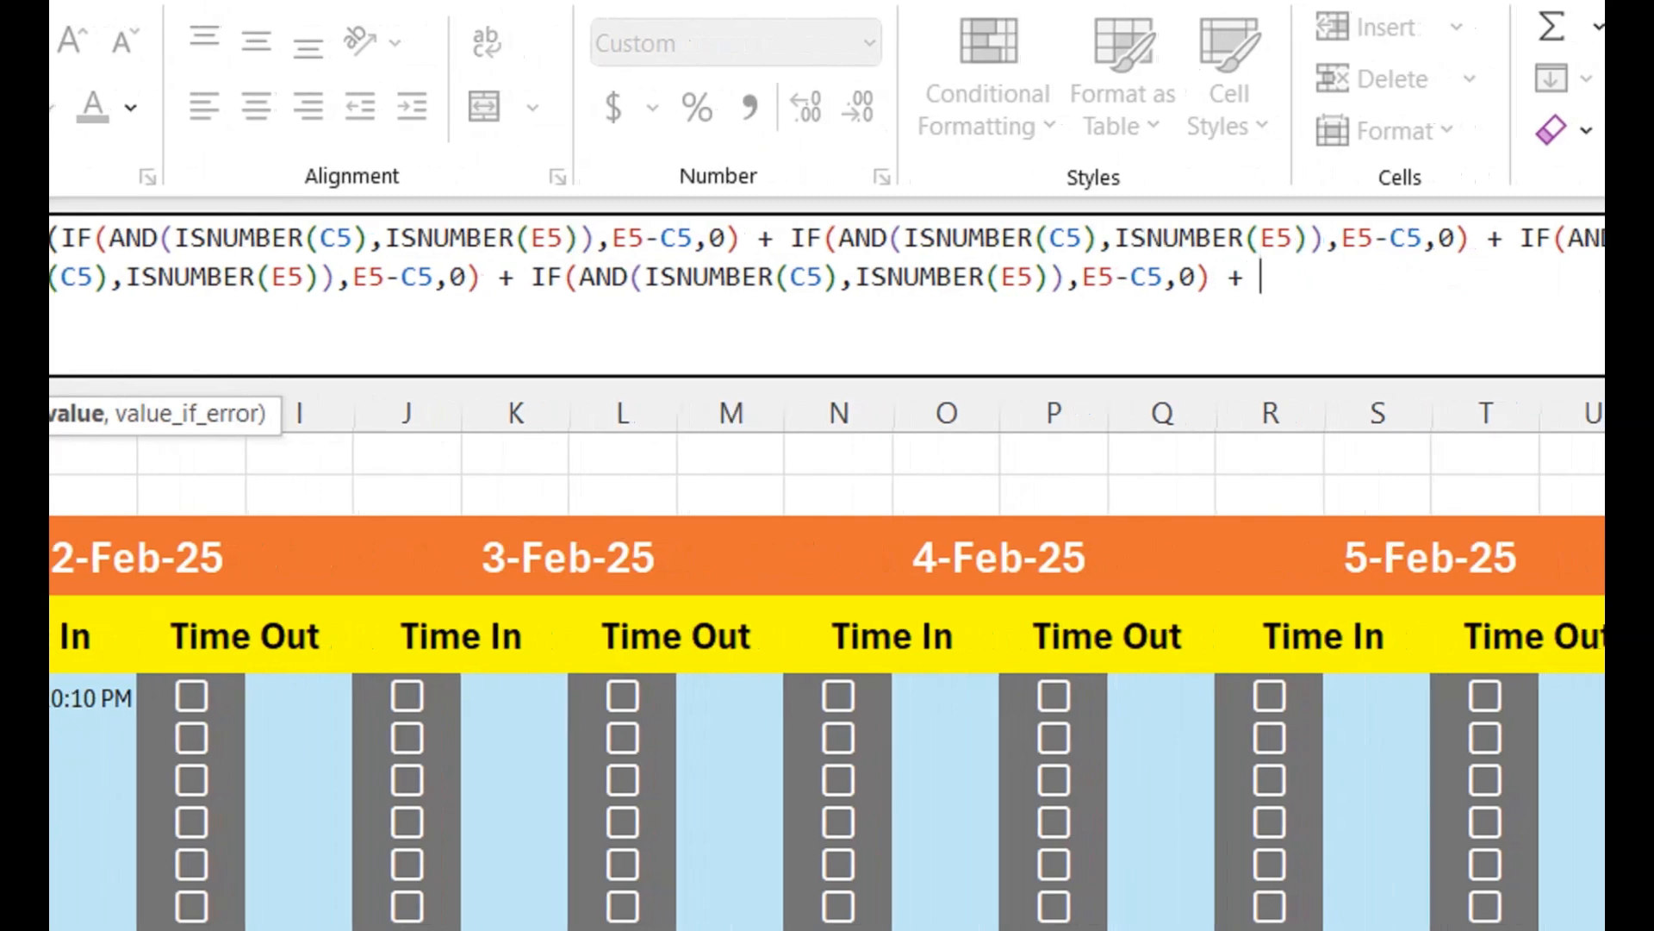
key("ctrl+v")
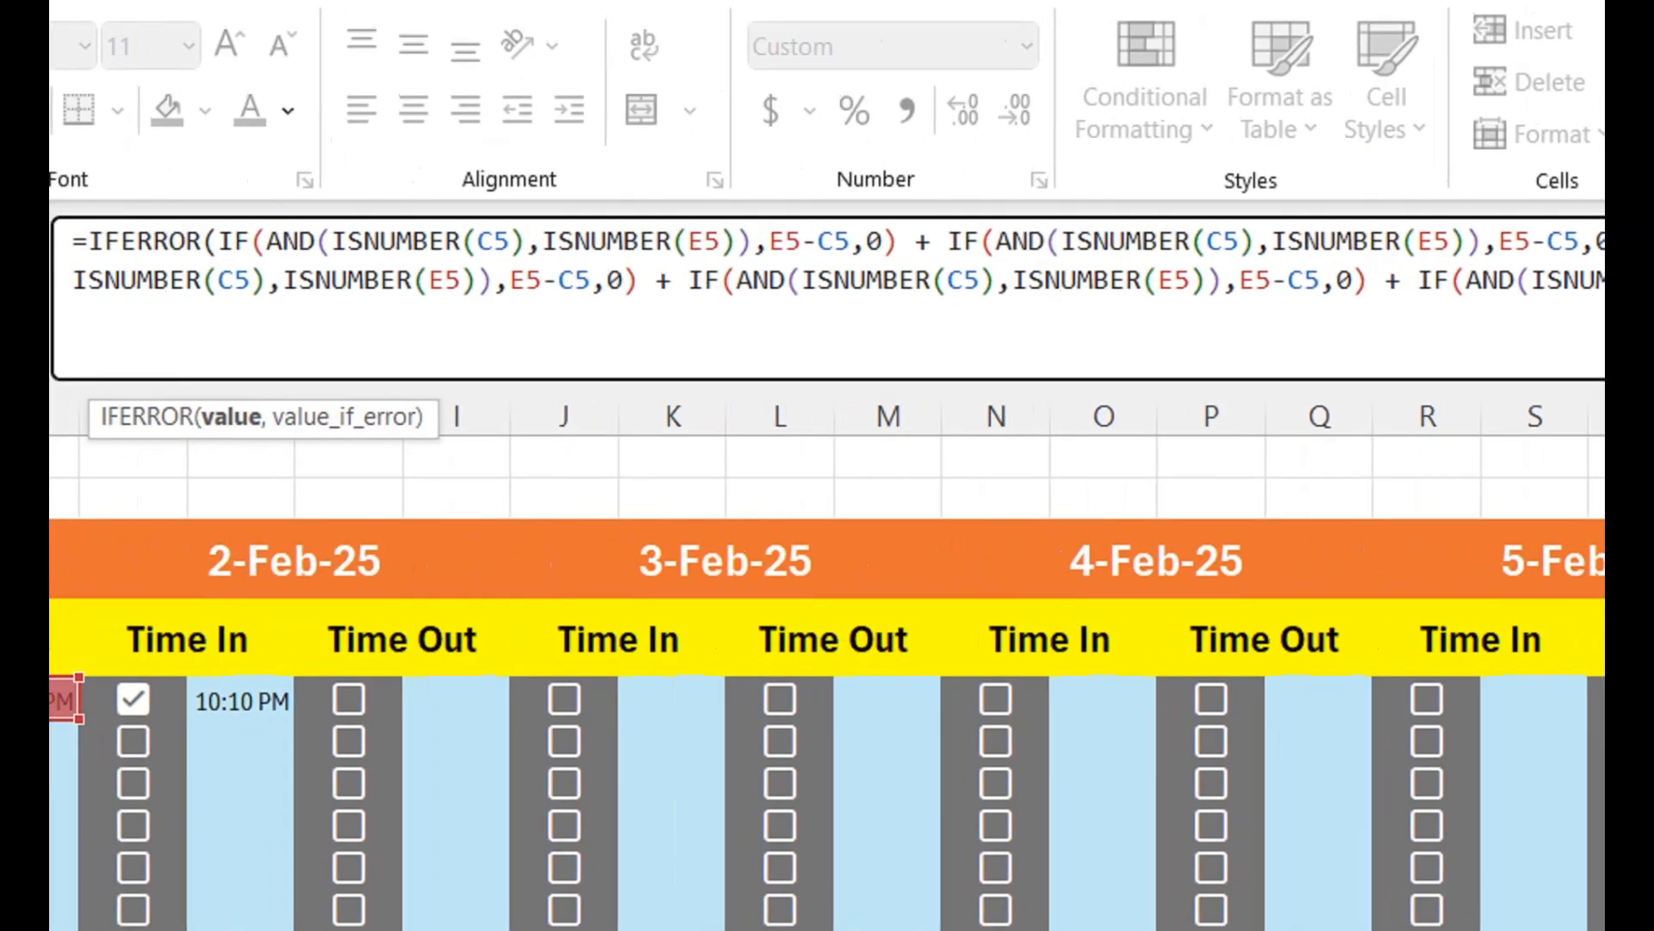
- Point the second IF block at the 2-Feb-25 times: ISNUMBER(G5), ISNUMBER(I5) and the difference I5-G5
left_click_drag(1239, 248, 1207, 248)
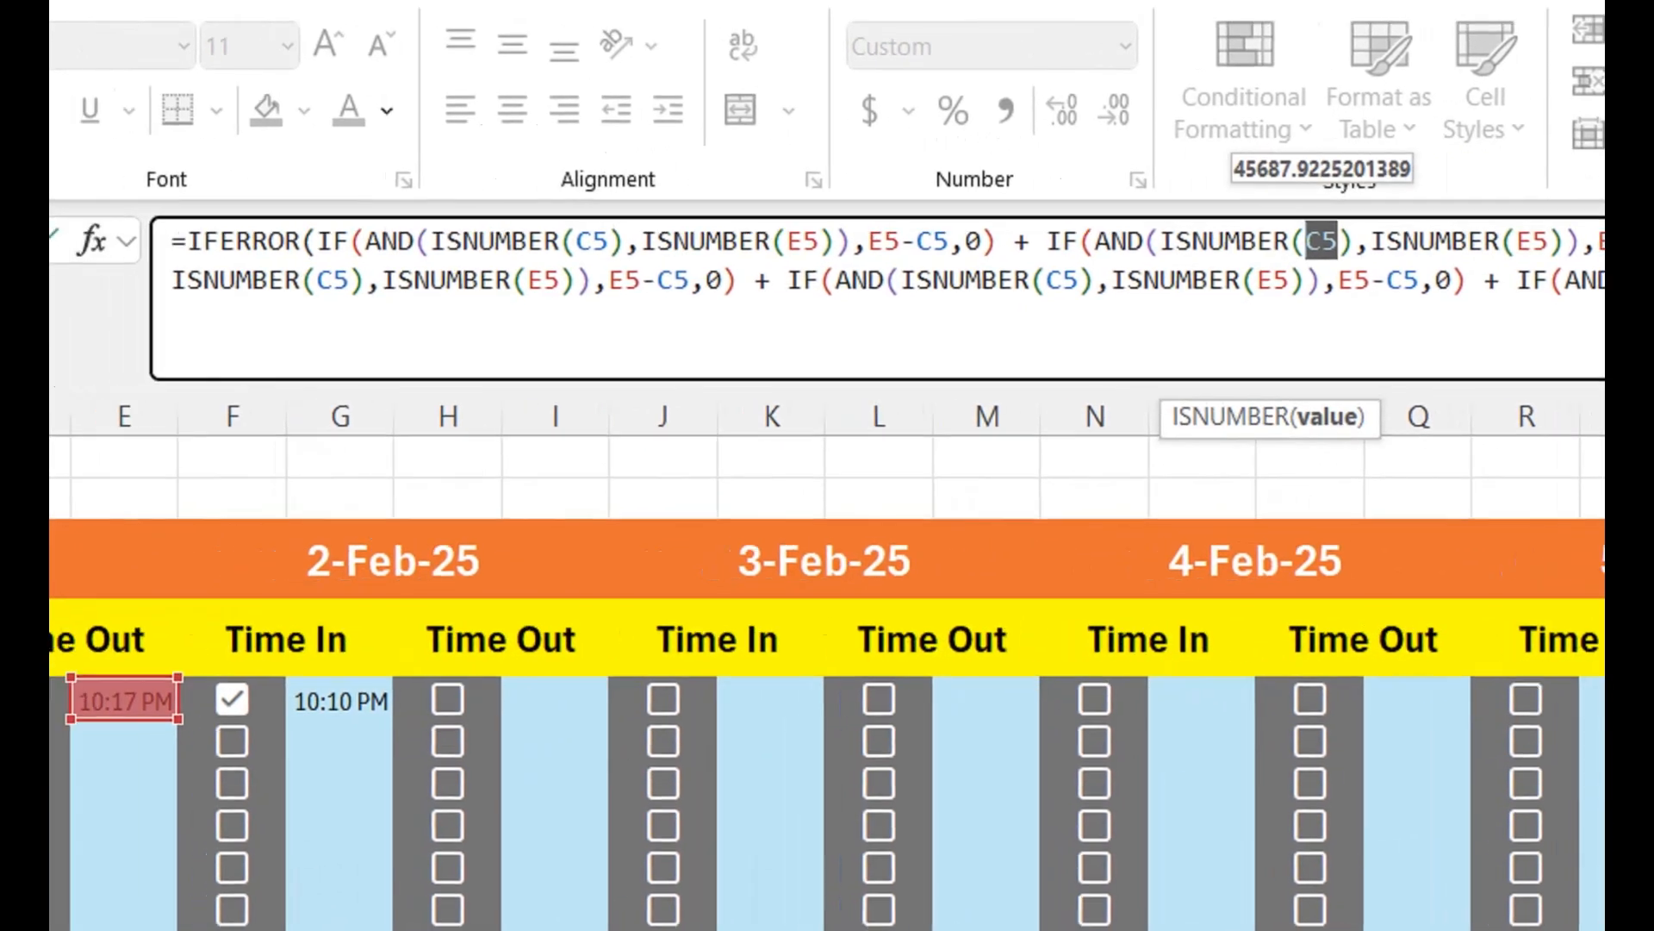
left_click(242, 707)
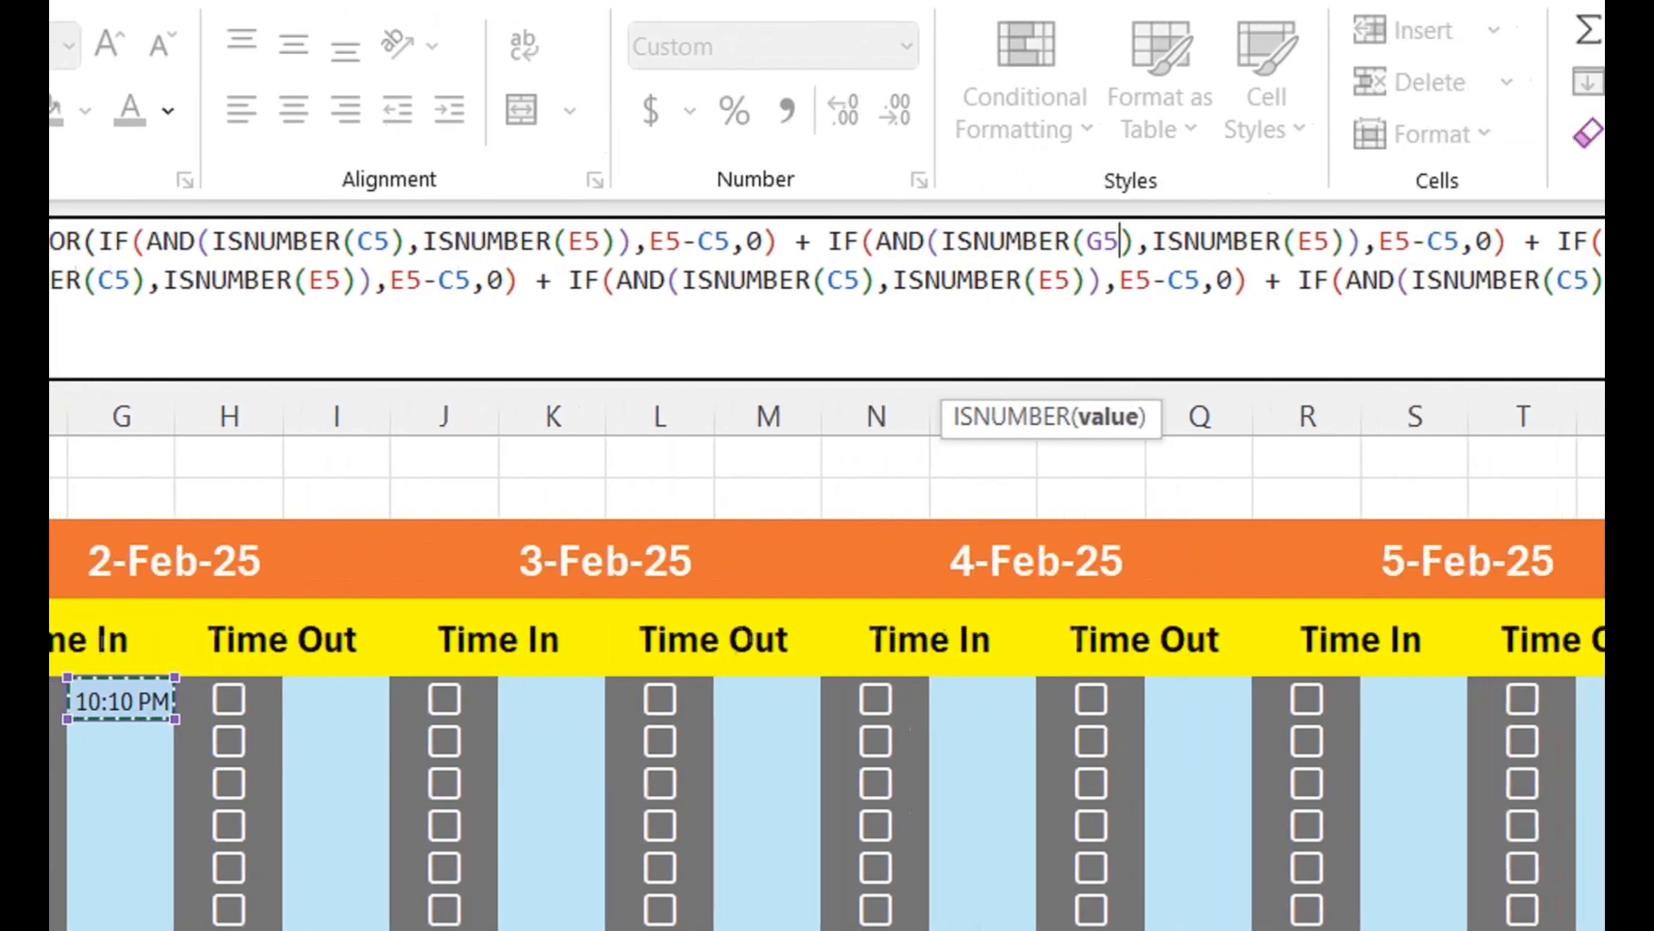
left_click_drag(1577, 242, 1562, 241)
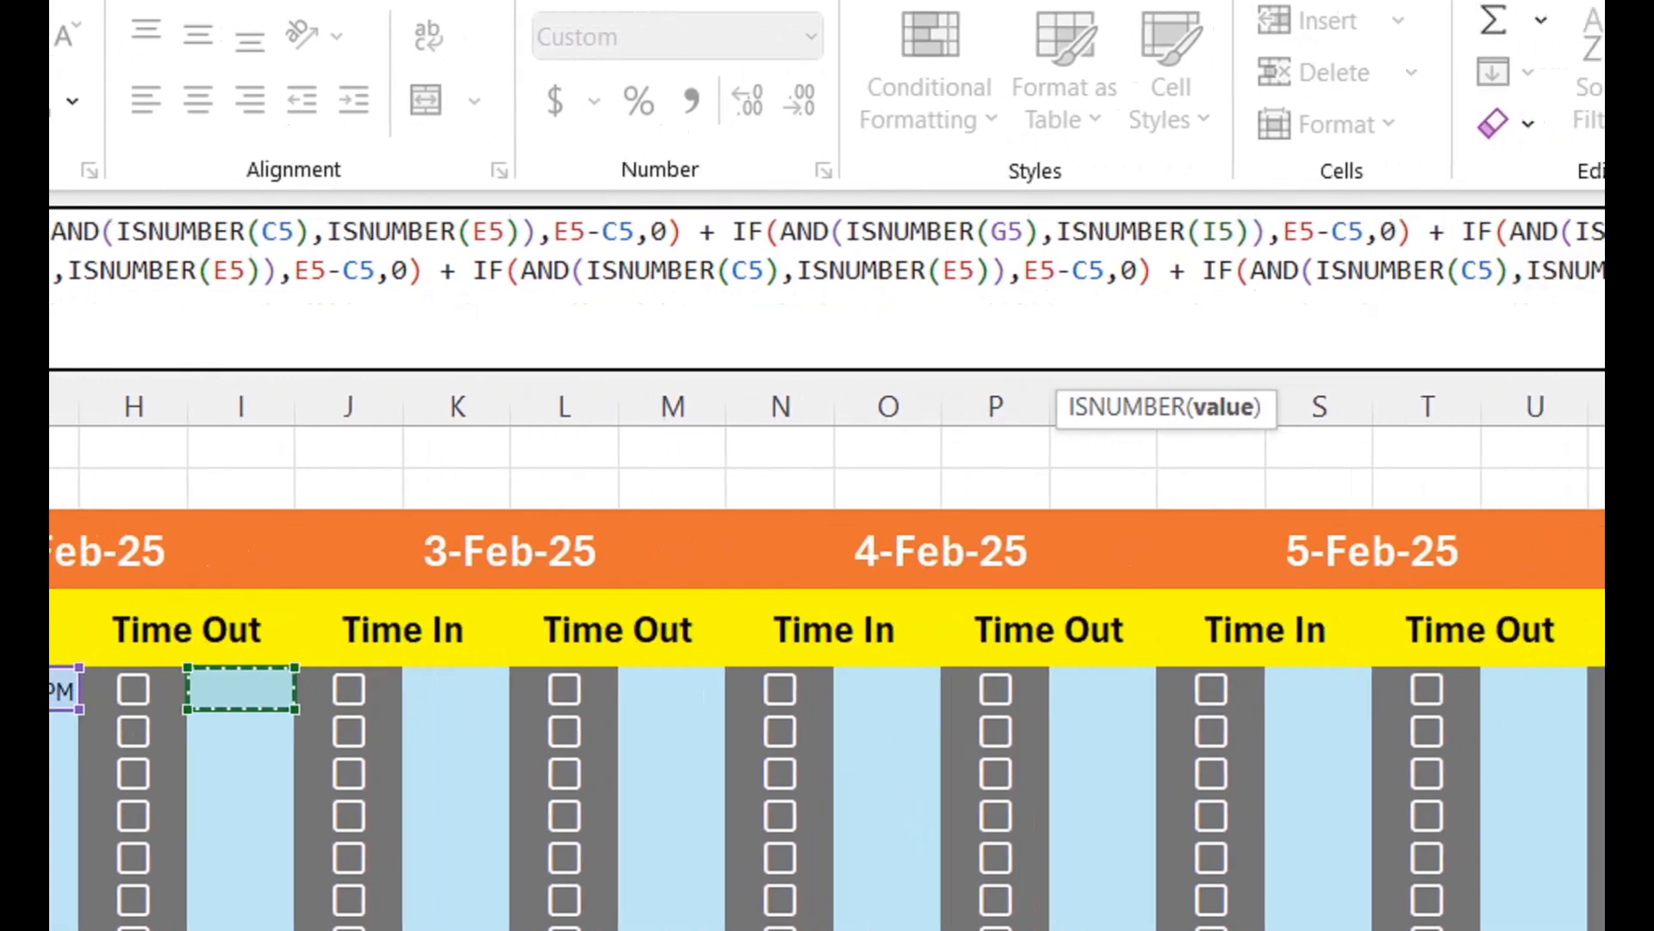
left_click_drag(1442, 233, 1426, 233)
type("I")
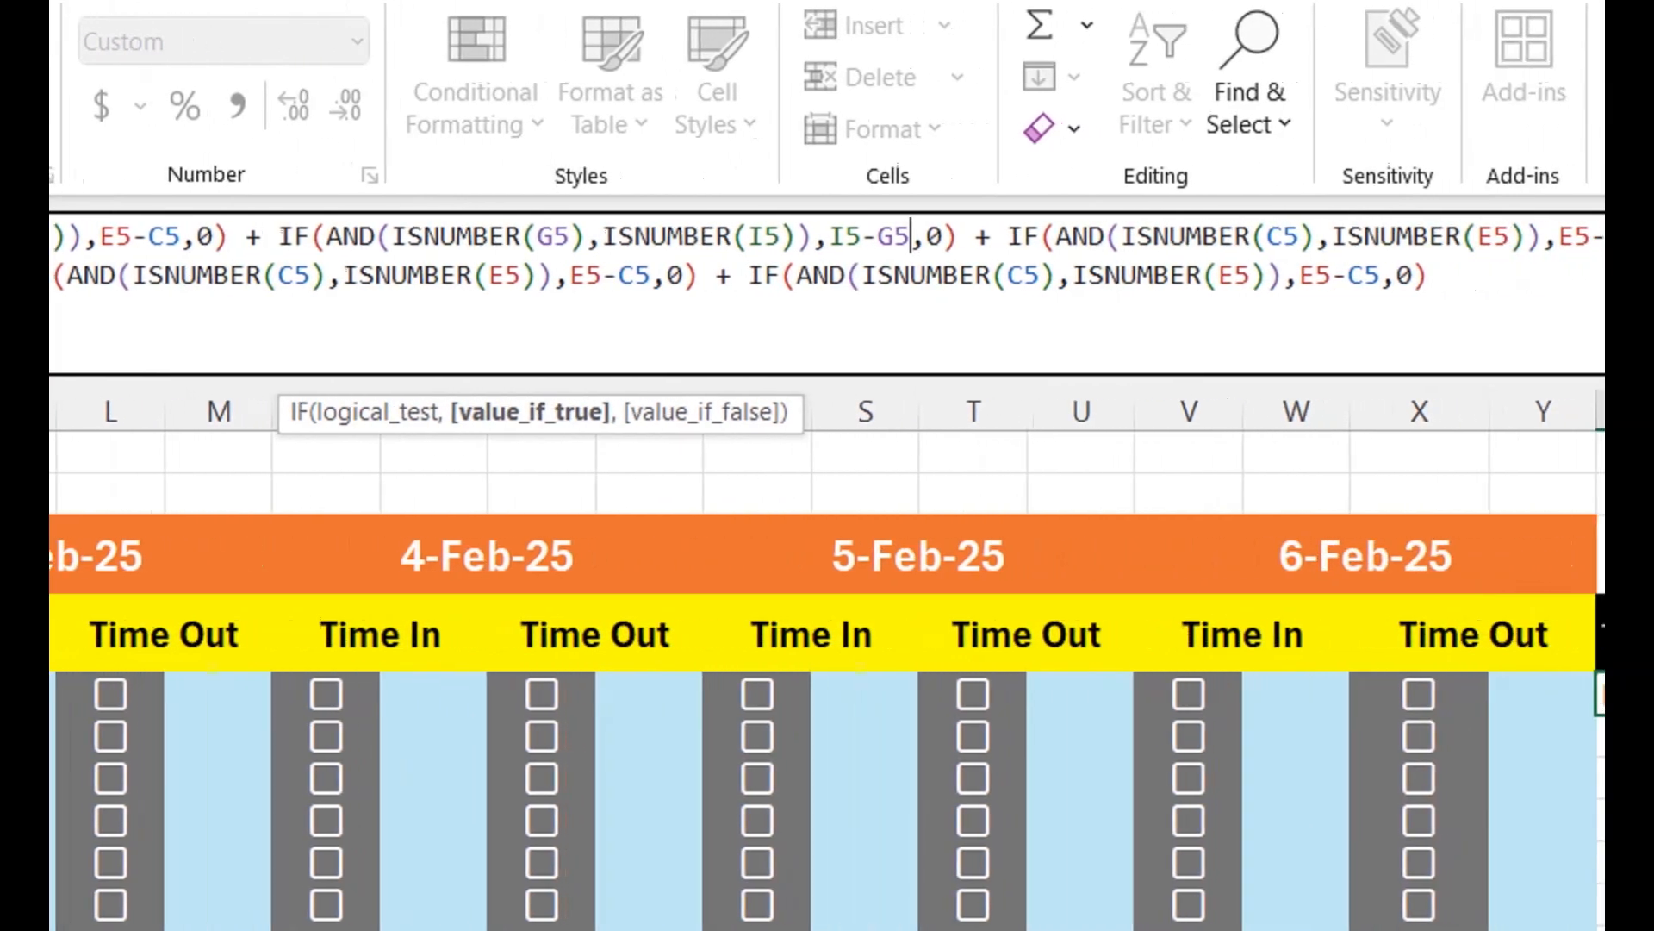
- Change the third IF block's ISNUMBER checks to K5 and M5 for the 3-Feb-25 times
left_click_drag(1299, 236, 1266, 236)
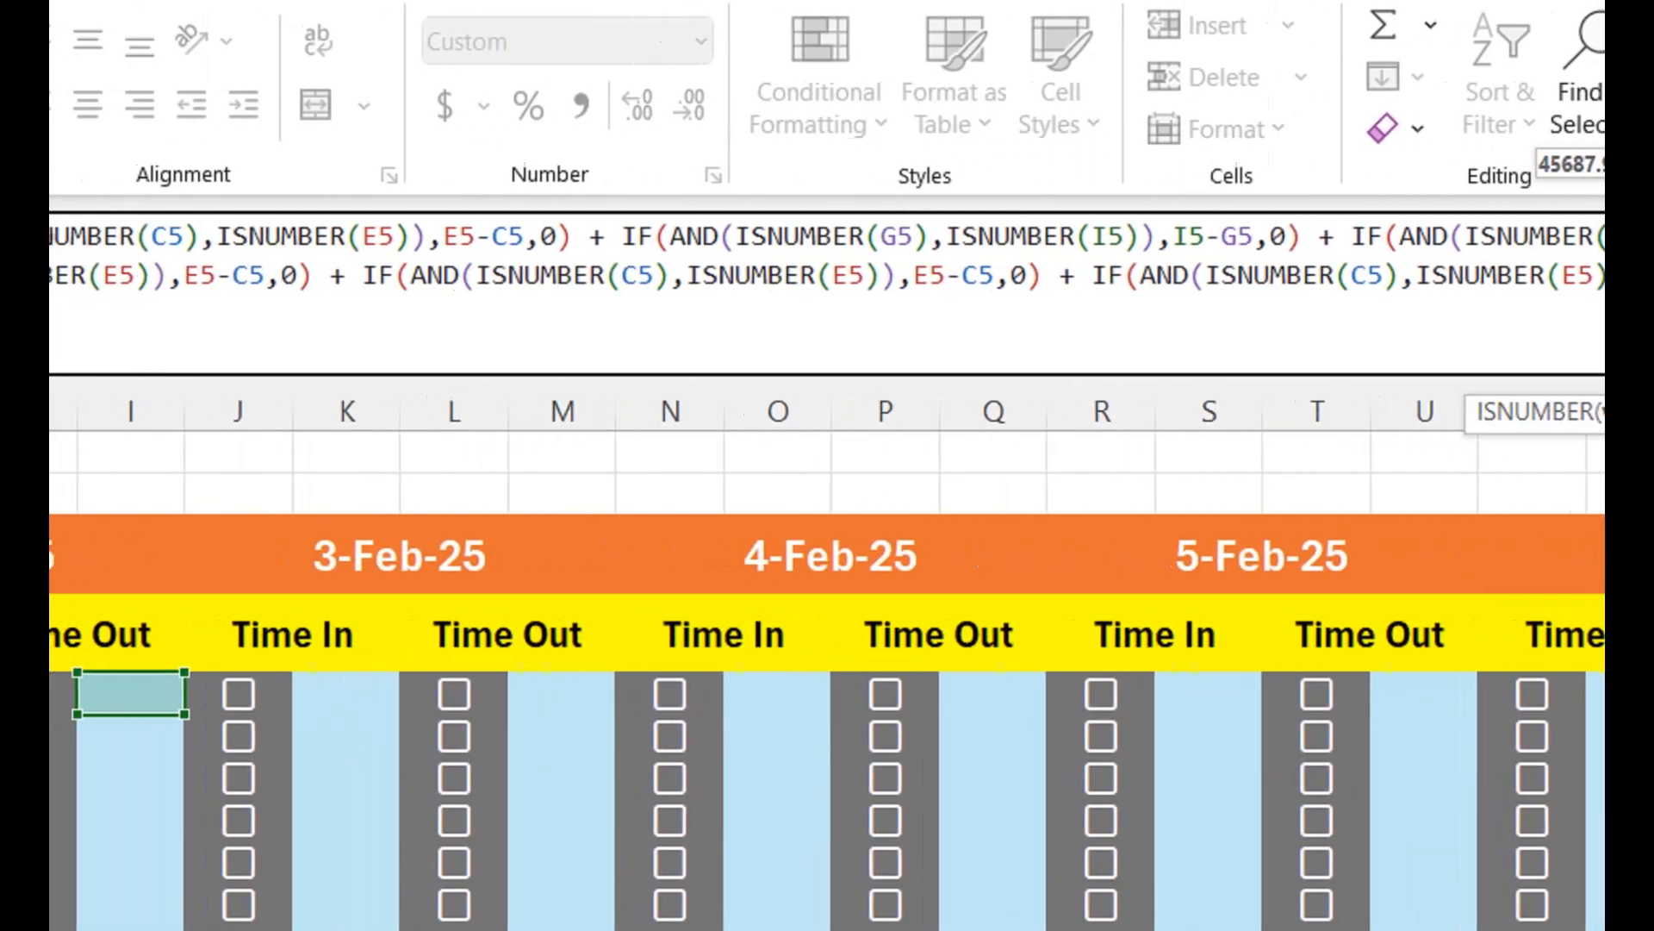
left_click(218, 694)
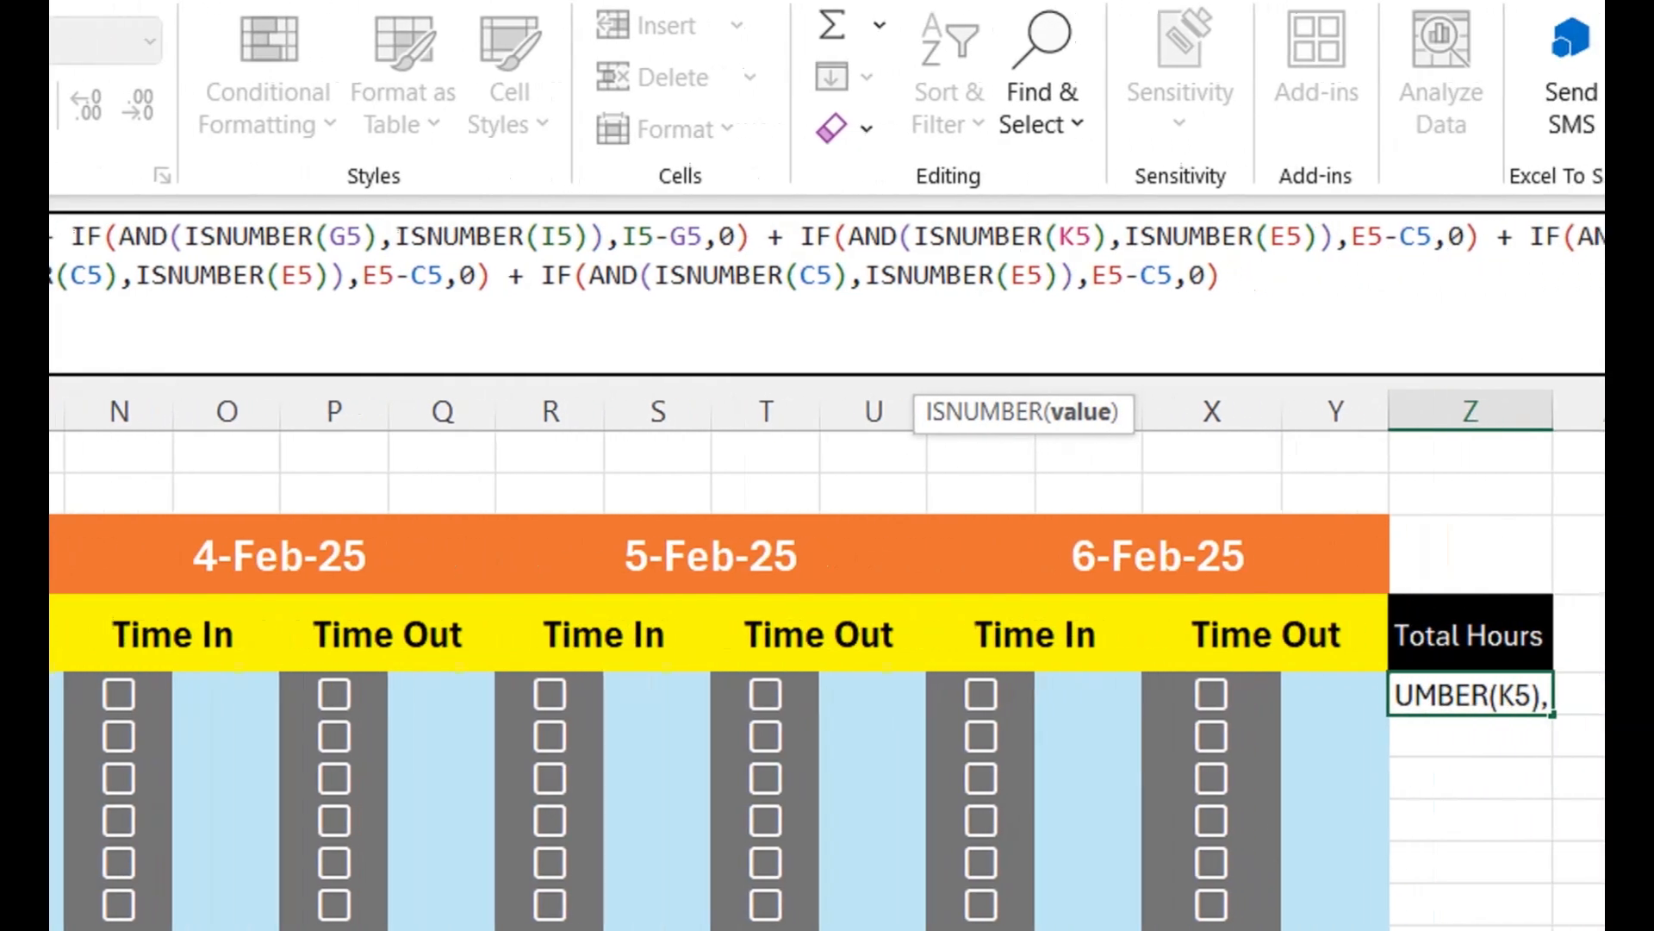
left_click_drag(1581, 236, 1550, 236)
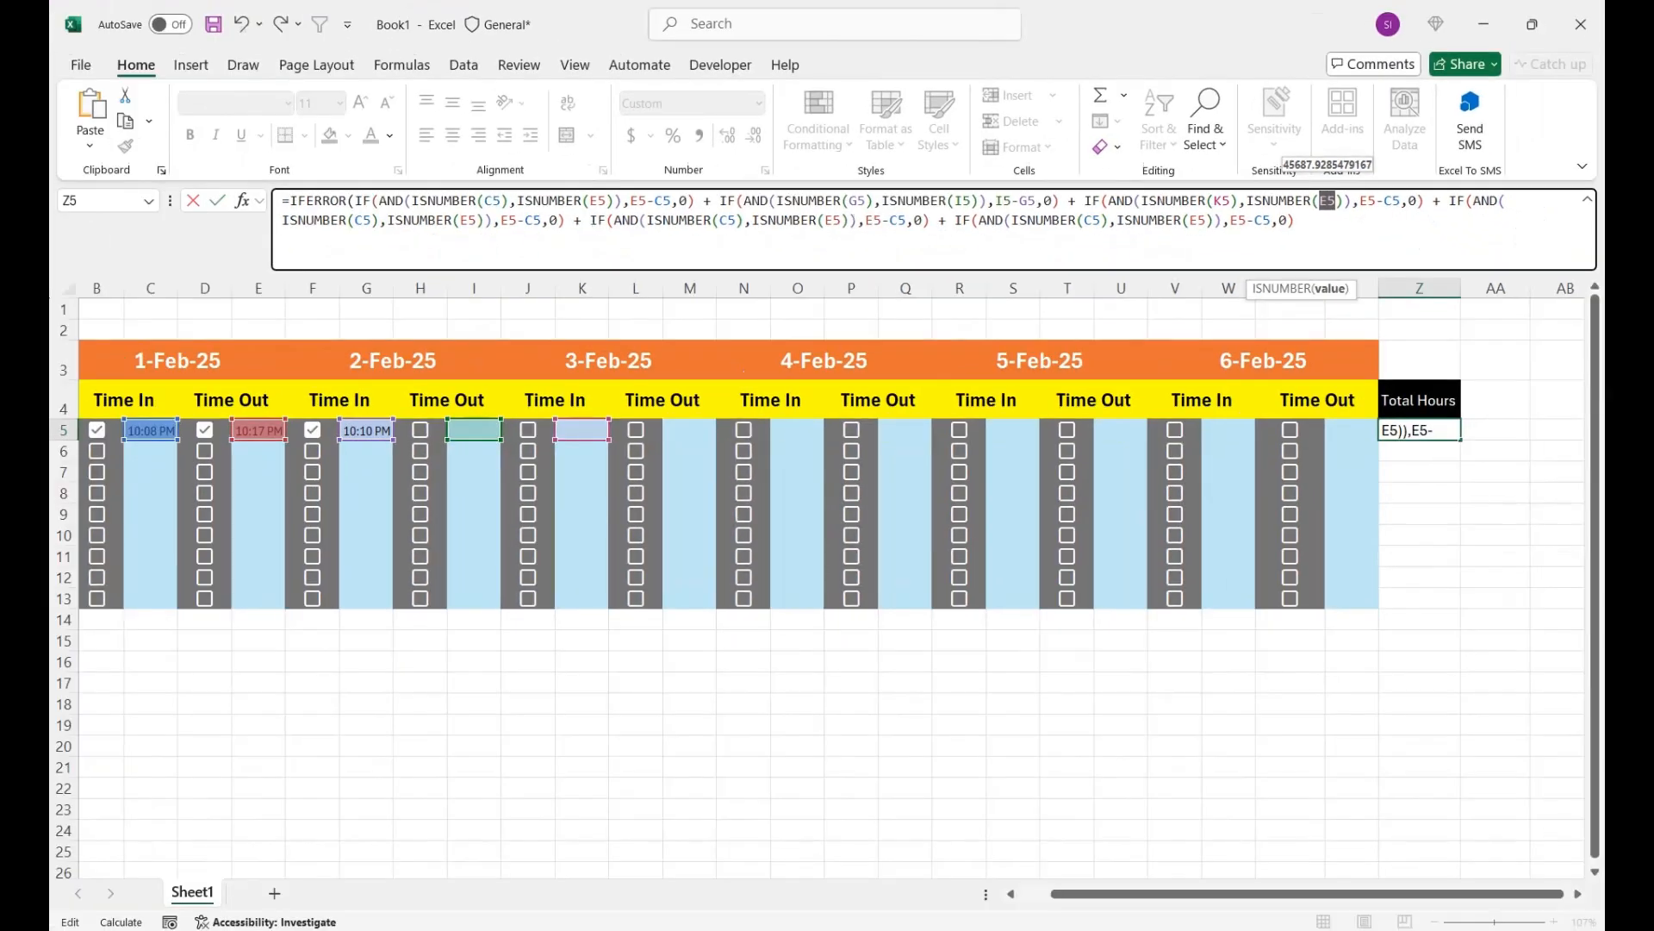
left_click(690, 430)
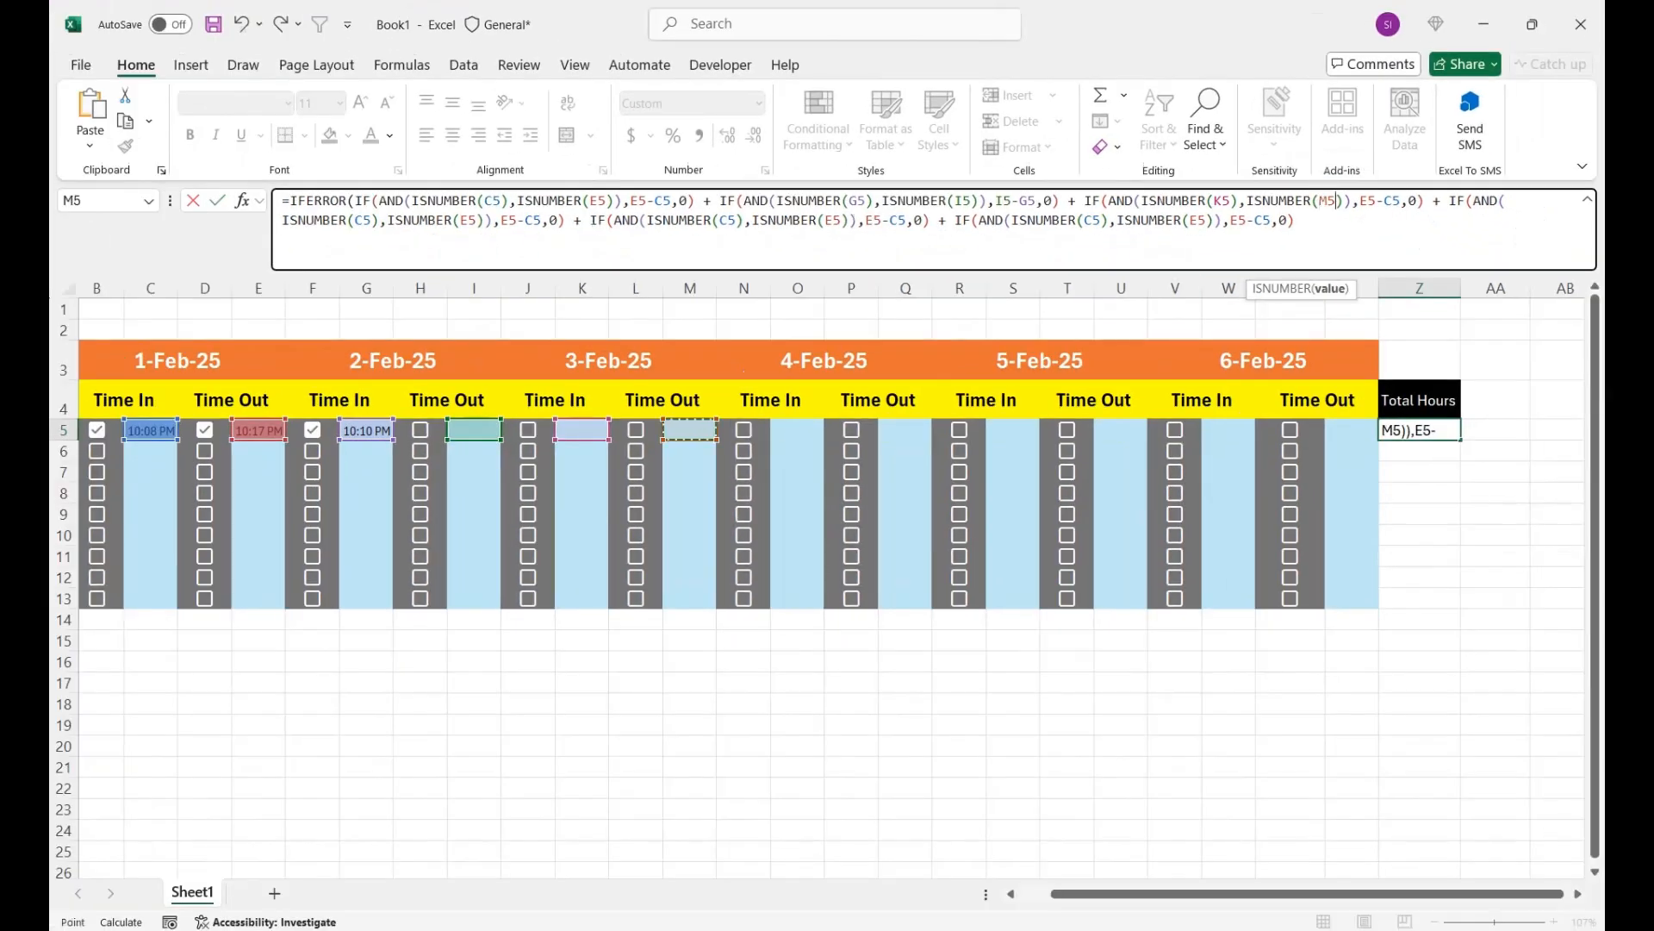
- Replace the difference in the third IF block with M5-K5, removing the leftover -C5
left_click_drag(1376, 201, 1359, 201)
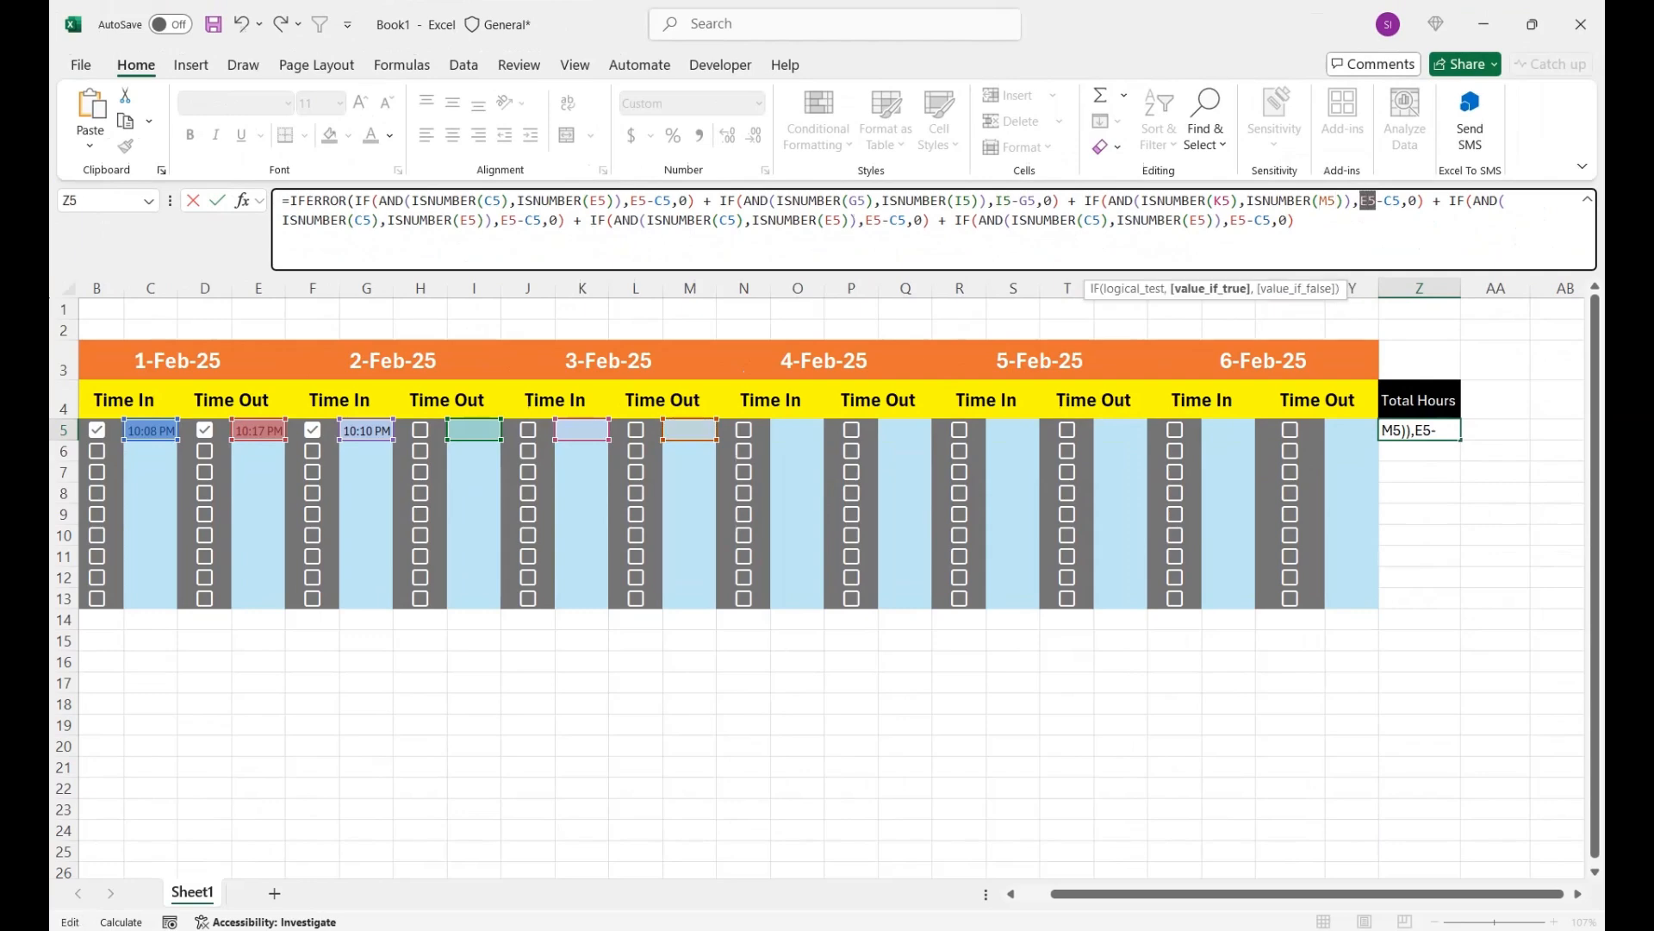
left_click(689, 430)
type("-")
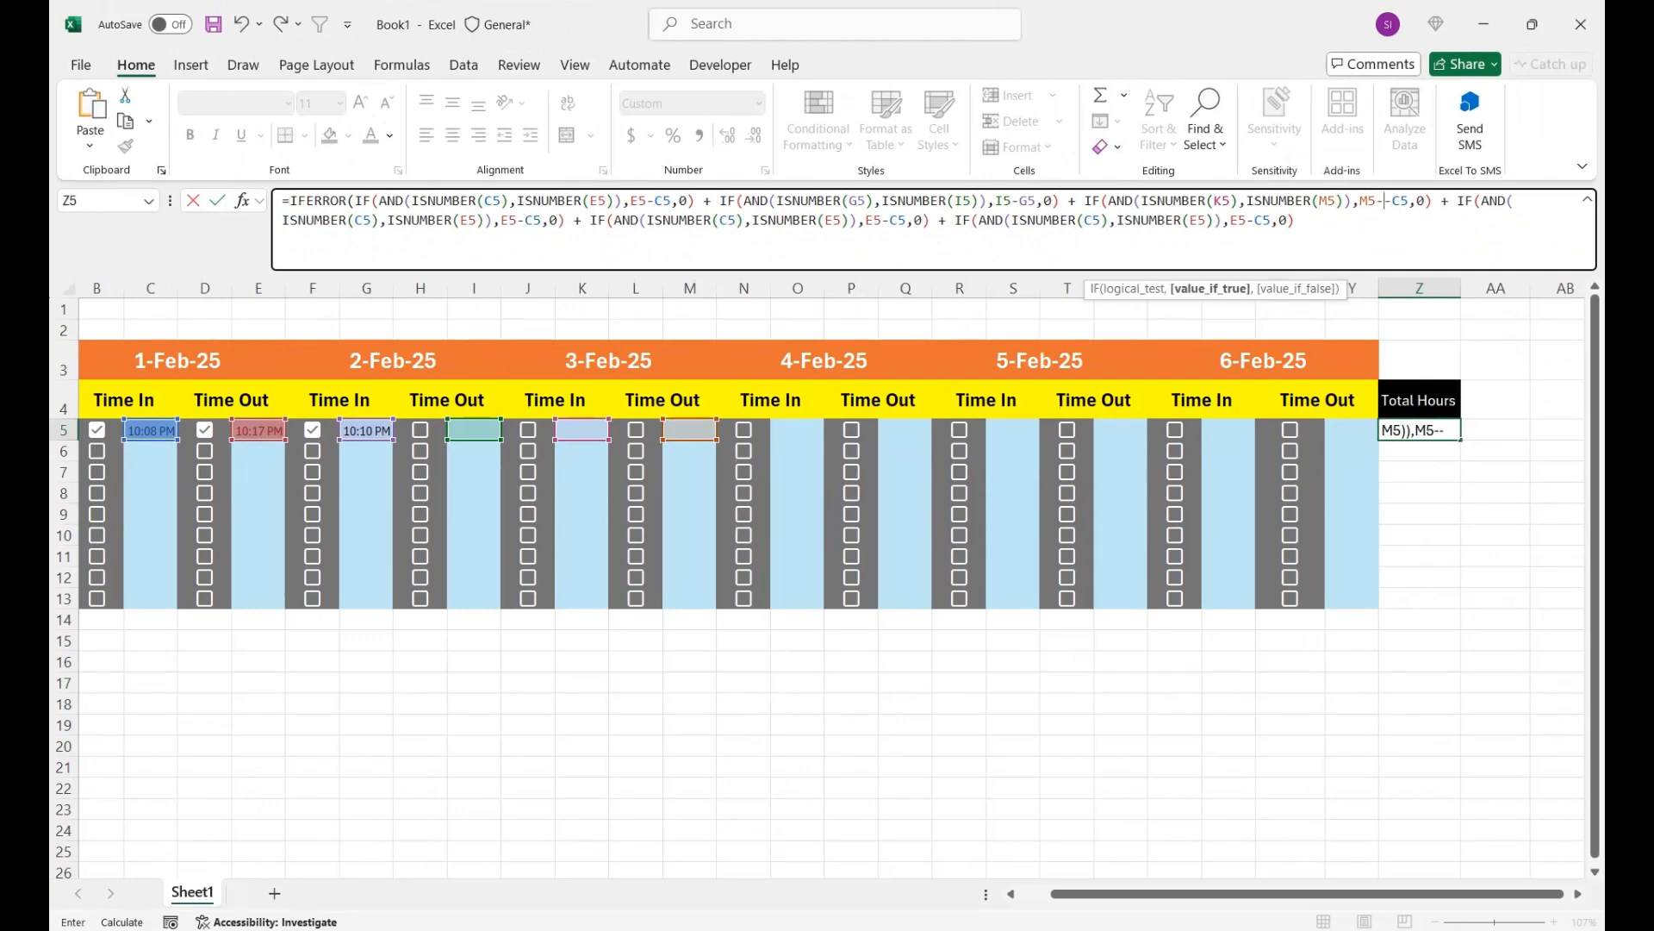
left_click(581, 430)
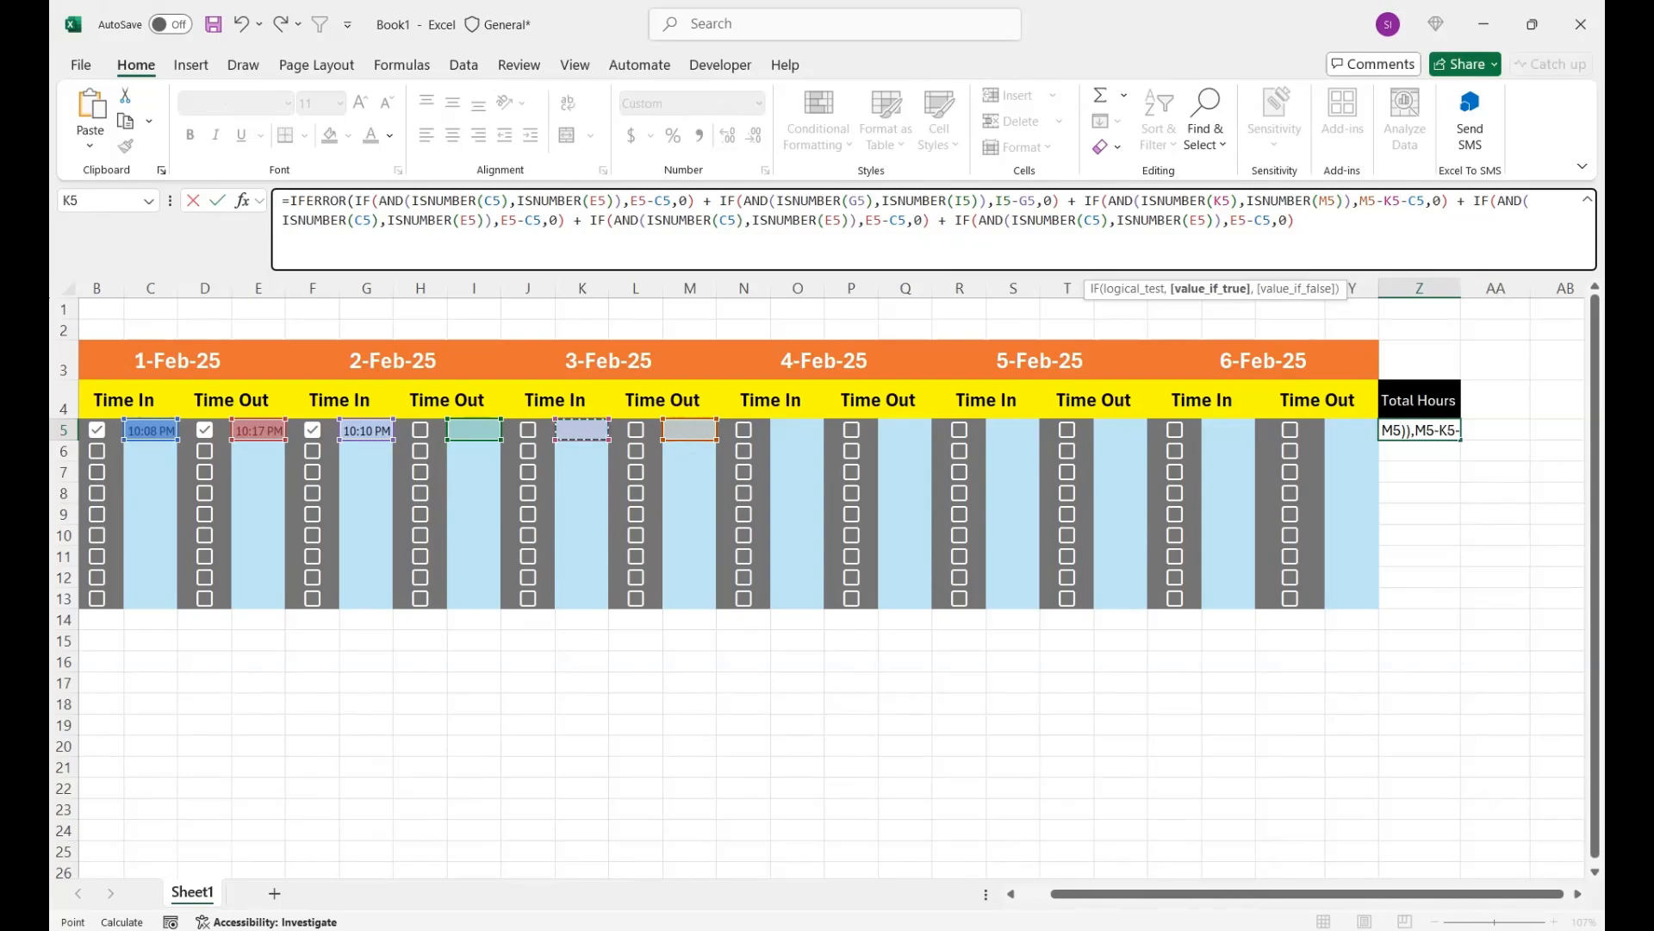
left_click(1427, 200)
key("BackSpace")
key("BackSpace")
key("BackSpace")
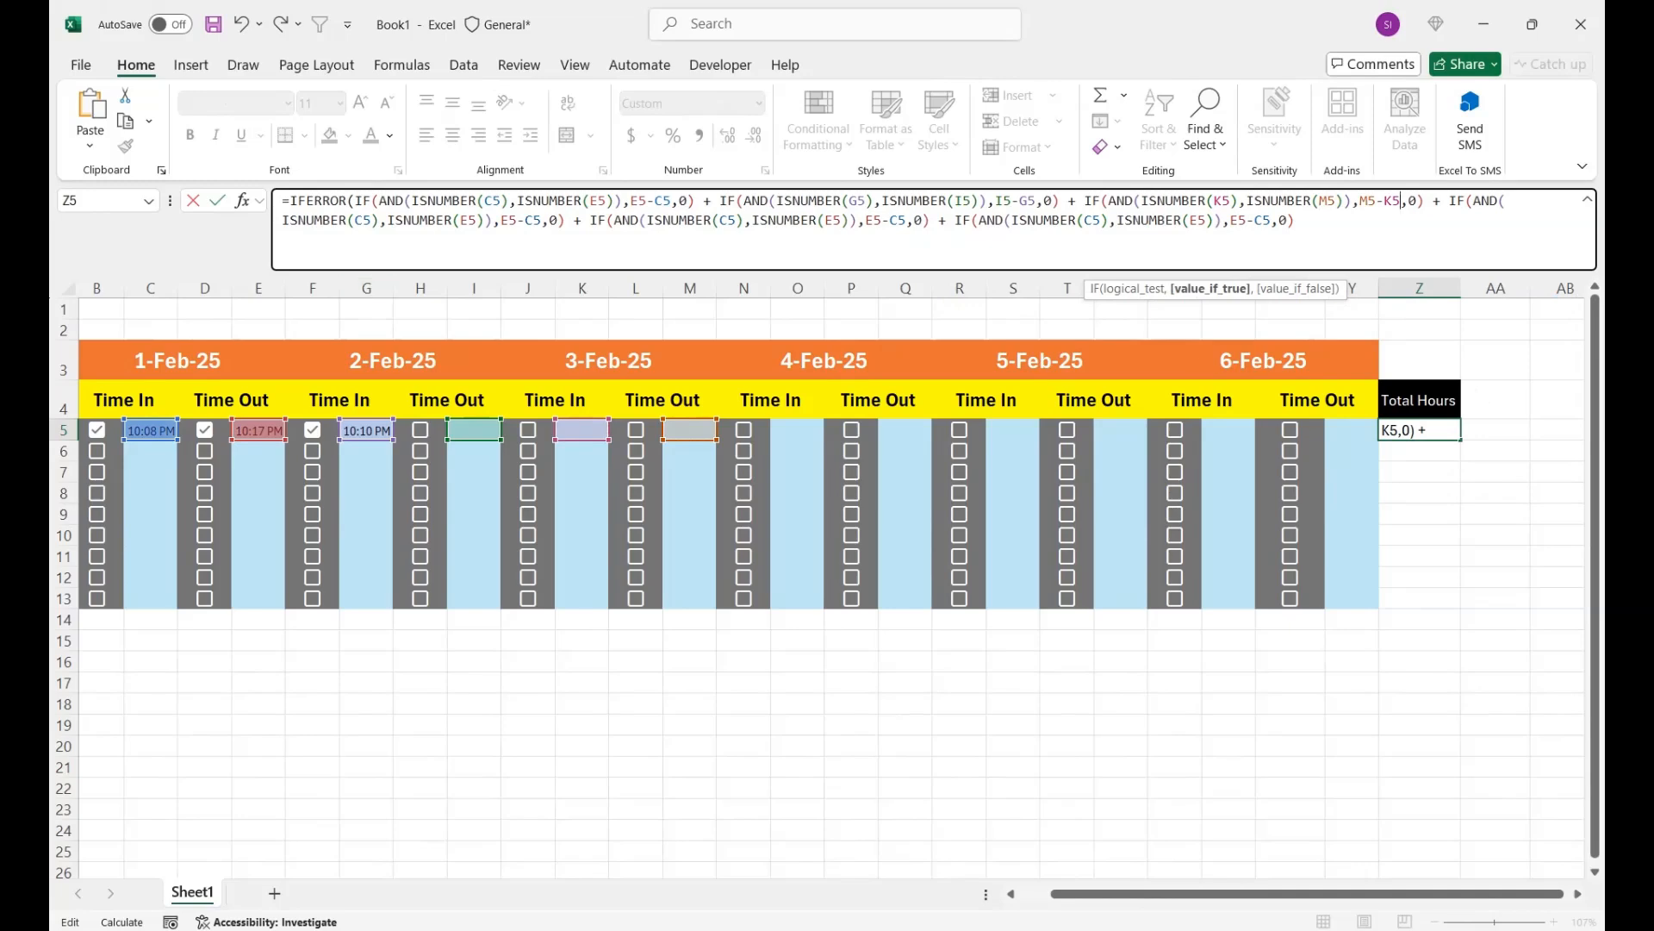
- Point the fourth IF block at the 4-Feb-25 times: ISNUMBER(O5), ISNUMBER(Q5) and the difference Q5-O5
double_click(363, 220)
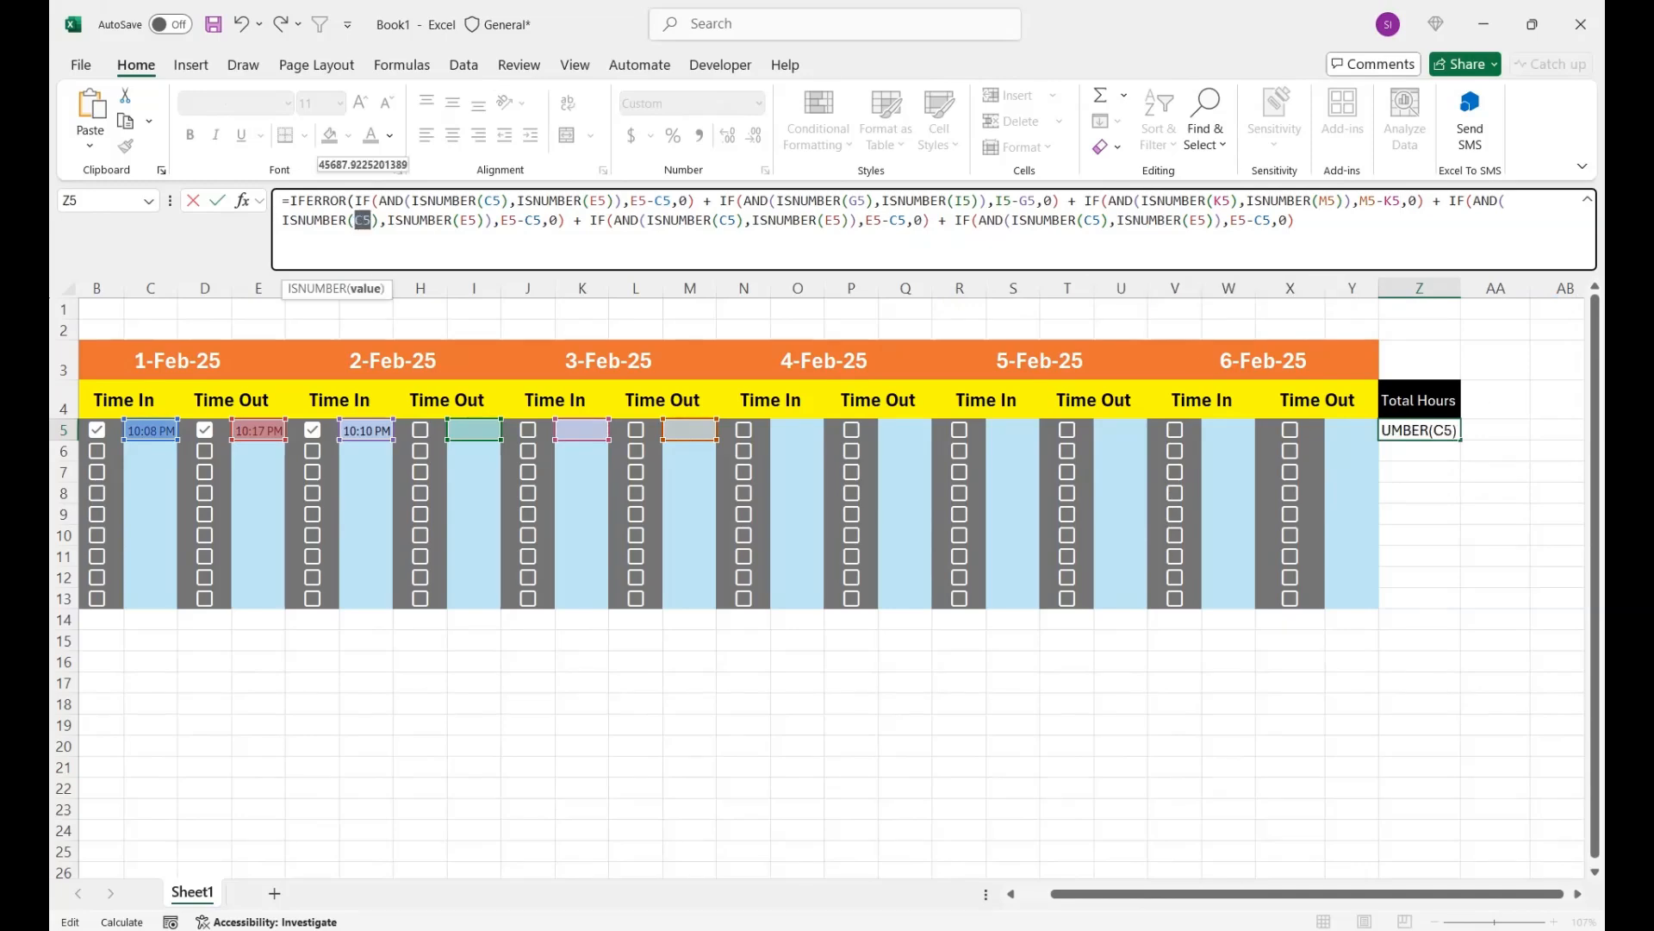
left_click(797, 430)
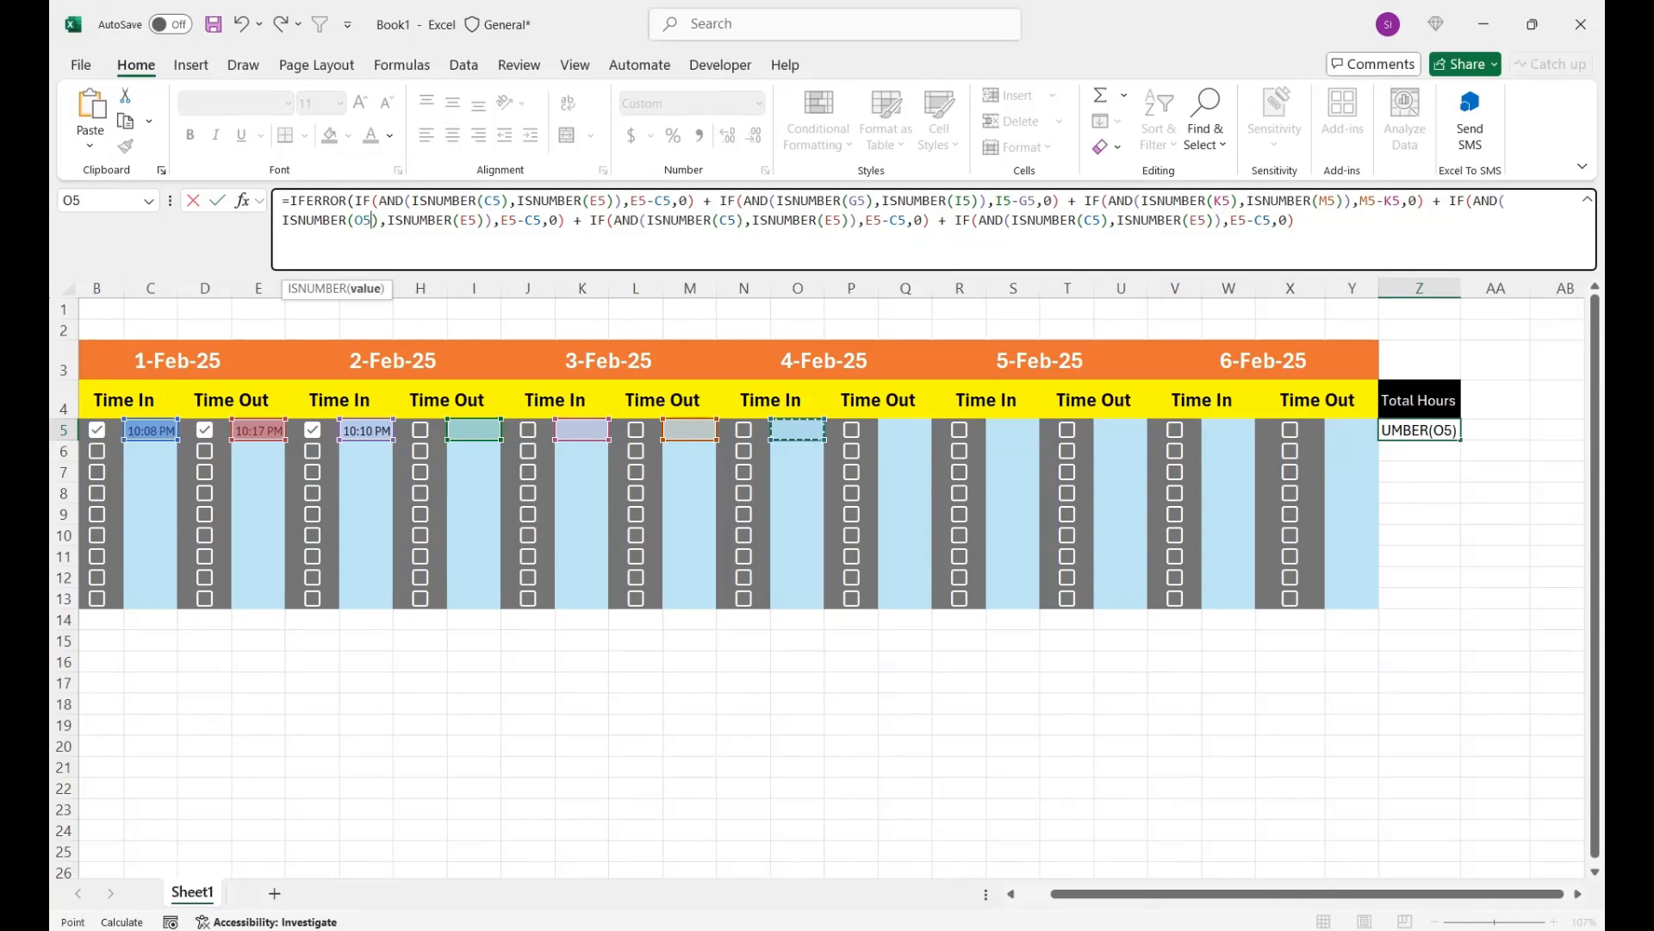
double_click(468, 220)
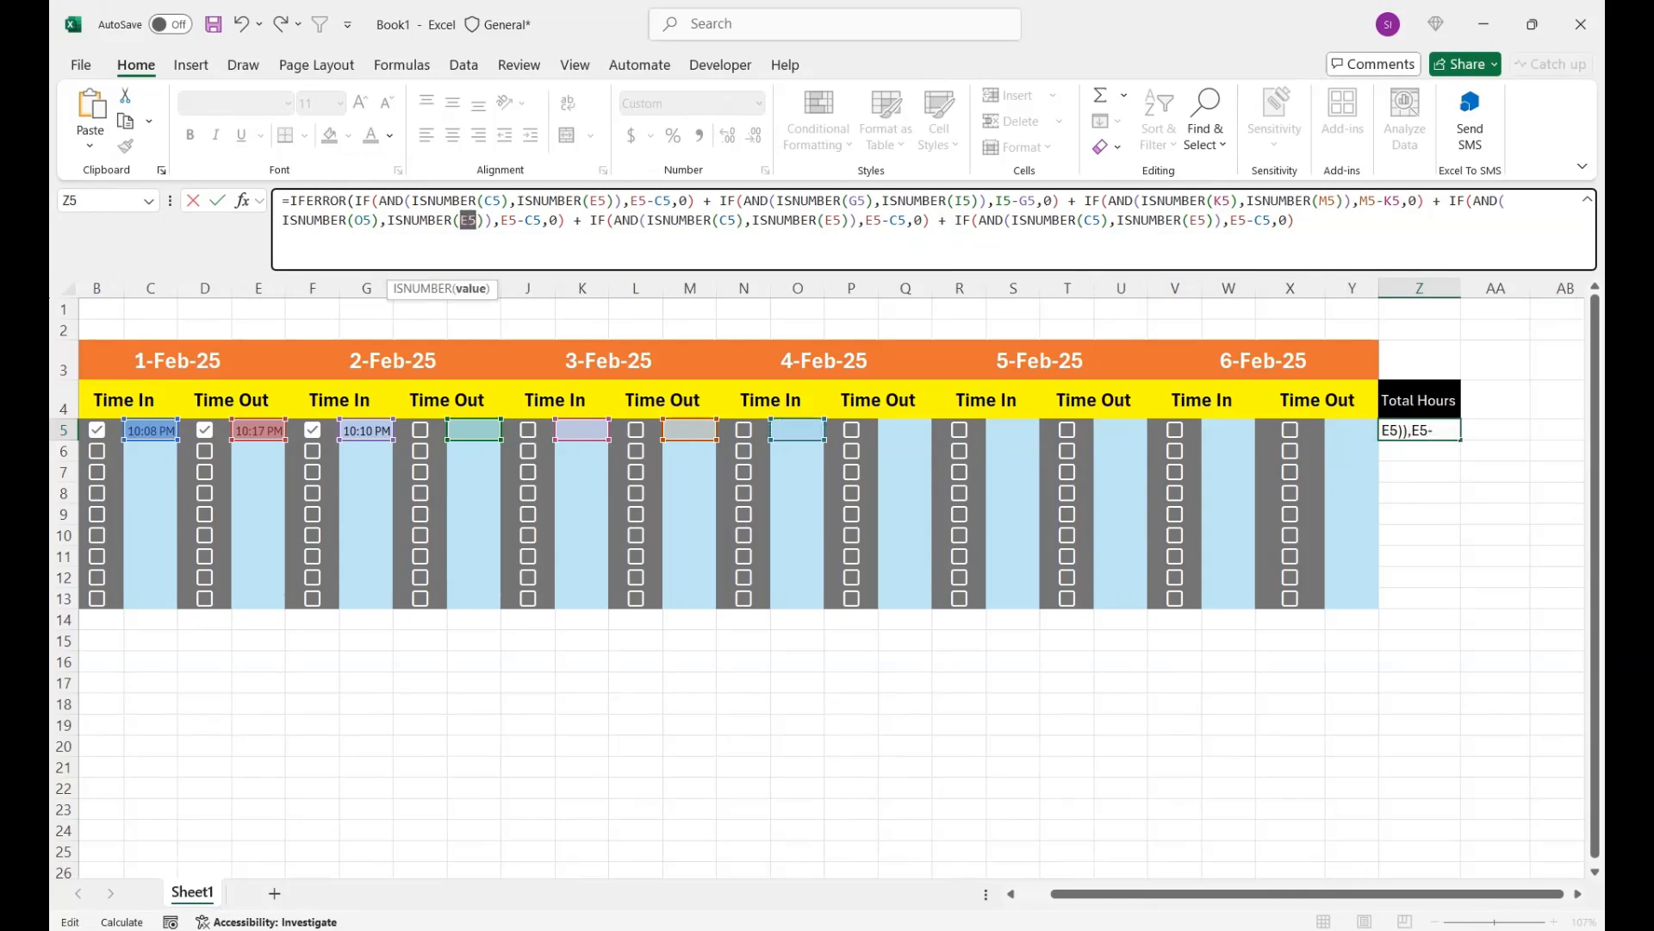
left_click(905, 430)
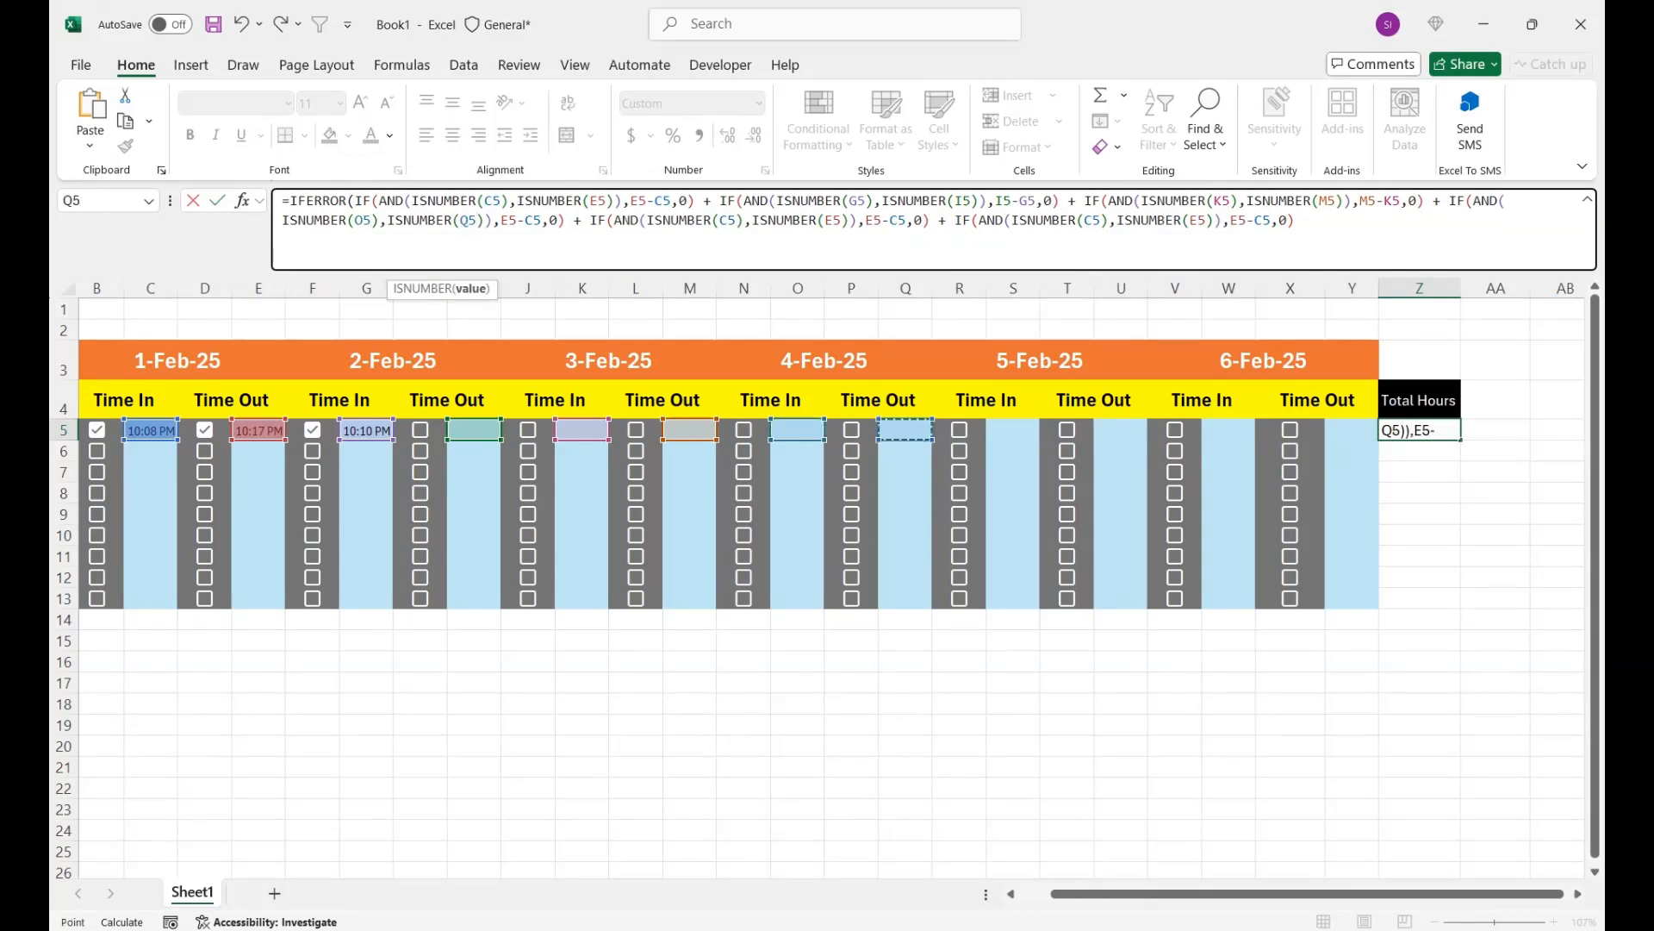
double_click(509, 221)
left_click(904, 430)
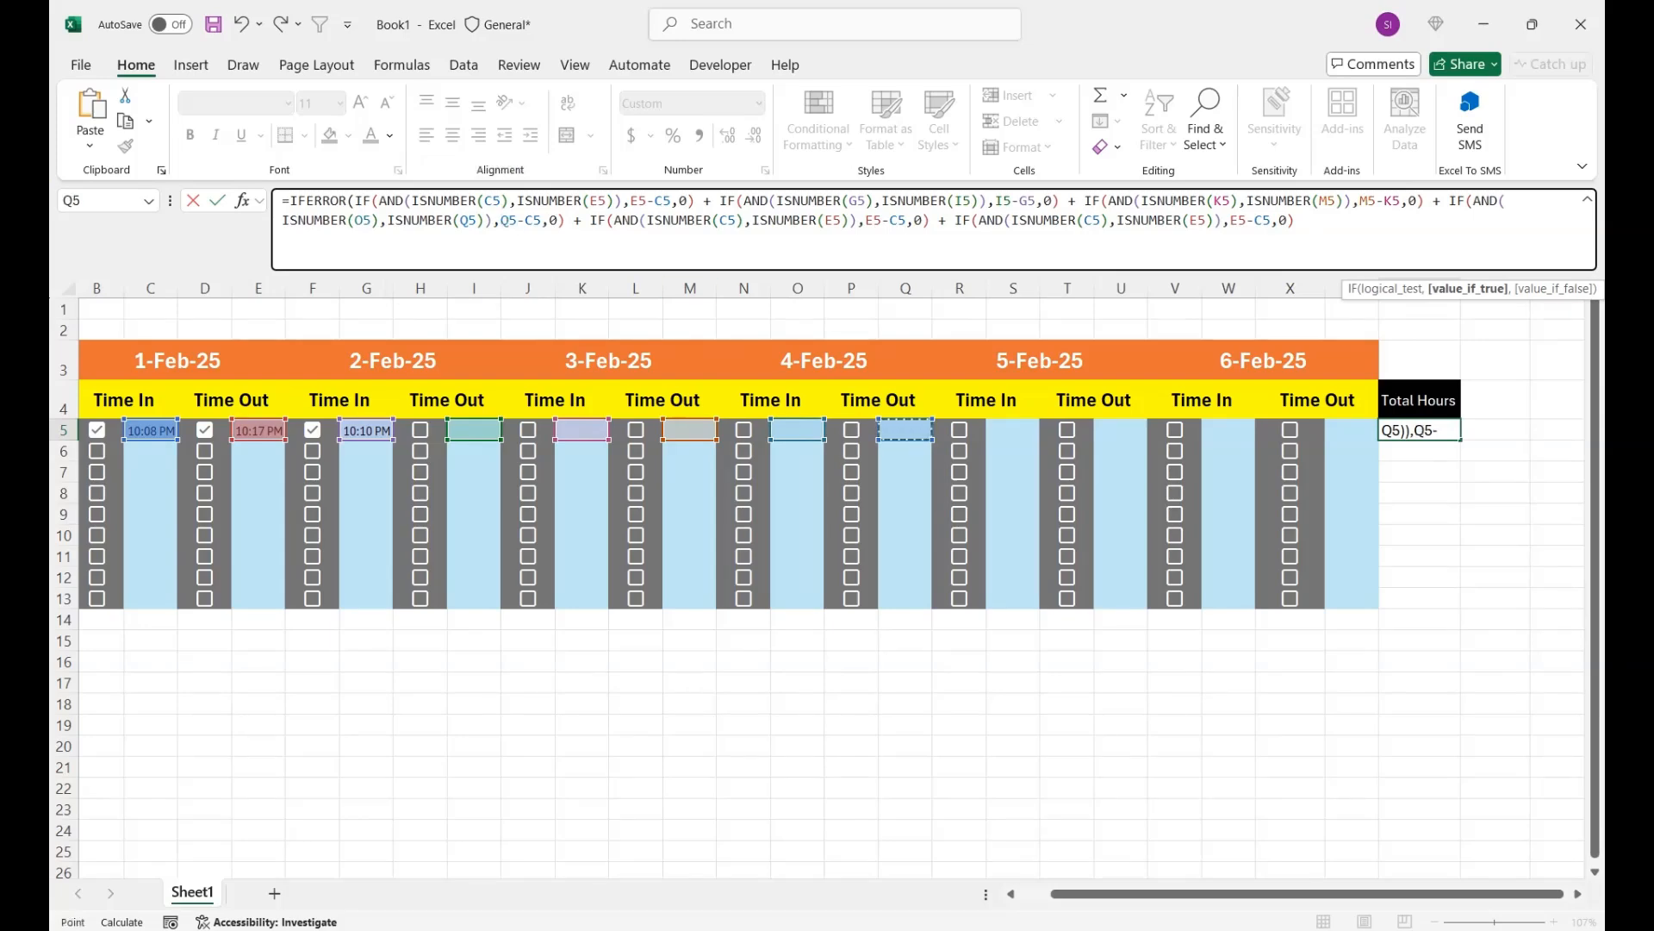
left_click_drag(542, 221, 525, 221)
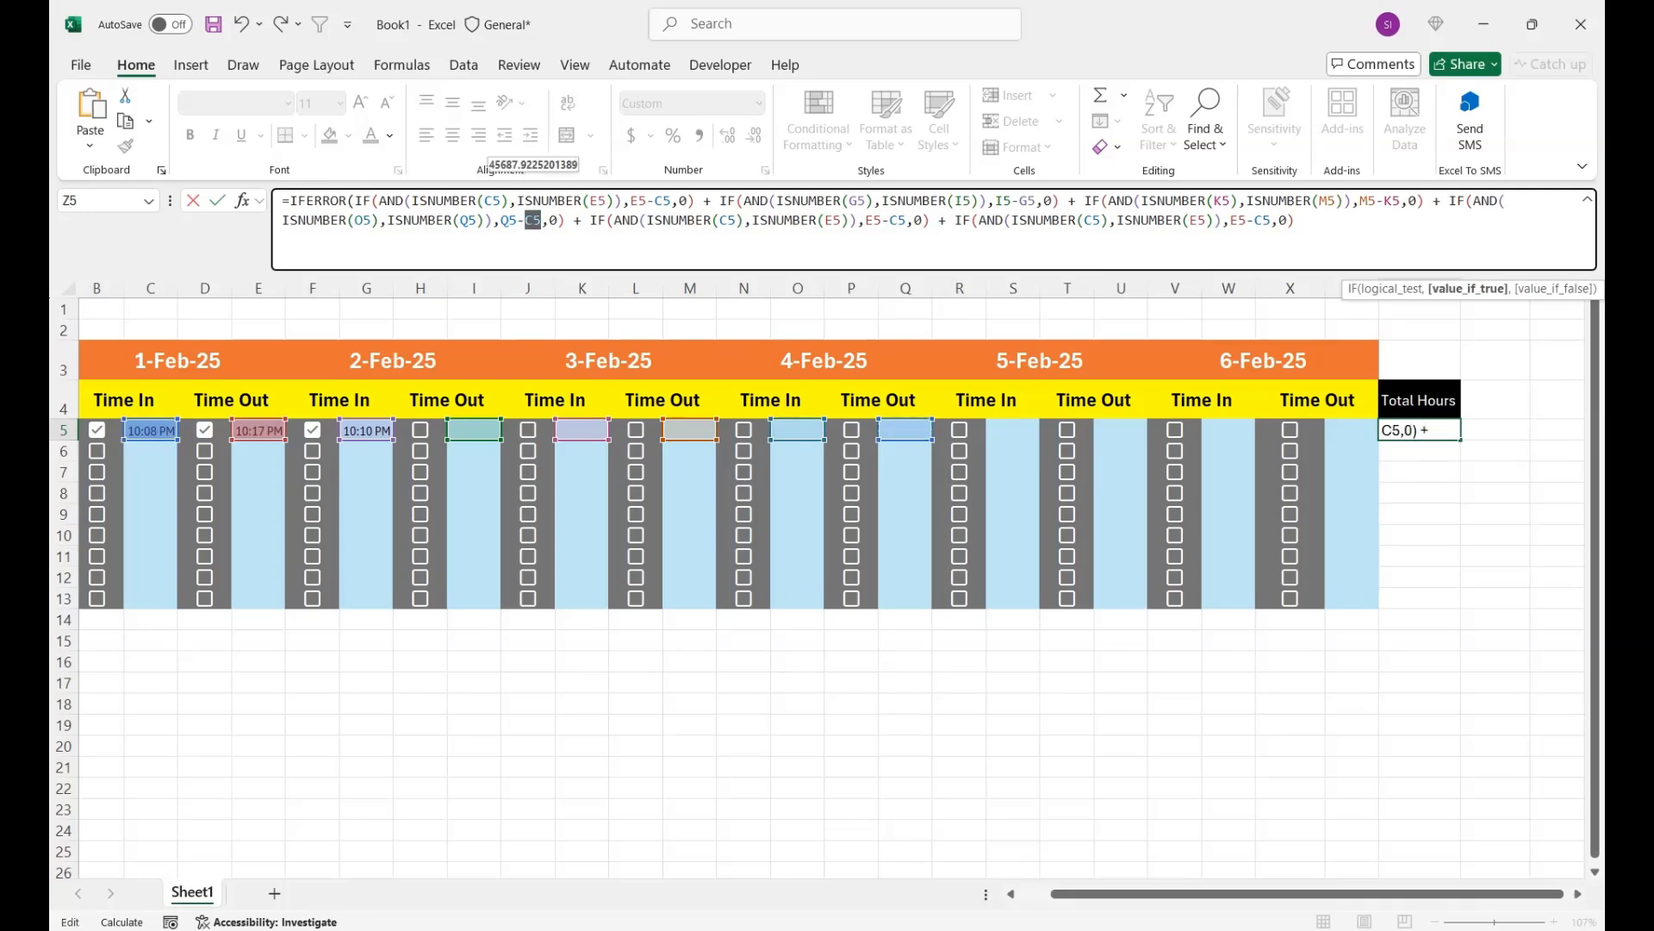
left_click(798, 430)
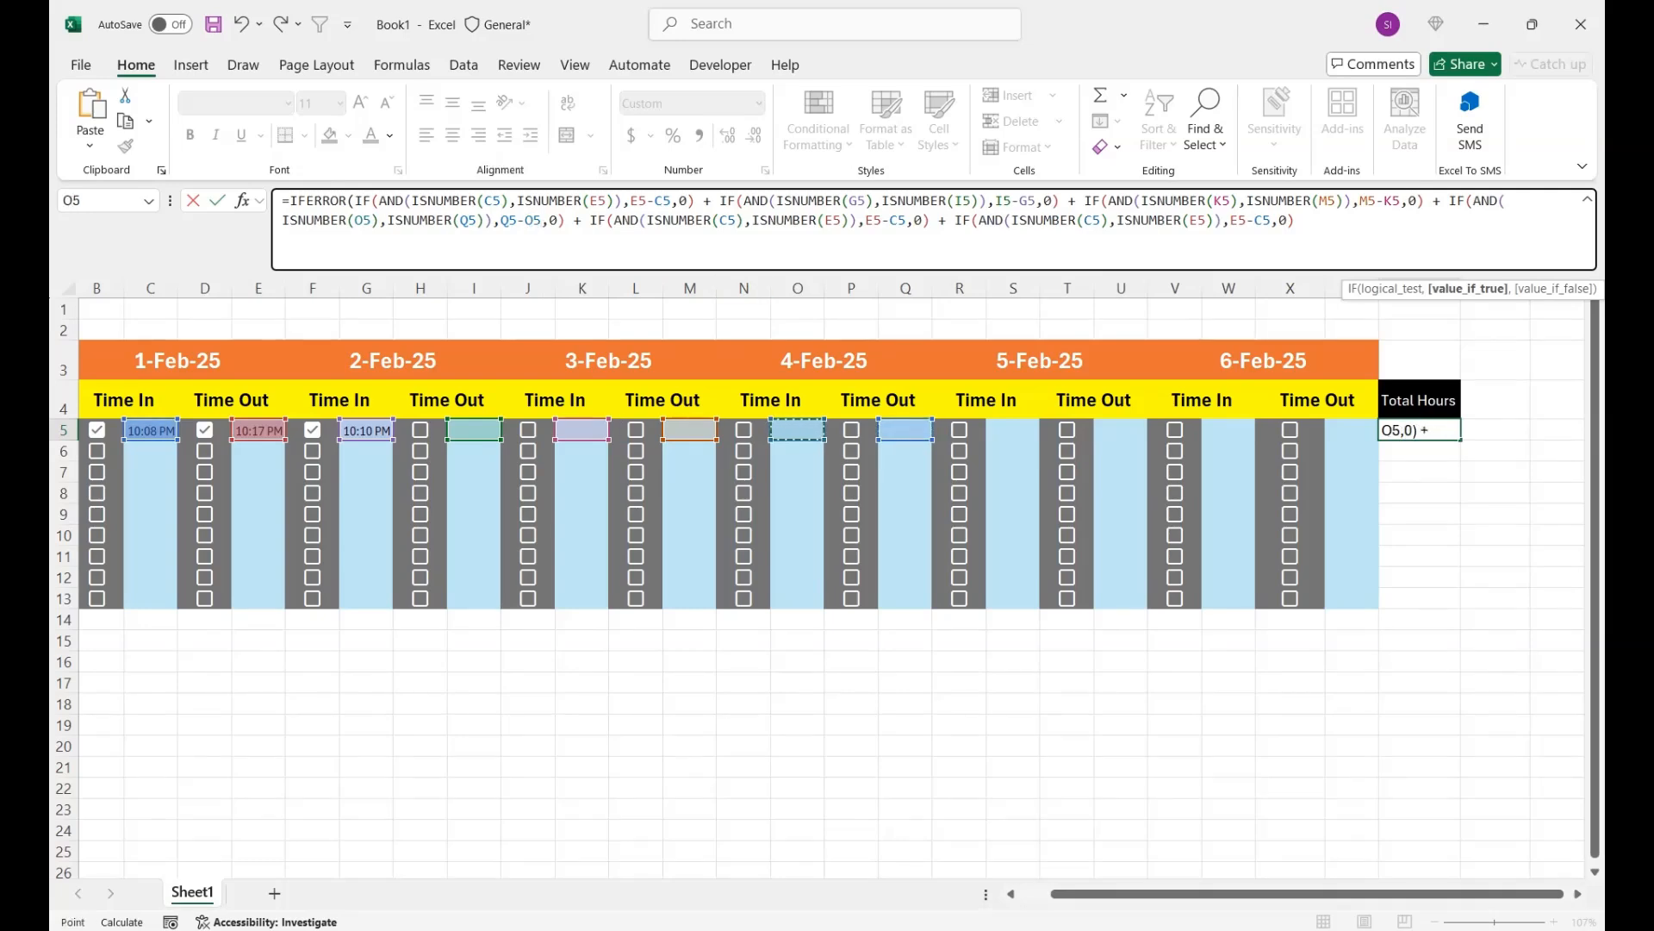
- Change the fifth IF block to the 5-Feb-25 times: ISNUMBER(S5), ISNUMBER(U5) and the difference U5-S5
left_click_drag(736, 220, 720, 220)
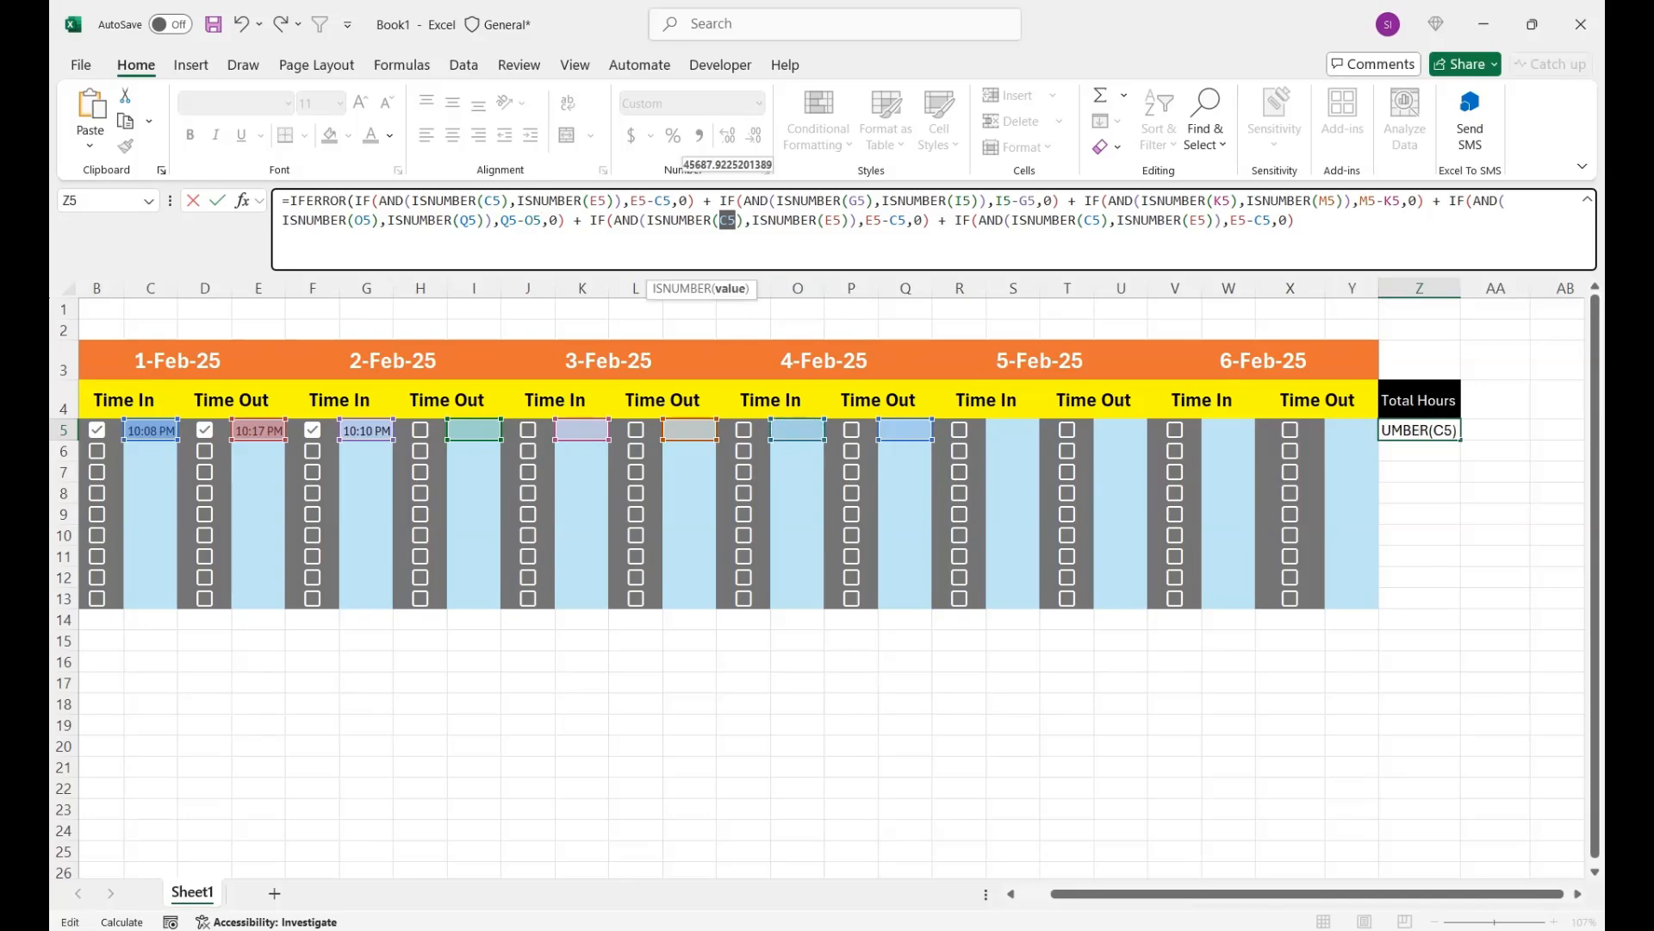
left_click(1013, 430)
mouse_move(842, 221)
left_mouse_down()
mouse_move(825, 221)
mouse_move(865, 221)
left_mouse_up()
left_click(1121, 430)
left_click(1121, 430)
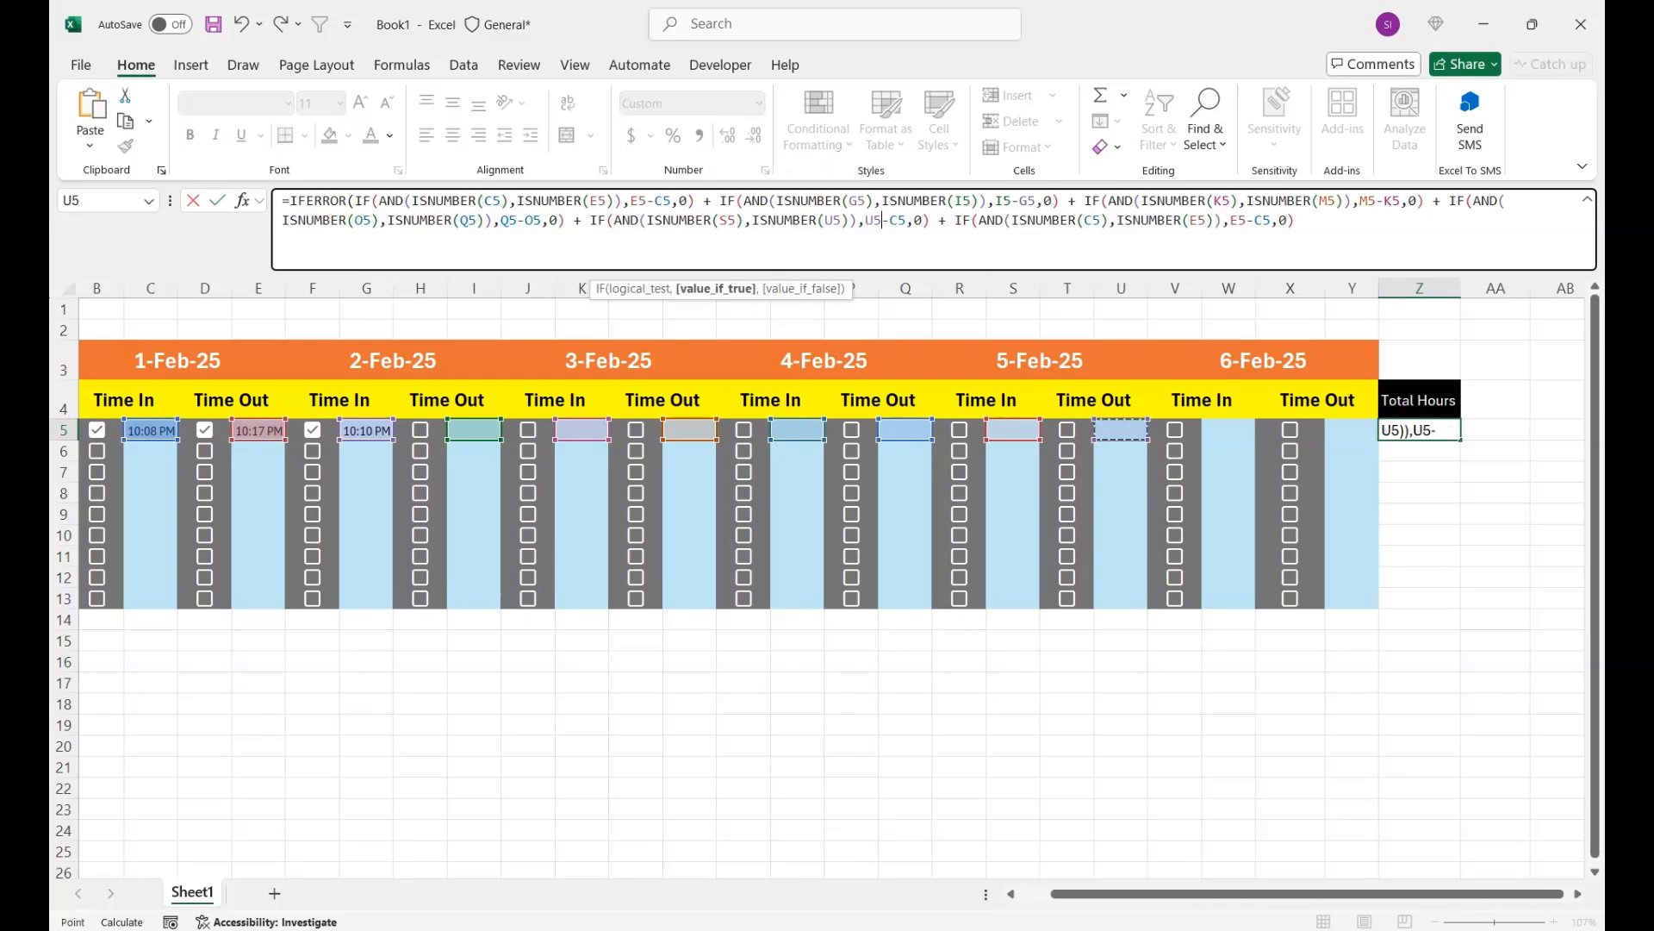
left_click_drag(907, 221, 891, 220)
left_click(1014, 430)
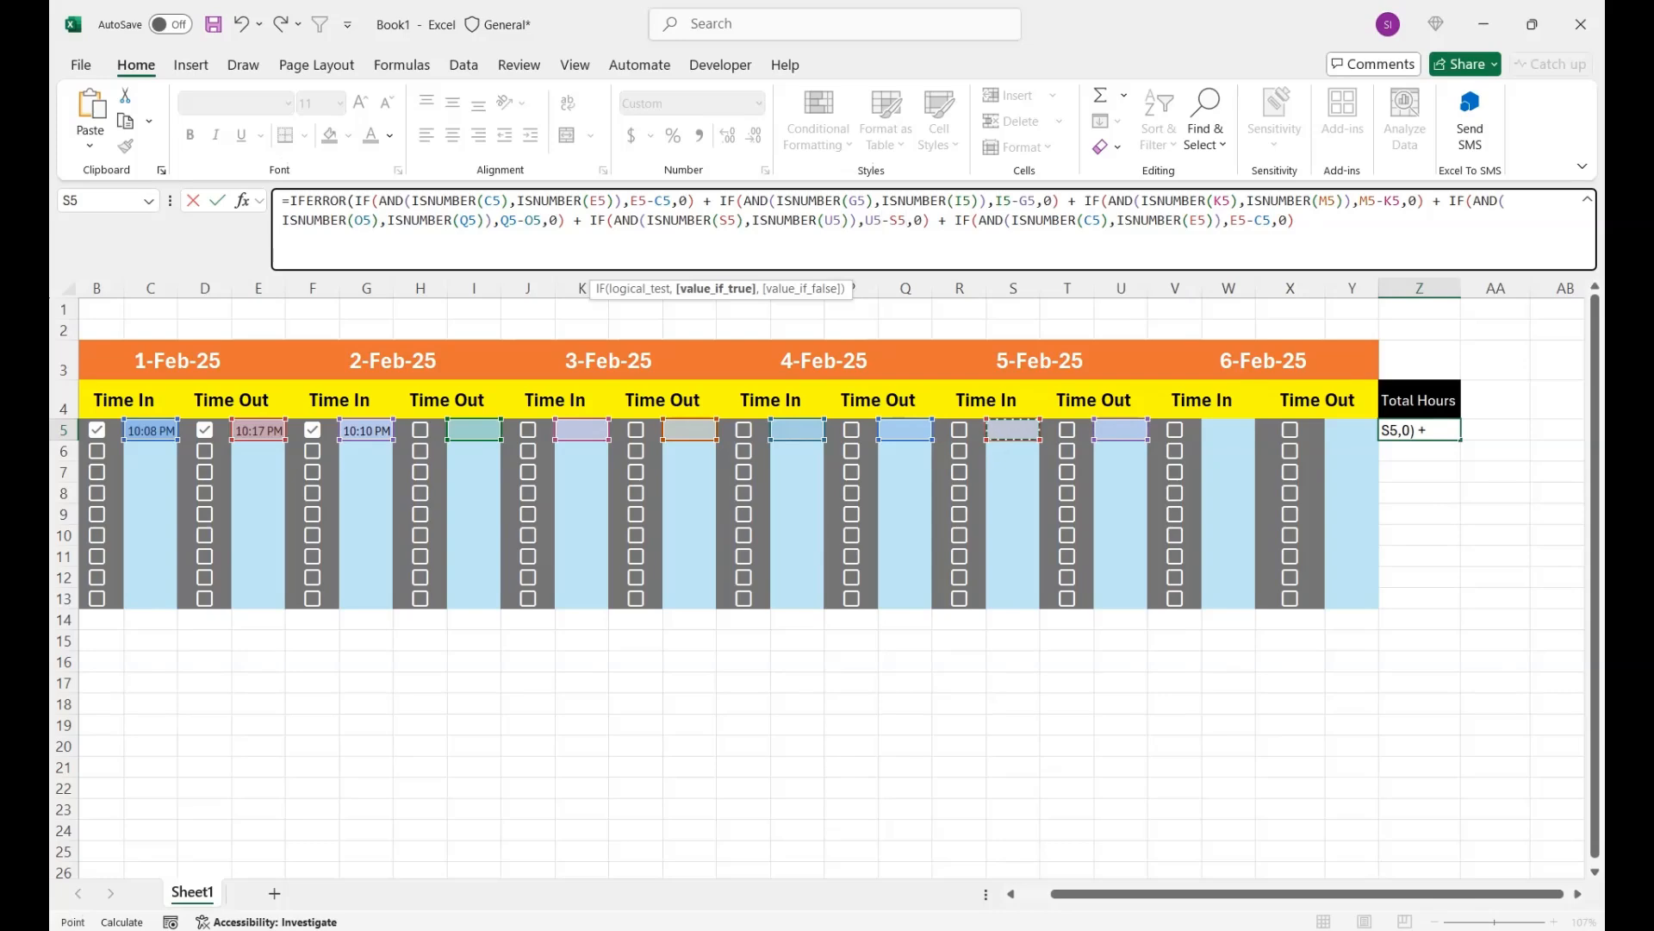
- Update the sixth IF block to the 6-Feb-25 times: ISNUMBER(W5), ISNUMBER(Y5) and the difference Y5-W5
left_click_drag(1100, 221, 1084, 220)
left_click(1229, 430)
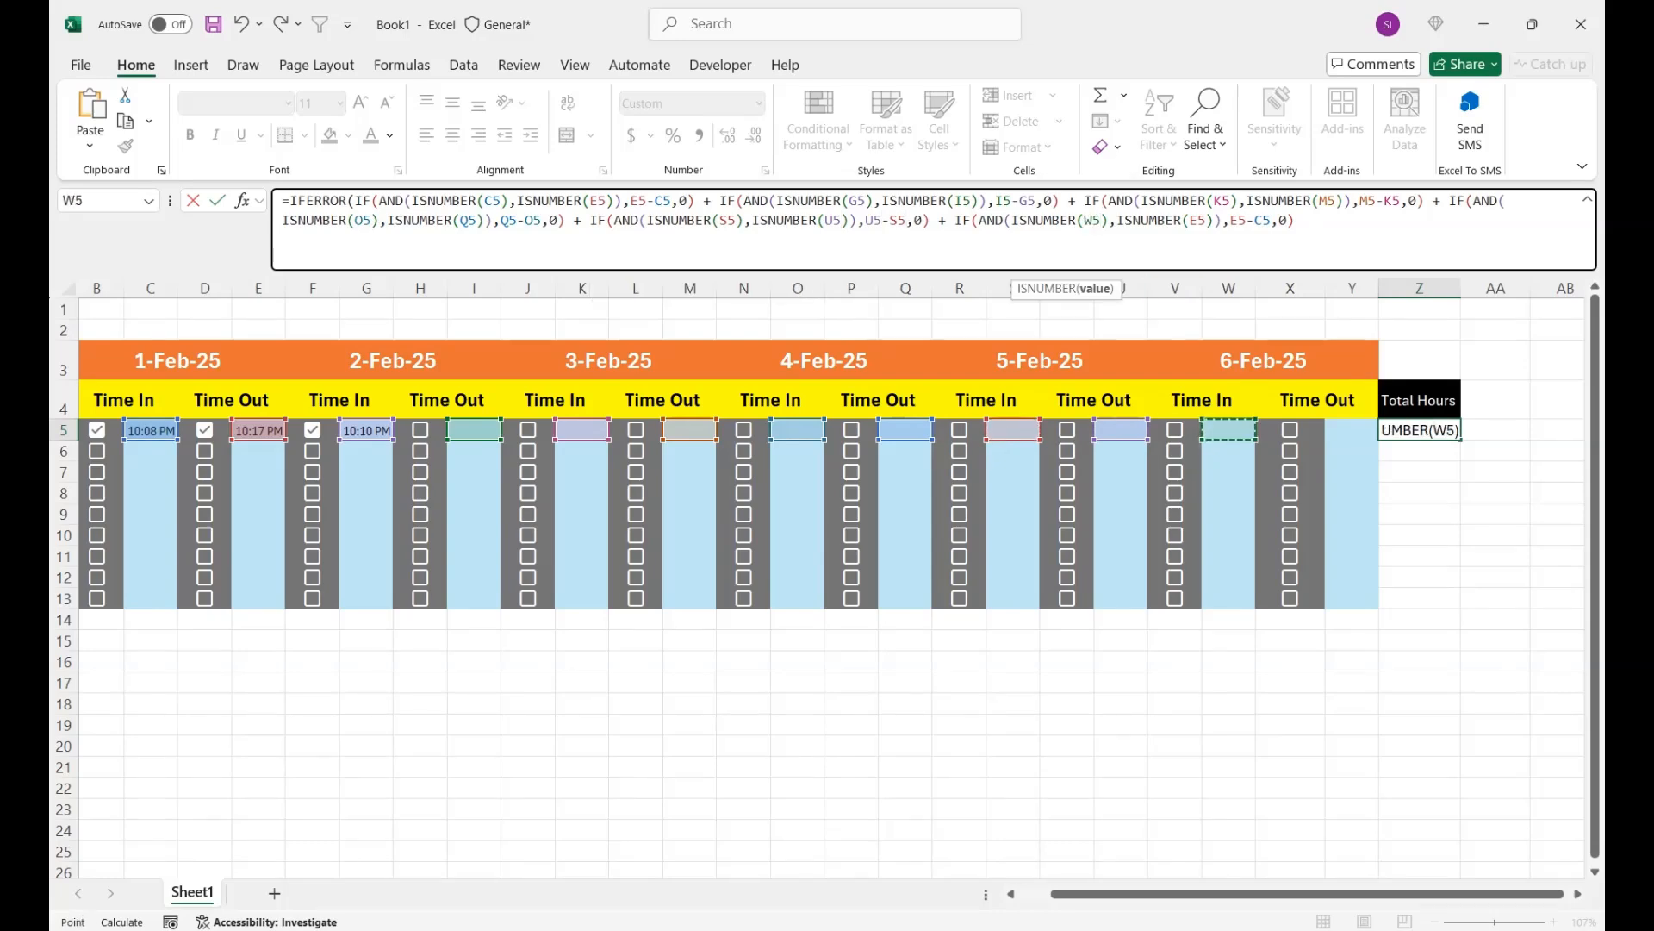
left_click_drag(1205, 220, 1254, 221)
left_click(1352, 430)
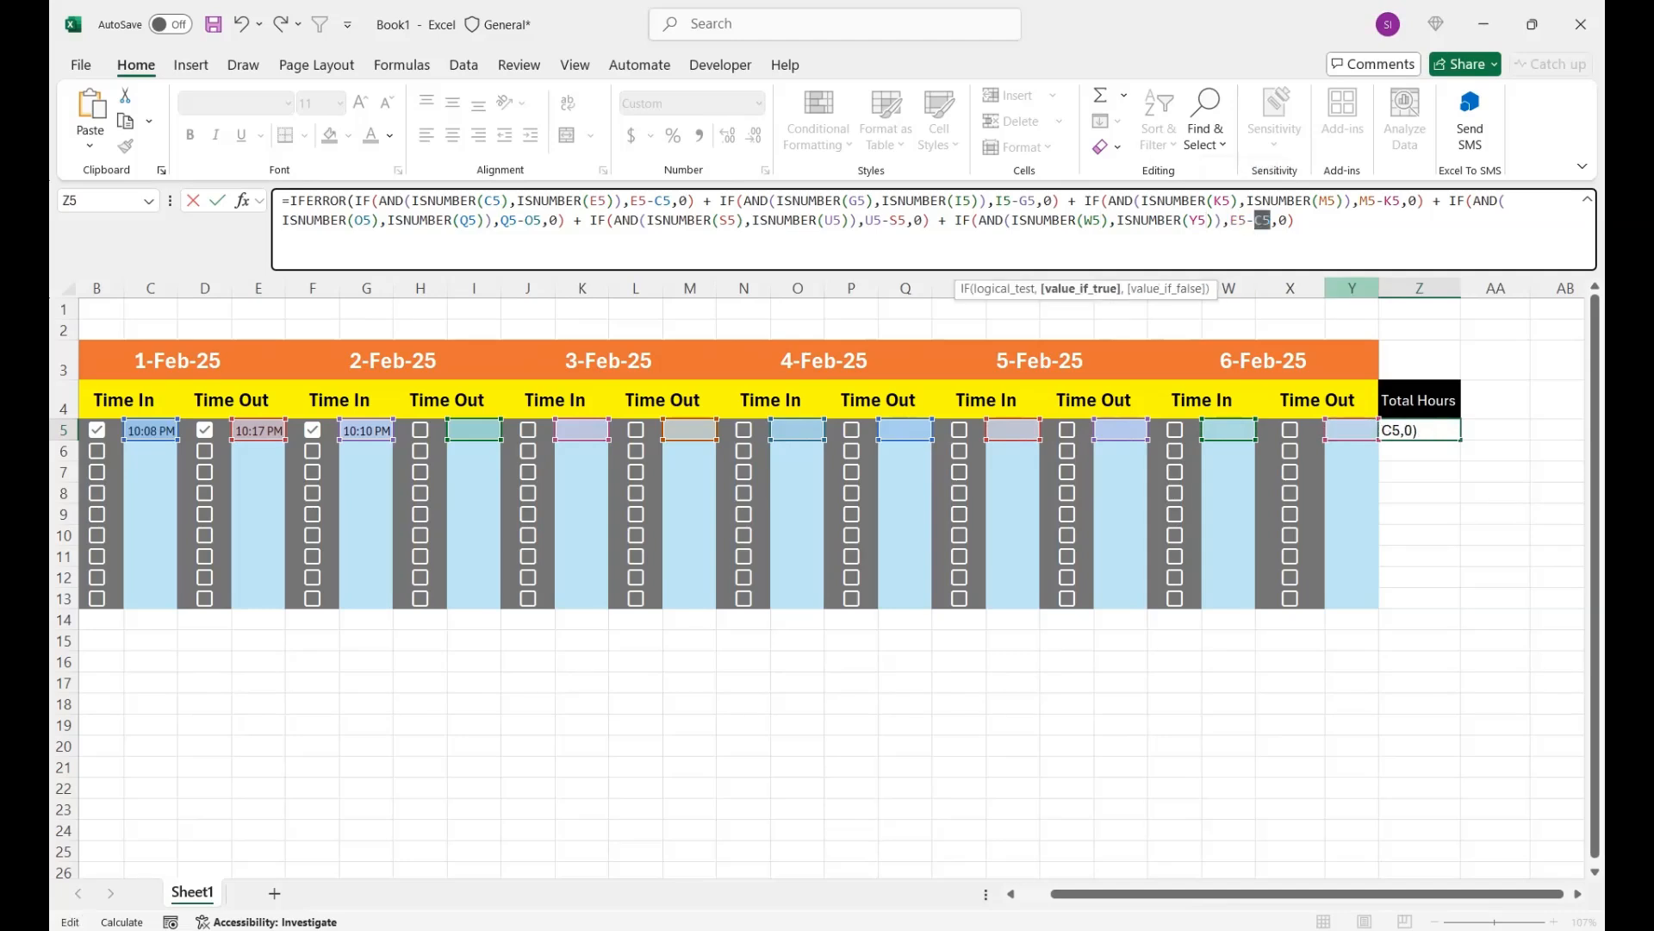
left_click(1239, 221)
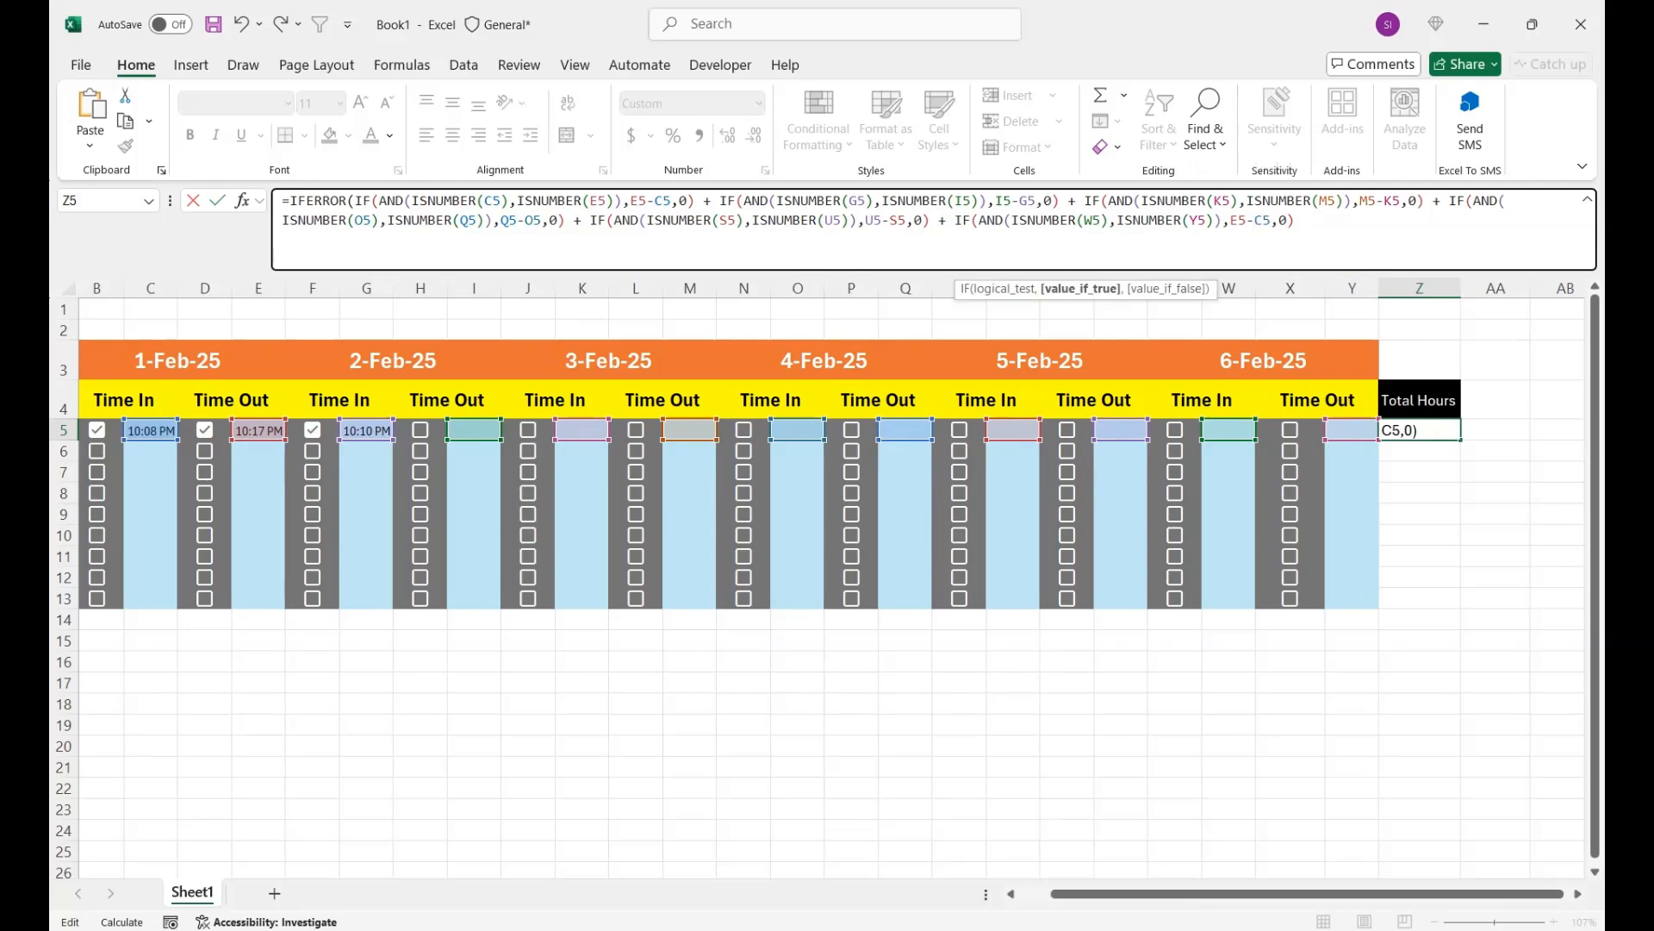
mouse_move(1246, 221)
left_mouse_down()
mouse_move(1229, 221)
mouse_move(1255, 221)
left_mouse_up()
left_click(1352, 430)
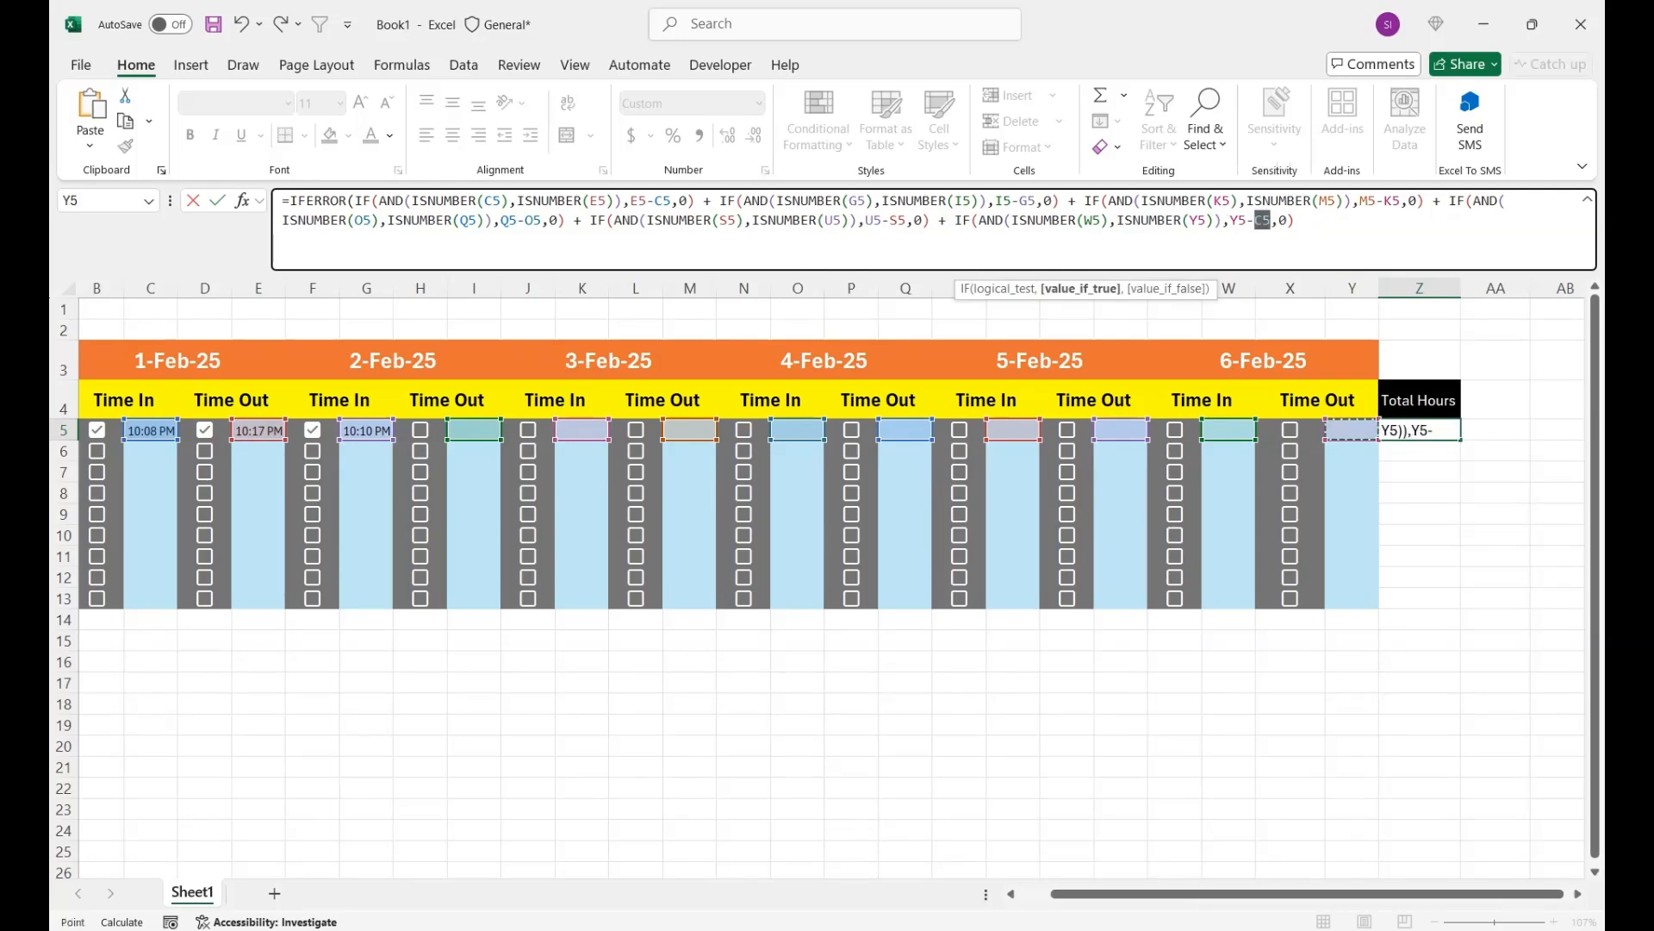
left_click(1229, 429)
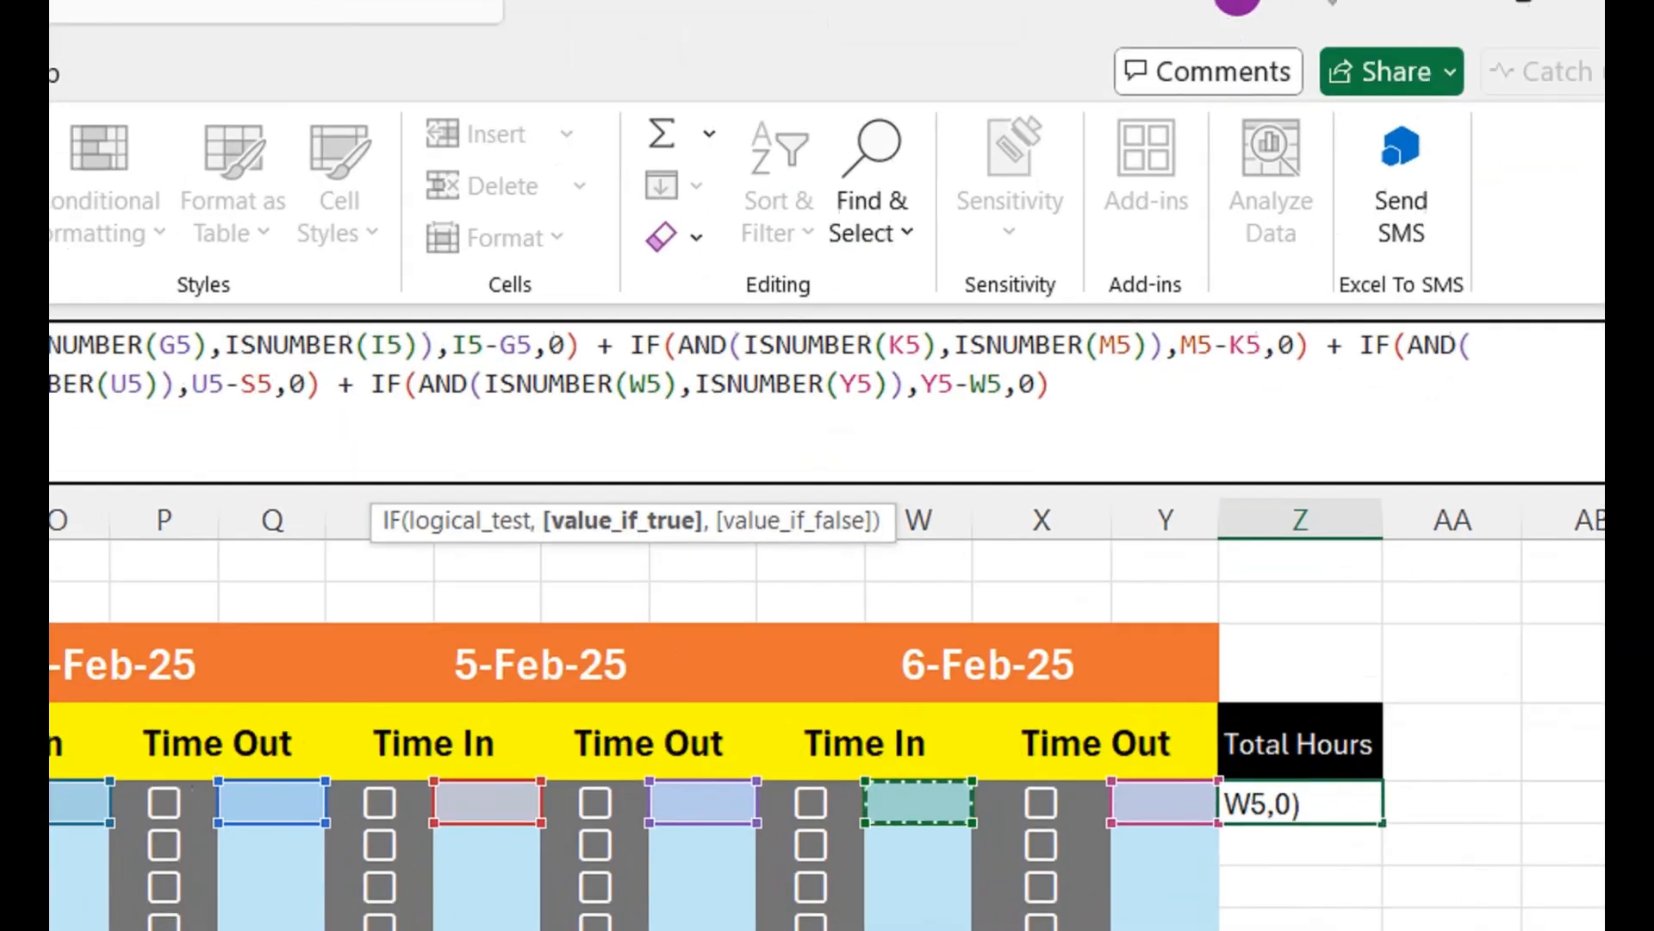
- Complete the Z5 IFERROR formula with a fallback value of 0 and fill it down through Z13
left_click(1053, 384)
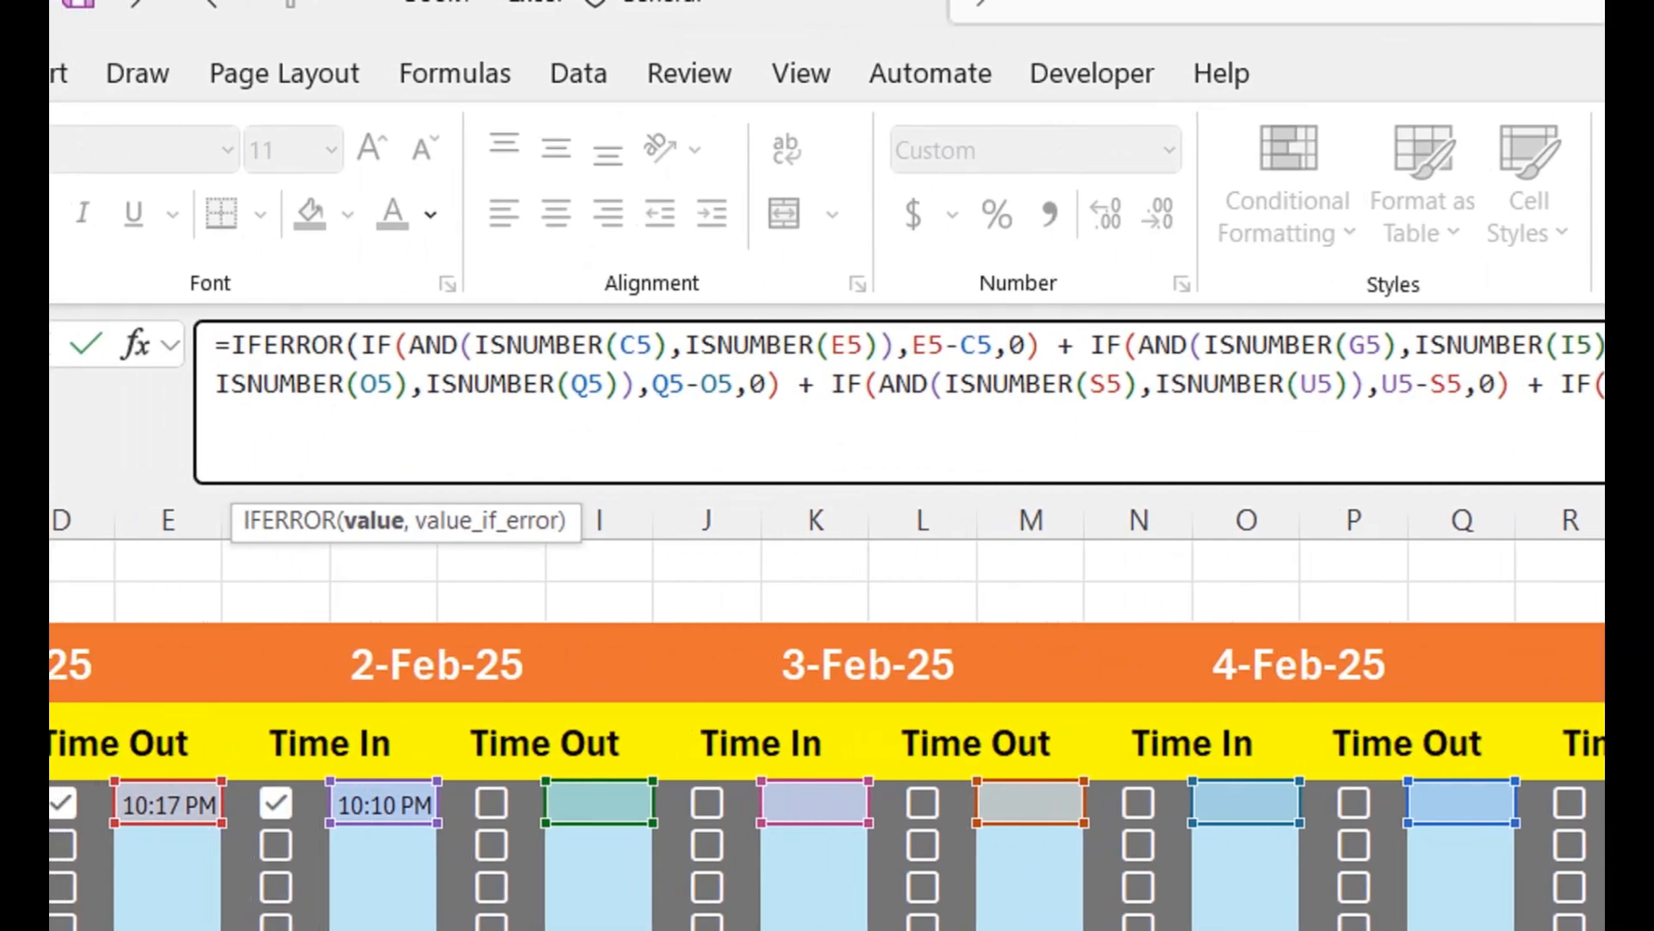
type(",ISNUMBER(Y5)),Y5-W5,")
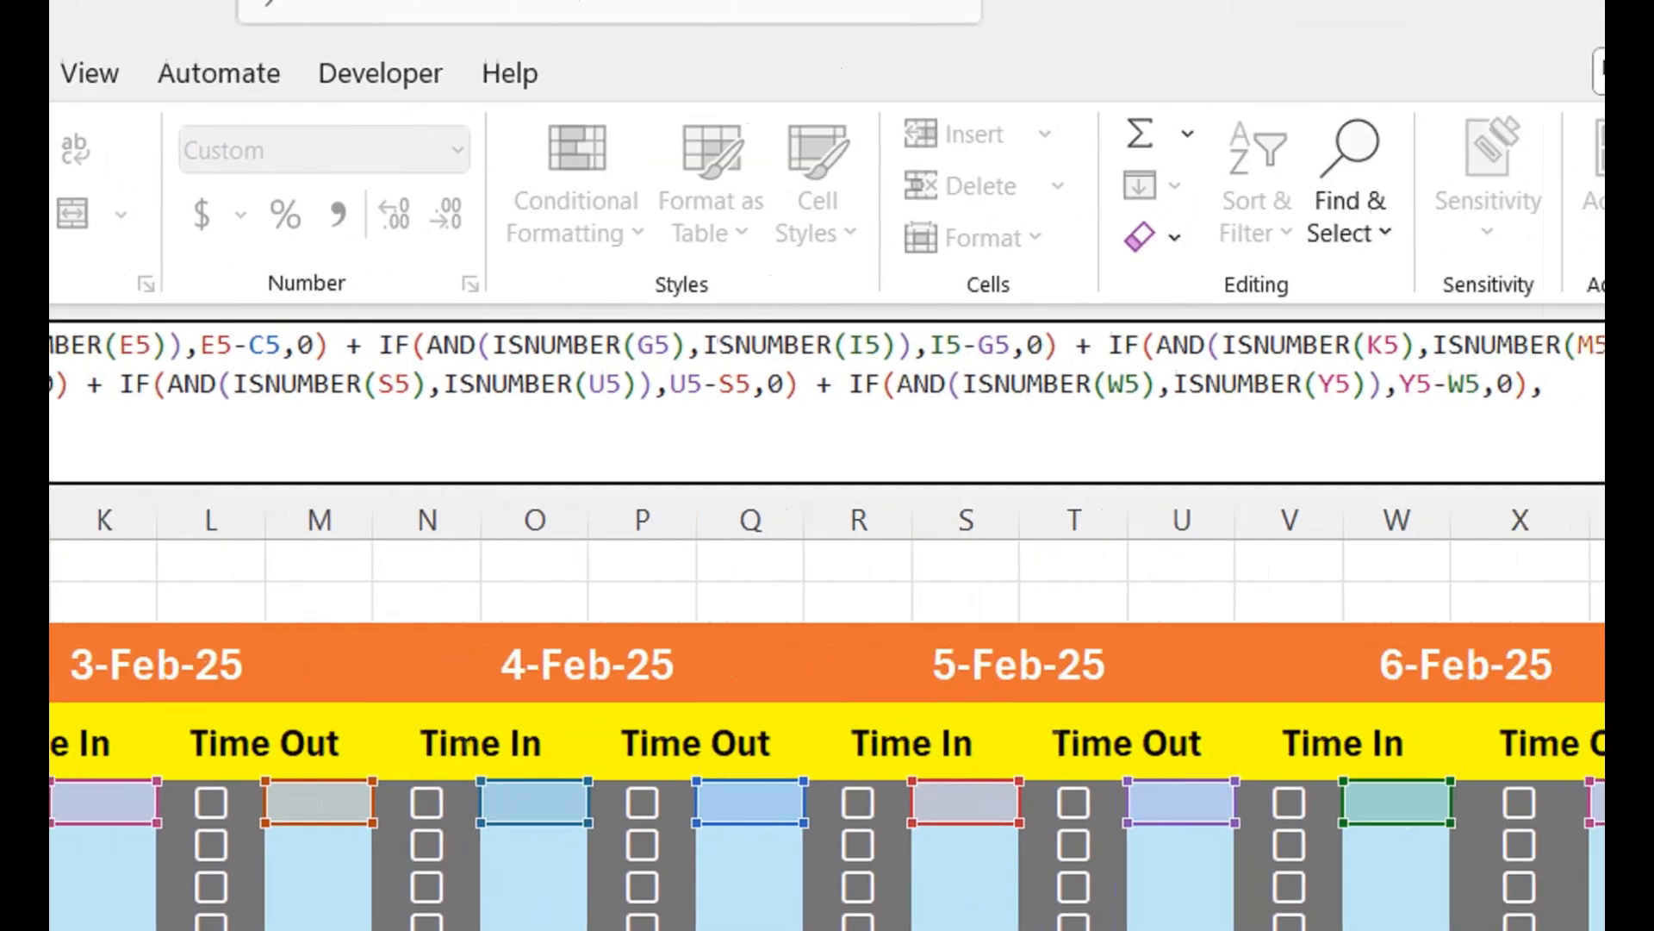
type("0")
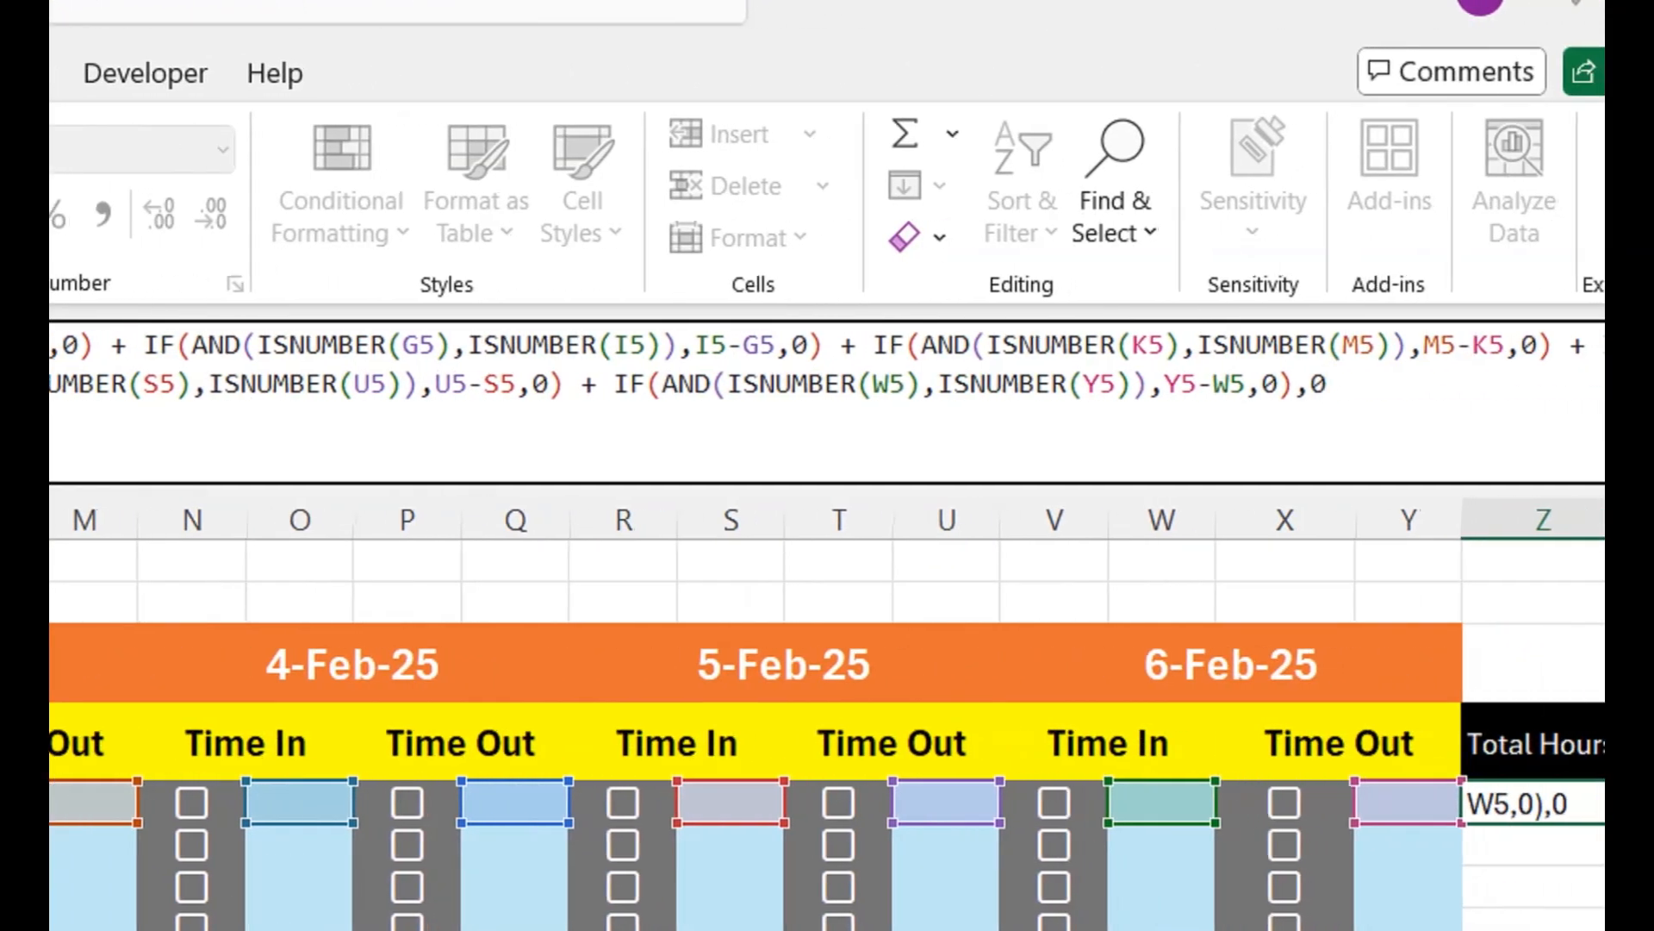
type(")")
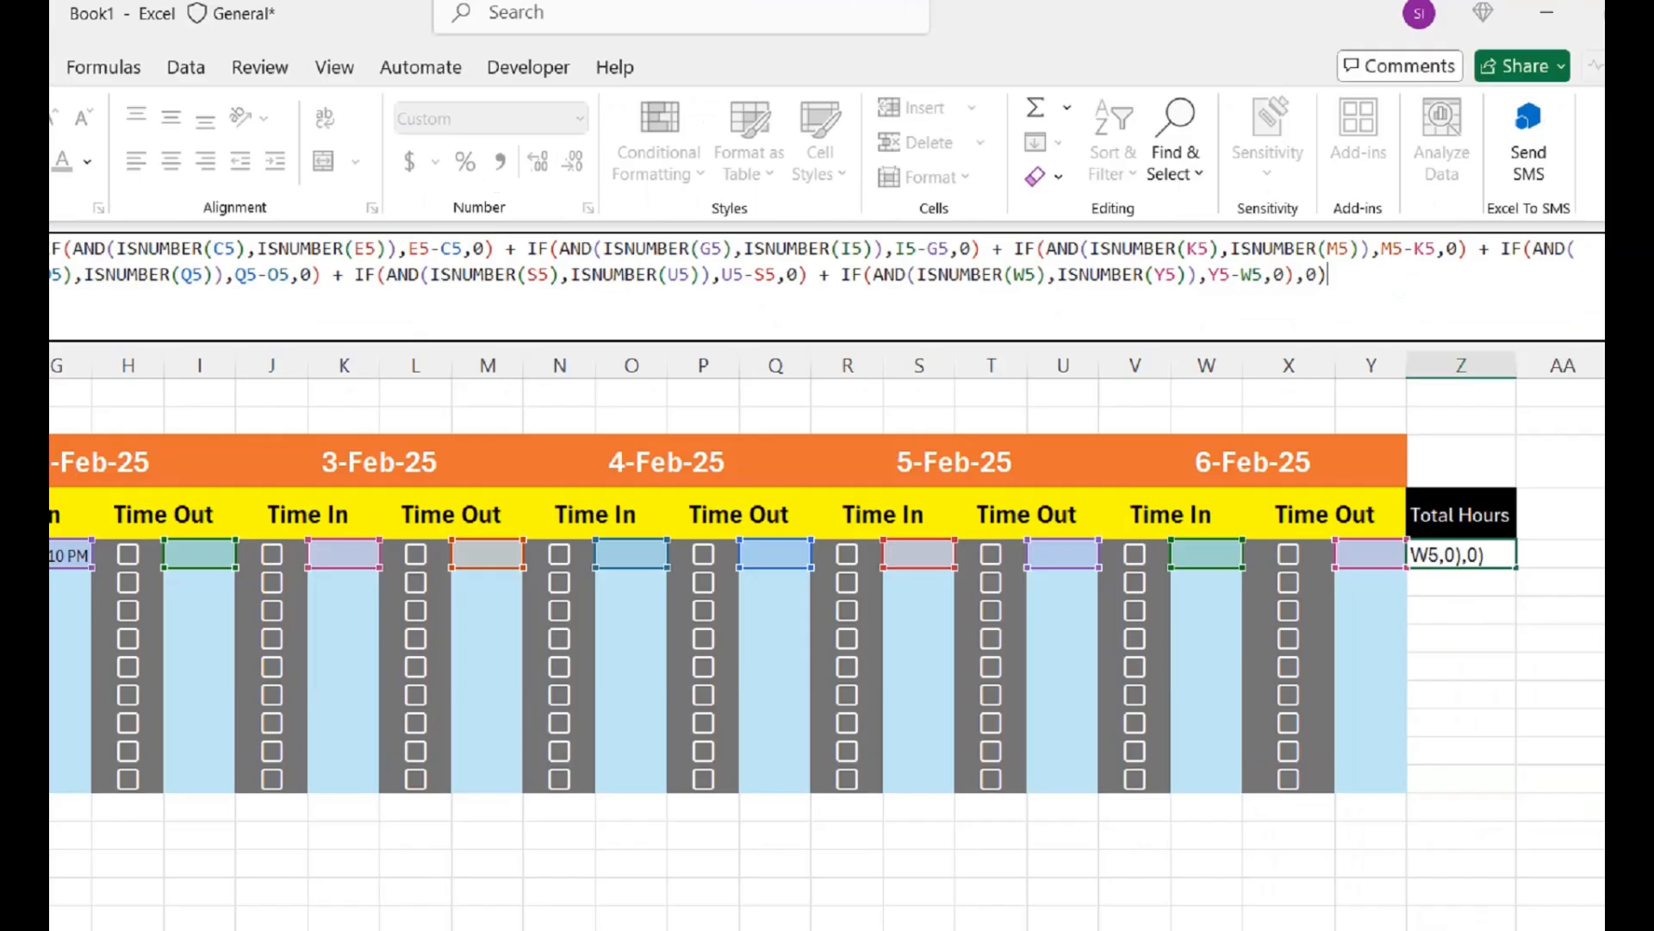
key("Return")
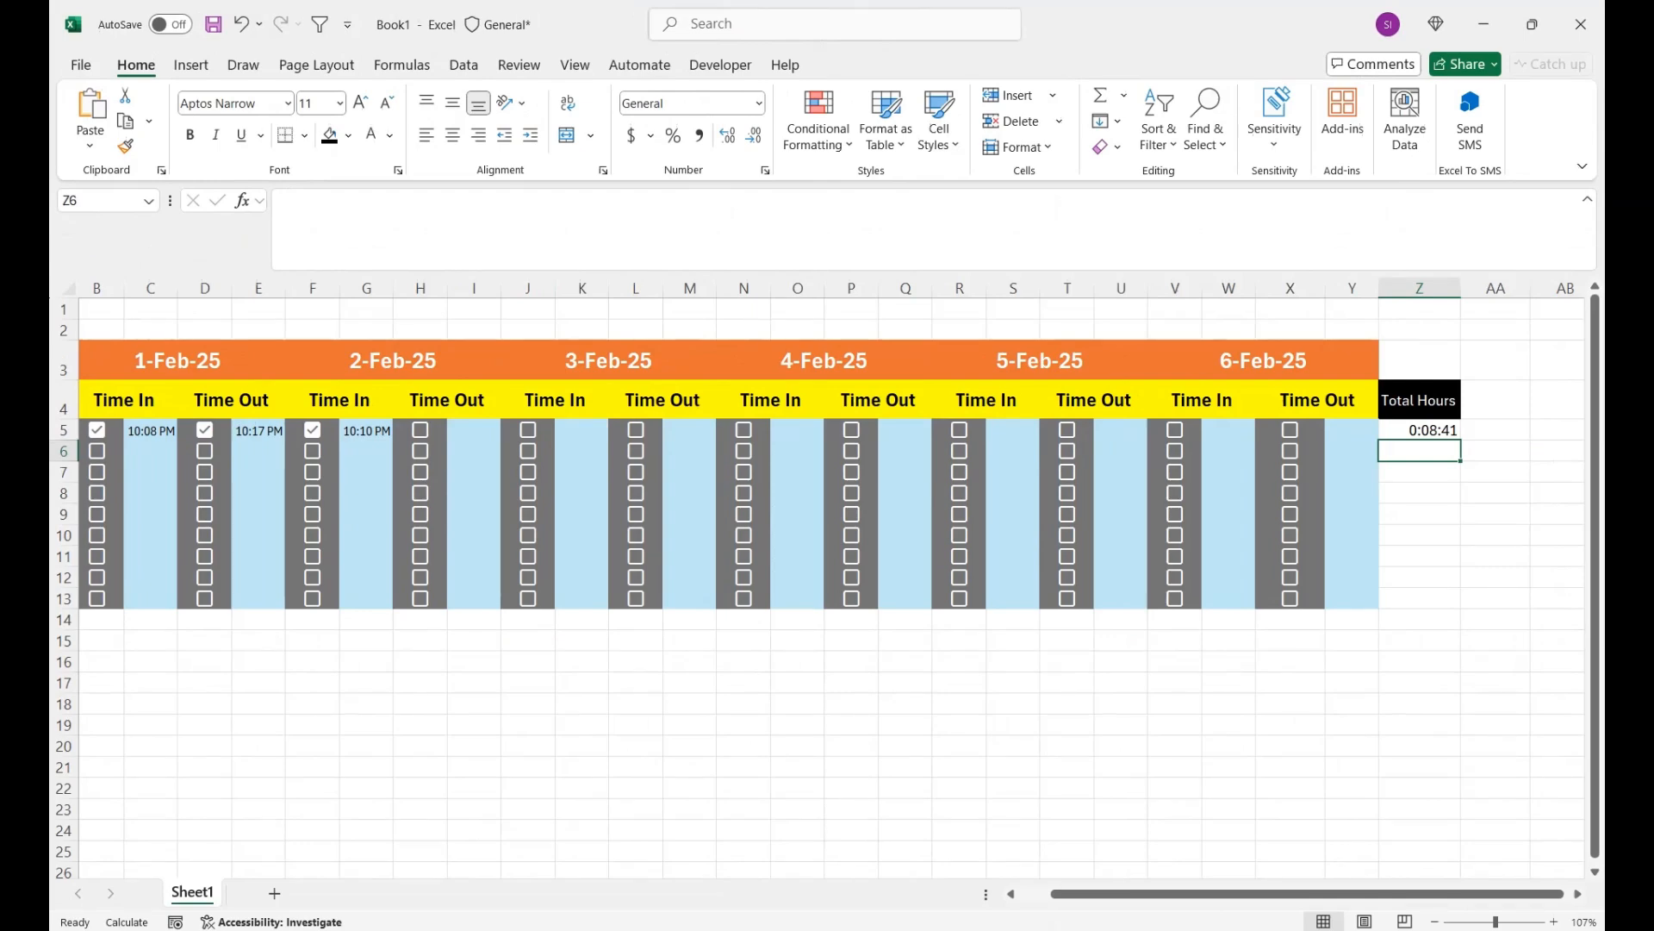
left_click(1419, 430)
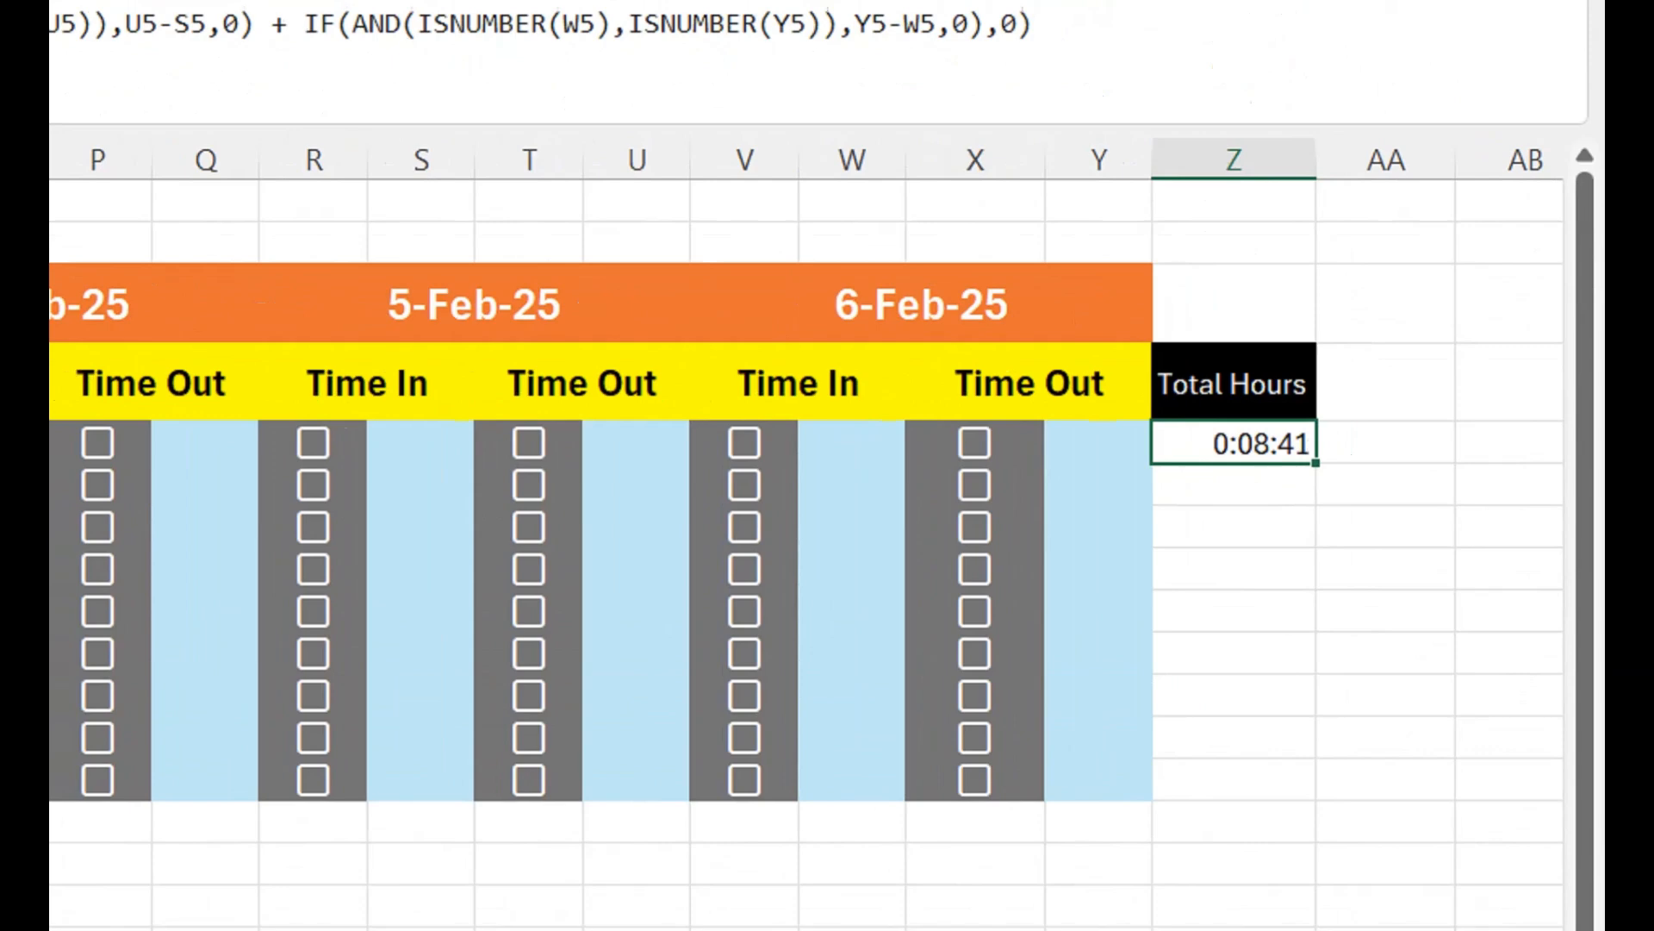
left_click_drag(1461, 440, 1460, 602)
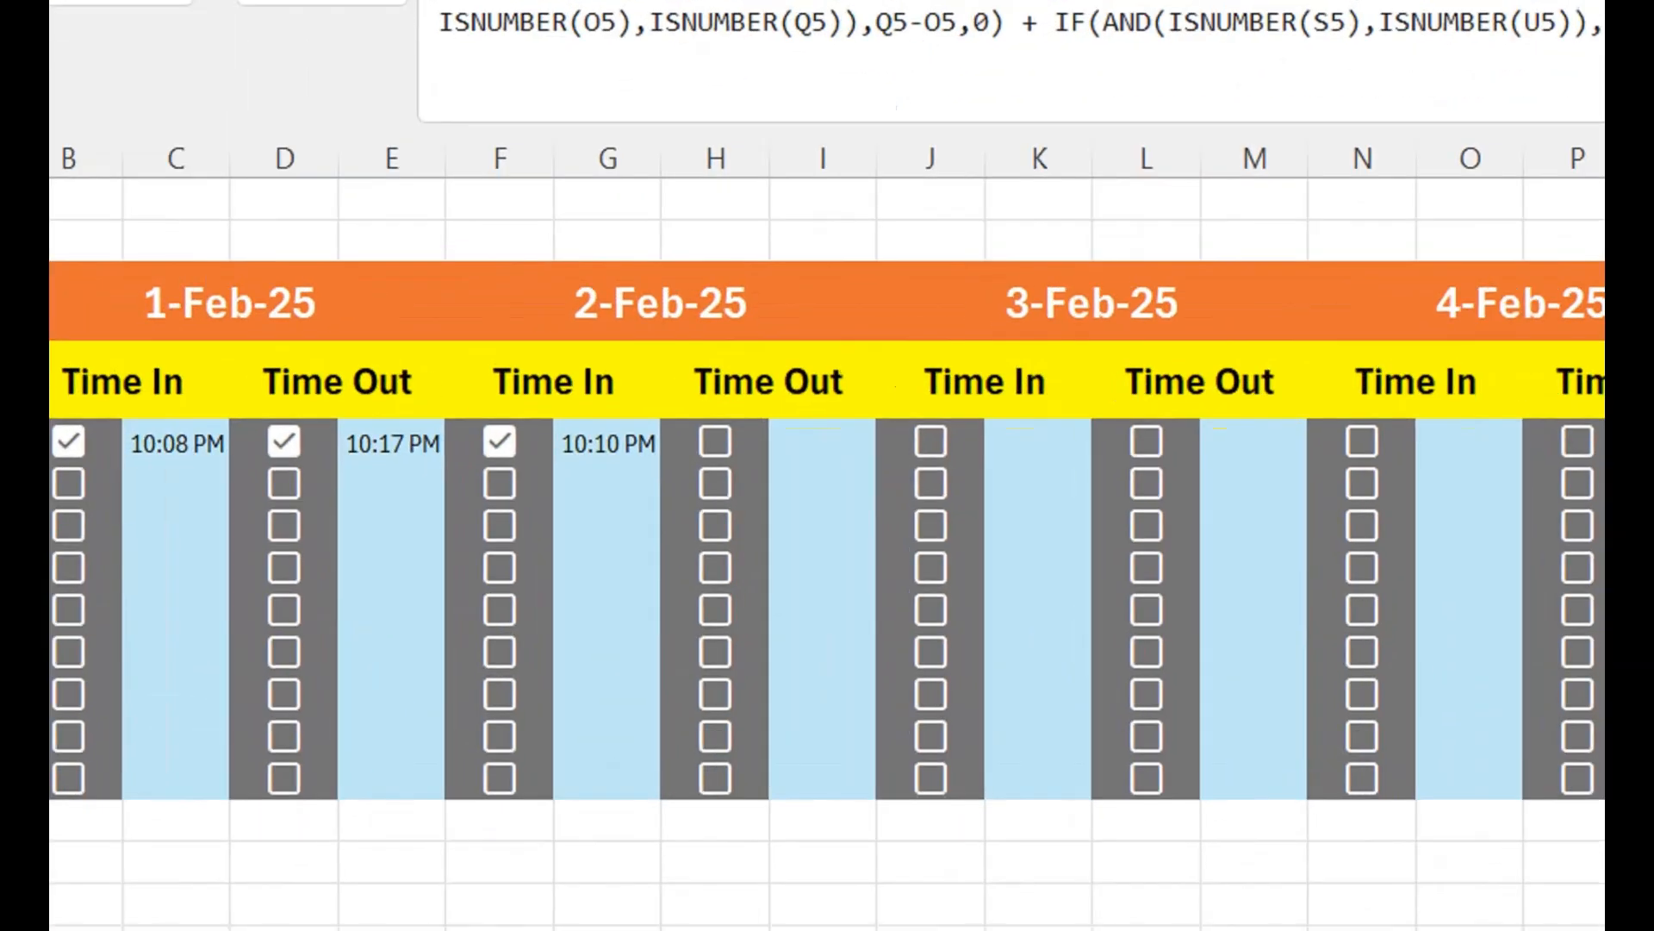
- Tick the row 5 checkboxes for the 2-Feb-25 Time Out and the 3-Feb-25 Time In
left_click(715, 441)
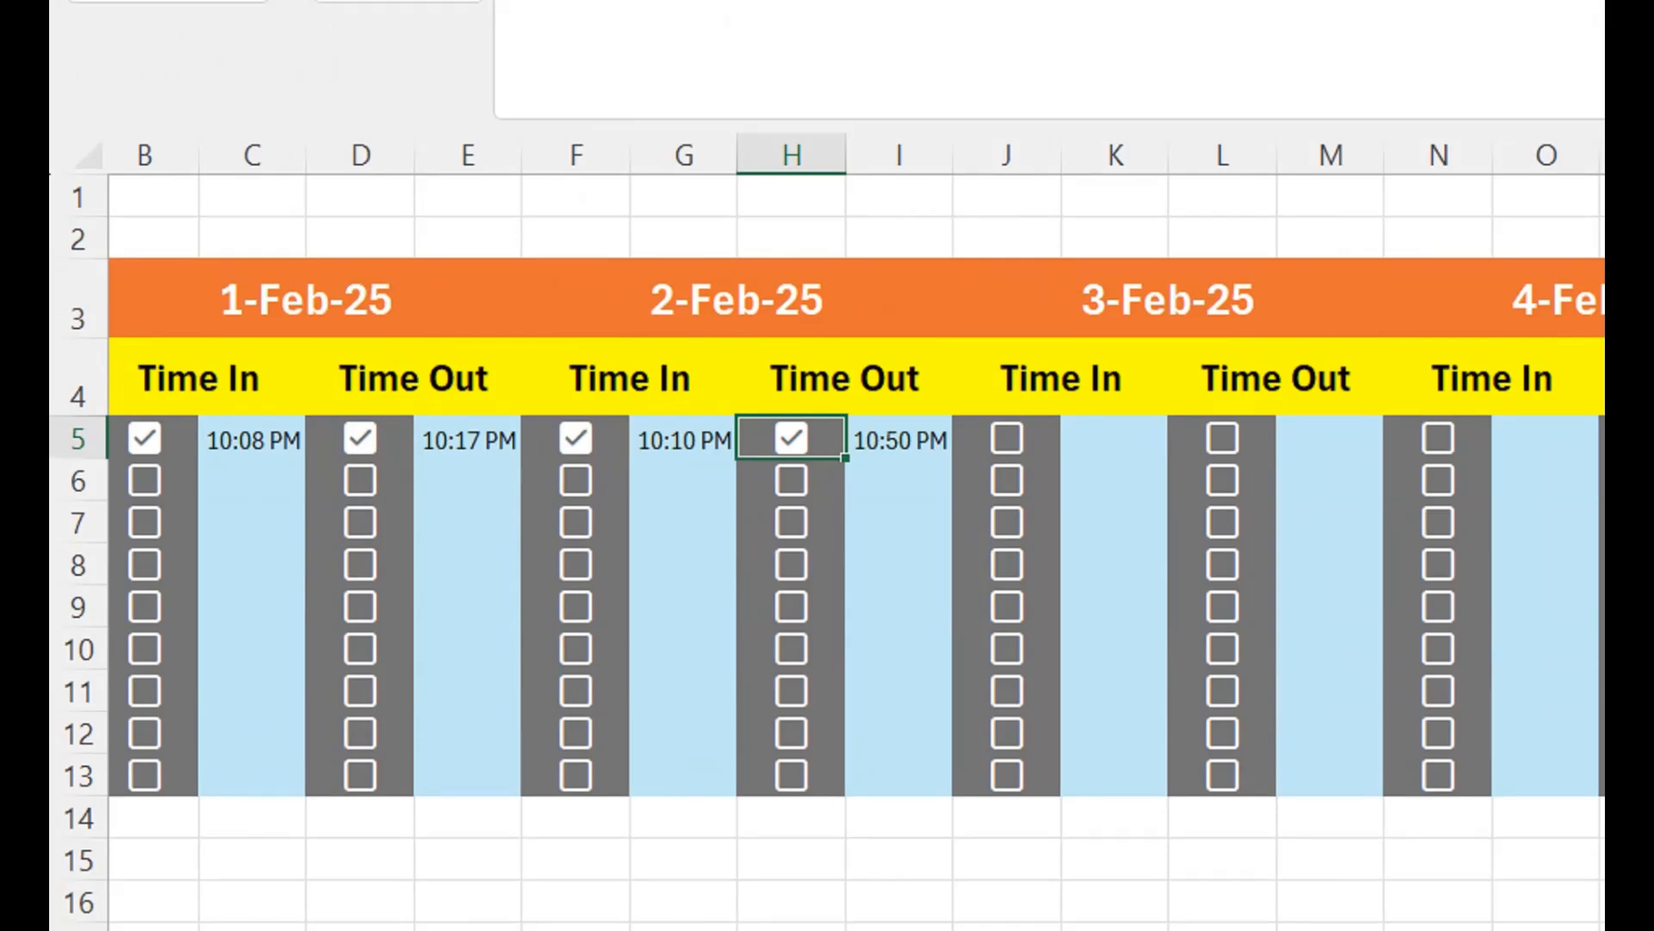
key("Right")
key("Right")
key("space")
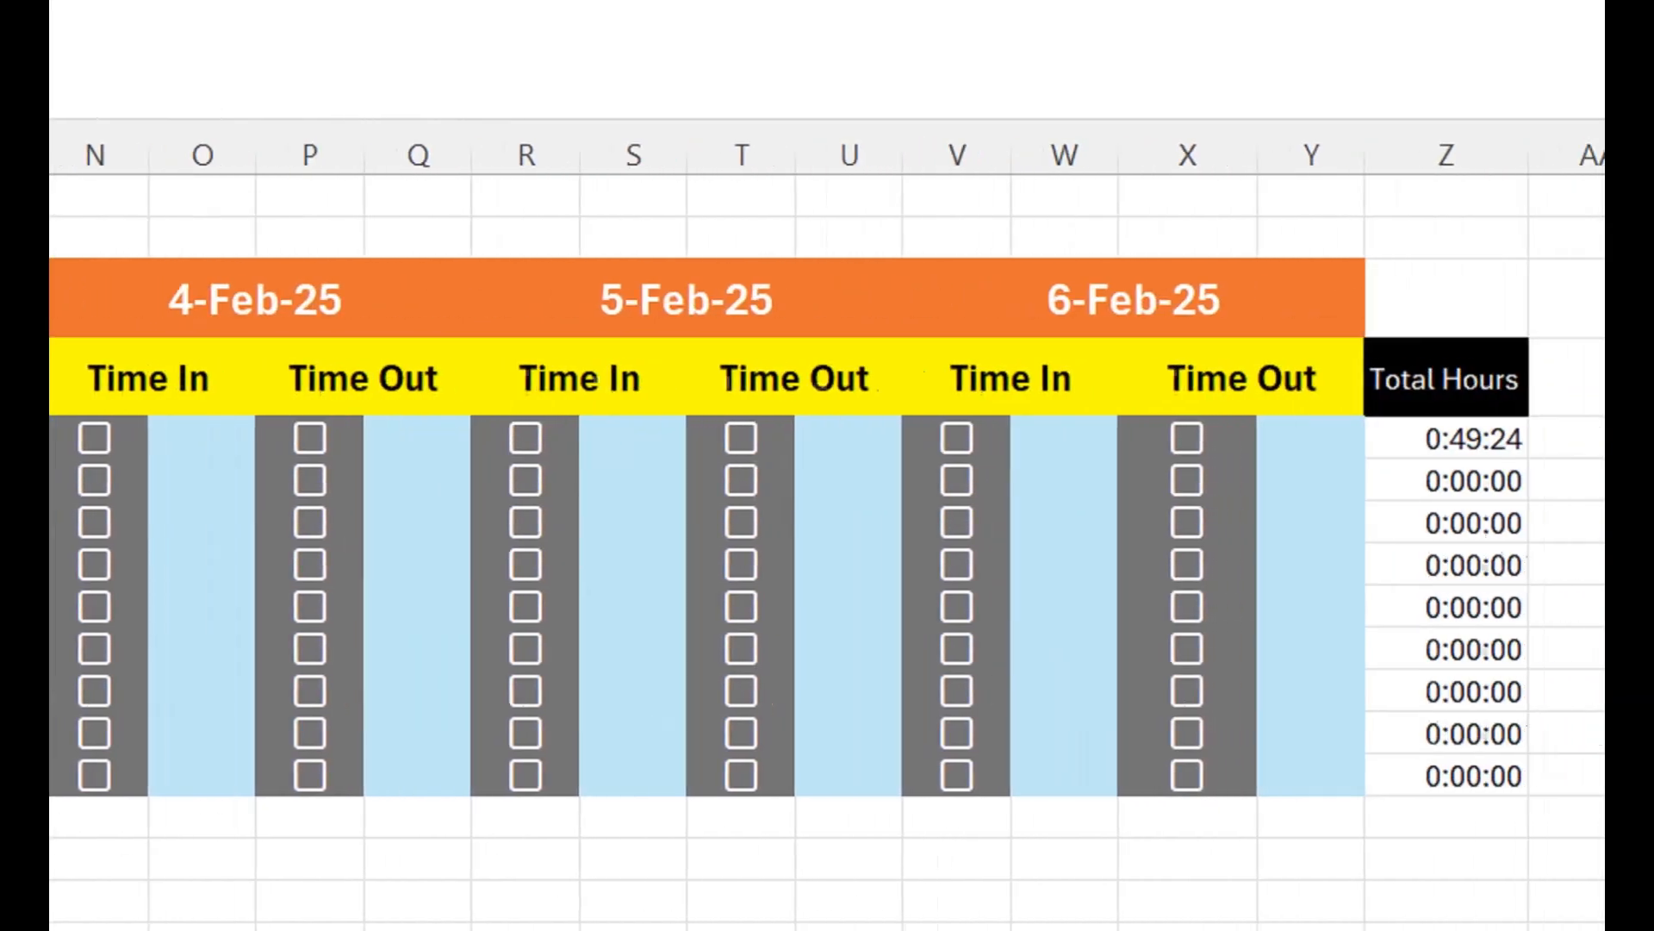
- Try building the custom number format [h]:mm:ss from h:mm:ss for the total in Z5
left_click(1446, 438)
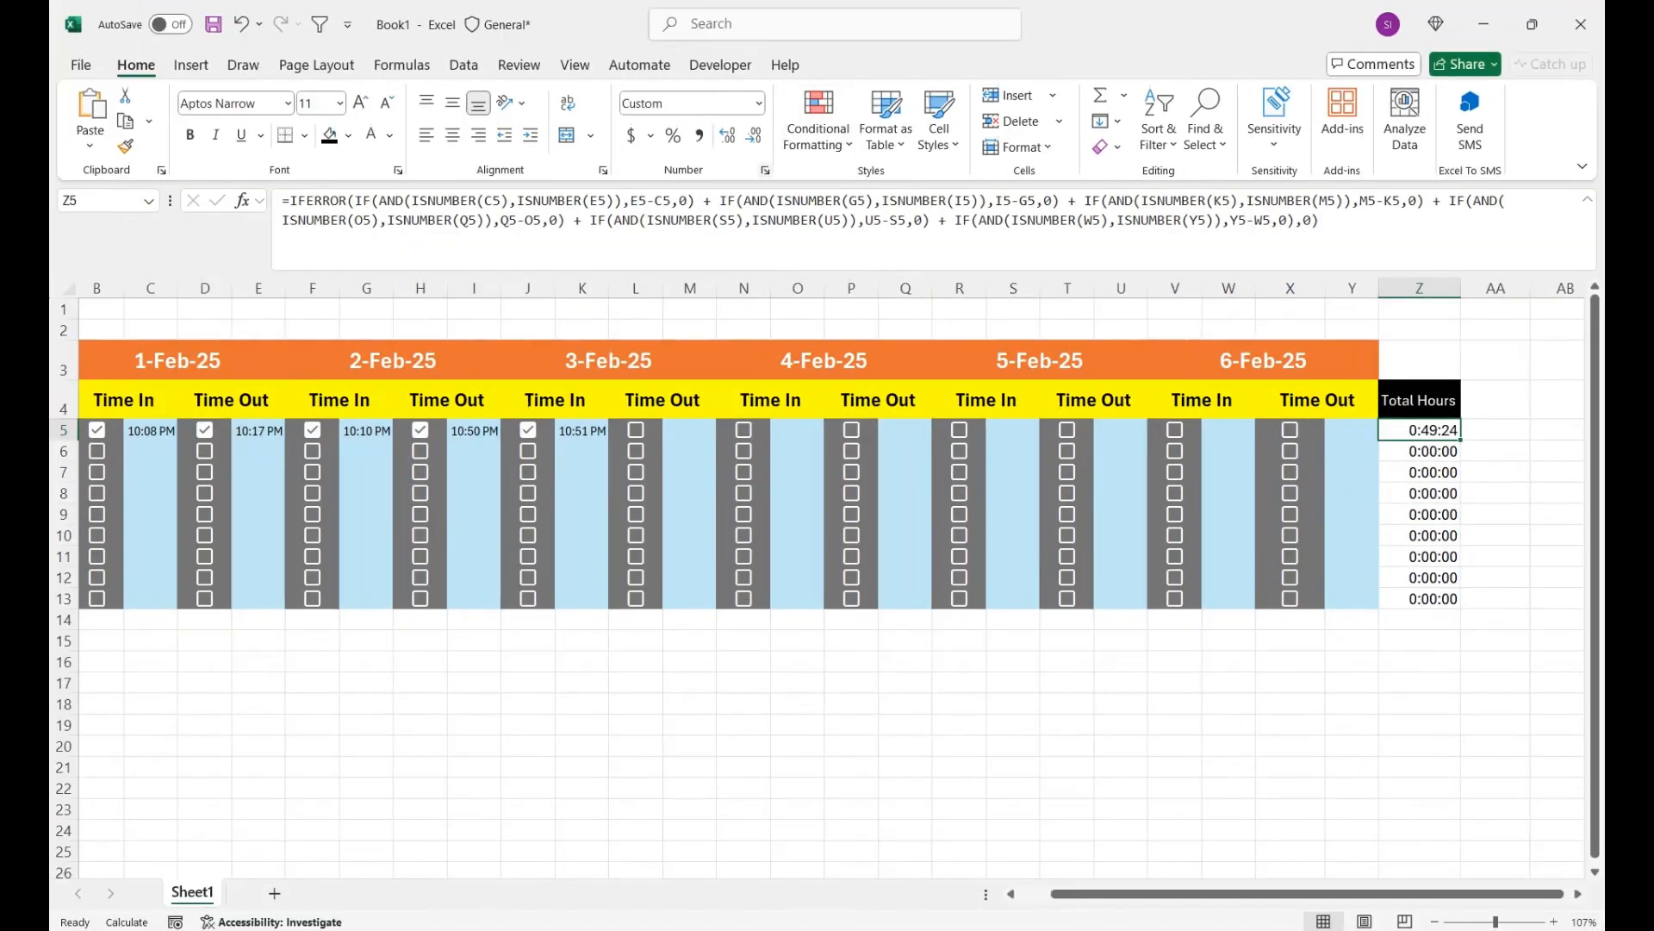
key("ctrl+1")
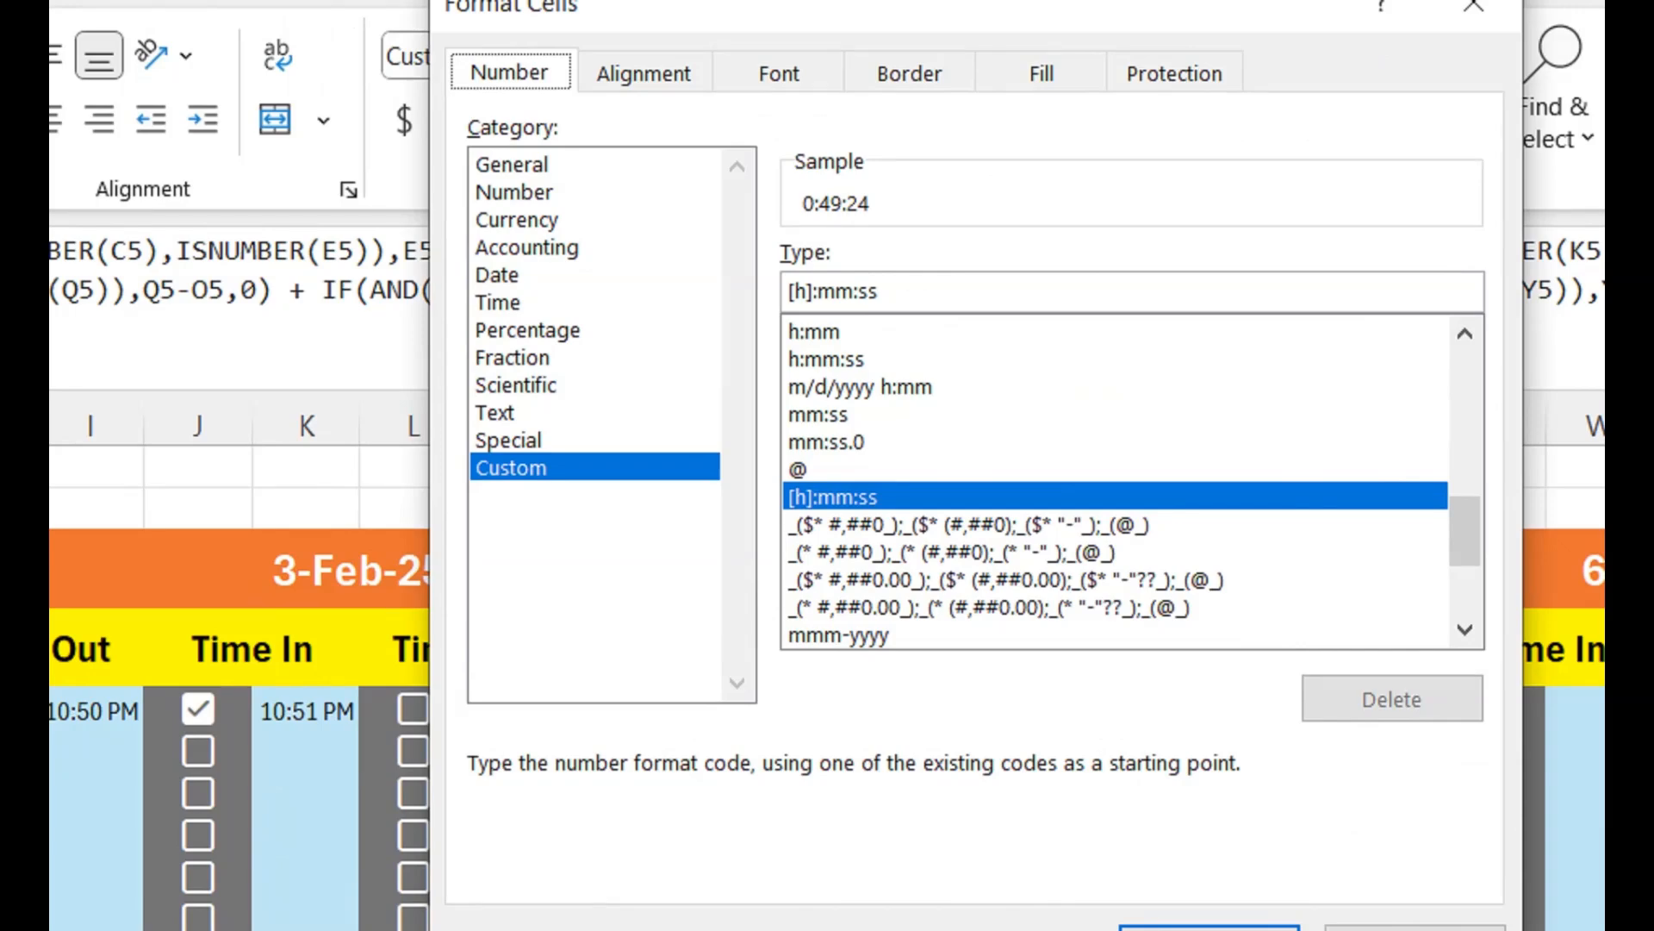
left_click(827, 360)
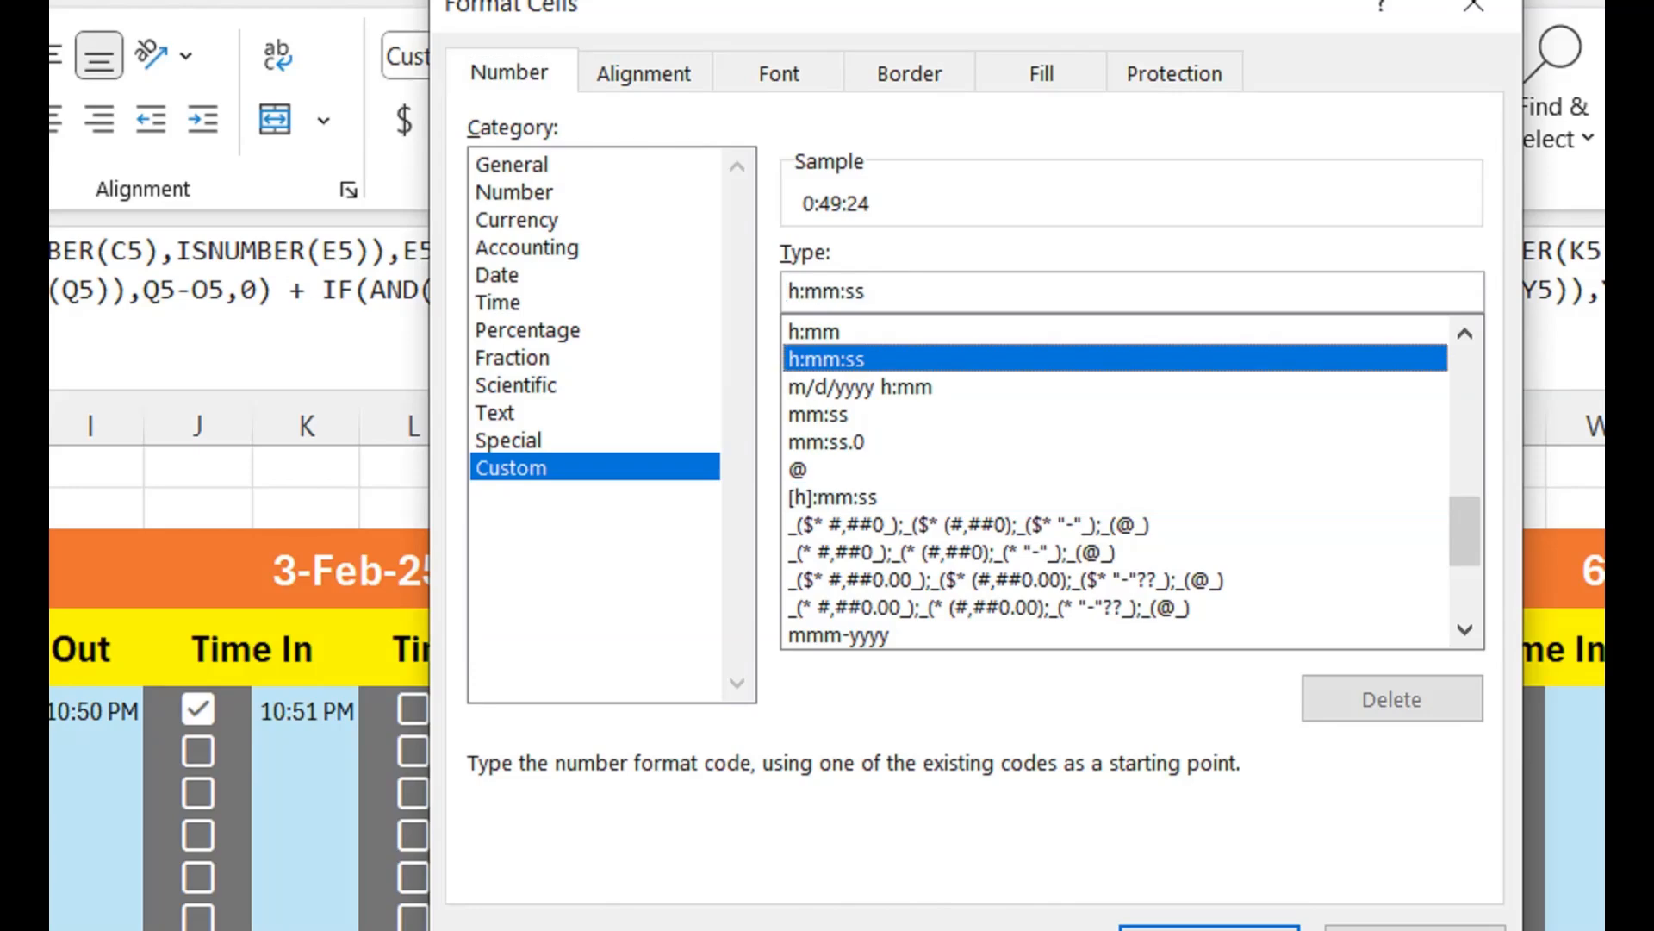
left_click(823, 291)
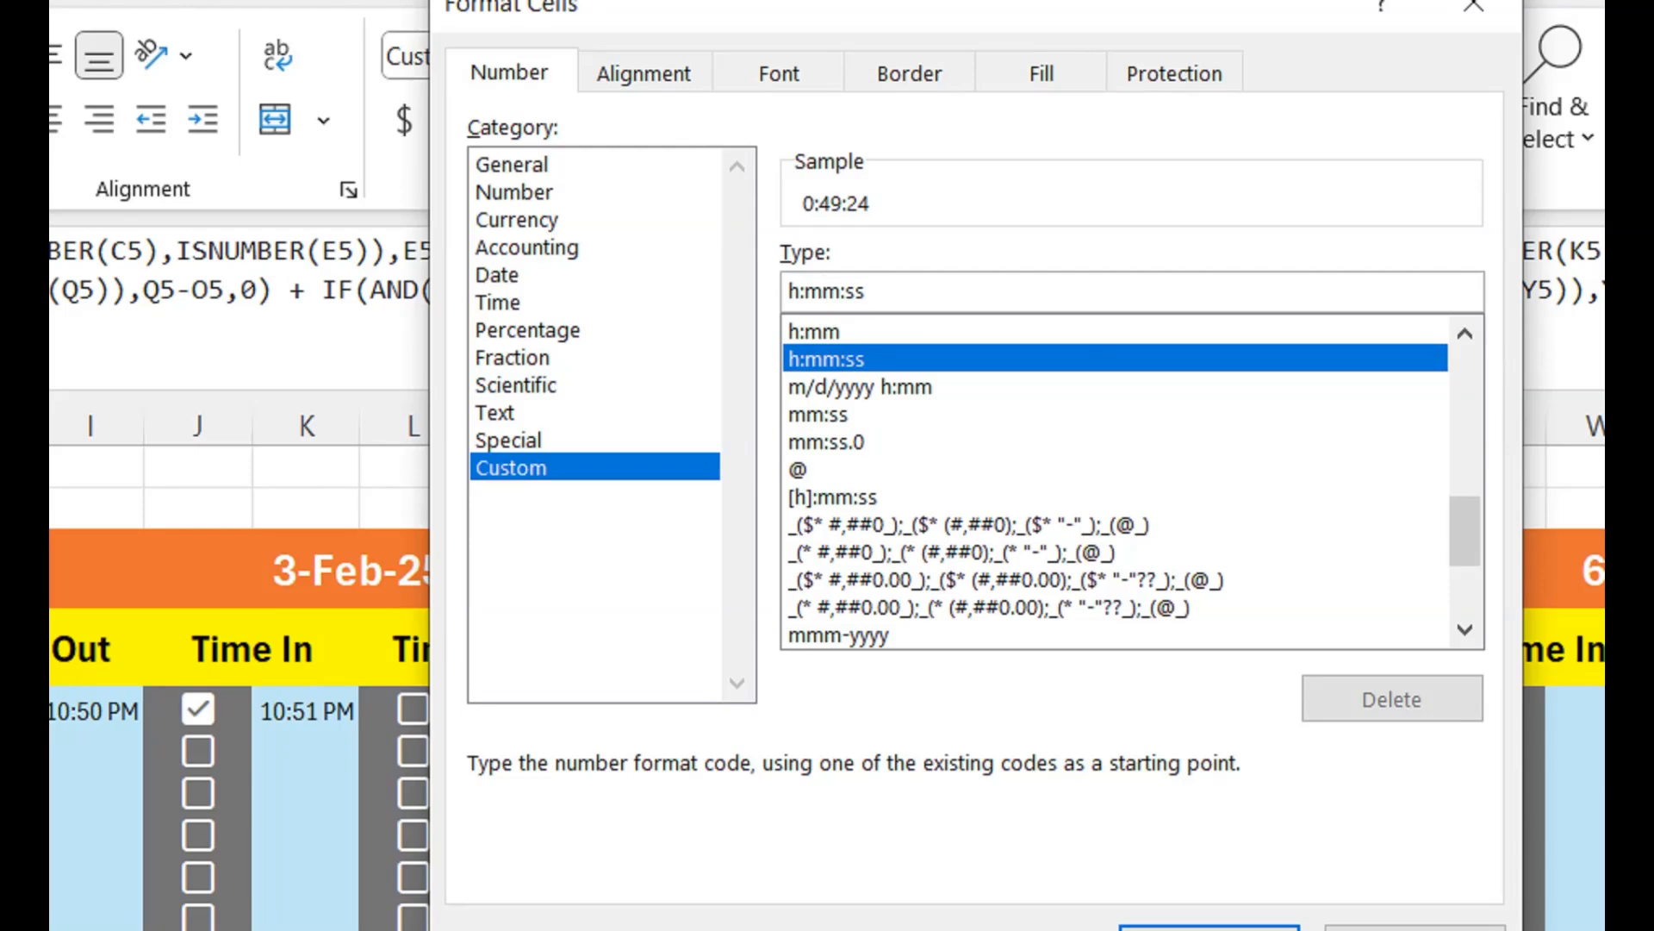
key("Left")
type("]")
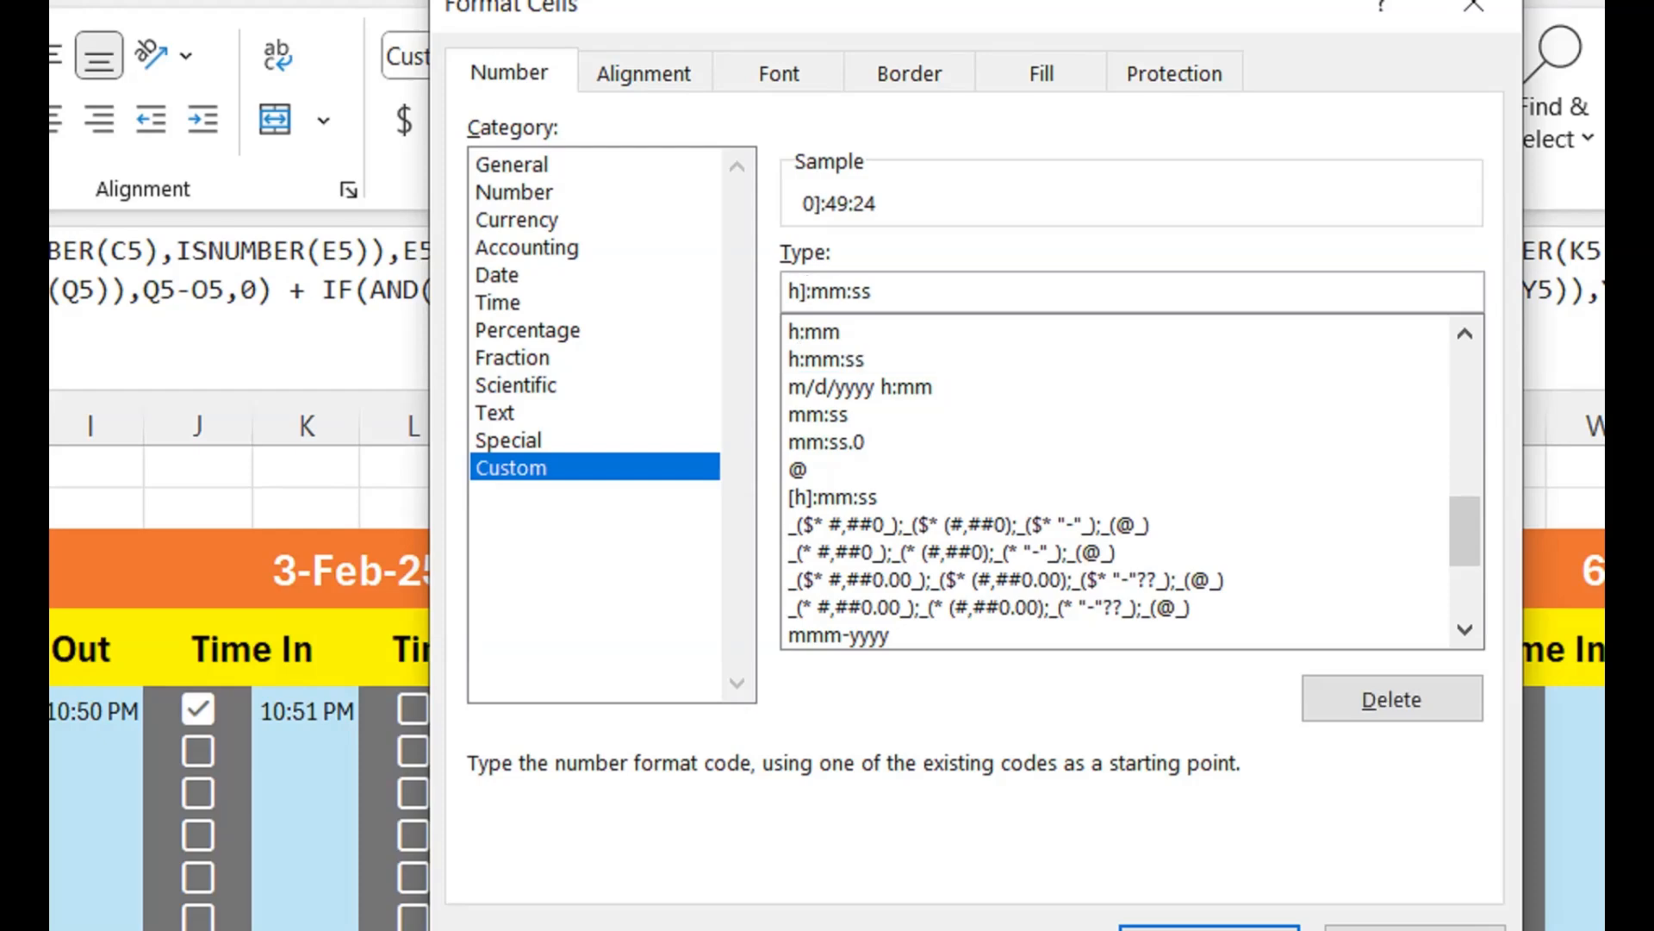
type("[")
key("BackSpace")
key("Home")
type("[")
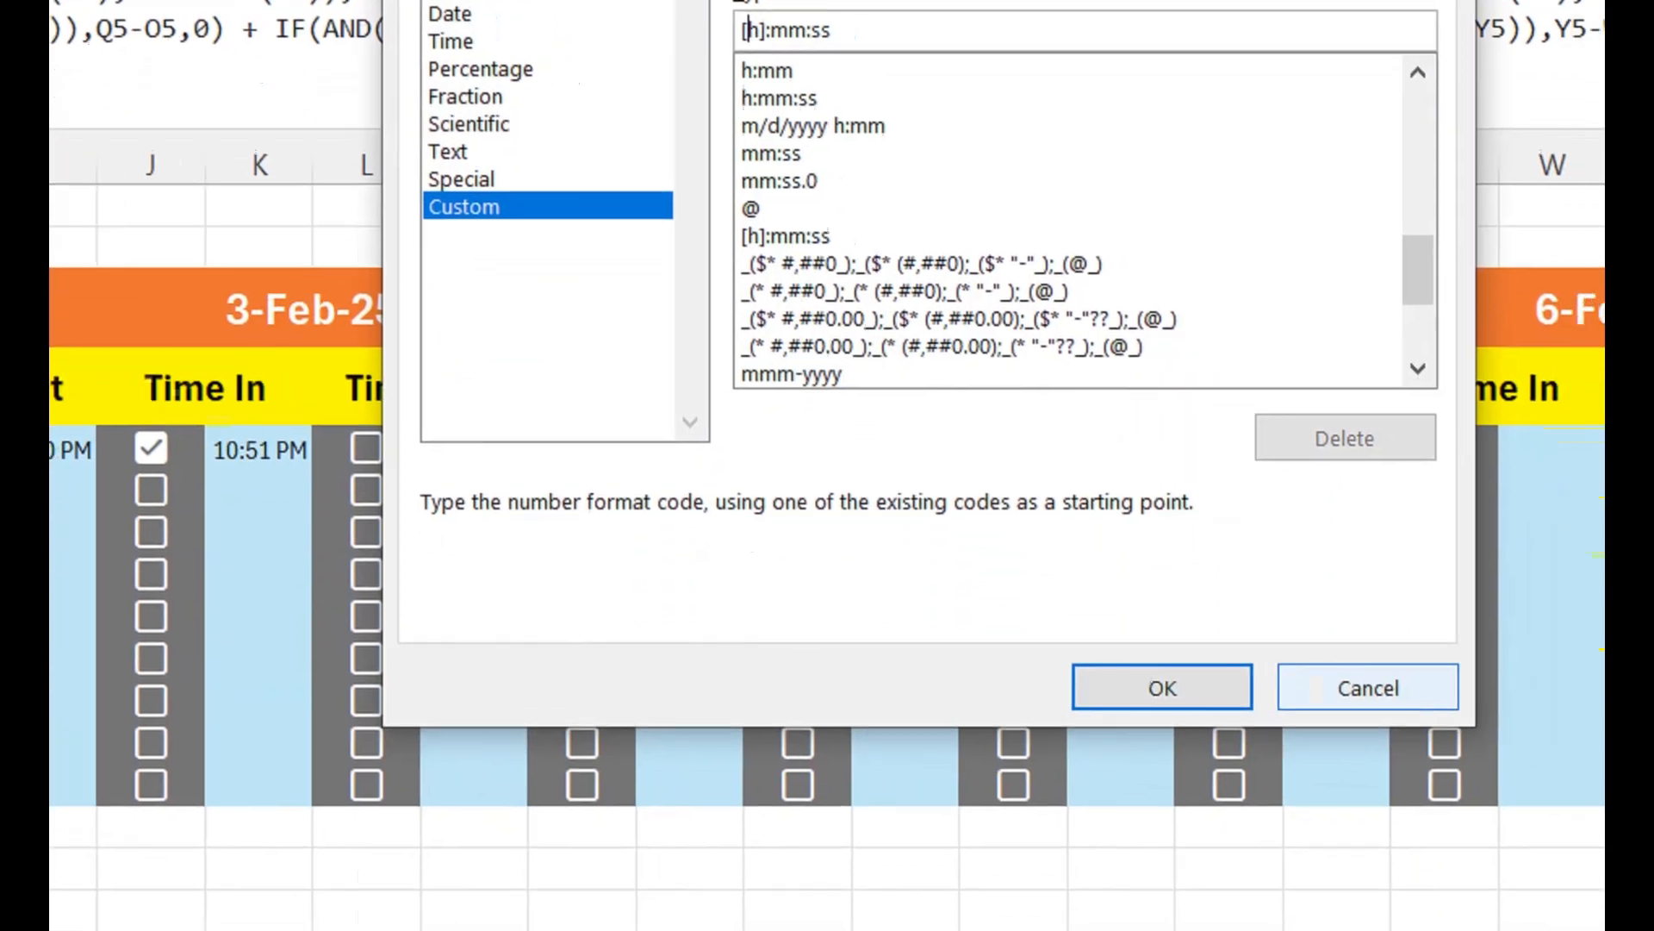
left_click(1414, 813)
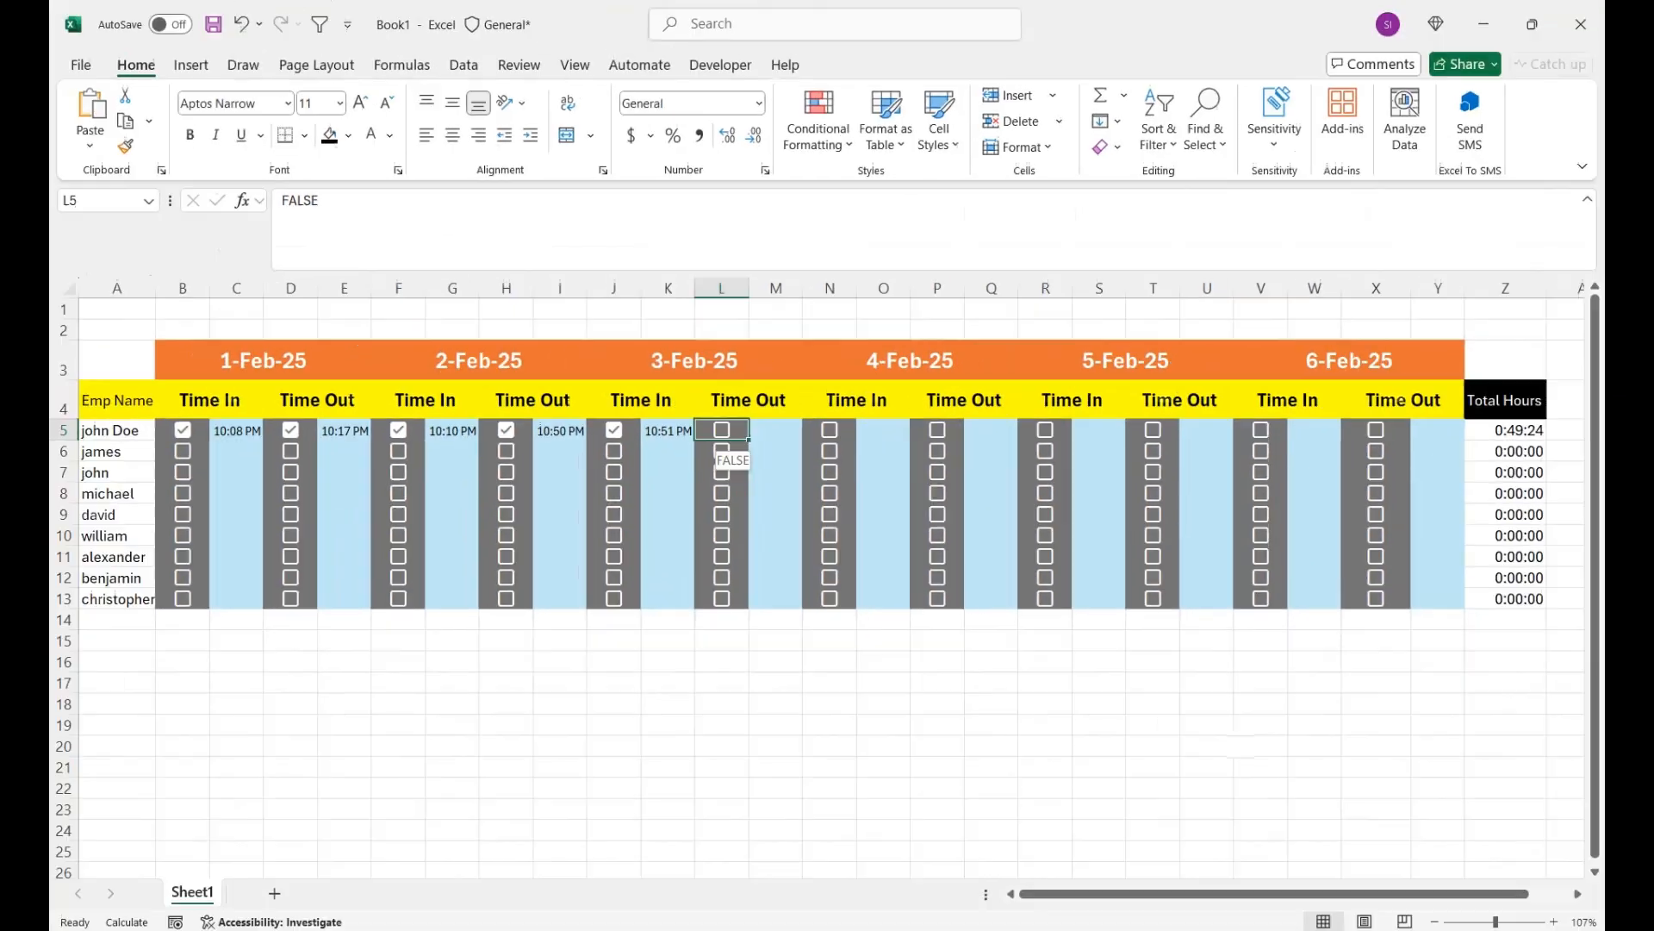
- Tick the 3-Feb-25 Time Out checkbox in row 5
left_click(804, 469)
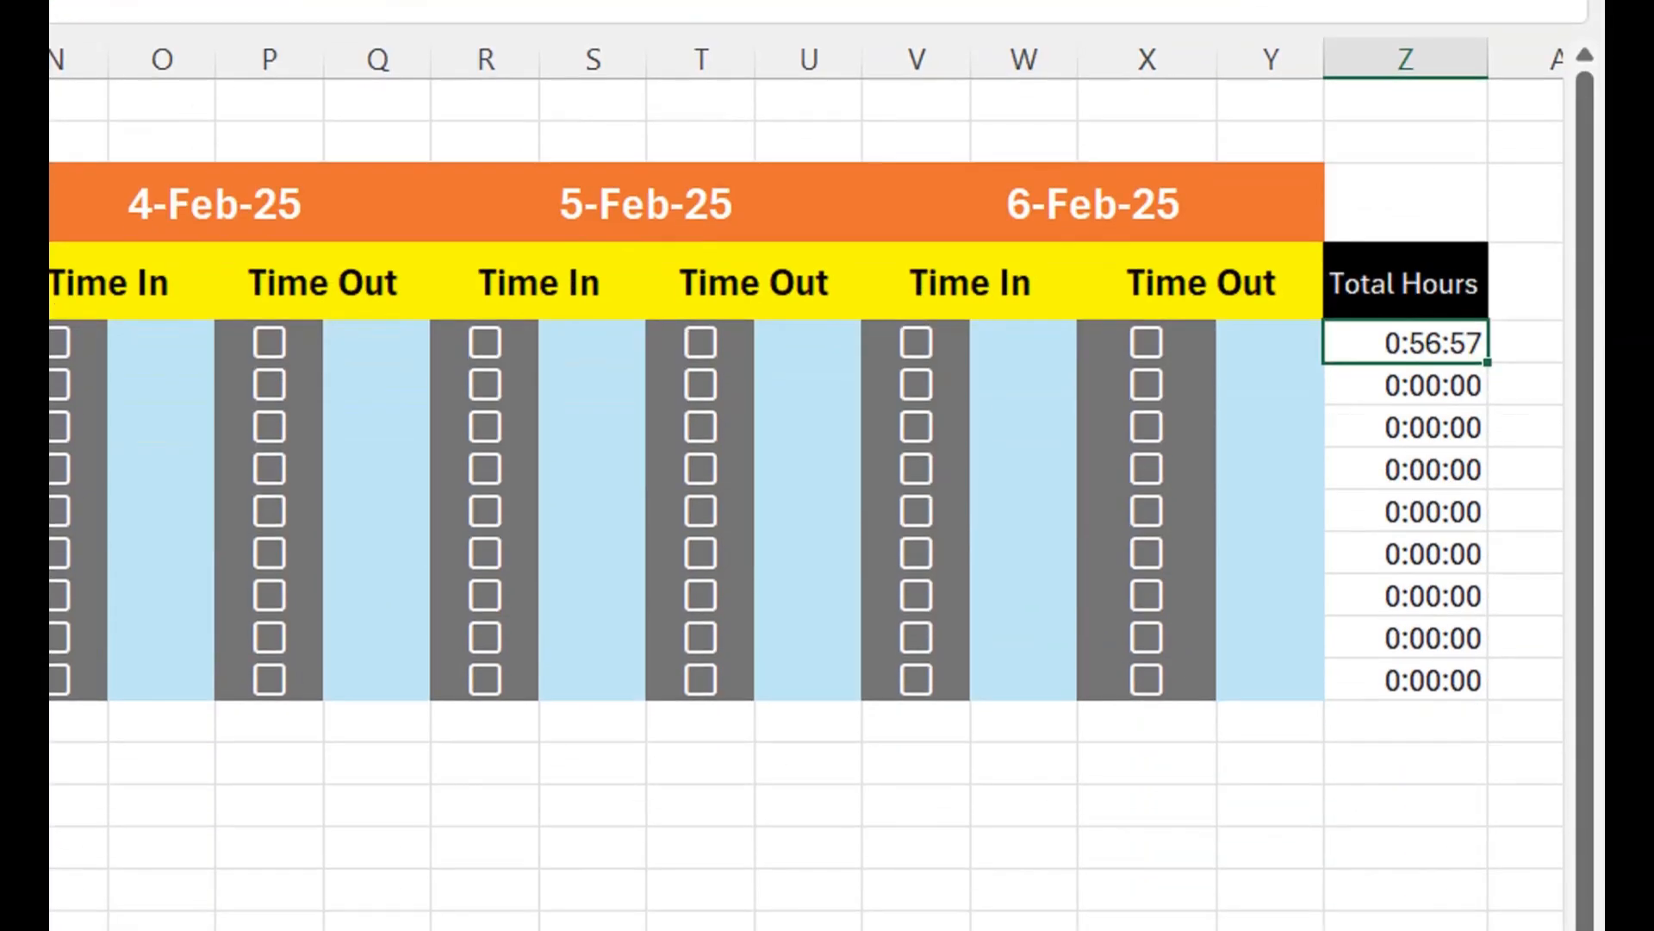
- Enter =MINUTE(Z5) in AA5 to extract the minutes from the row 5 total
left_click_drag(1523, 343, 1426, 343)
left_click(1415, 343)
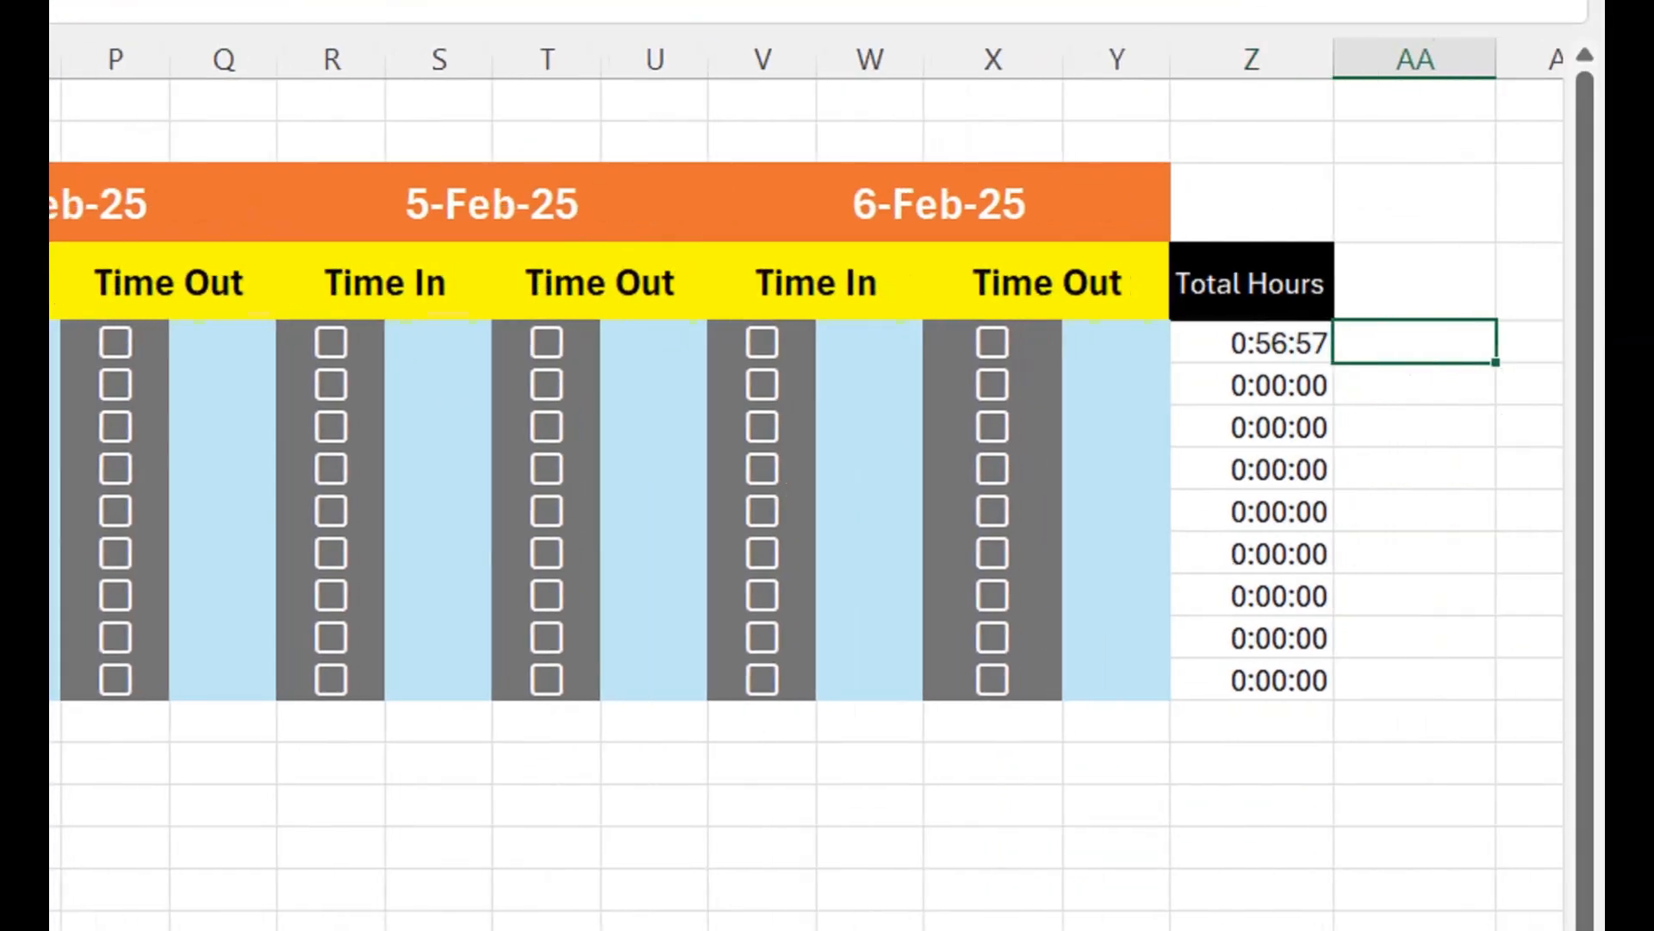
type("=")
key("BackSpace")
type("=min")
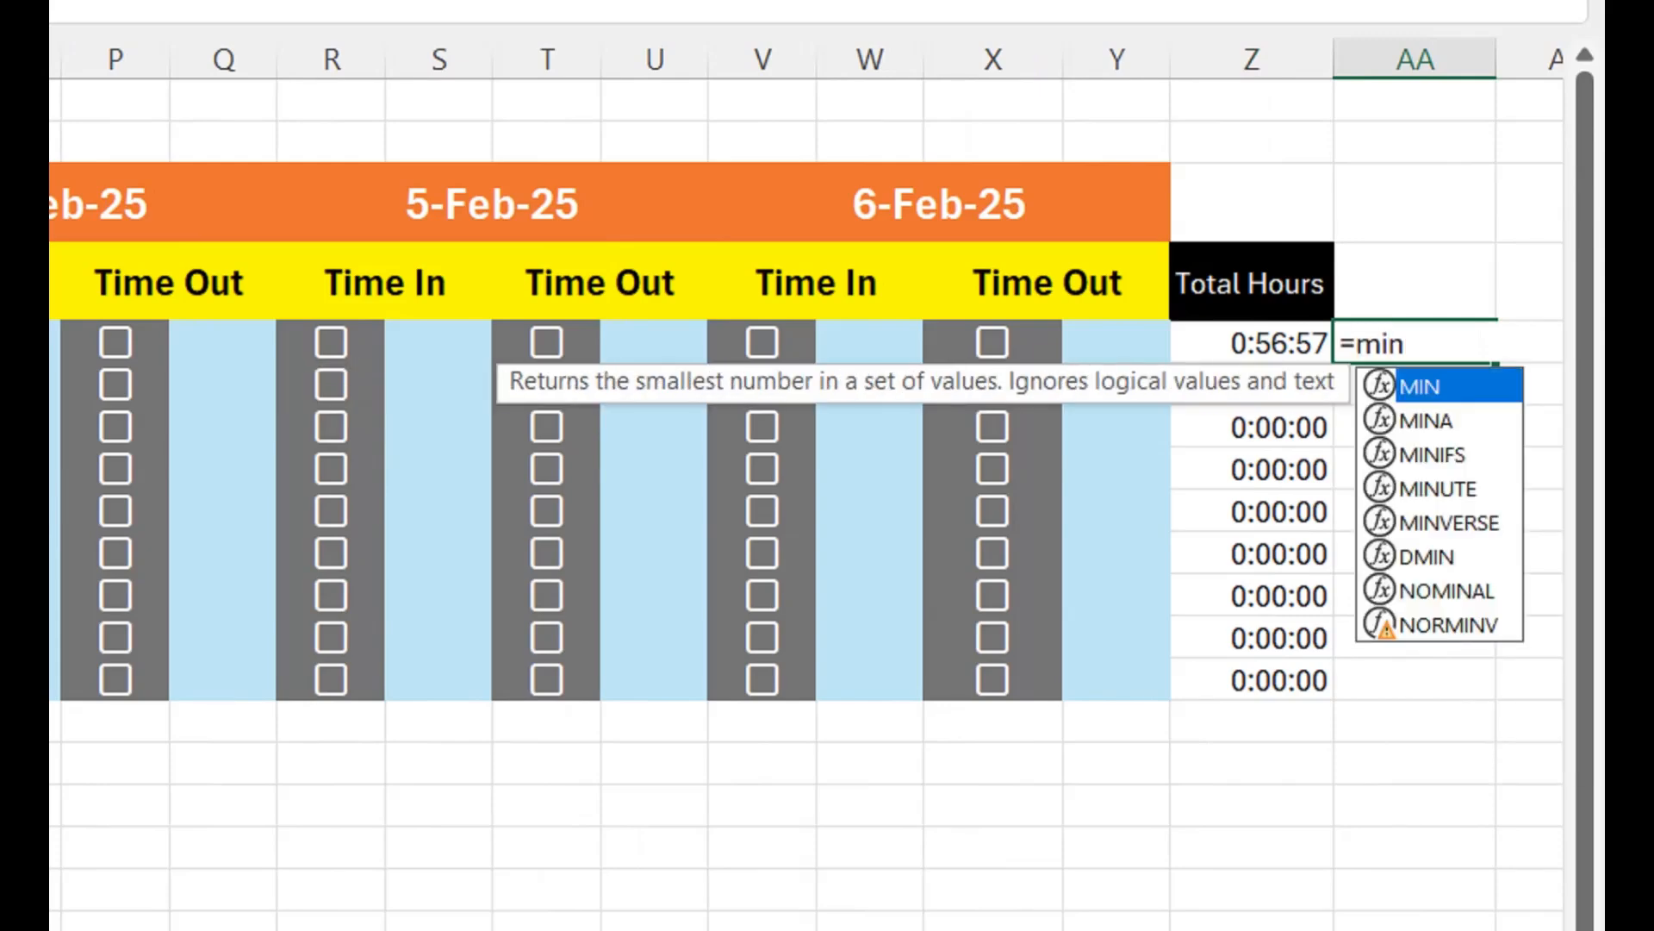
key("Down")
key("Down")
key("Down")
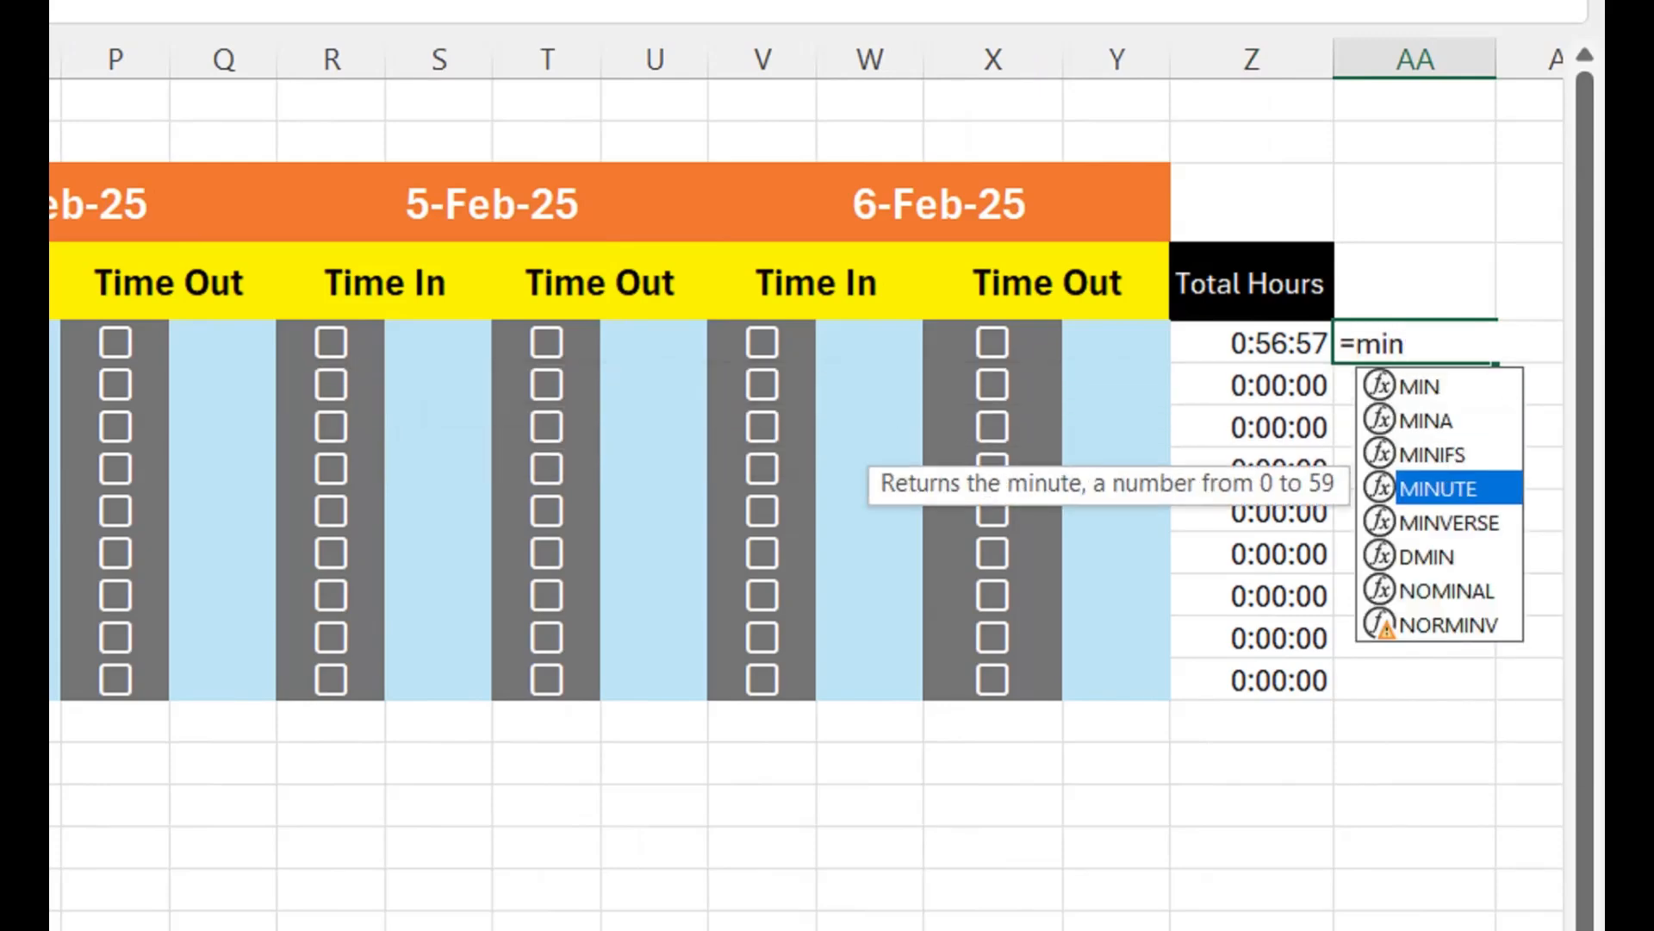
key("Tab")
key("Left")
type(")")
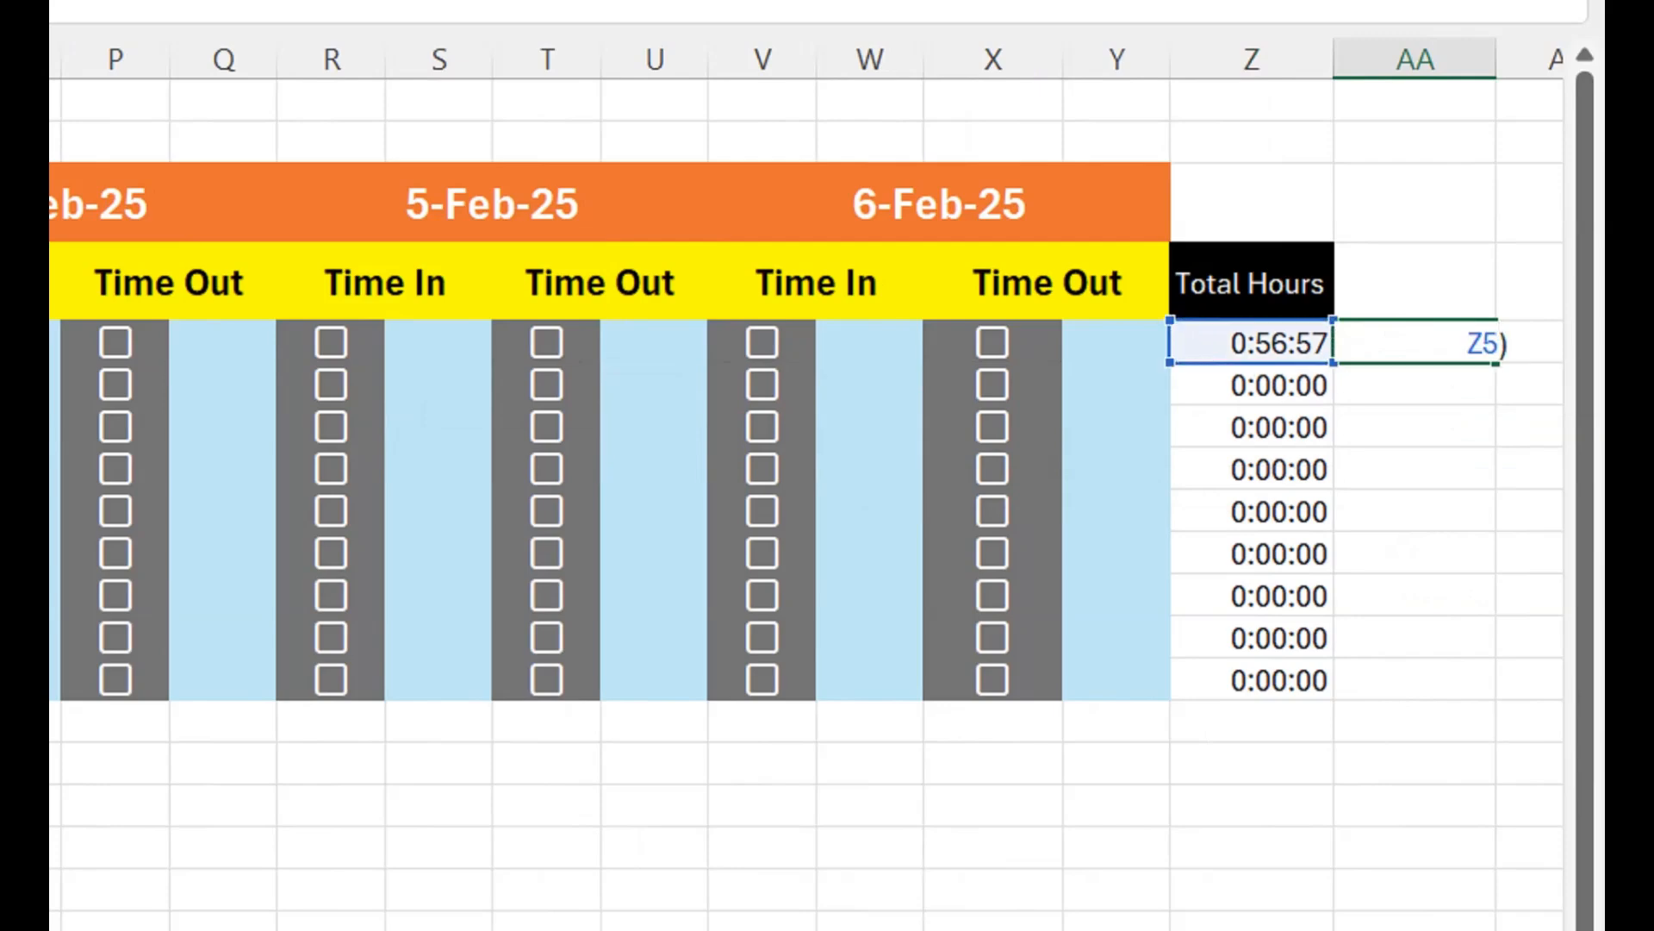
key("Return")
key("ctrl+0")
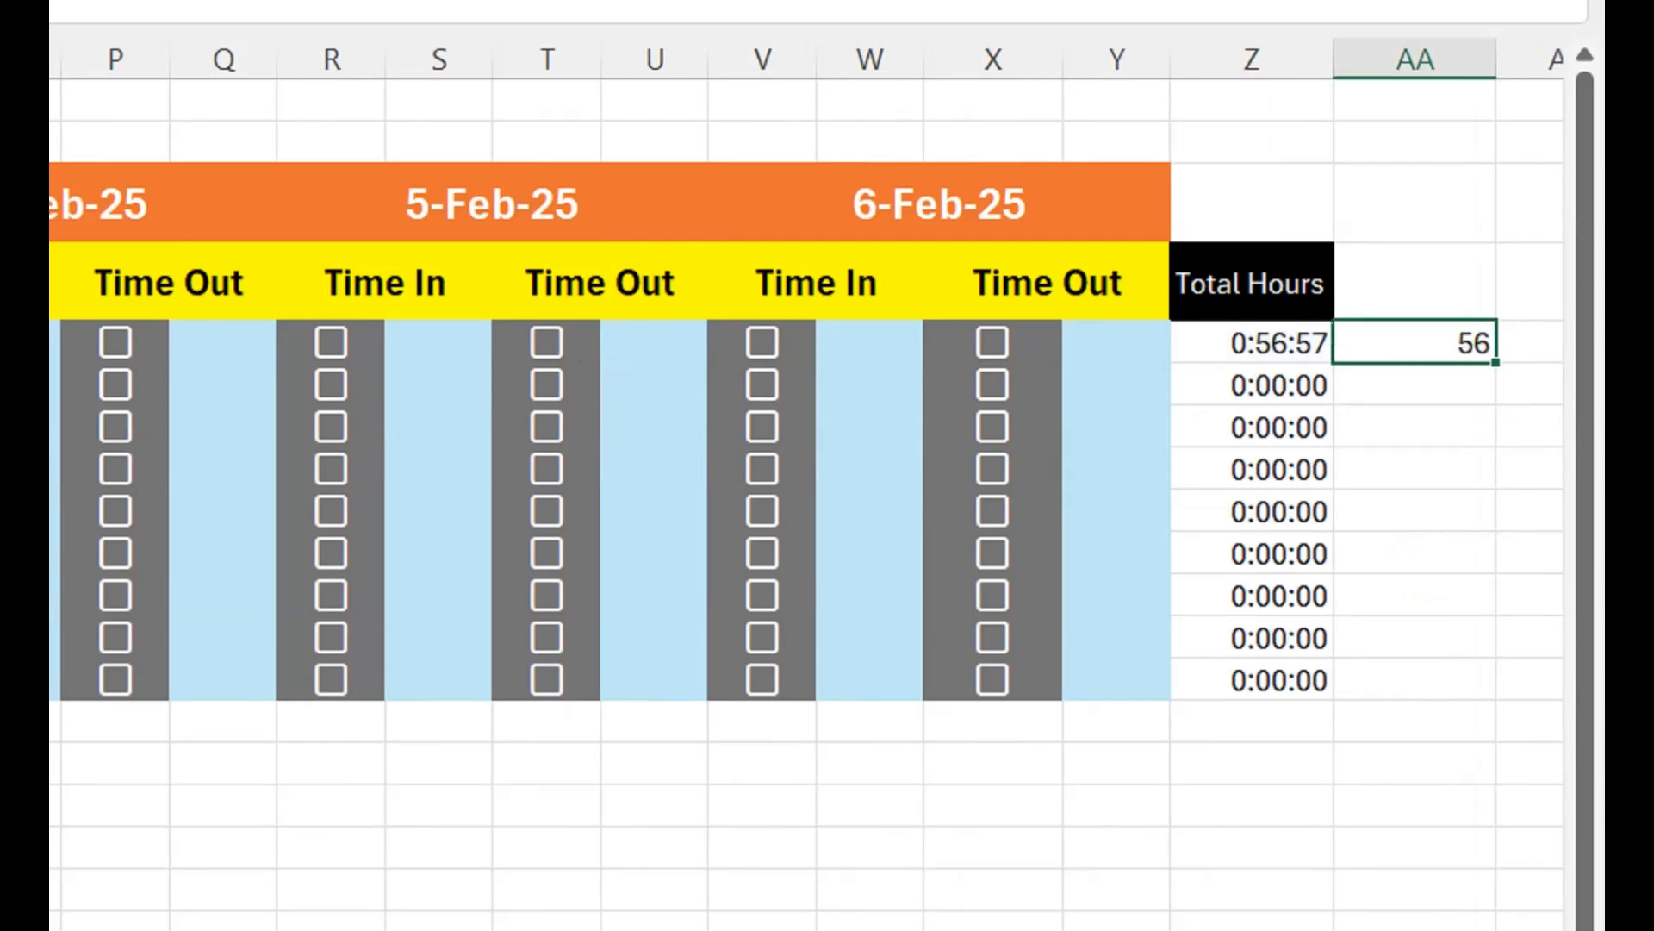
double_click(1410, 343)
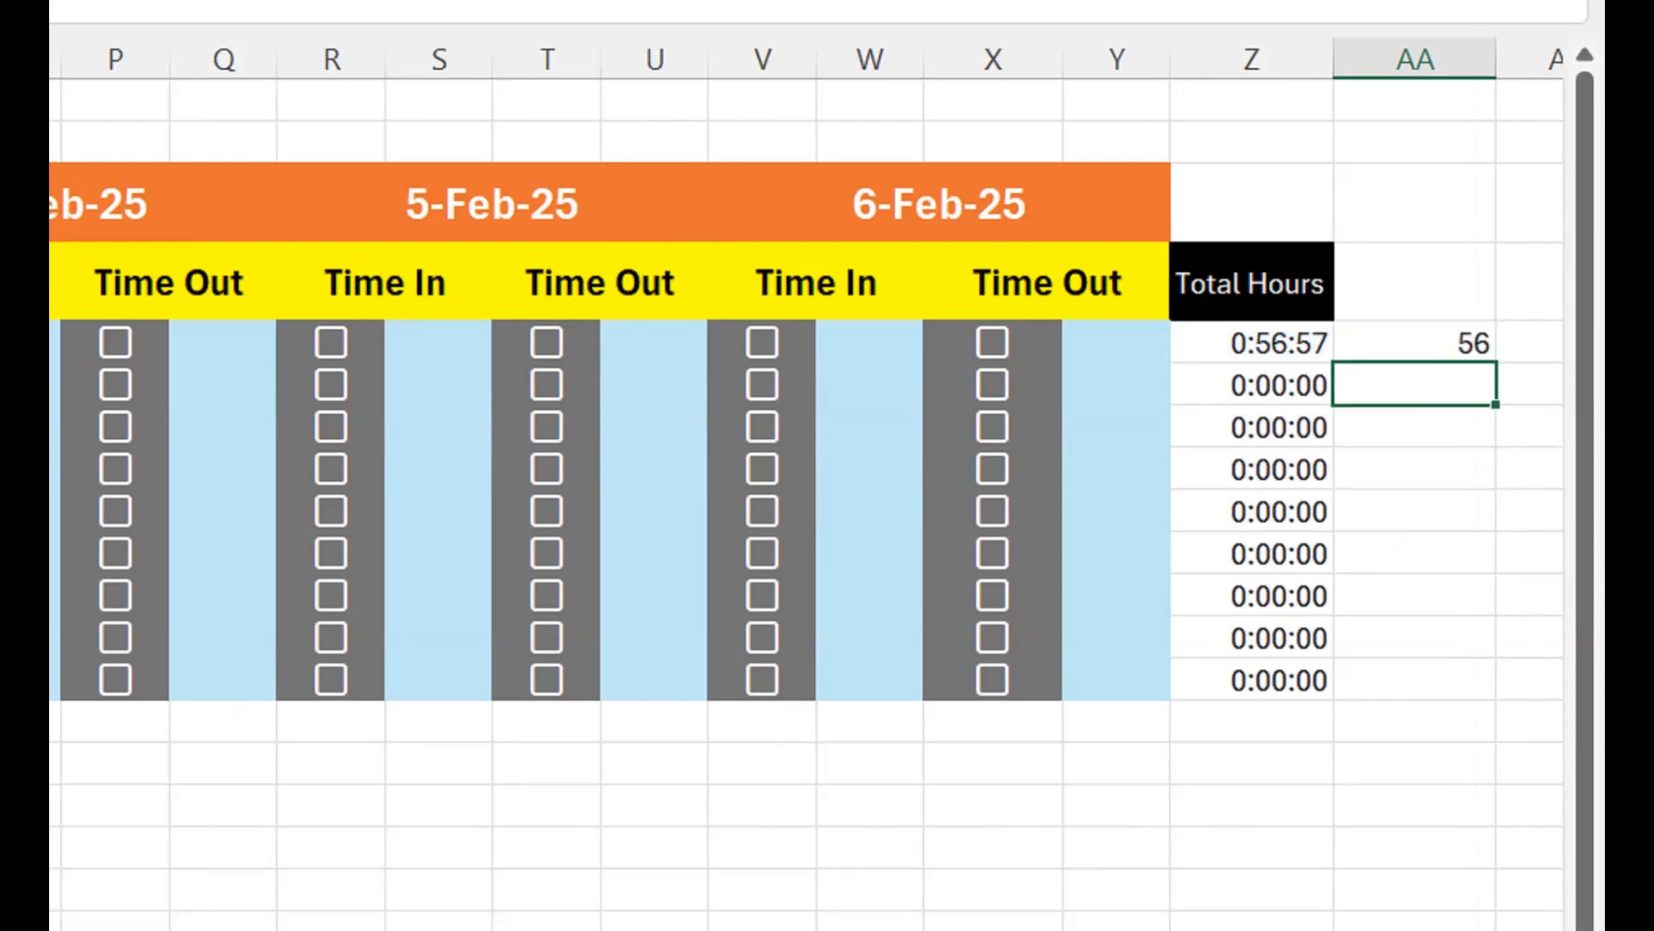
- Enter =HOUR(Z5) in AA4 to extract the hours from the row 5 total
key("Up")
key("Up")
type("=hour")
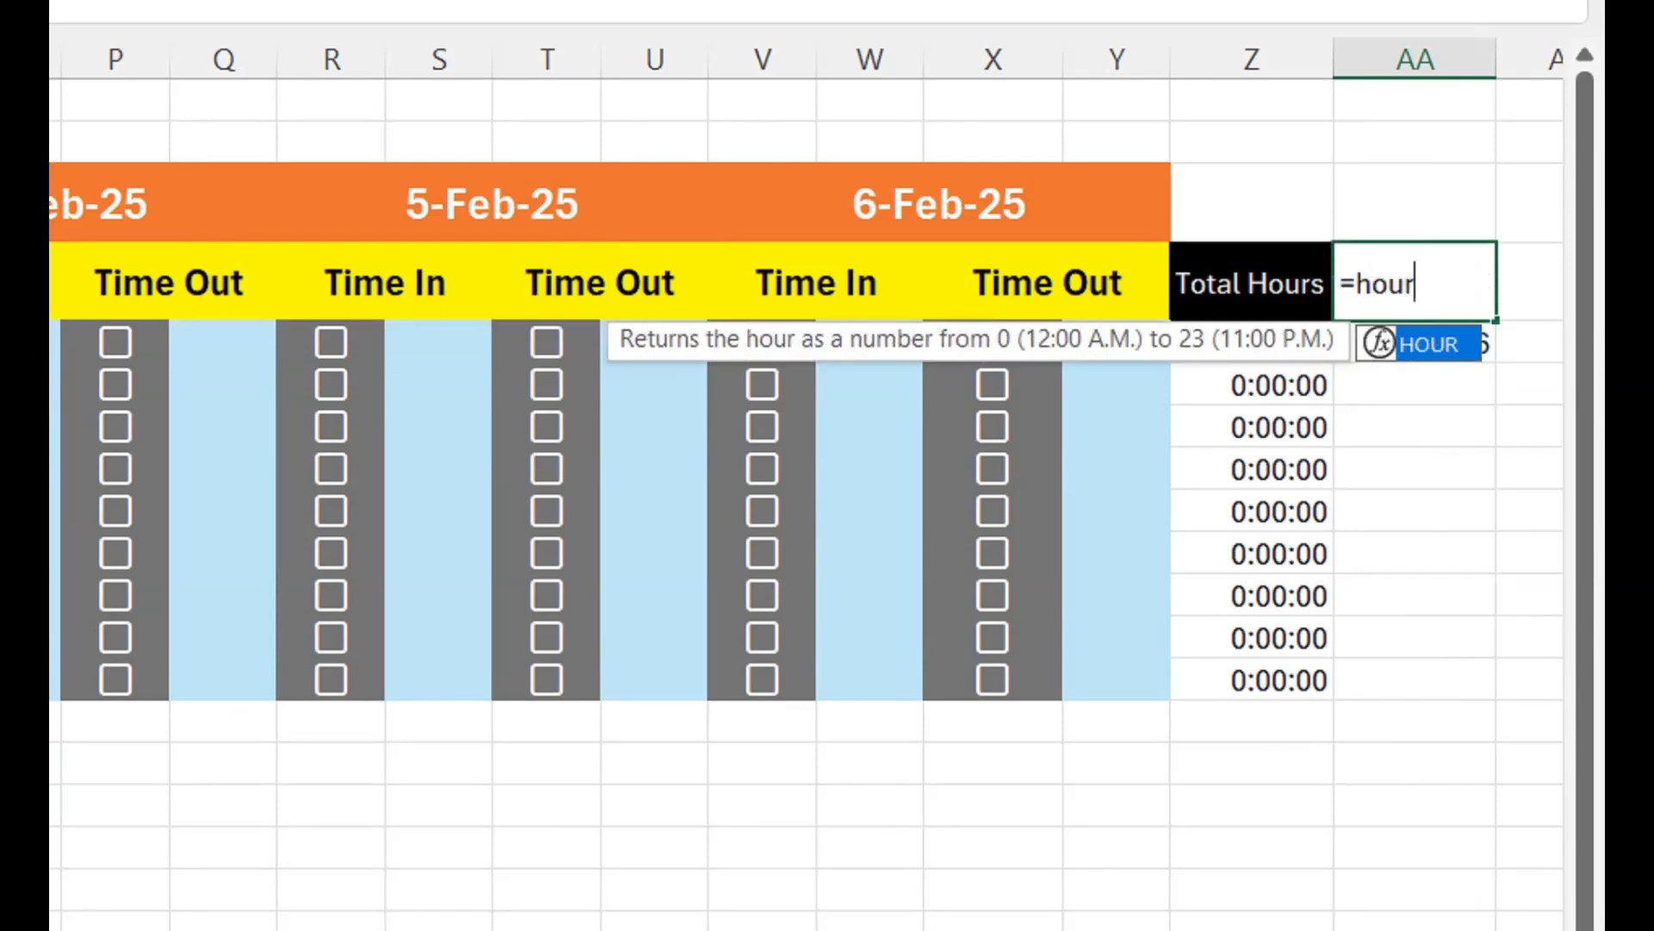
key("Tab")
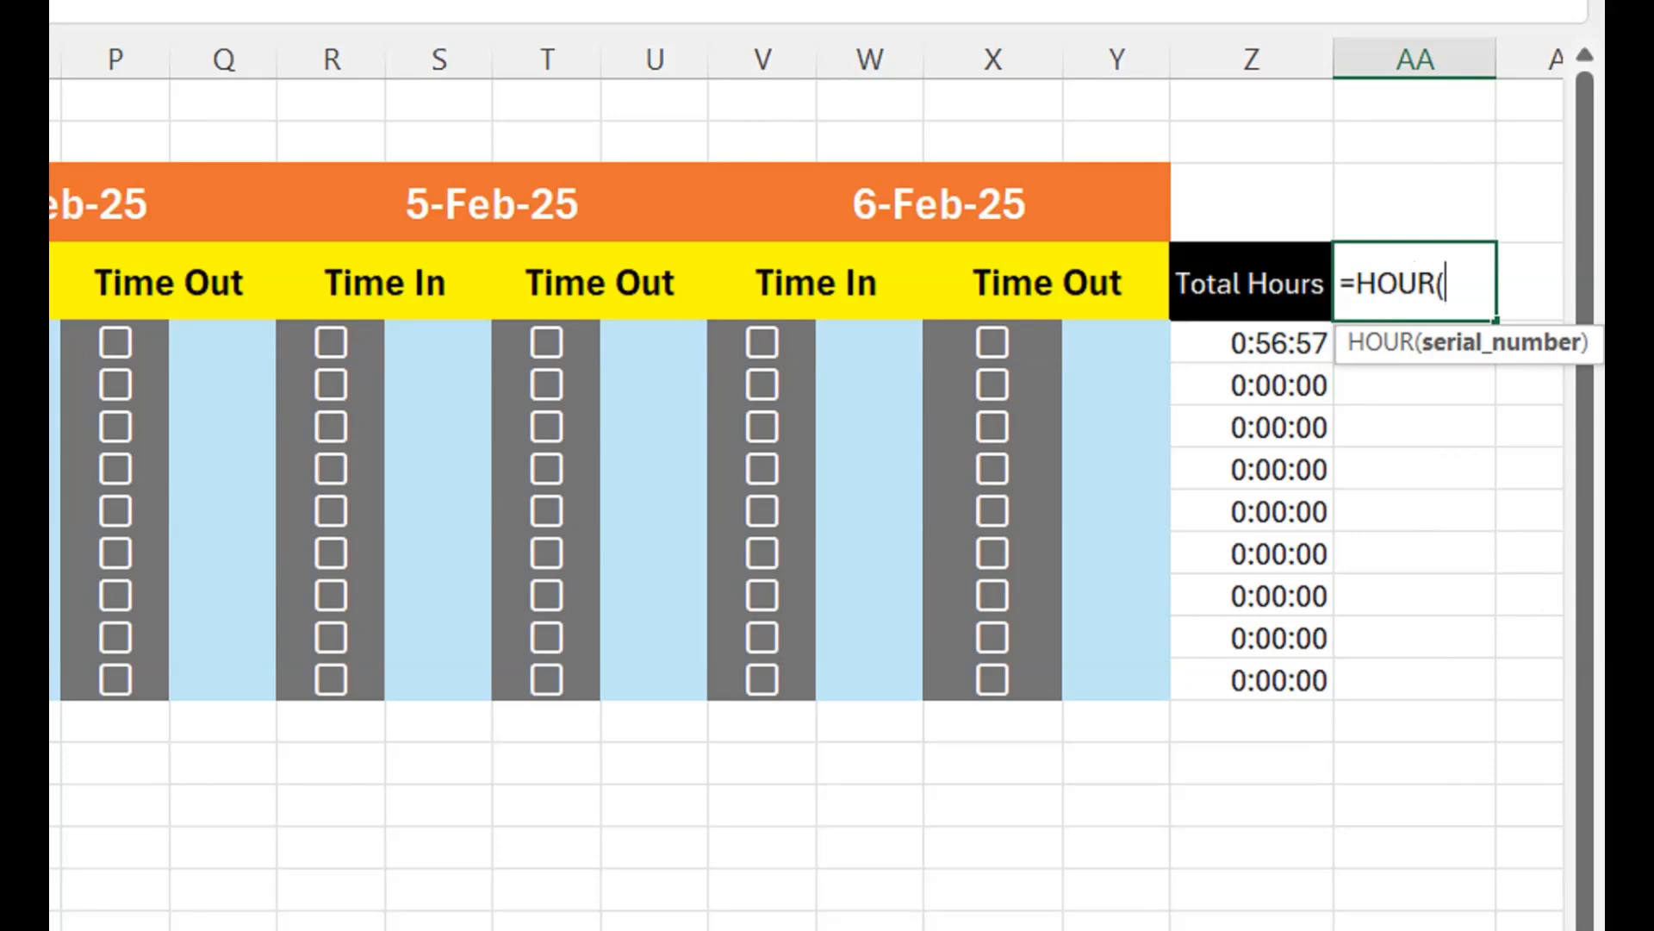
key("Left")
key("Down")
type(")")
key("Return")
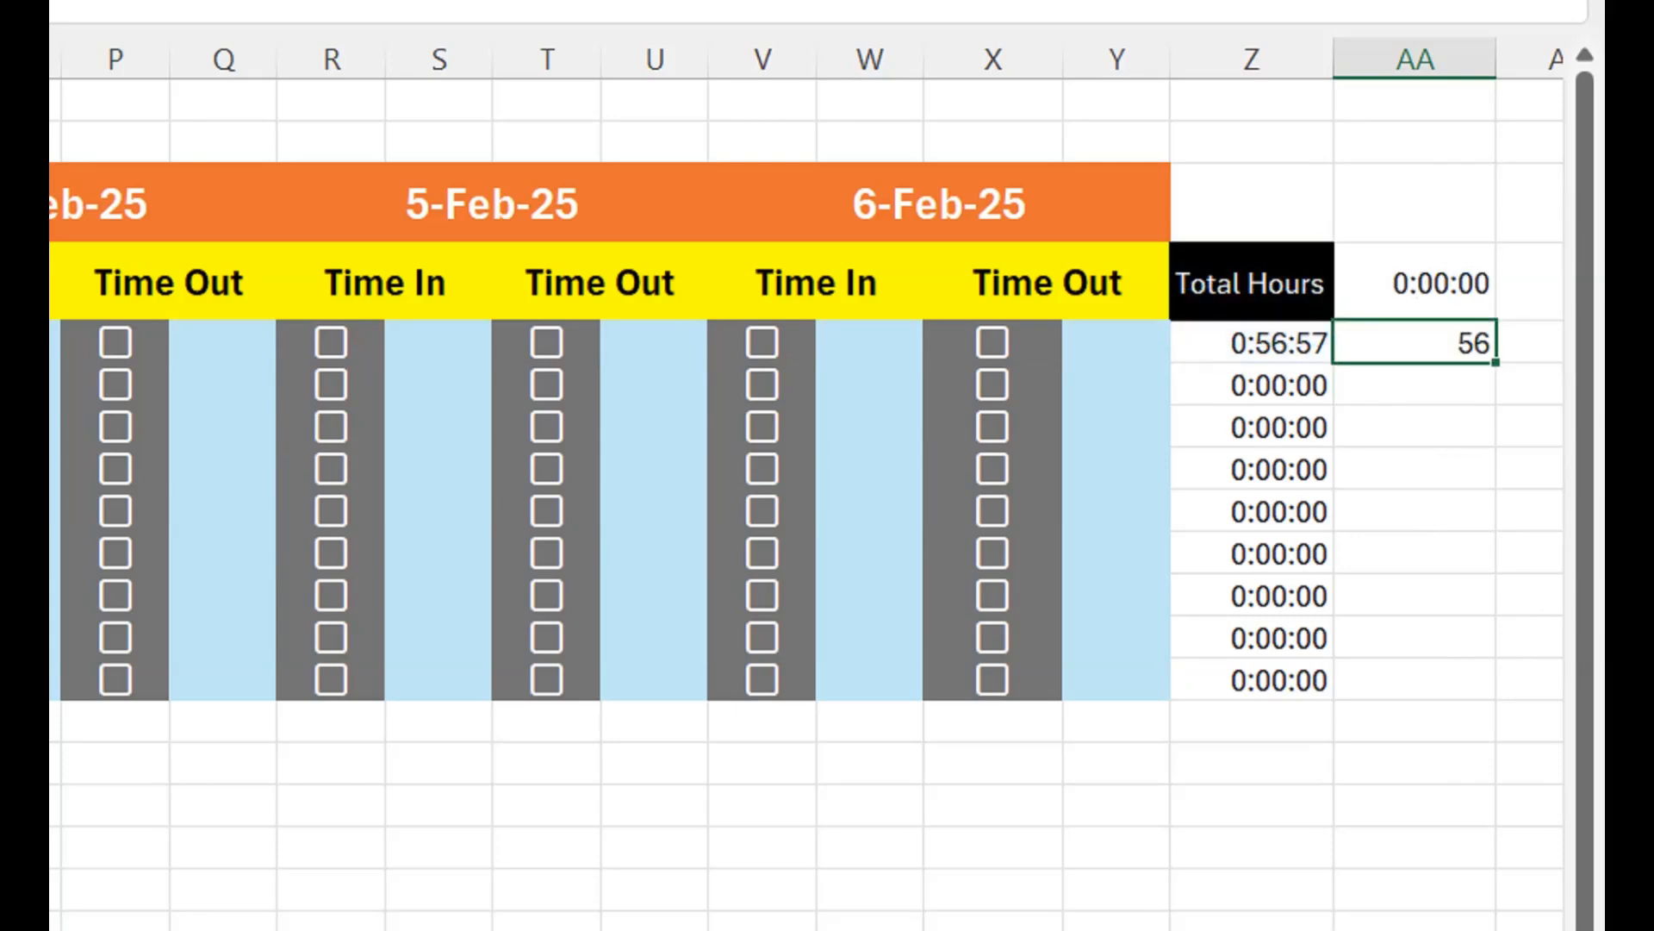
- Review the HOUR formula in AA4 and the MINUTE formula in AA5
key("Up")
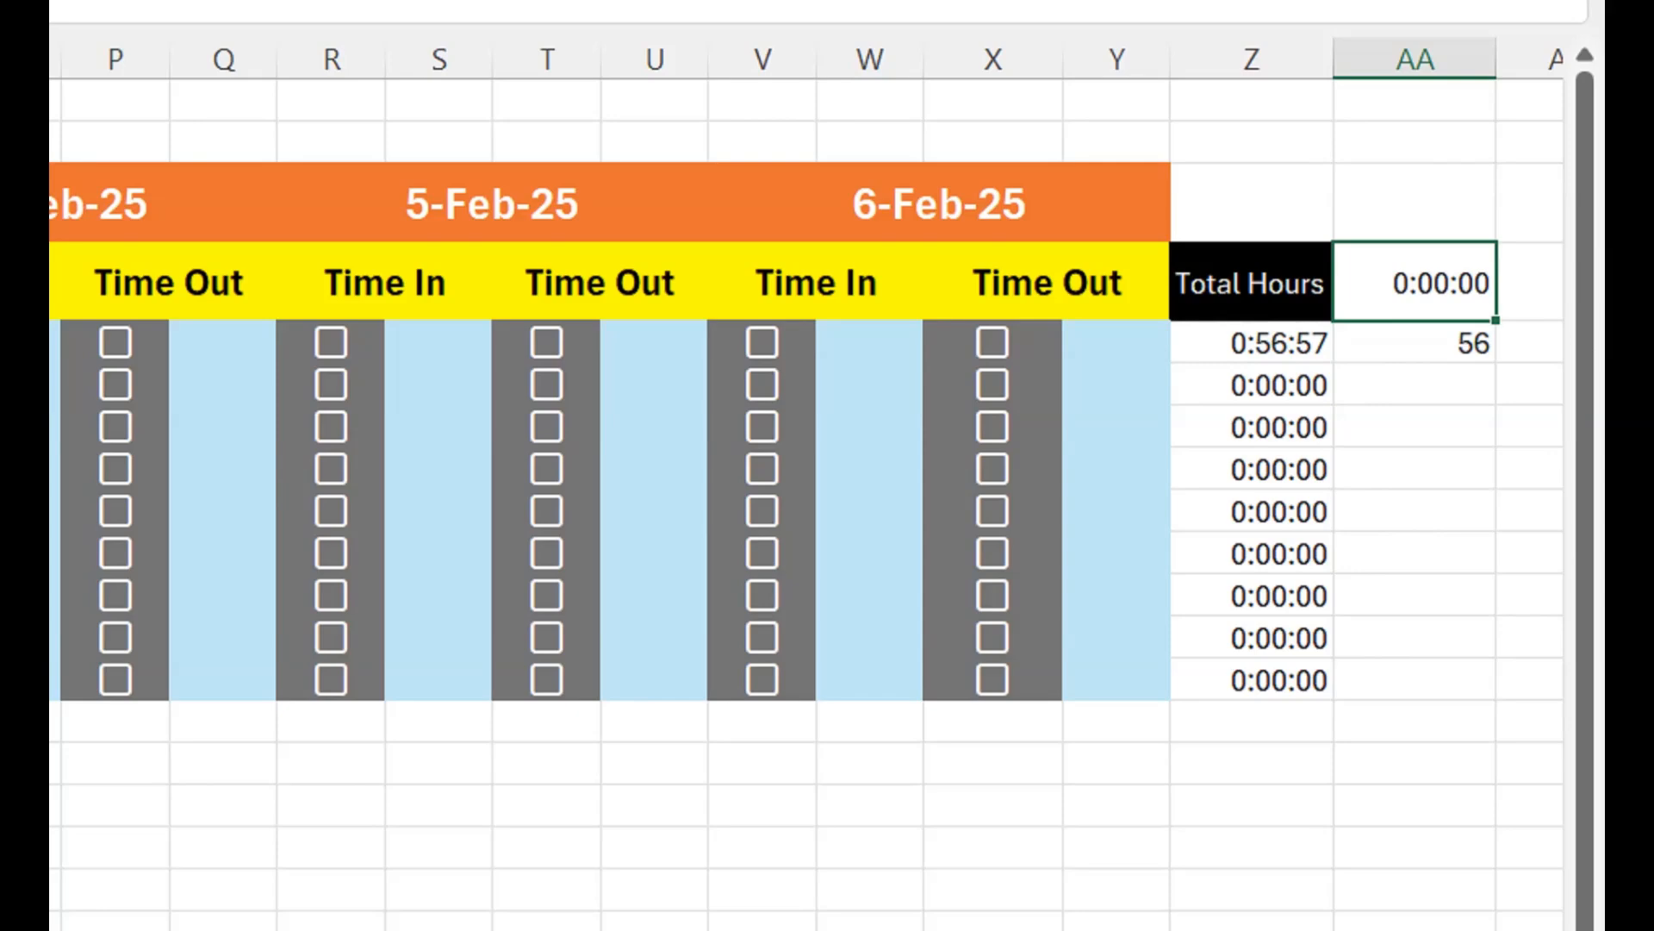
key("F2")
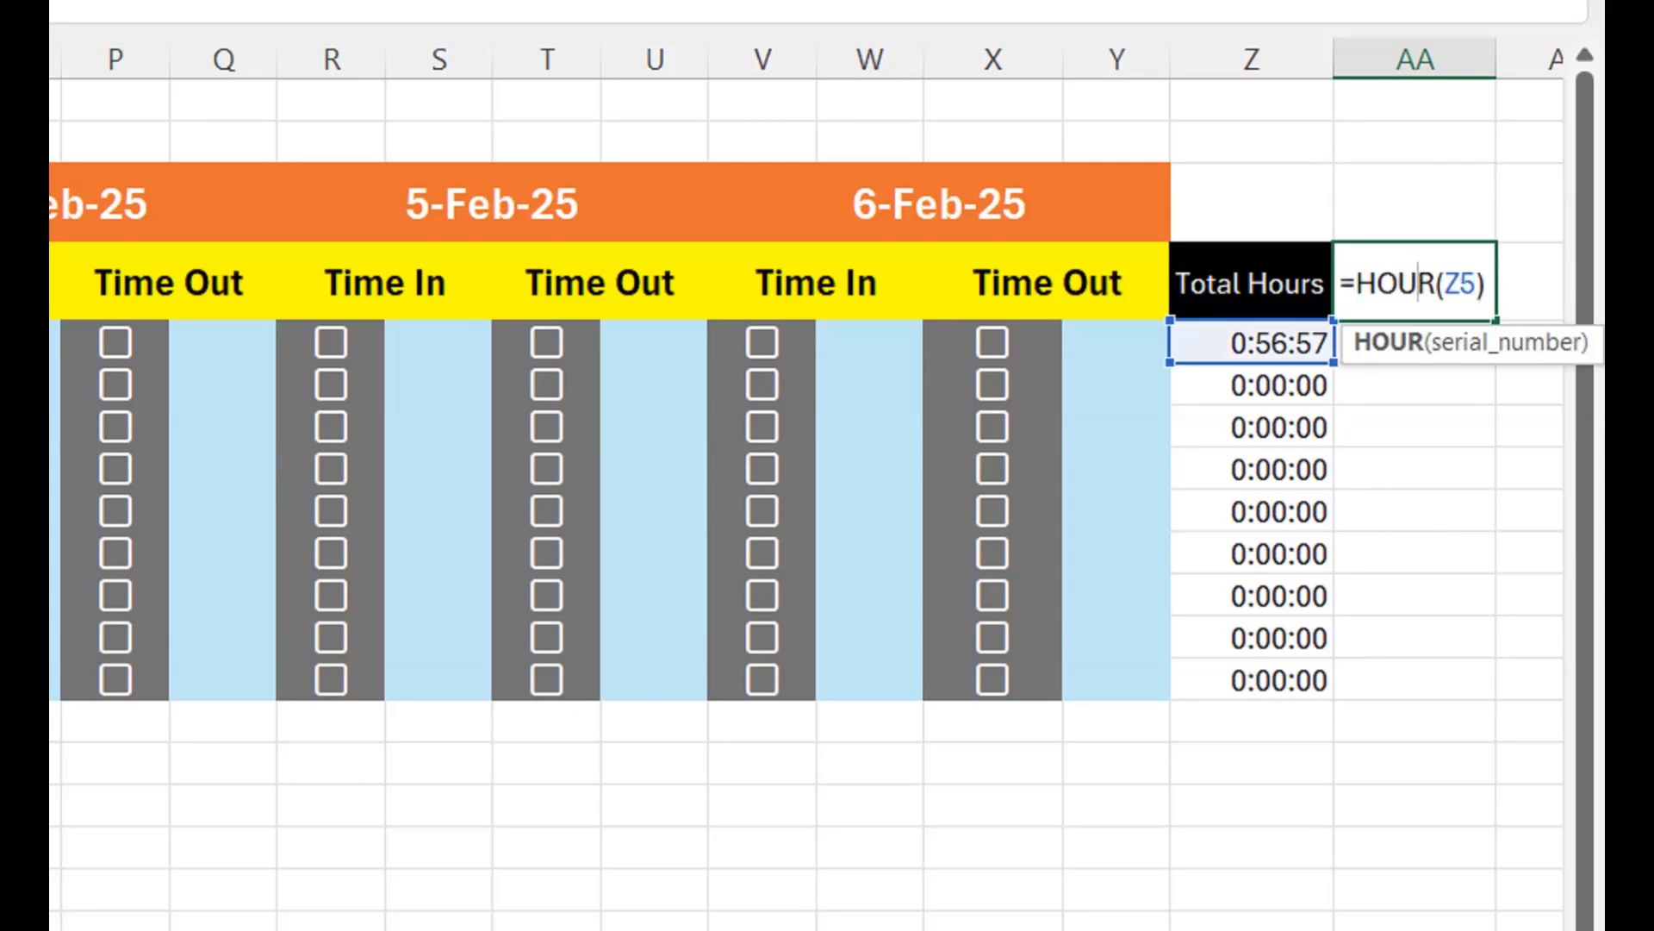
key("Return")
key("F2")
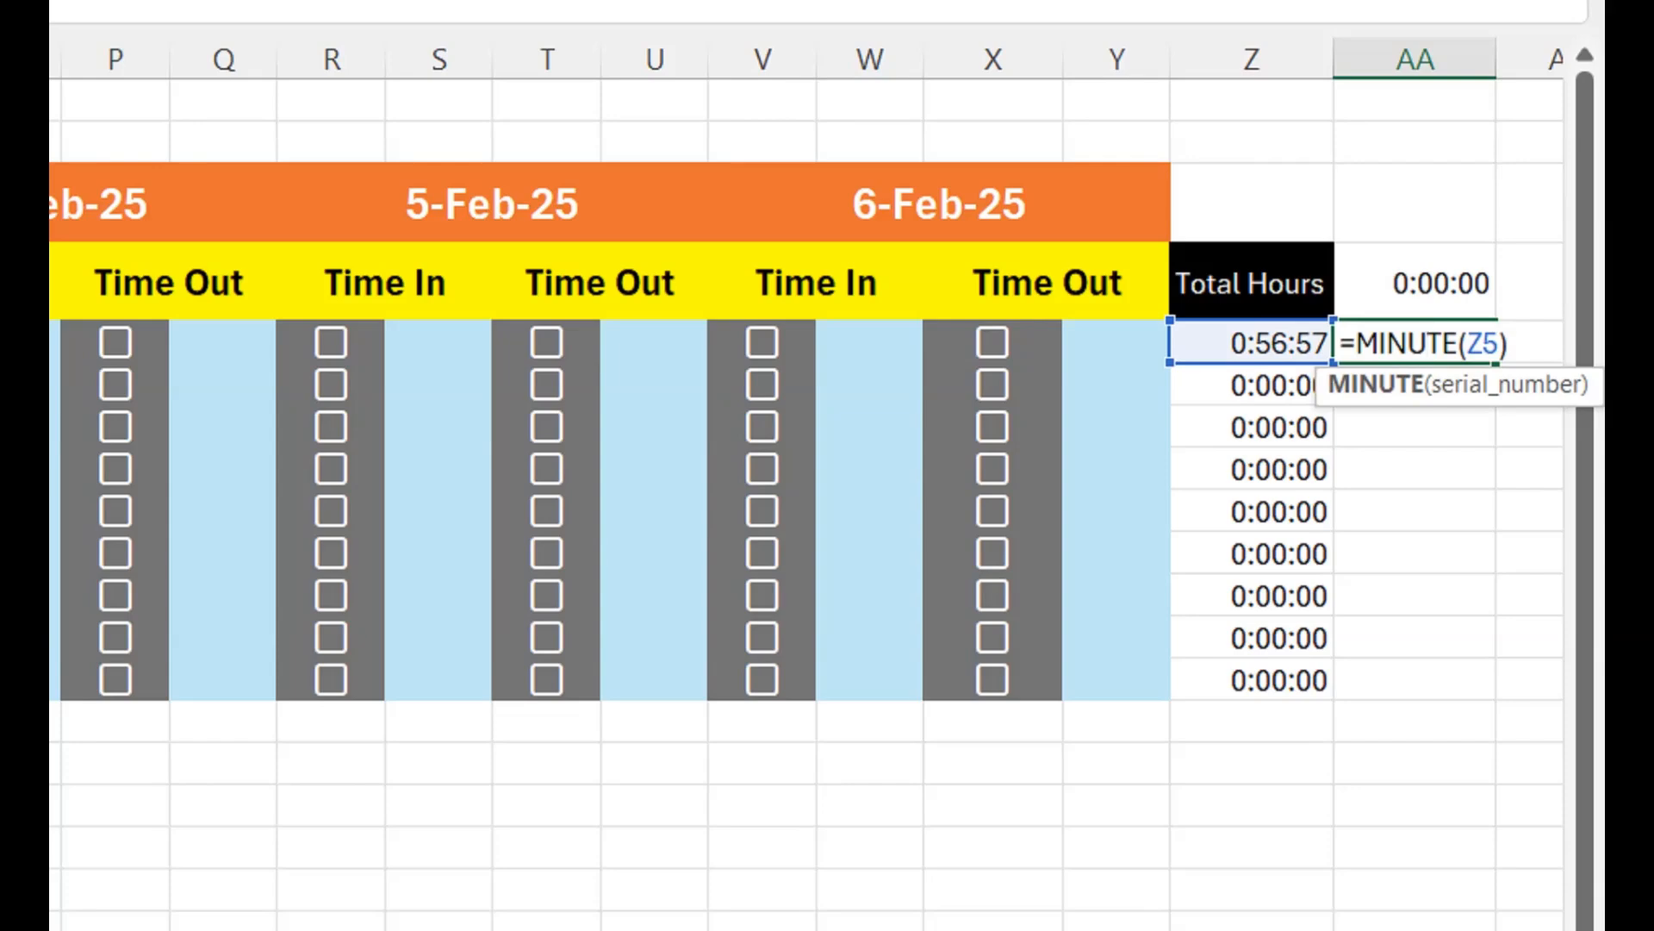
key("Return")
key("Up")
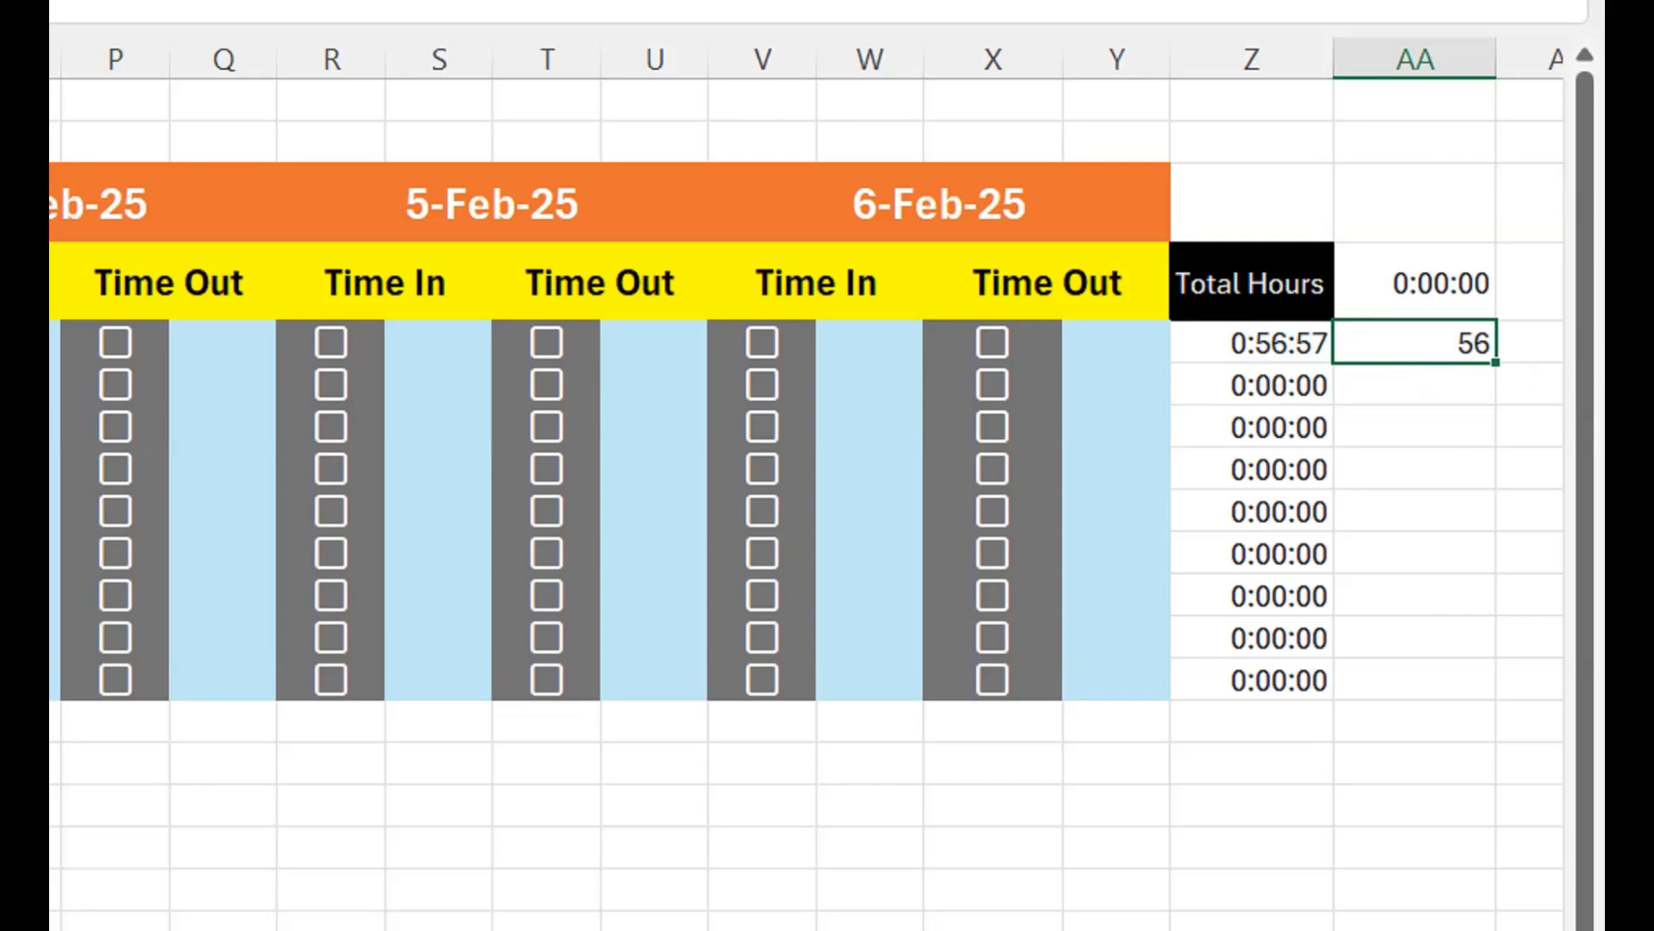
- Untick and re-tick the 3-Feb-25 Time Out checkbox in row 5 to refresh its timestamp
scroll(827, 483, "left", 5)
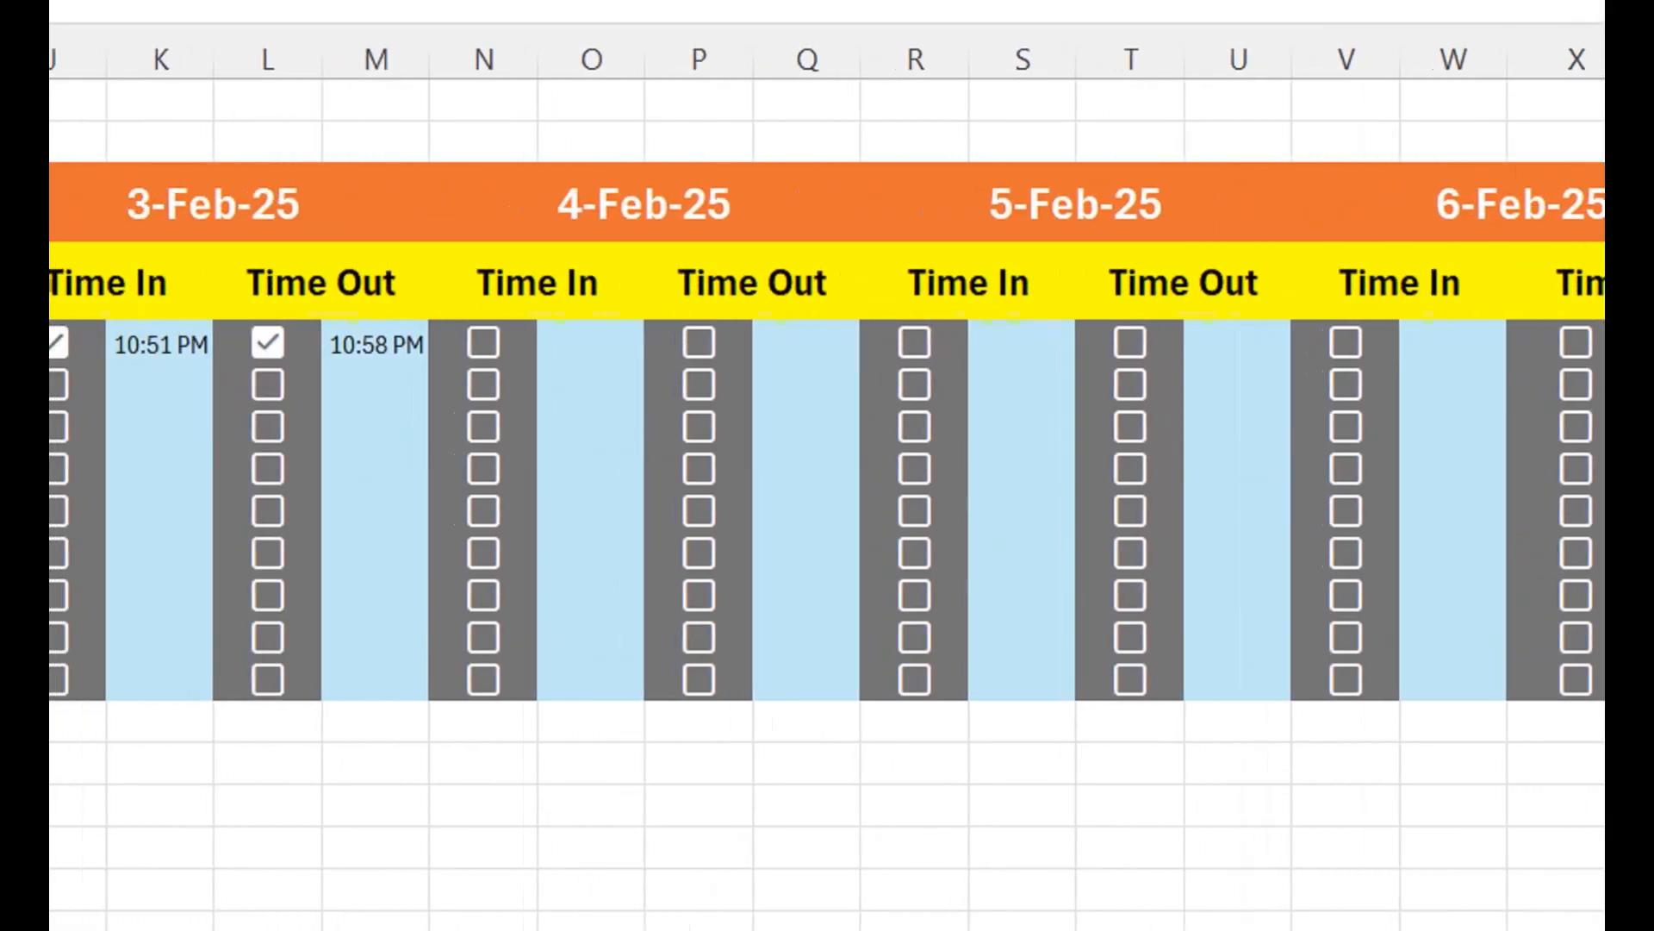
scroll(827, 483, "left", 2)
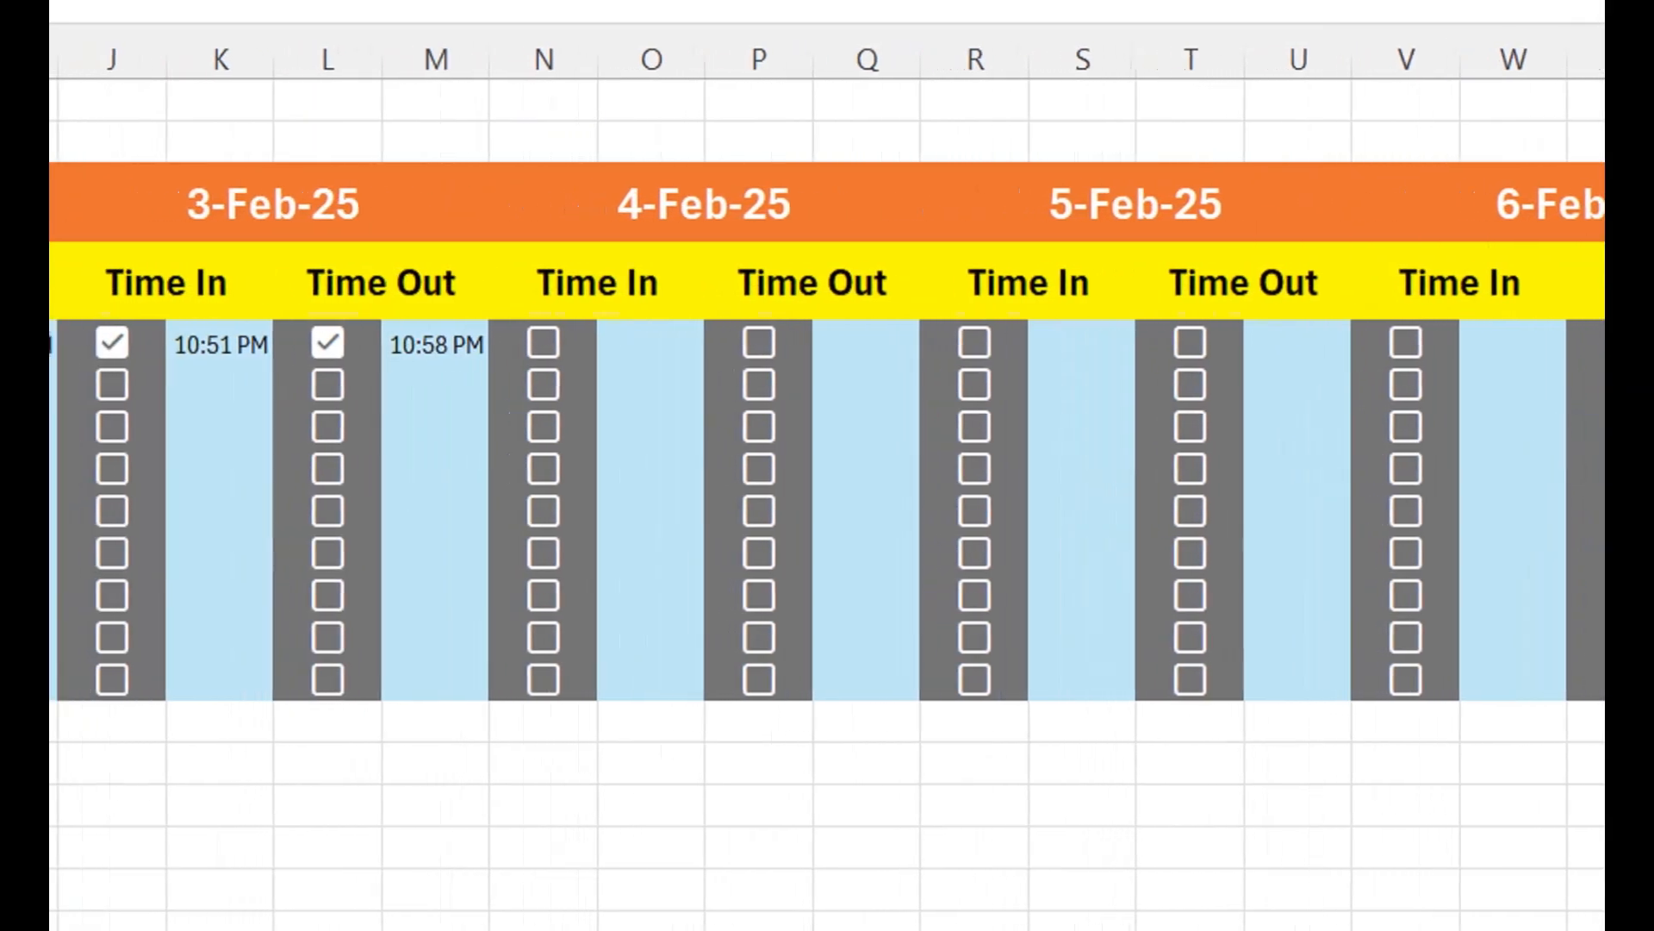
key("space")
key("space")
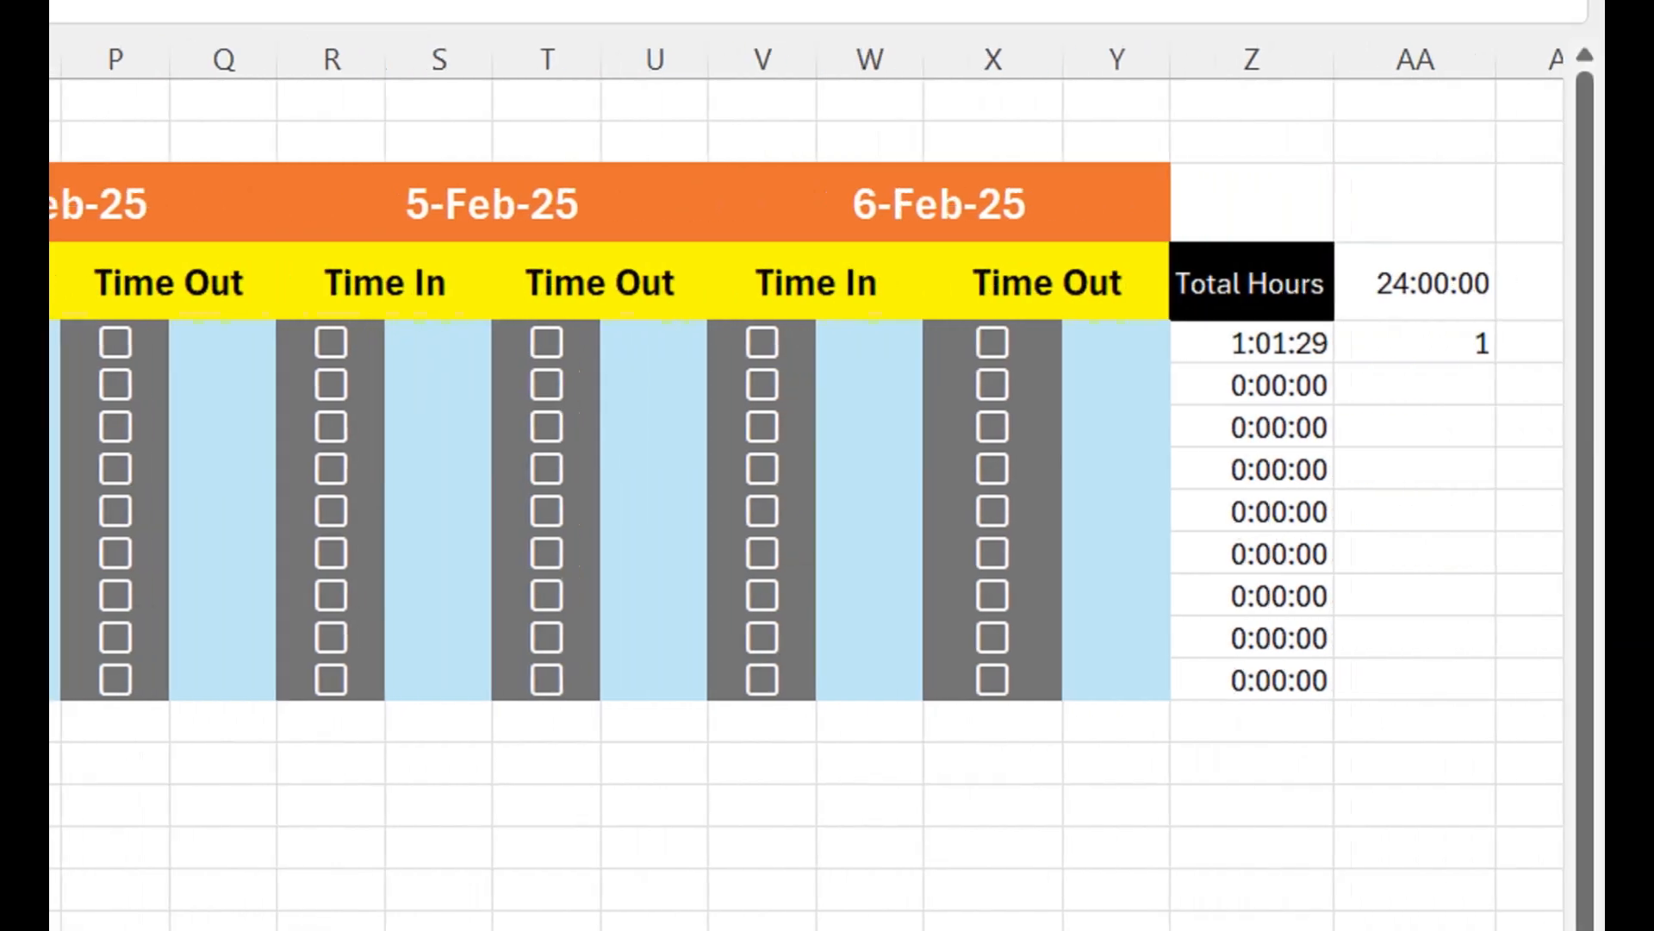
- Apply the General number format to AA4 and clear the formulas from AA4:AA5
left_click(1414, 343)
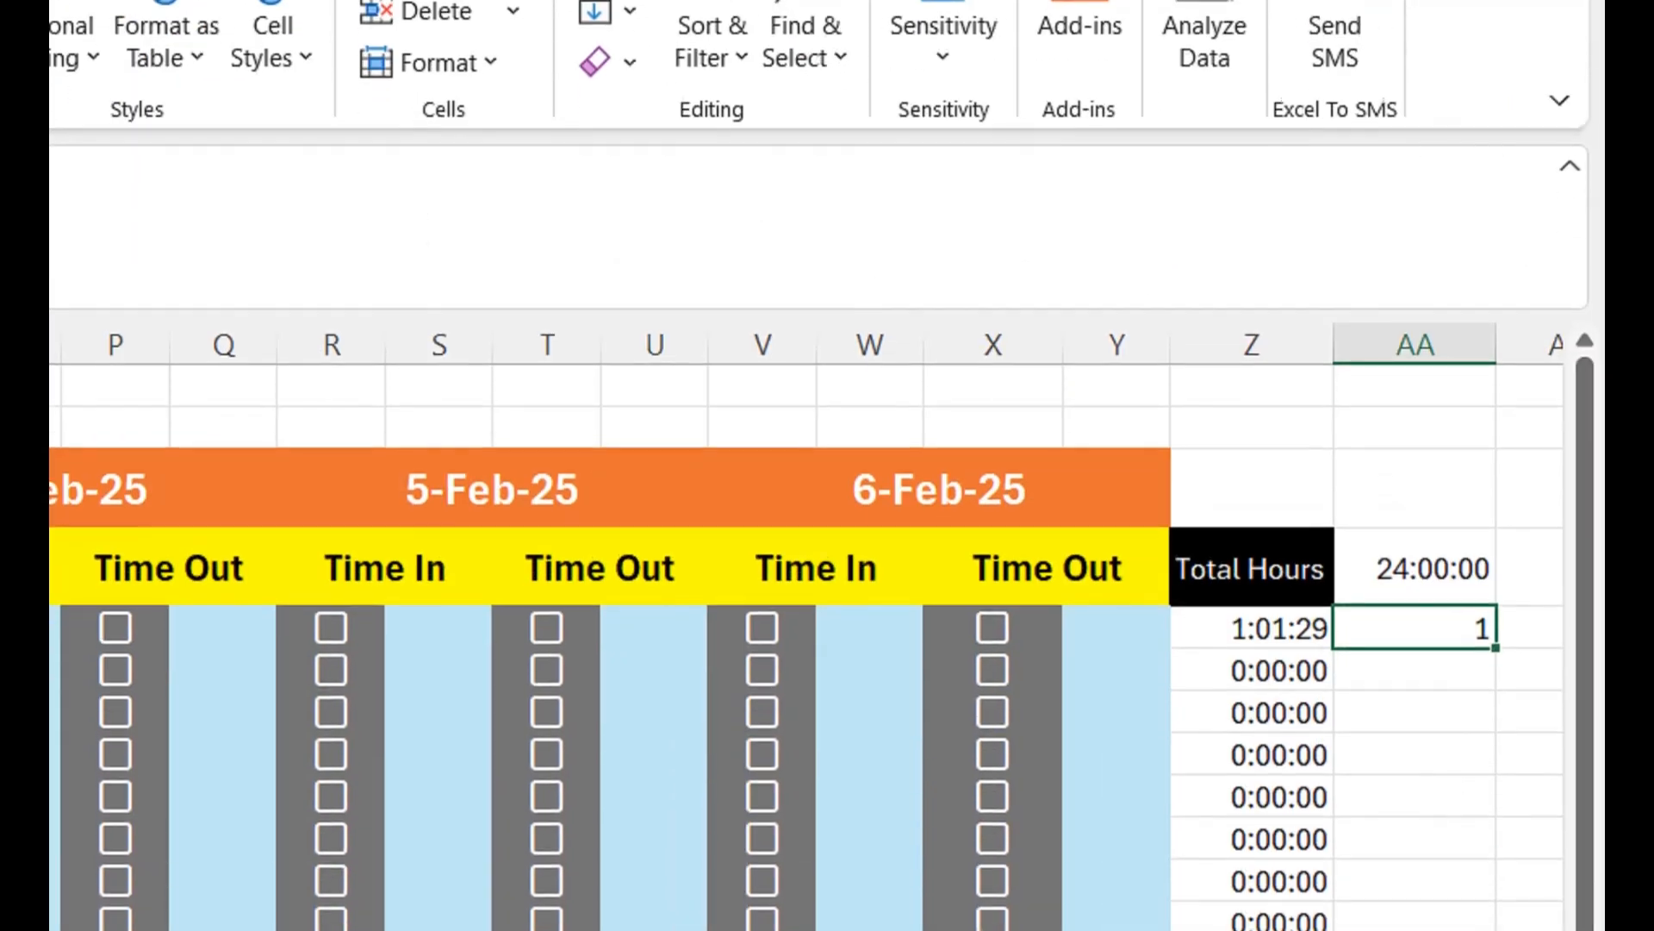
left_click(1415, 568)
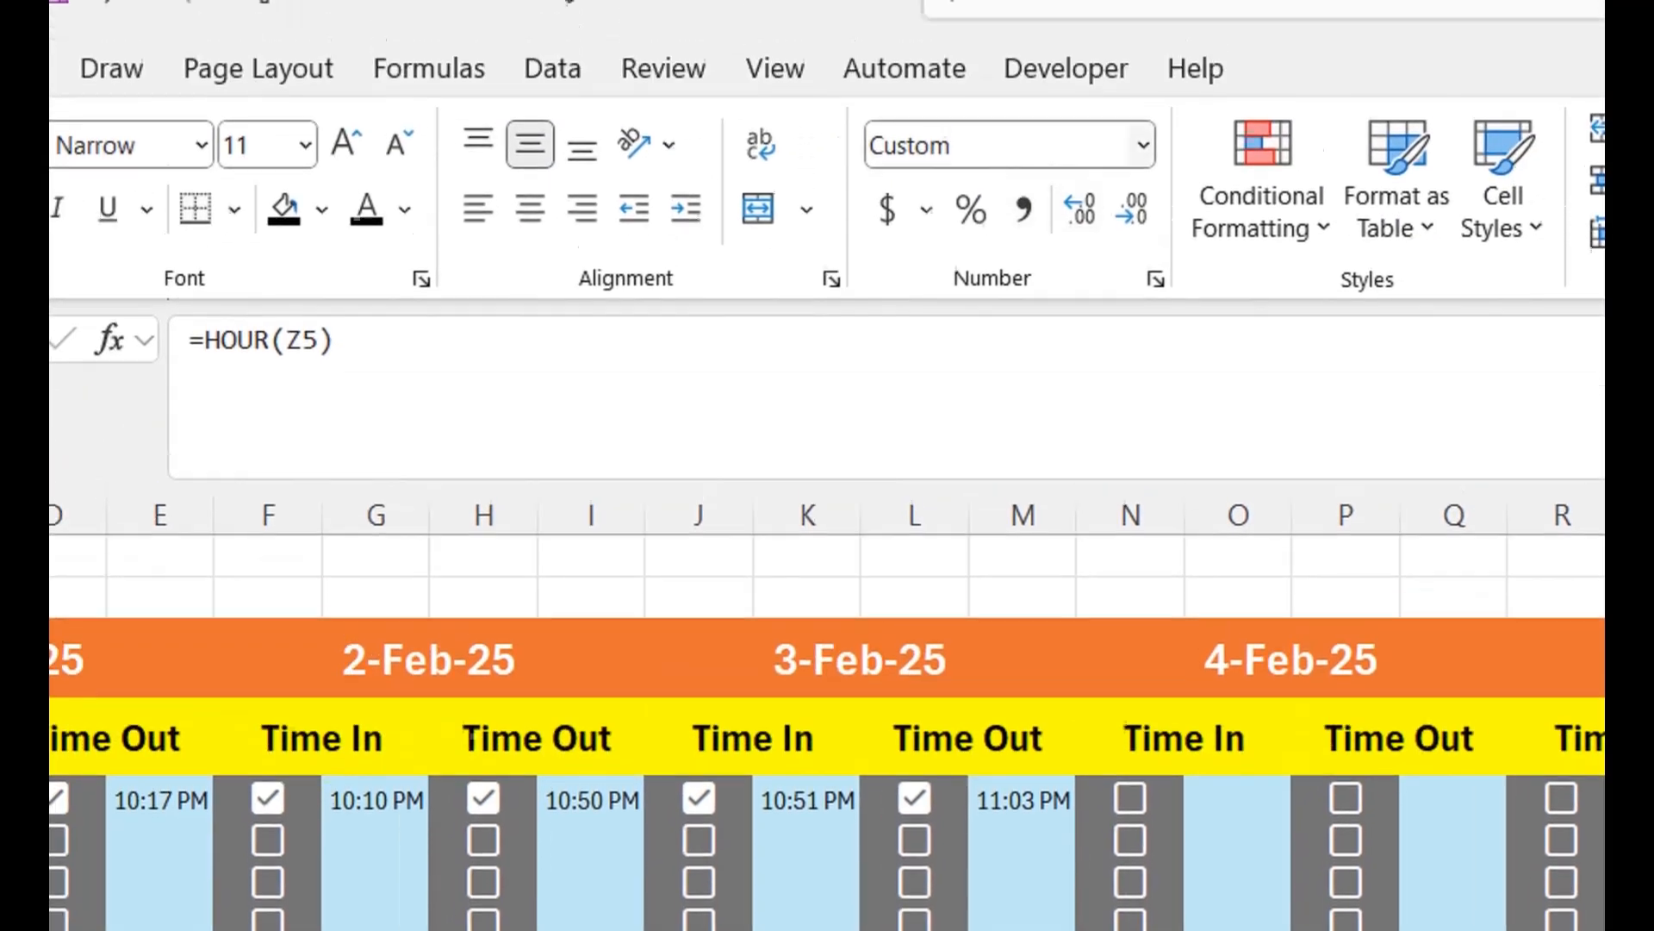
left_click(1144, 206)
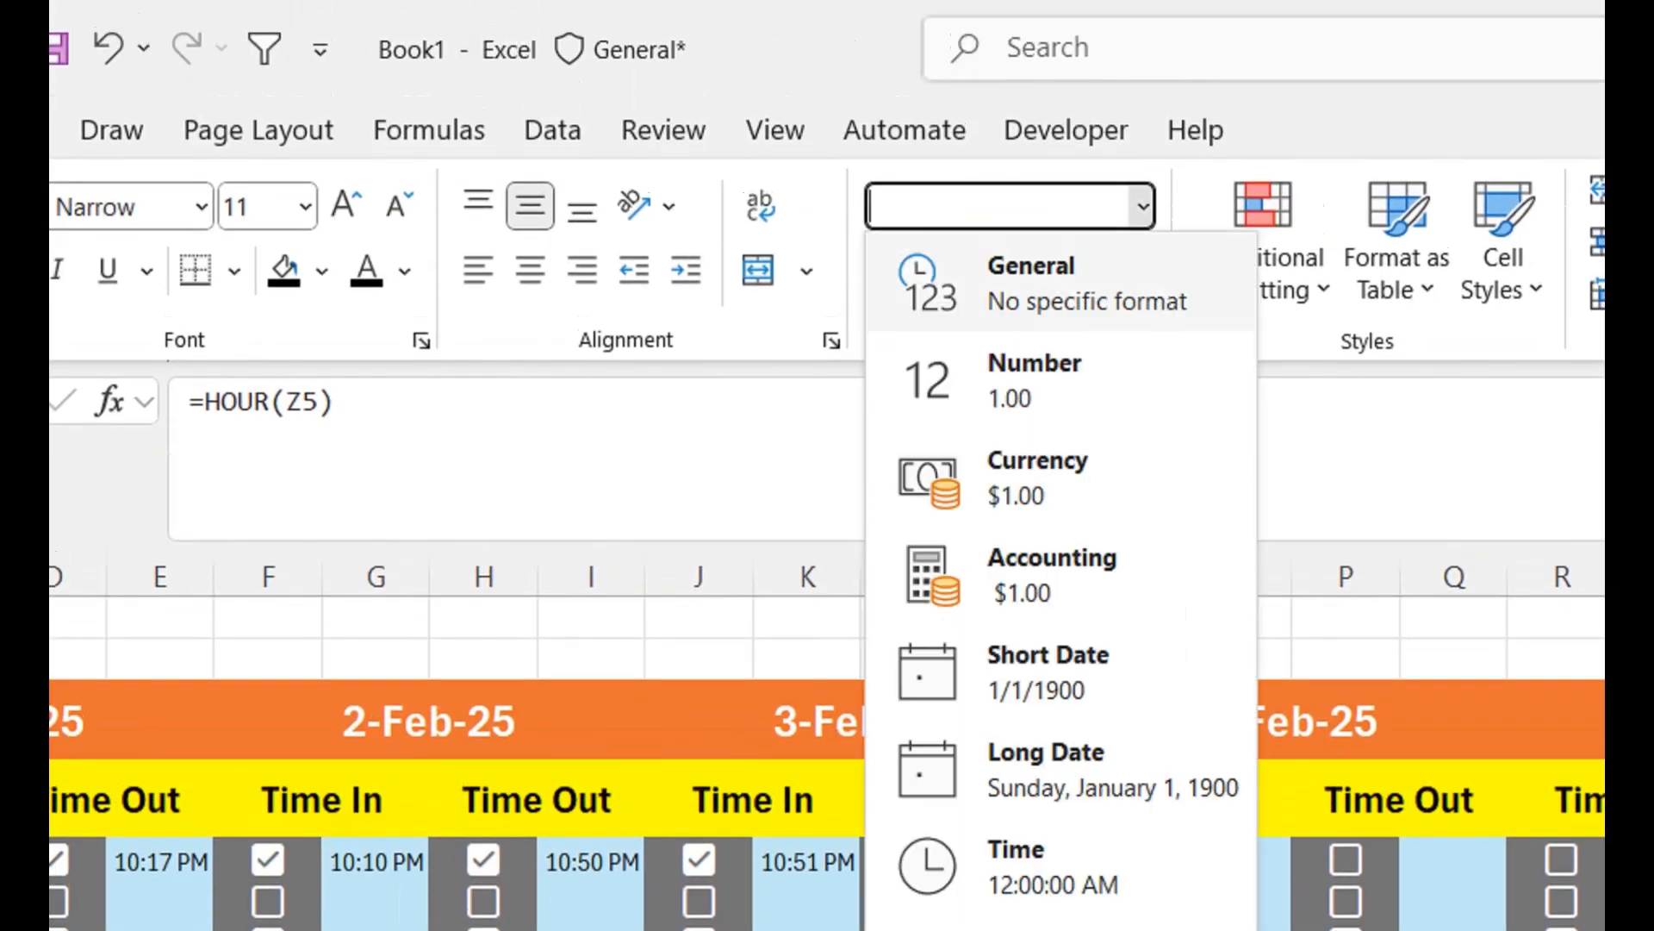
left_click(1060, 282)
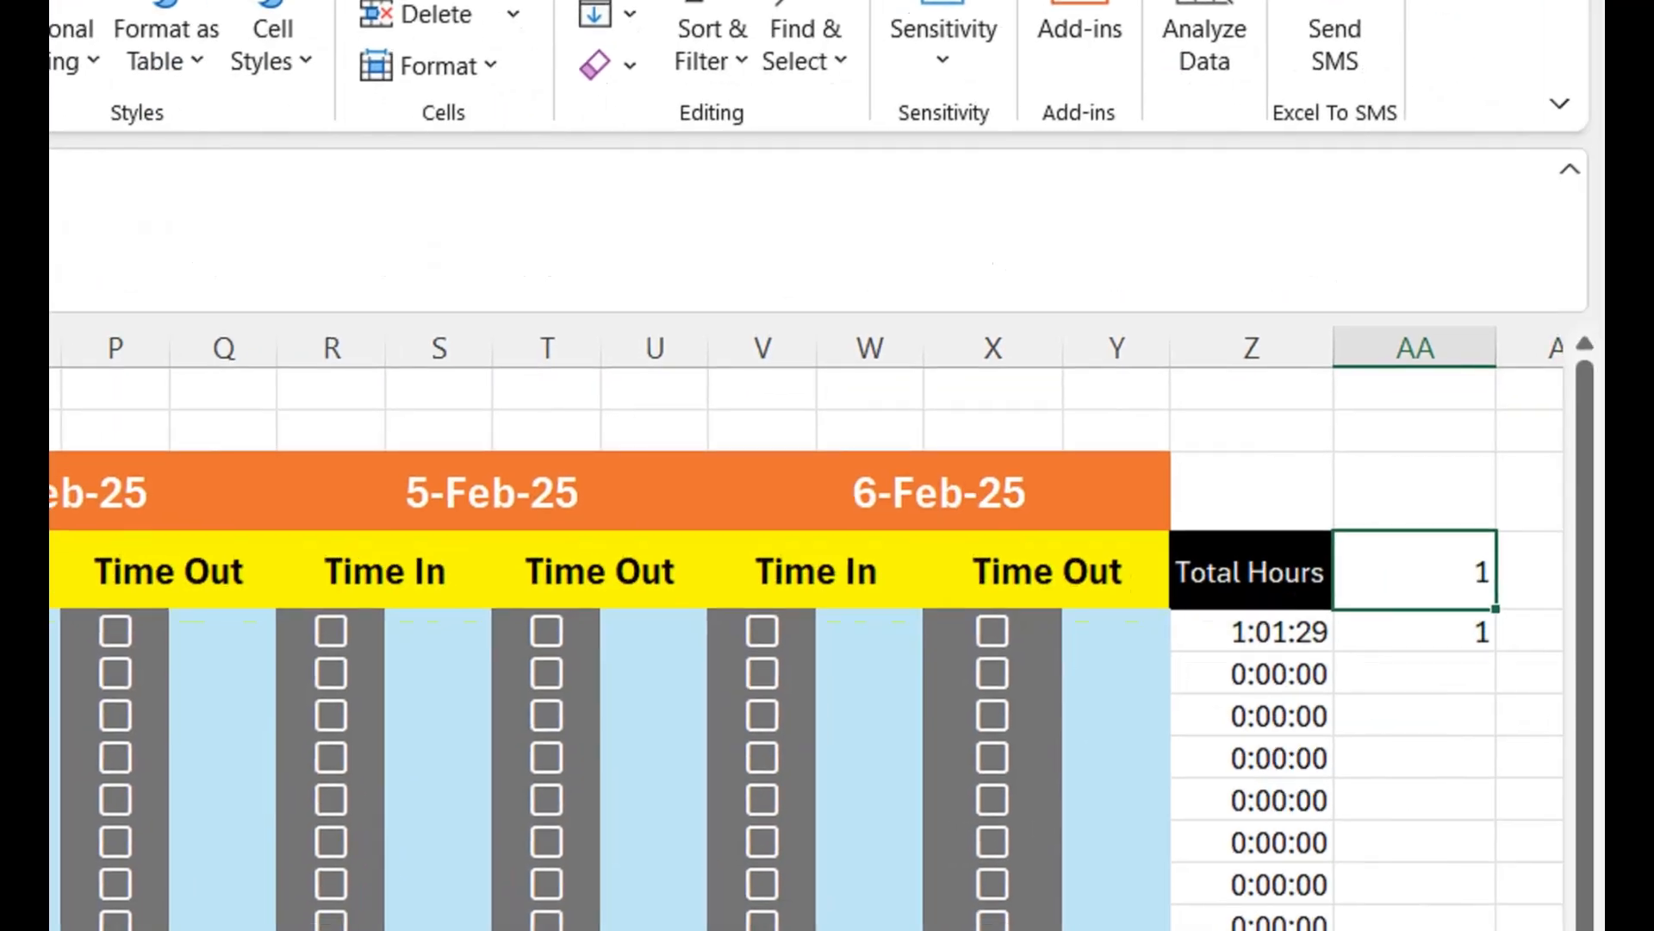
key("shift+Down")
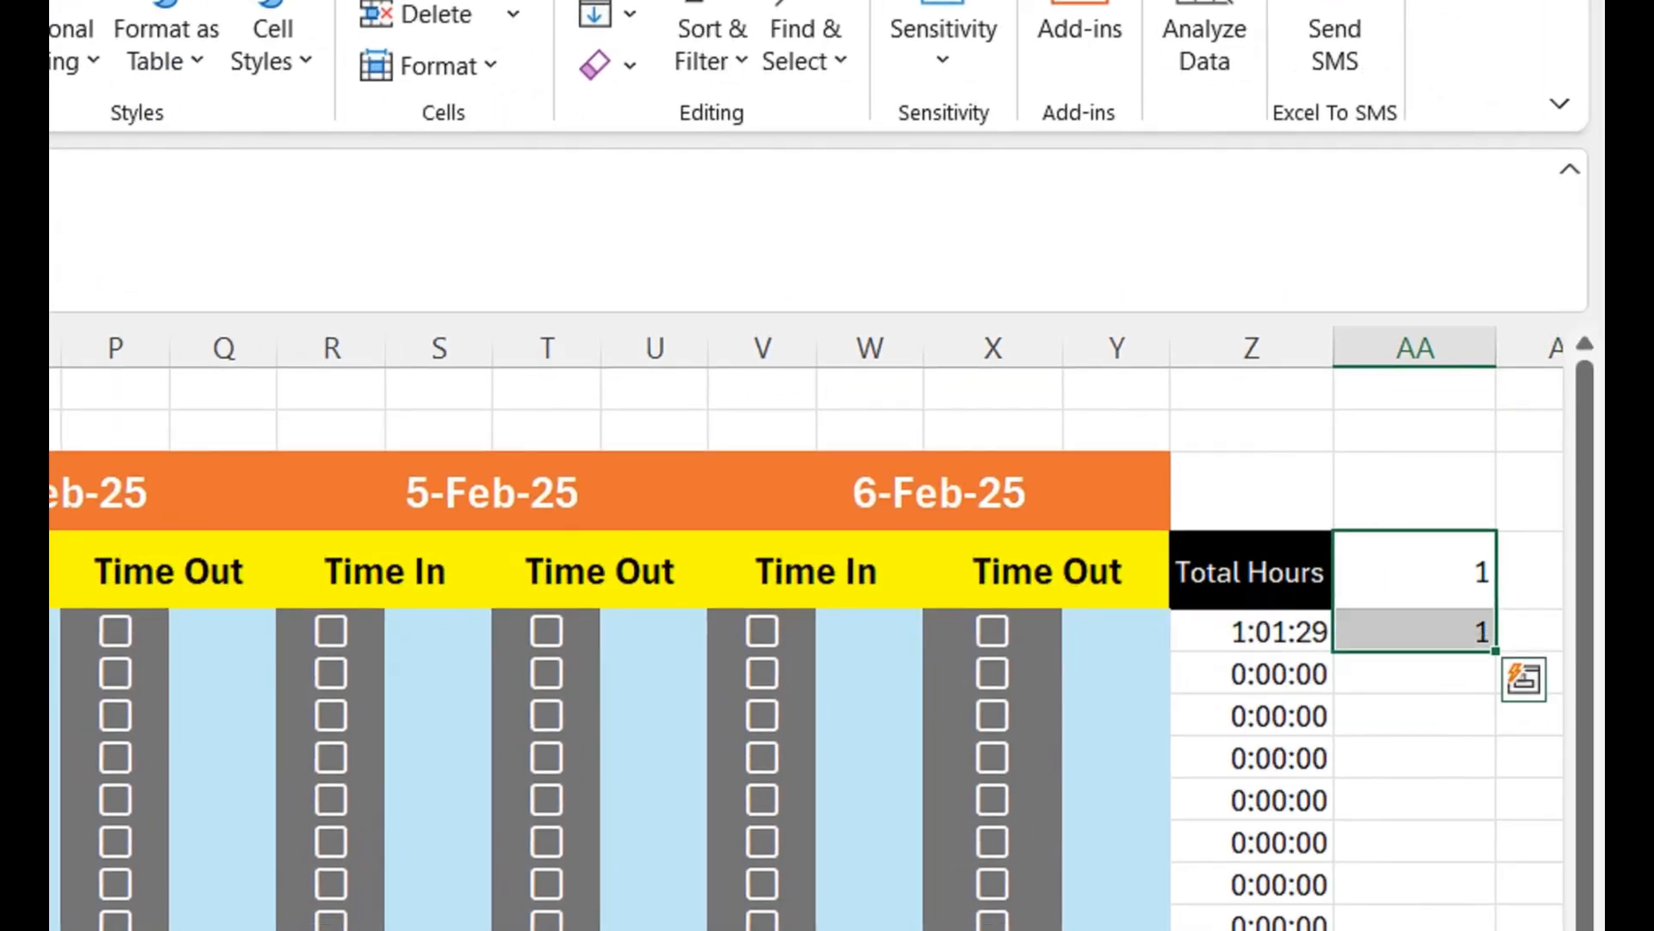
key("Delete")
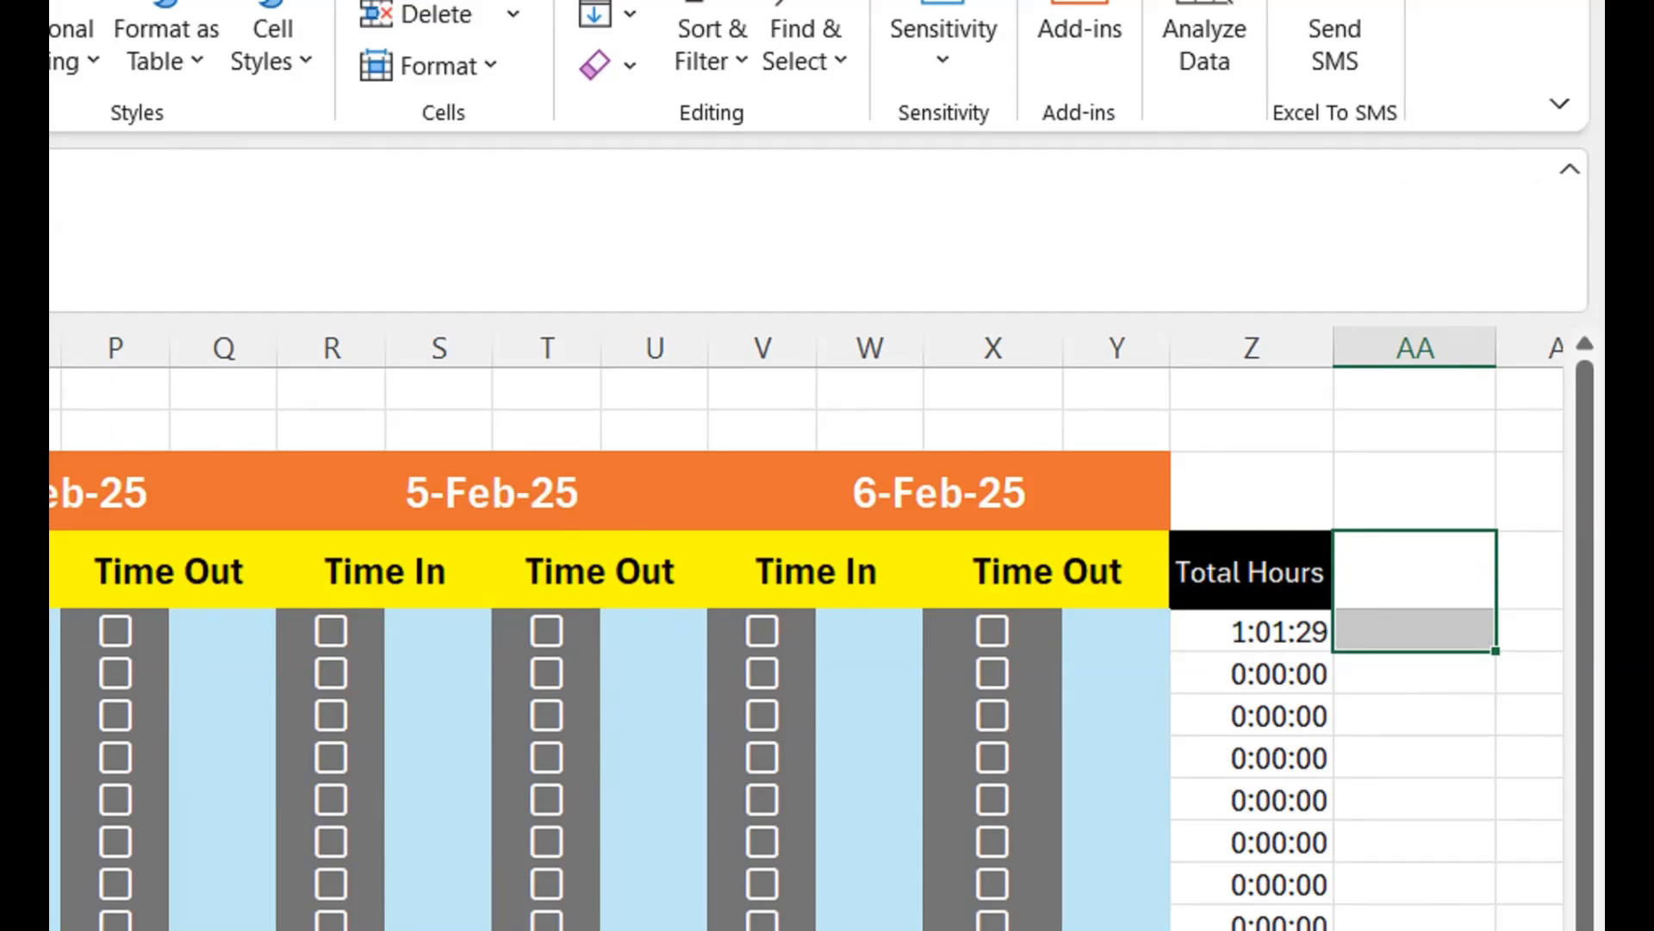
- Enter =HOUR(Z5) in AA5 to extract the hours beside the total
key("Down")
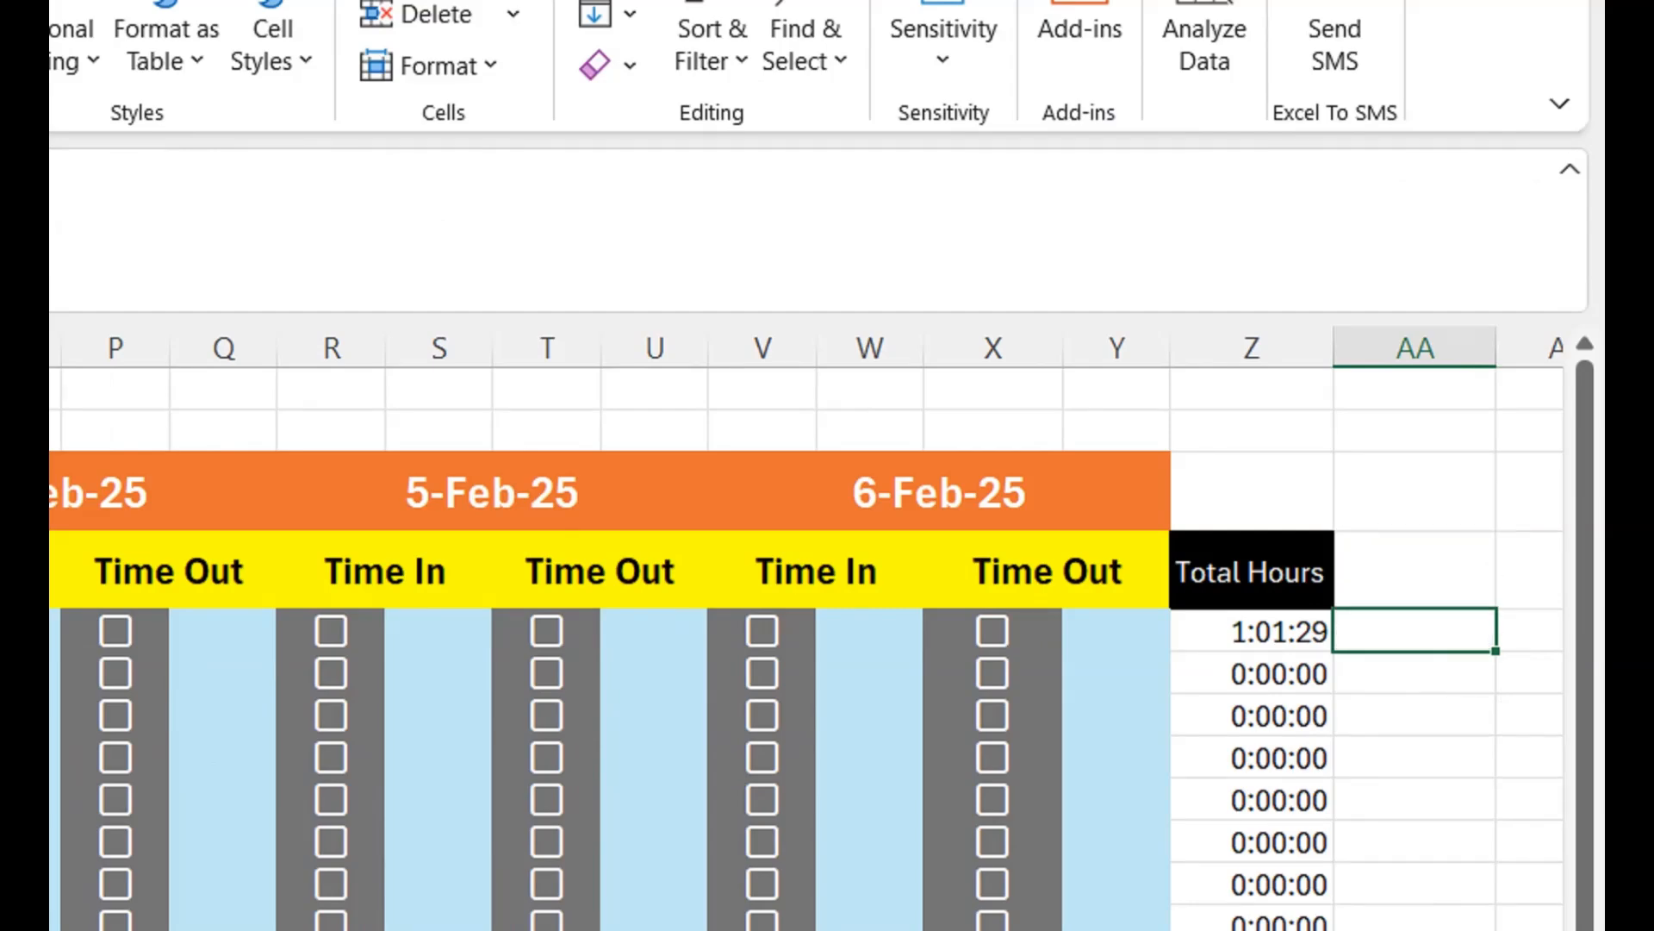
type("=")
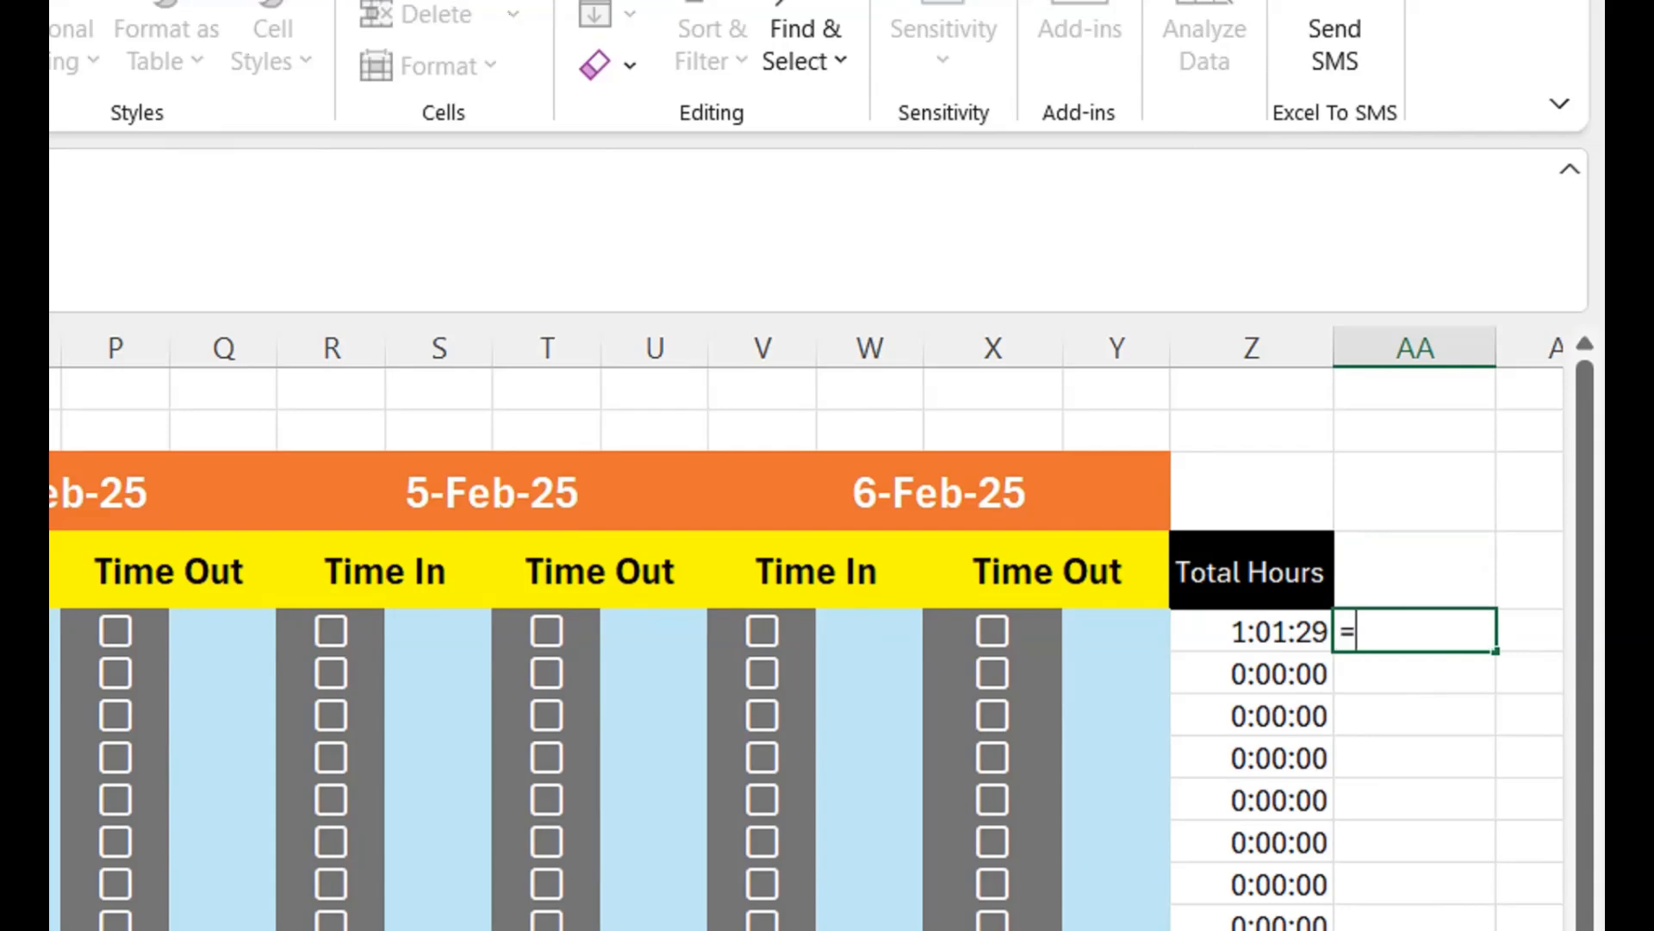
type("hour")
key("Tab")
key("Left")
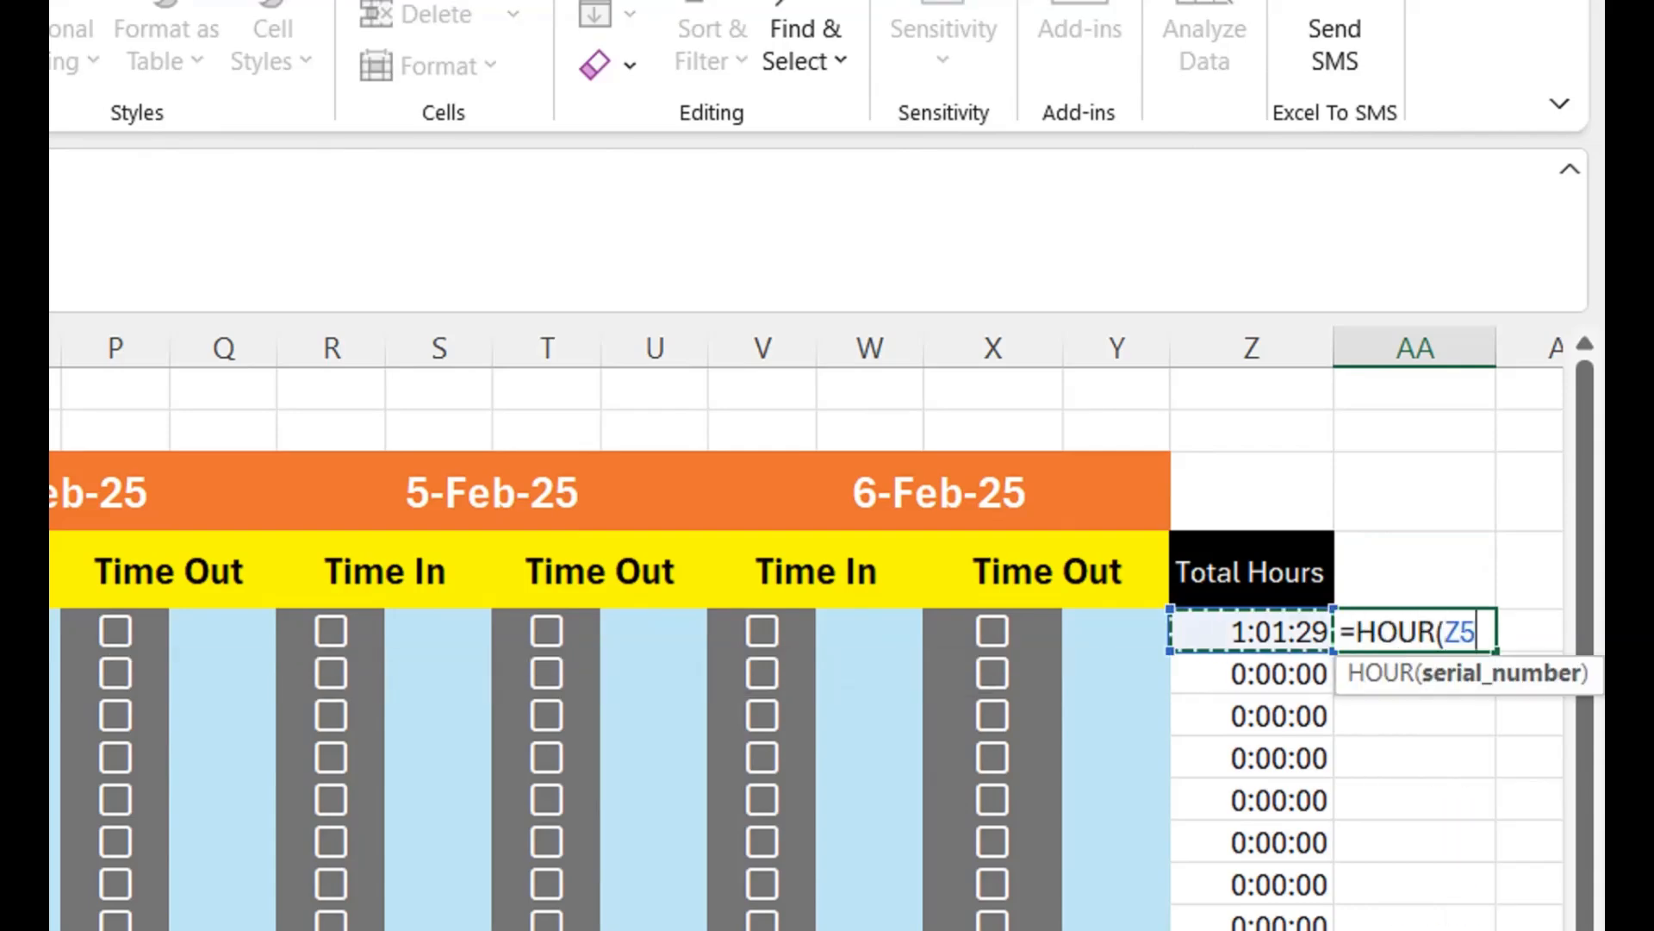
type(")")
key("Return")
key("Up")
- Enter =MINUTE(Z5) in AB5 to extract the minutes next to the hours
key("Right")
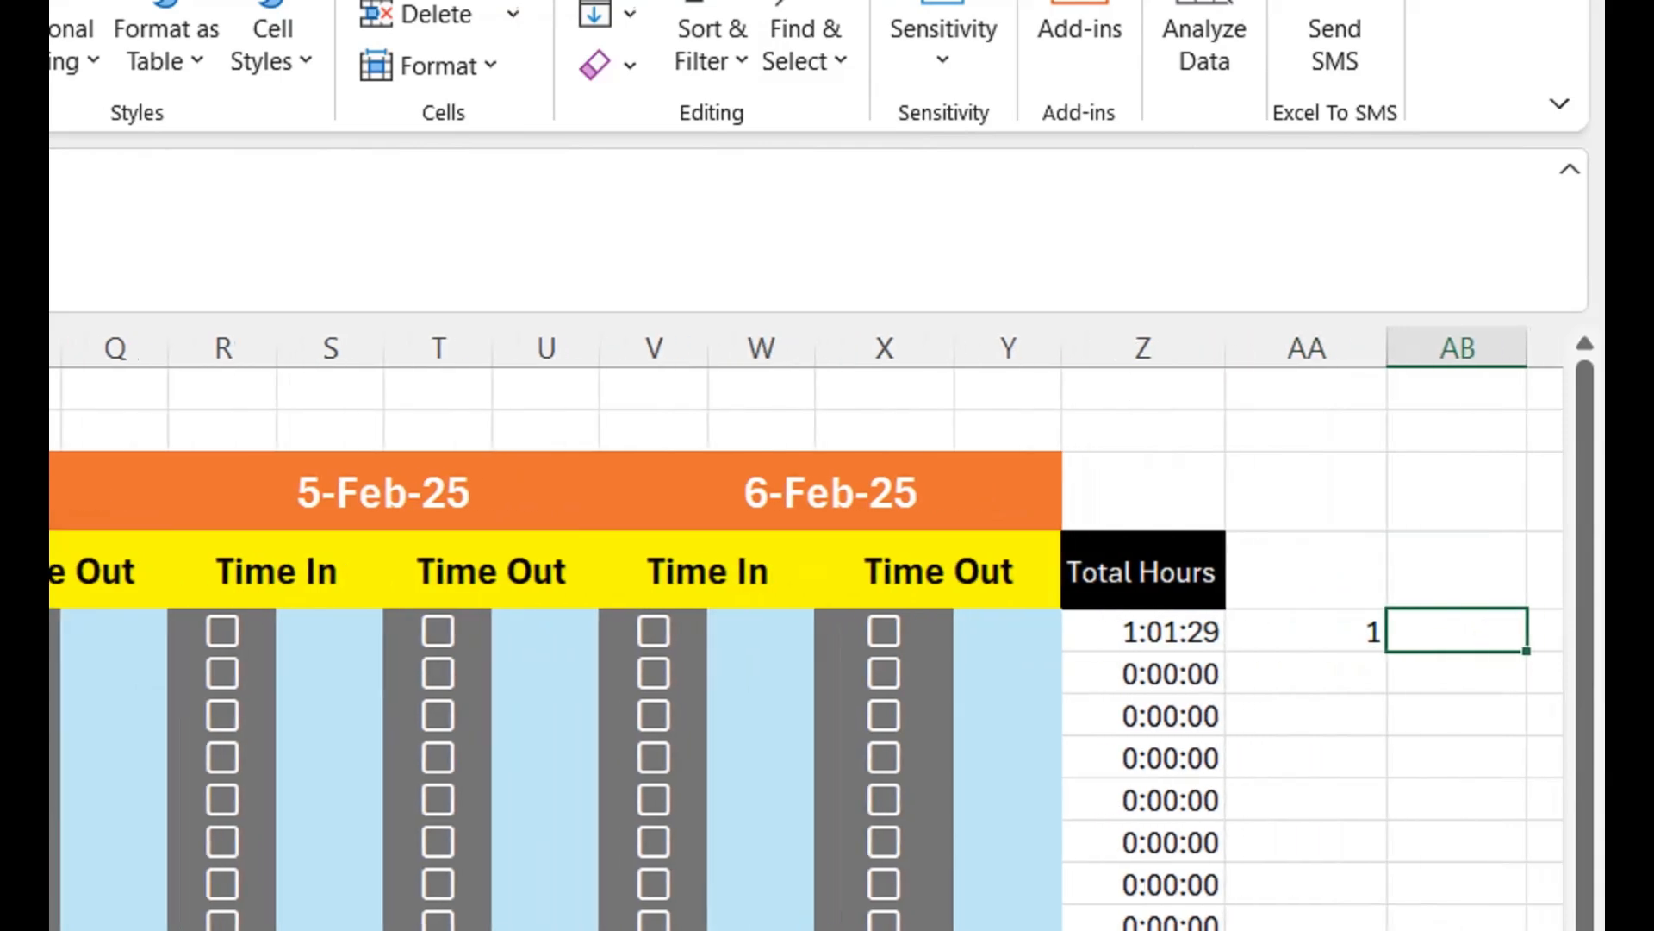
type("=minu")
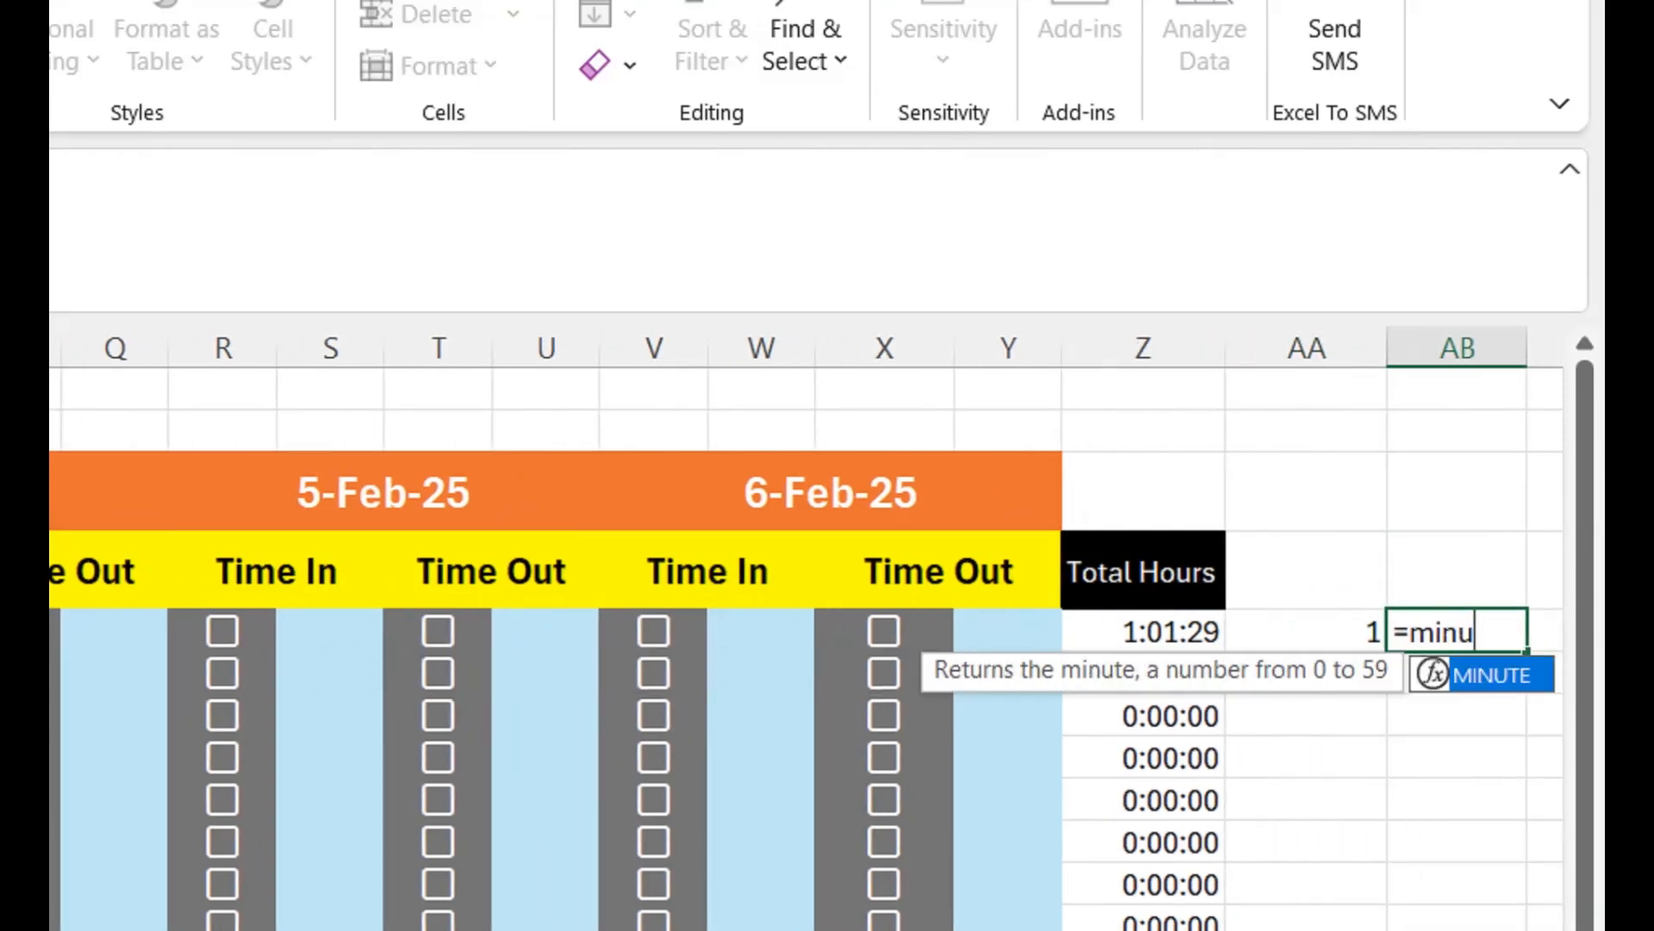
key("Tab")
key("Left")
key("Left")
type(")")
key("Return")
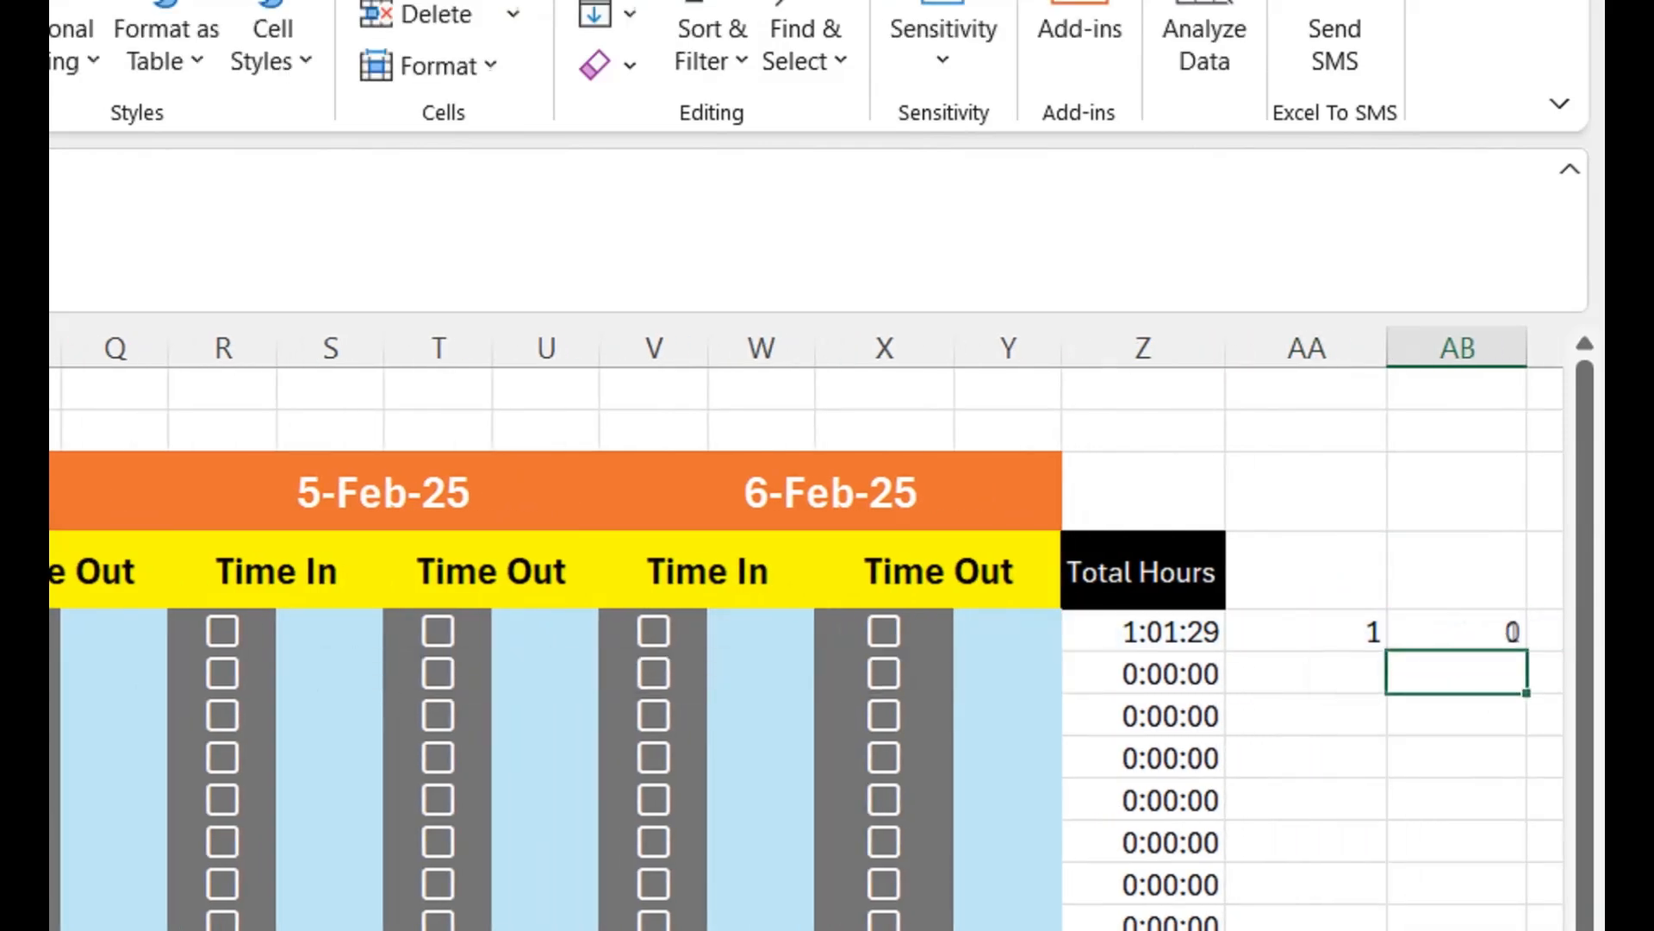
- Compare the row 5 total in Z5 with the extracted hours in AA5 and minutes in AB5
key("Up")
key("Left")
key("Left")
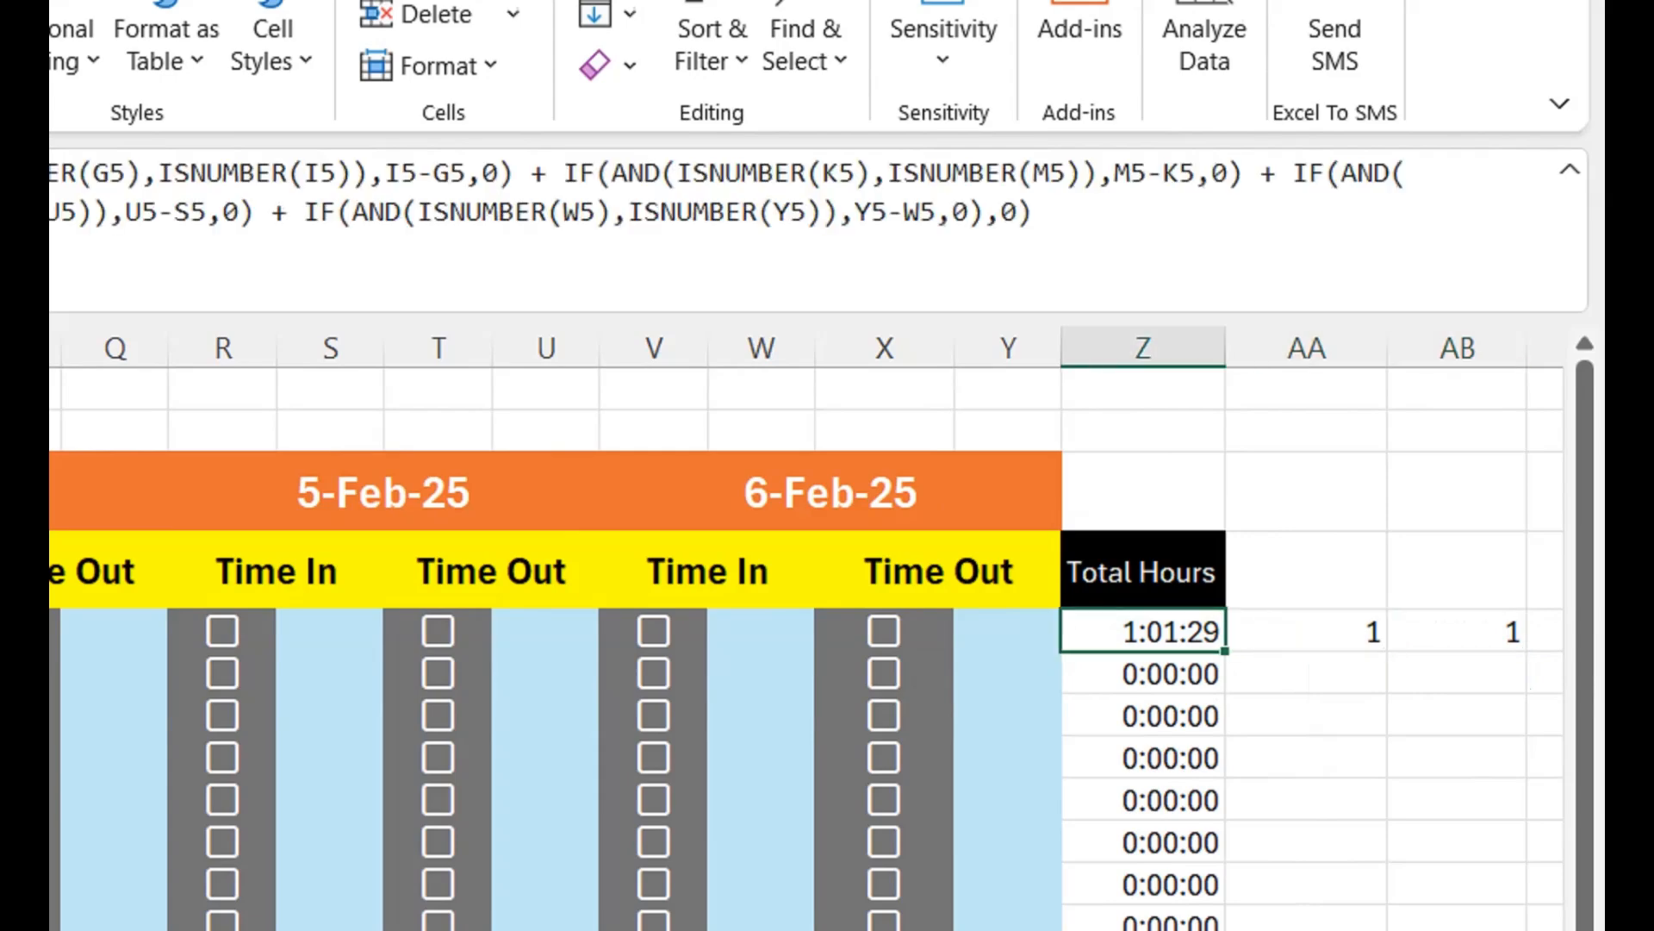
key("Right")
key("Right")
key("Left")
key("Left")
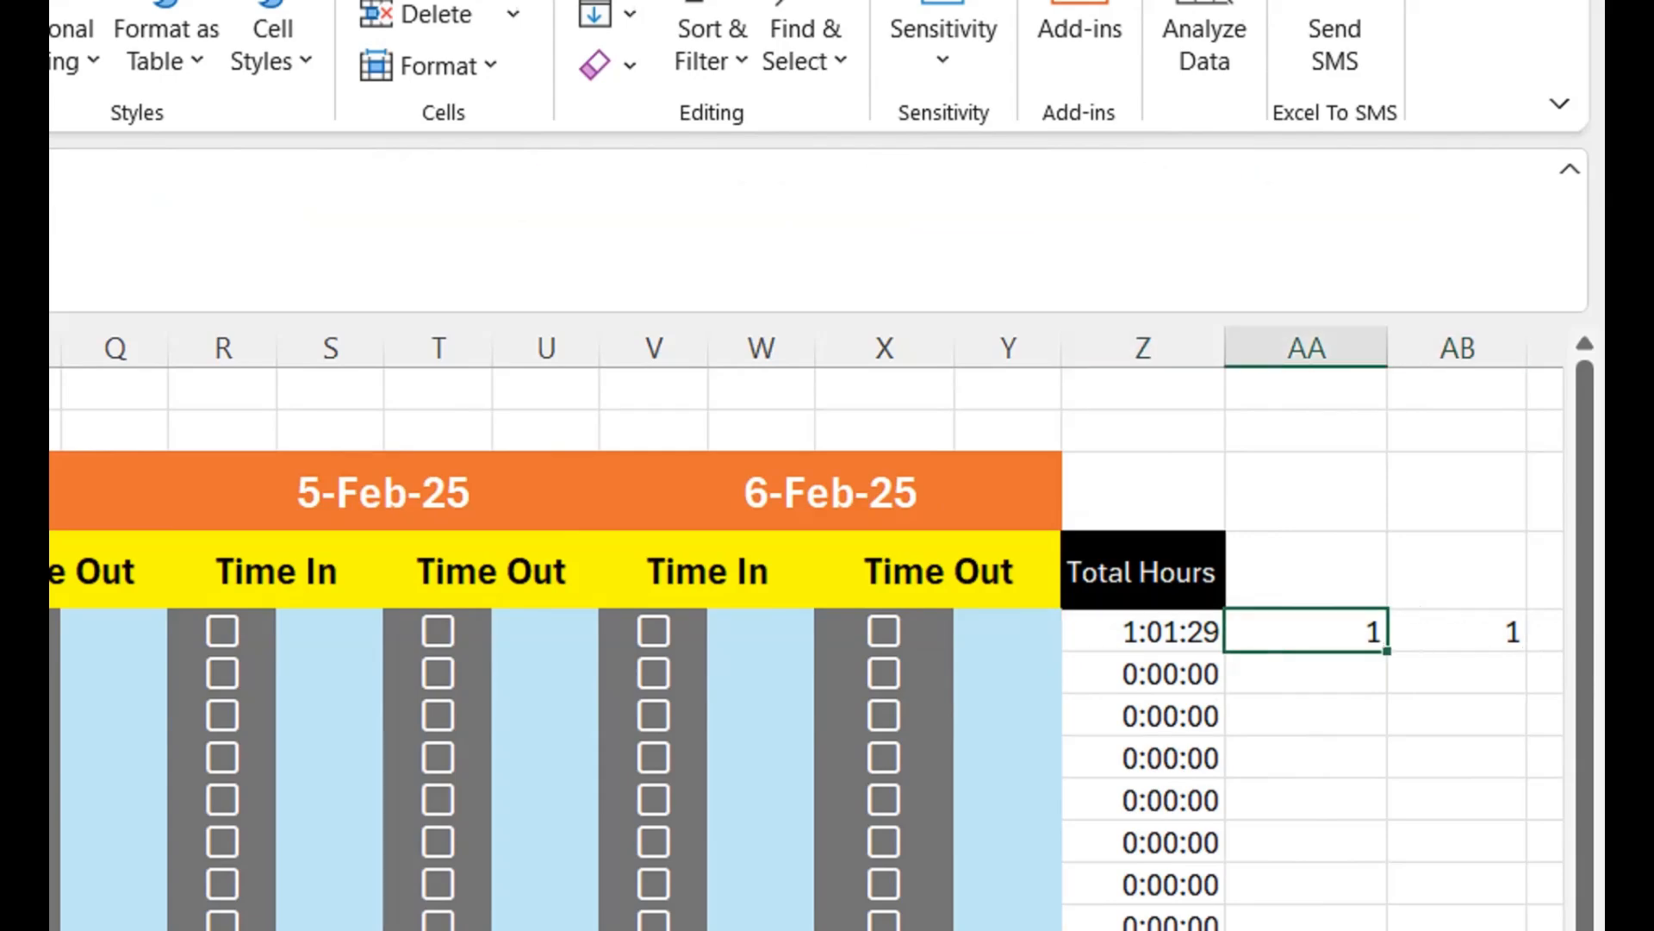
key("Right")
key("Right")
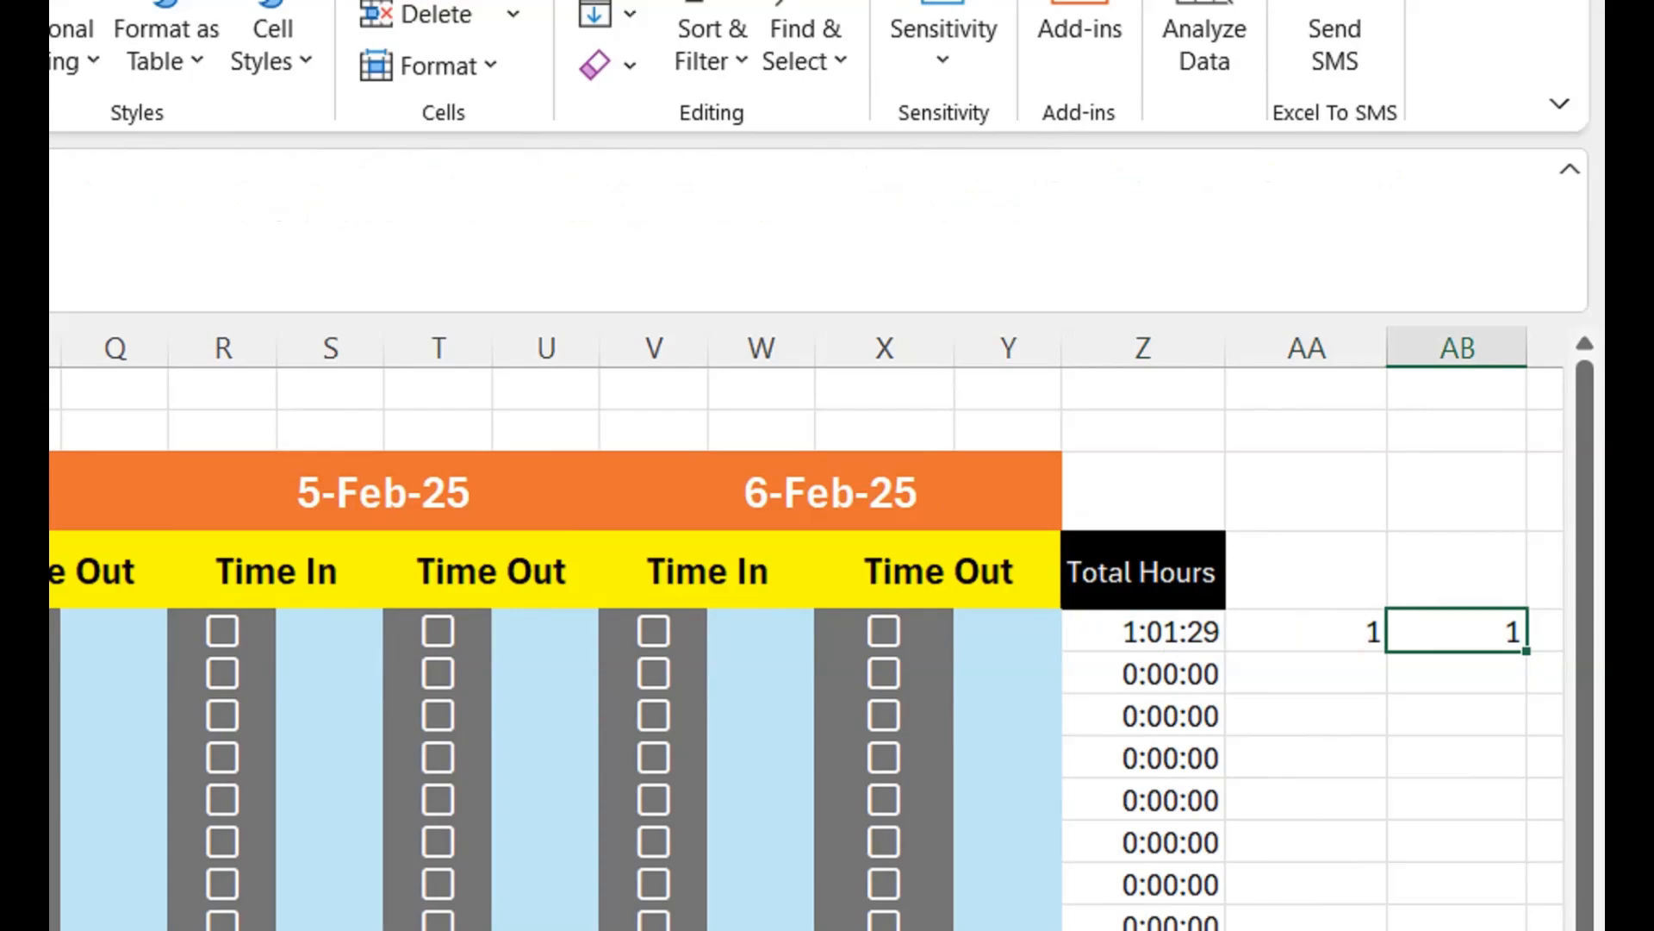
- Clear the temporary minute and hour formulas from AB5 and AA5
key("Delete")
key("Left")
key("Delete")
key("Left")
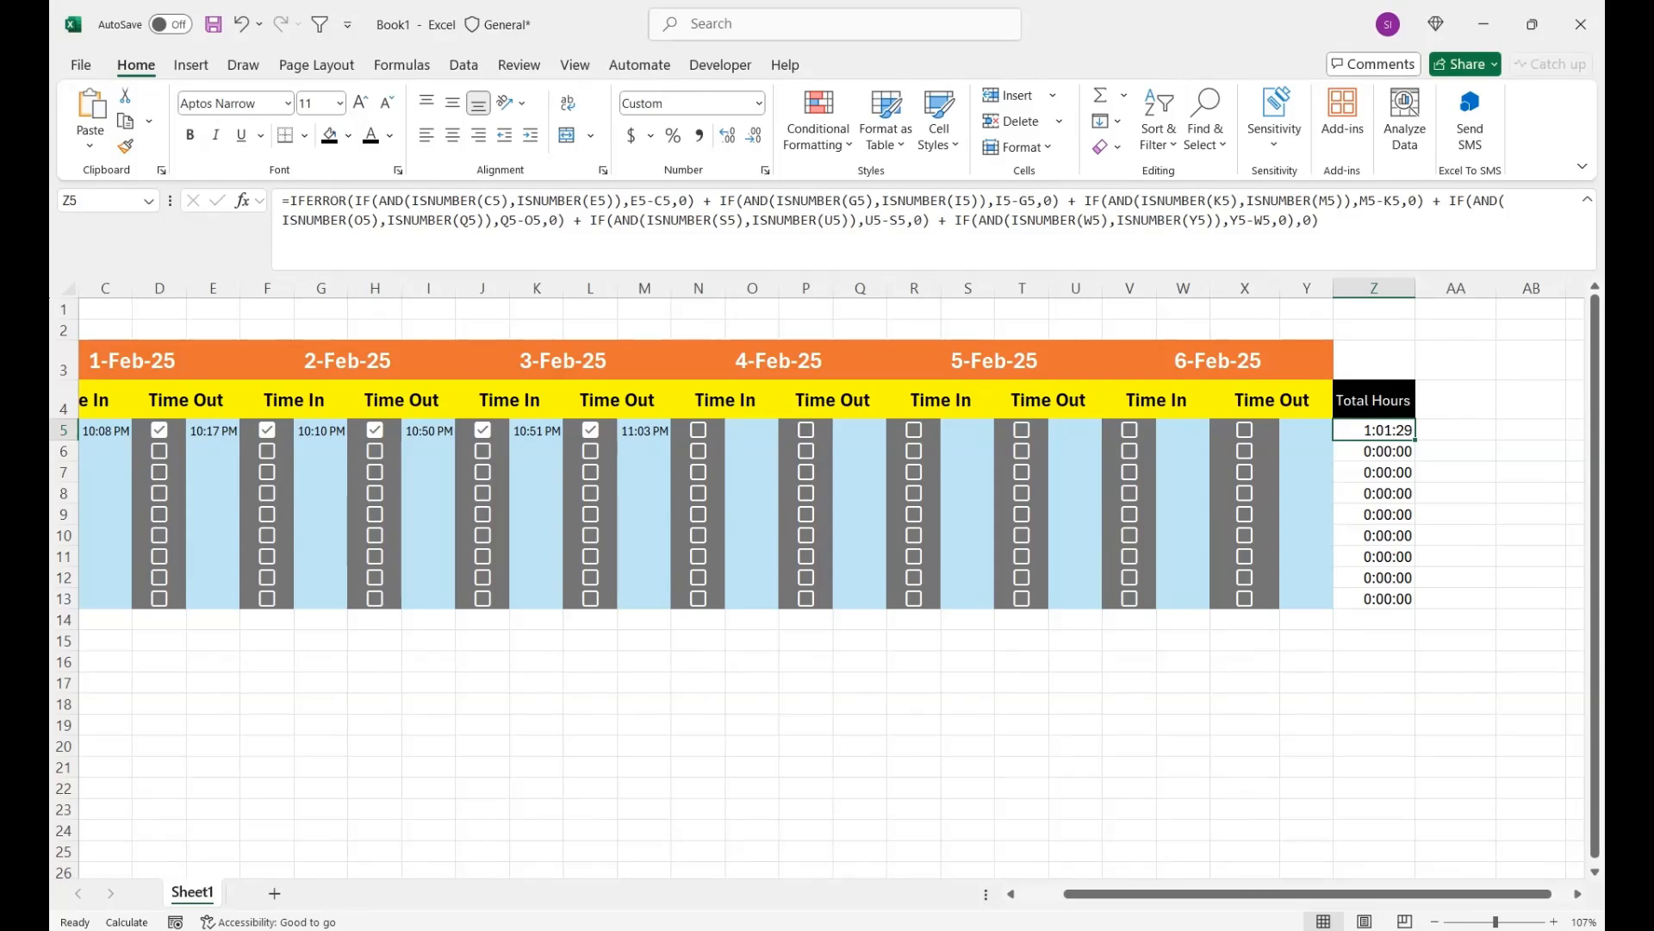
left_click(1455, 430)
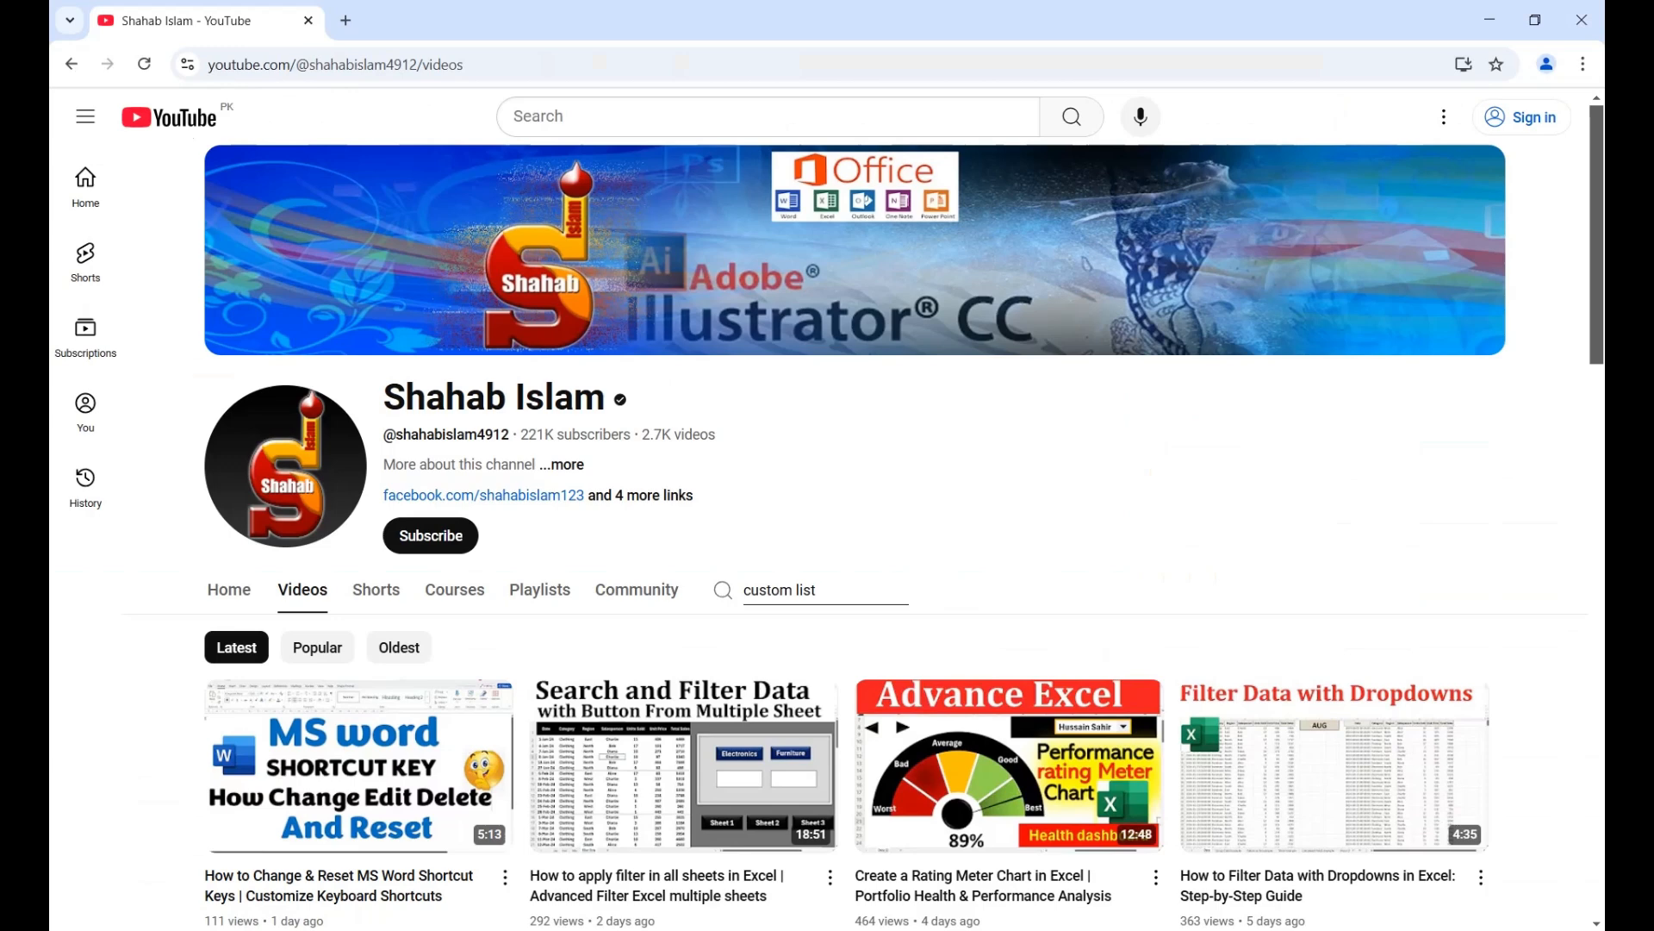
- Switch to the YouTube channel page in the browser and replace the channel search text with "pay" to find matching videos
left_click(819, 590)
key("BackSpace")
key("BackSpace")
key("BackSpace")
key("BackSpace")
key("BackSpace")
key("BackSpace")
key("BackSpace")
key("BackSpace")
key("BackSpace")
key("BackSpace")
key("BackSpace")
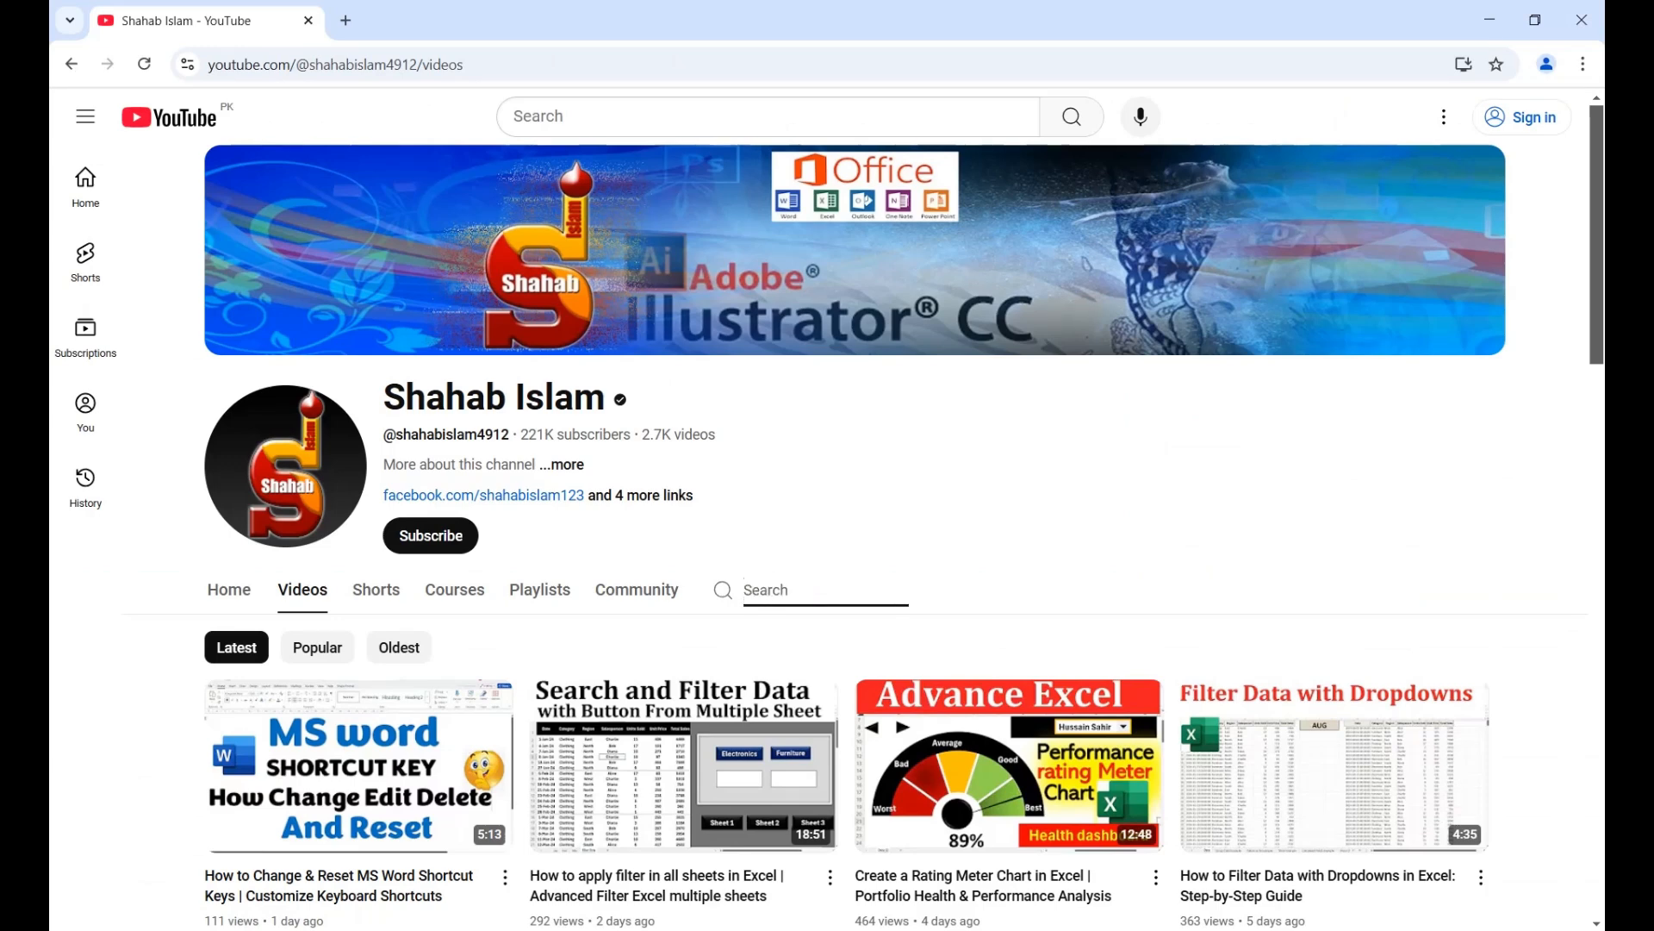
type("pay")
key("Return")
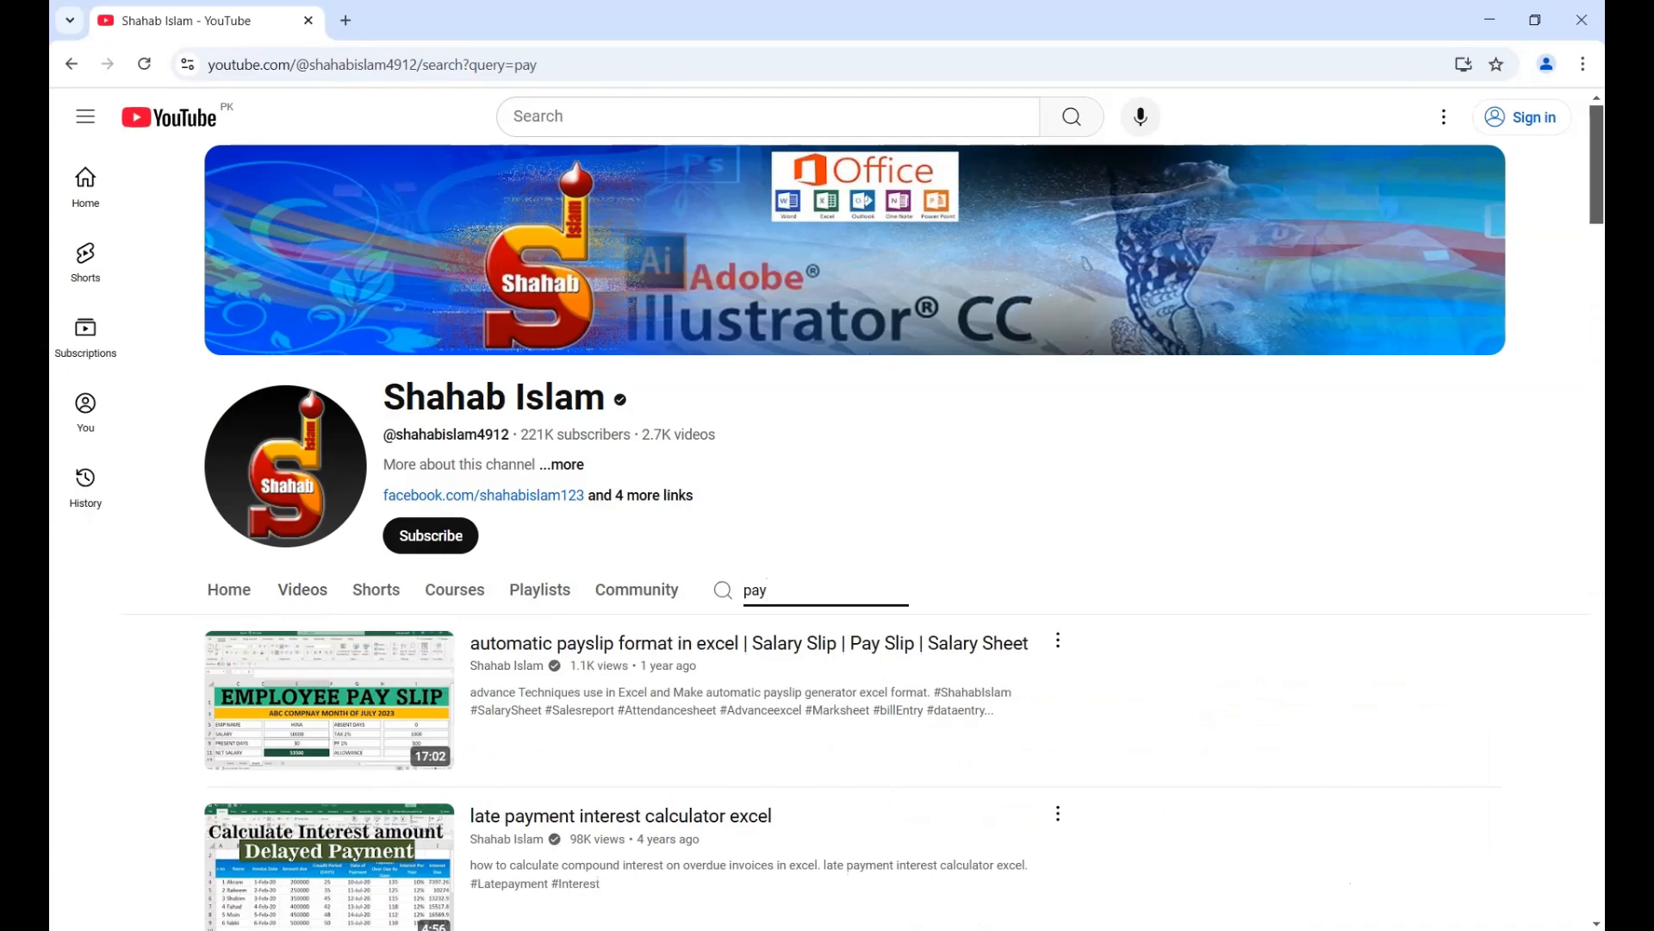
- Look through the channel's search results for "pay" for salary, payslip and overtime videos, and return to the start of the results
scroll(827, 517, "down", 2)
scroll(827, 517, "down", 6)
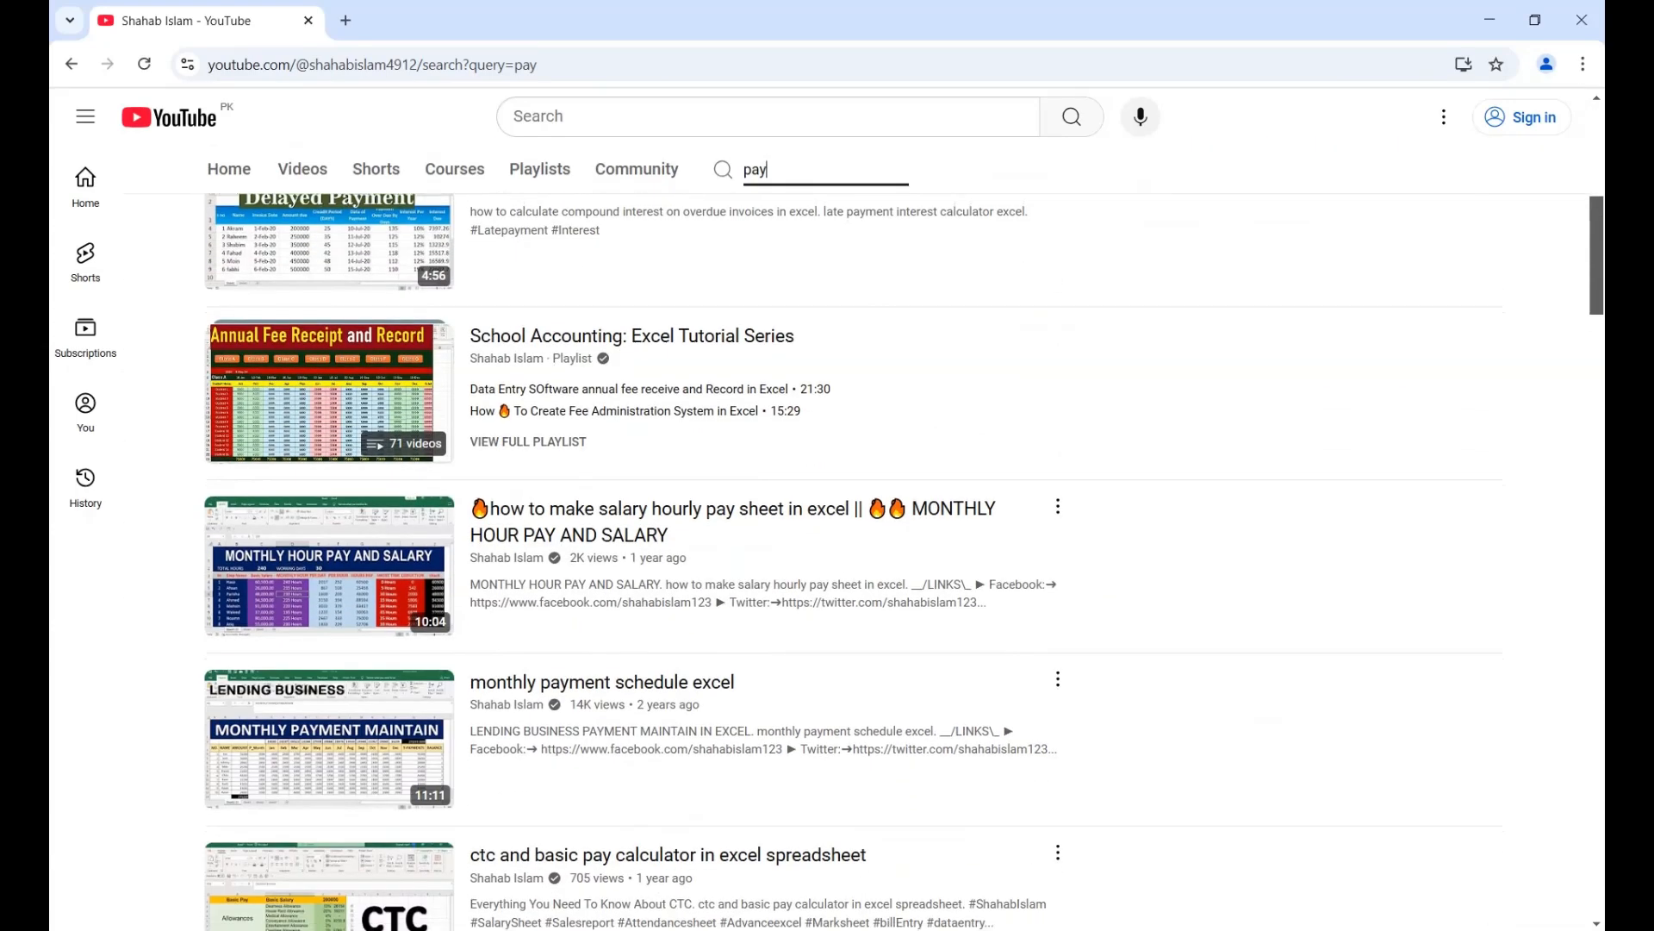
scroll(827, 517, "down", 4)
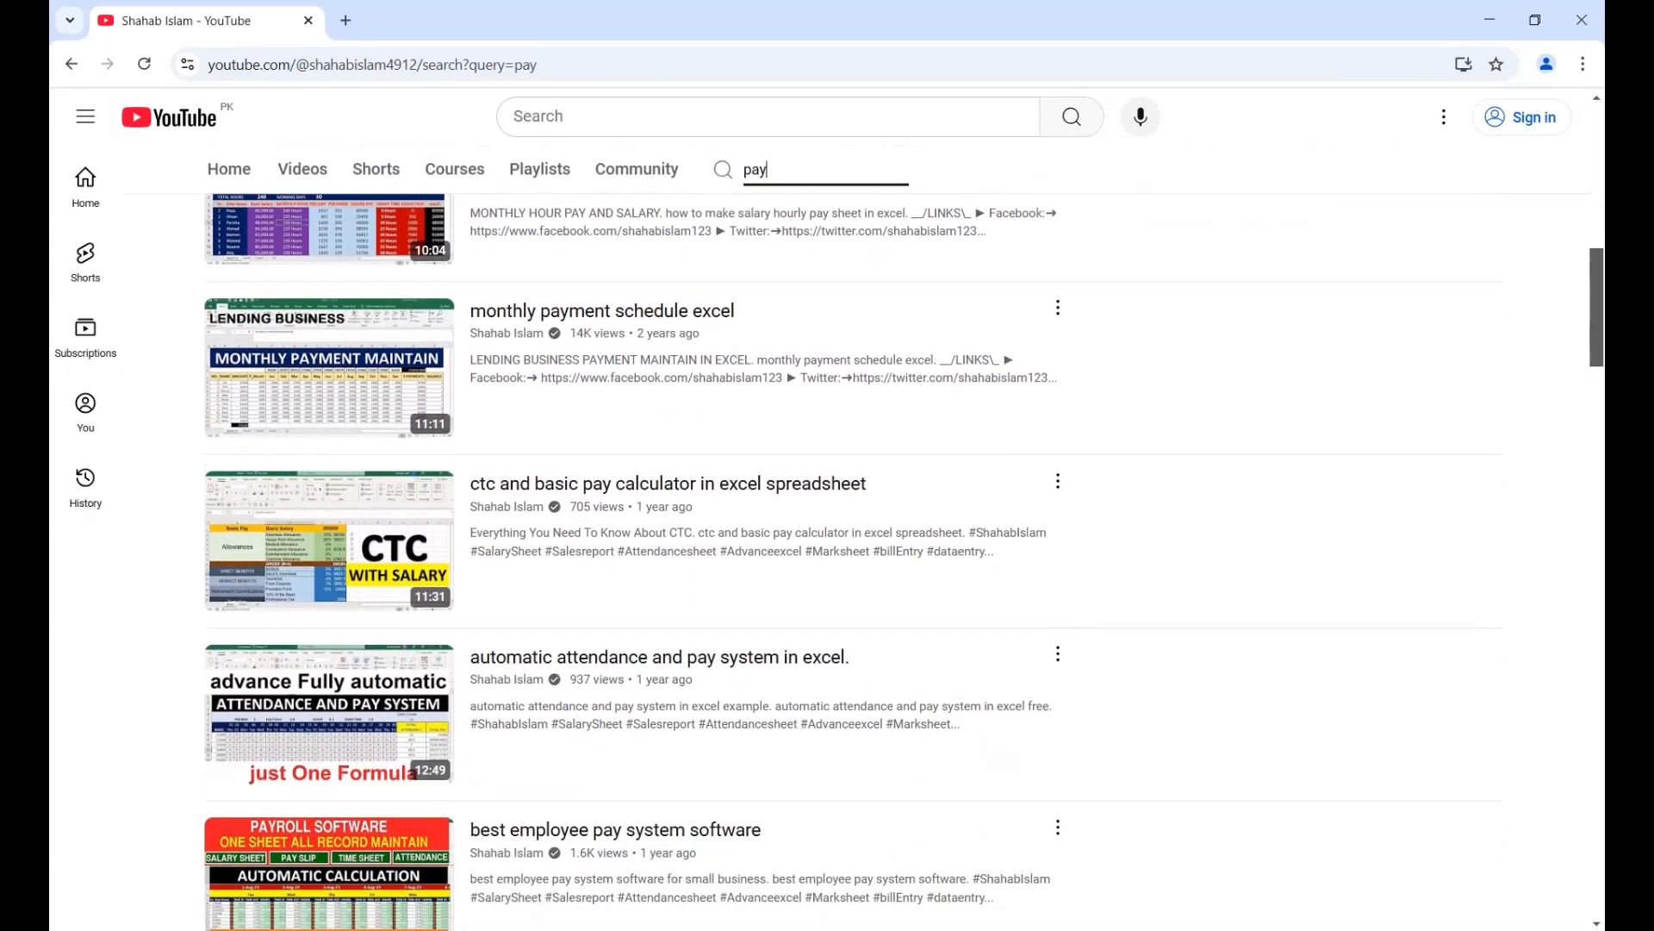
scroll(827, 517, "down", 5)
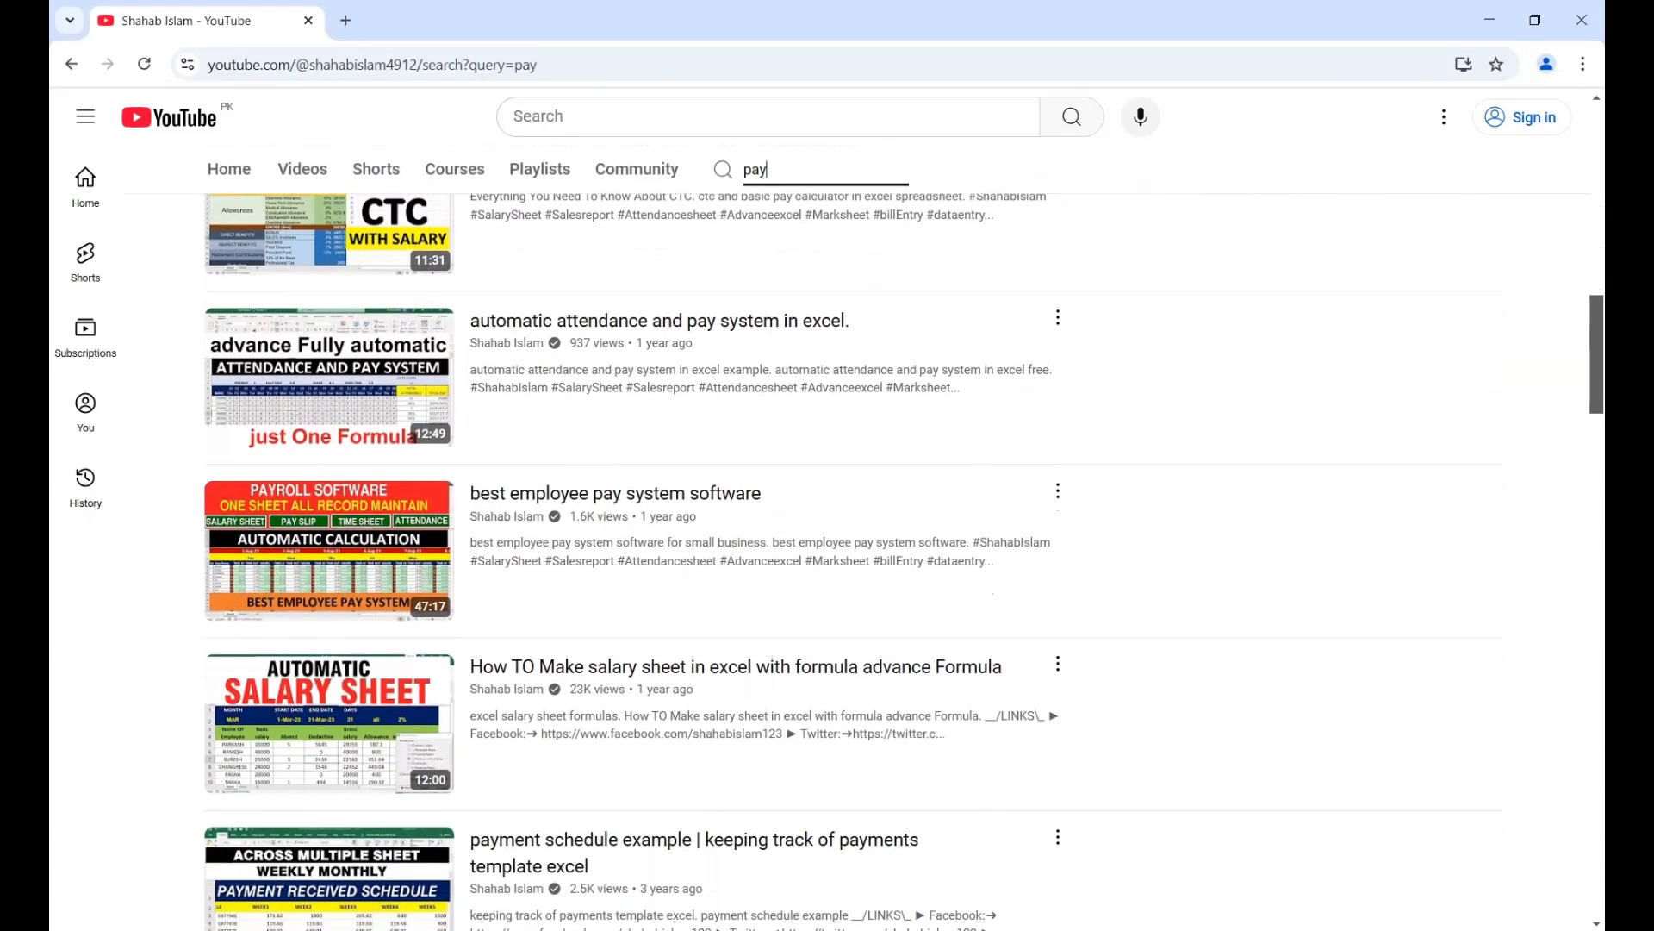
scroll(827, 517, "down", 3)
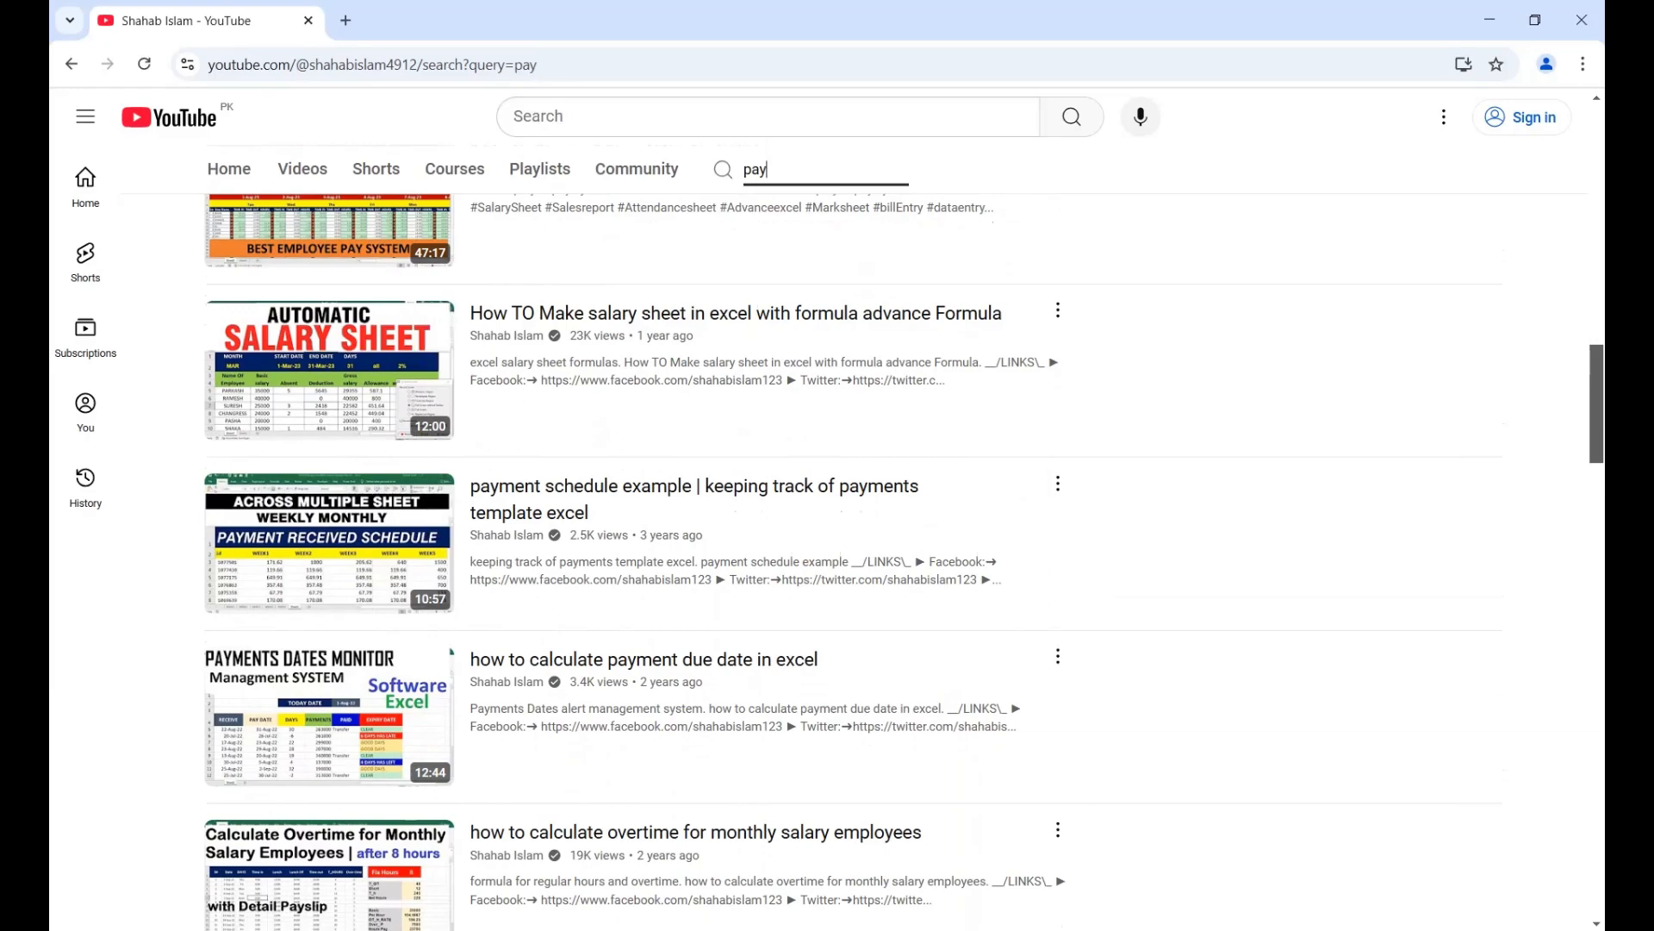
scroll(827, 517, "up", 15)
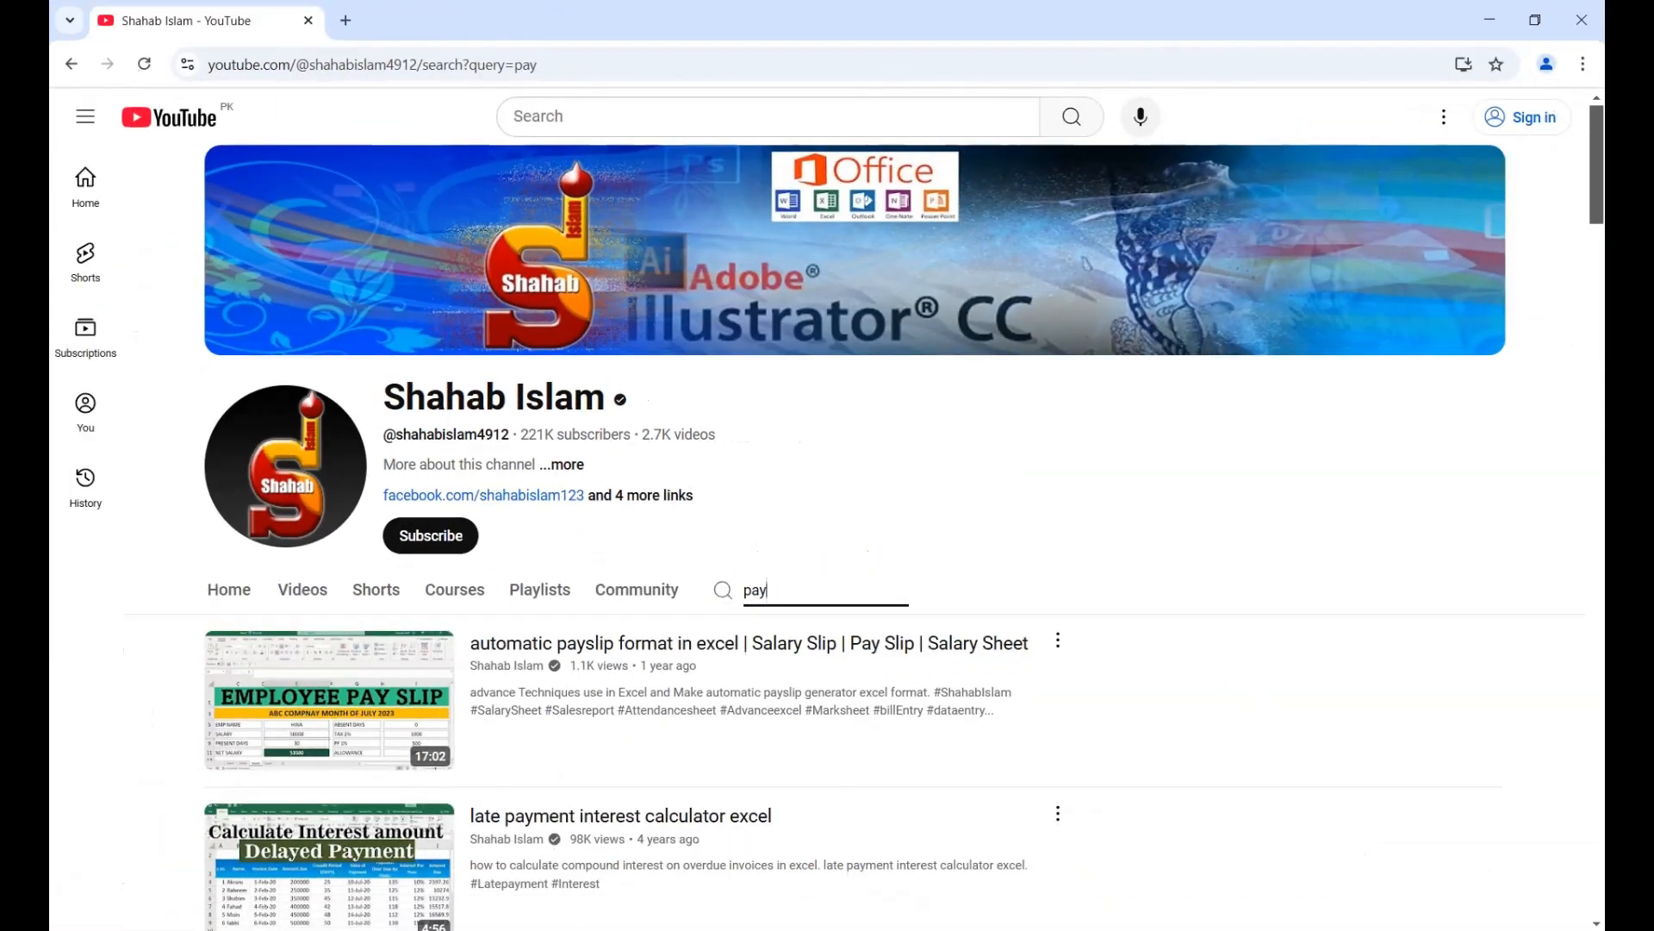
- Clear the channel search text and open the channel's list of videos
key("BackSpace")
key("BackSpace")
left_click(1034, 517)
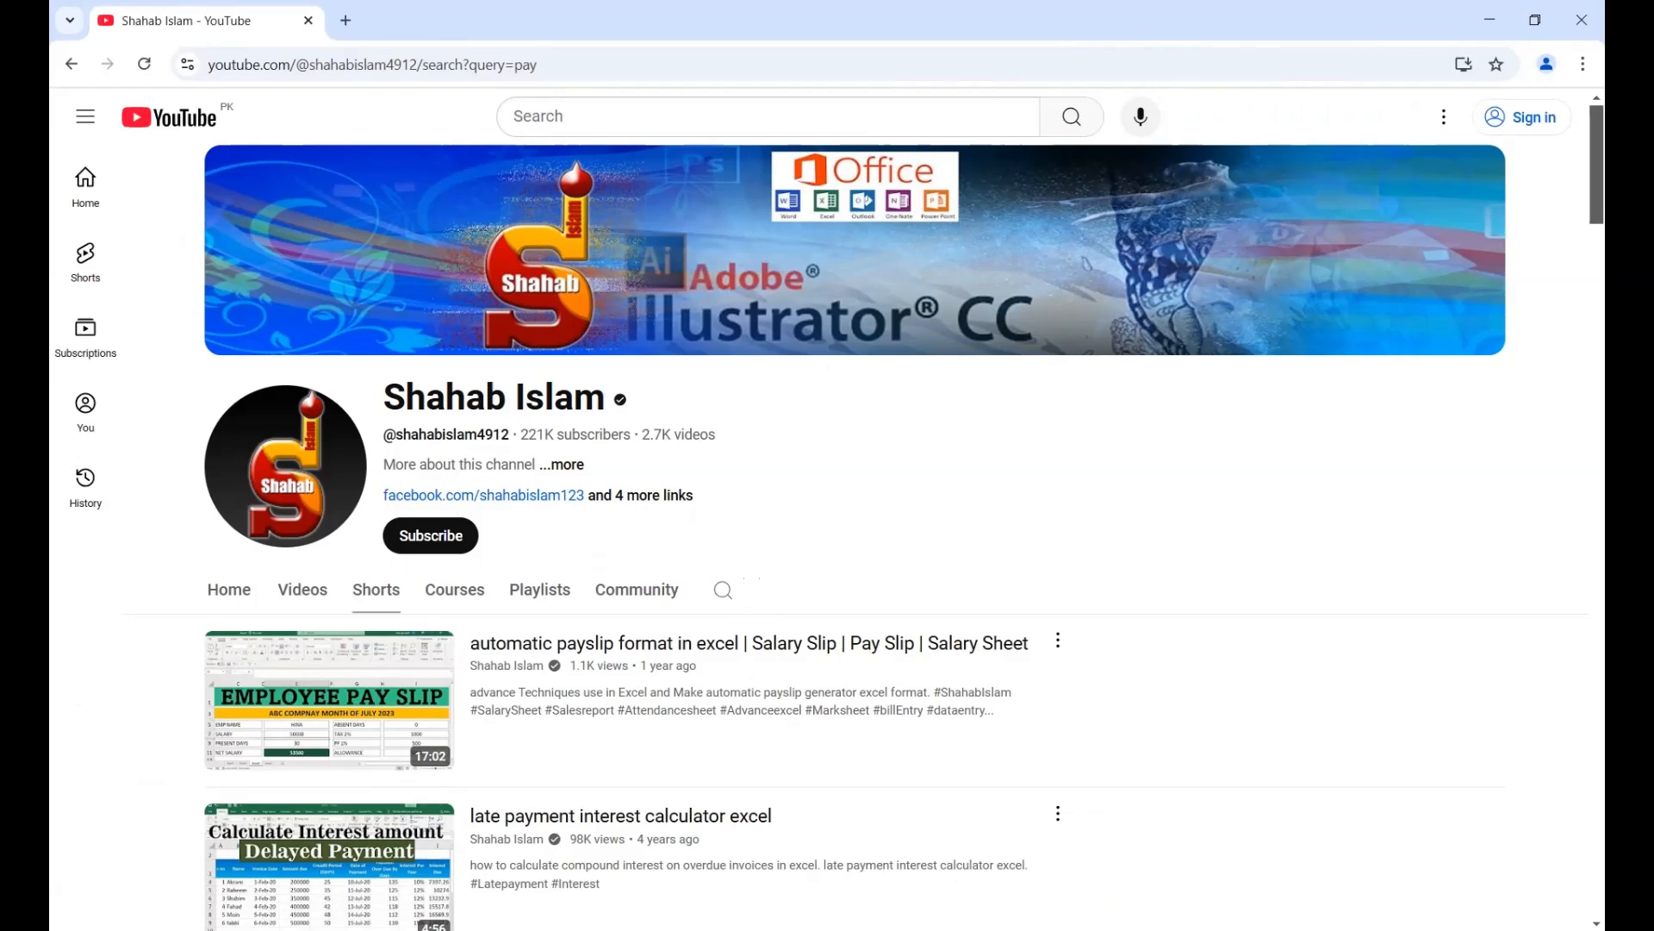
left_click(303, 589)
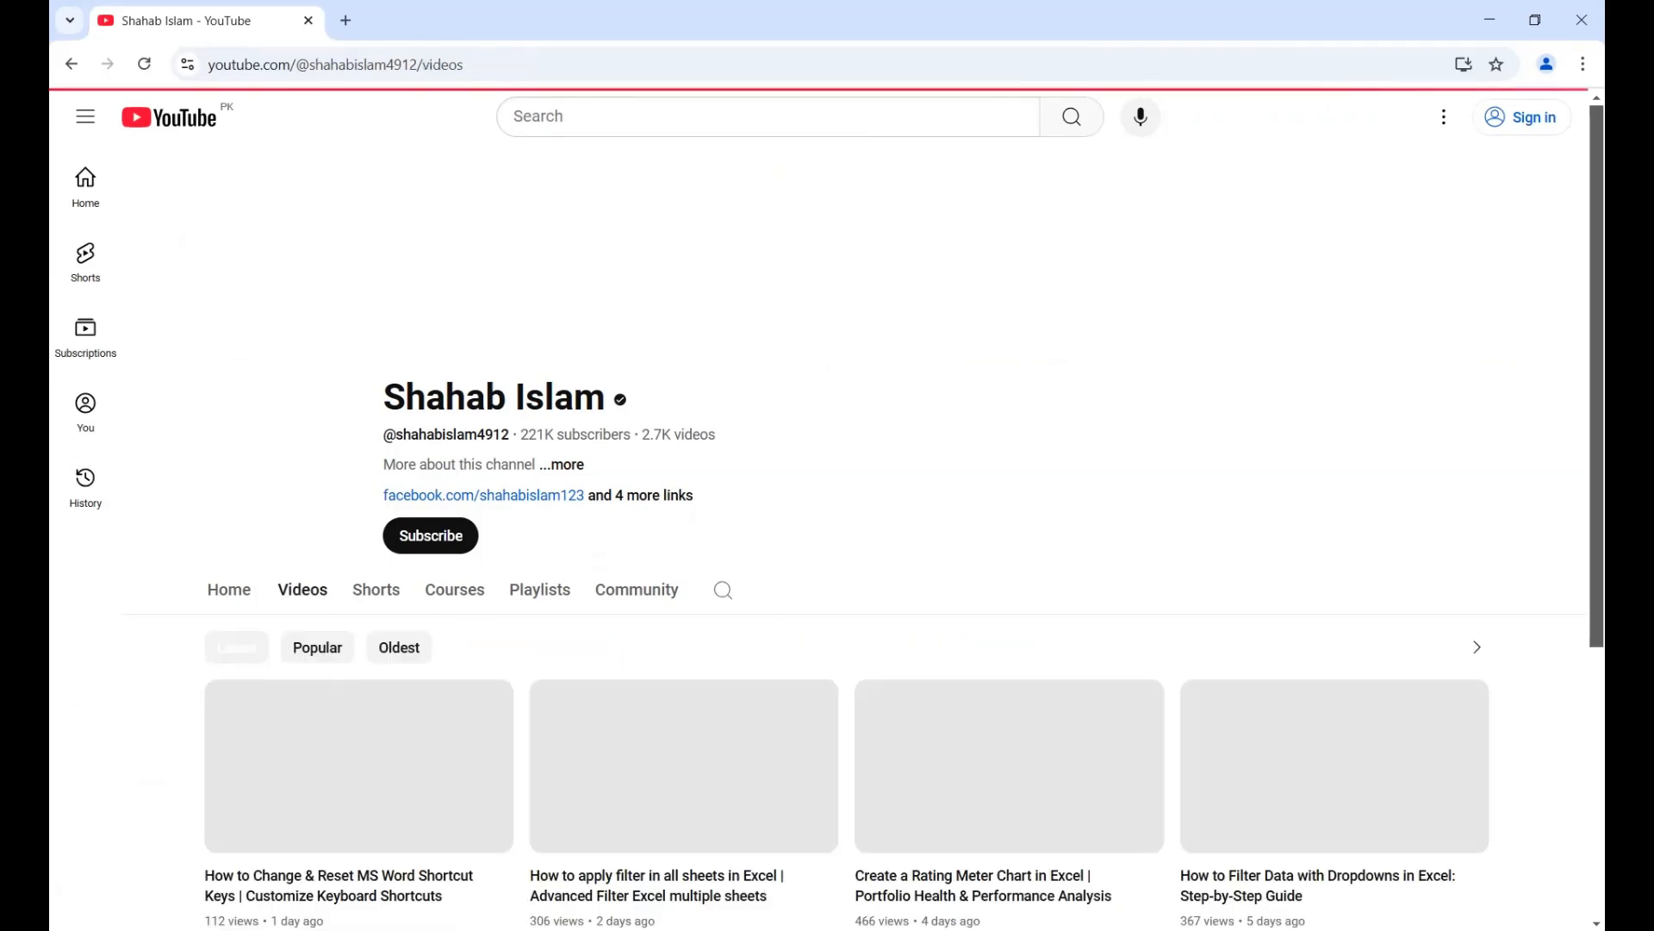